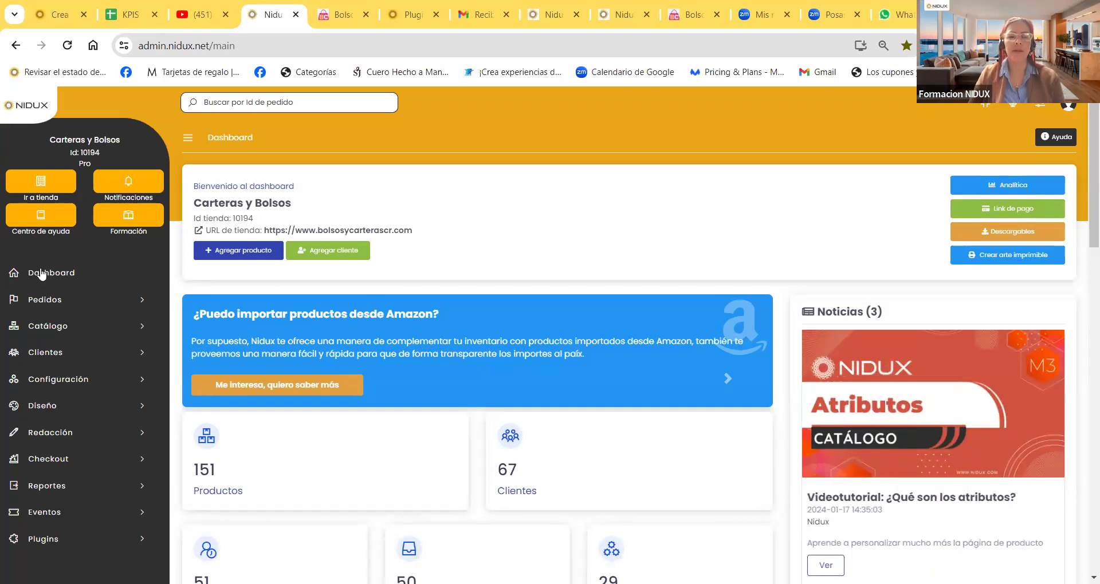
Open the Cupones Promocionales page under Configuración, which shows an empty coupon list with 0 records
left_click(60, 380)
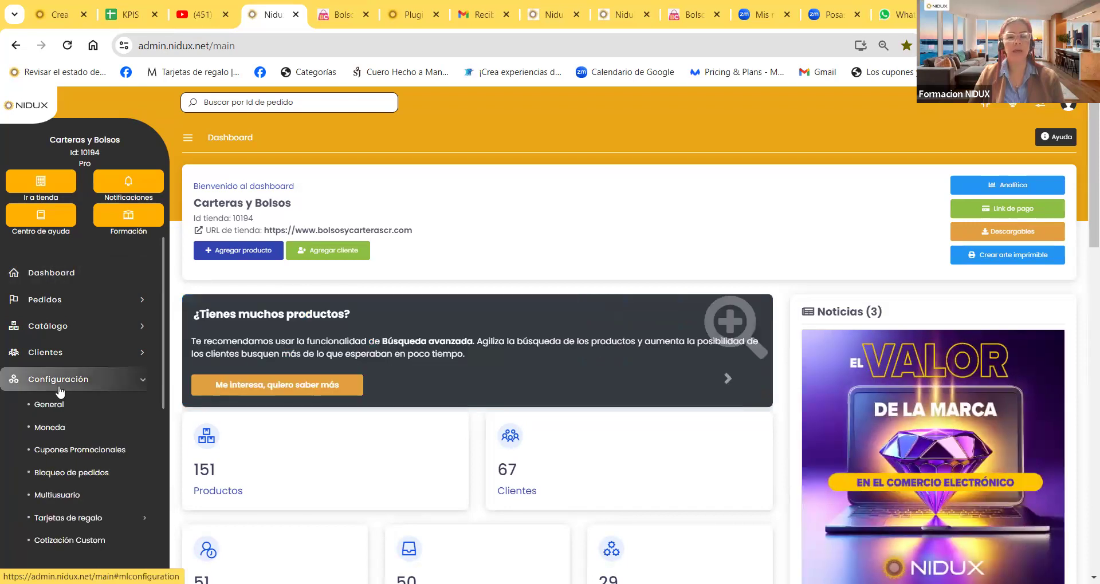
scroll(68, 367, "down", 1)
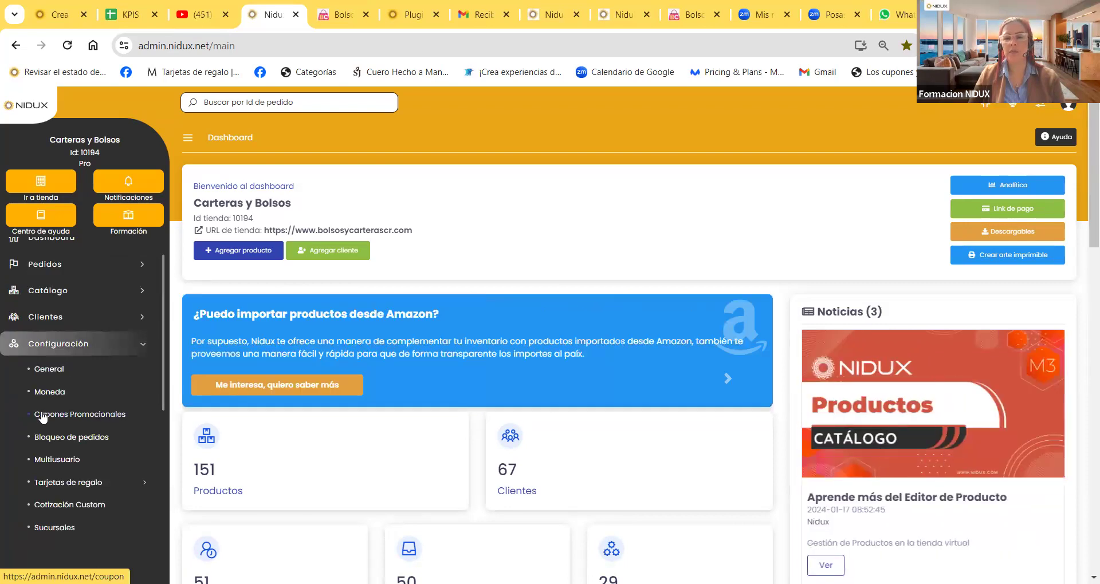
left_click(104, 415)
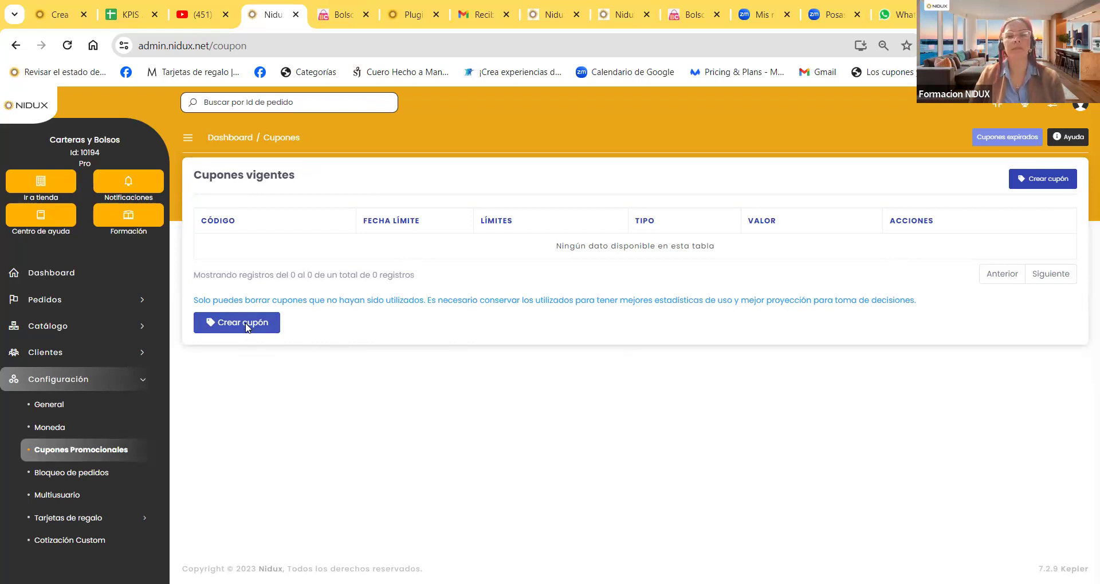
Start a new coupon and place the caret in its empty Código del cupón field
left_click(245, 324)
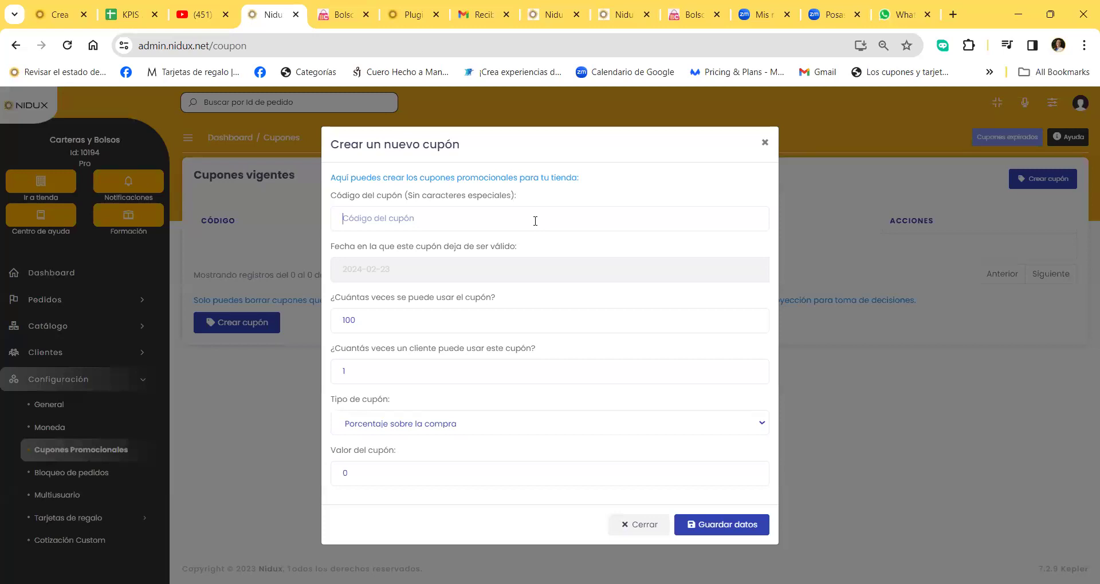
left_click(536, 221)
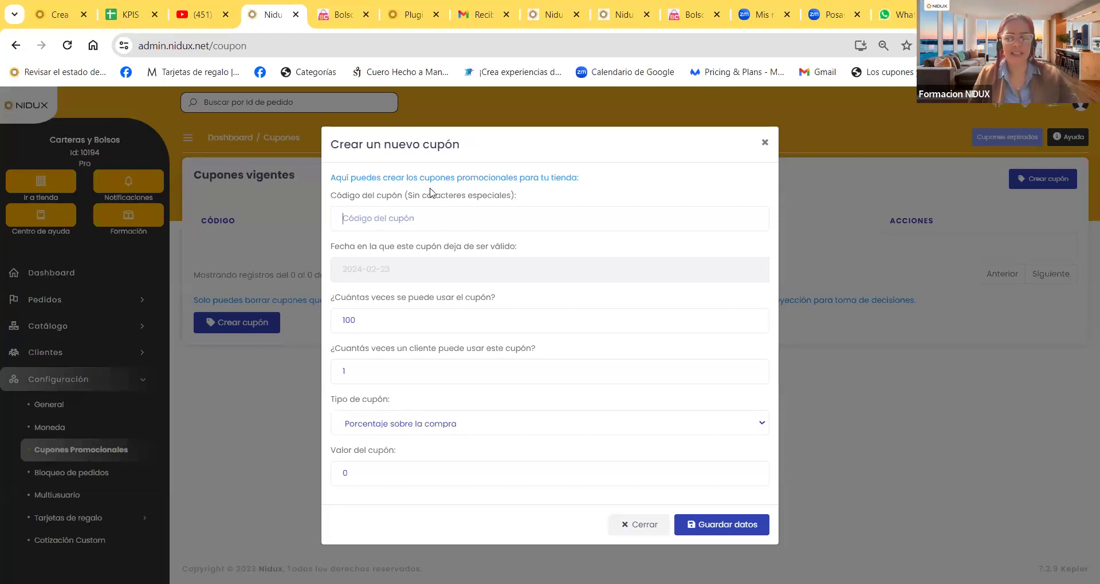
left_click(447, 215)
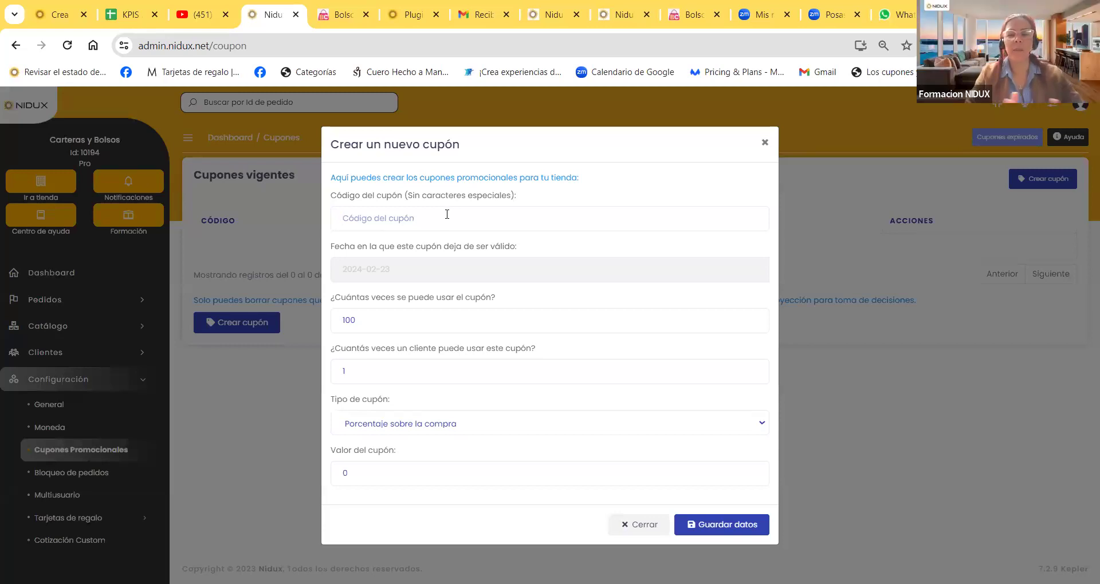
Enter VALENTINE25 as the coupon code and review the Tipo de cupón options
type("VALENTINE")
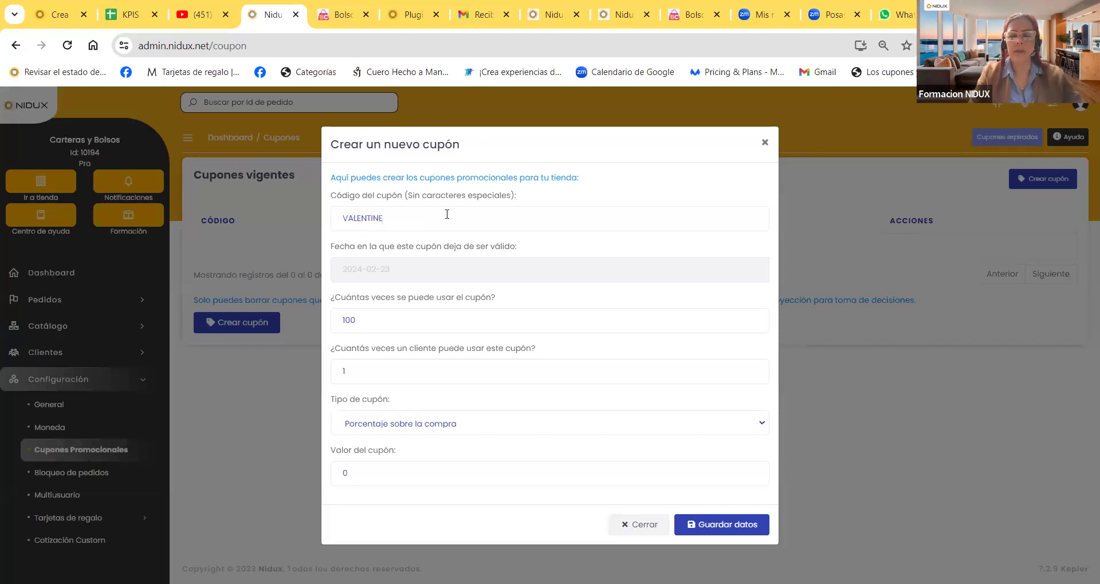
type("25")
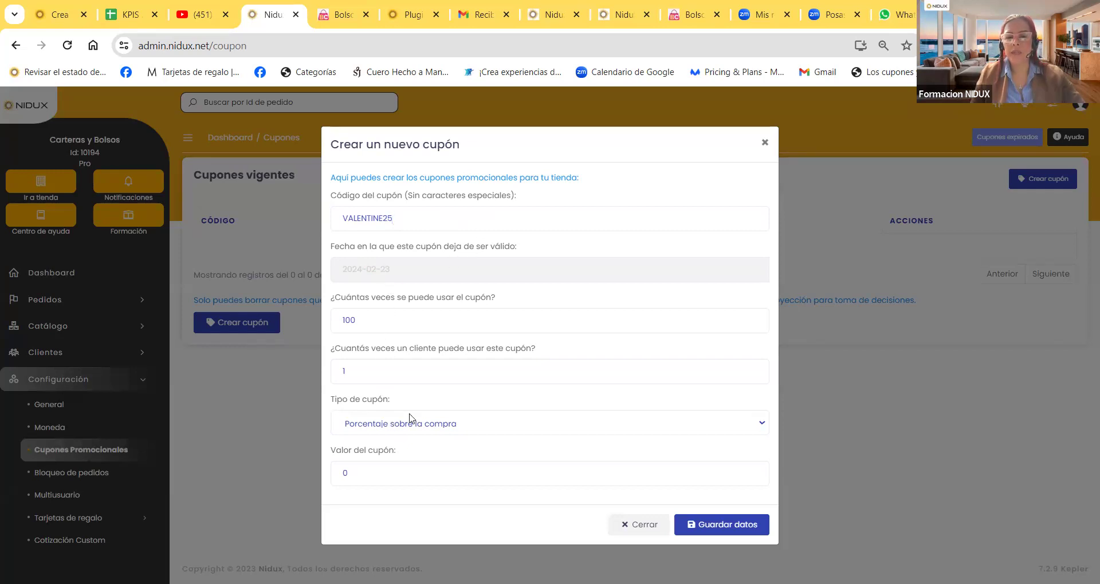
left_click(469, 430)
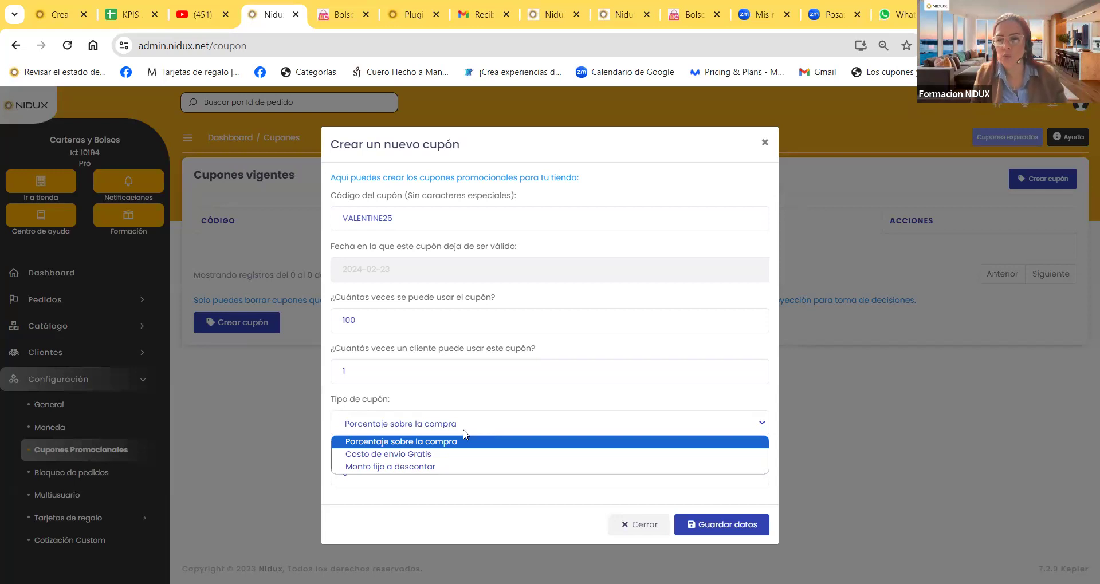
Change the code to VAL5000 and set the coupon type to Monto fijo a descontar
left_click(390, 222)
left_click_drag(390, 222, 358, 223)
key("BackSpace")
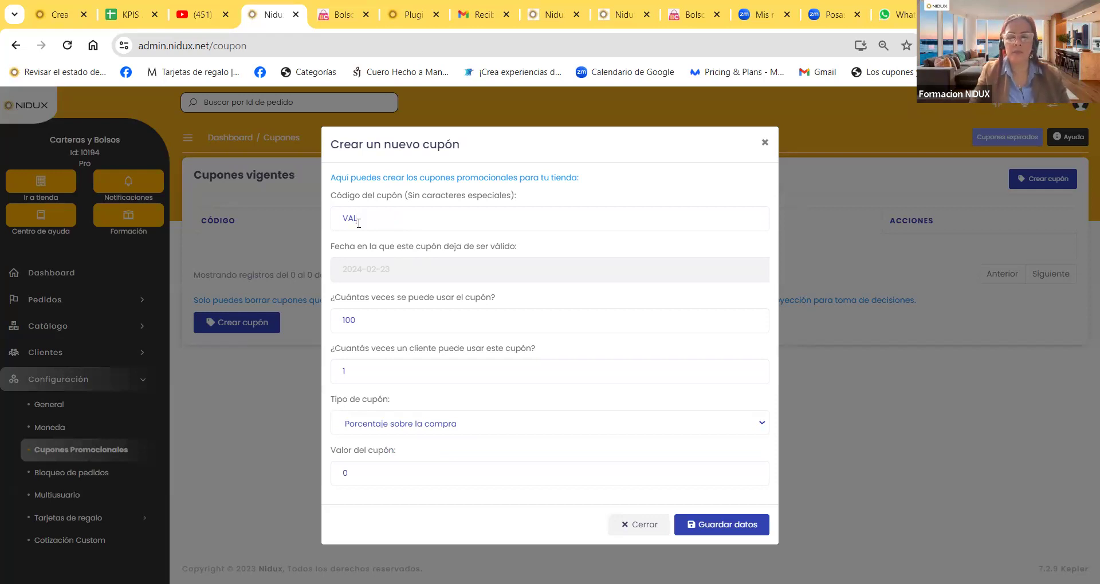
type("5000")
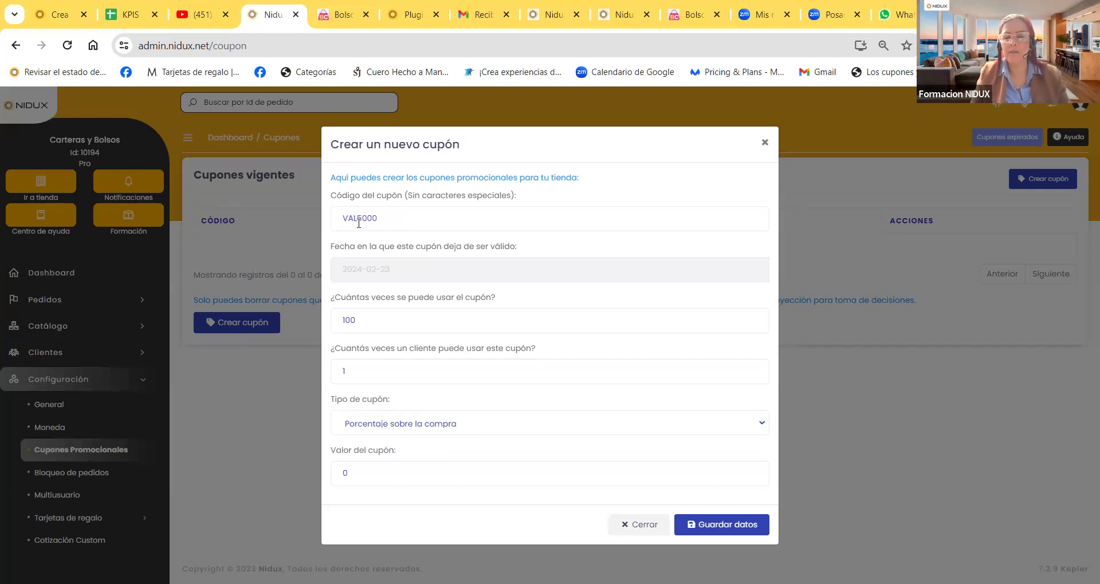
left_click(425, 426)
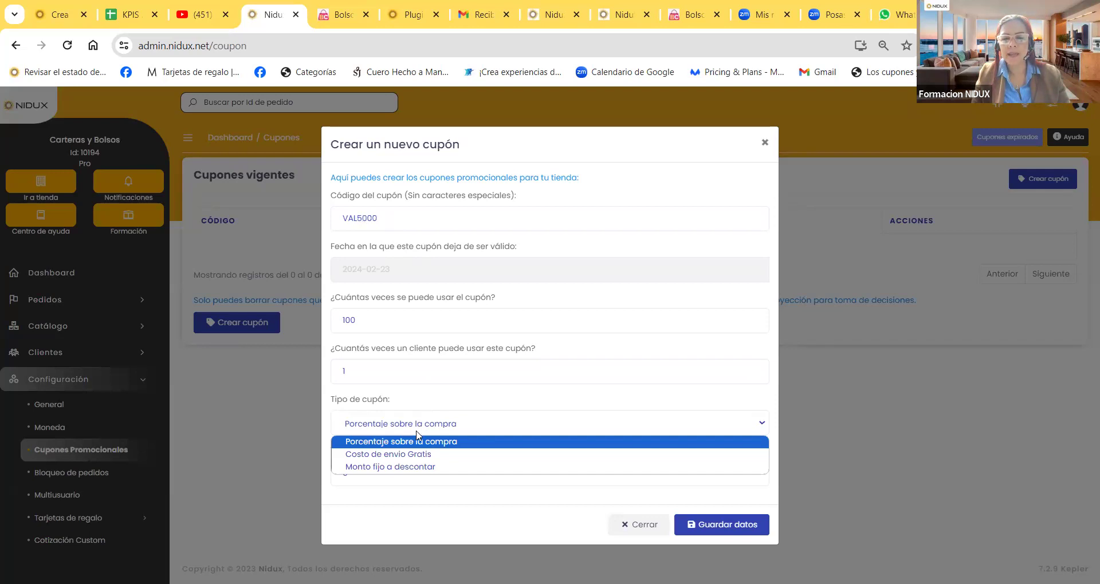
left_click(382, 468)
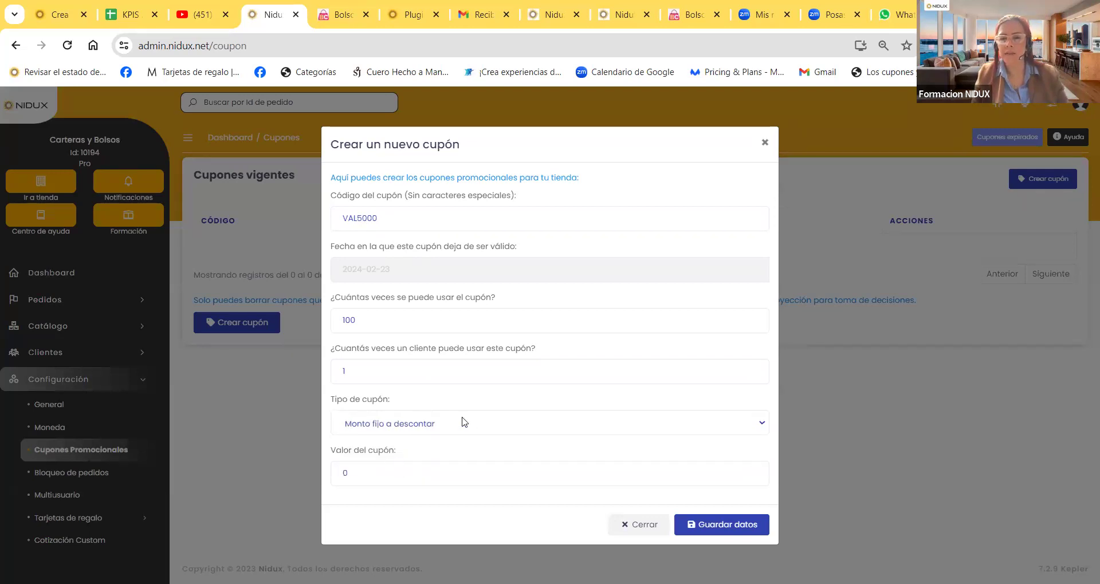
Replace the coupon code with VALENTINEGRATIS
left_click(401, 220)
double_click(359, 218)
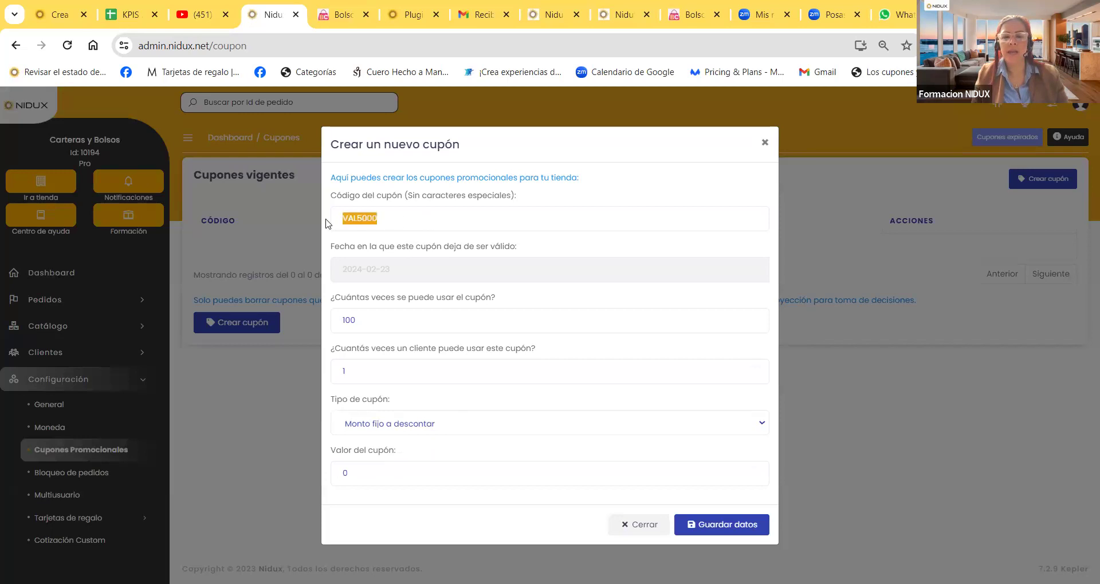
type("VALENTINE")
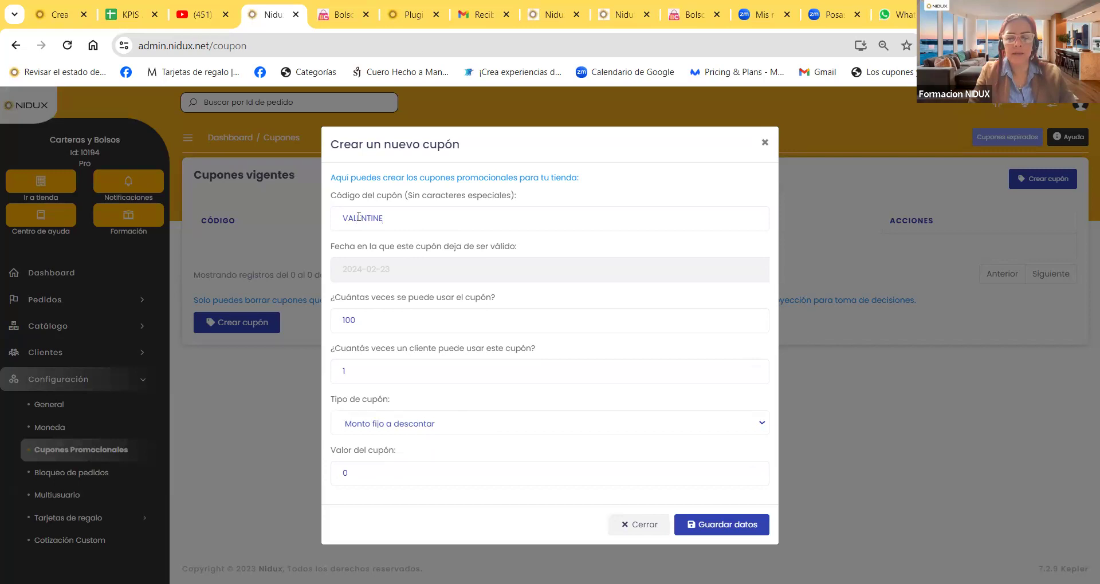
type("GRATIS")
left_click(383, 429)
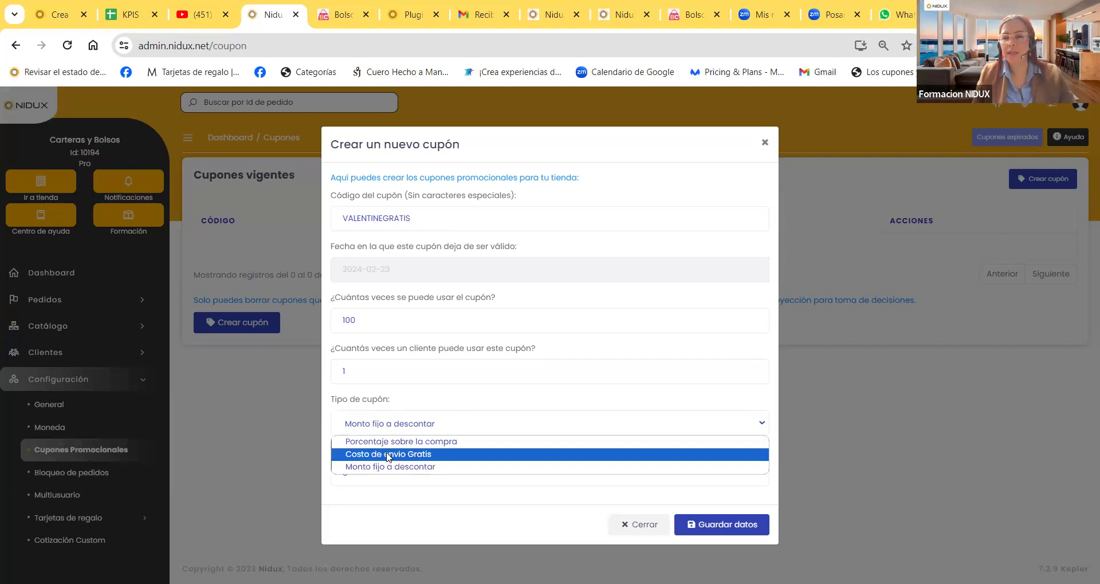
Replace the VALENTINEGRATIS code with VALENTINE25
left_click_drag(409, 218, 338, 215)
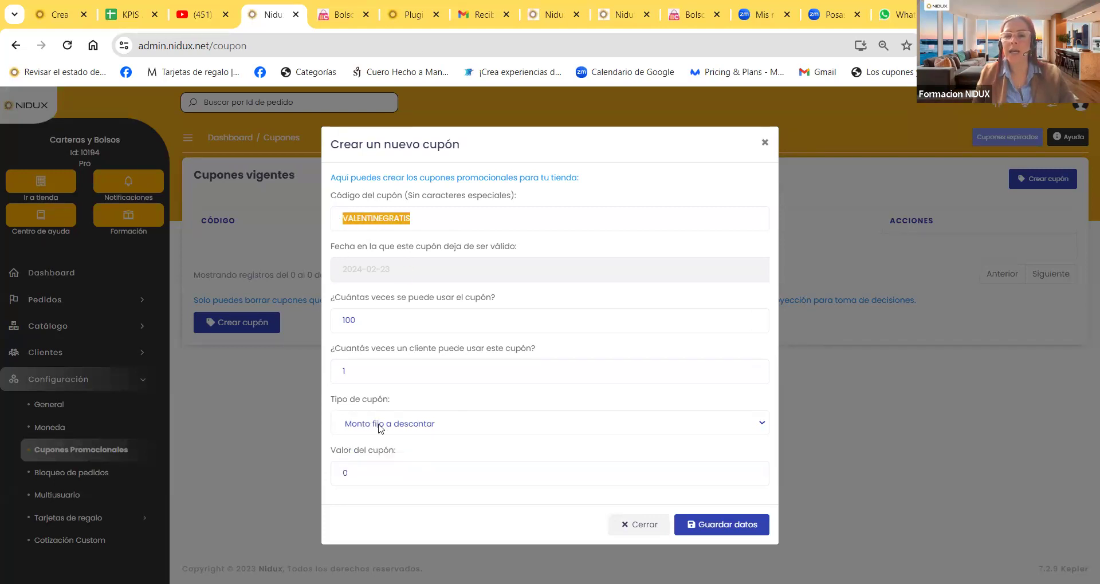
left_click(406, 216)
left_click_drag(411, 218, 340, 218)
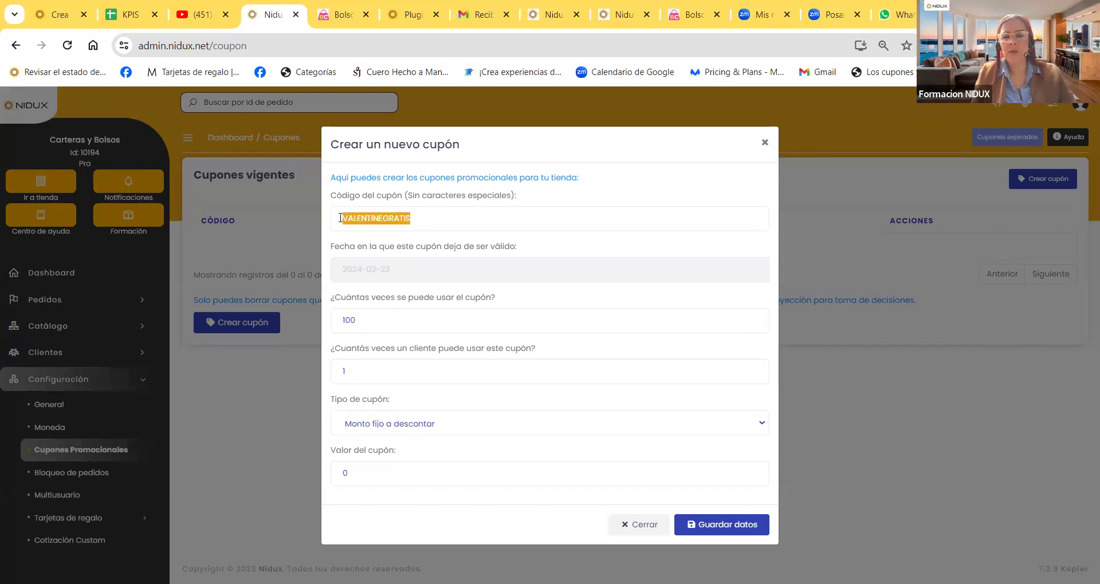
left_click(437, 220)
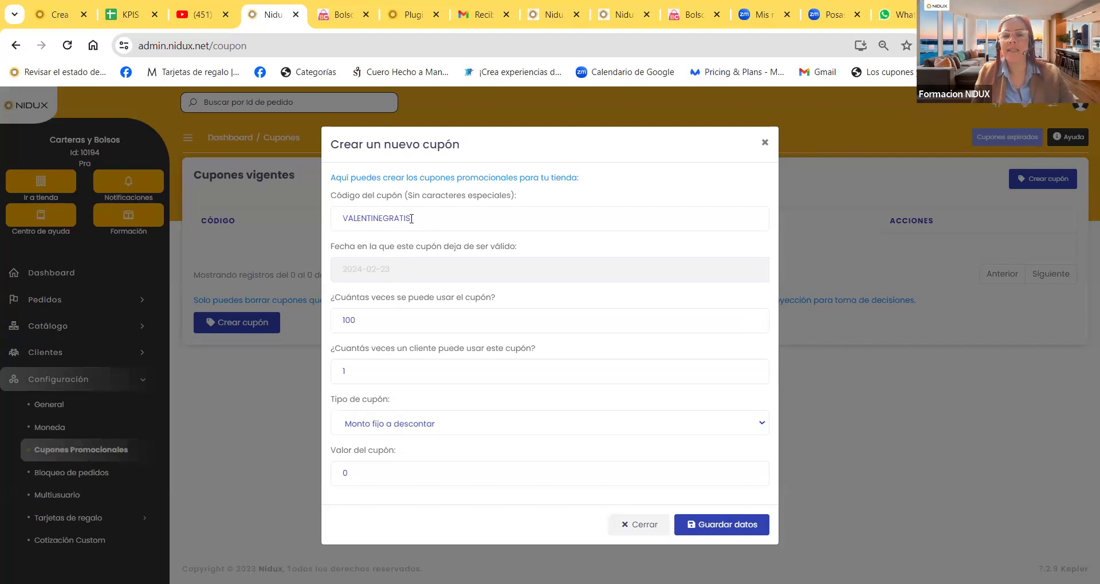
left_click_drag(416, 219, 348, 218)
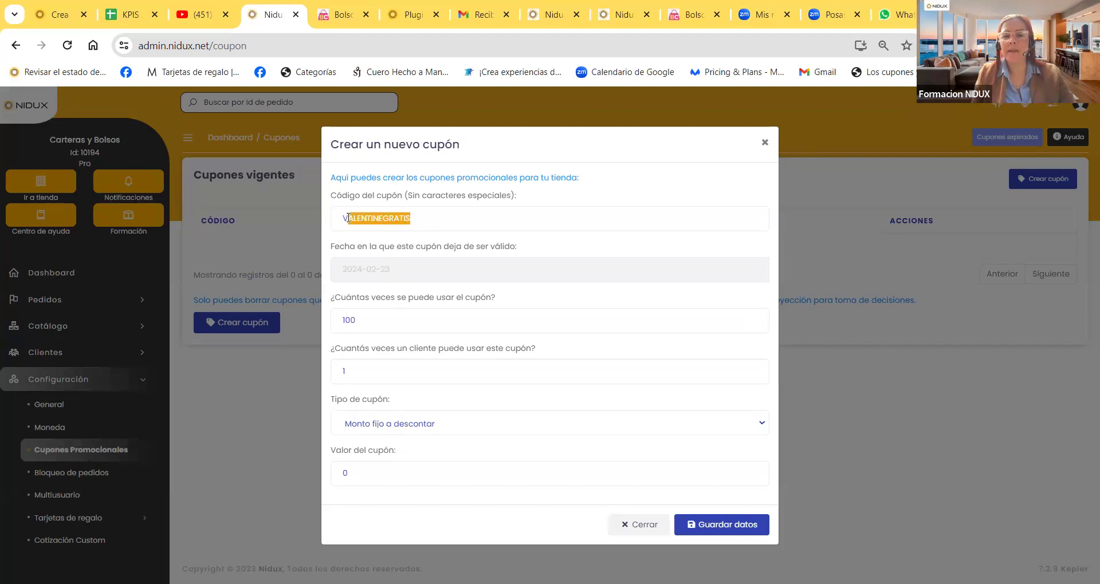
left_click(448, 219)
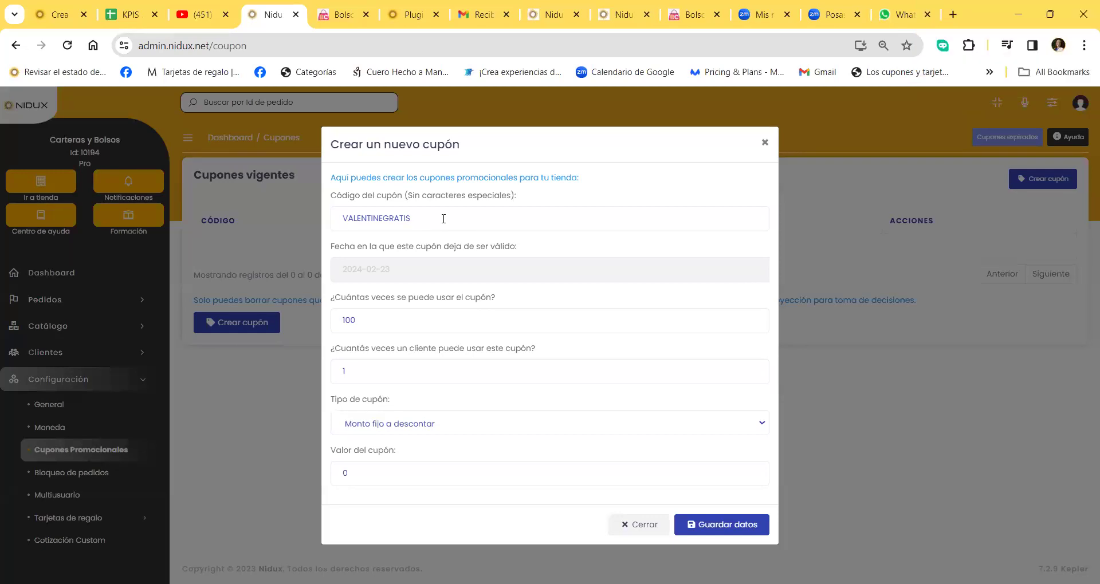
double_click(344, 215)
type("VALENTINE25")
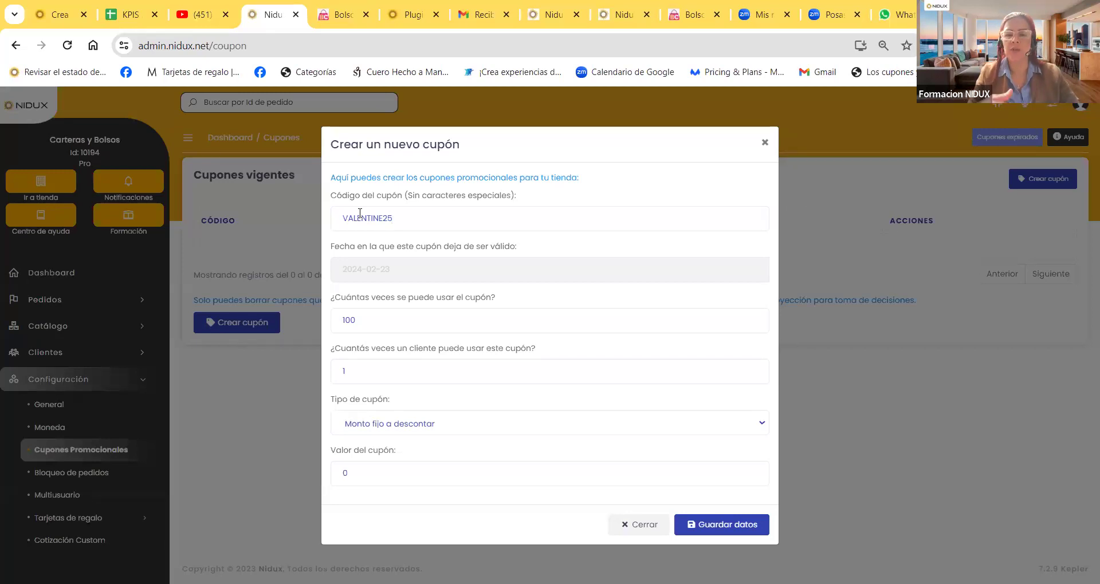
Inspect the VALENTINE25 code text character by character, leaving it unchanged
left_click_drag(398, 217, 343, 218)
left_click(399, 217)
key("Left")
key("Left")
key("shift+Left")
left_click(385, 219)
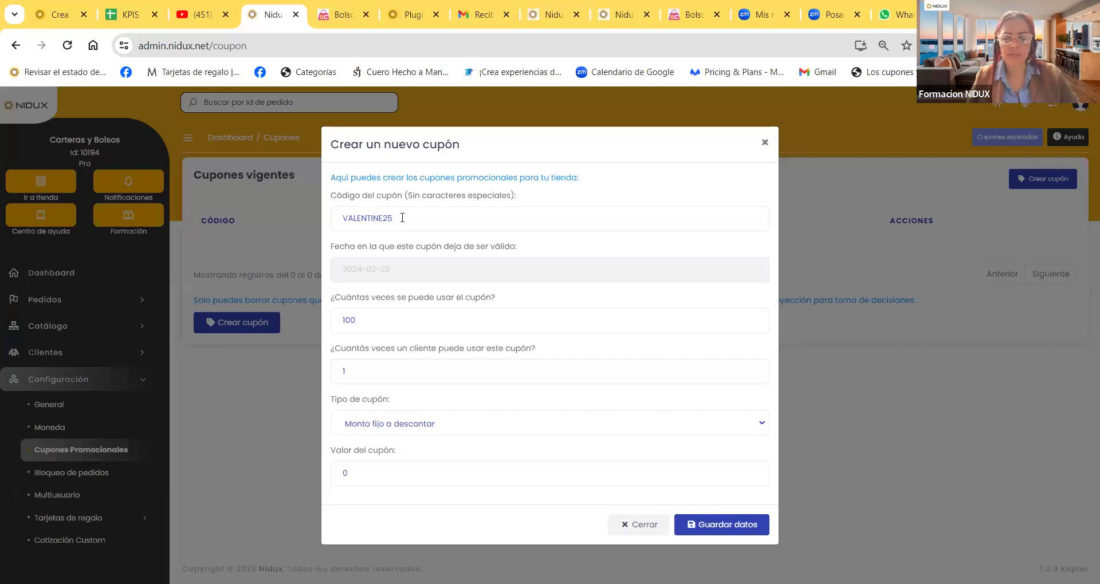
left_click_drag(393, 218, 342, 218)
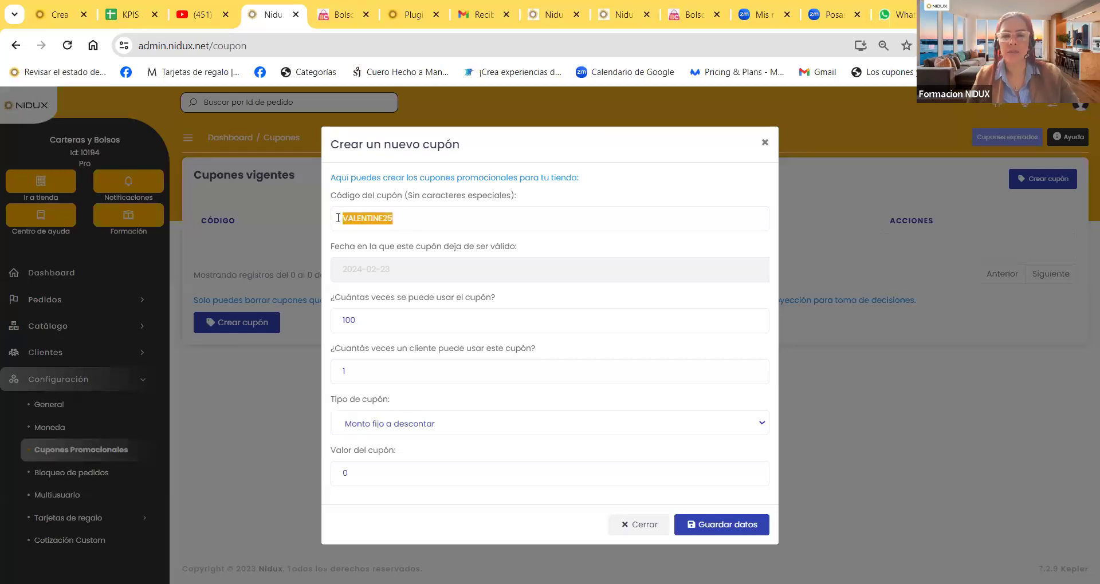
left_click(397, 218)
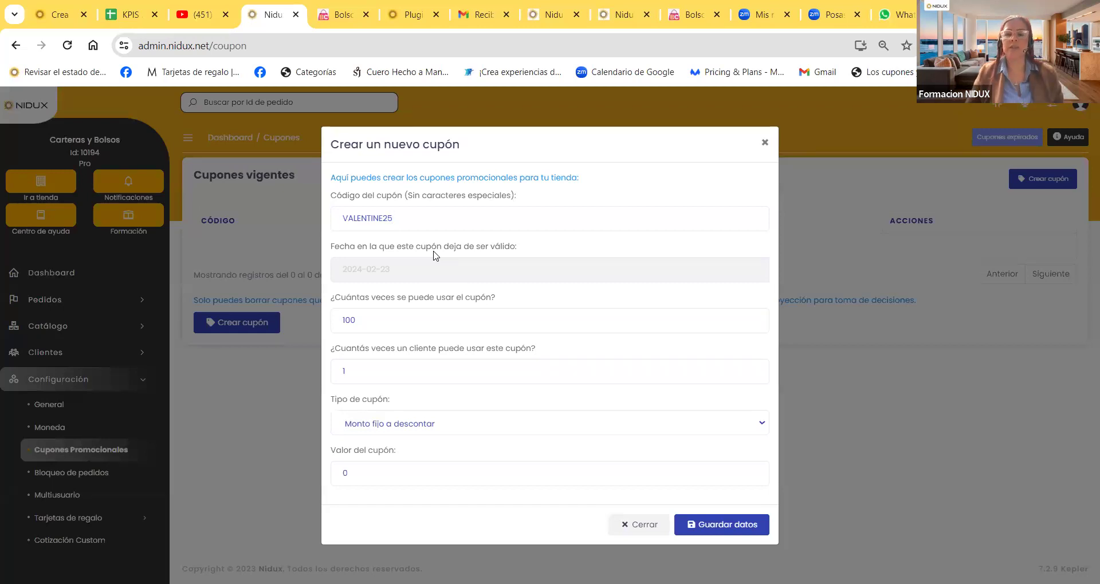
Set the coupon's expiry date to 29 February 2024
left_click(384, 268)
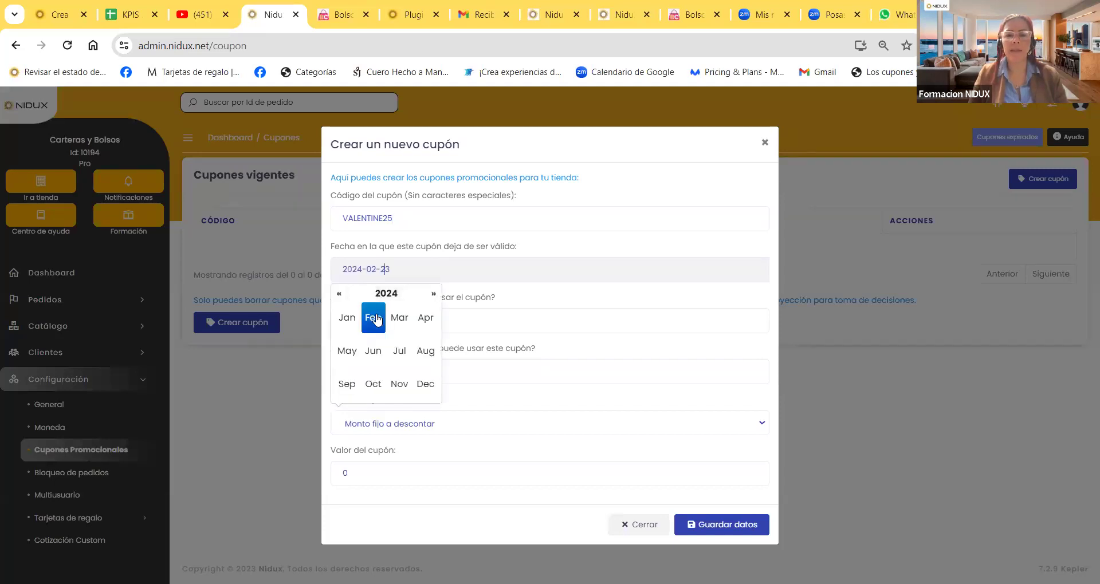
left_click(377, 312)
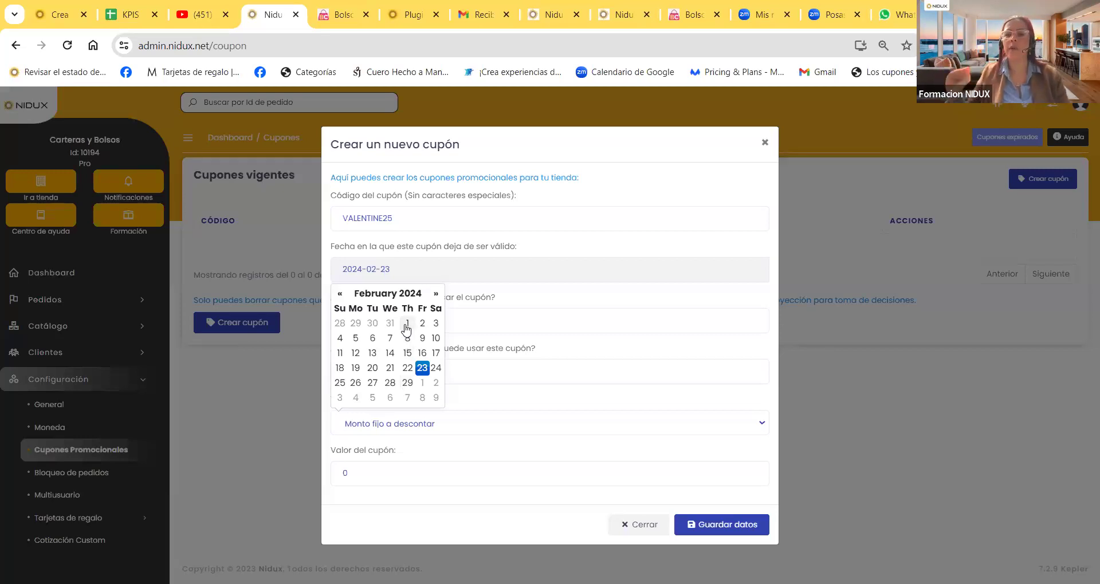
left_click(407, 382)
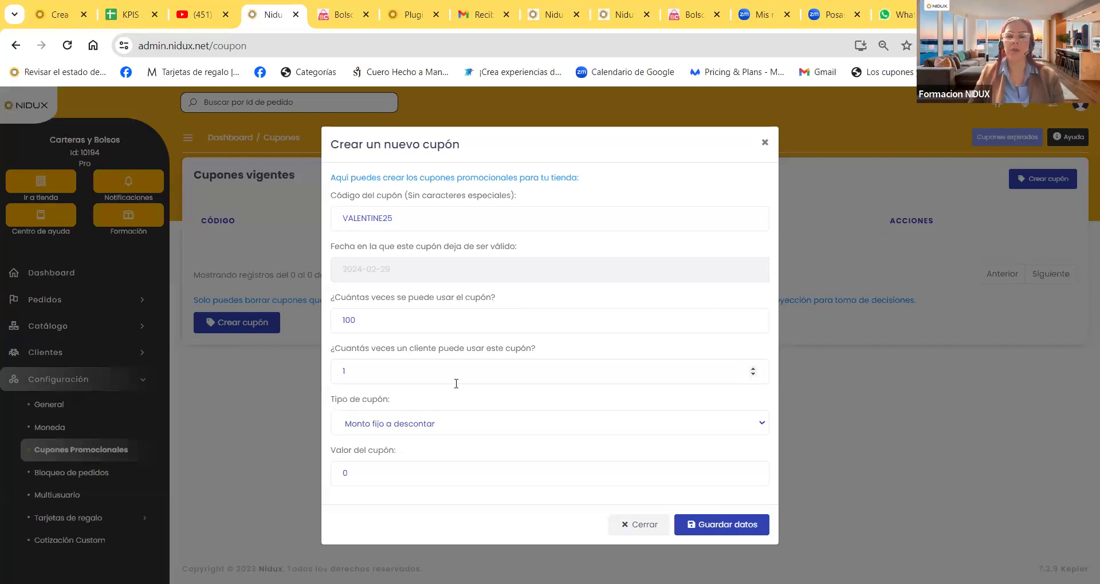
Set uses per customer to 2 and try out the coupon type options
type("2")
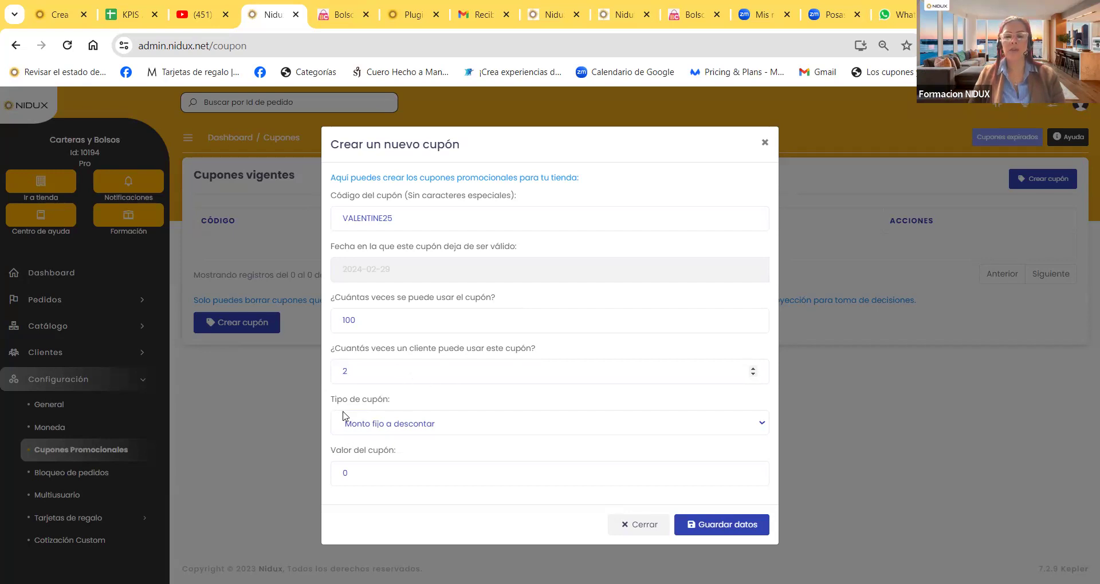
left_click_drag(404, 214, 341, 218)
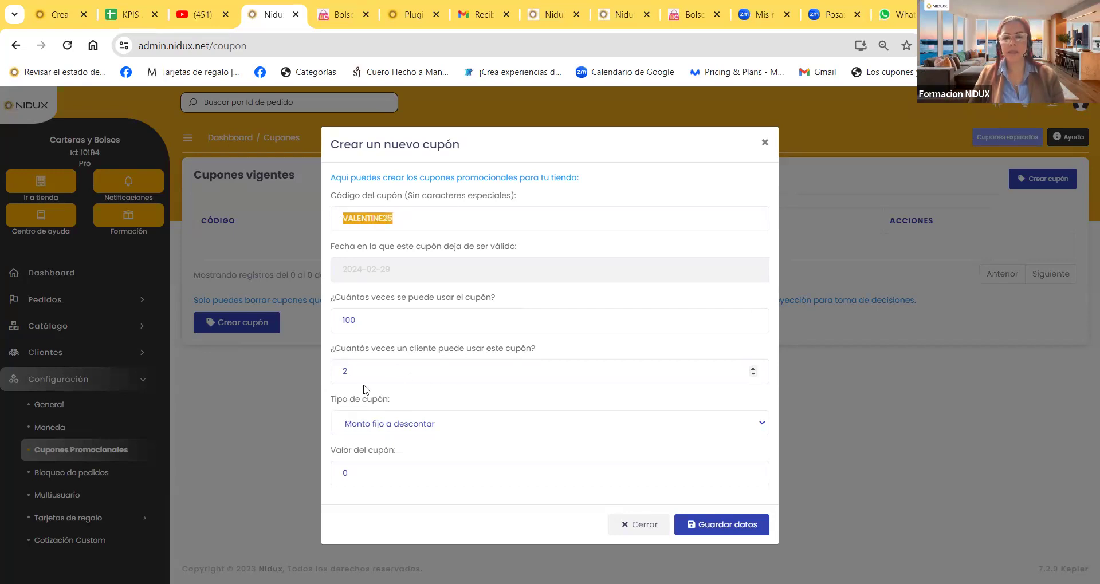
left_click(376, 425)
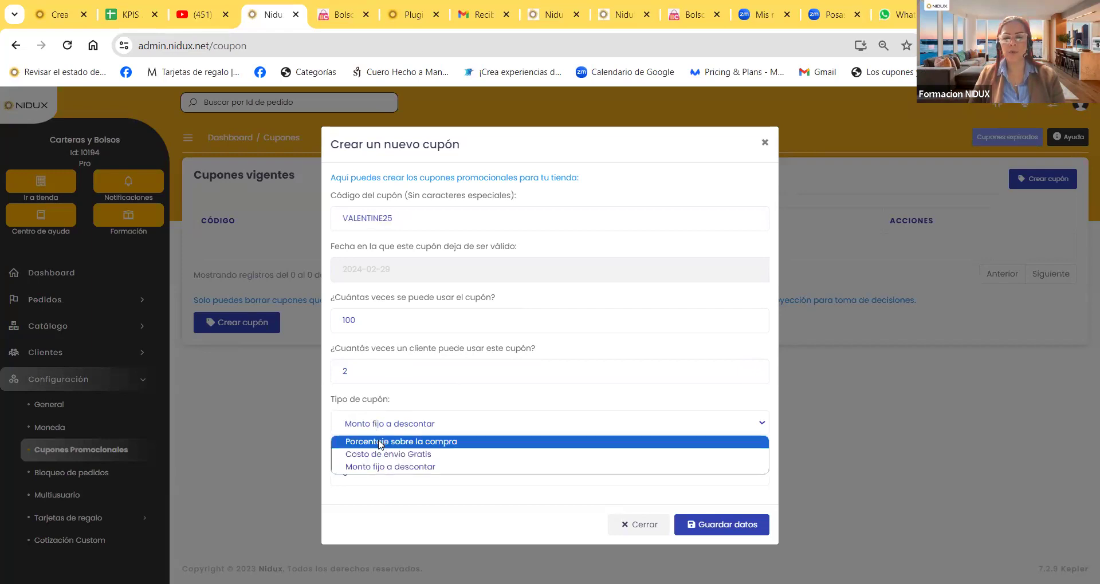
left_click(381, 443)
left_click(380, 426)
left_click(381, 454)
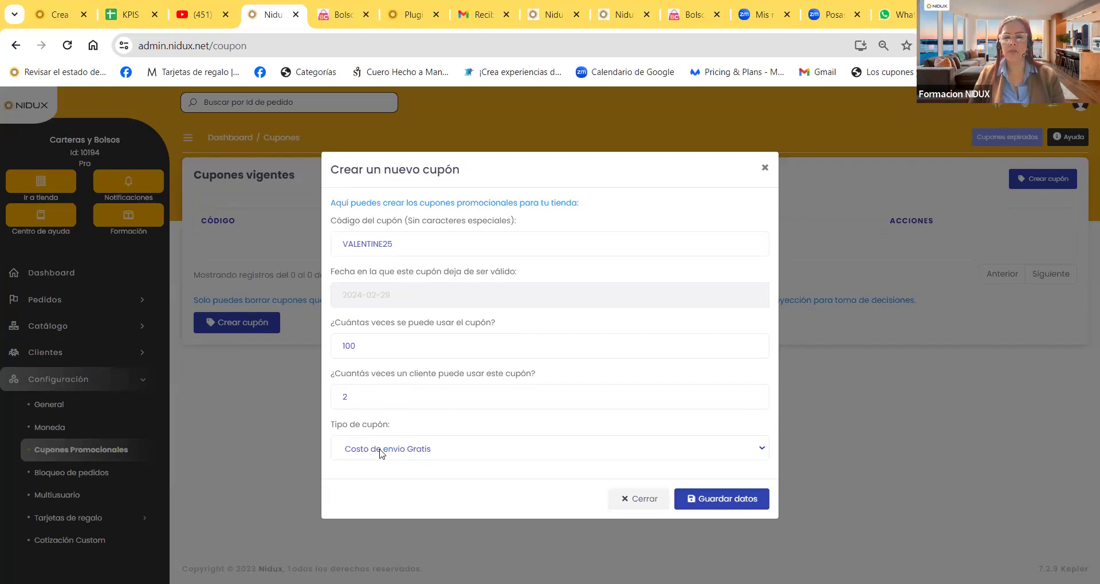
left_click(381, 453)
left_click(381, 467)
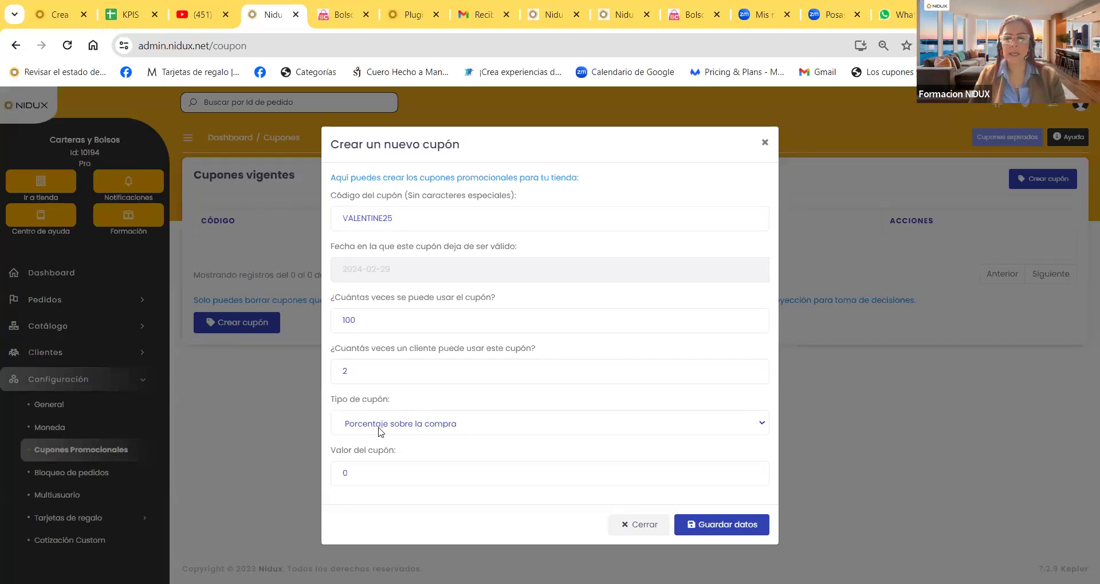
Settle on Porcentaje sobre la compra with value 25 and save the VALENTINE25 coupon
left_click(379, 431)
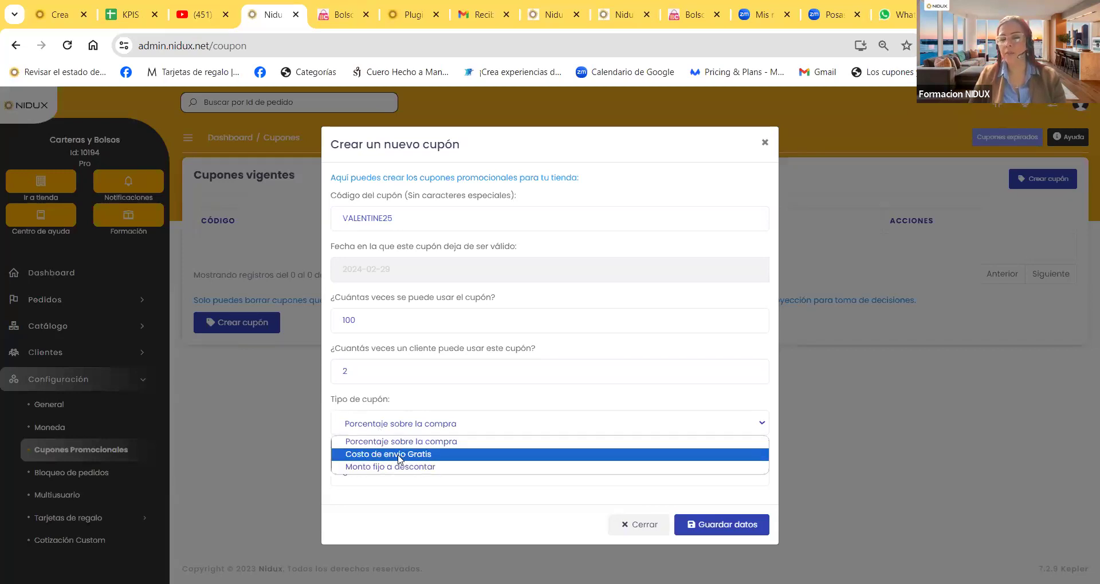
left_click(400, 455)
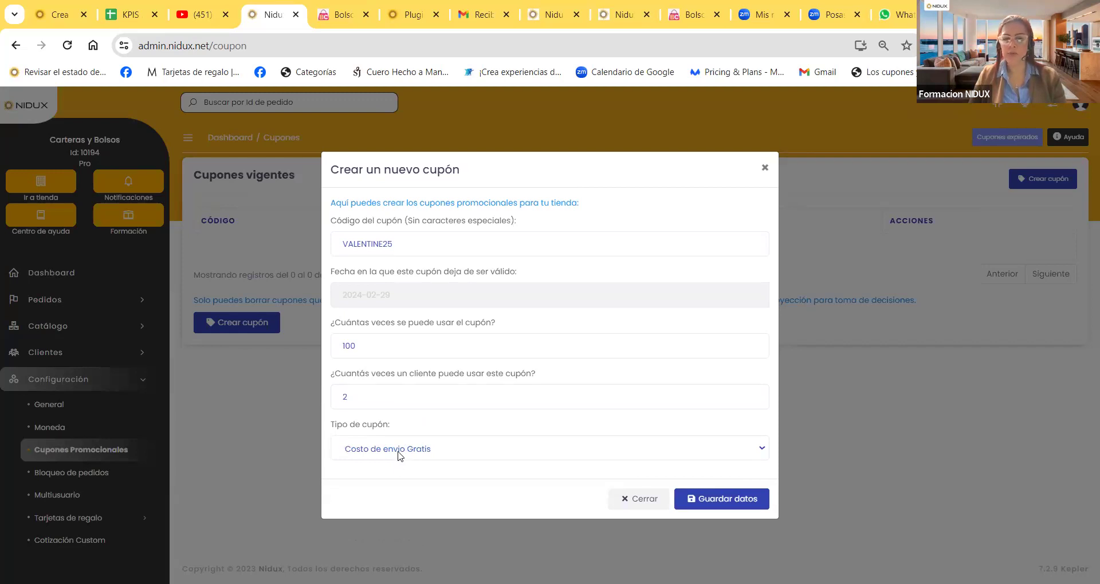
left_click(399, 454)
left_click(396, 468)
left_click(344, 471)
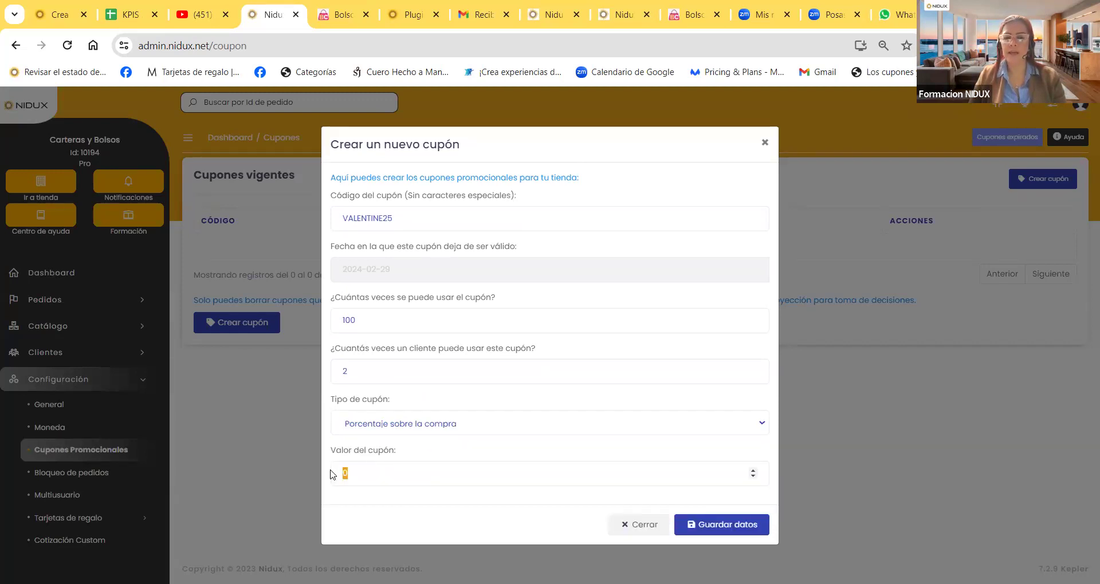
left_click(390, 431)
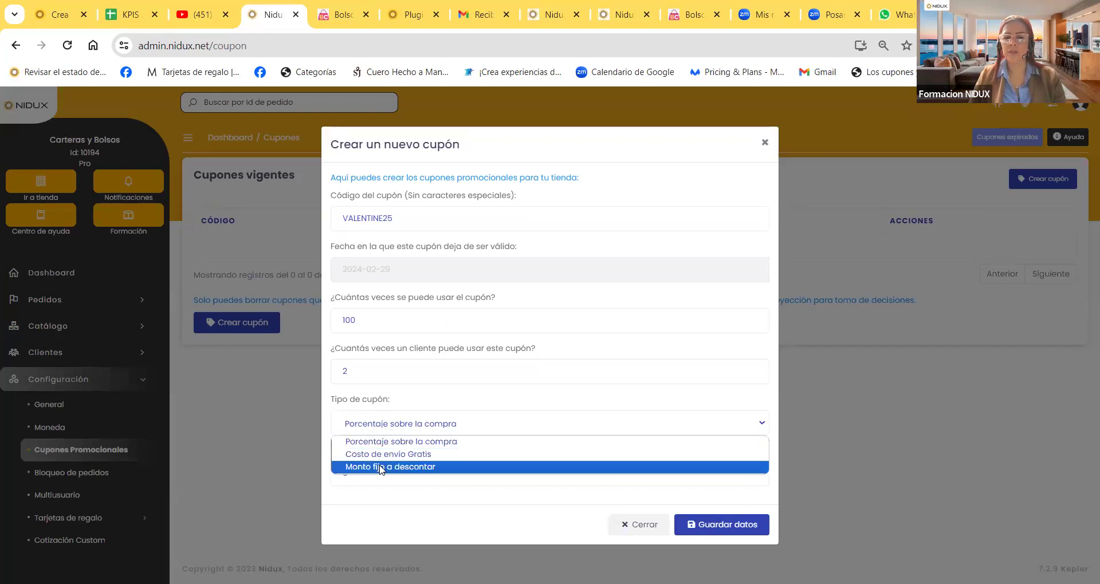
left_click(382, 468)
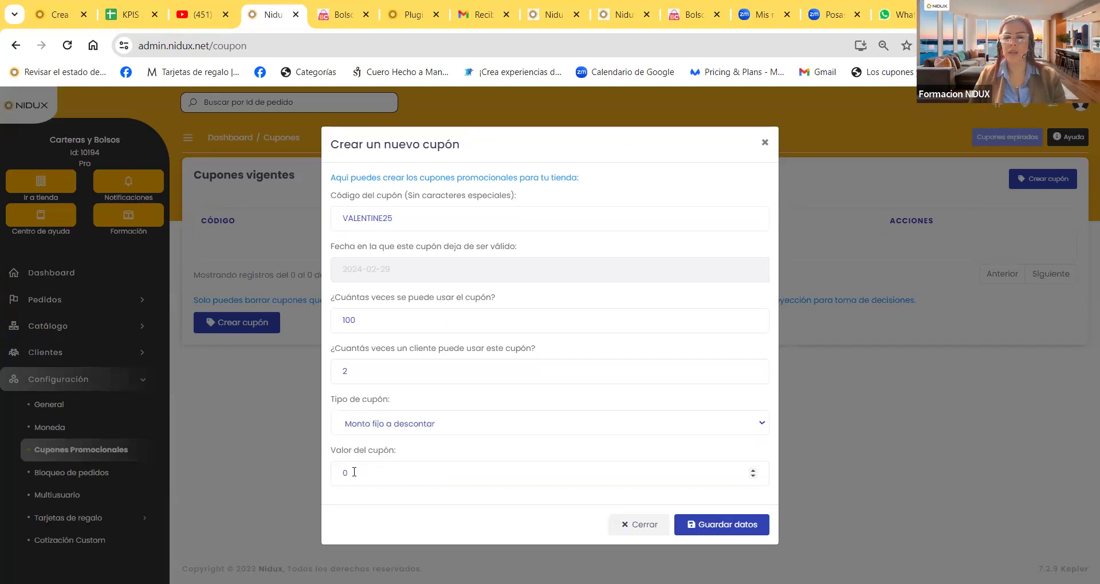
left_click(378, 427)
left_click(371, 442)
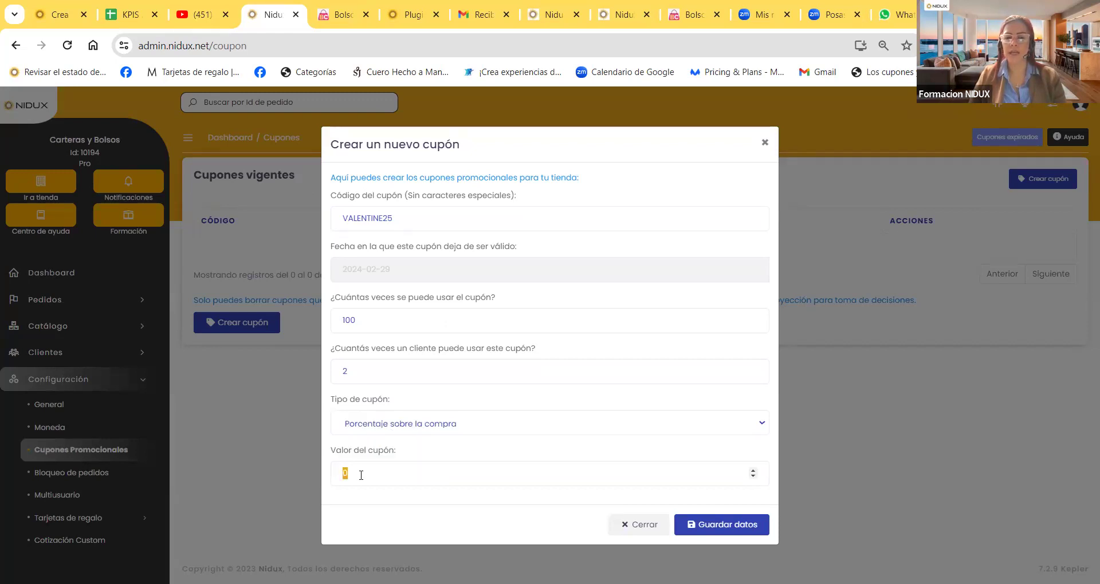
type("25")
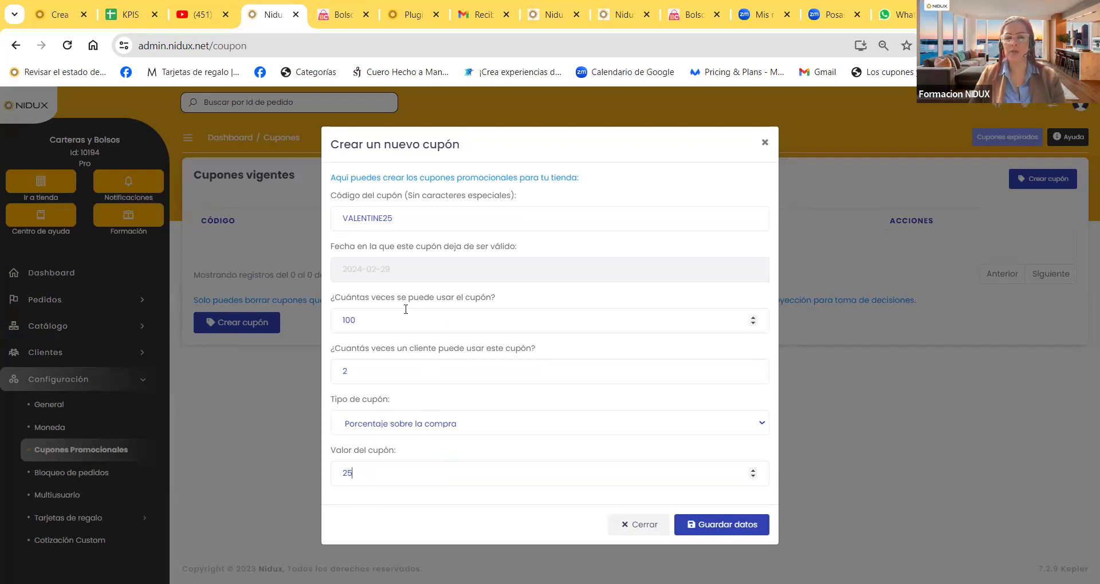
double_click(364, 319)
left_click(721, 531)
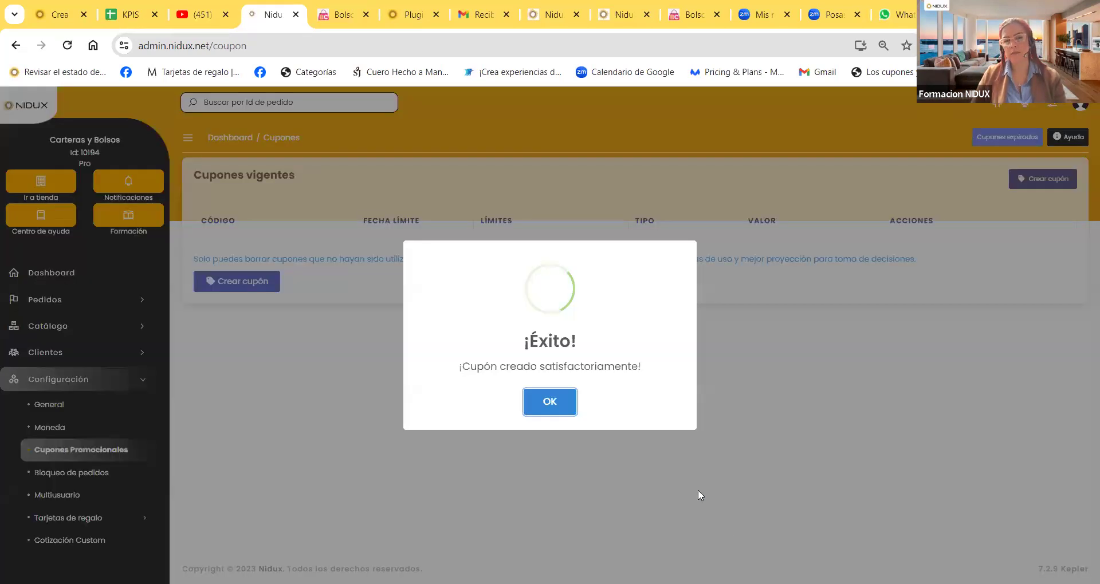
Start a second coupon with the code ENVIOGRATISFEBRERO
left_click(556, 405)
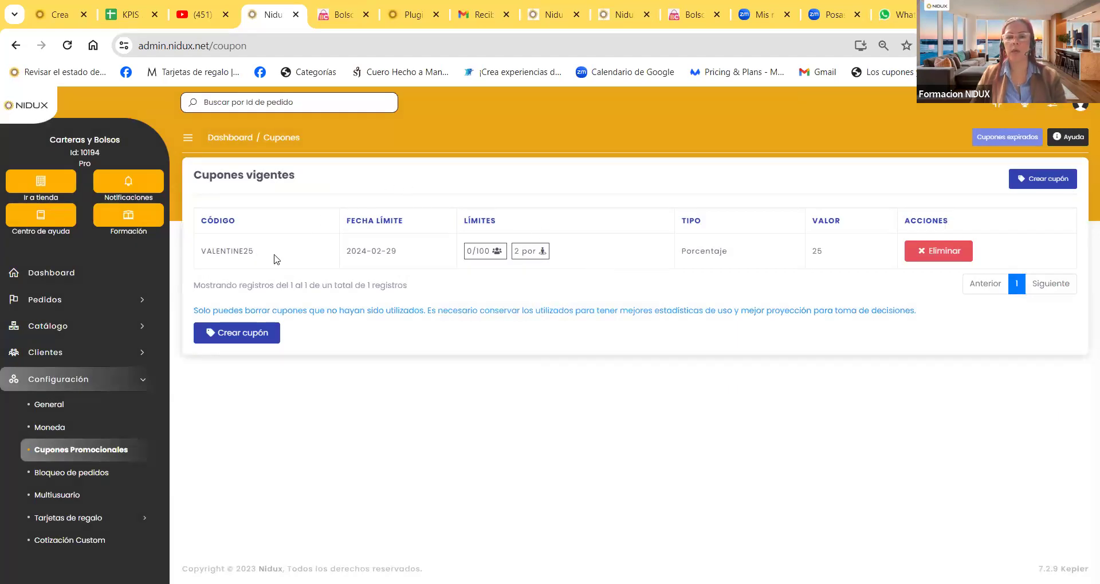
left_click(260, 333)
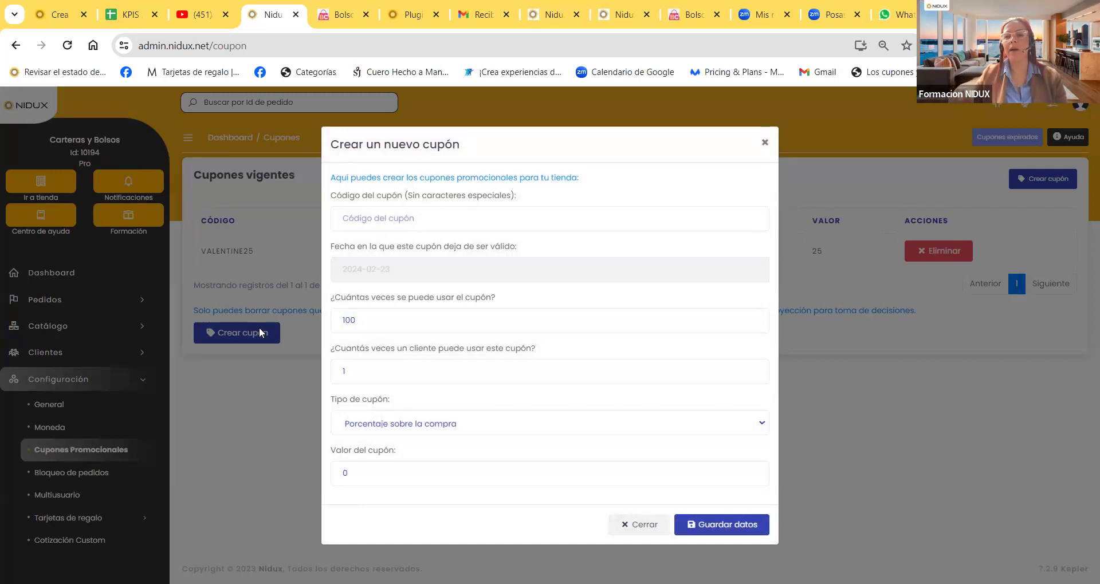
left_click(348, 221)
type("EVI")
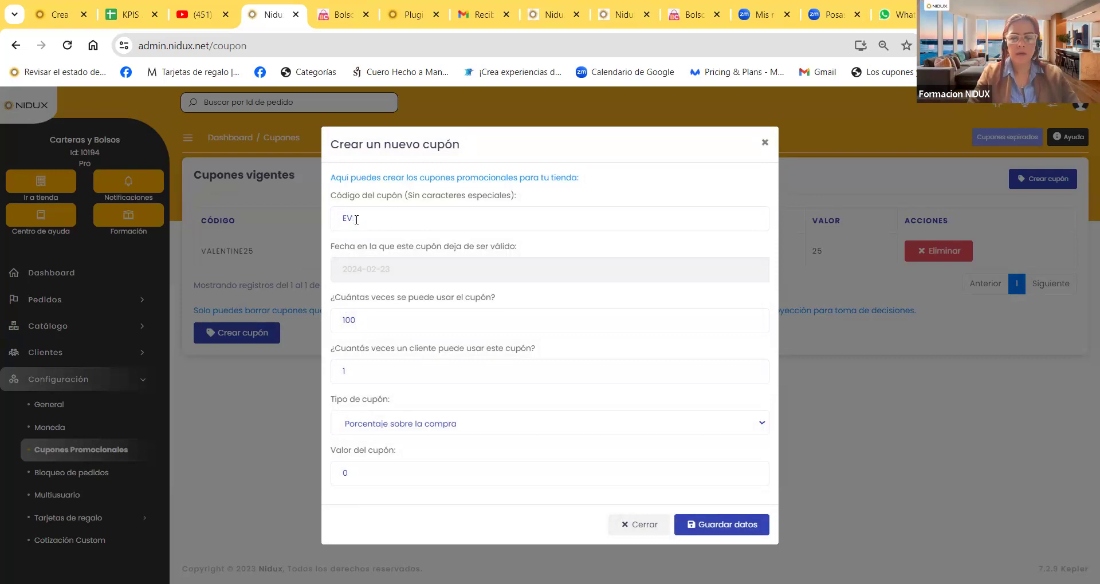
type("NVIOGRATISFEBRERO")
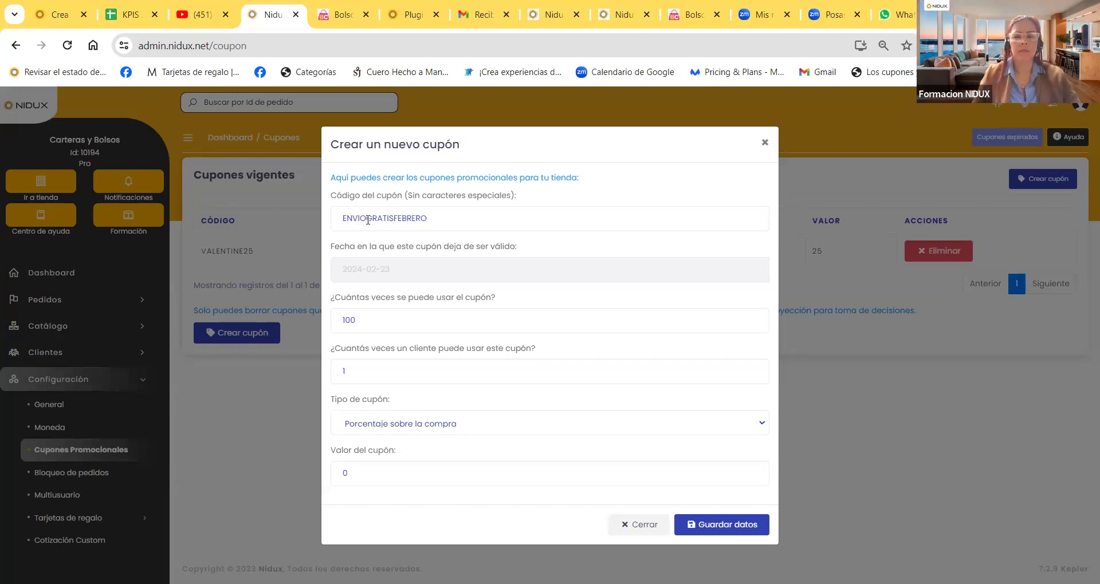
Give it a 29 February 2024 expiry and Costo de envío Gratis type, then save it
left_click(385, 270)
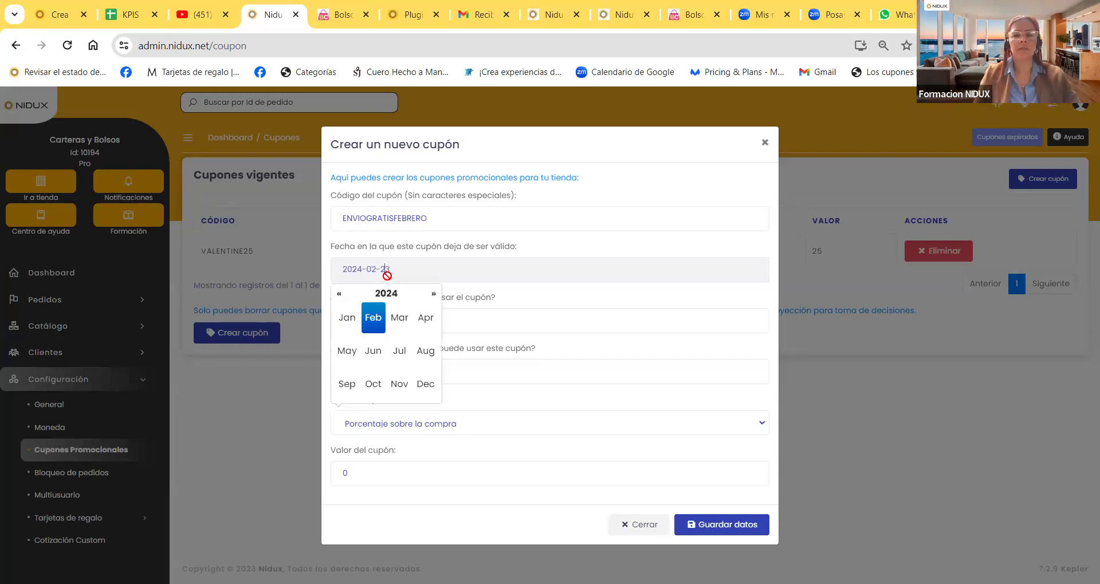
left_click(381, 319)
left_click(407, 383)
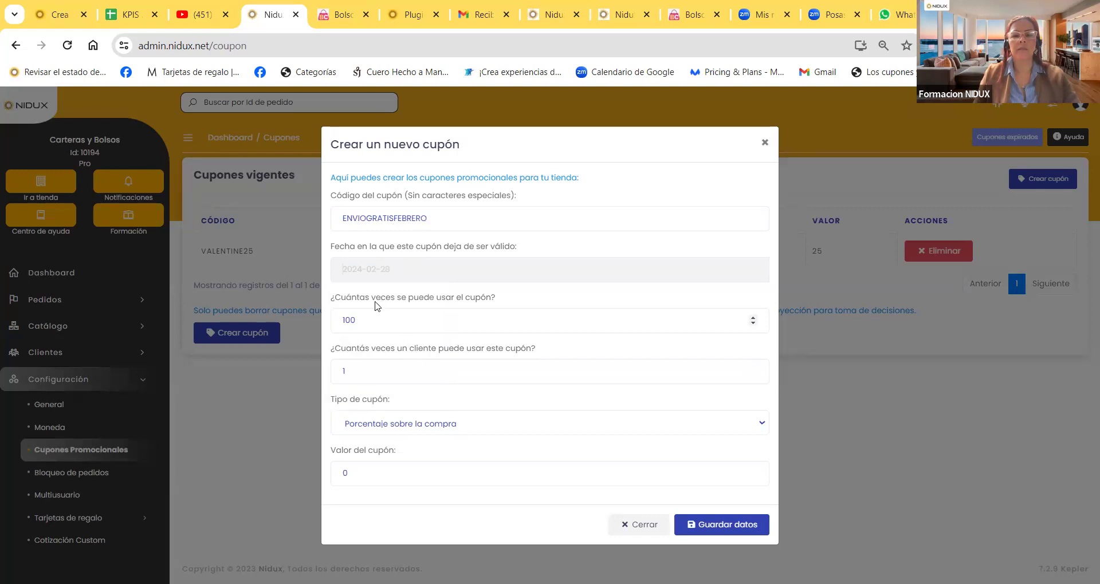
left_click(393, 428)
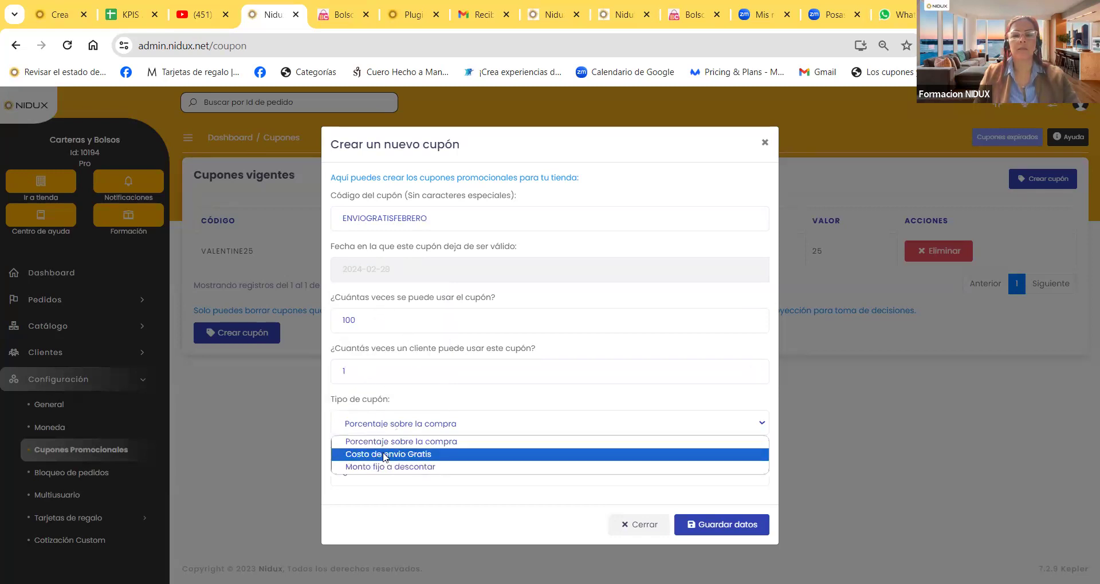
left_click(384, 455)
left_click(717, 500)
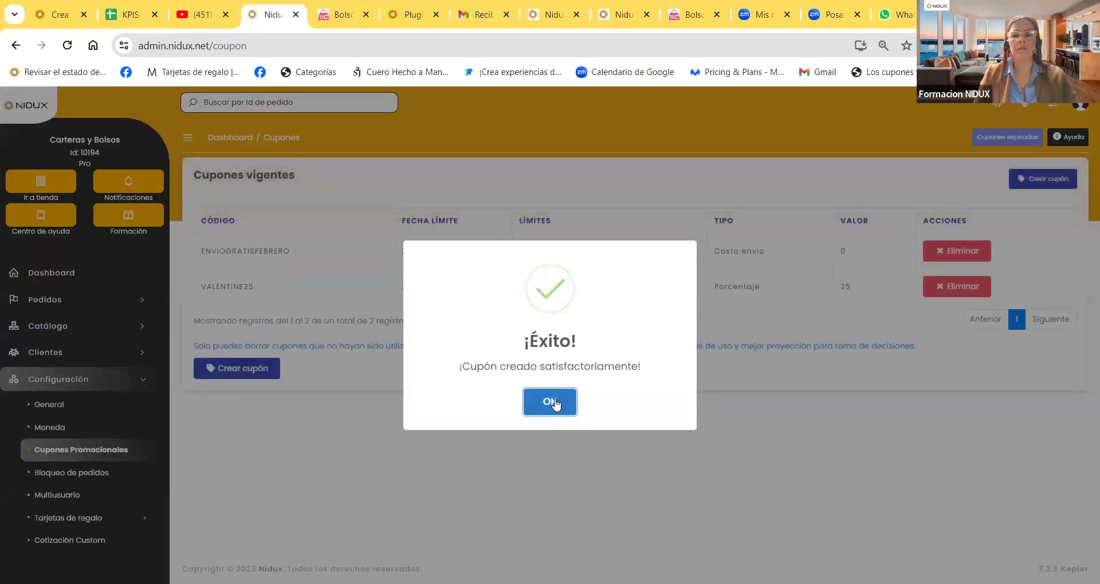
left_click(550, 399)
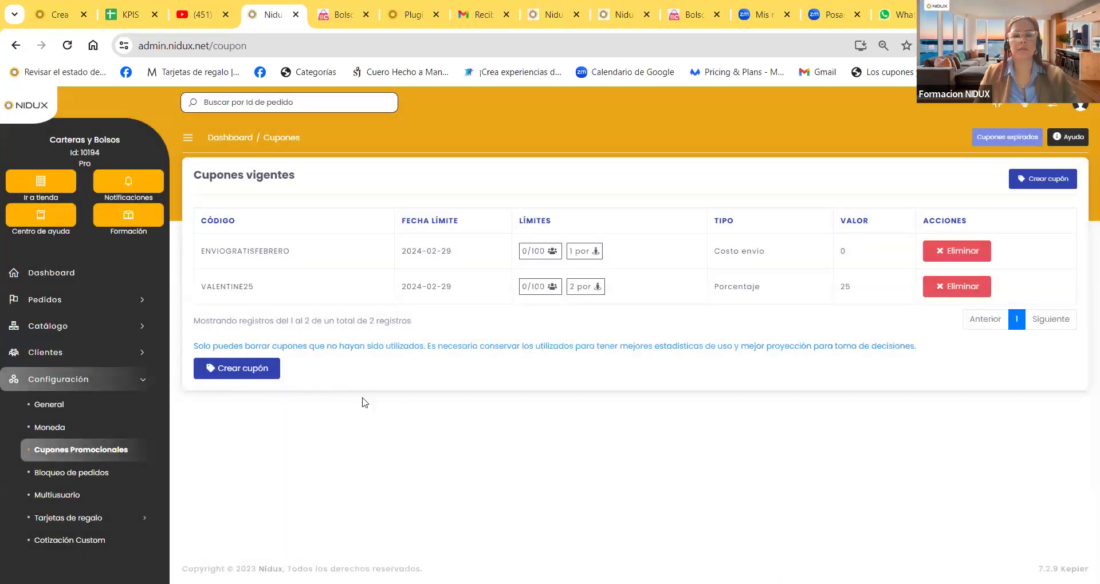
left_click(236, 370)
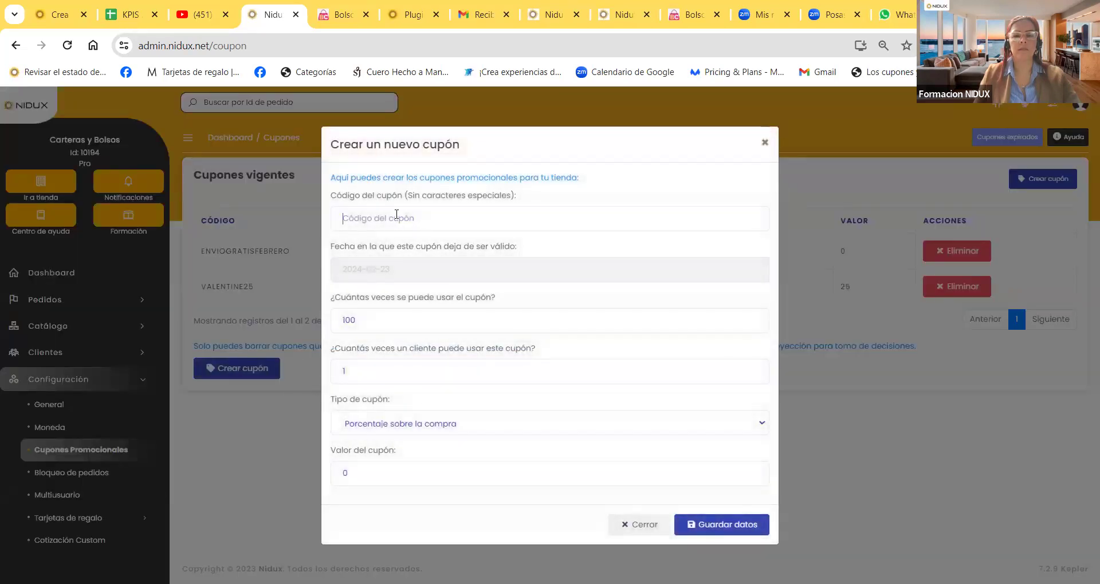
Start the 5000CORAZONES coupon as a Monto fijo a descontar type
left_click(381, 428)
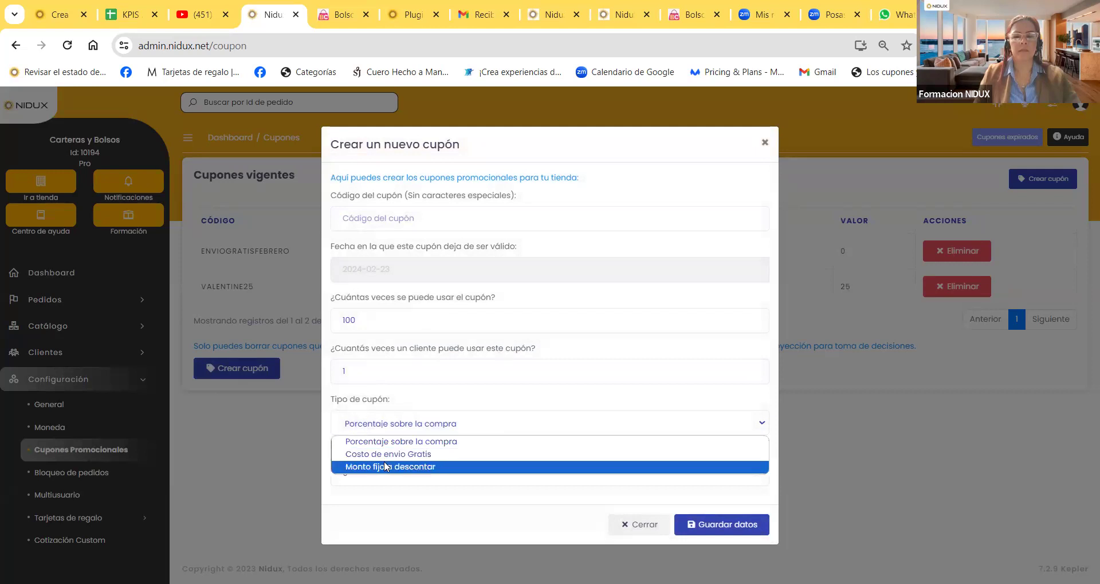
left_click(387, 467)
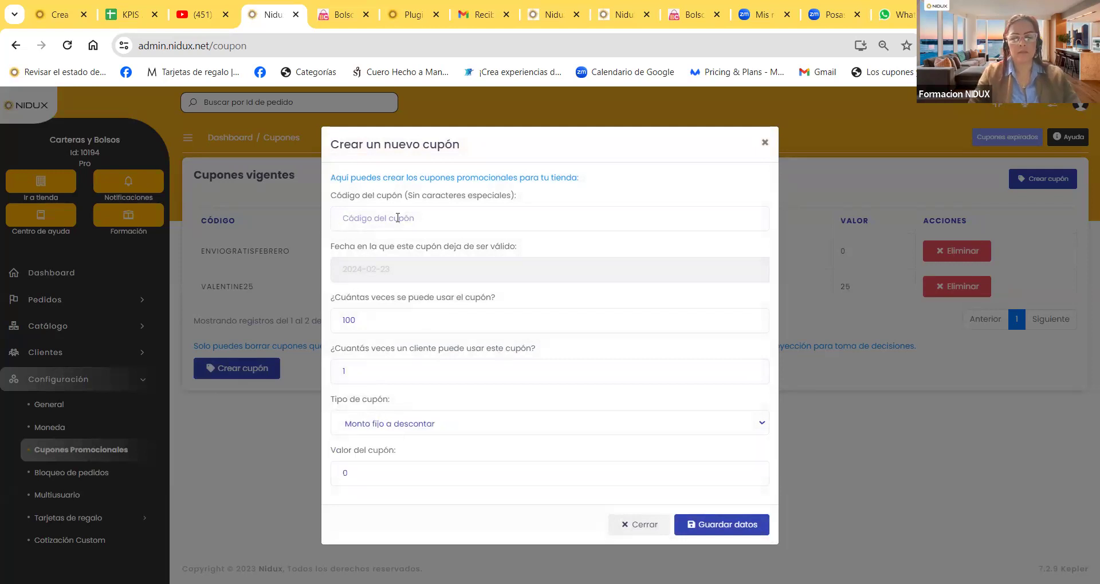
type("50")
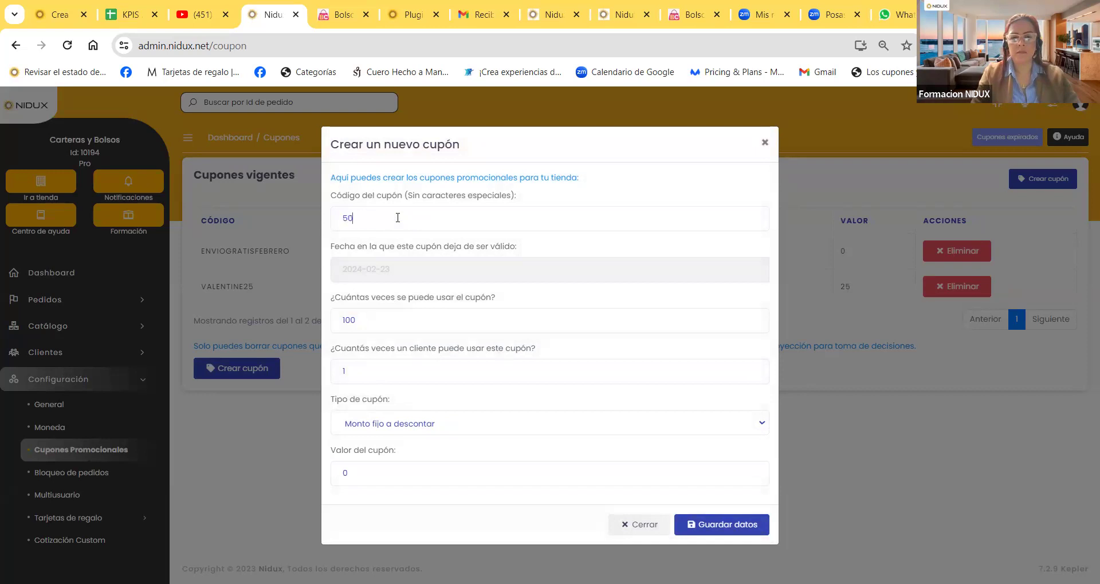
type("00CORAZONES")
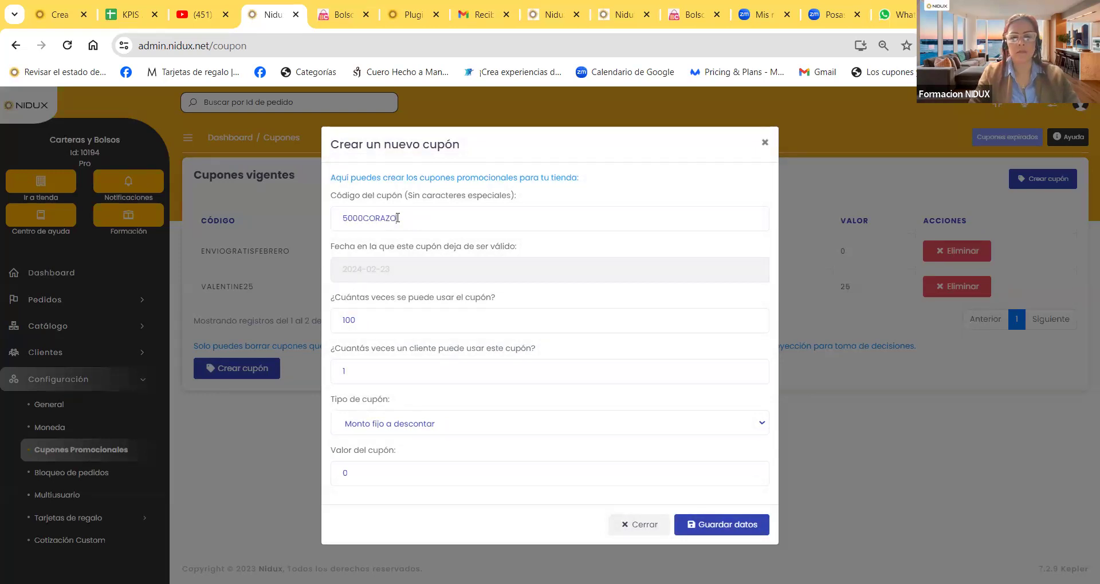
Set its expiry to 29 February 2024 and value to 5000, then save it
left_click(390, 275)
left_click(373, 318)
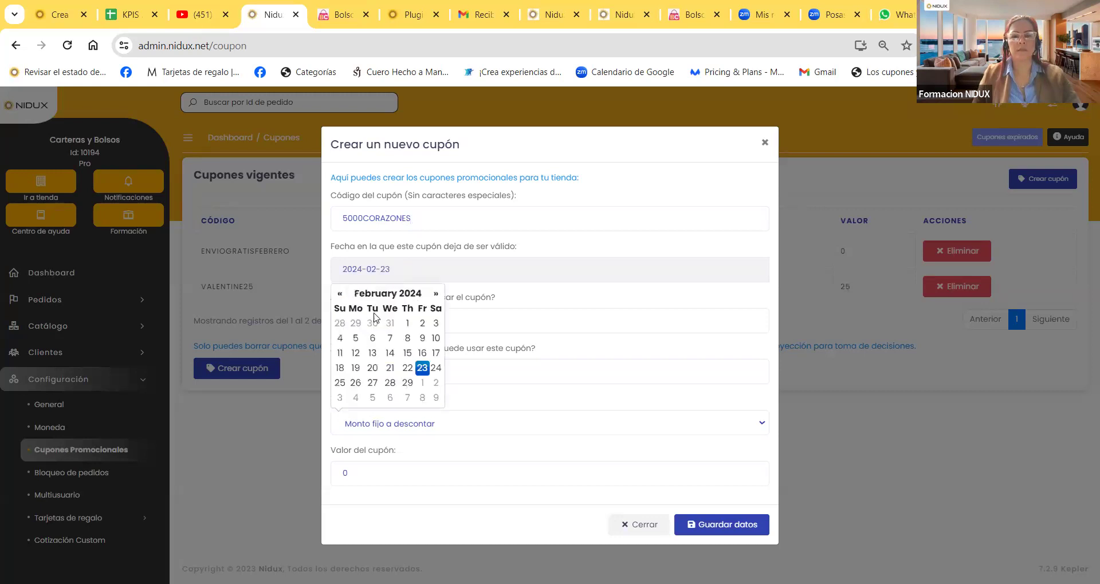
left_click(406, 383)
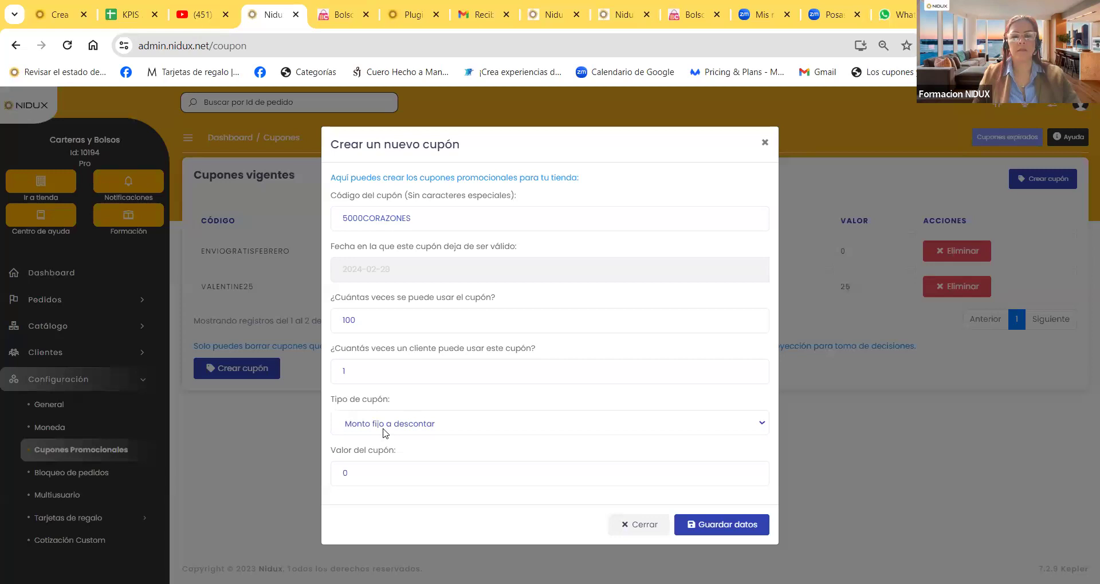
key("BackSpace")
type("5000")
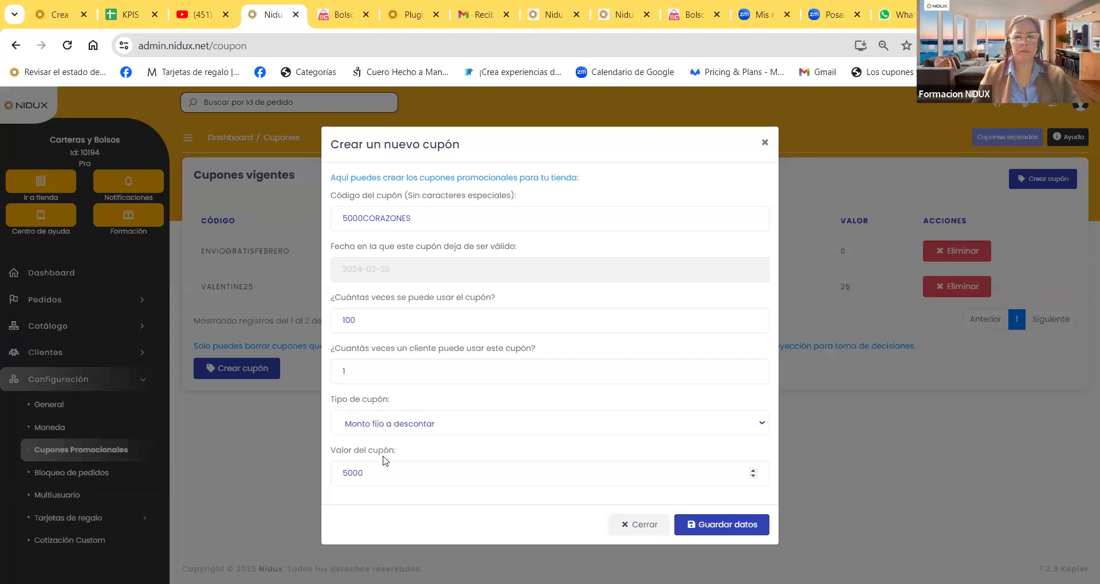
left_click(704, 526)
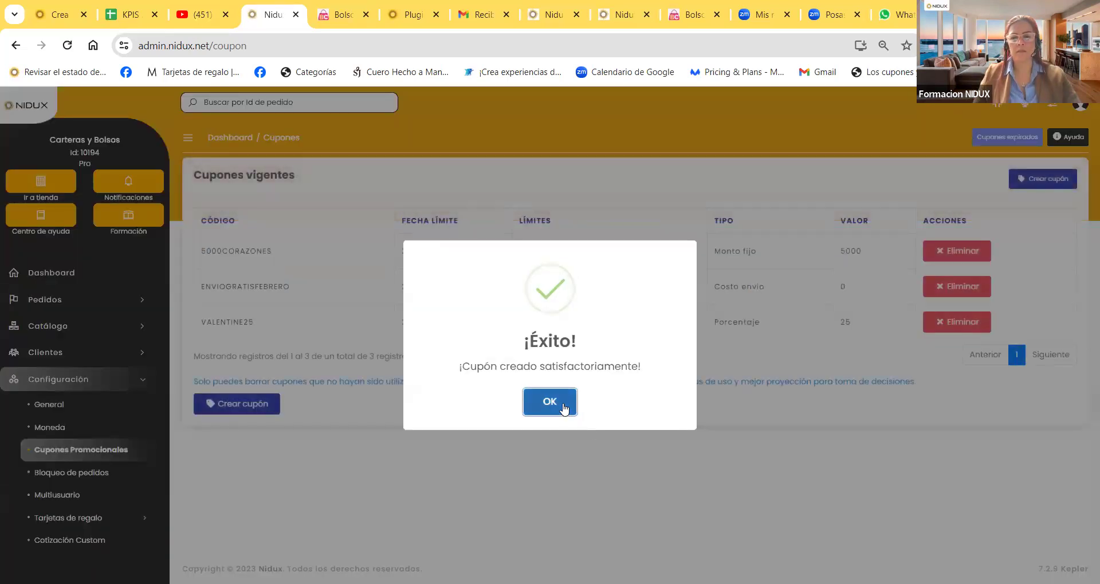
left_click(549, 402)
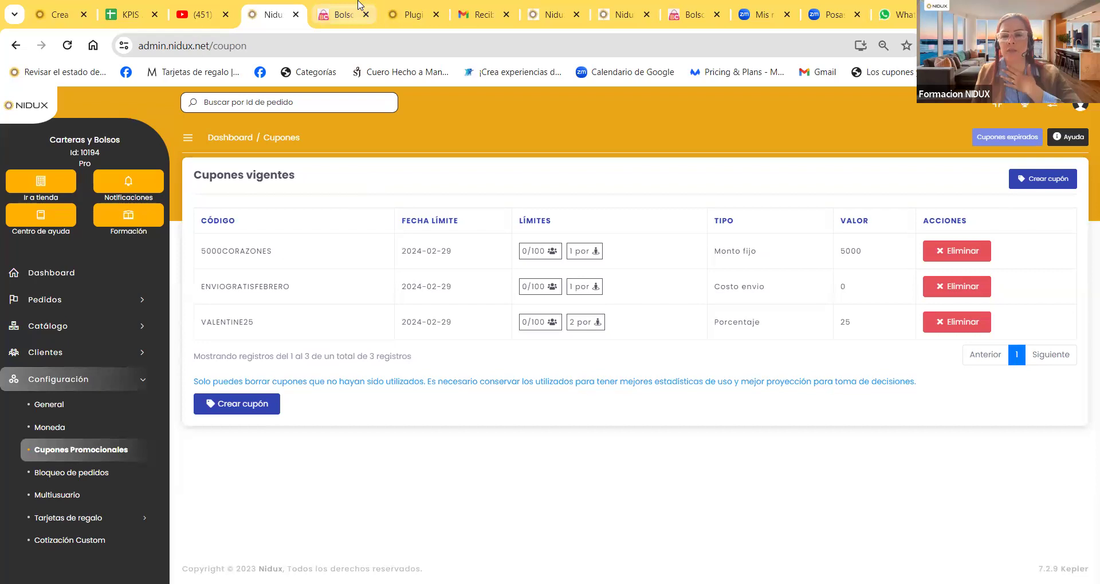
Switch to the Bolsos y Carteras storefront tab in Chrome
mouse_move(347, 4)
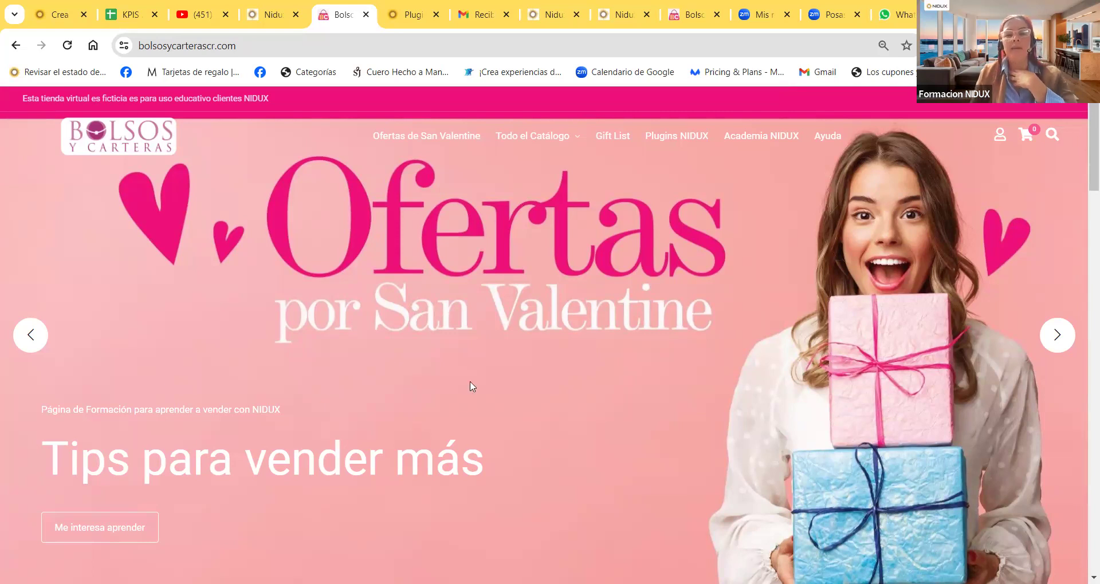
Add one Bolso de Verano 2020 (₡20,000) to the cart and go to the cart page
scroll(463, 411, "down", 10)
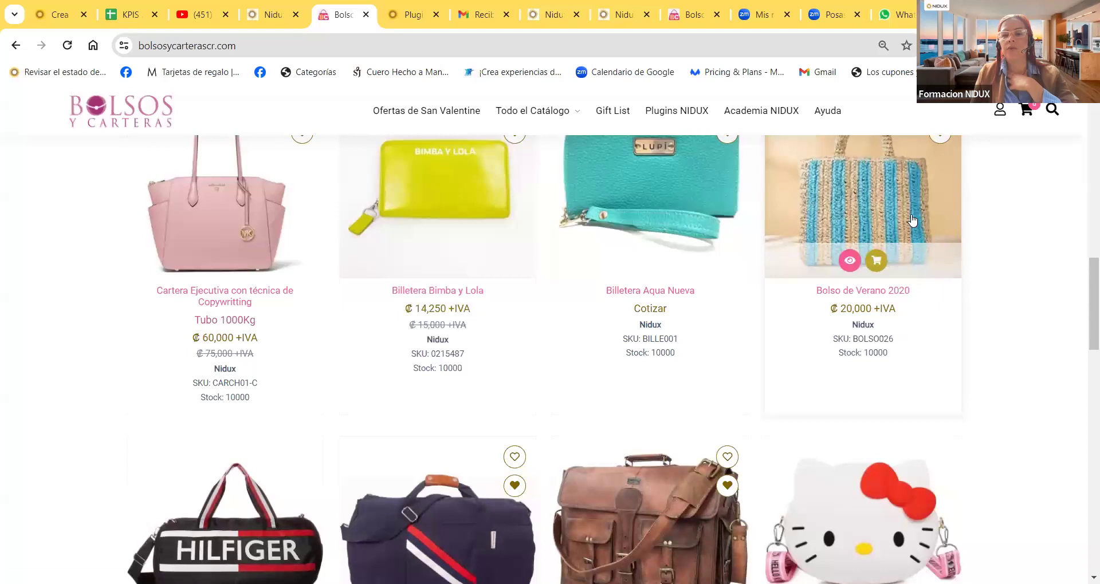
left_click(913, 220)
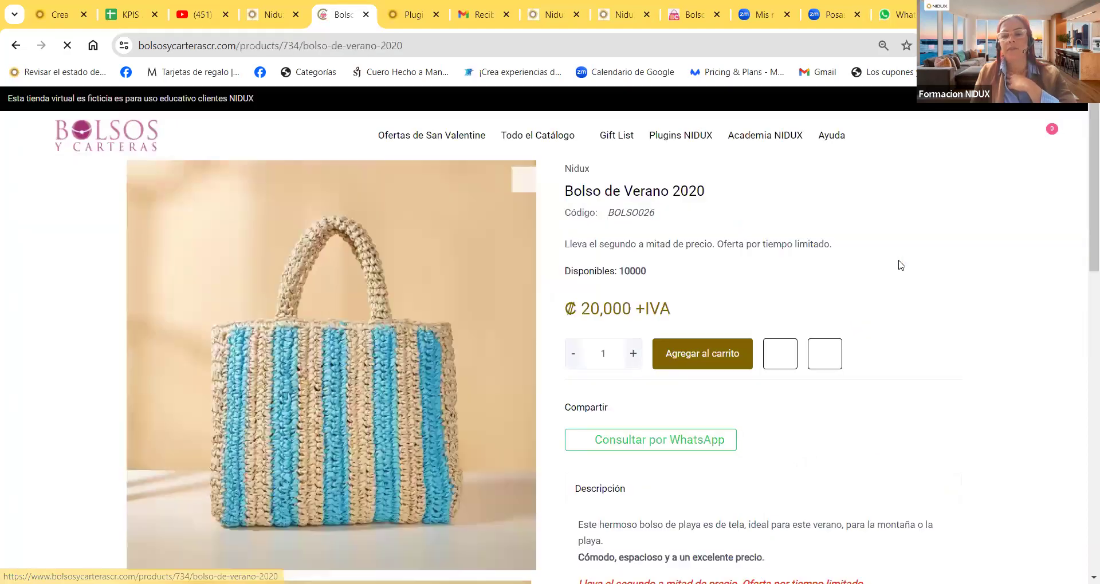
scroll(466, 404, "down", 1)
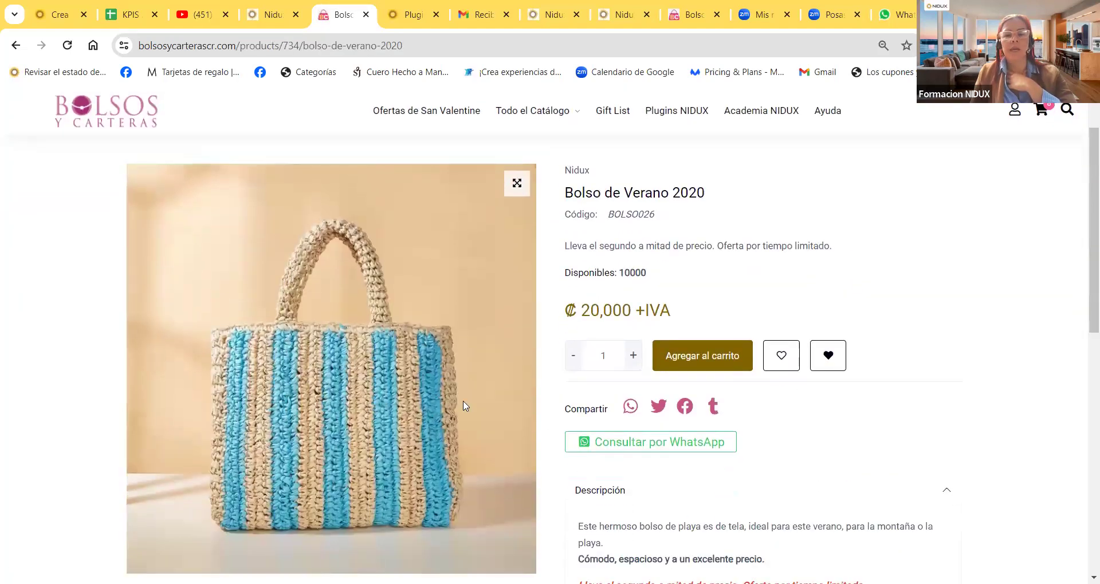
left_click(705, 355)
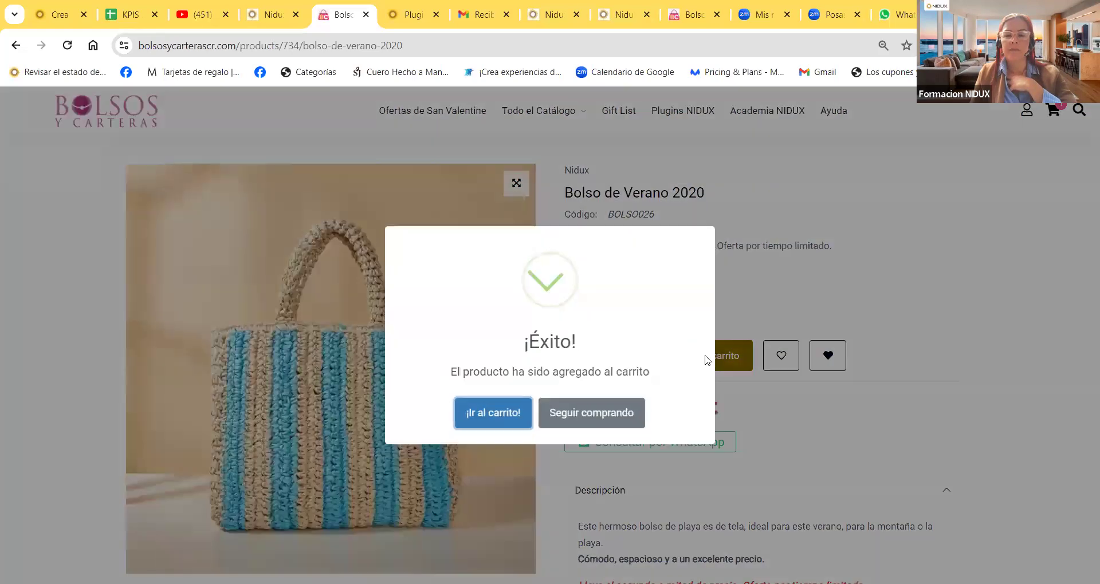
left_click(483, 418)
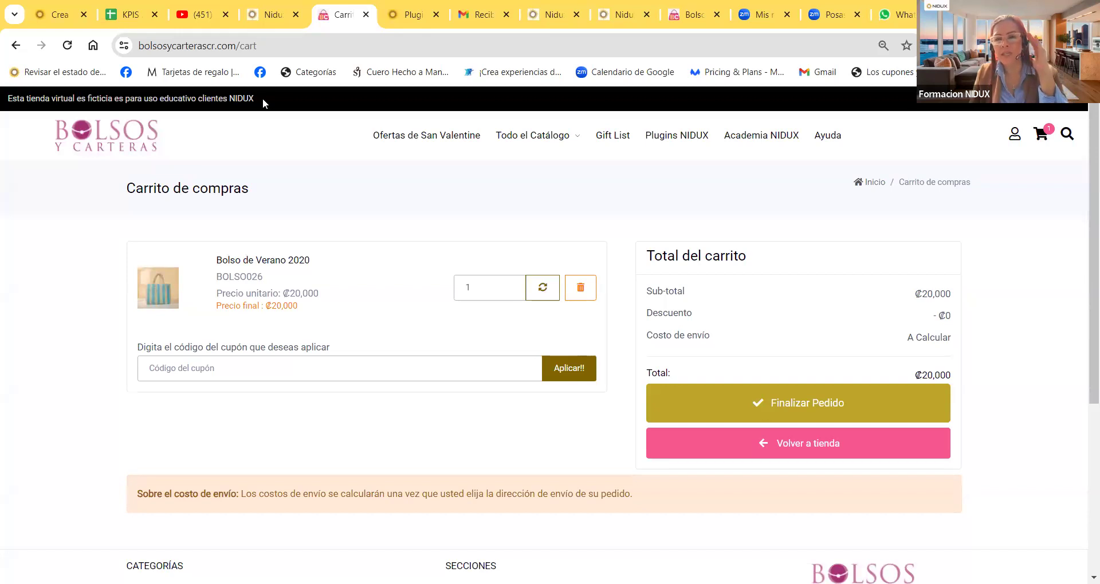
left_click(252, 45)
left_click_drag(252, 46, 258, 46)
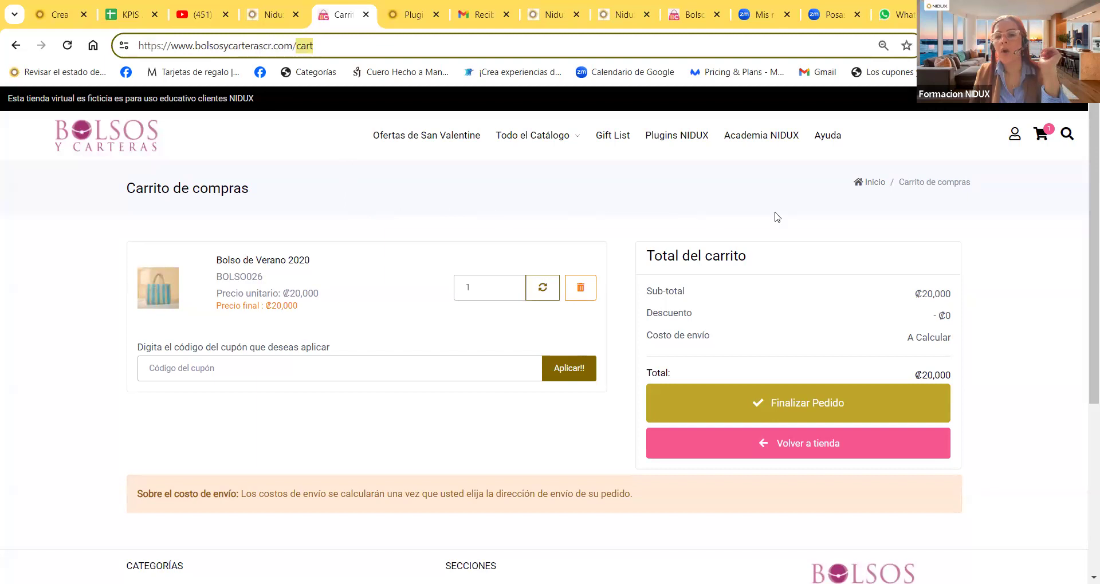
left_click_drag(898, 183, 975, 183)
left_click(622, 219)
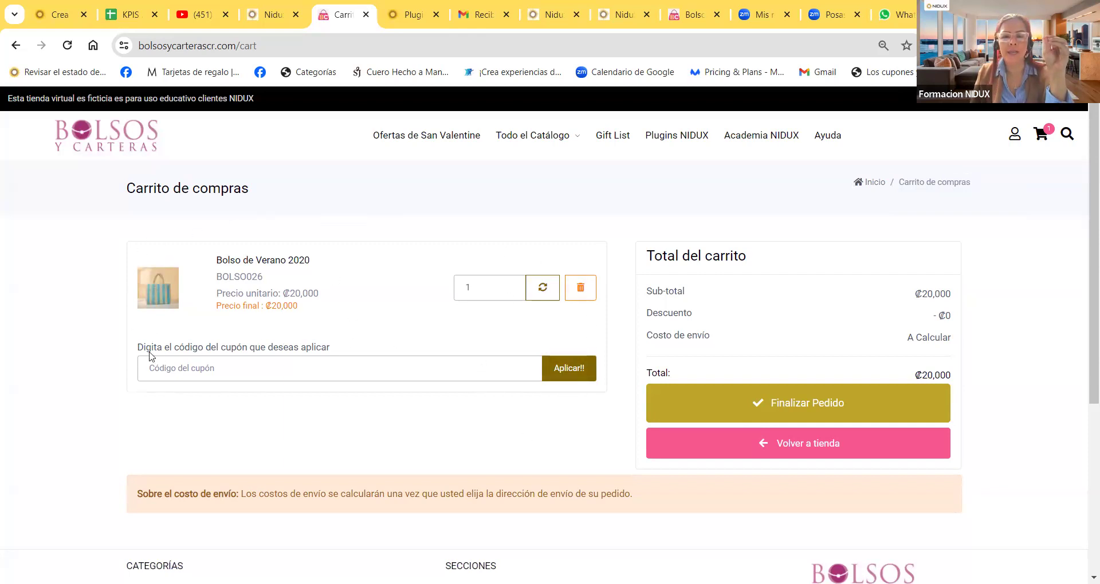
left_click_drag(137, 350, 343, 351)
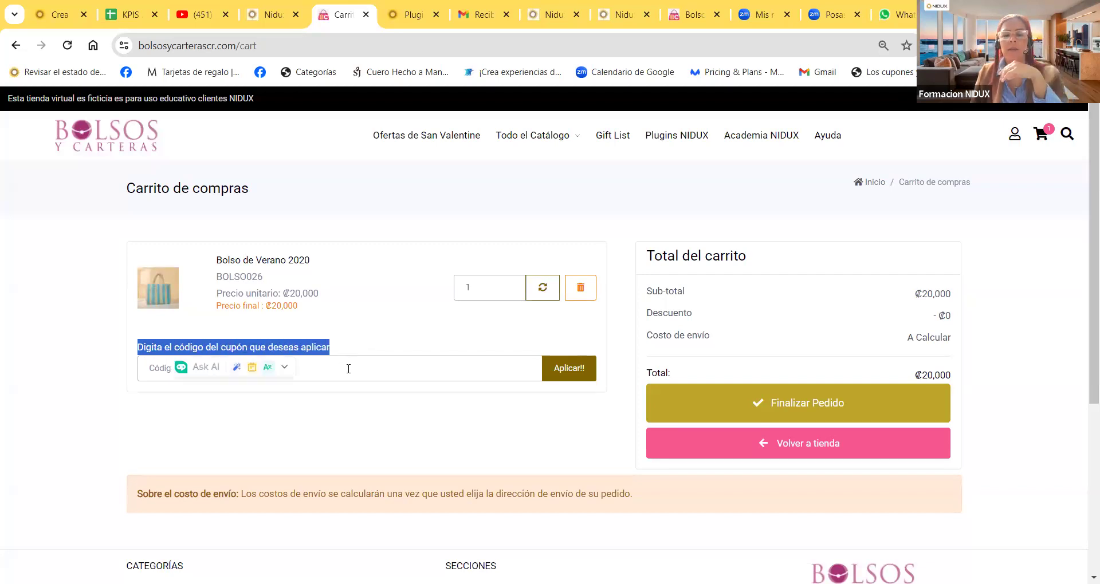
left_click(349, 369)
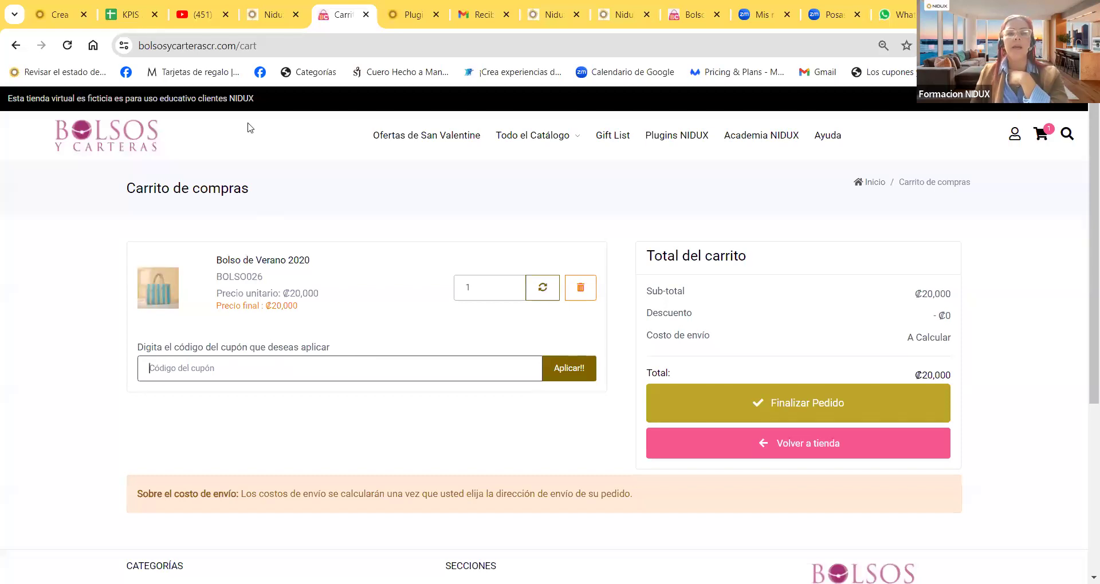
left_click(252, 13)
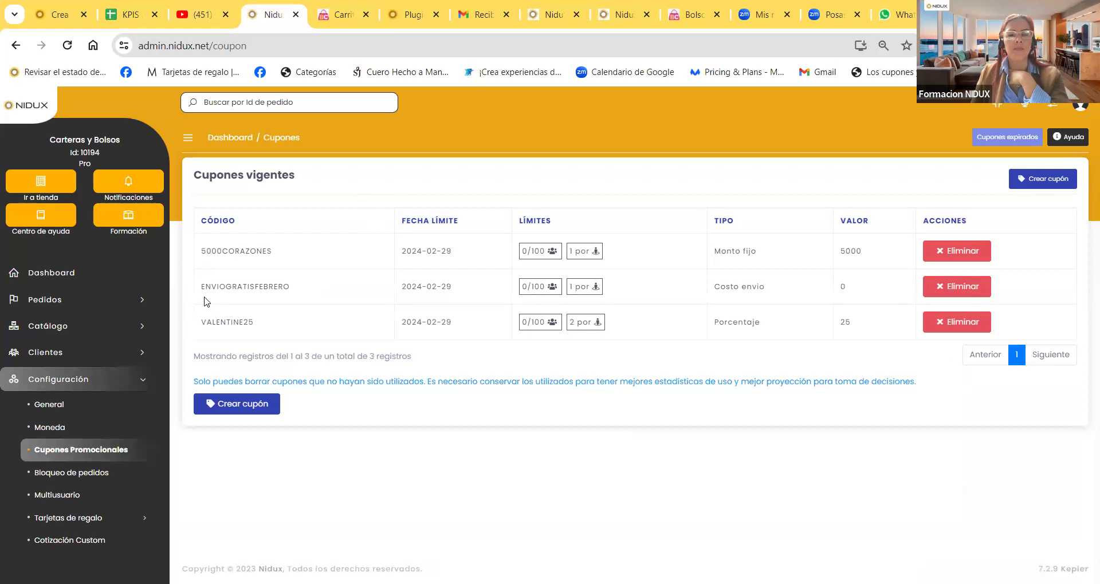
left_click_drag(200, 323, 256, 324)
key("ctrl+c")
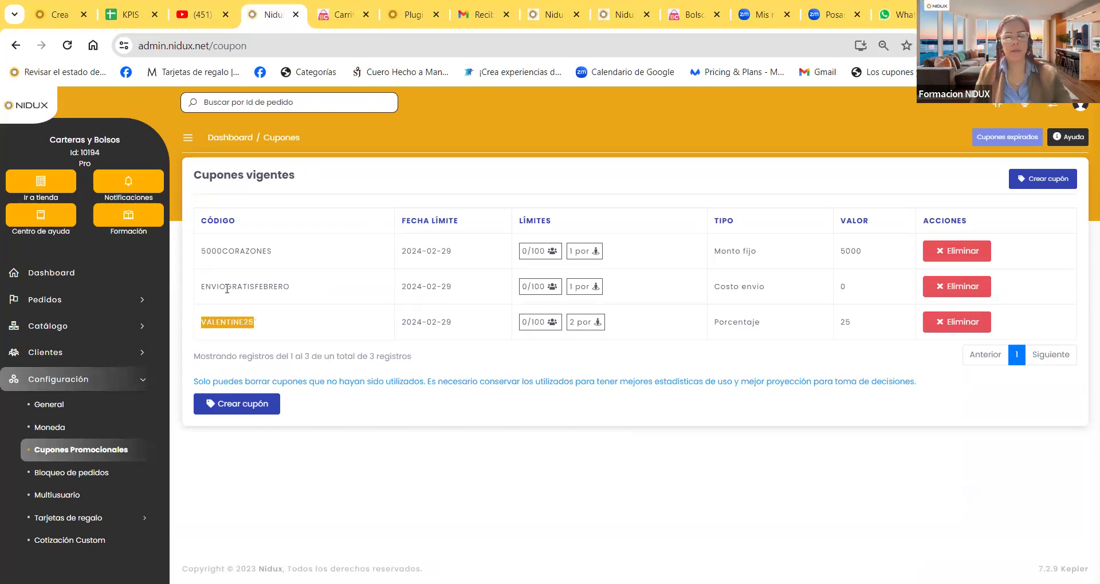
left_click(338, 9)
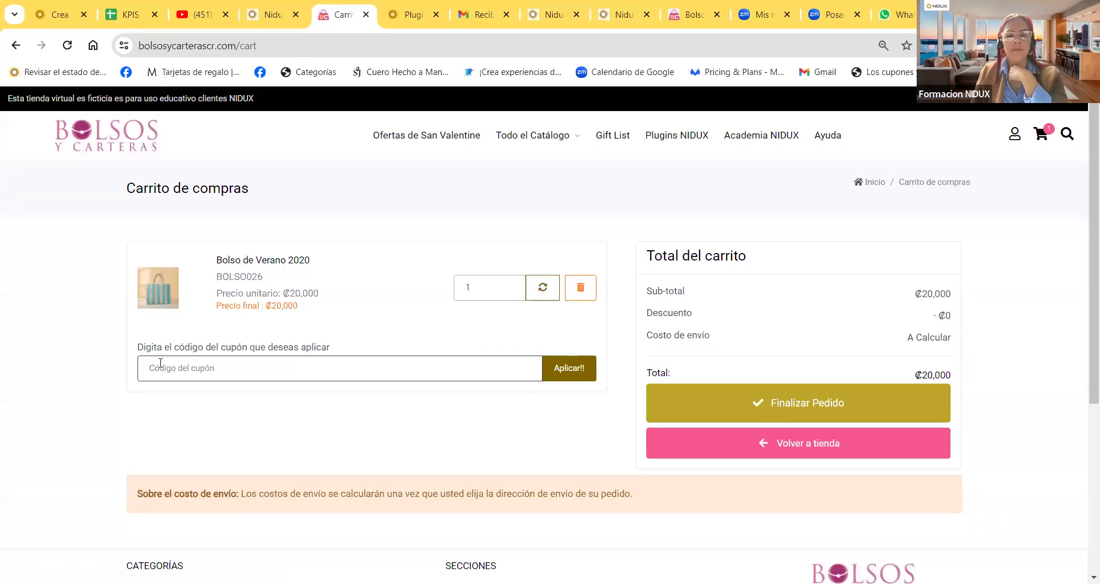
Highlight the cart's coupon entry label and the ₡20,000 sub-total
left_click_drag(138, 347, 331, 347)
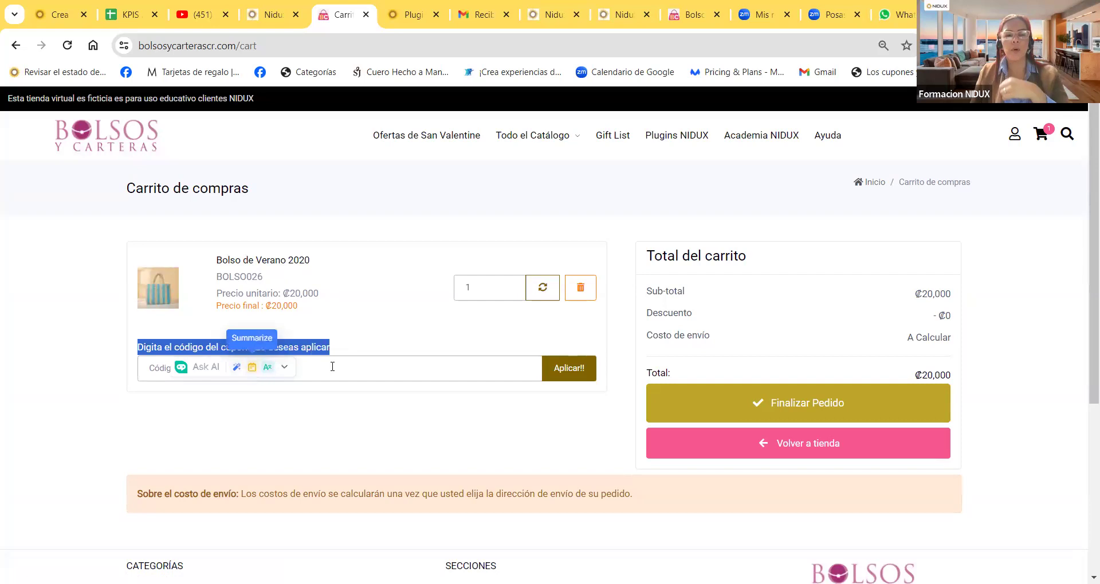
left_click(279, 368)
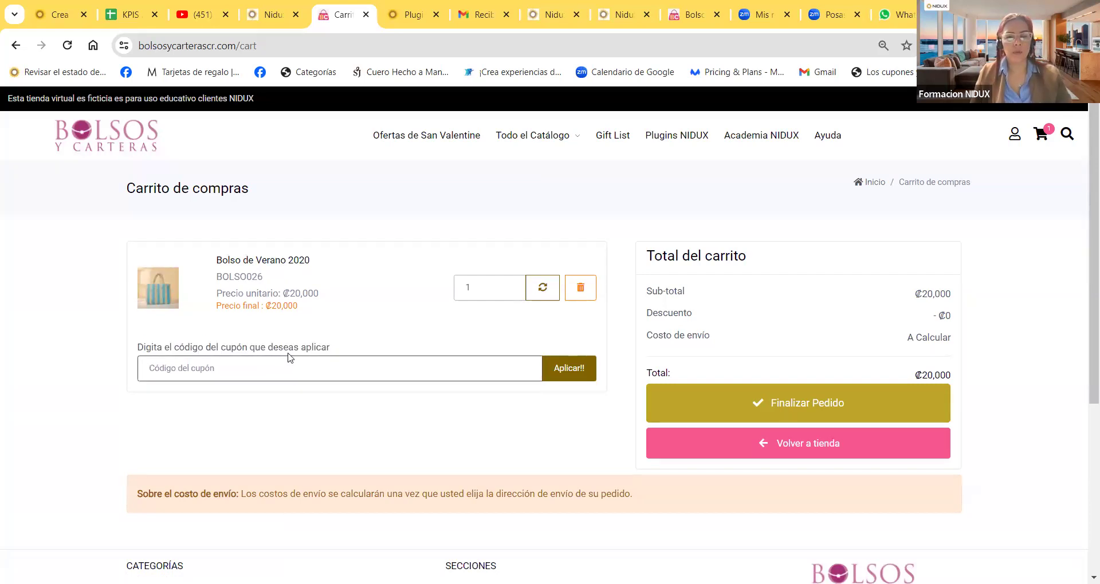
left_click_drag(255, 348, 317, 347)
mouse_move(336, 367)
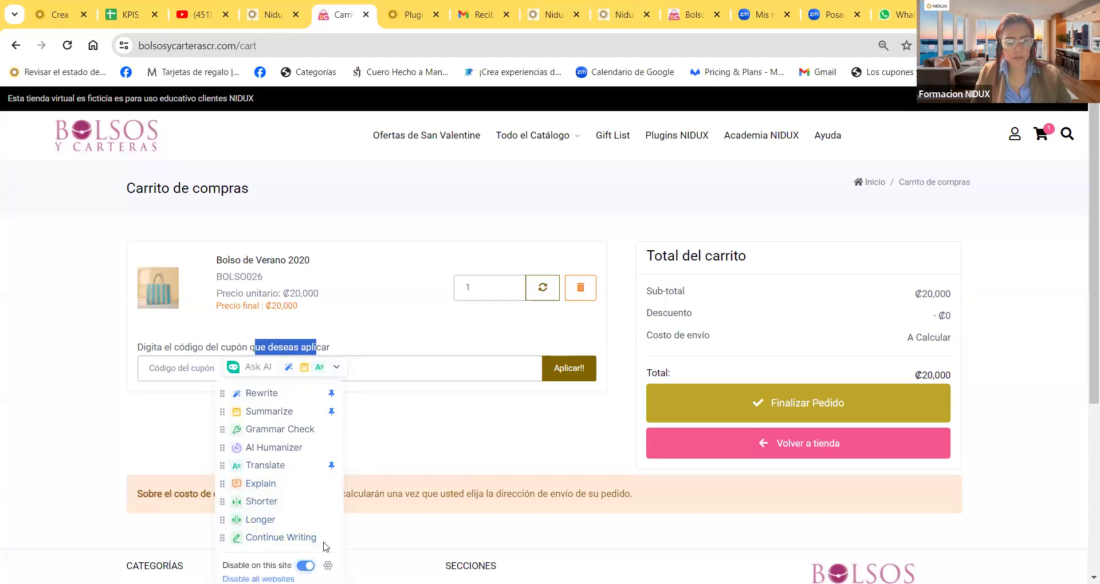
left_click(374, 372)
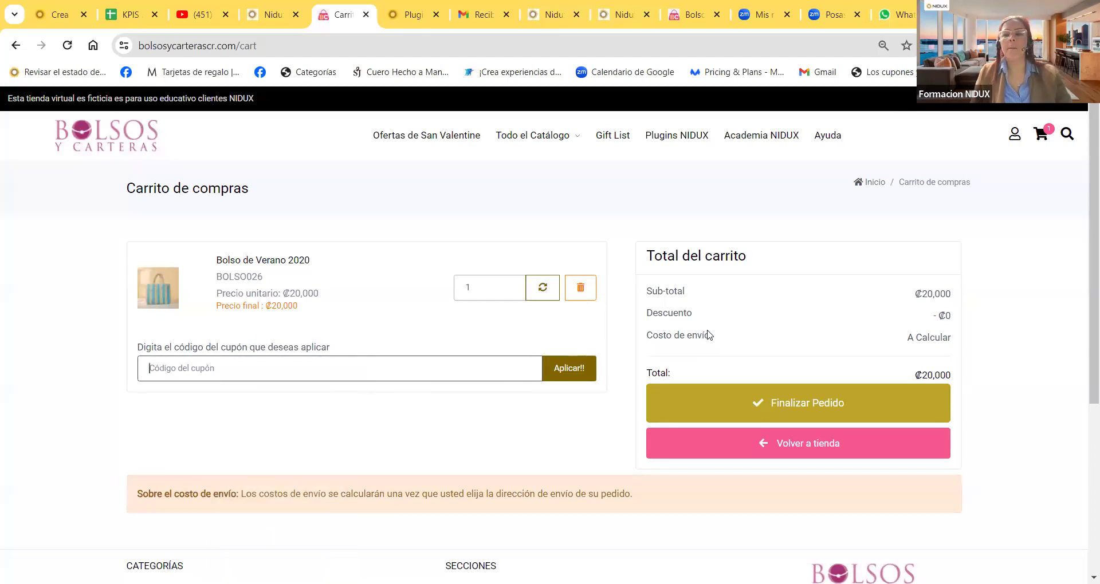
left_click_drag(647, 292, 744, 294)
left_click_drag(920, 290, 951, 294)
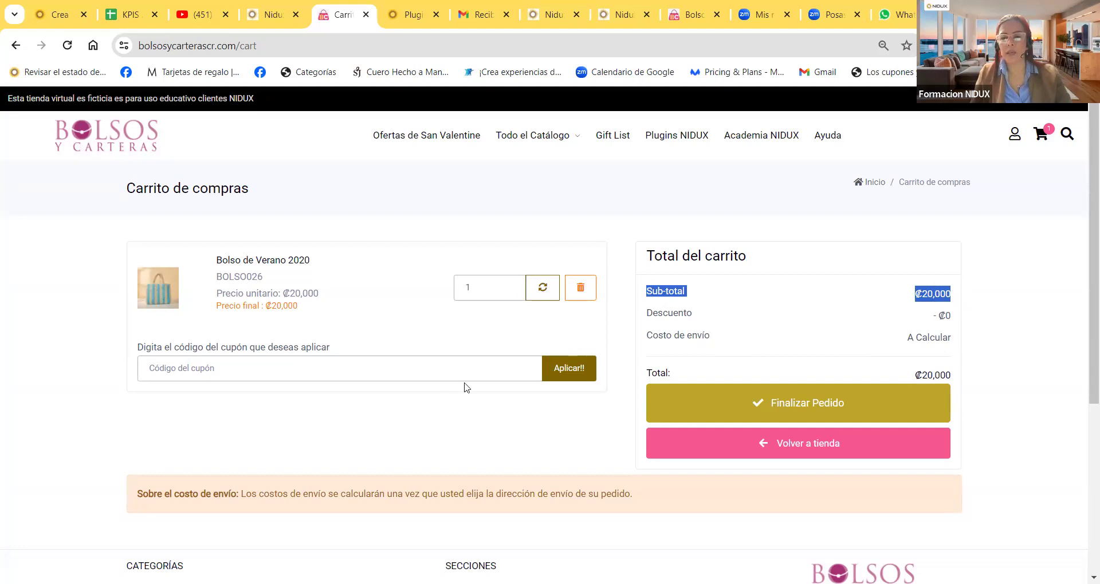
Paste VALENTINE25 into the coupon field, apply it, and dismiss the rejection message
left_click(424, 372)
key("ctrl+v")
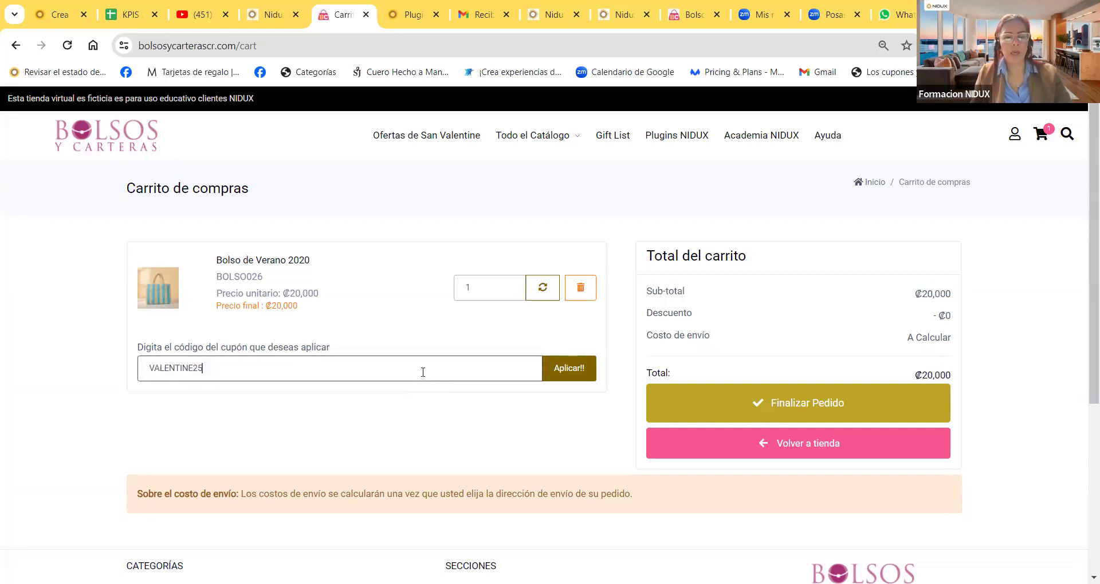
left_click(567, 378)
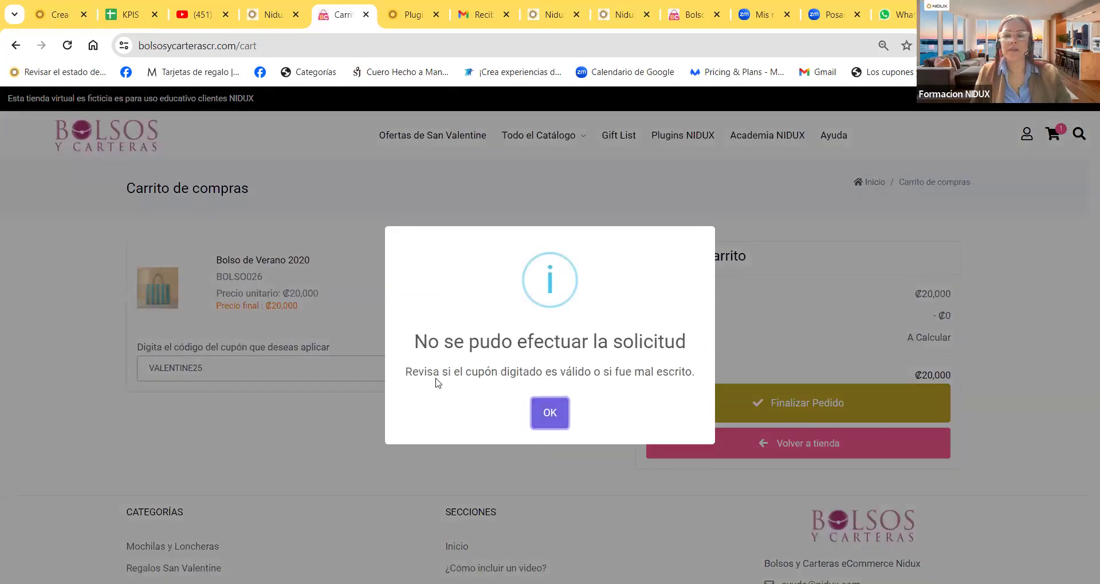
left_click(547, 412)
Clear the coupon field and return to the Nidux coupons list
left_click(150, 369)
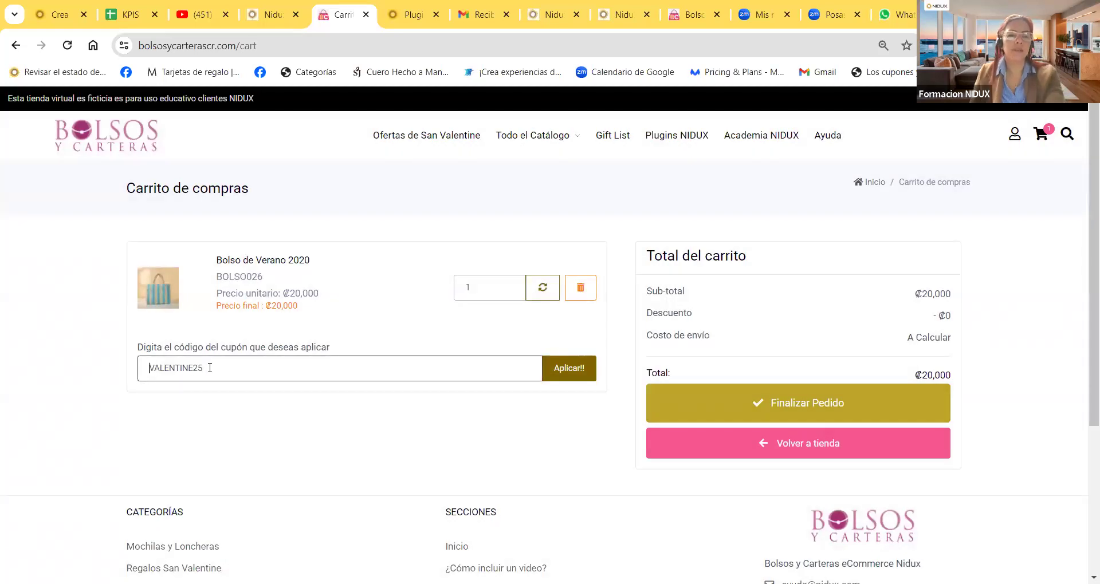
double_click(156, 367)
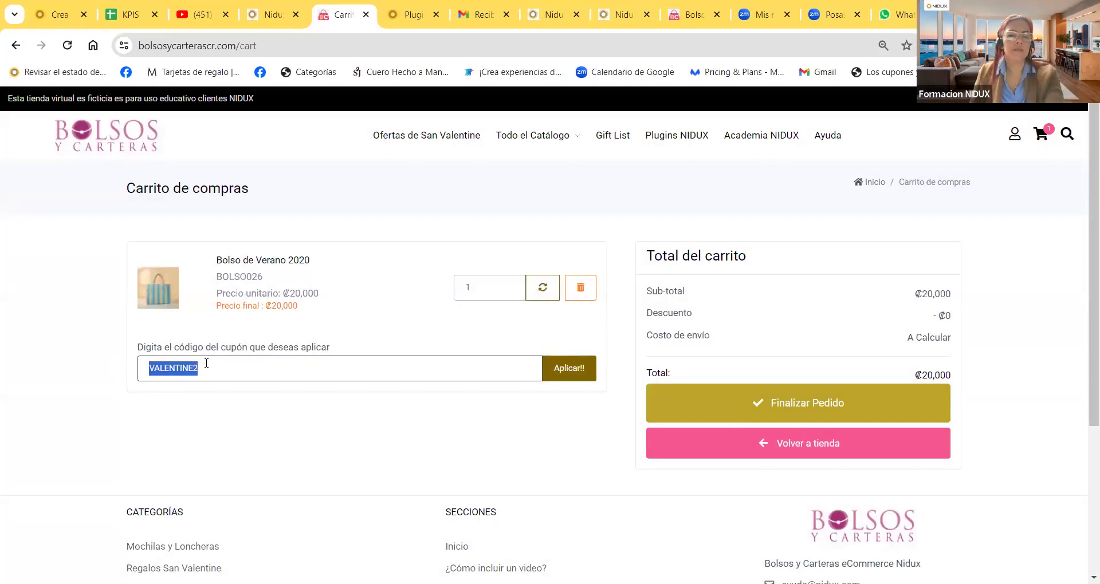
key("BackSpace")
left_click(269, 15)
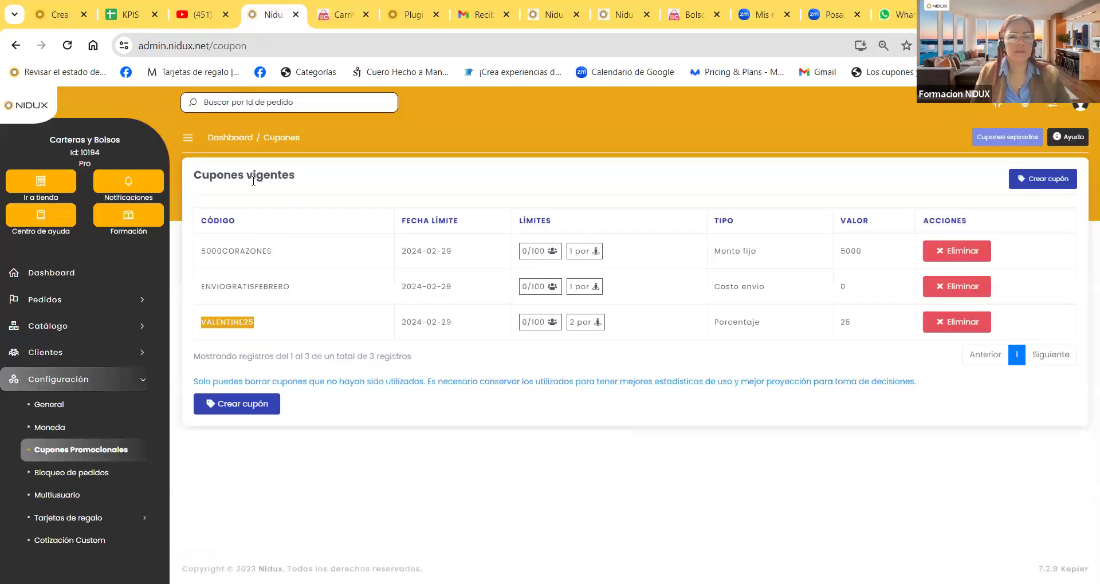
Copy the VALENTINE25 code from the Nidux coupon list for the storefront cart
left_click(257, 322)
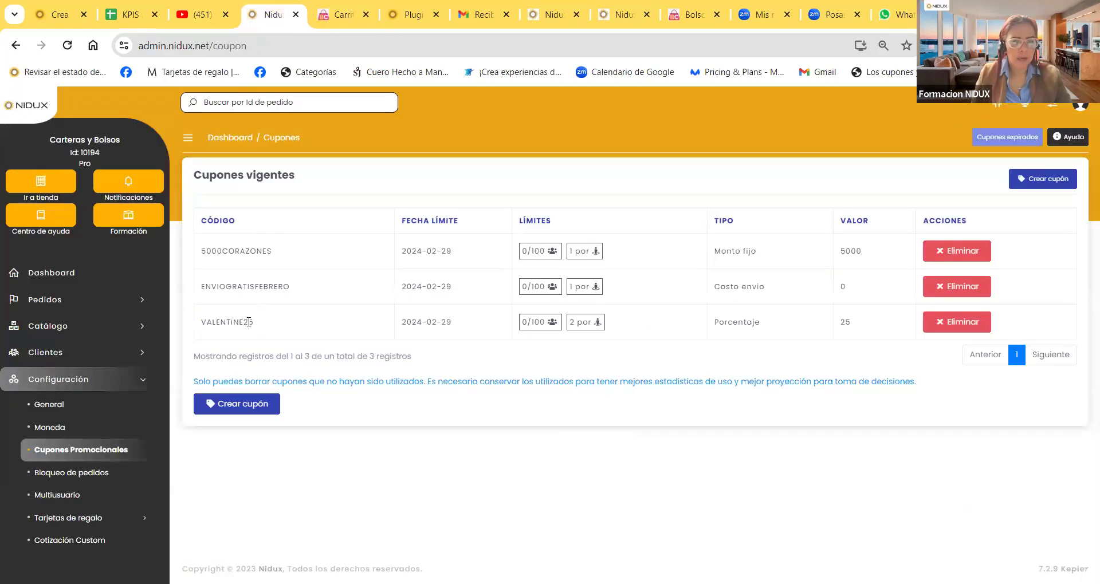
left_click_drag(254, 323, 204, 324)
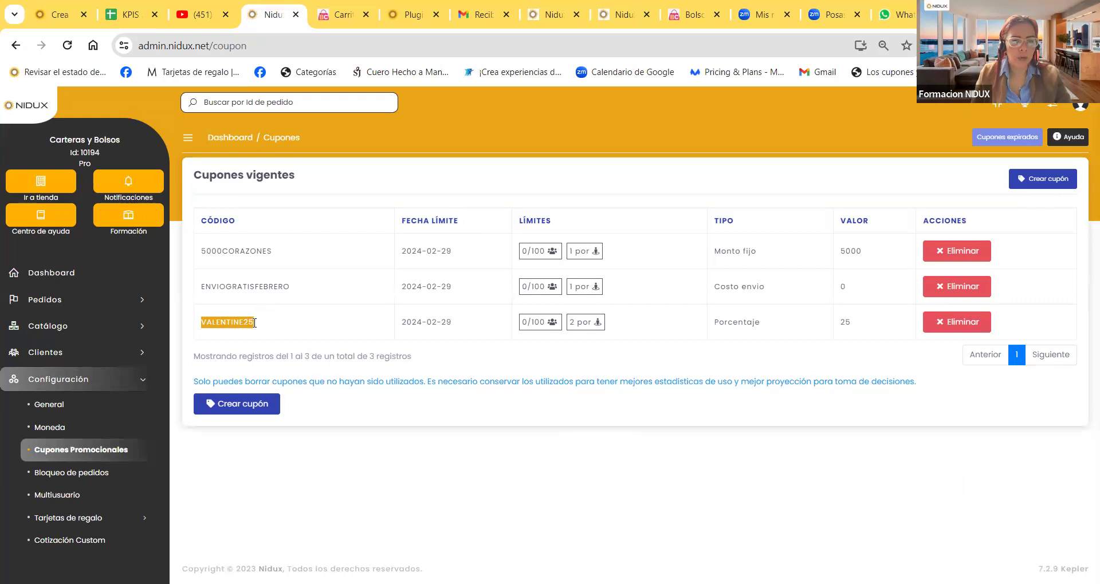
left_click(343, 14)
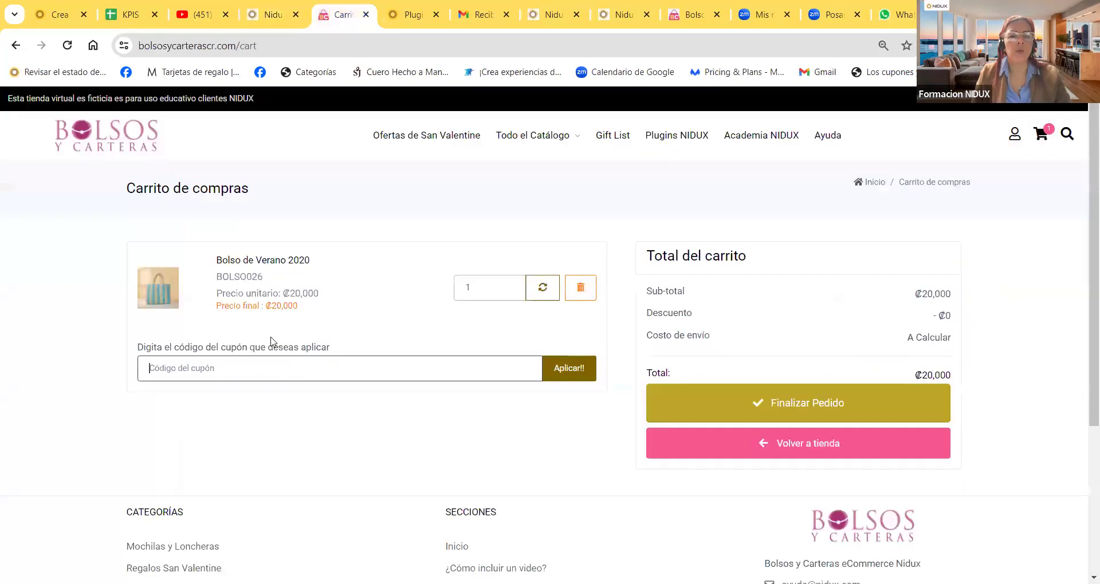
Enter VALENTINE25 in the cart's coupon field, apply it, and dismiss the rejection error
type("VALENTINE25")
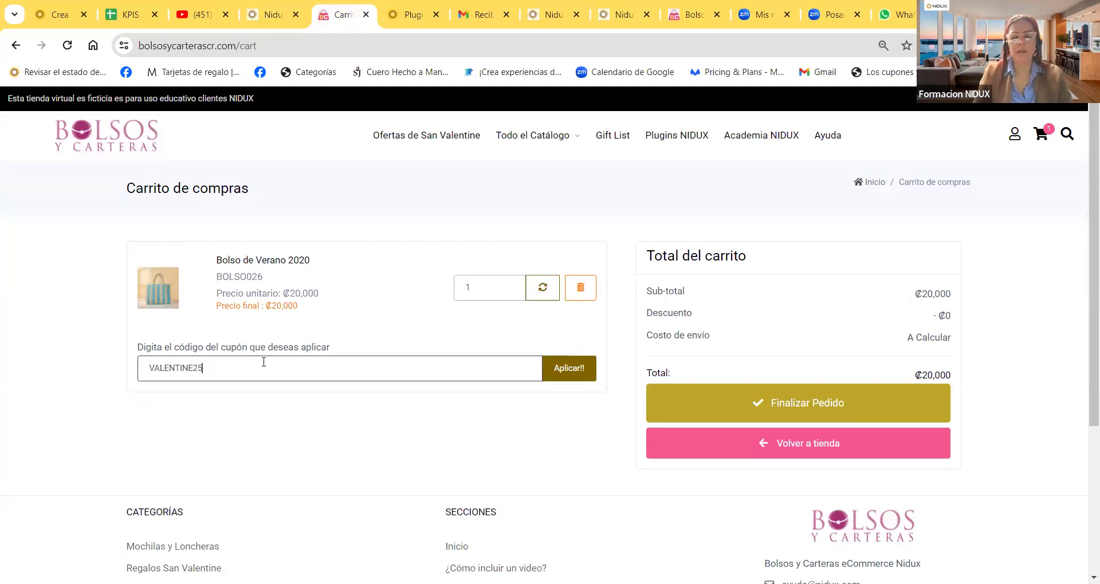
left_click(576, 372)
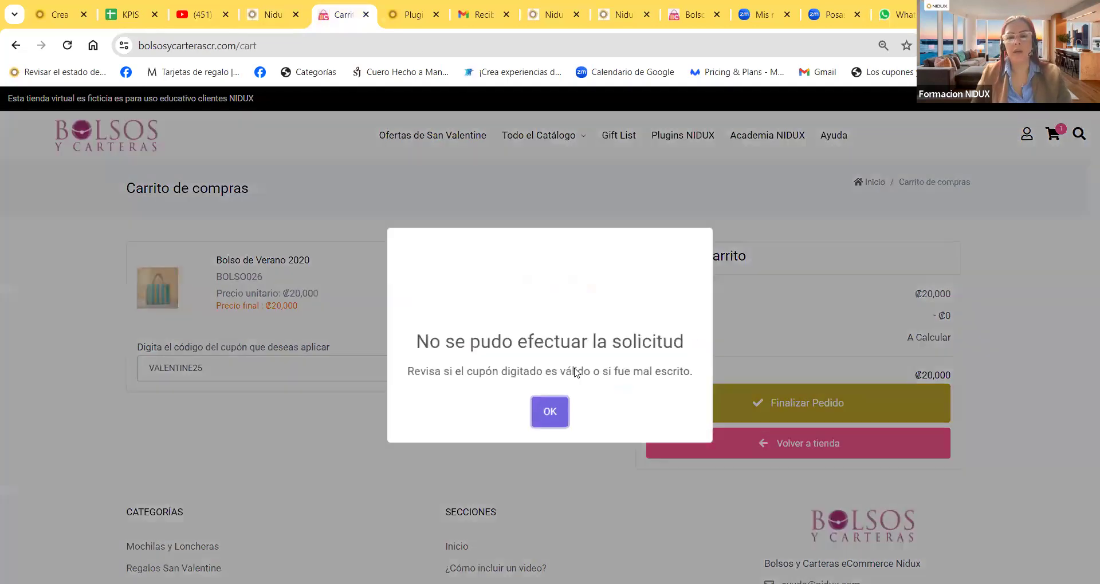
left_click(545, 412)
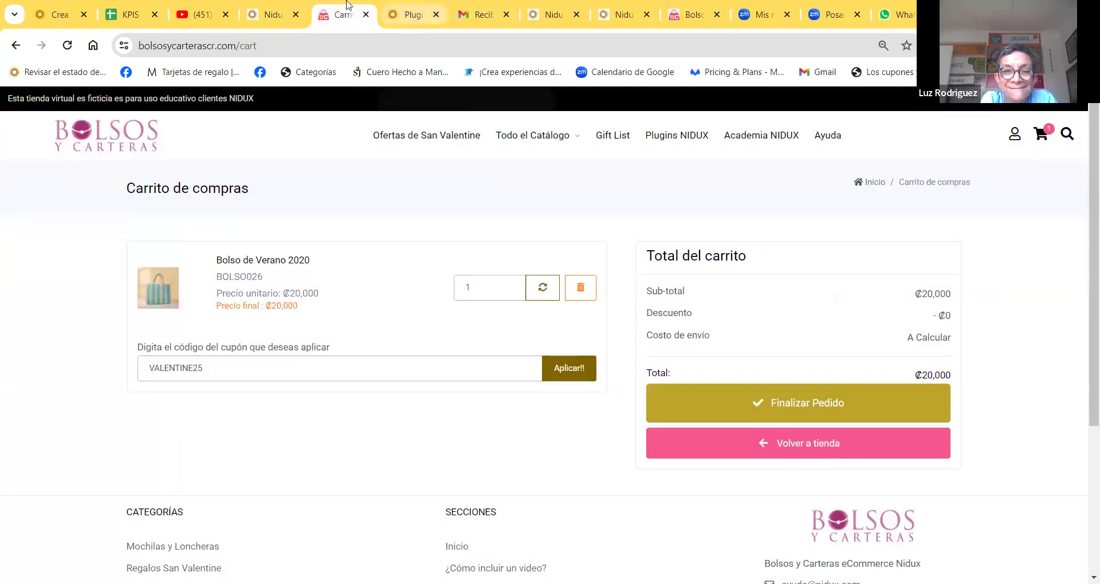
left_click(251, 6)
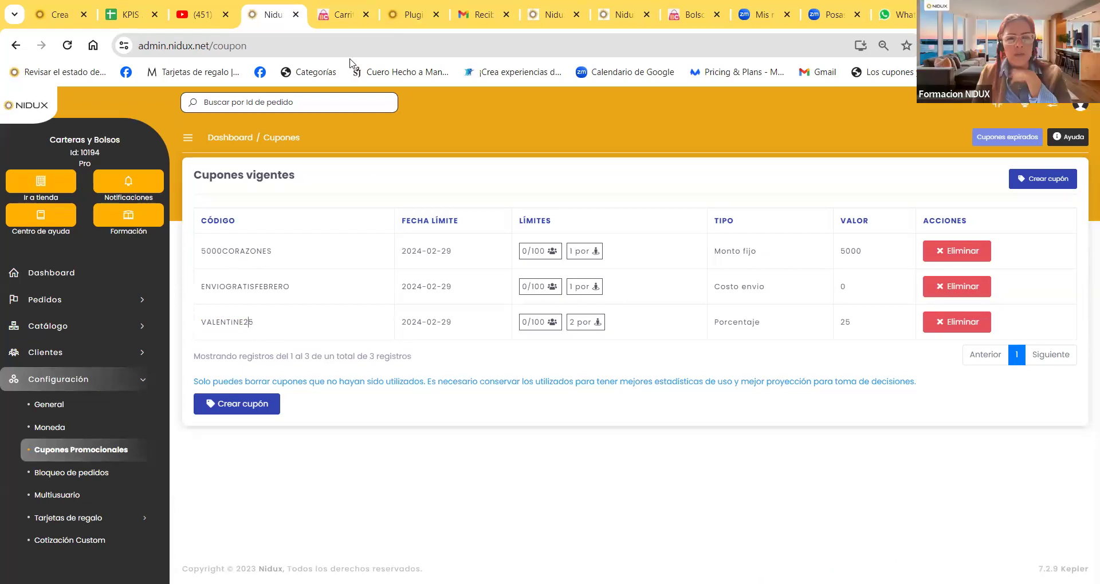
left_click(337, 17)
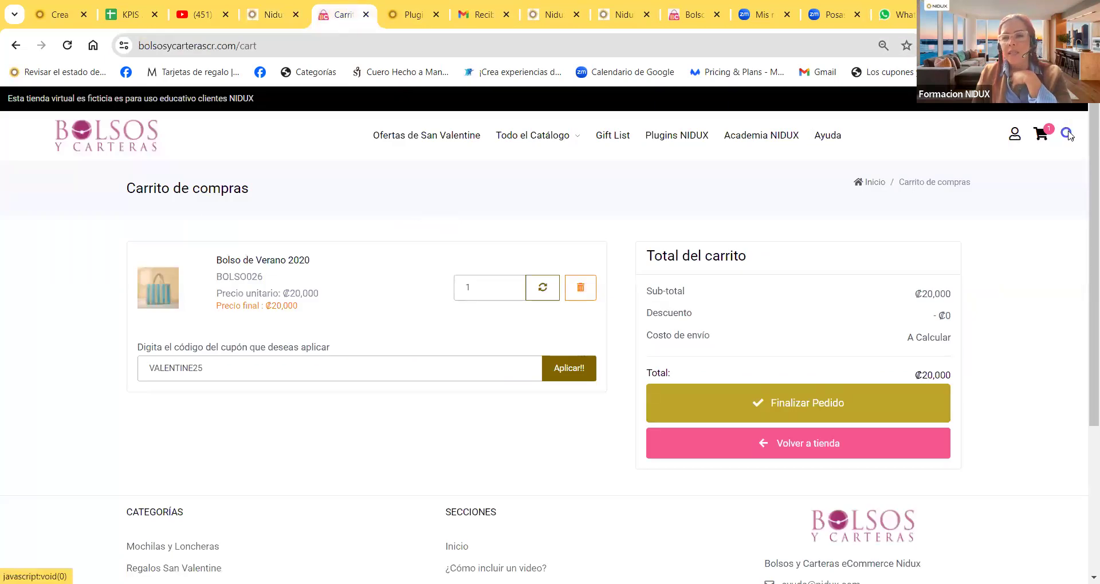
Sign the shopper out of the storefront account
left_click(1069, 135)
left_click(1066, 110)
left_click(1025, 136)
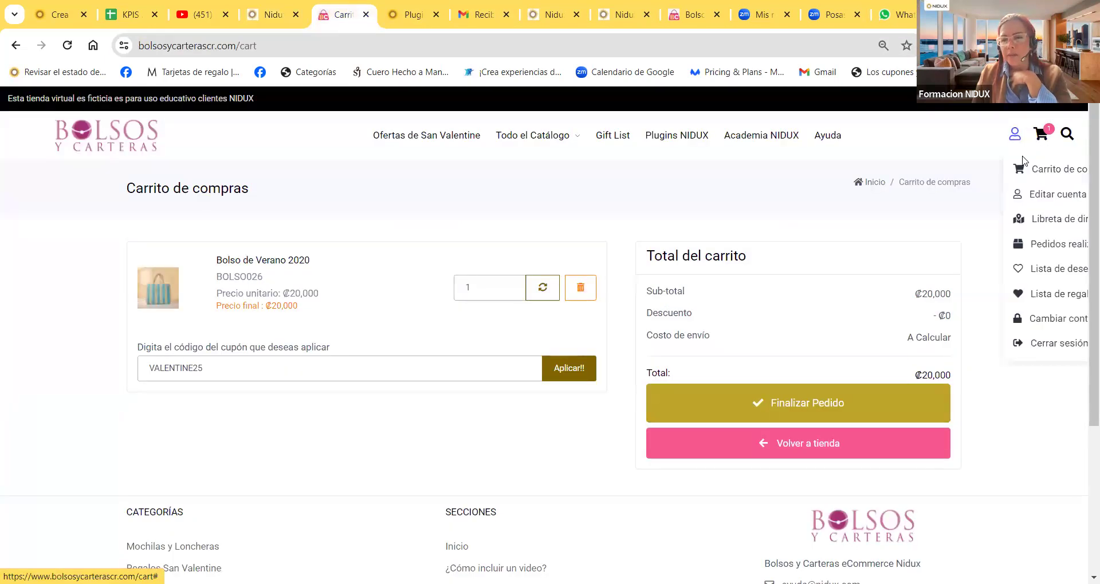
left_click(1034, 344)
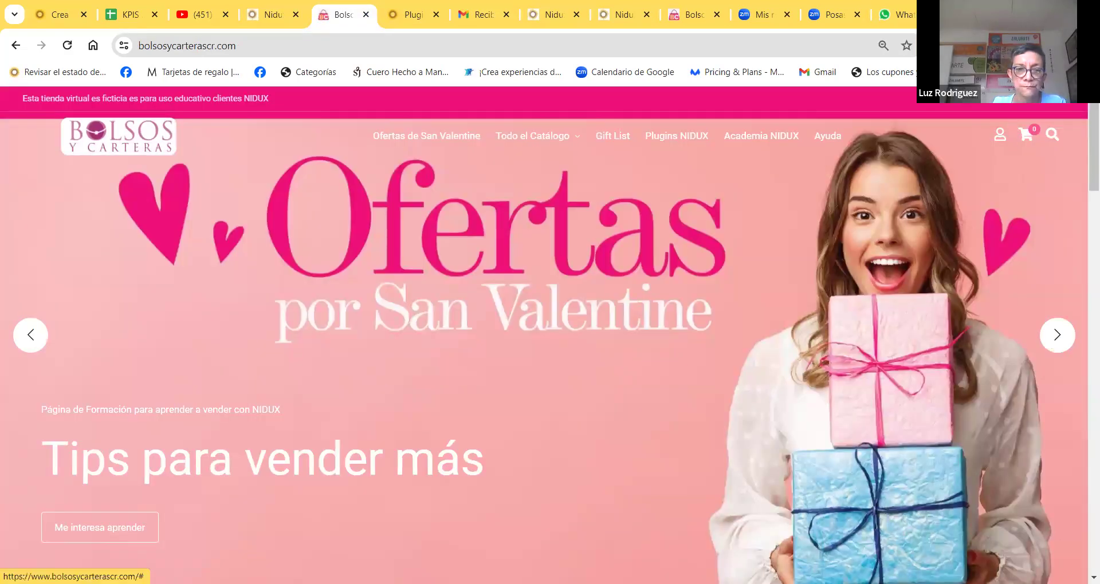
Try signing in with the saved account e-mail and password; the attempt fails
left_click(1028, 137)
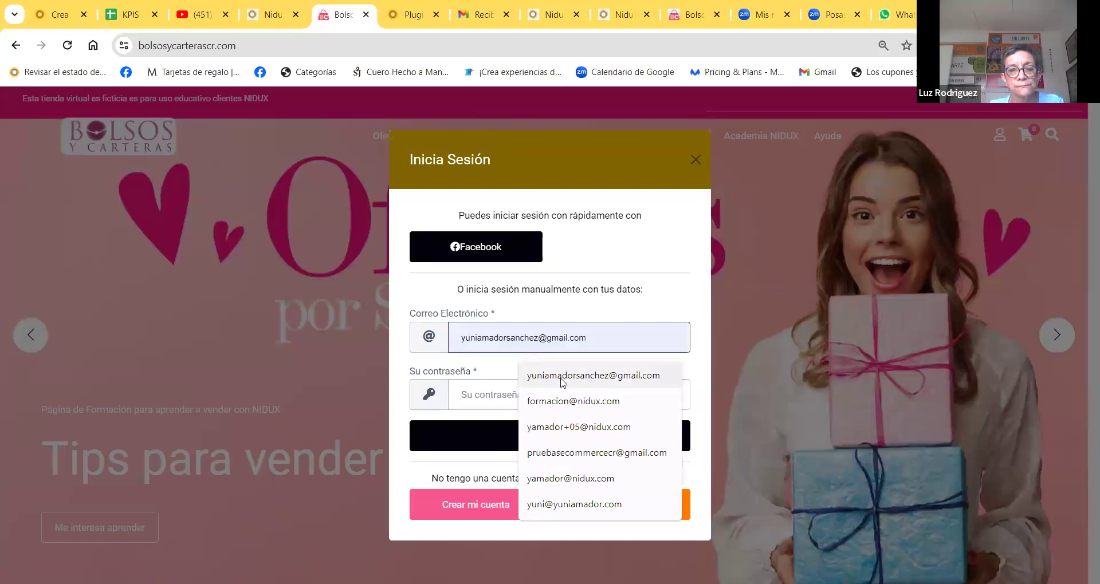
left_click(548, 376)
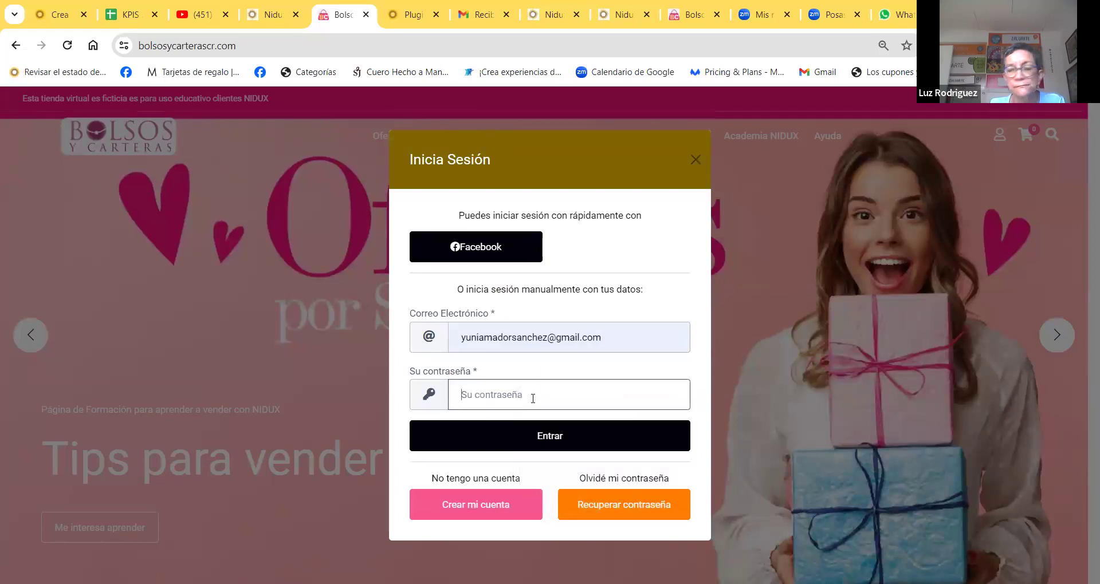
type("••••••••")
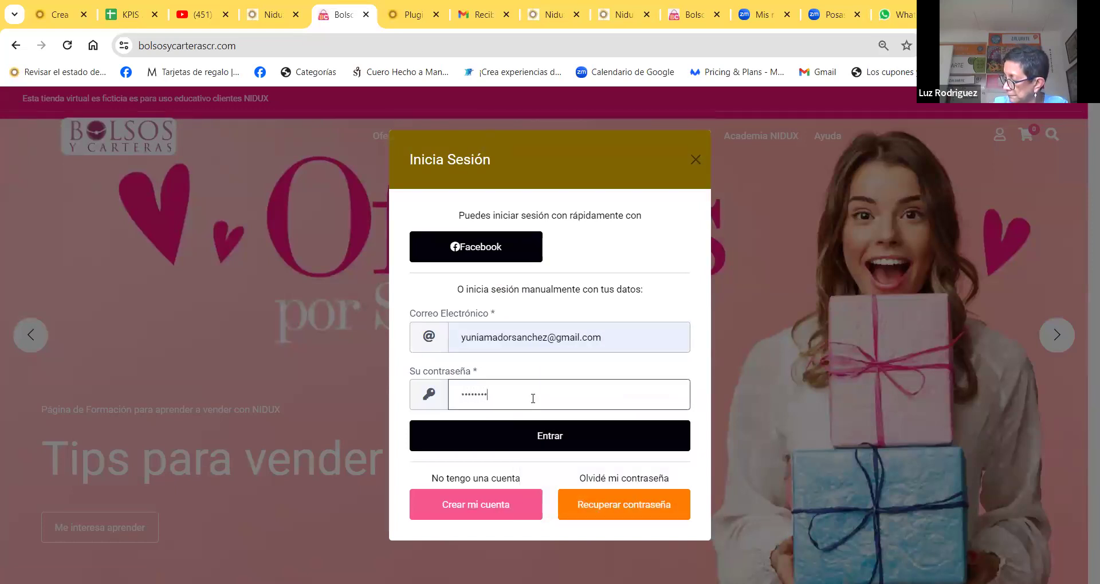
type("••••")
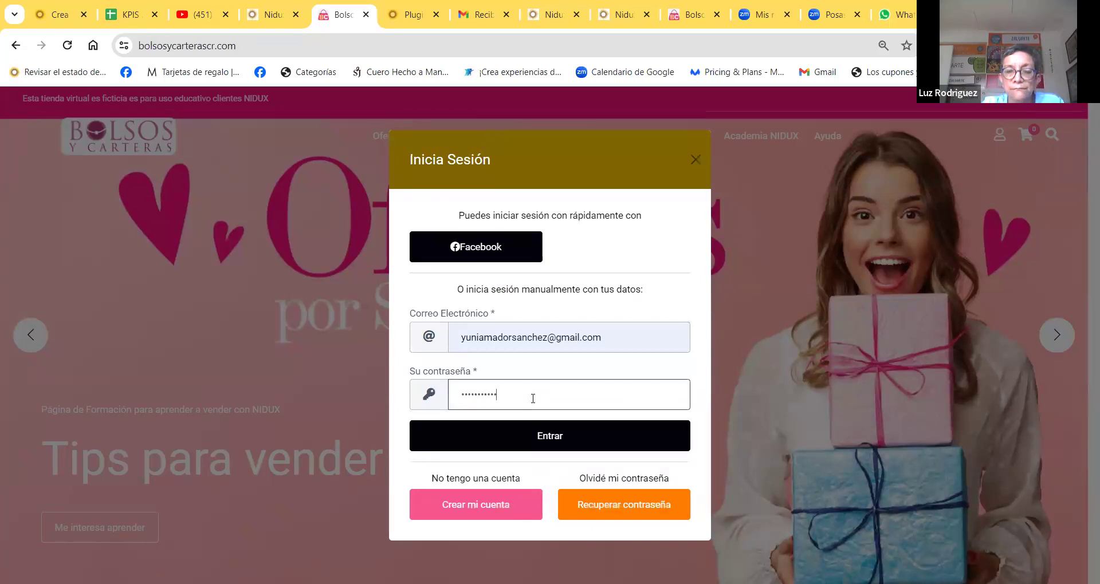
left_click(541, 436)
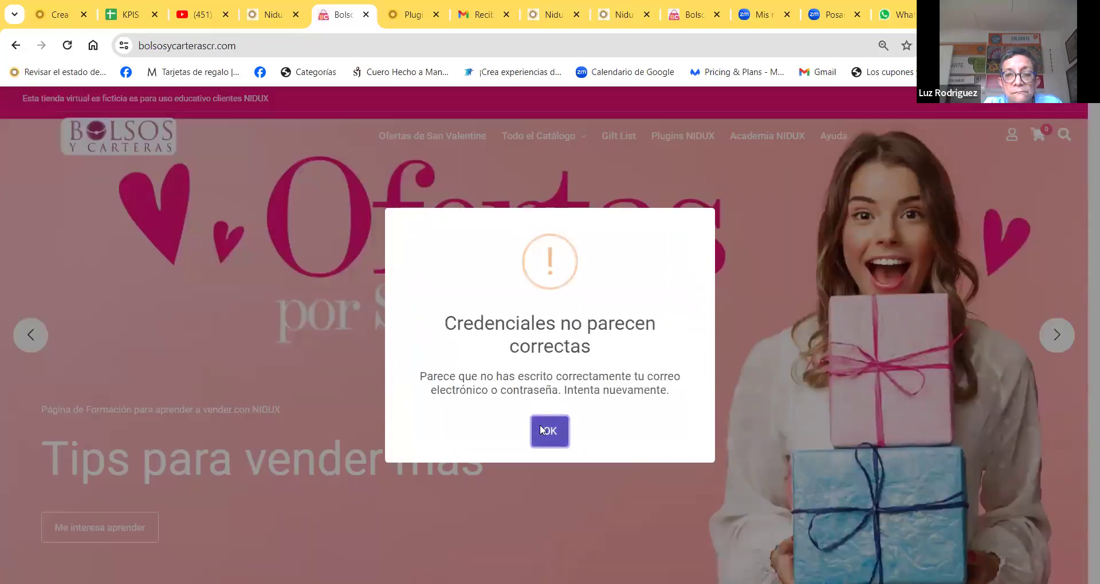
left_click(541, 426)
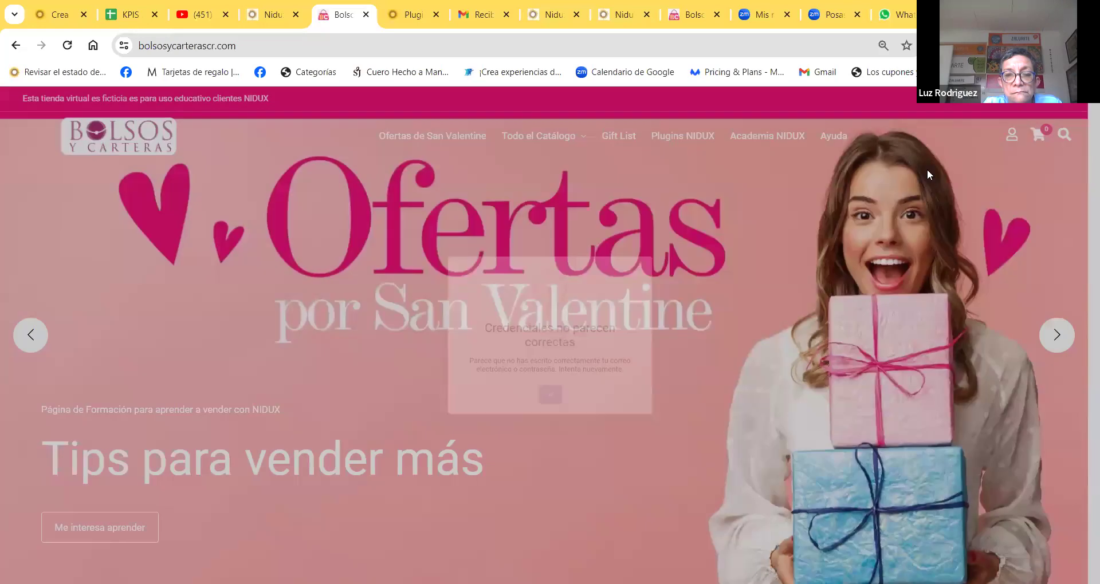
Sign in again using the saved account e-mail and the account password
left_click(997, 136)
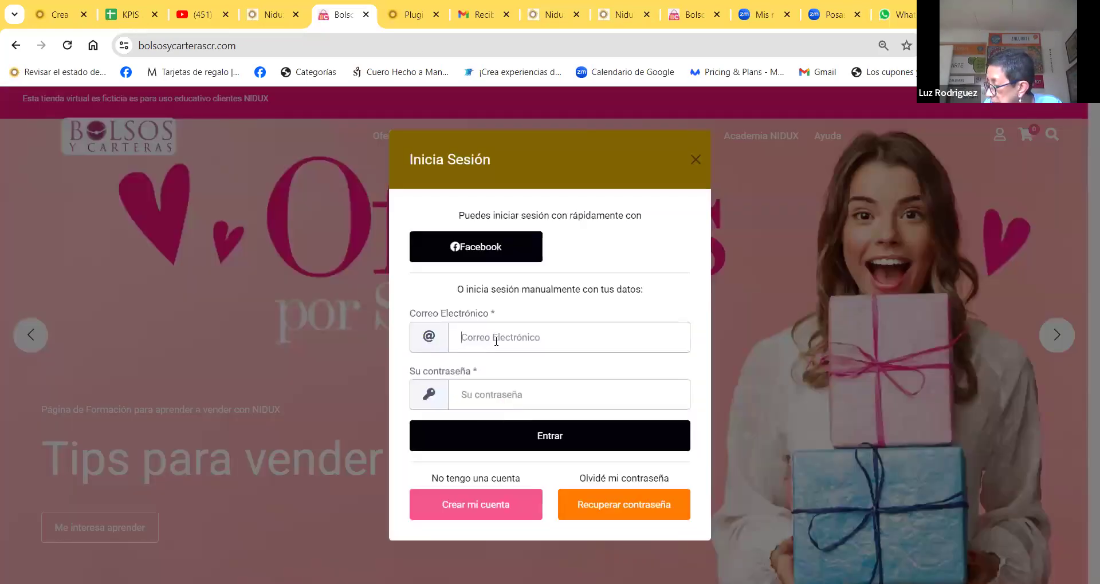
left_click(496, 341)
left_click(497, 374)
left_click(492, 388)
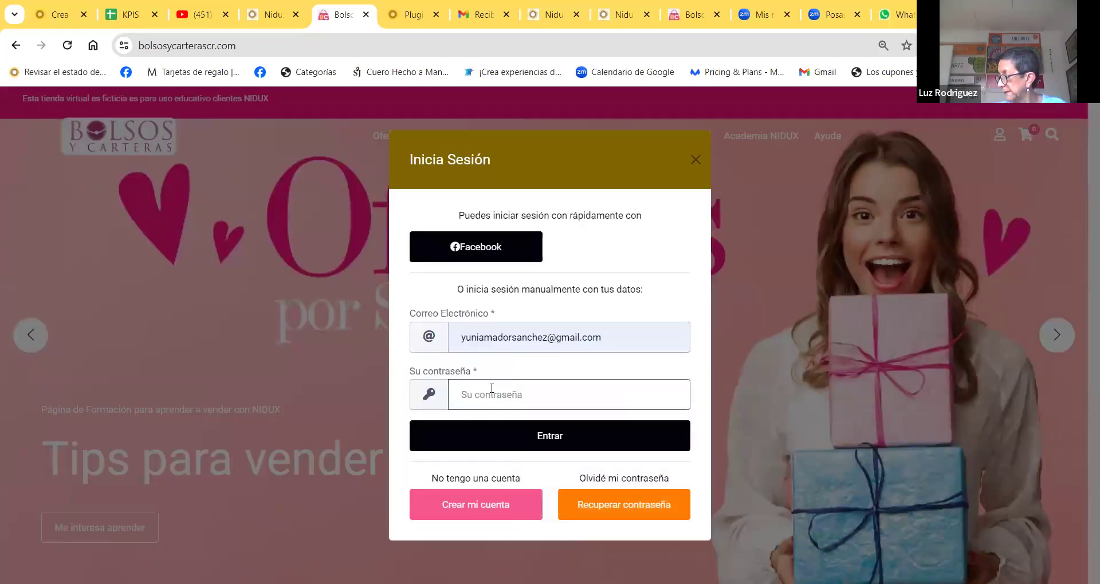
type("•••••••••••••")
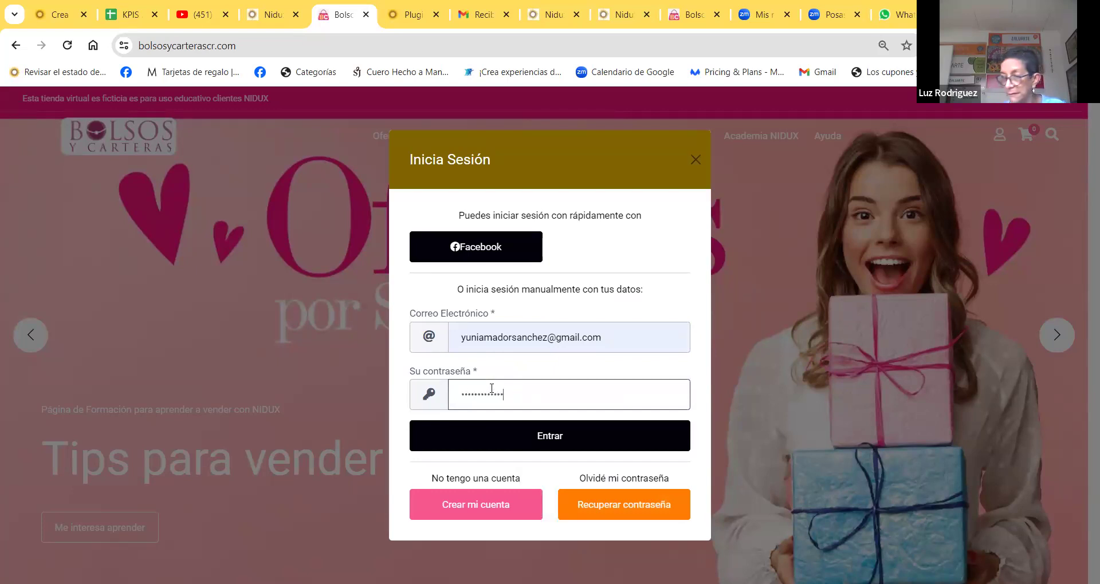
left_click(563, 438)
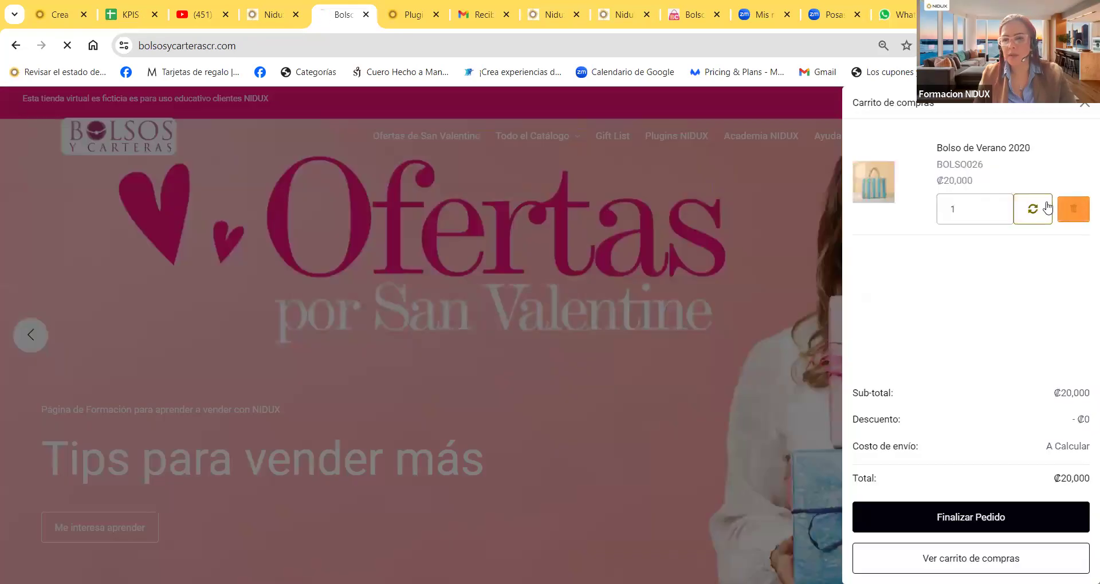
Add the Hello Kitty bag in the vista 1, Talla 14 variation to the cart
left_click(1046, 208)
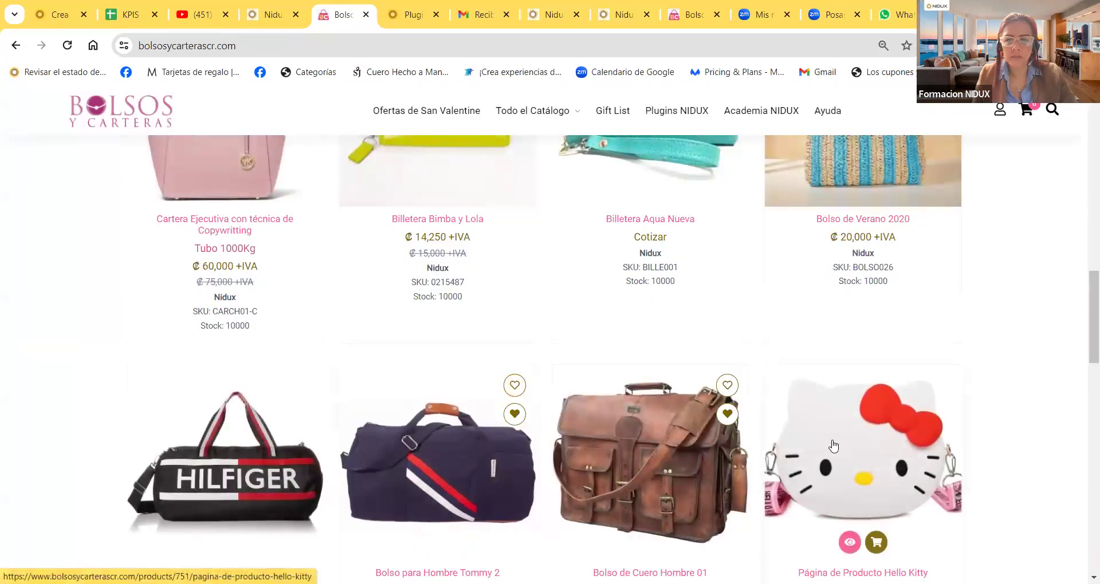
left_click(834, 444)
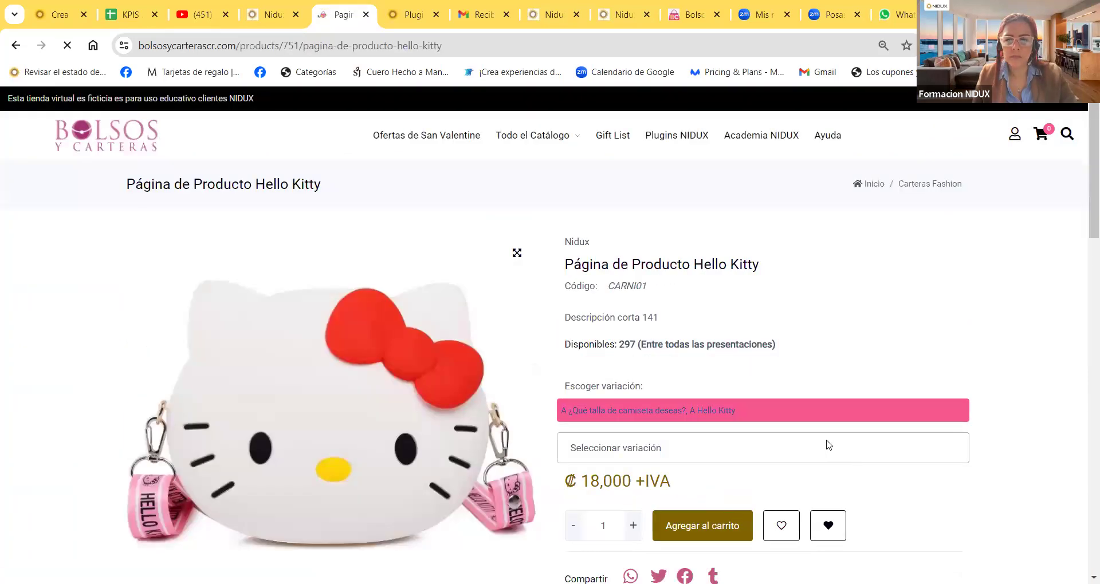
left_click(625, 450)
left_click(625, 483)
left_click(683, 528)
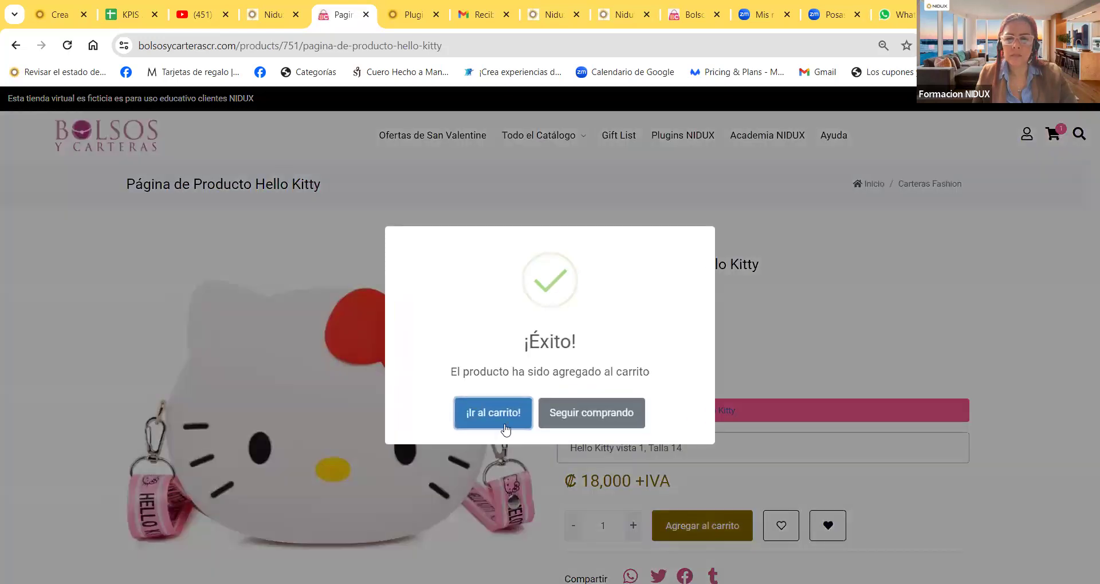
left_click(504, 427)
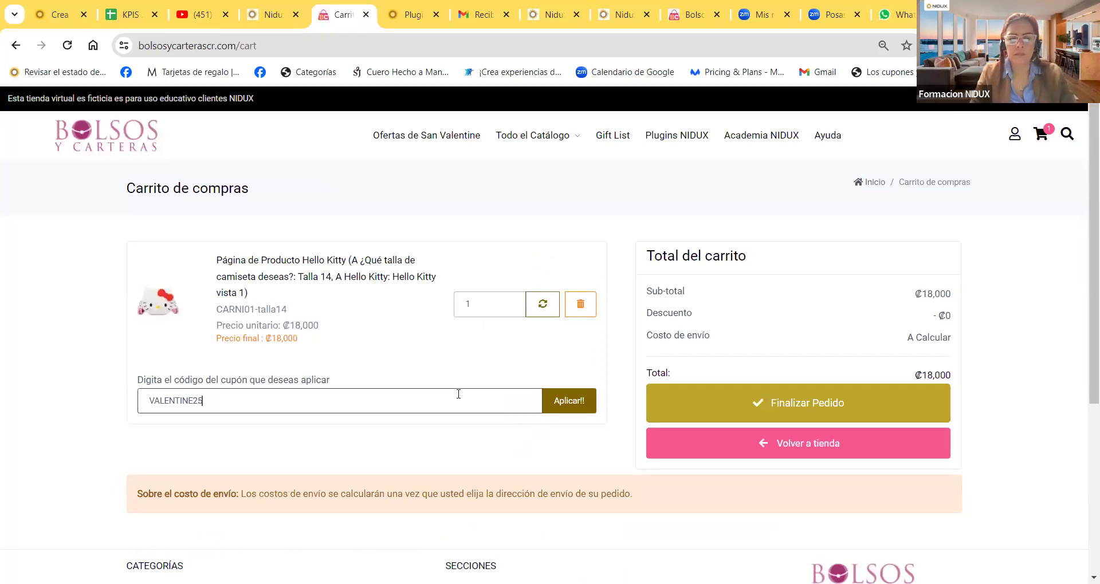
Apply VALENTINE25 in the cart again and dismiss the rejection error
left_click(567, 409)
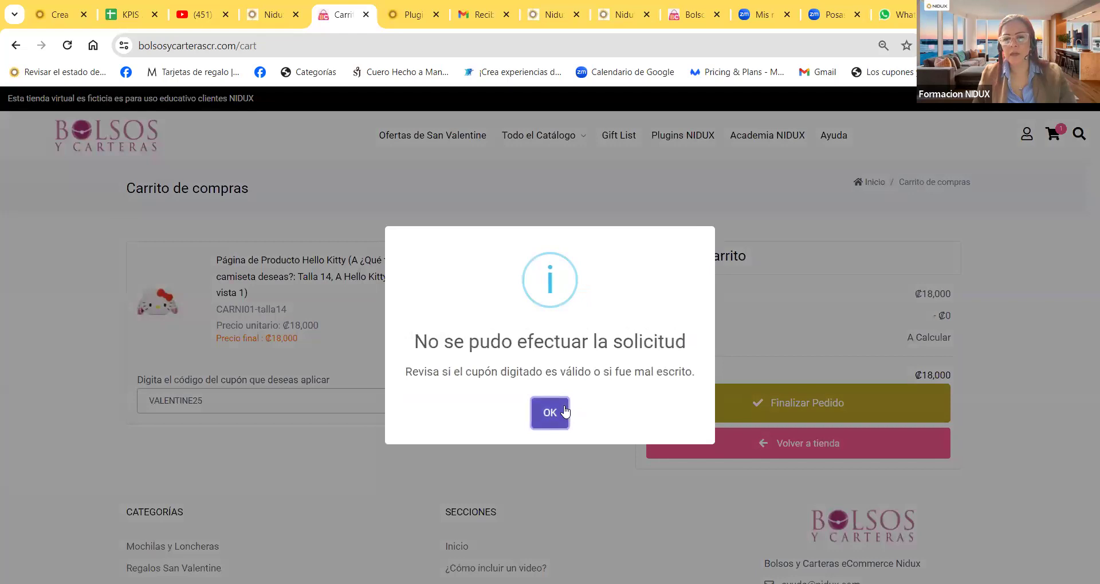
left_click(565, 412)
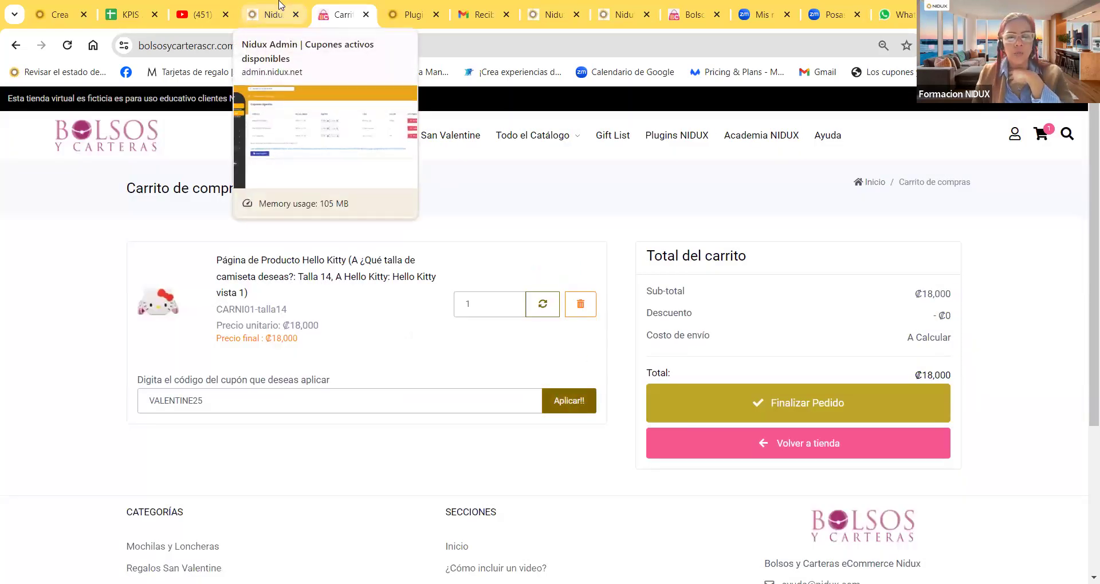
mouse_move(537, 136)
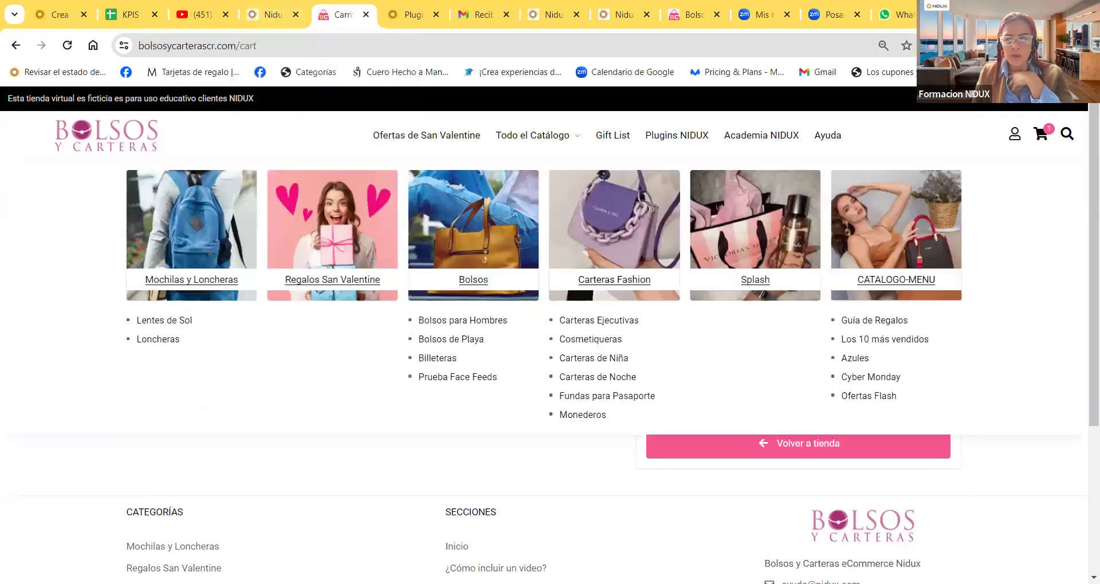
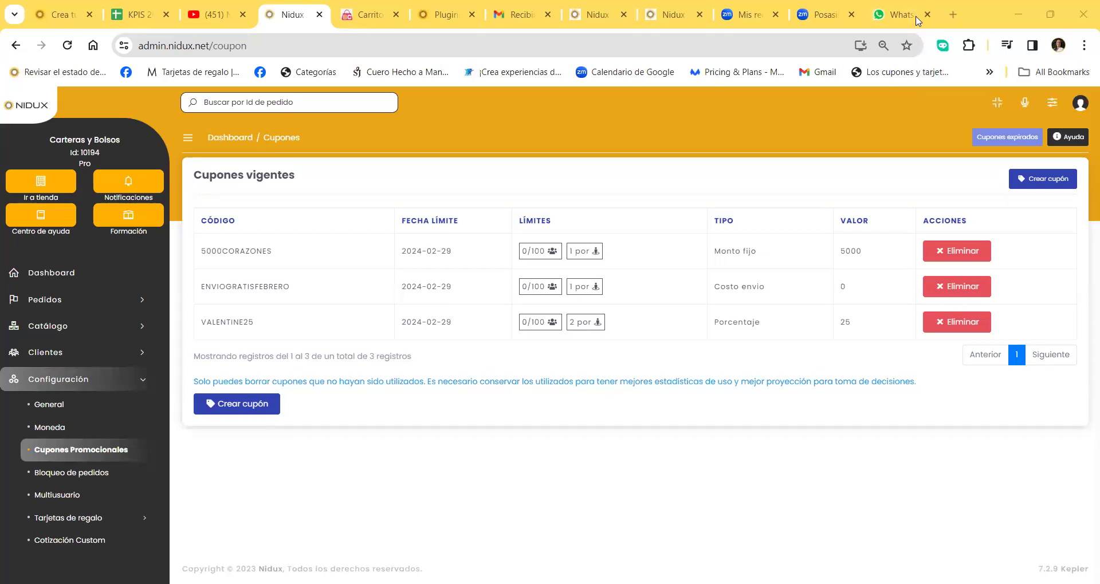
Apply coupon VALENTINE25 in the cart, taking ₡4,500 off for a ₡13,500 total
left_click(357, 10)
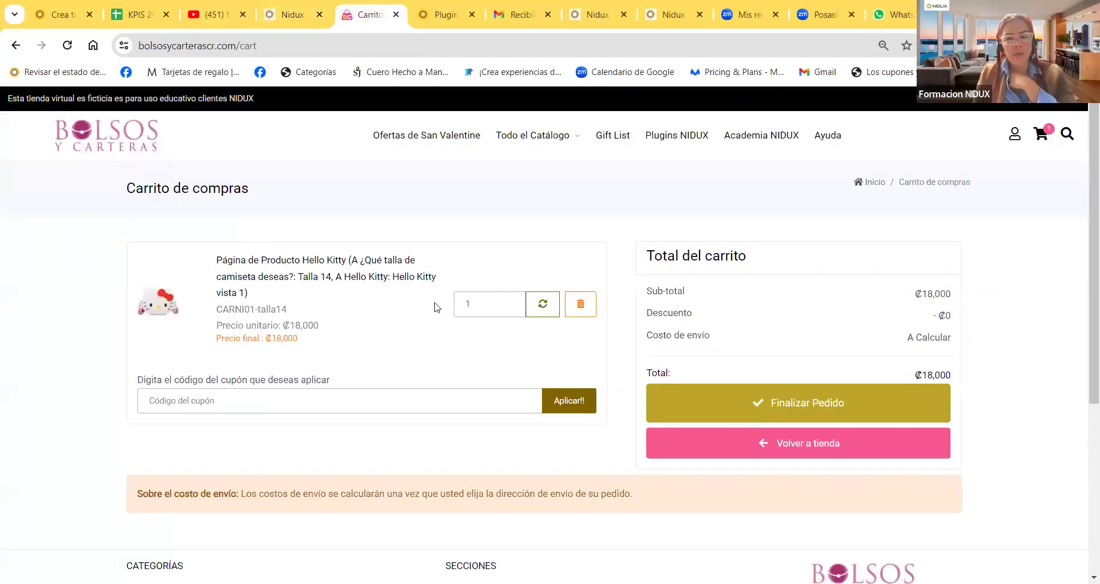
left_click(427, 397)
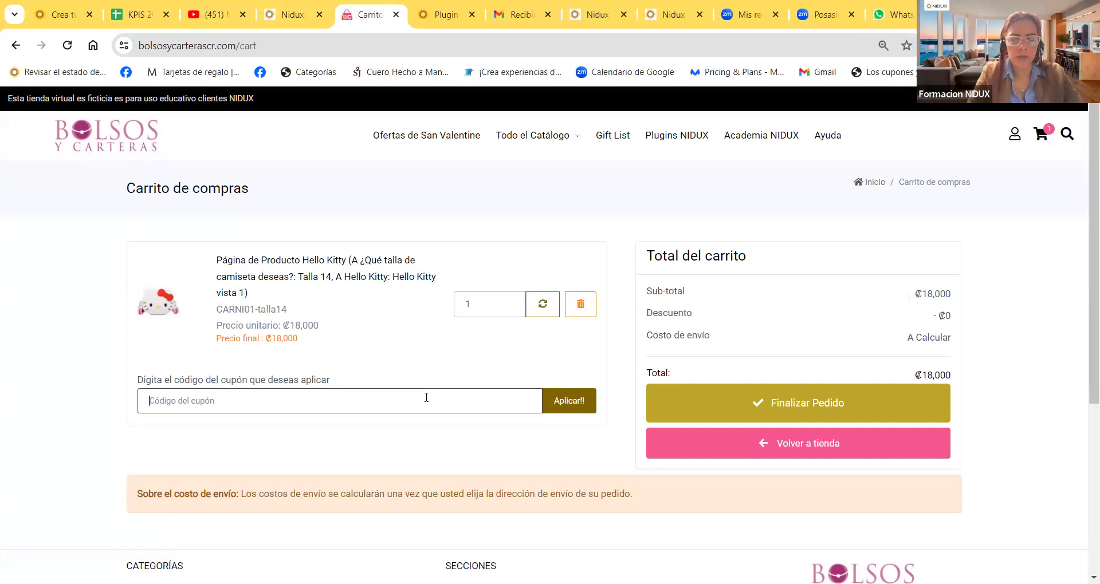
type("VA")
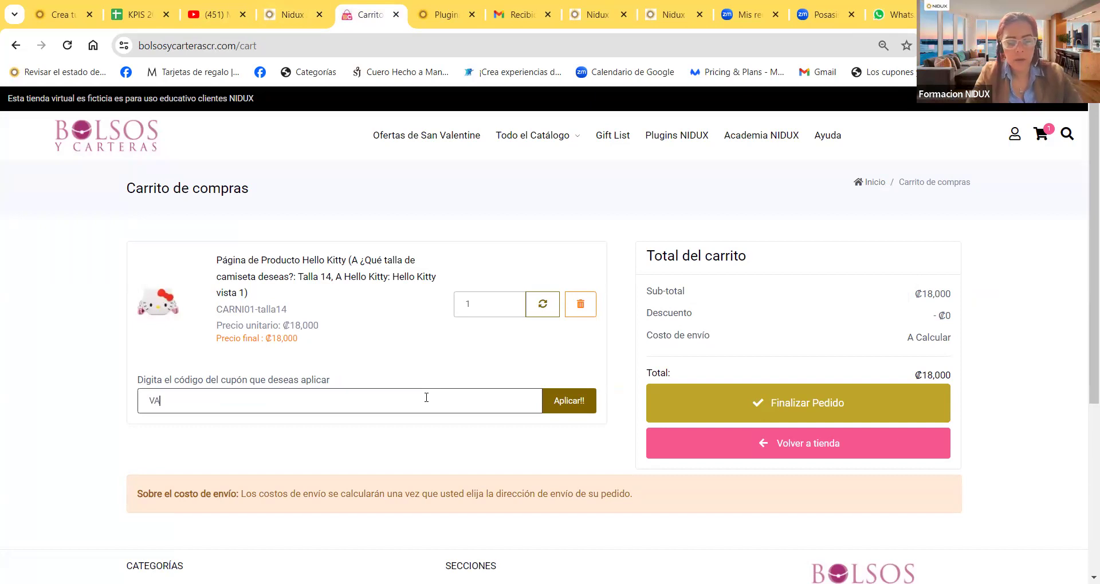
type("LENTINE25")
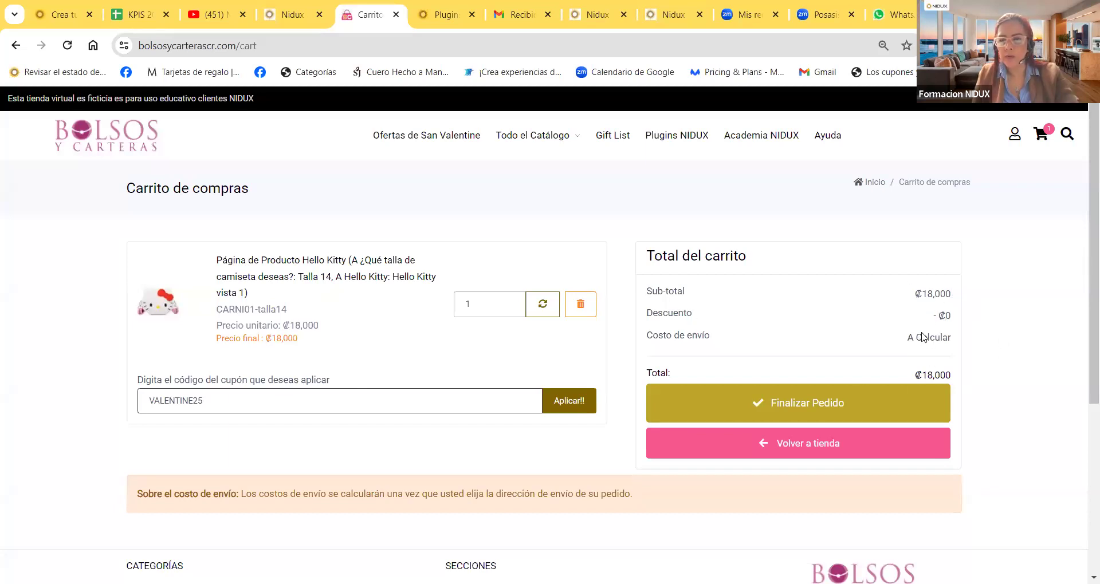
left_click(578, 401)
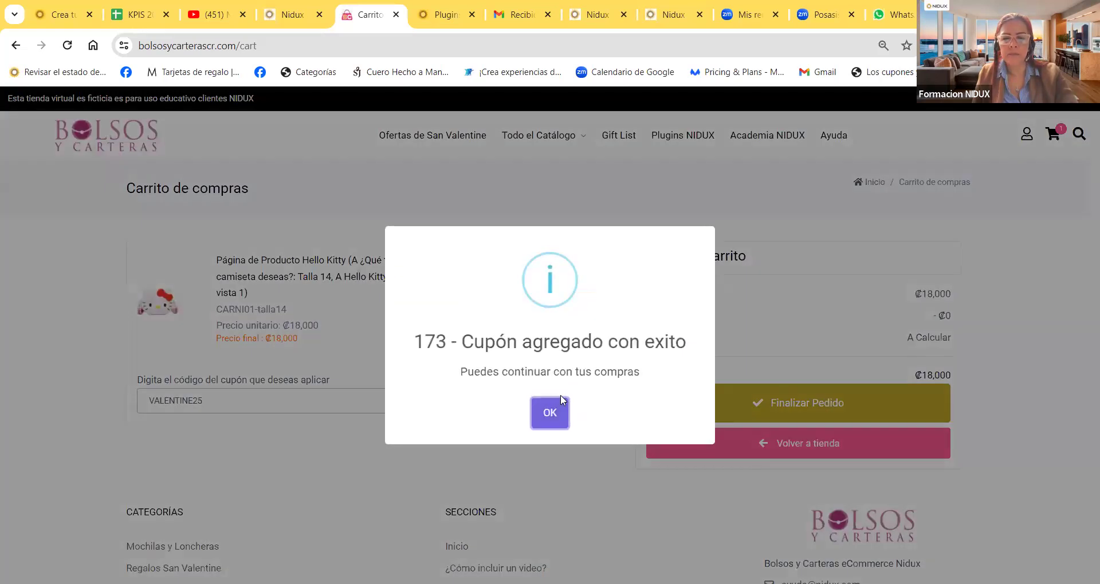
left_click_drag(453, 343, 686, 338)
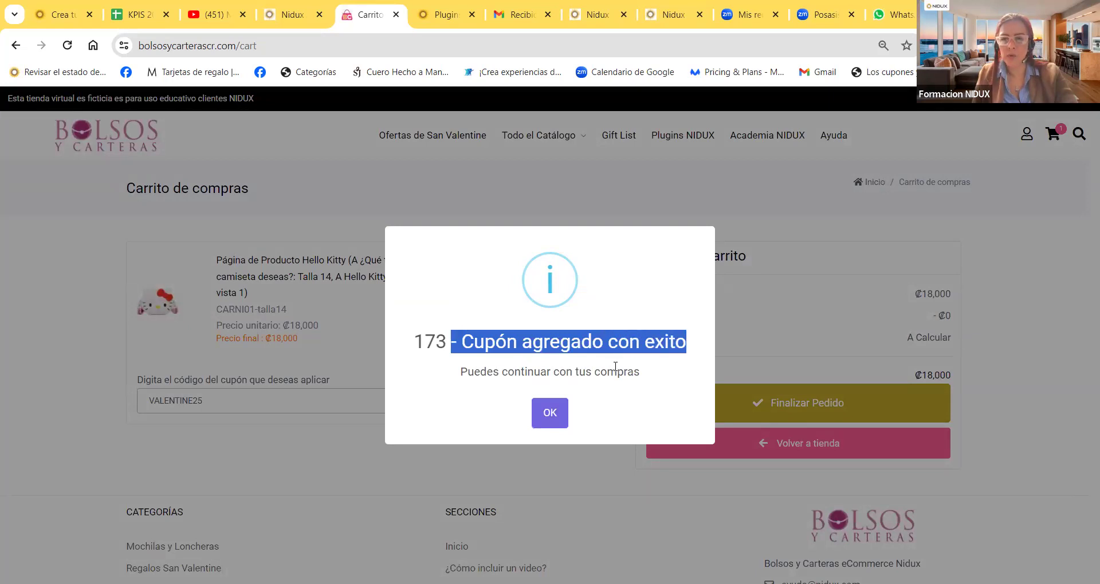
left_click(550, 424)
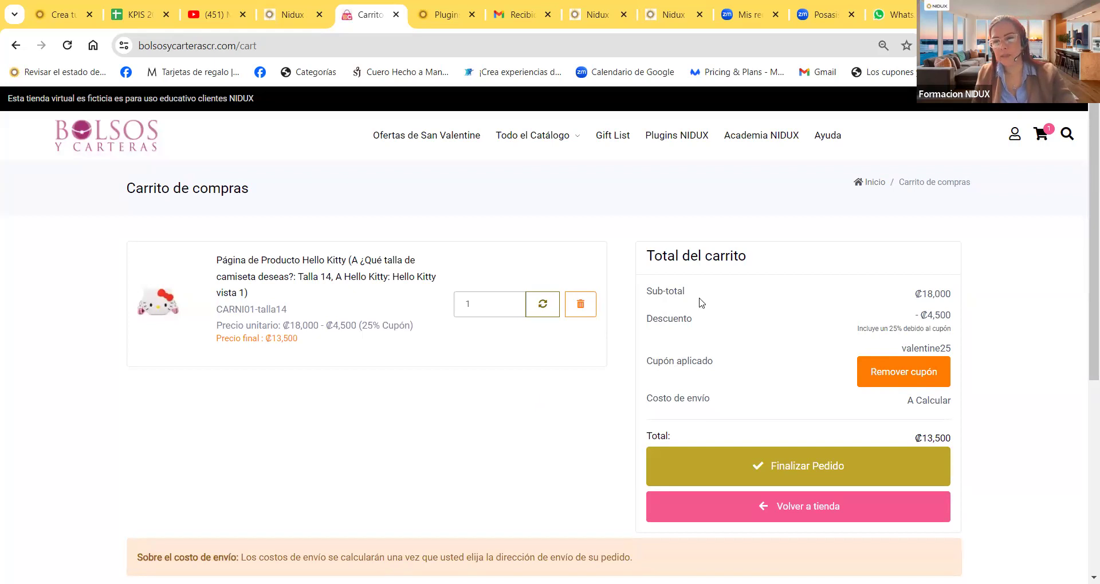
Review the cart totals and remove the valentine25 coupon, restoring the ₡18,000 total
left_click_drag(910, 295, 946, 317)
left_click(880, 337)
left_click_drag(858, 330, 949, 346)
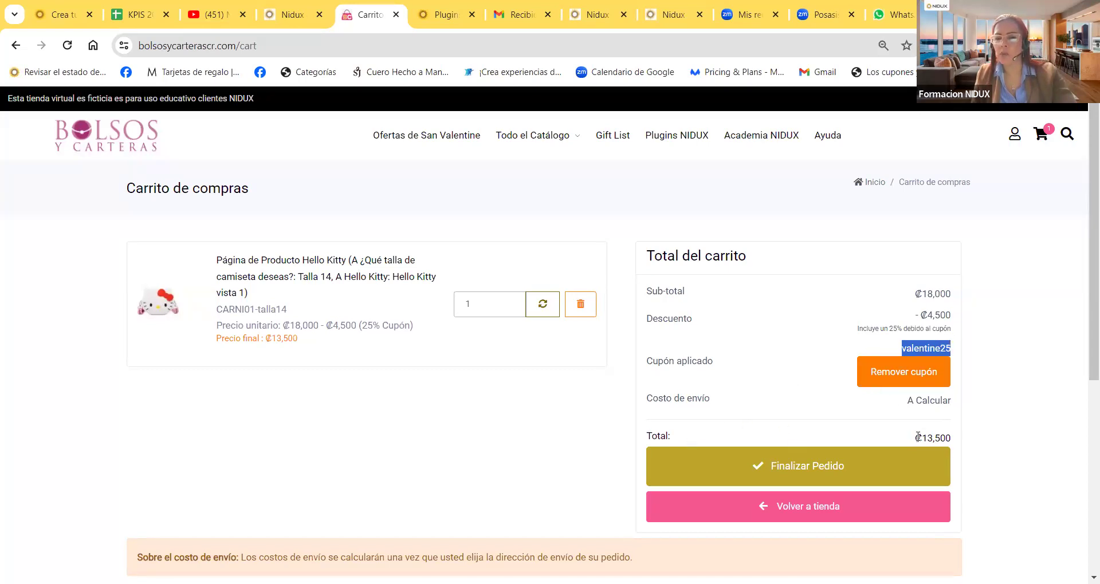
scroll(907, 433, "down", 2)
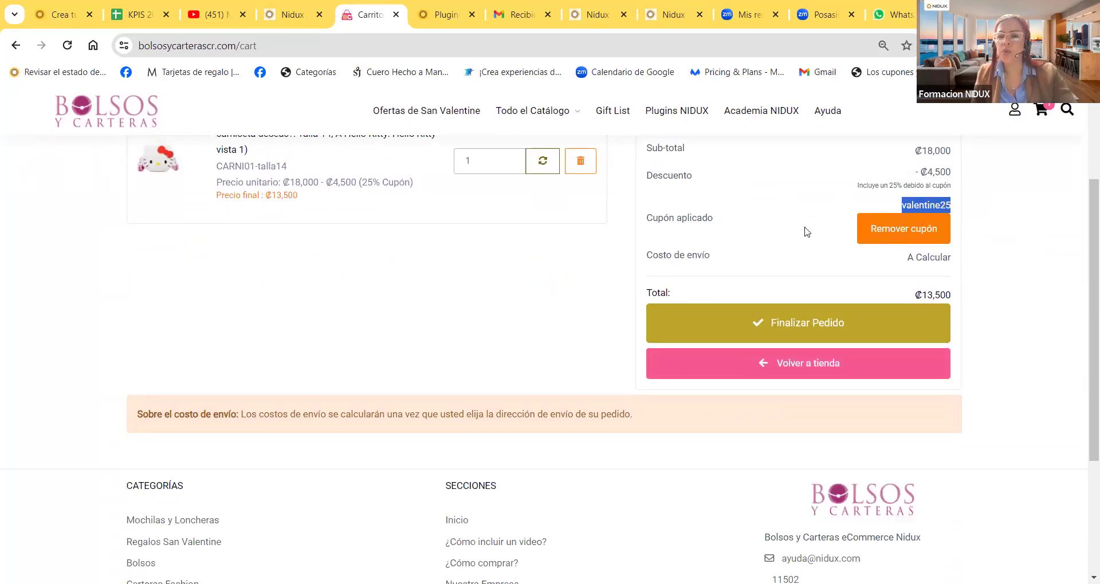
scroll(772, 281, "up", 2)
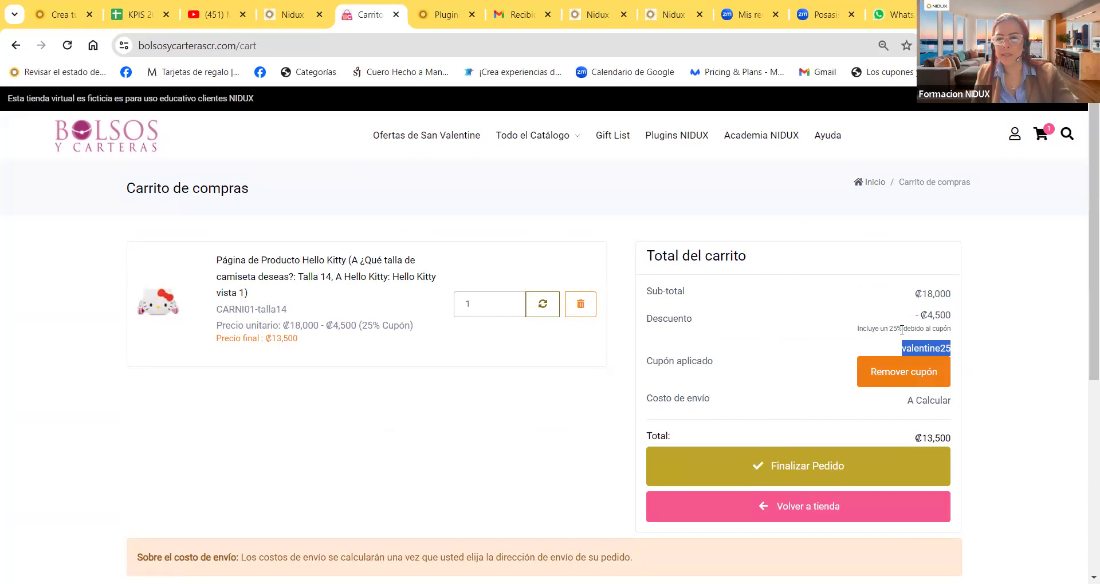
left_click(892, 373)
right_click(894, 376)
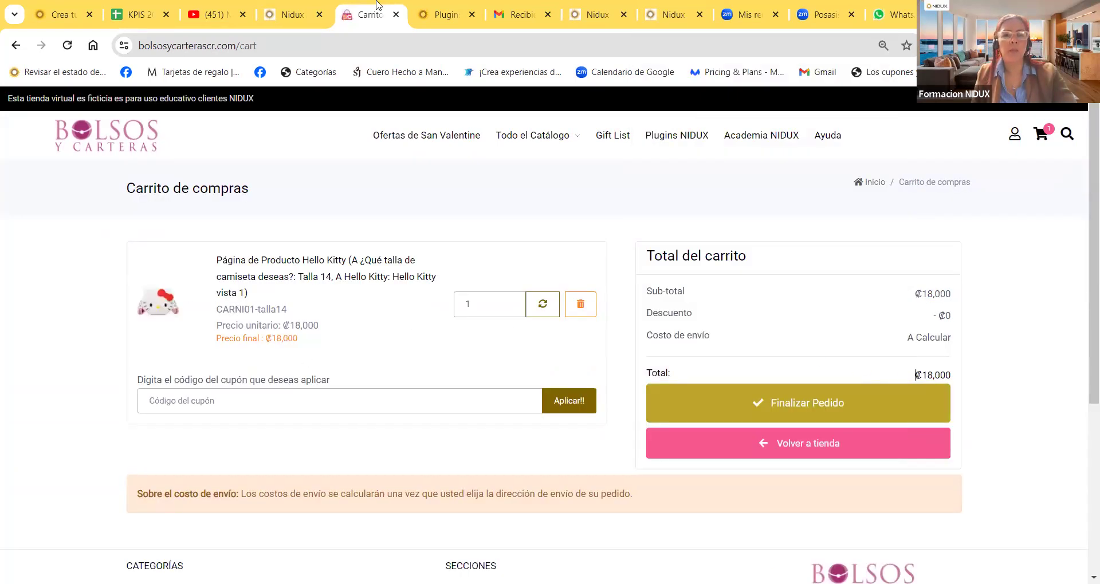
Copy ENVIOGRATISFEBRERO from the admin coupon list and apply it to the storefront cart
left_click(321, 10)
left_click_drag(310, 287, 206, 287)
key("ctrl+c")
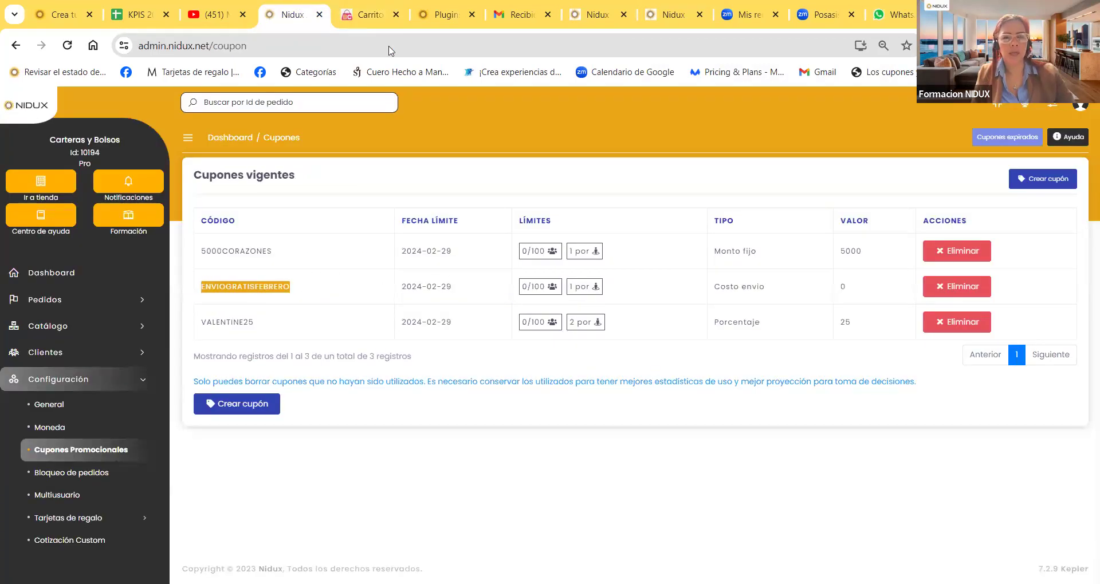
left_click(373, 12)
left_click(354, 411)
key("ctrl+v")
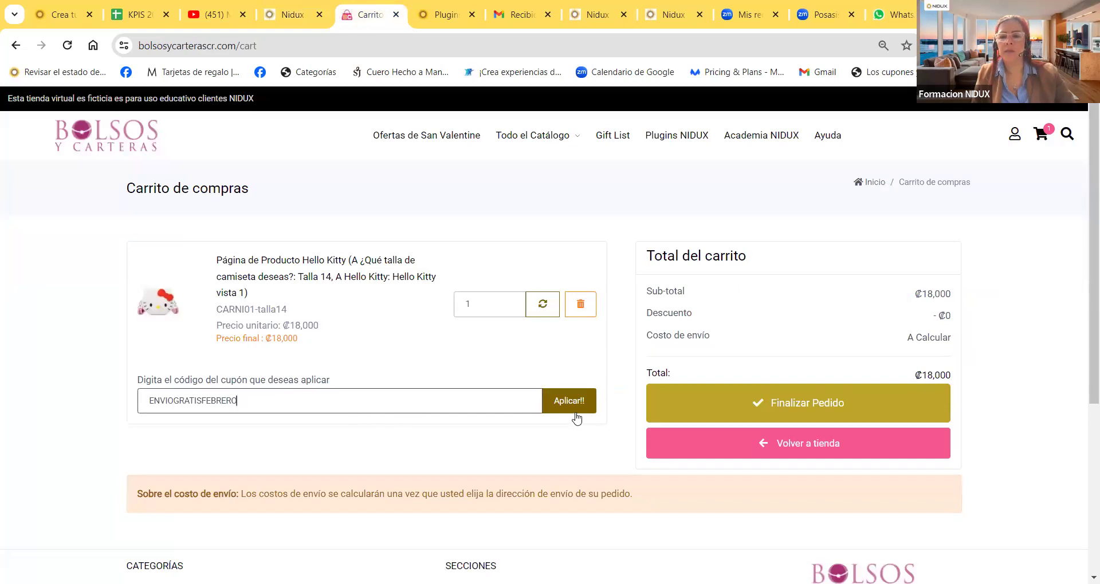
left_click(576, 406)
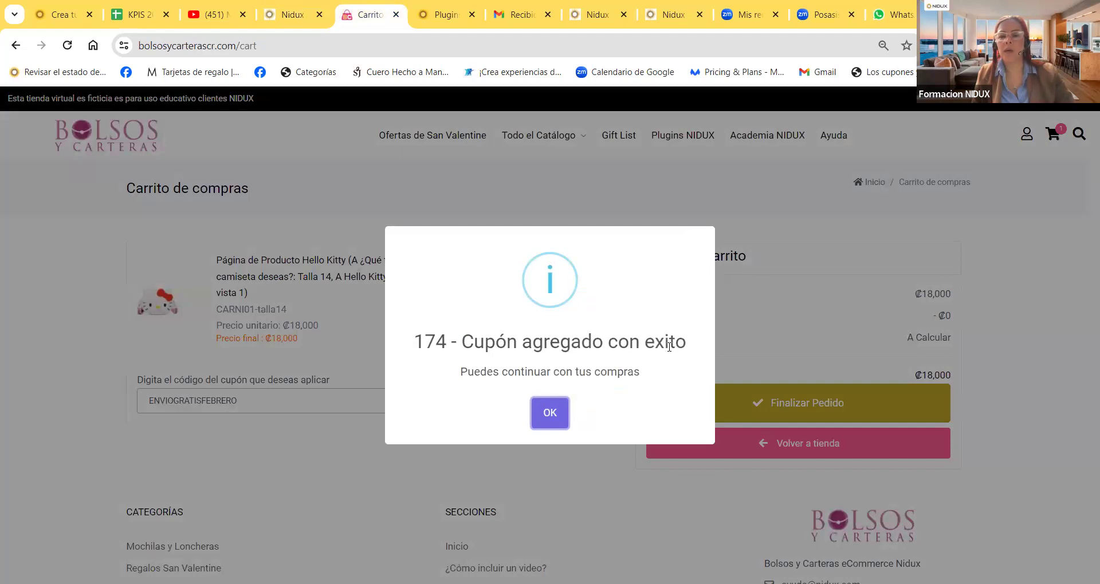
left_click(550, 417)
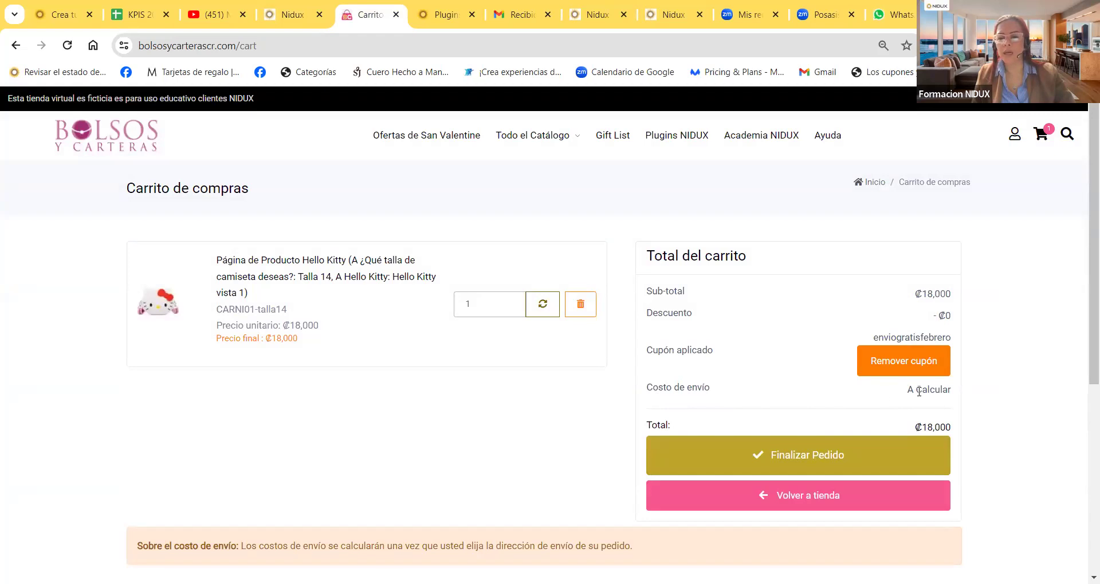
scroll(764, 414, "down", 1)
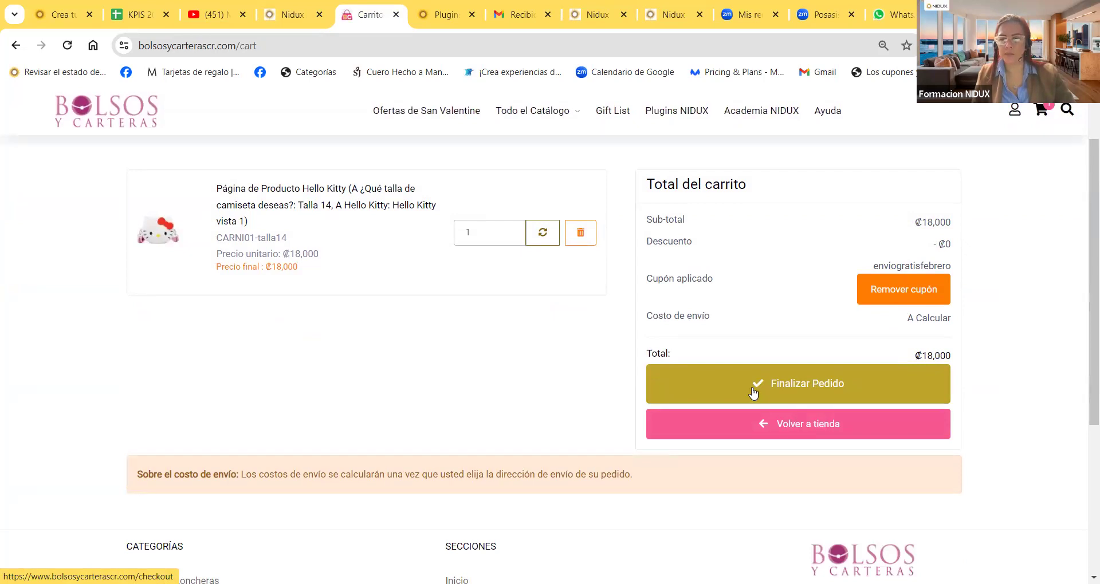
left_click(754, 392)
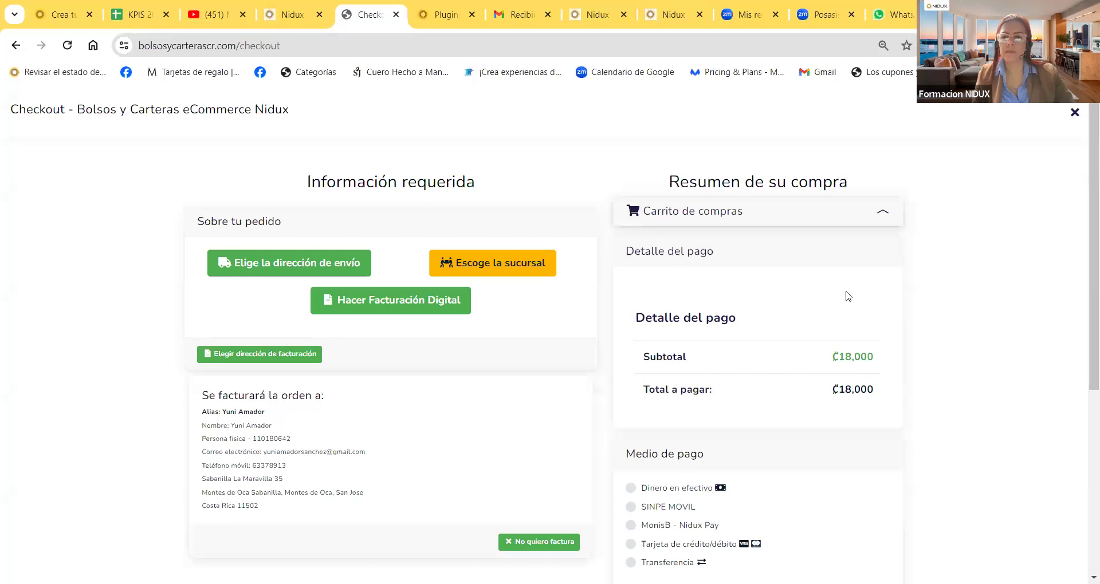
scroll(723, 365, "down", 1)
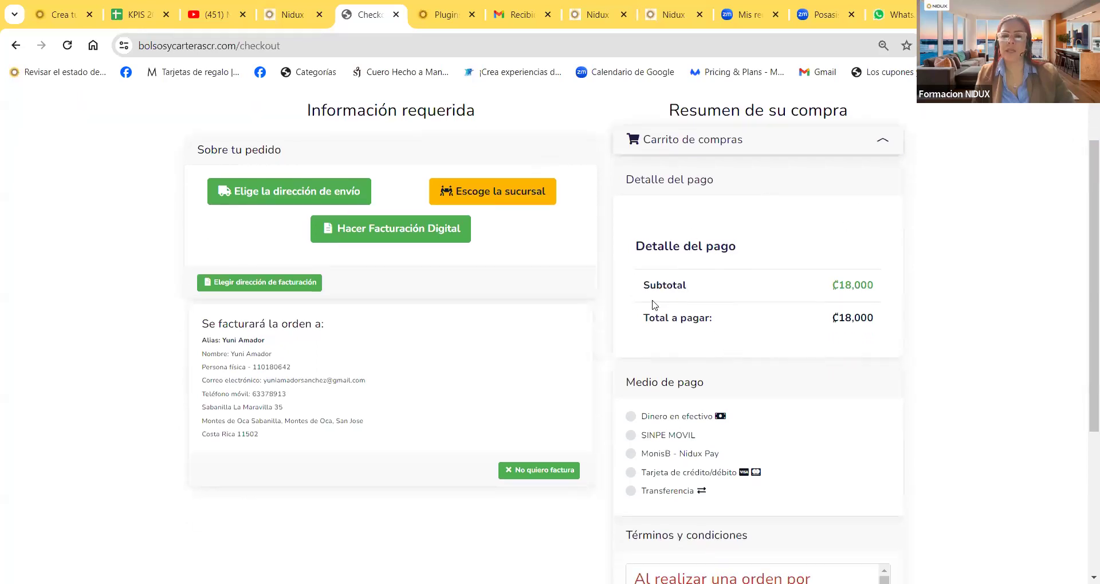
scroll(802, 258, "up", 1)
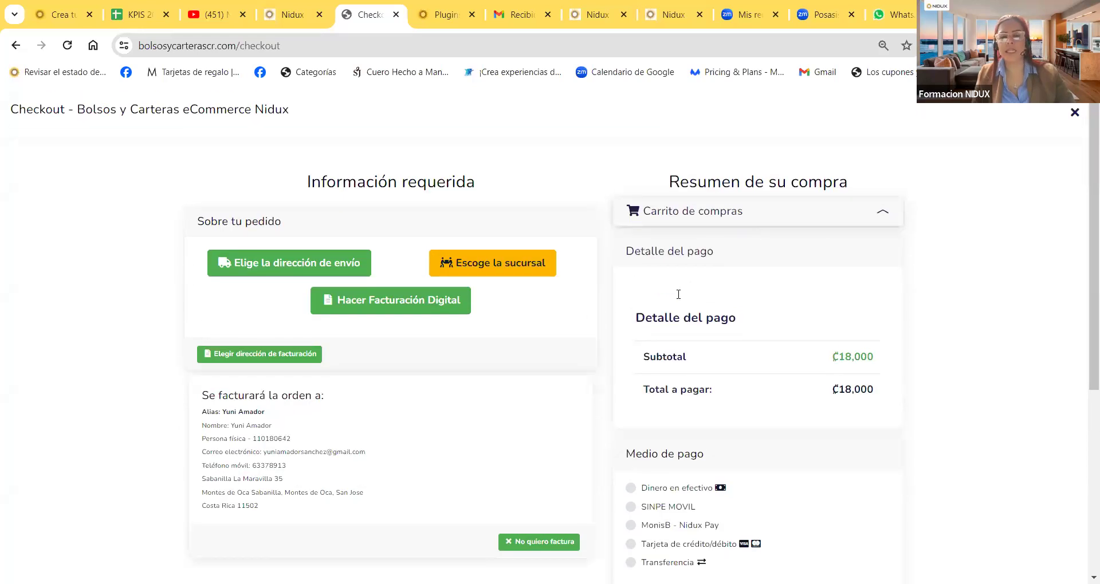
left_click(883, 212)
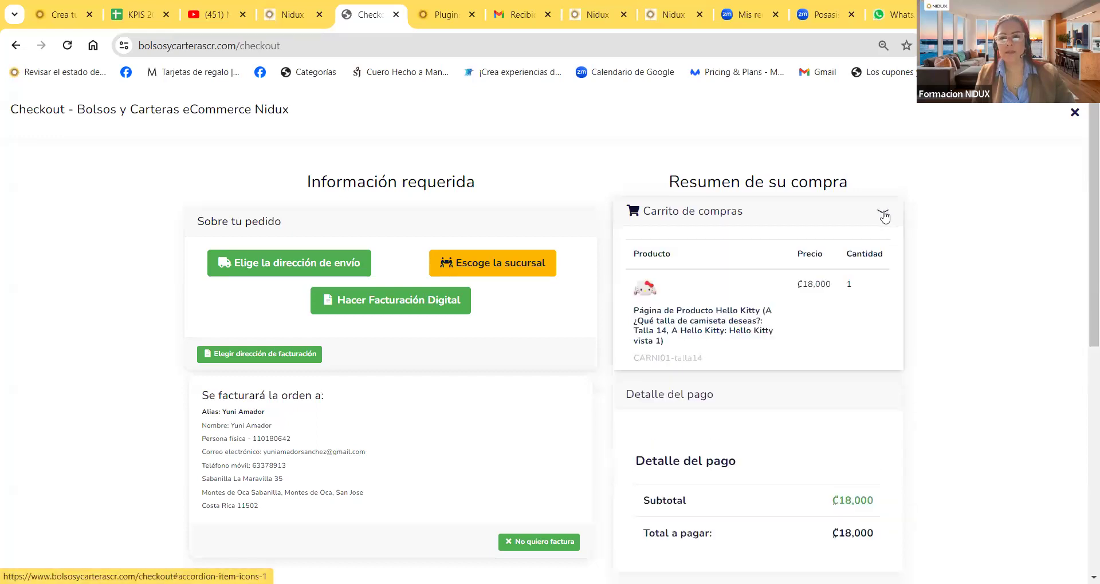
left_click(883, 219)
scroll(690, 298, "down", 1)
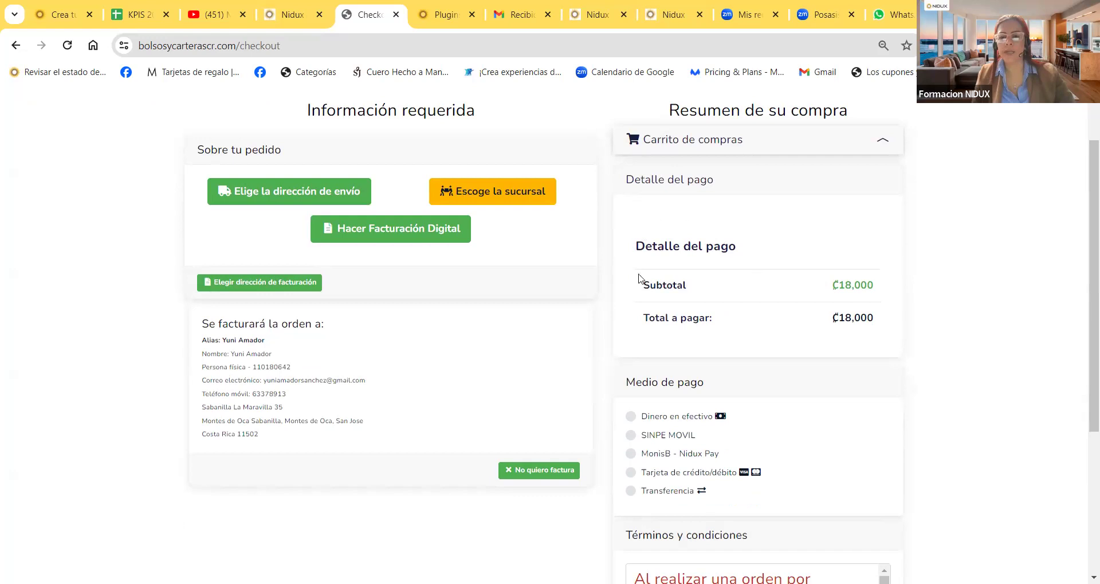
scroll(685, 275, "down", 3)
scroll(685, 275, "up", 3)
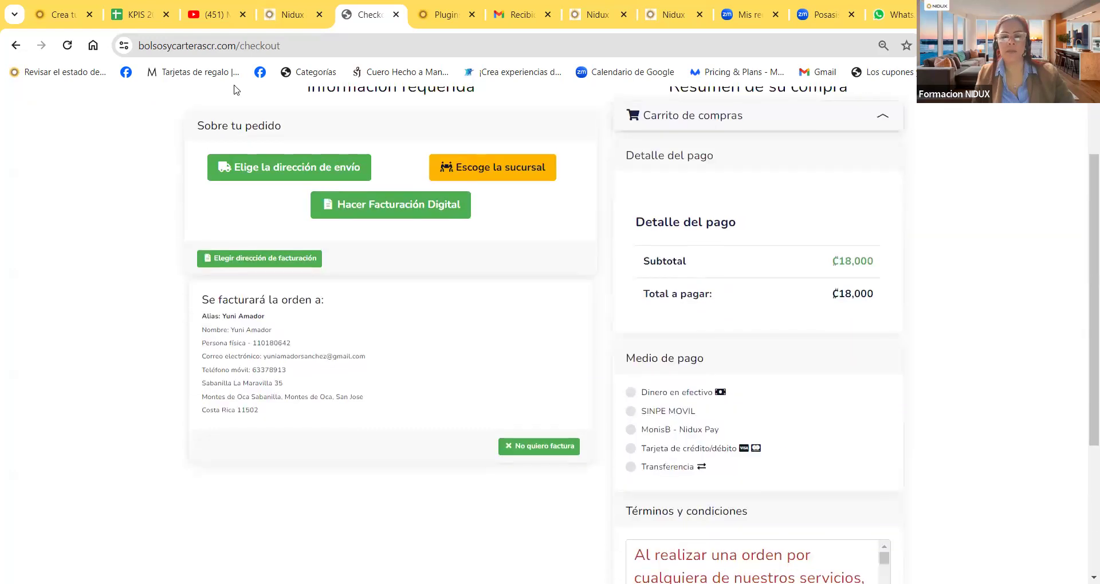
left_click(15, 45)
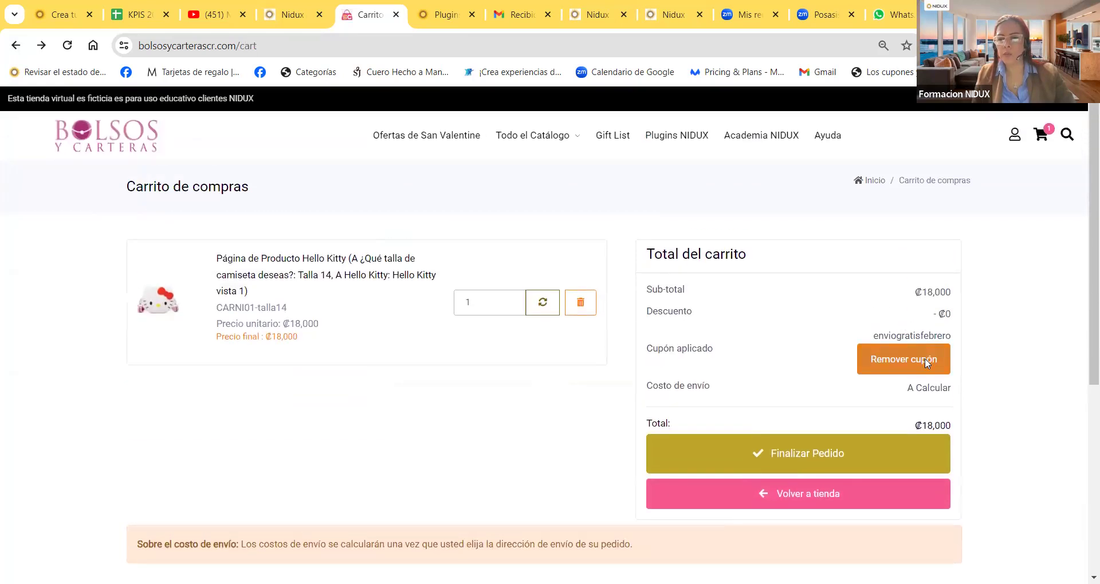
Remove the enviogratisfebrero coupon from the cart and copy 5000CORAZONES from the admin coupon list
left_click(928, 364)
scroll(401, 313, "down", 1)
left_click(362, 326)
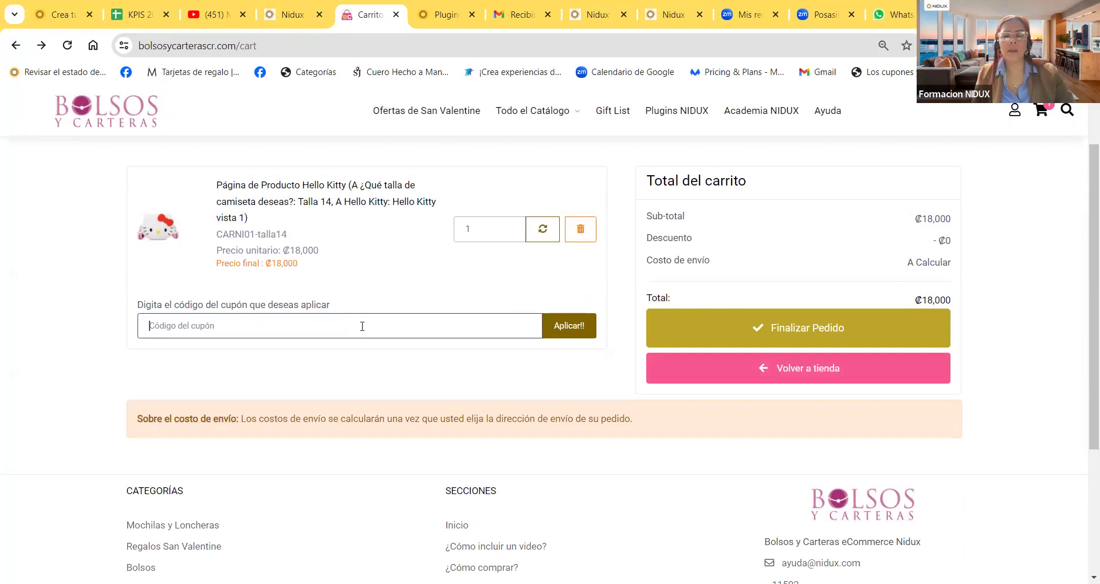
left_click(238, 328)
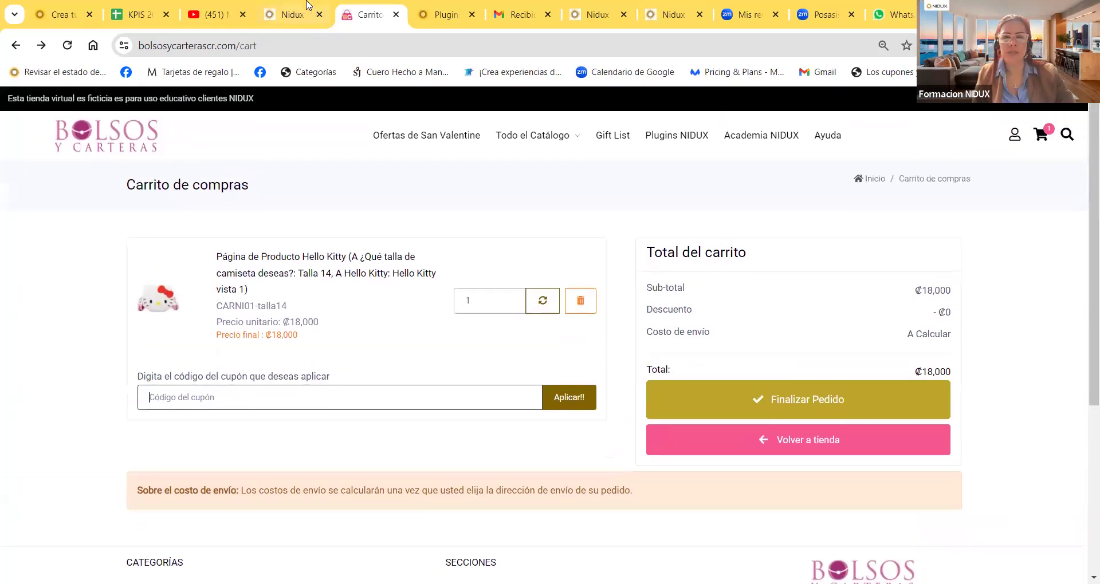
left_click(290, 14)
left_click_drag(285, 256, 200, 256)
key("ctrl+c")
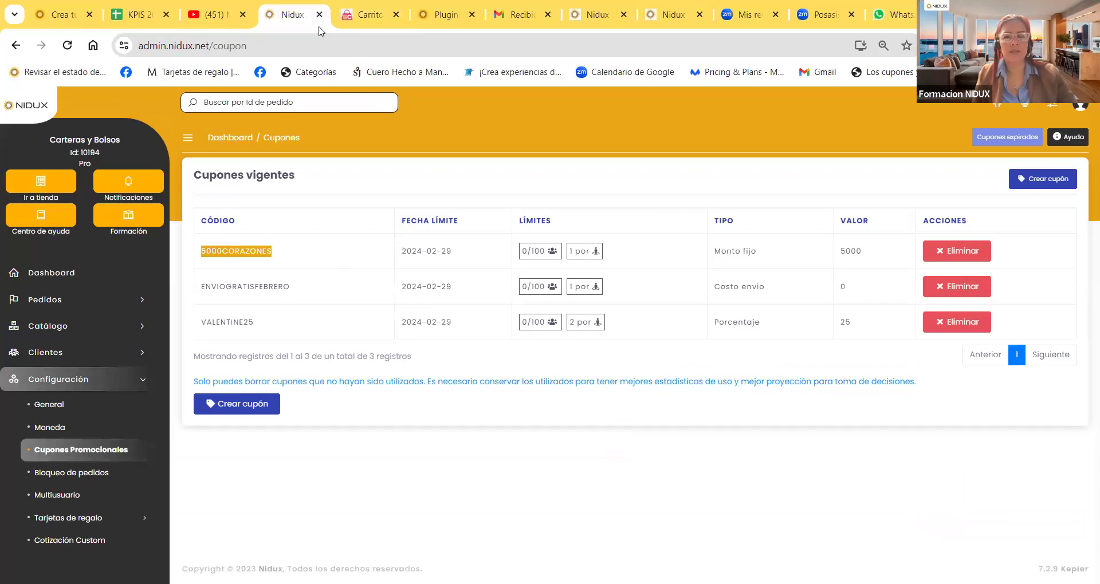
Apply 5000CORAZONES in the cart, cutting ₡5,000 for a ₡13,000 total
left_click(367, 15)
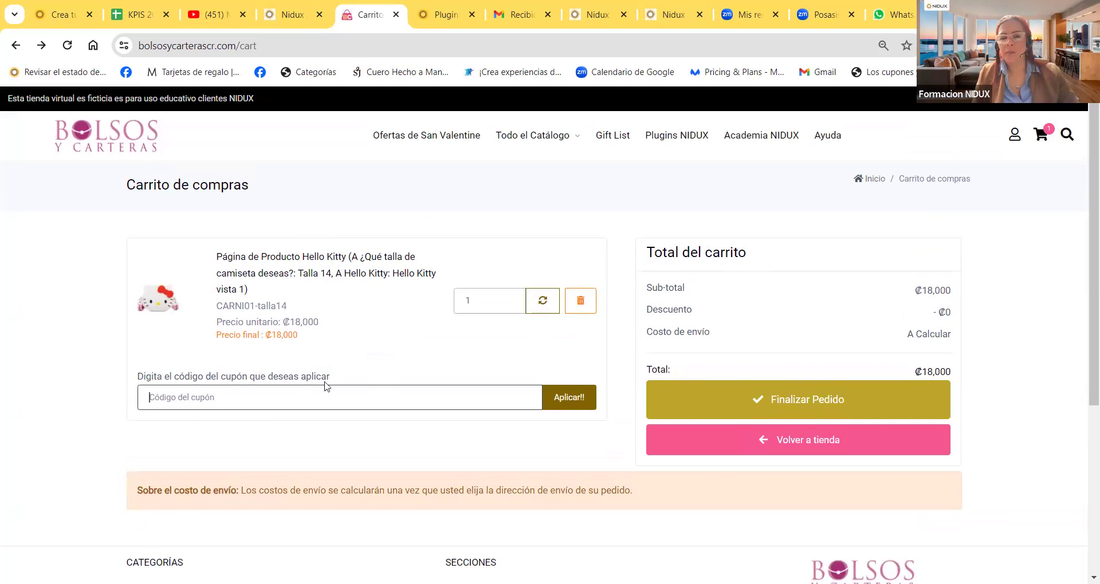
key("ctrl+v")
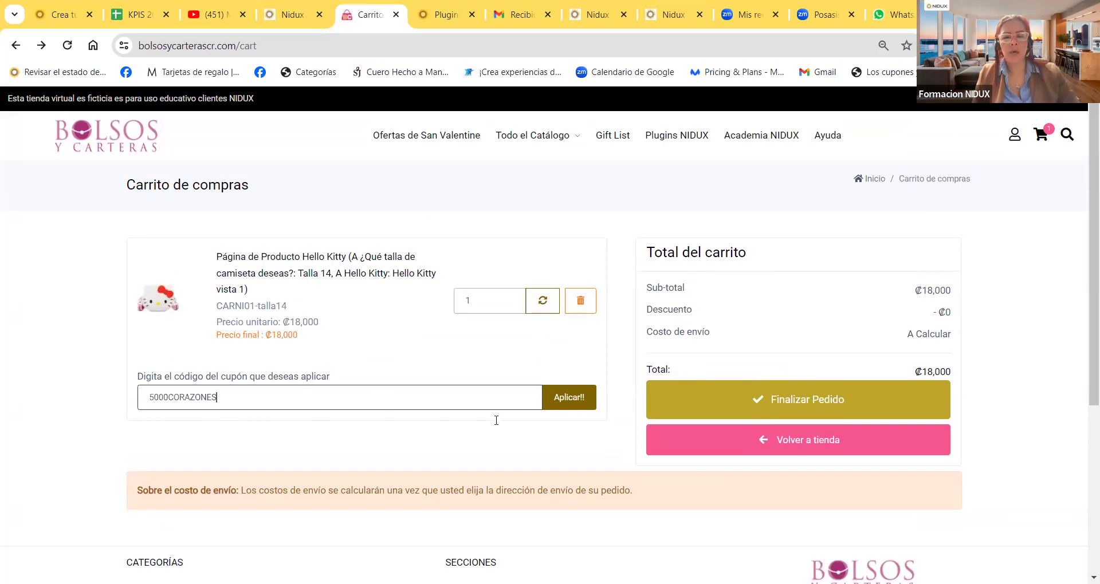
left_click(564, 396)
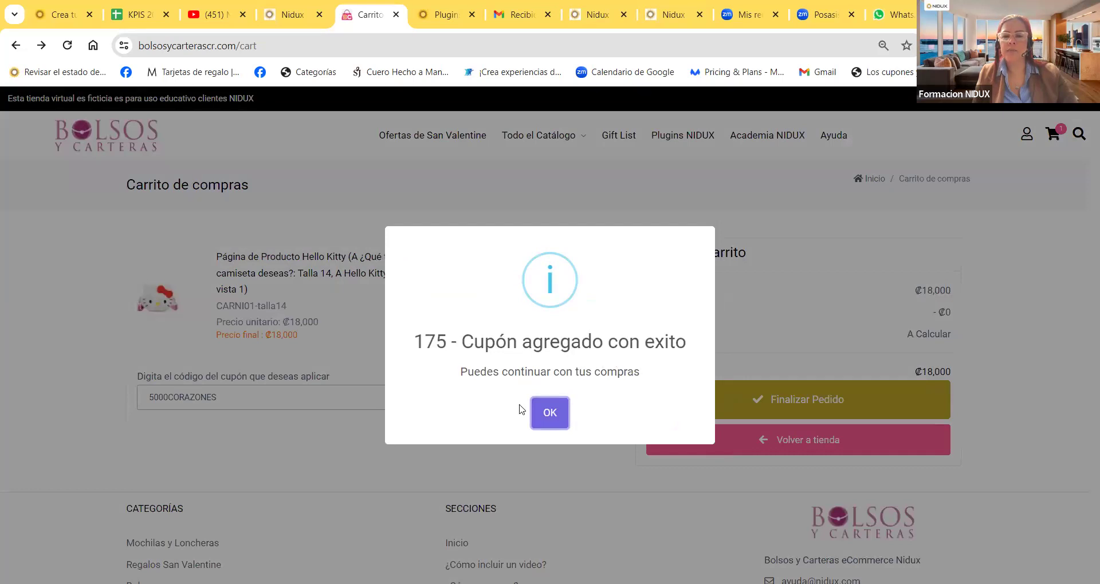
left_click(557, 413)
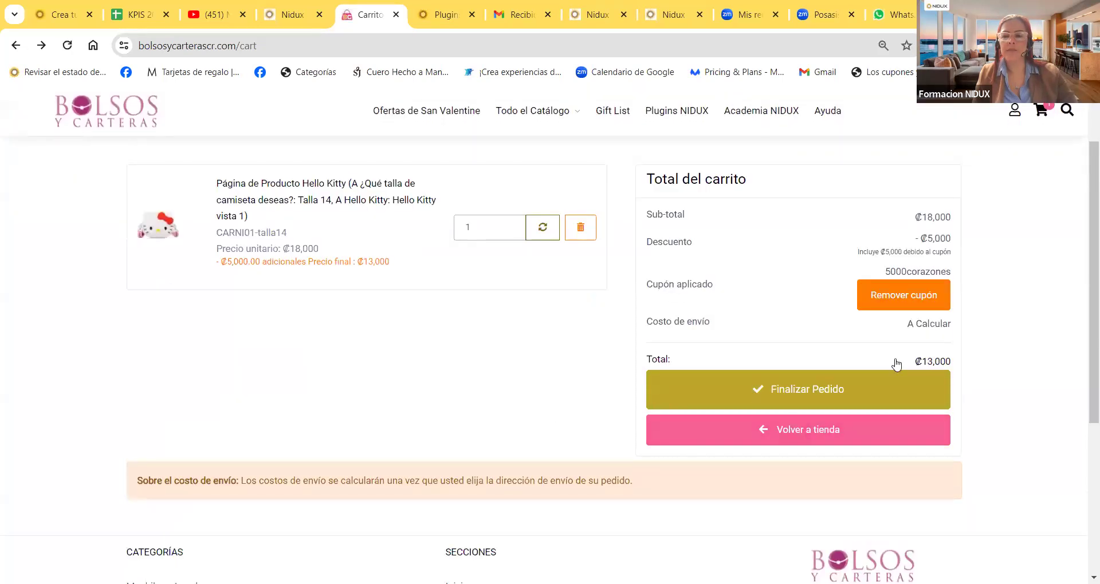
left_click_drag(945, 237, 916, 241)
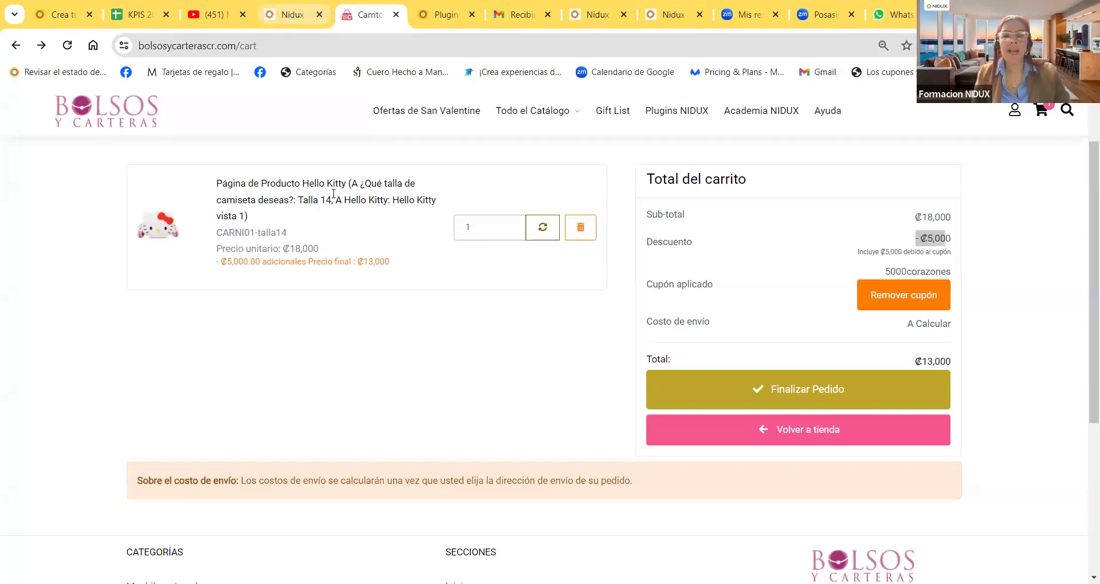
Switch back to the admin Cupones vigentes page
left_click(296, 5)
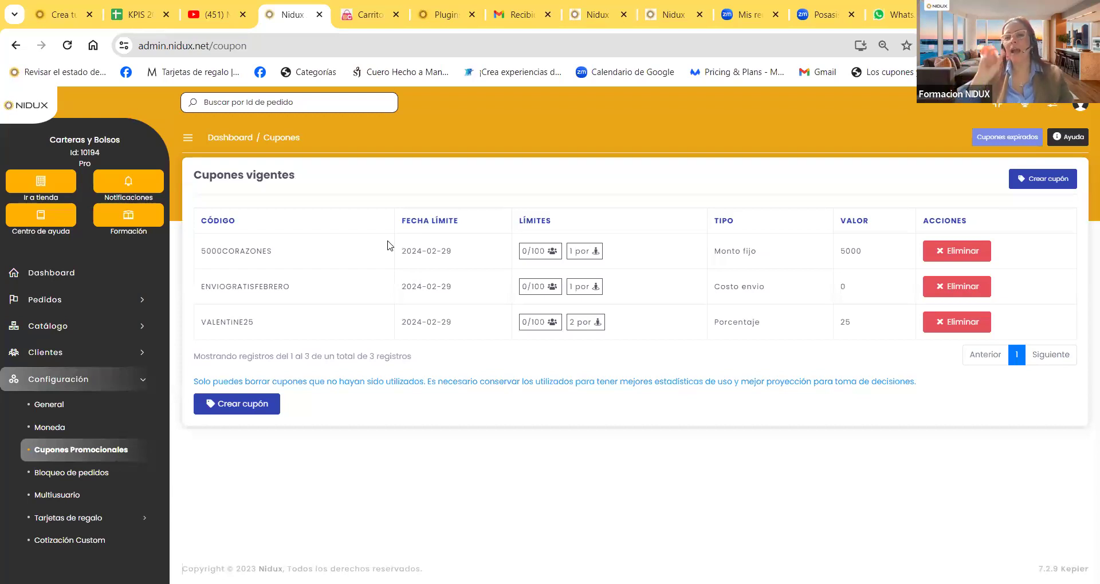
left_click(234, 404)
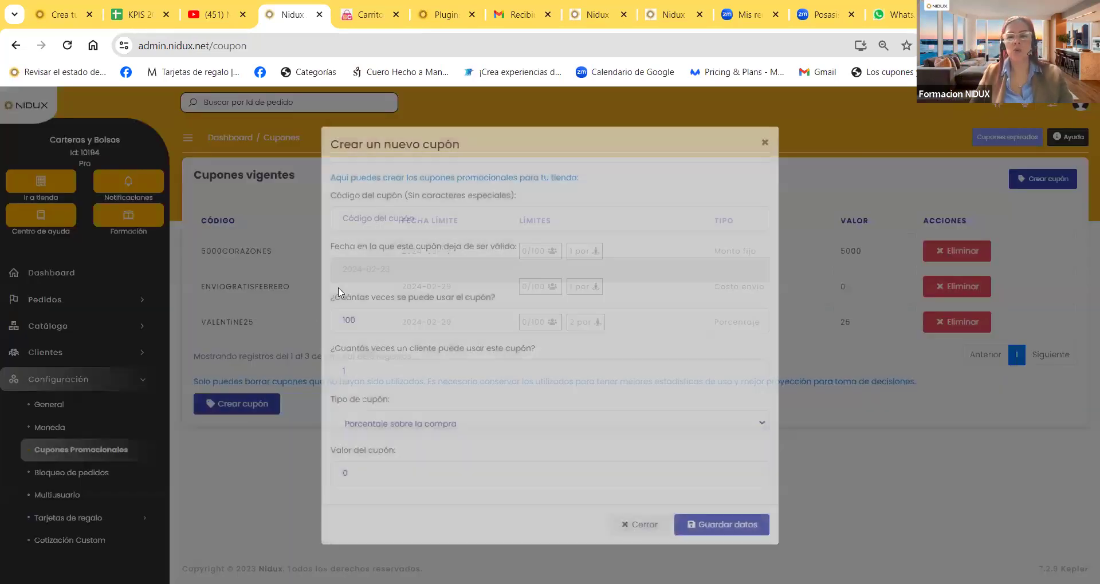
left_click(383, 220)
type("LU")
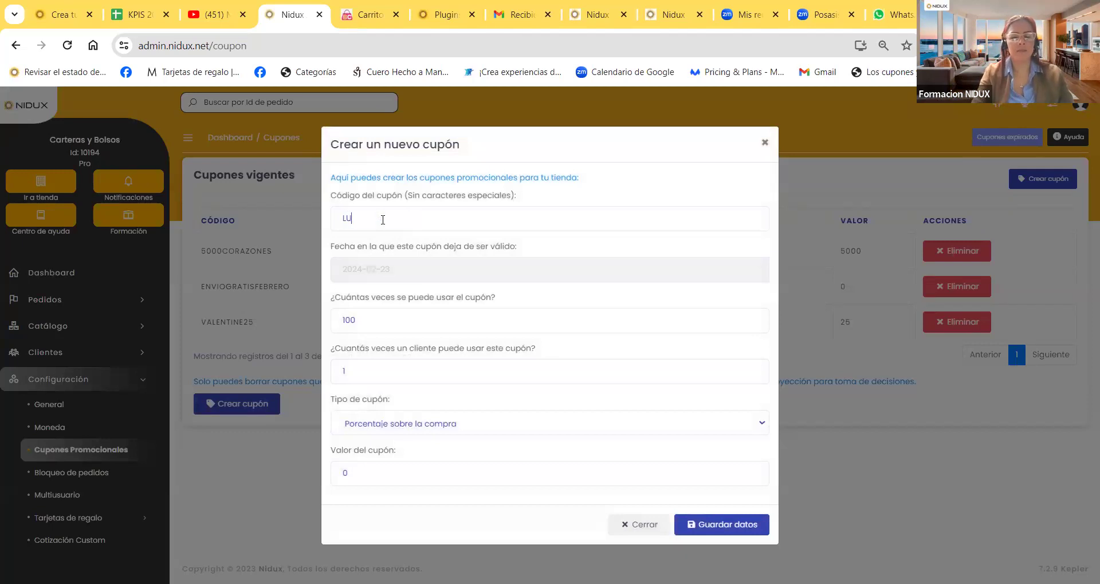
type("Z")
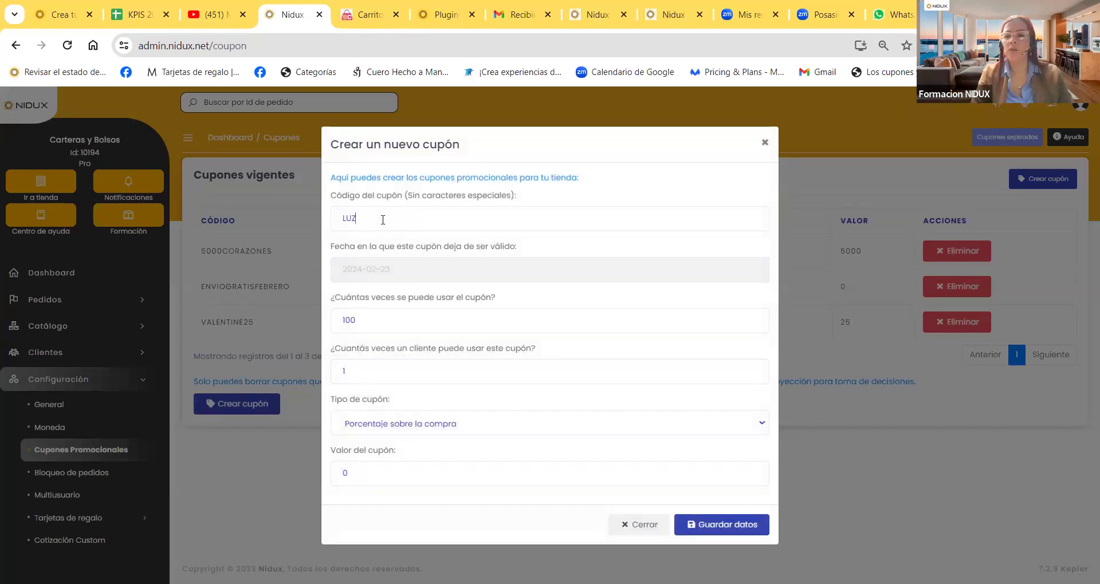
type("5")
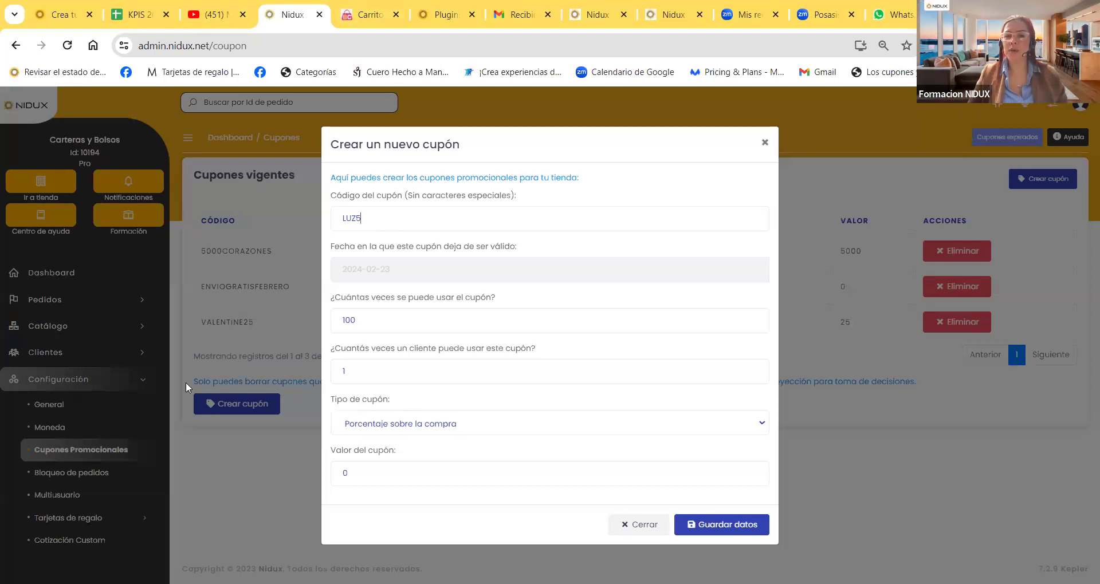
left_click(765, 143)
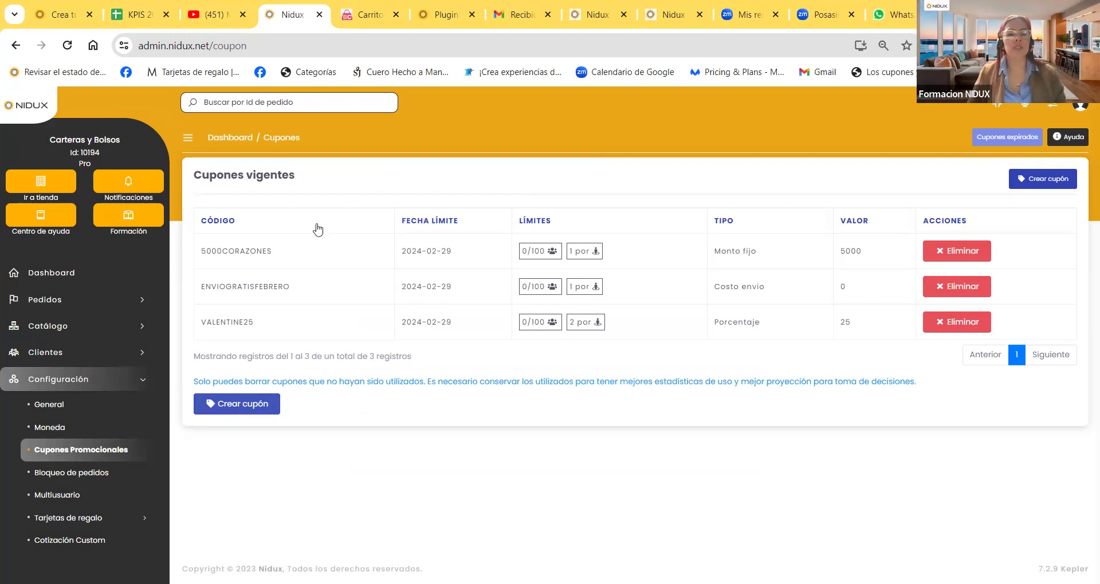
left_click(71, 378)
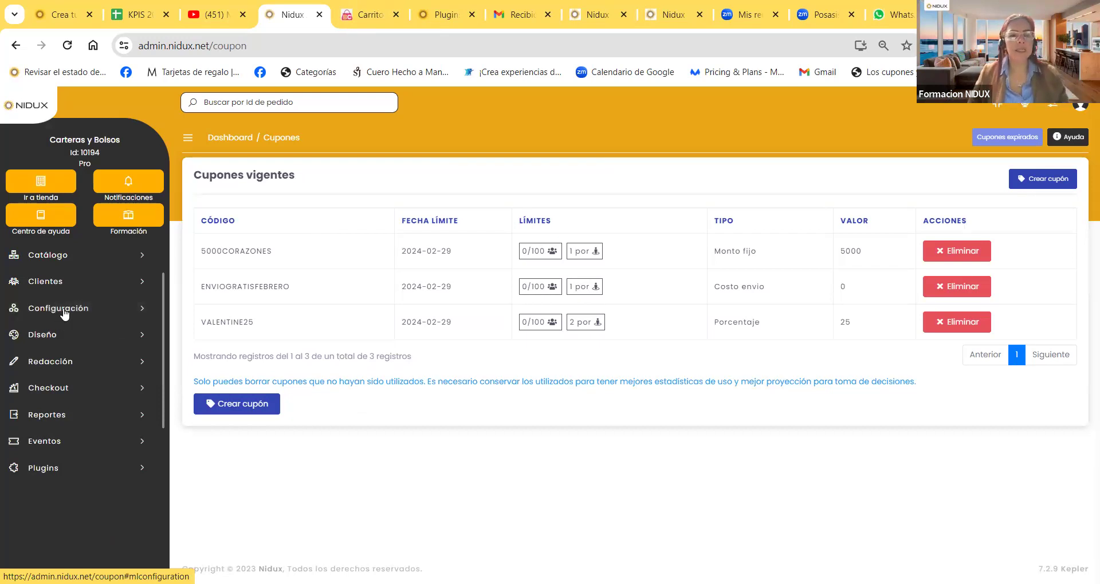
Generate the Por cupón report for VALENTINE25 covering 12/26/2023 to 01/24/2024
left_click(81, 418)
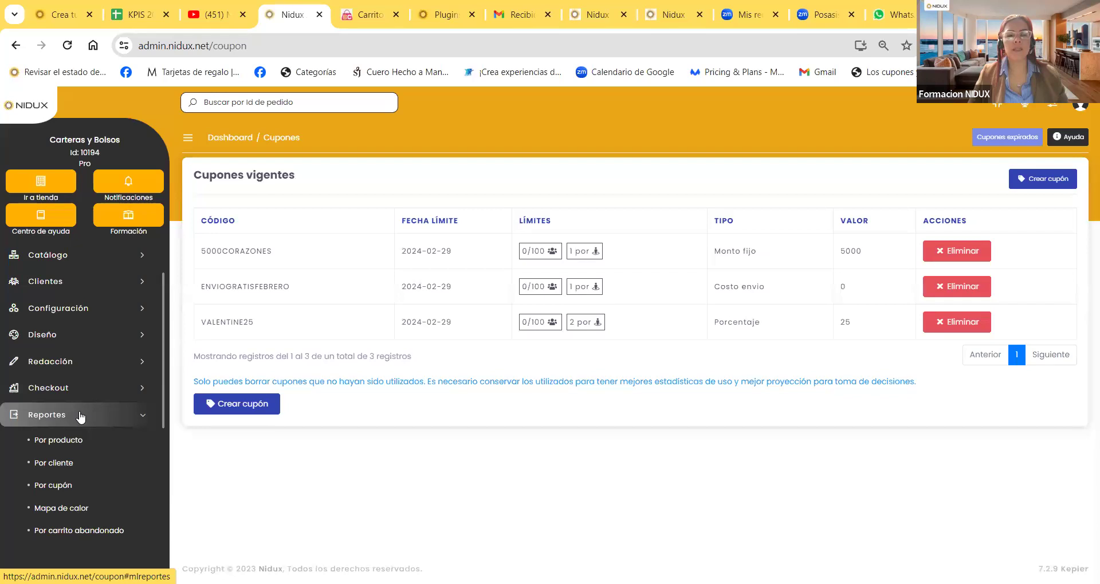
scroll(81, 418, "down", 1)
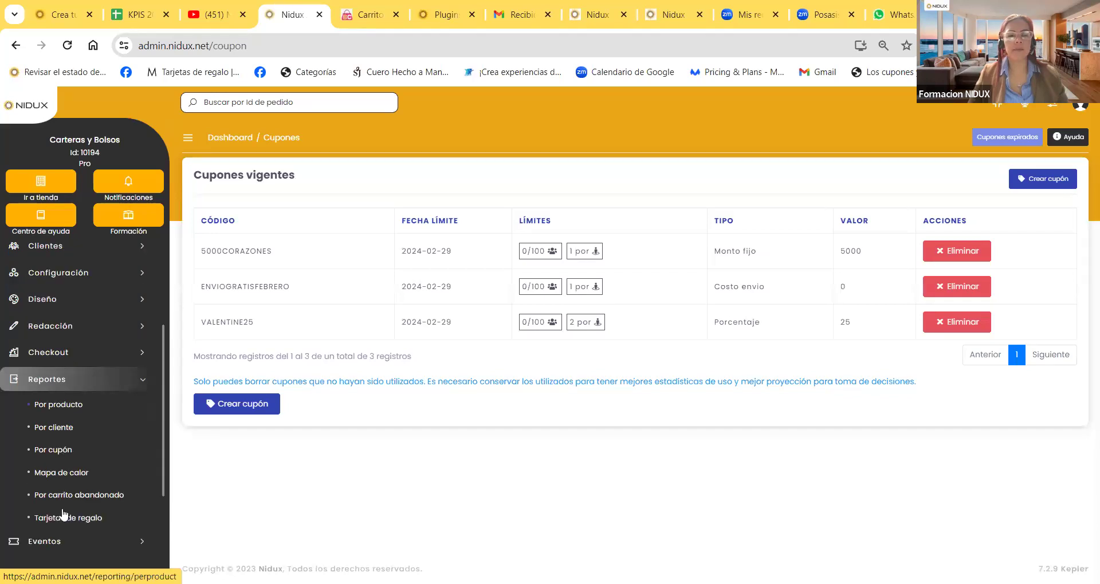
left_click(60, 457)
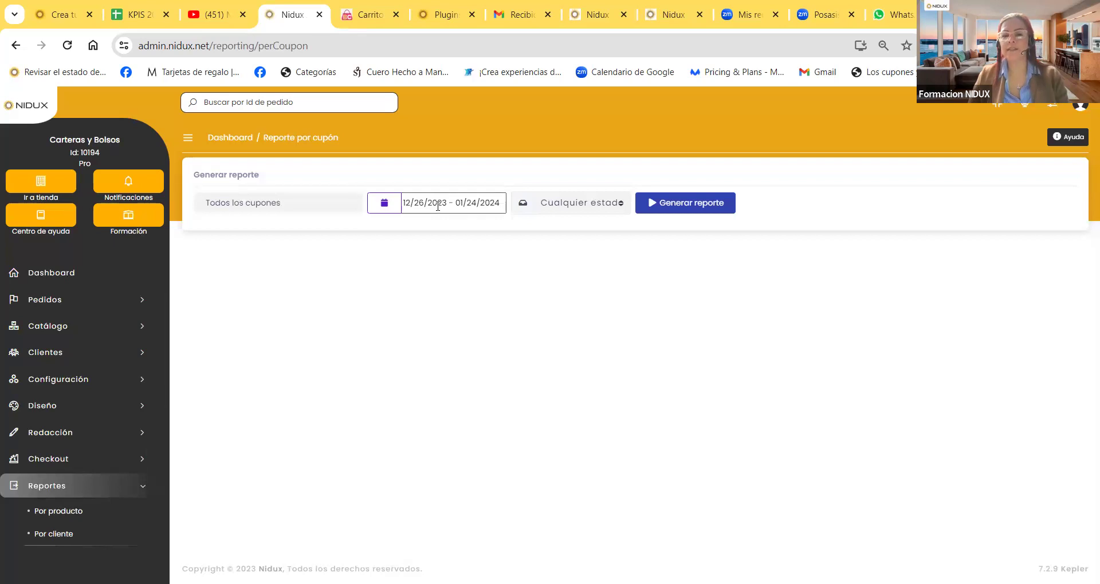
left_click(353, 203)
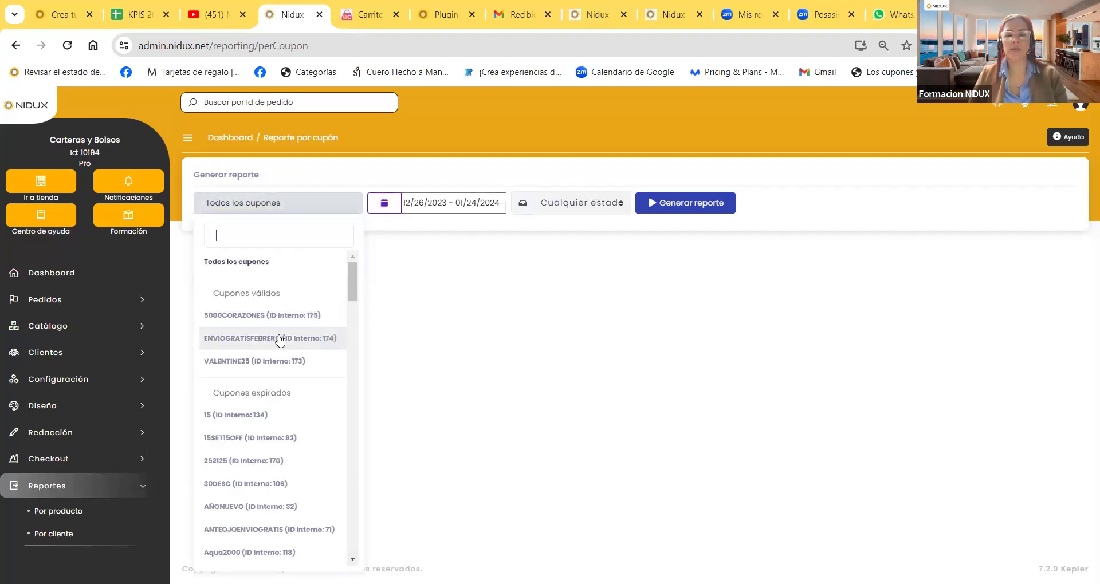
left_click(258, 362)
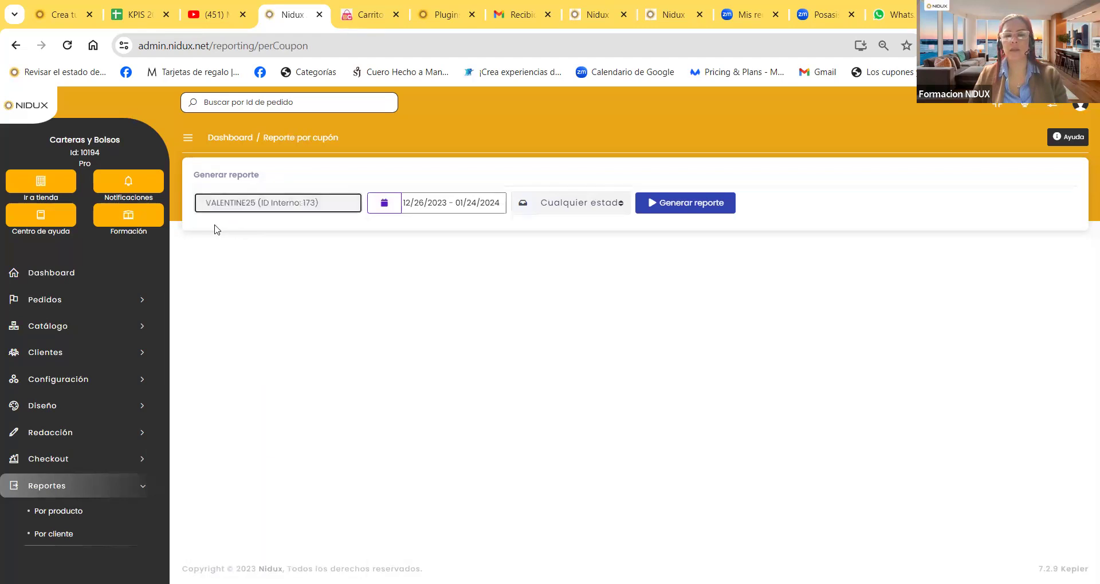
left_click(669, 214)
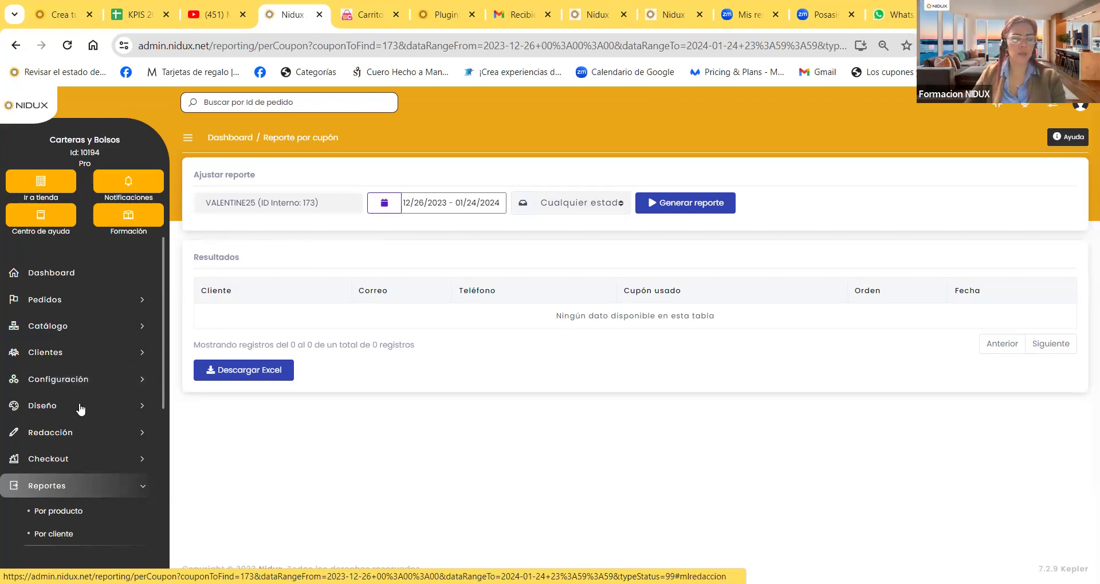
Open Configuración > Cupones Promocionales and check the 2024-02-29 expiry of 5000CORAZONES
left_click(58, 380)
left_click(80, 450)
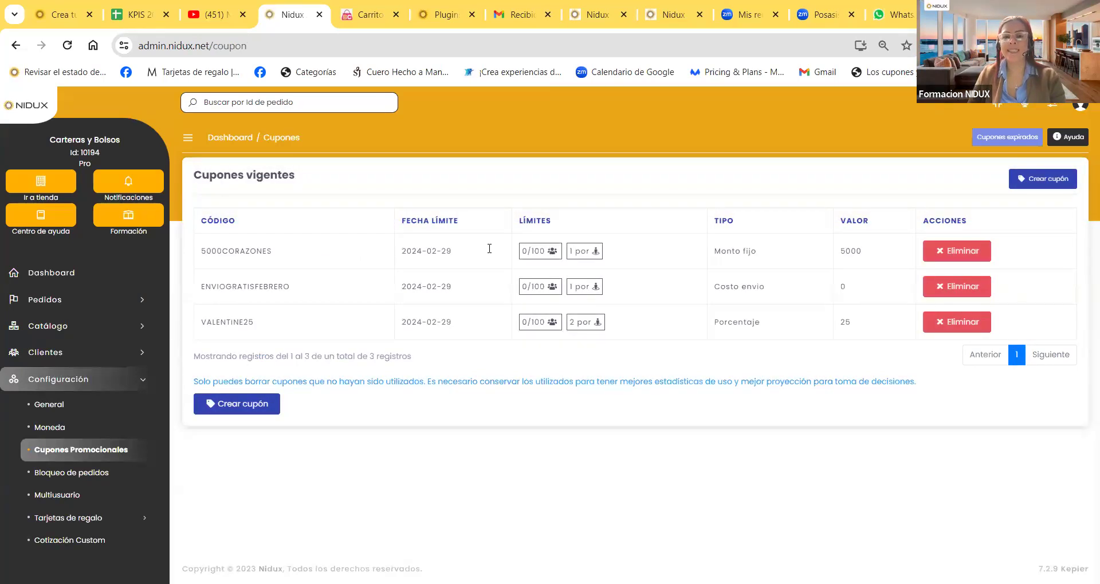
left_click_drag(456, 254, 401, 252)
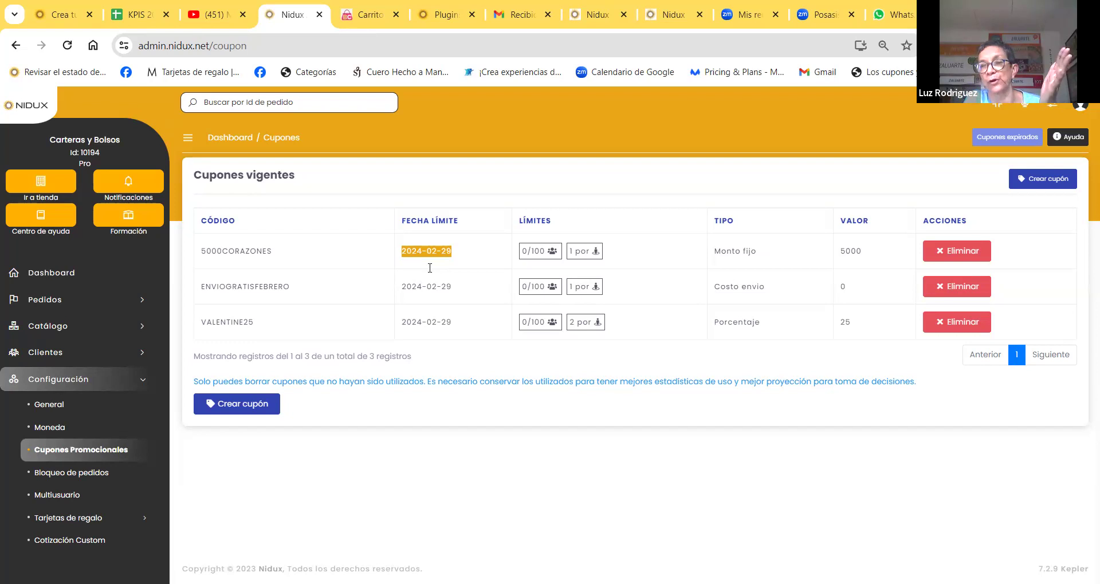
Try per-customer limit 2 and total uses 20 in a new coupon form, then discard it
left_click(239, 406)
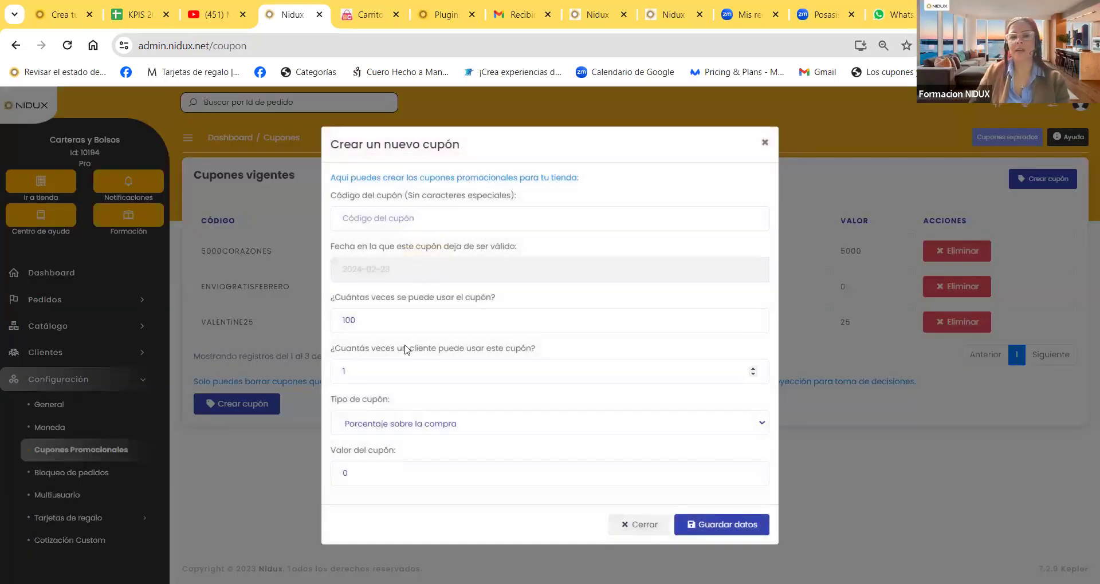
left_click_drag(348, 373, 325, 376)
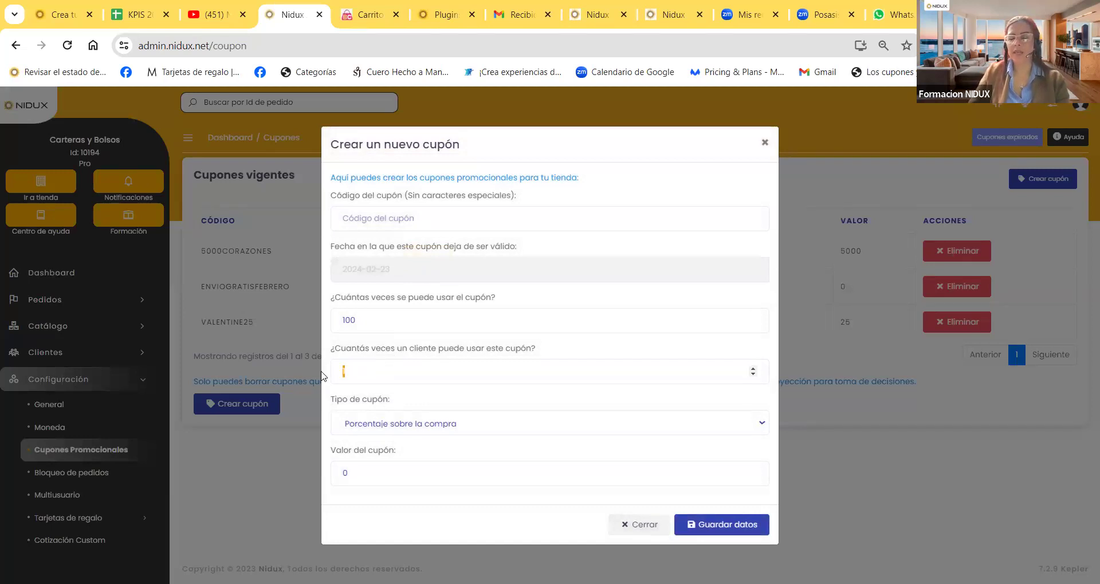
type("10")
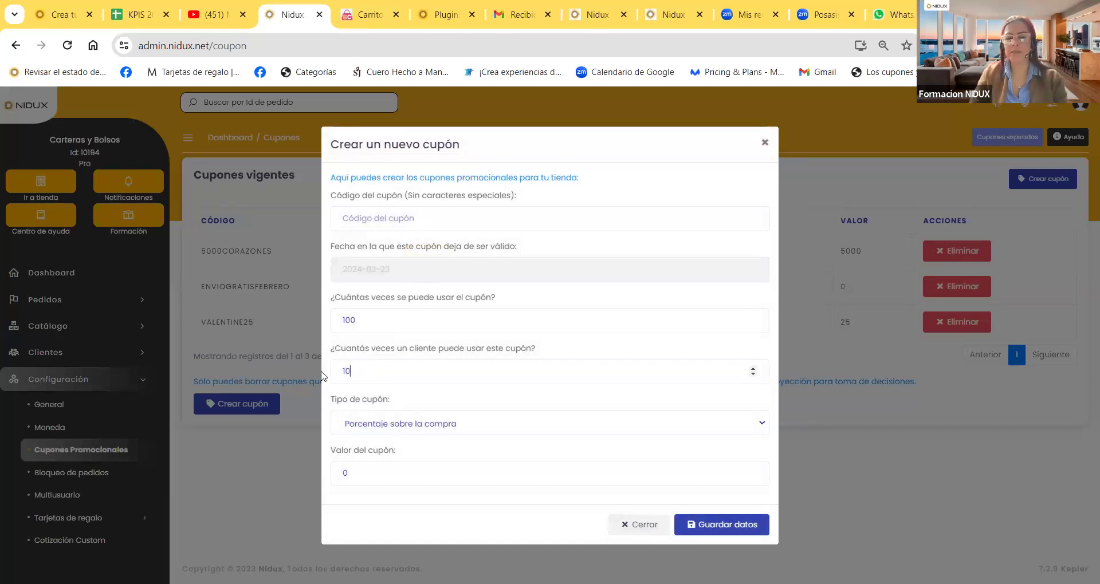
left_click_drag(520, 351, 410, 358)
double_click(338, 377)
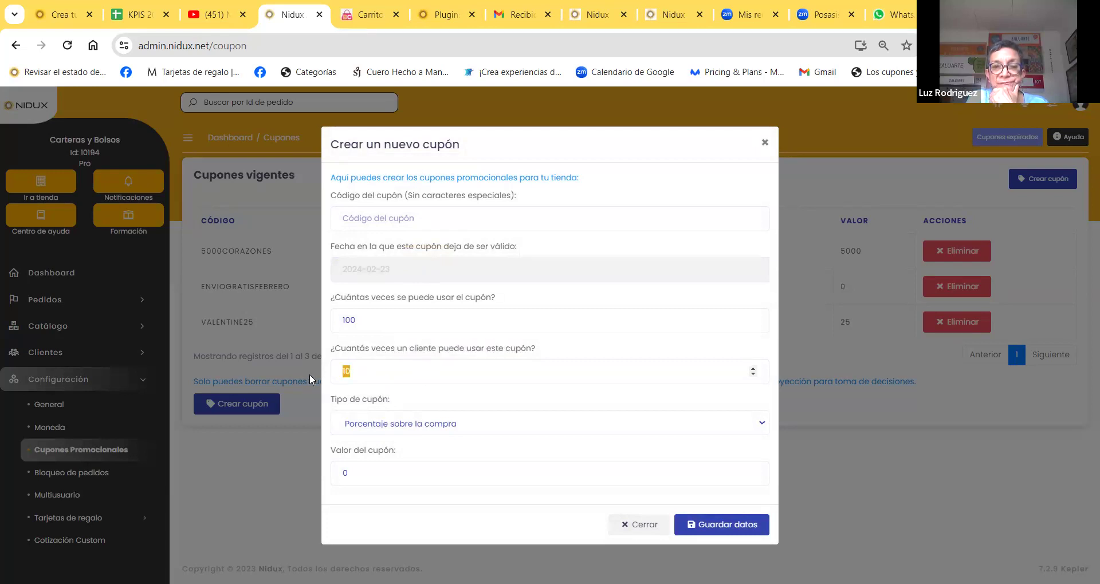
key("BackSpace")
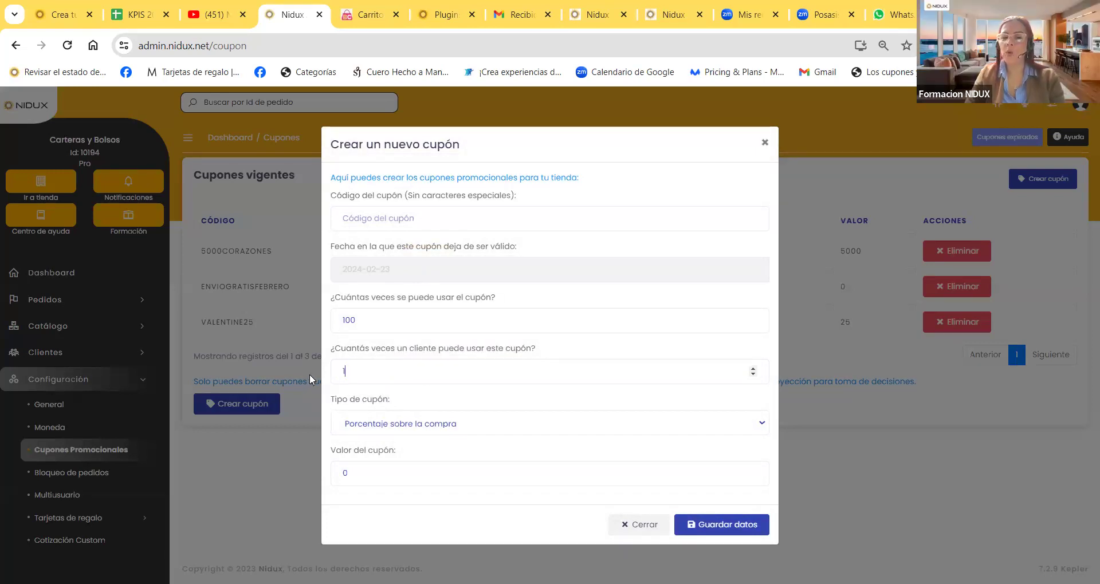
type("2")
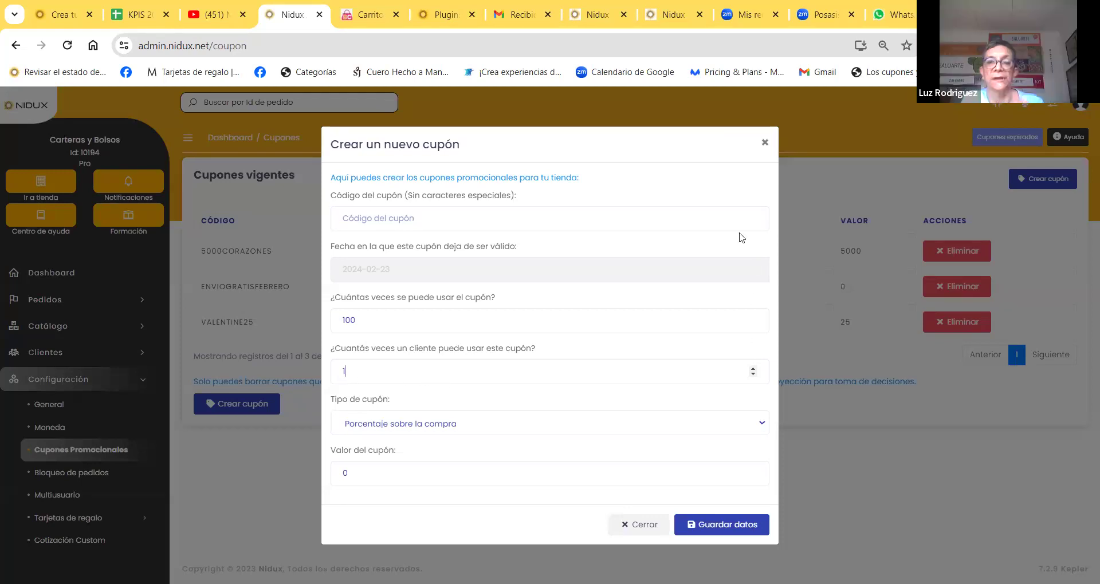
left_click(365, 327)
double_click(365, 327)
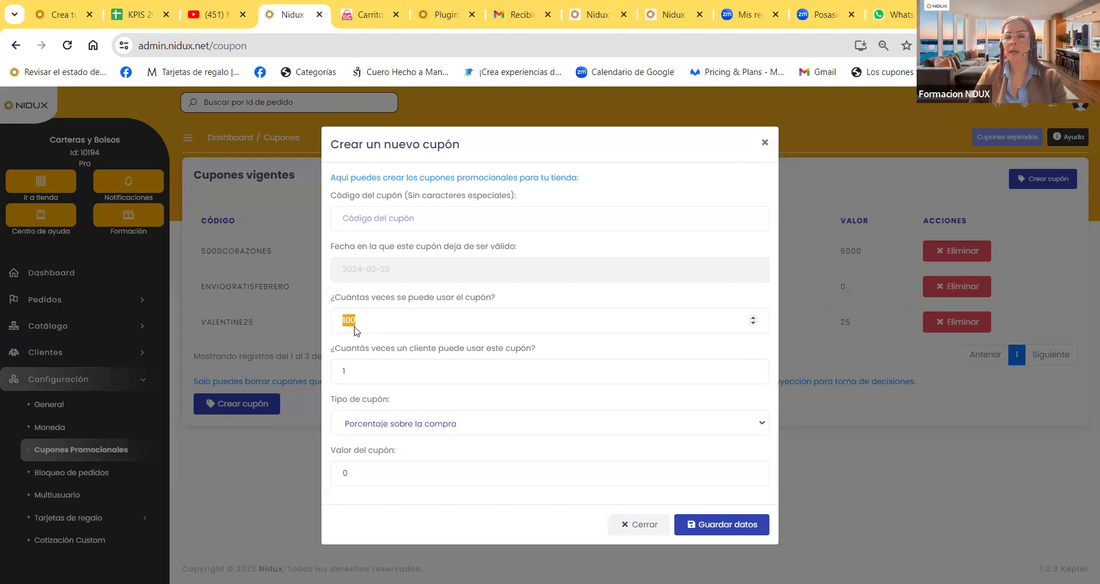
type("20")
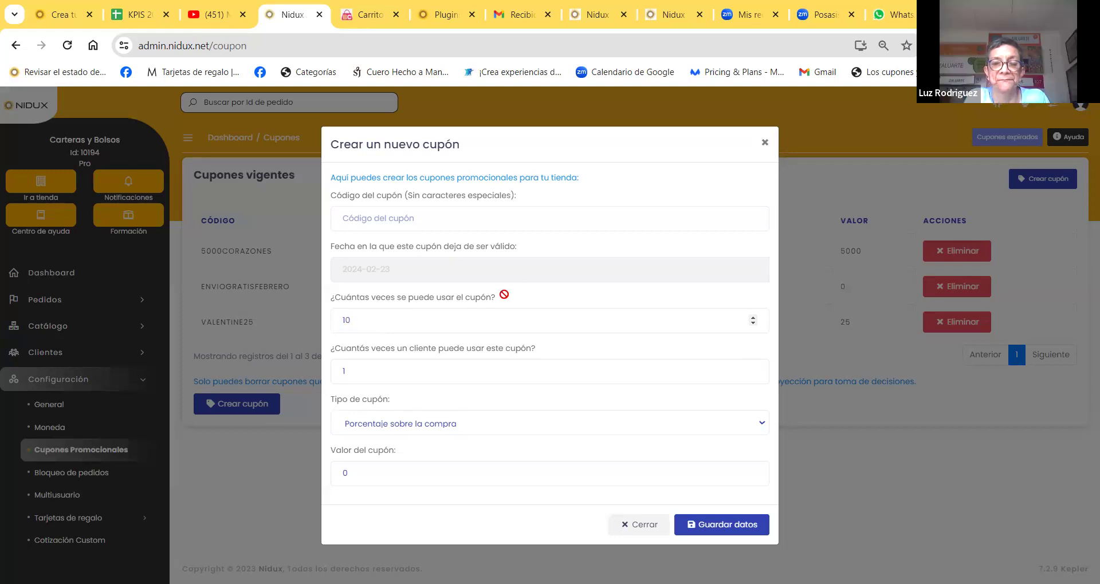
left_click(765, 143)
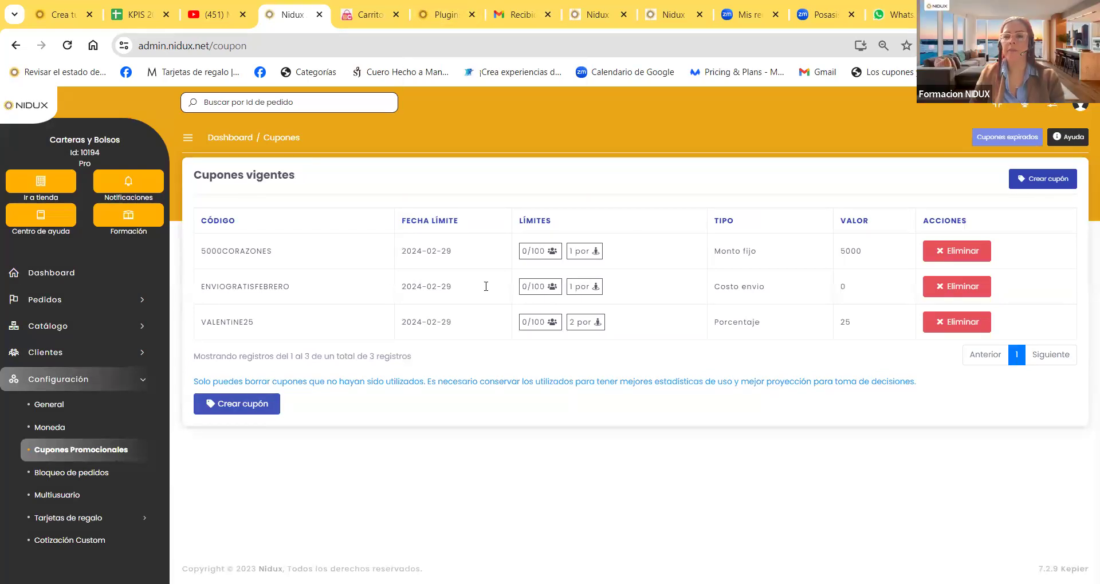
View the cart with 5000corazones applied at ₡13,000, then open a blank browser tab
mouse_move(357, 19)
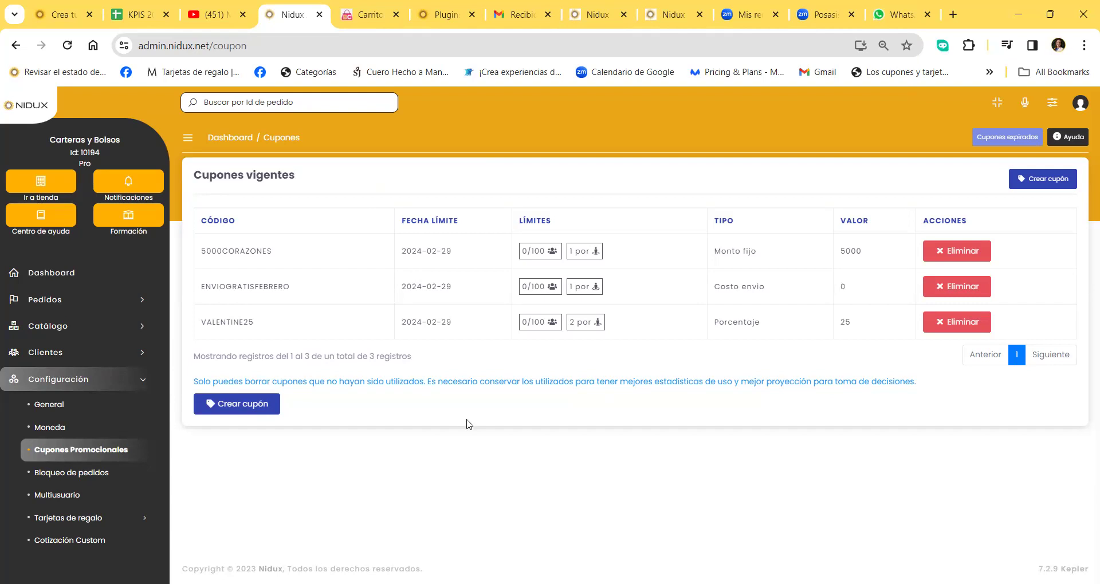
left_click(378, 6)
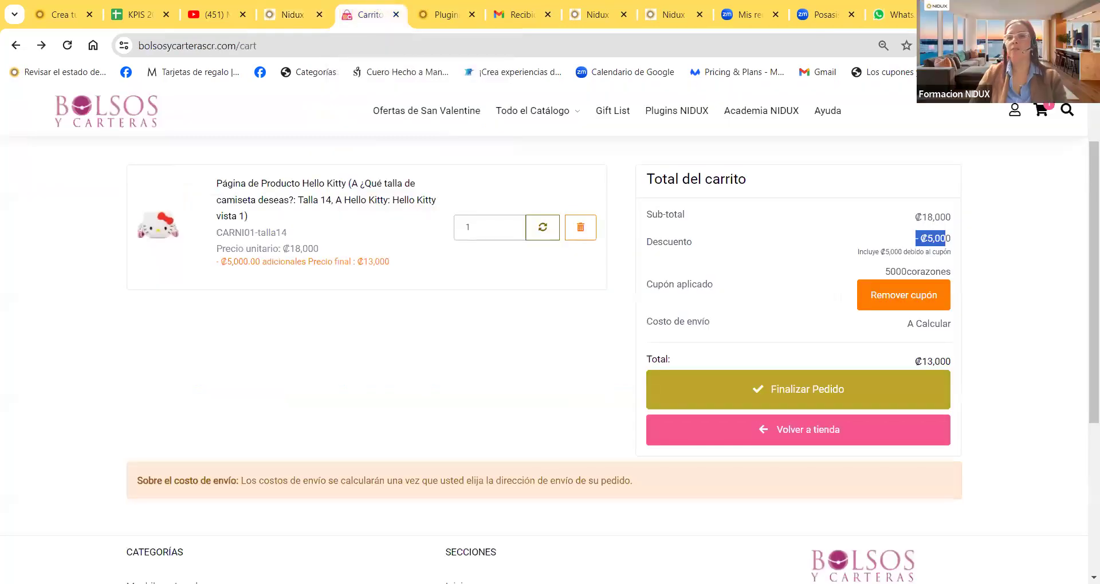
key("ctrl+t")
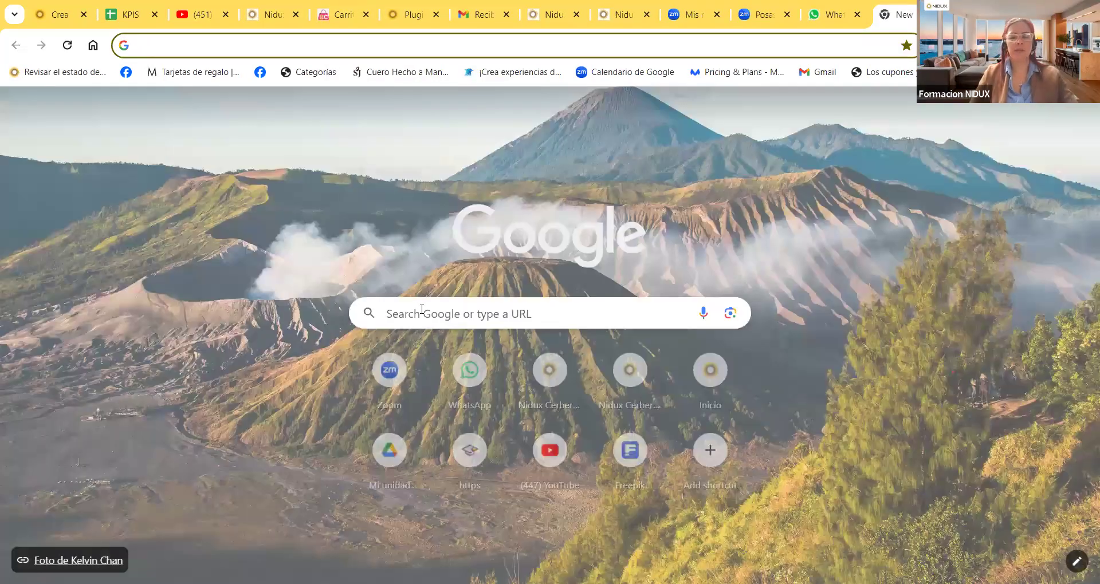
Search Google for 'CUPONES PROMOCIONALES TIENDA VIRTUAL' and browse the coupon design image results
left_click(421, 310)
type("CUPONE")
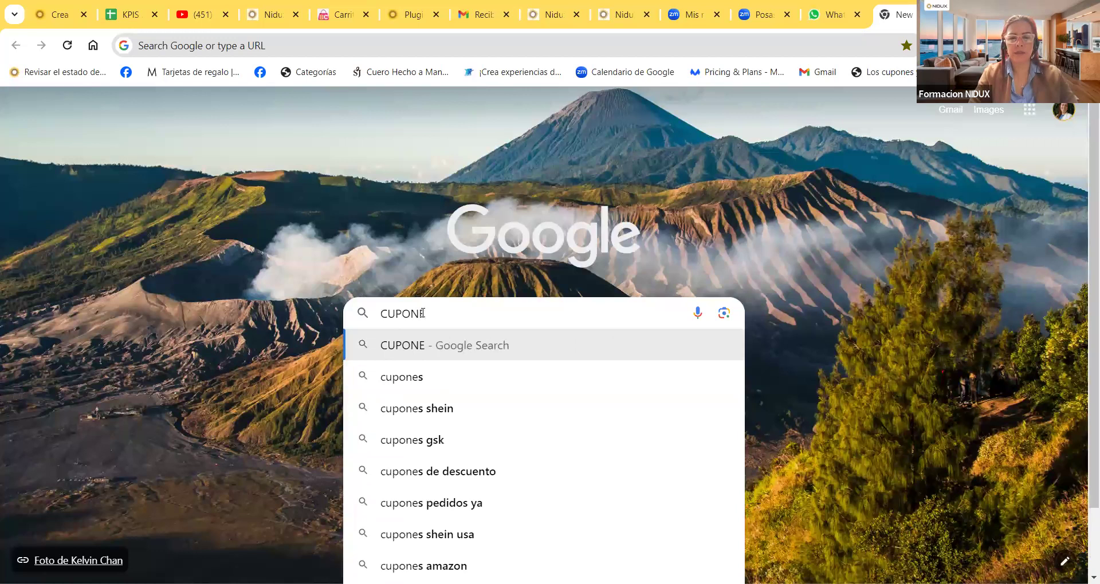
type("S PROMO")
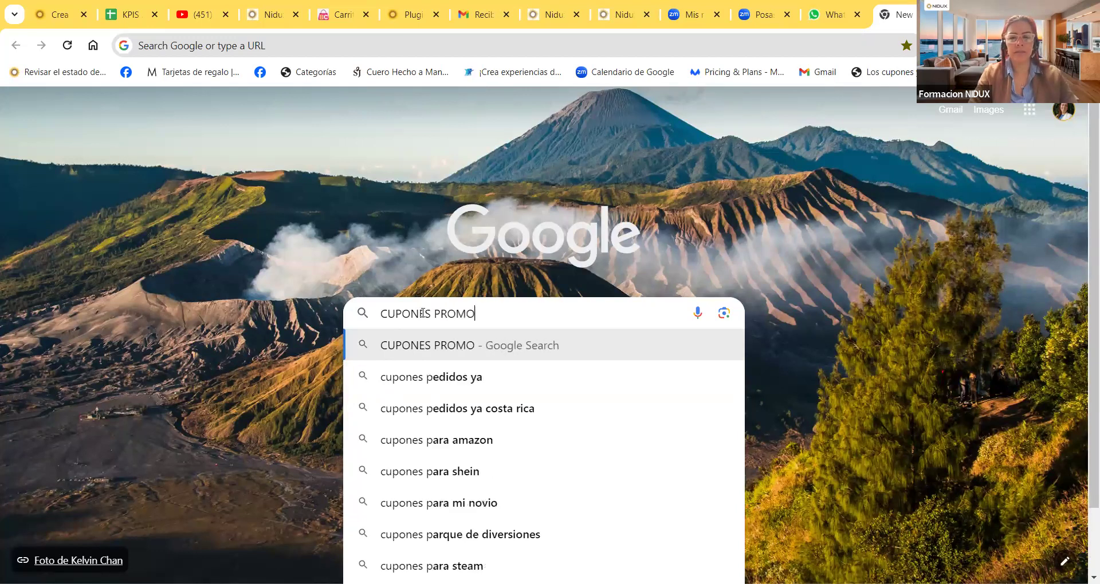
type("CIONALES TIENDA VIRTUAL")
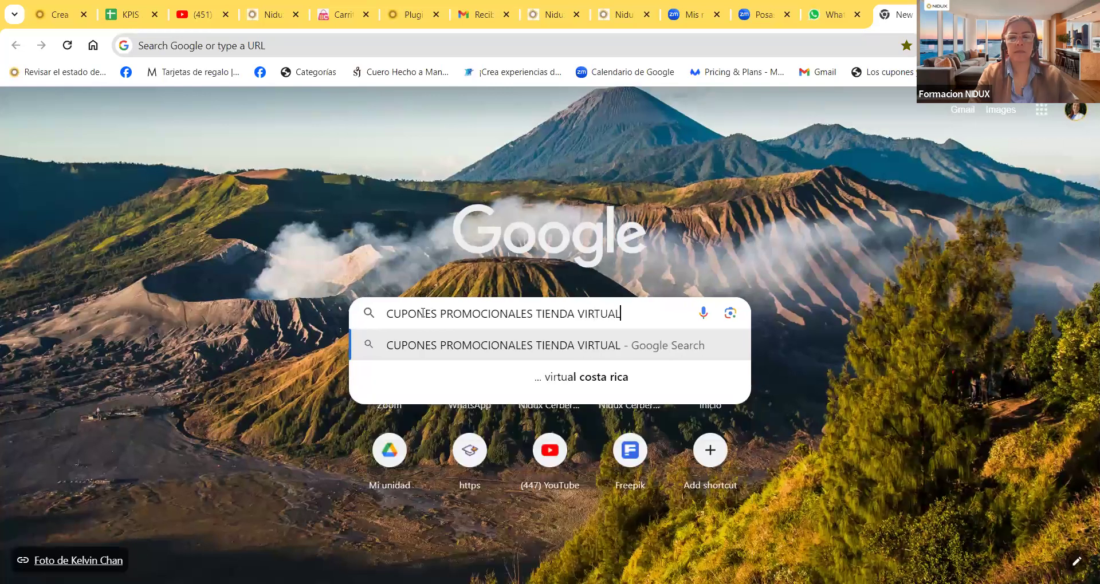
key("Return")
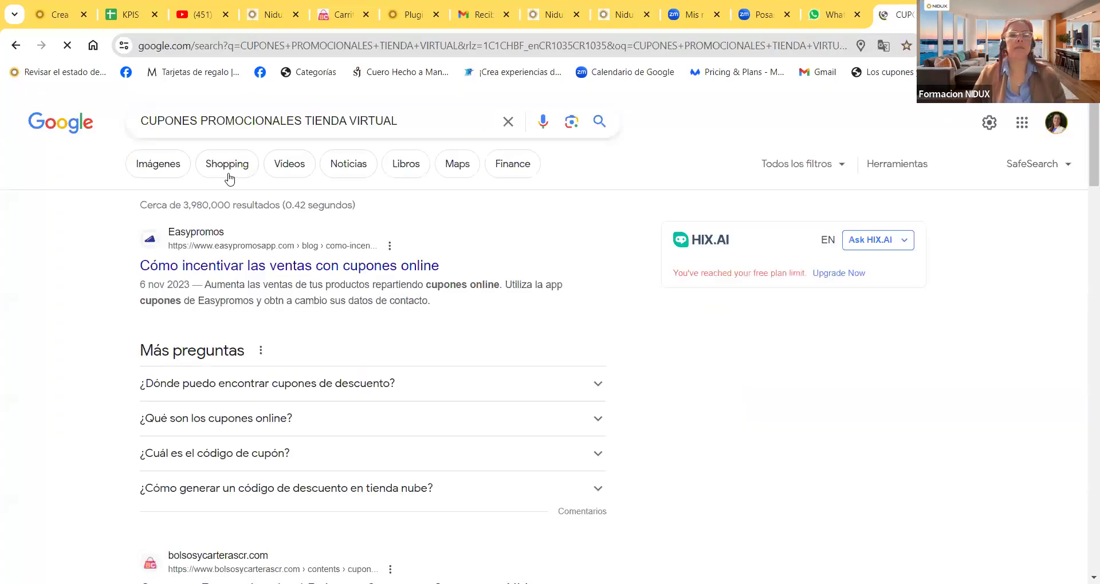
left_click(166, 168)
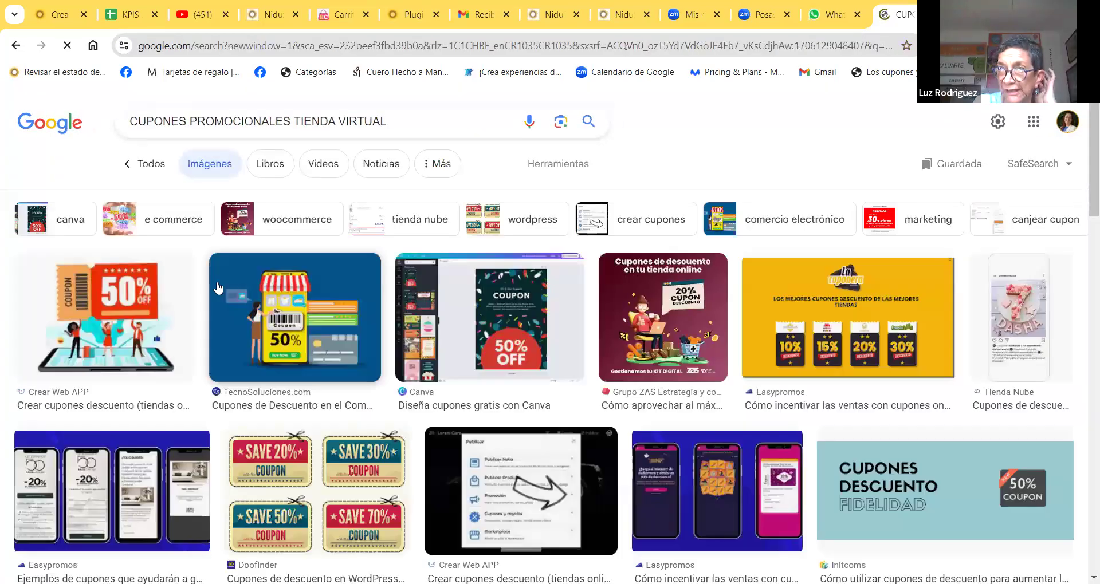
scroll(316, 309, "down", 3)
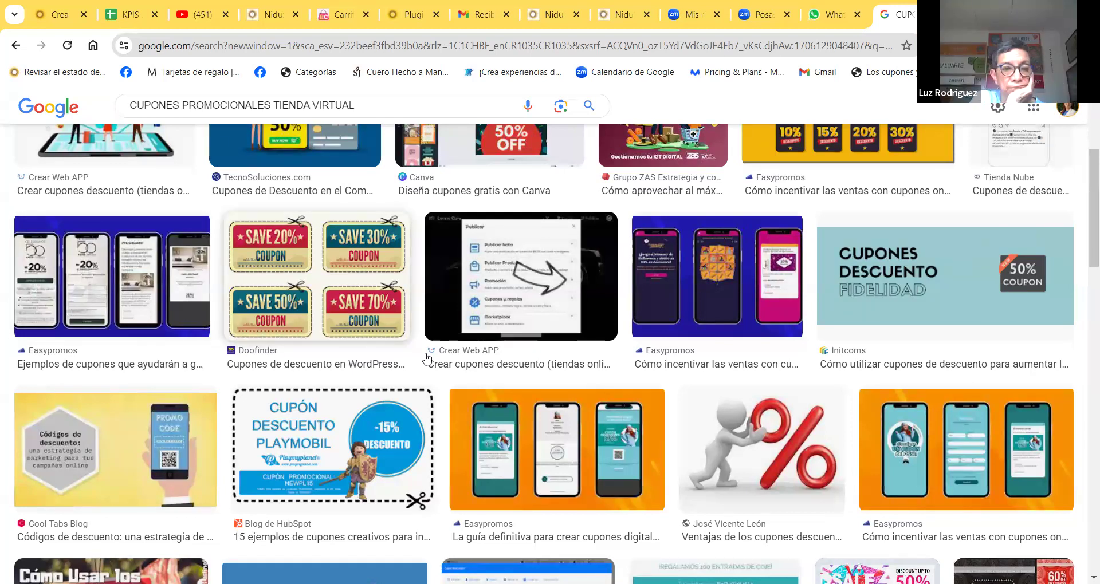
scroll(426, 359, "down", 9)
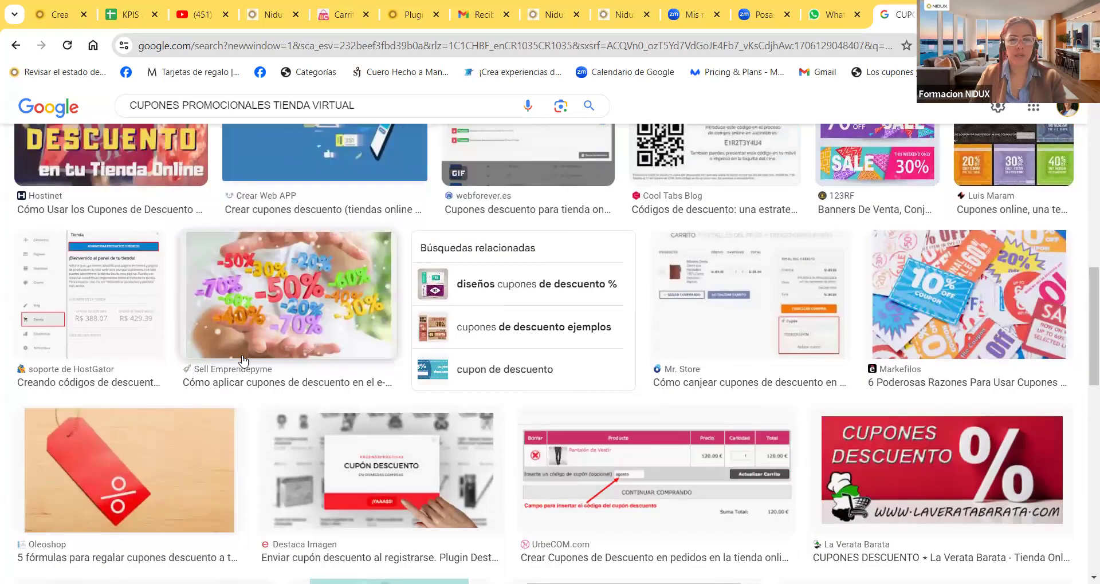
Open the 'diseños cupones de descuento %' image results and preview the Canva coupon design
left_click(509, 290)
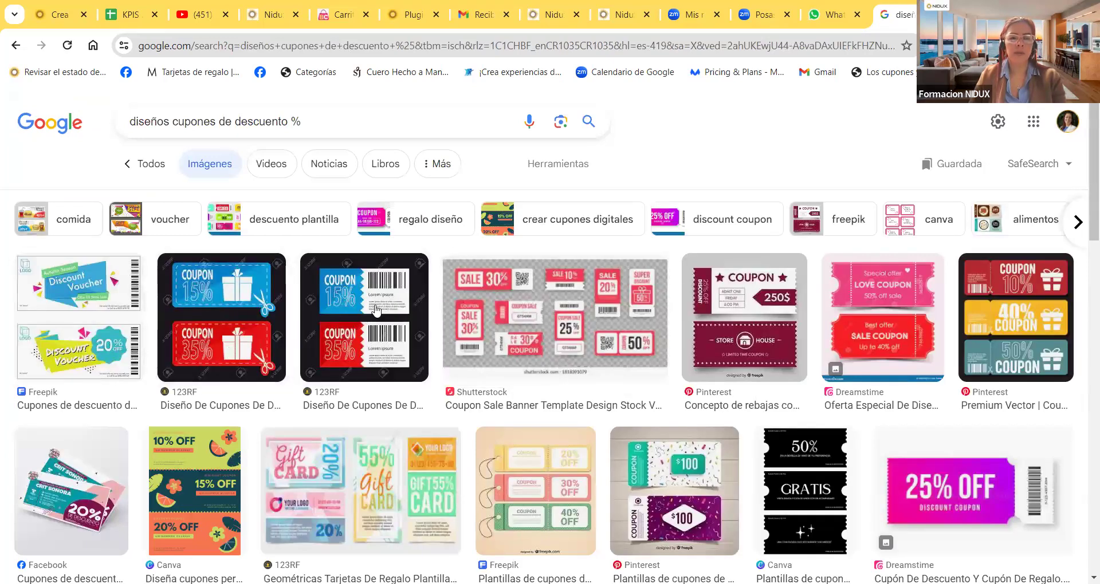
scroll(401, 312, "down", 3)
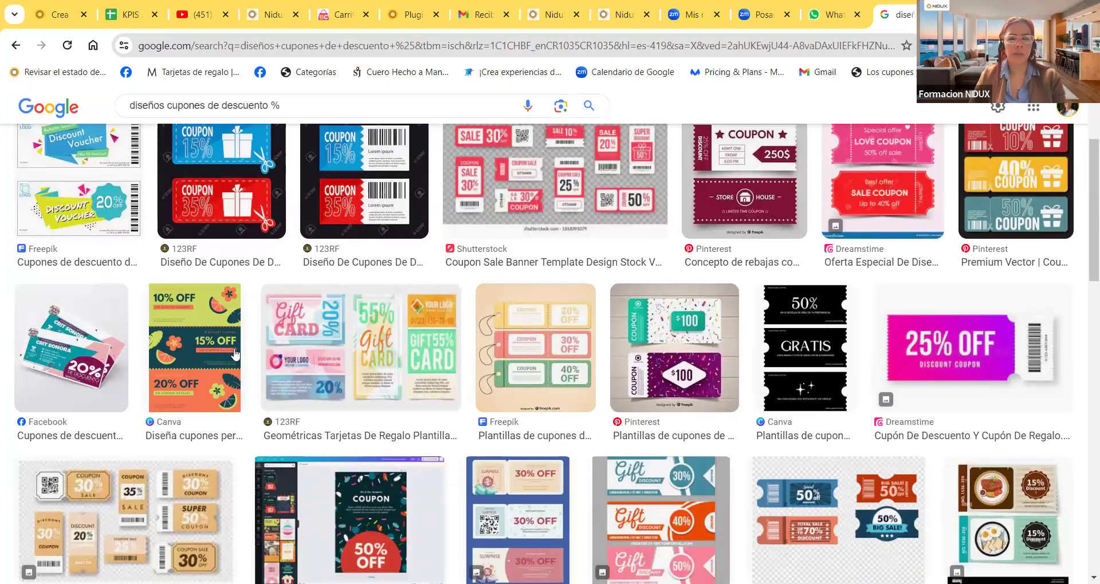
scroll(235, 356, "down", 1)
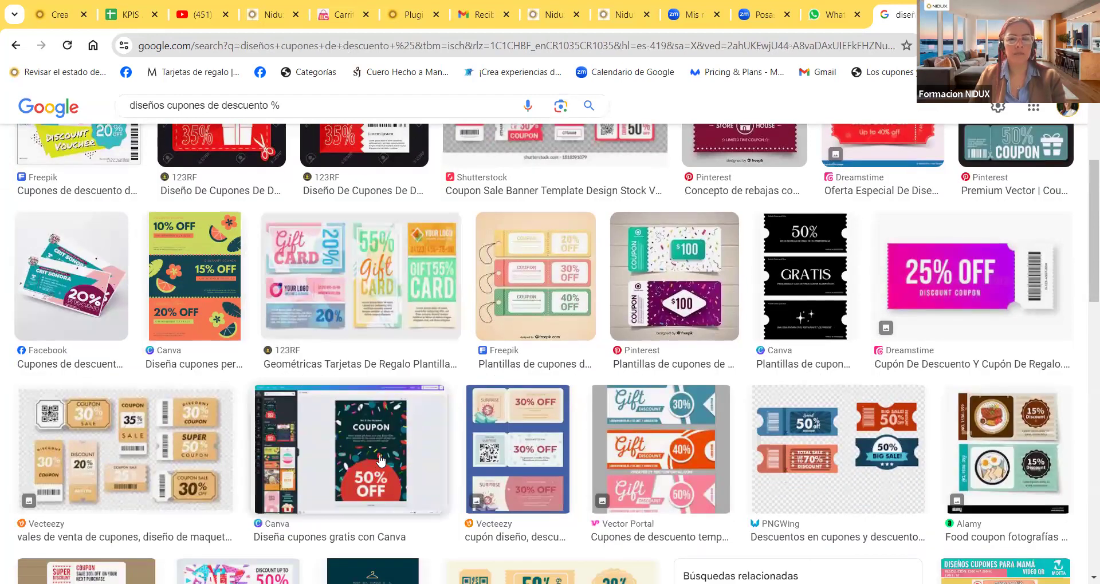
left_click(379, 460)
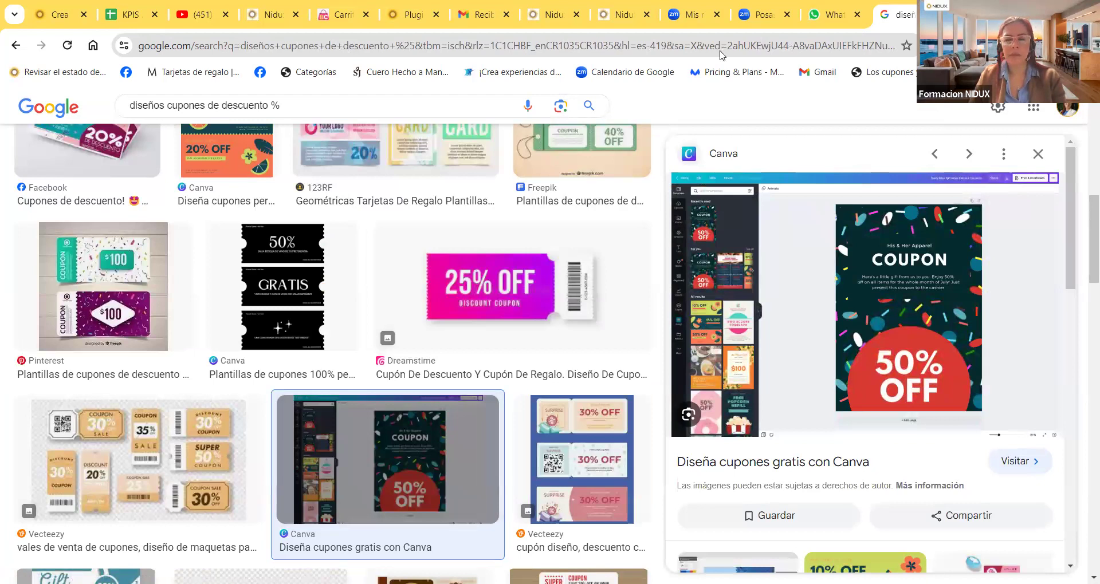
left_click_drag(281, 105, 96, 102)
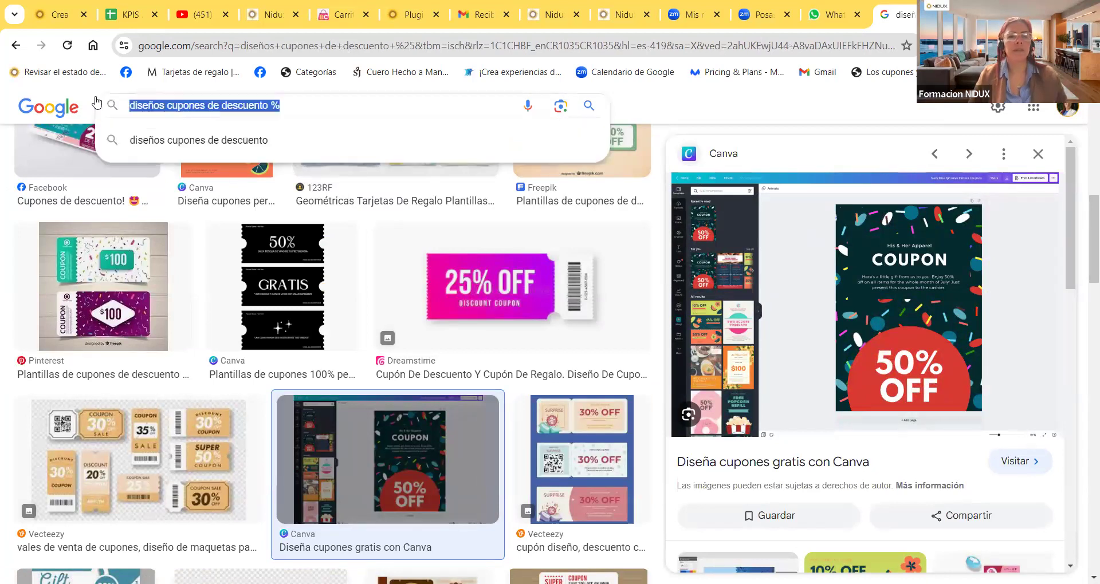
Search images for 'sale offers san valentine' and preview the Valentine's OFFER 50% template
type("sale of")
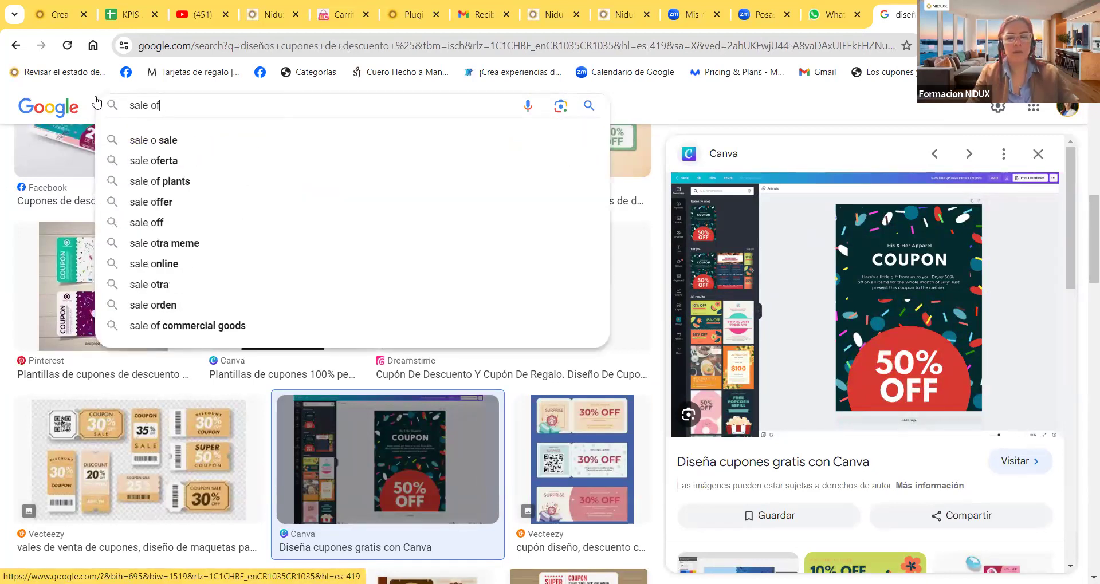
type("fers san valentine")
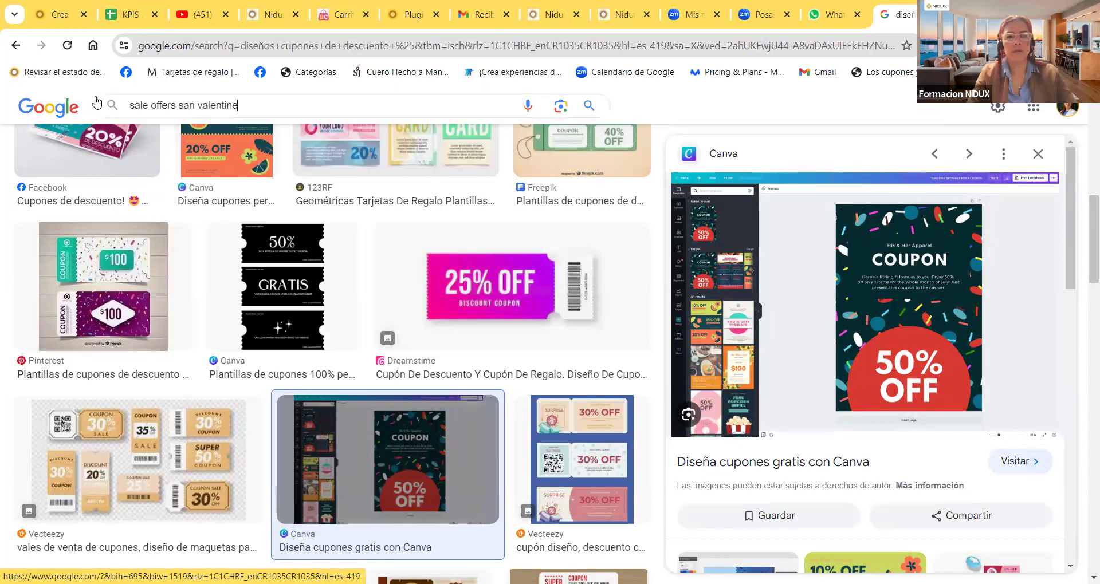
key("Return")
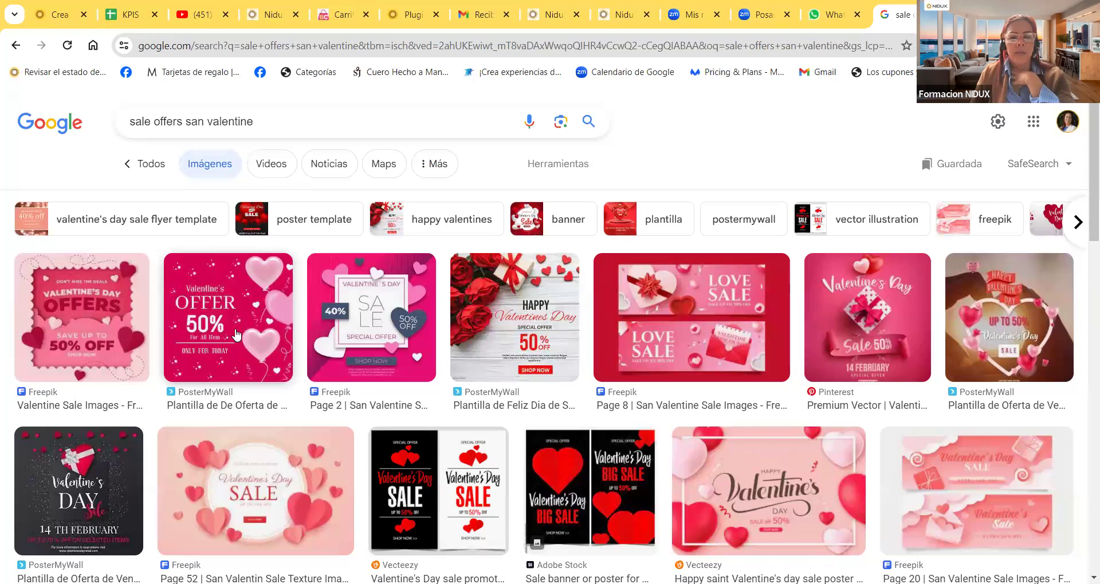
left_click(236, 335)
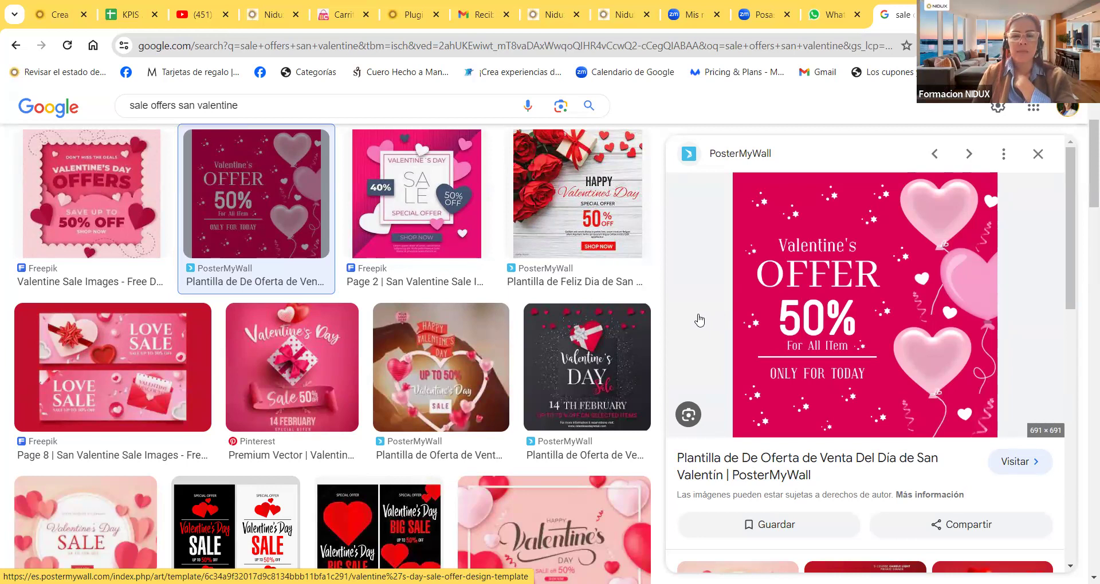
Preview the Pinterest Valentine's sale image, then return to the cart showing the 5000corazones ₡5,000 discount
scroll(172, 372, "down", 2)
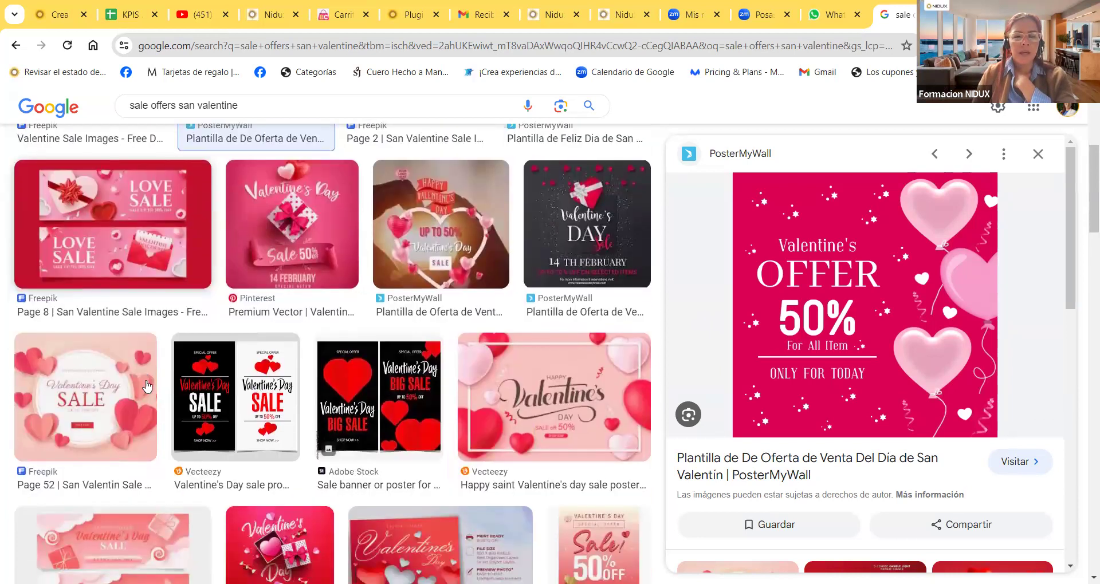
left_click(281, 227)
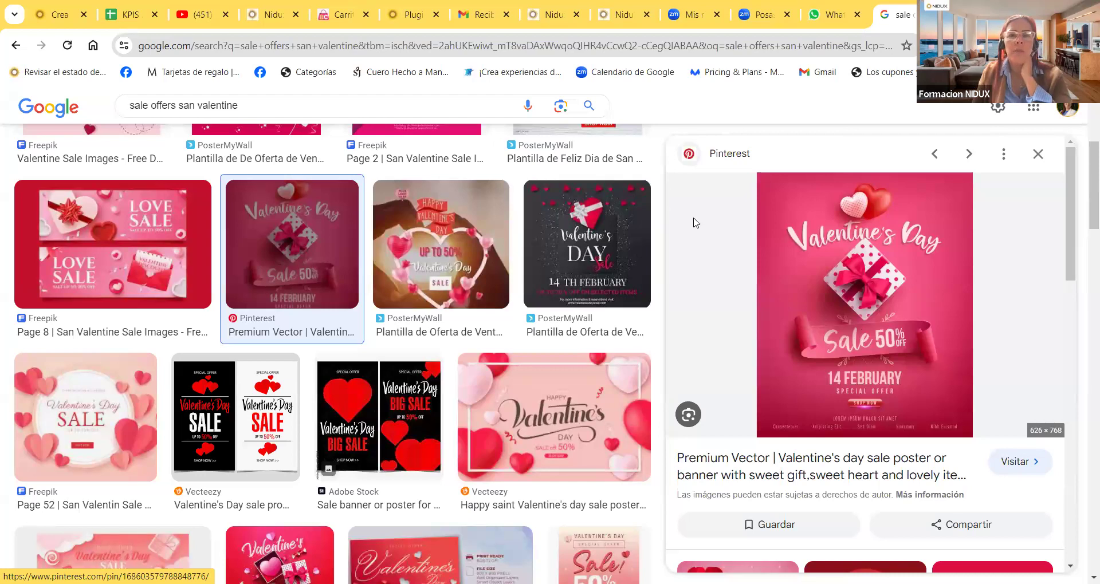
left_click(407, 7)
left_click(320, 20)
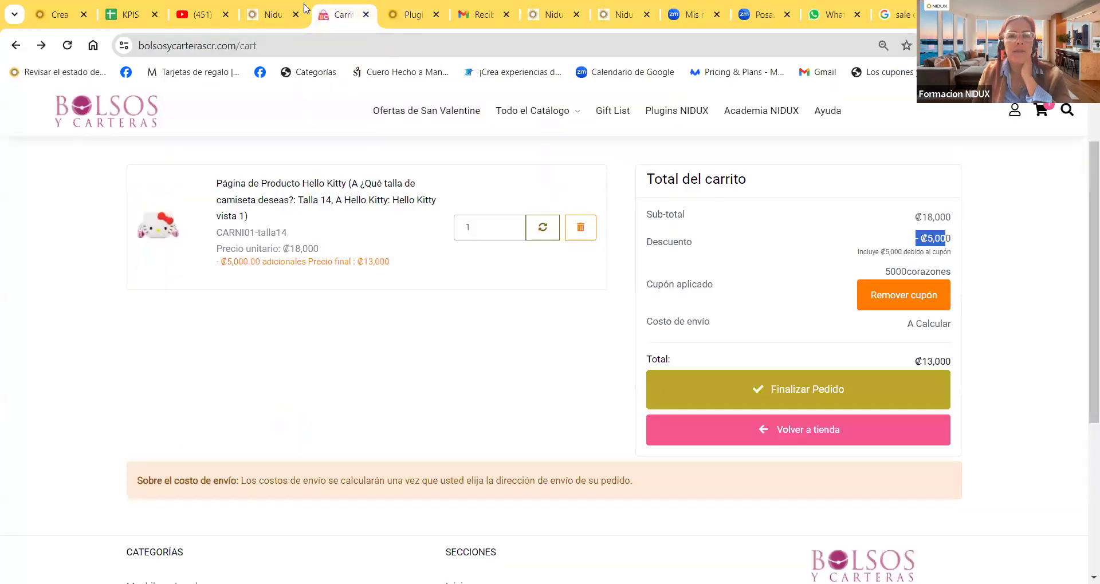
Switch to the Nidux admin and open Catálogo > Productos
left_click(306, 8)
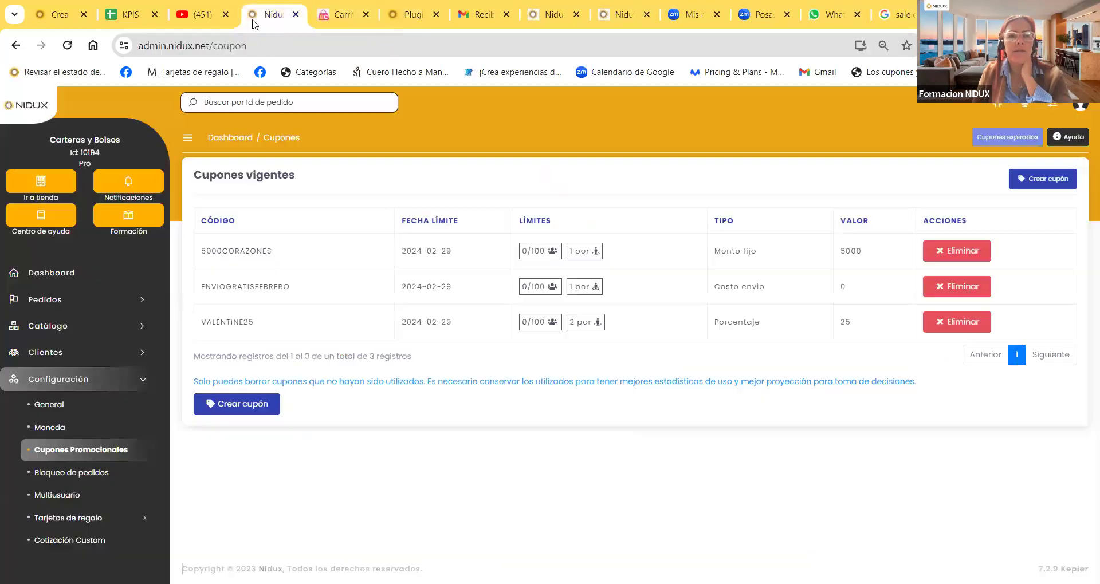
left_click(90, 324)
left_click(60, 453)
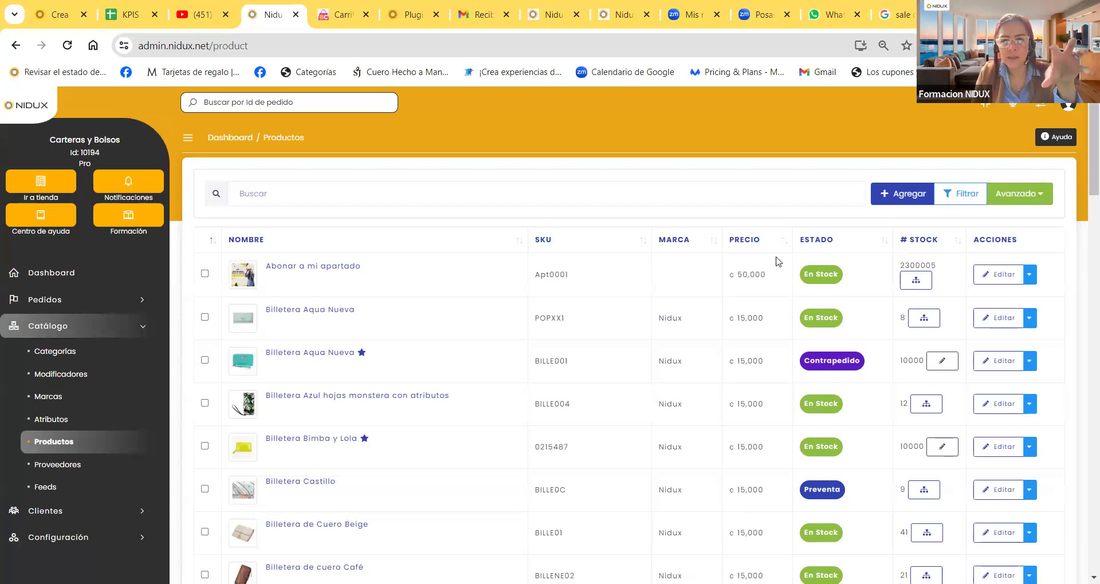
Edit the Abonar a mi apartado product and enter a 50 simple discount
left_click(1001, 278)
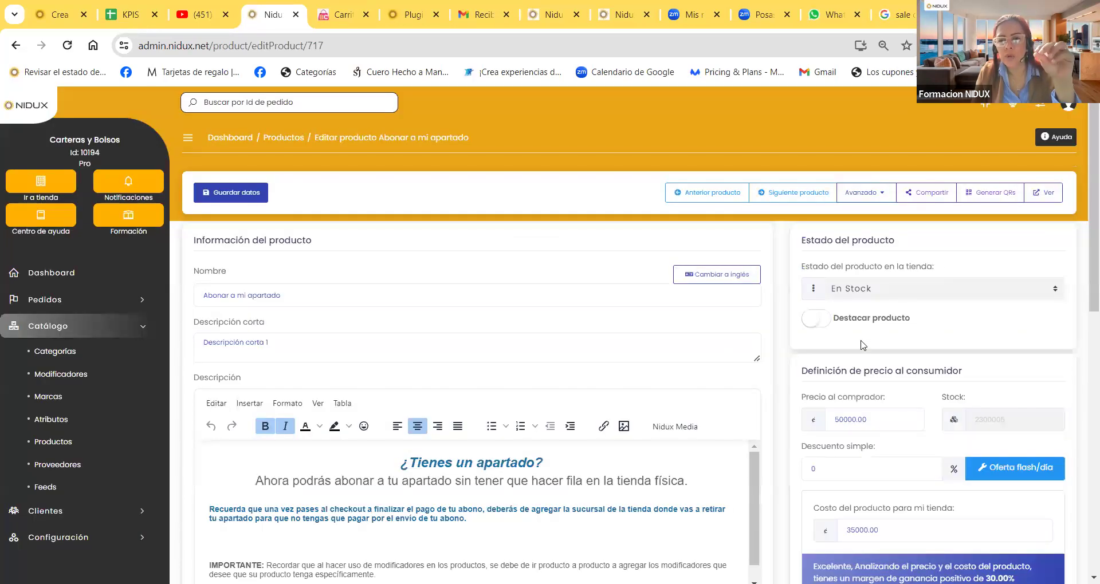
scroll(915, 438, "down", 1)
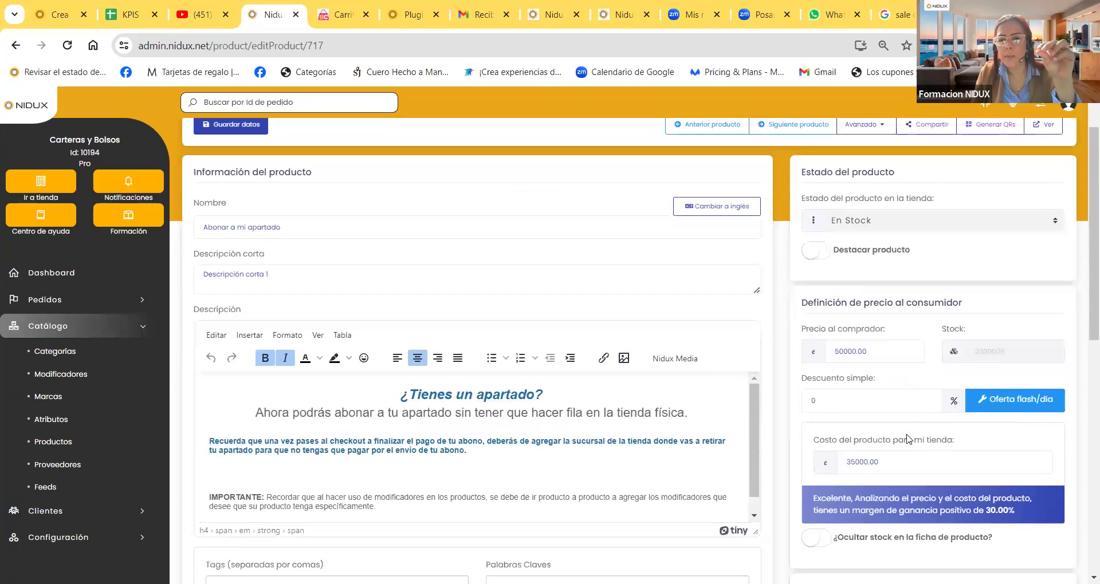
left_click_drag(840, 398, 784, 401)
type("50")
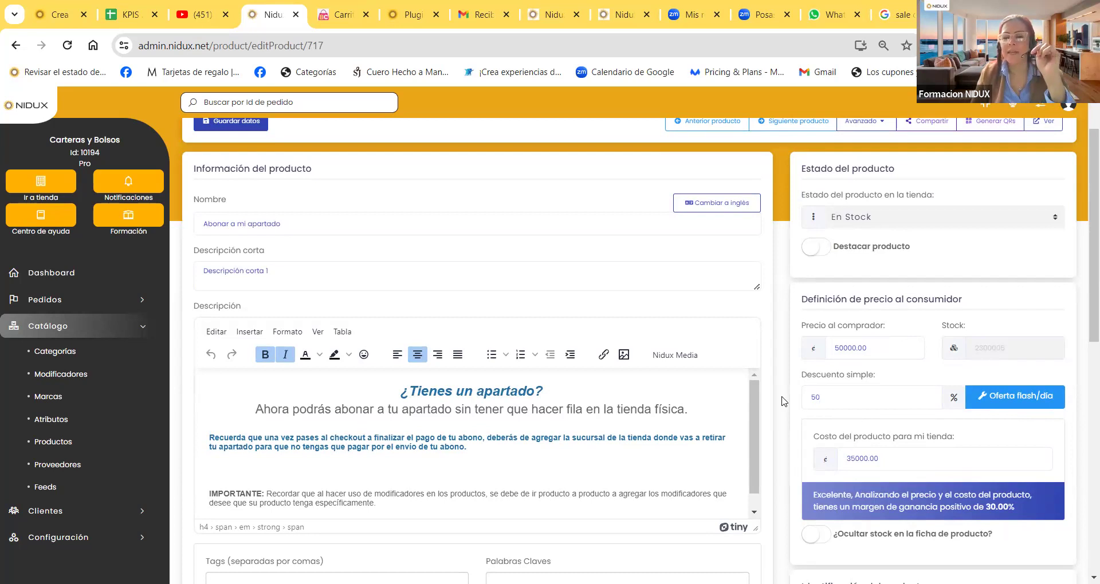
Reset the simple discount to 0 and go back to the Valentine image search
double_click(815, 397)
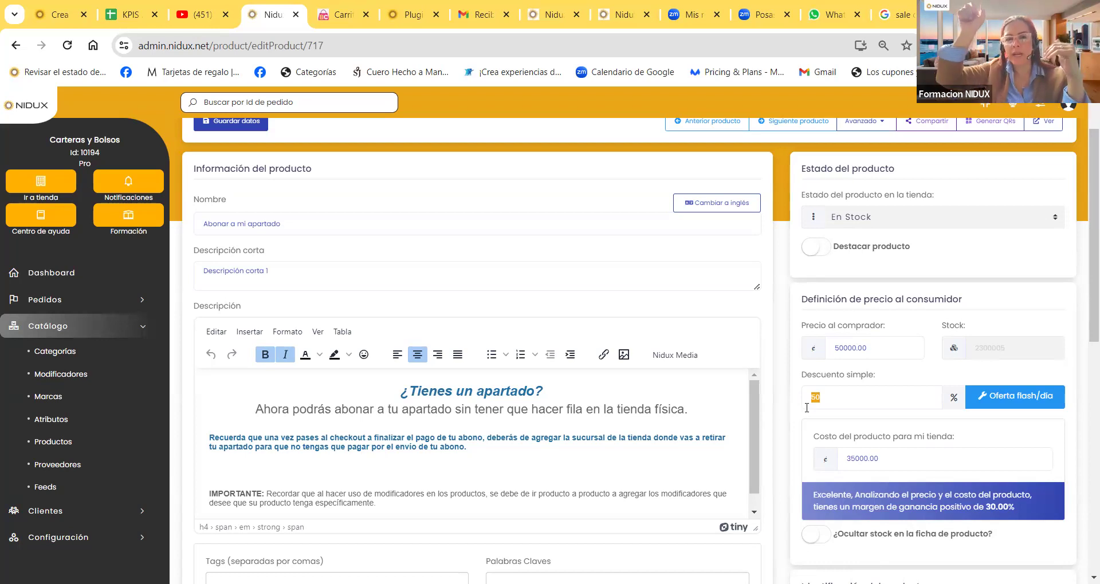
left_click(836, 404)
left_click_drag(837, 404, 748, 402)
type("0")
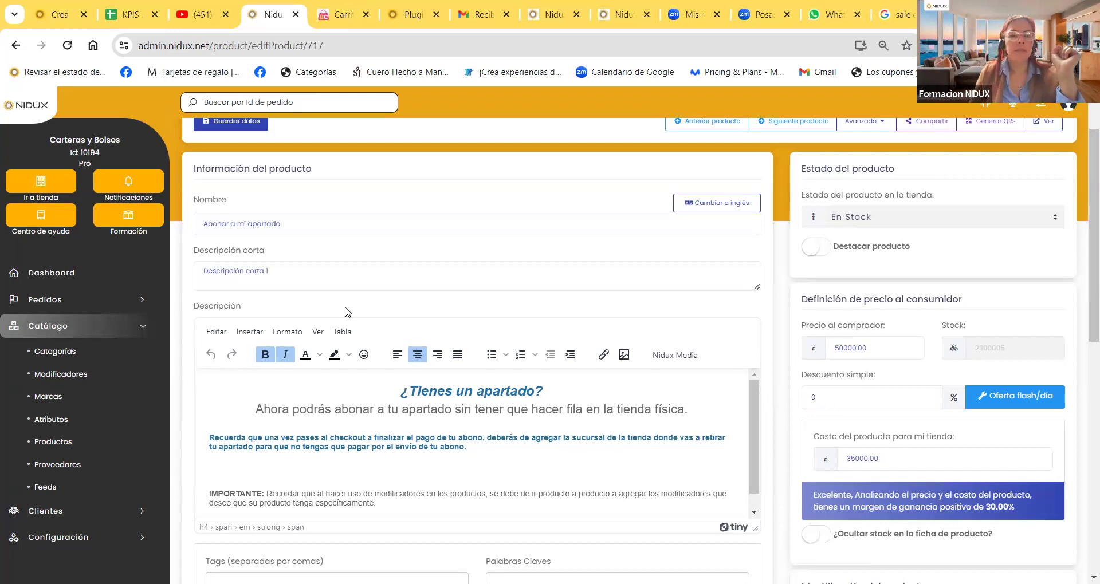
left_click(58, 326)
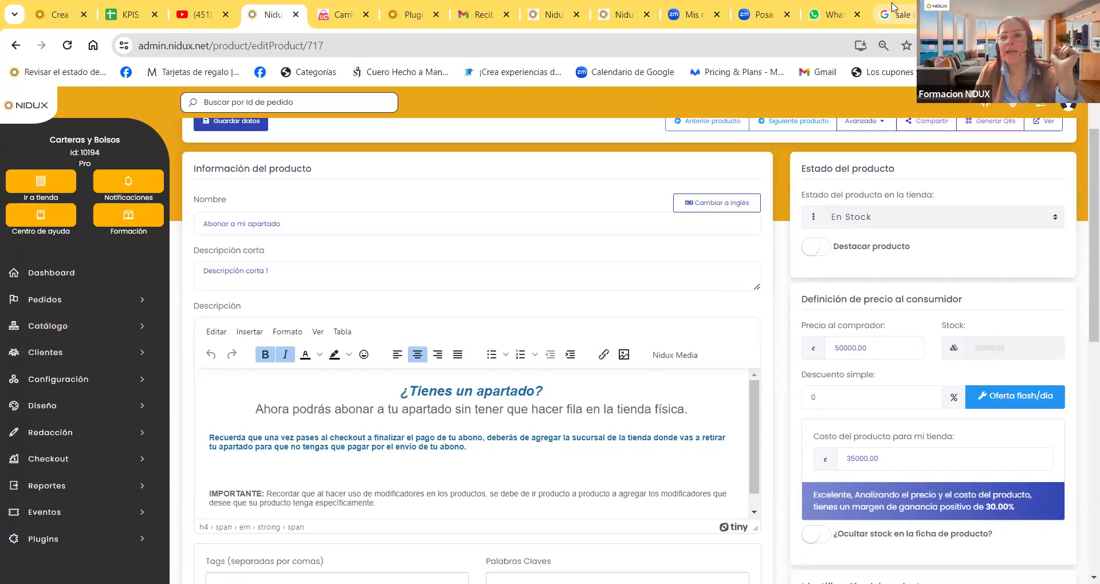
left_click(892, 12)
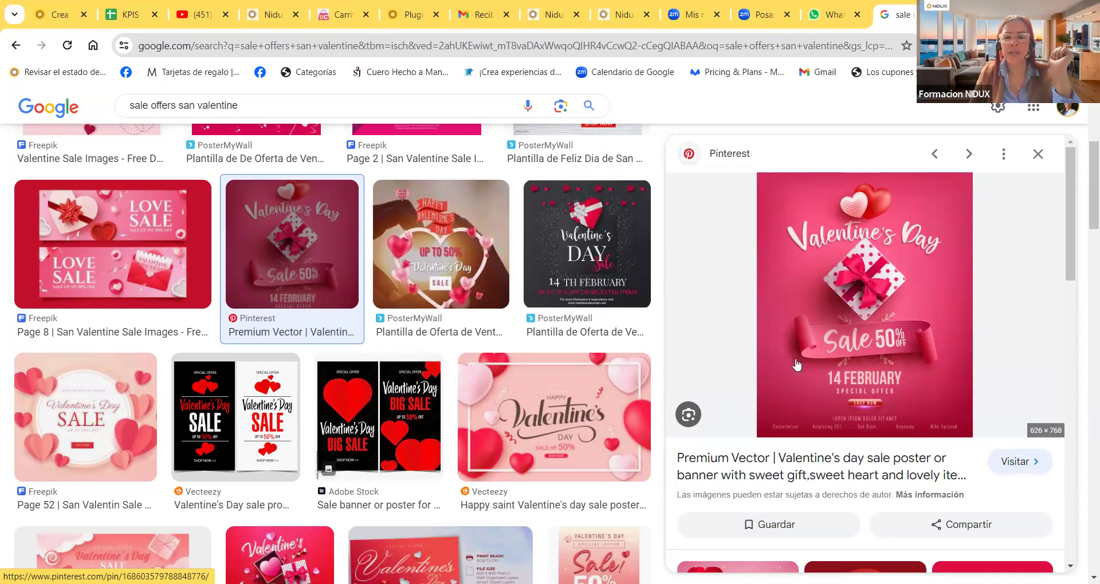
Preview the VectorStock, VistaCreate and Dreamstime 'Up to 70% off' Valentine's sale images
scroll(181, 359, "down", 3)
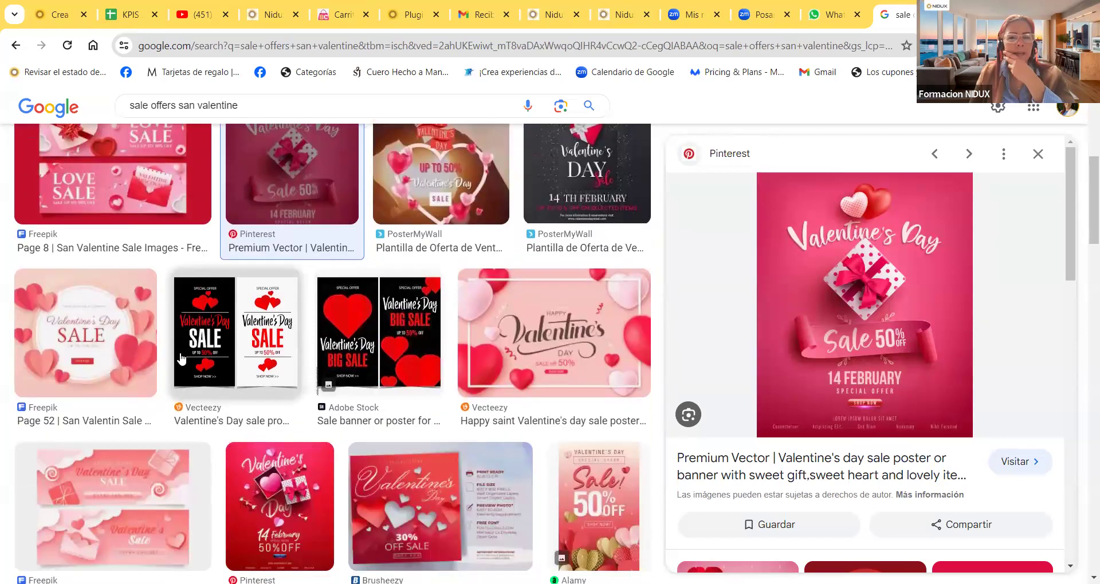
scroll(181, 360, "down", 4)
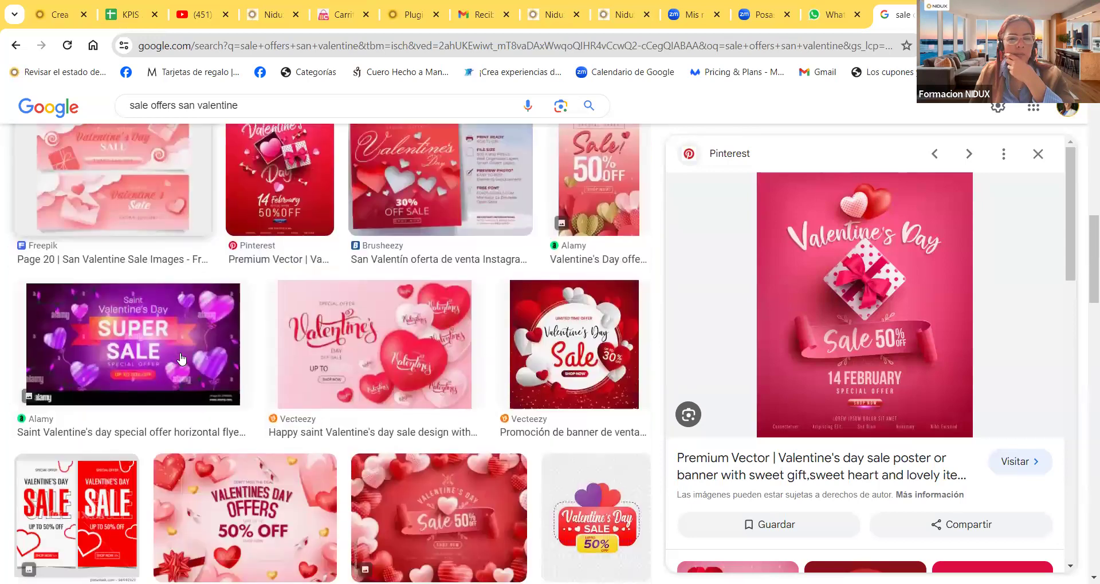
scroll(181, 359, "down", 1)
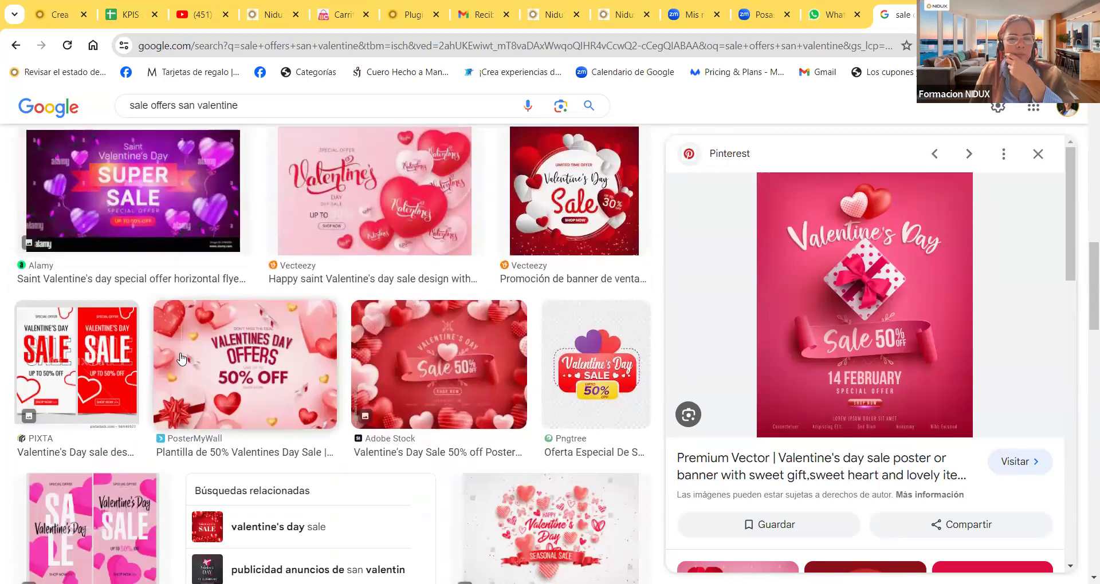
scroll(181, 359, "down", 3)
scroll(181, 359, "down", 1)
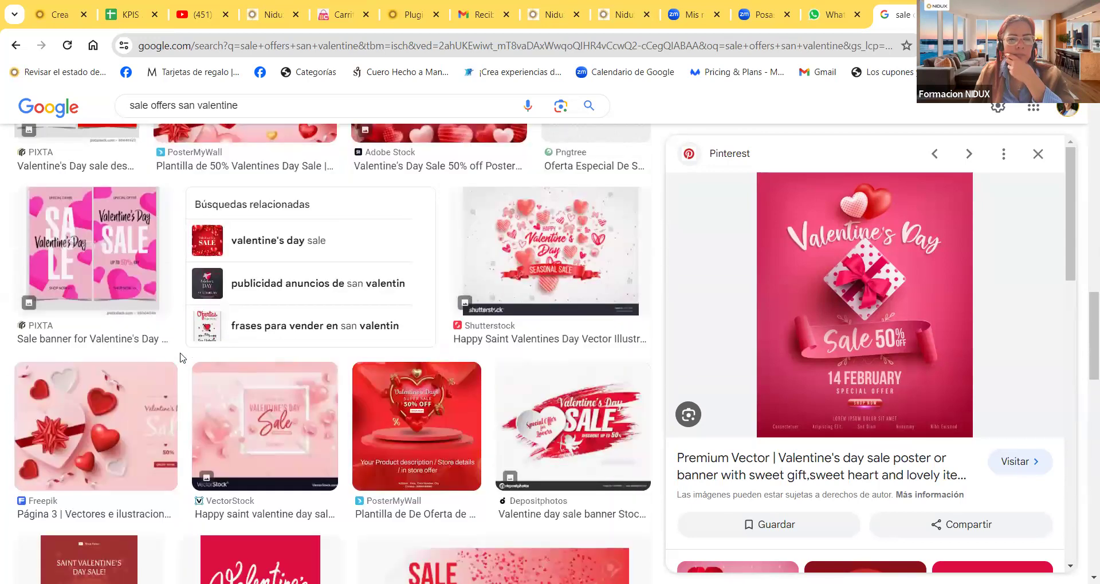
left_click(292, 401)
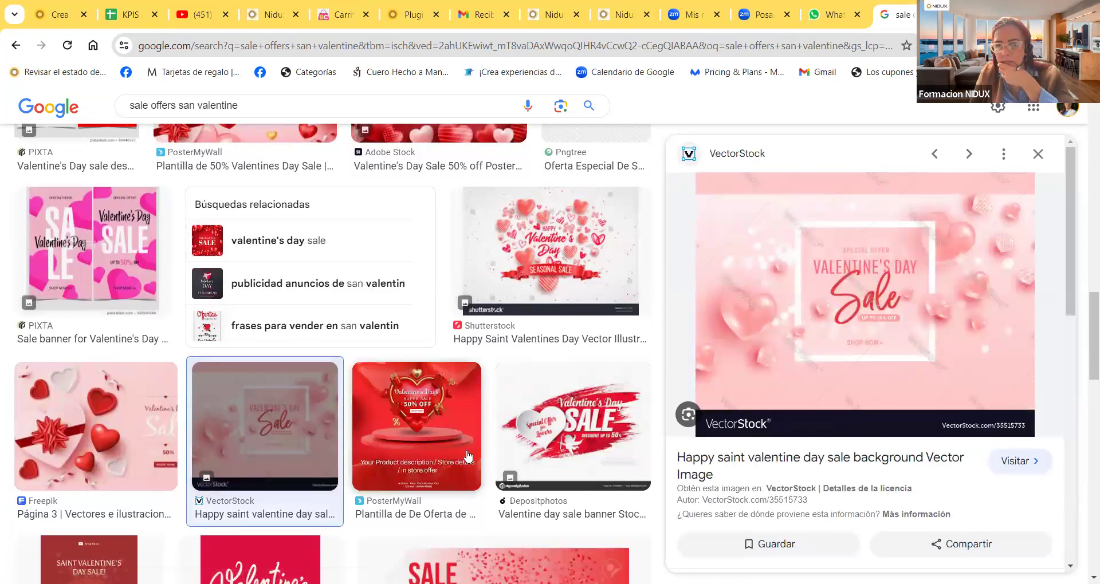
scroll(365, 451, "down", 2)
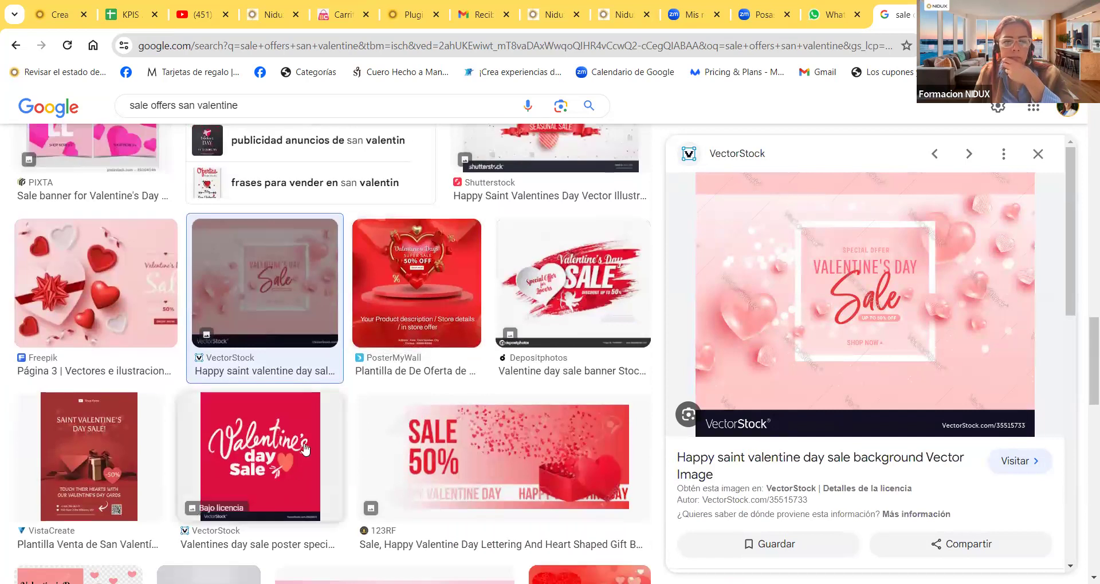
left_click(129, 447)
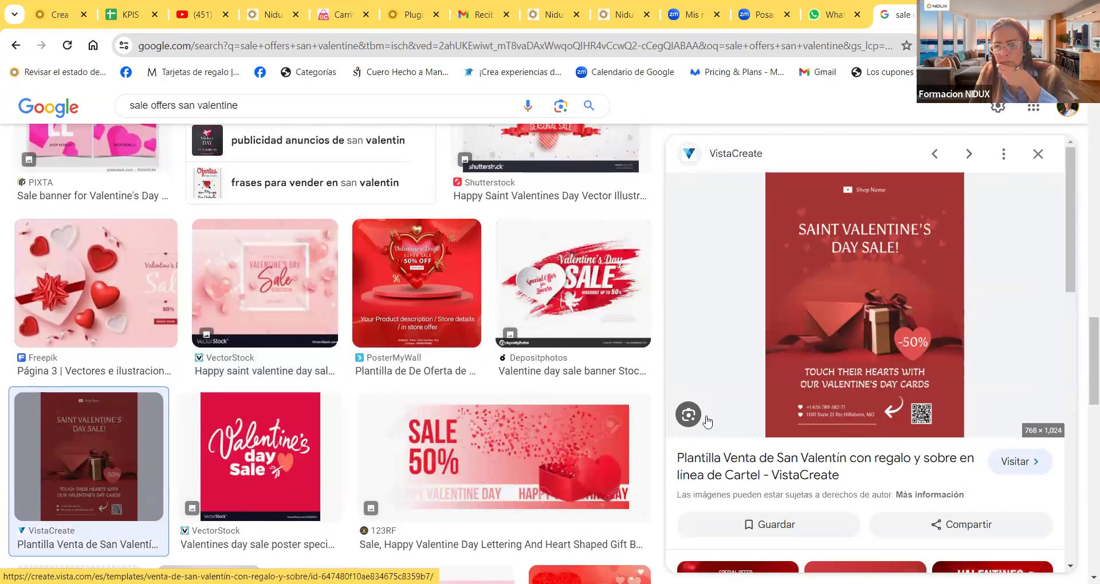
scroll(252, 396, "down", 5)
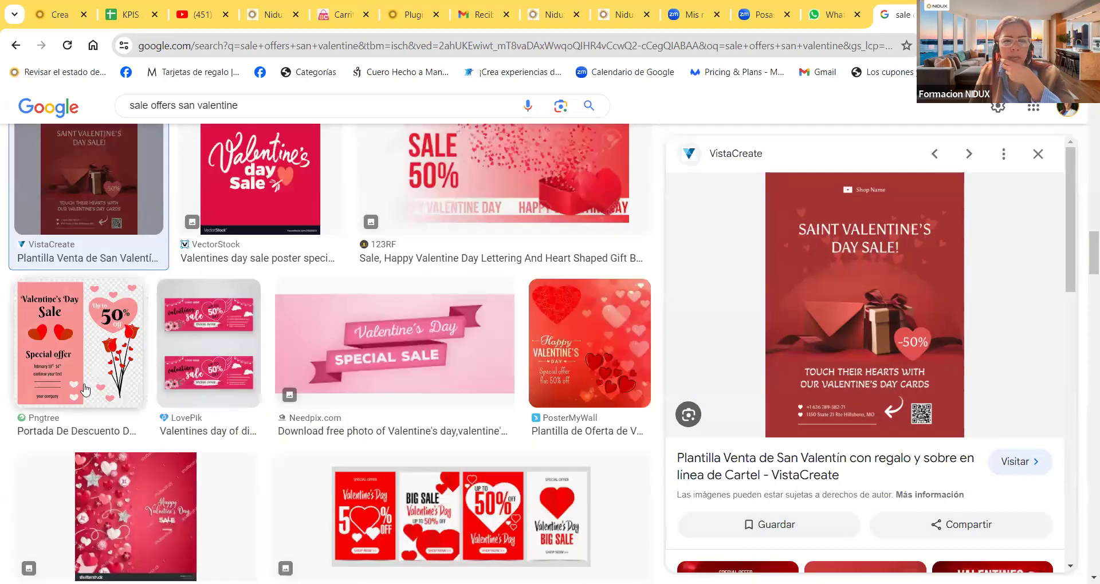
scroll(136, 425, "down", 6)
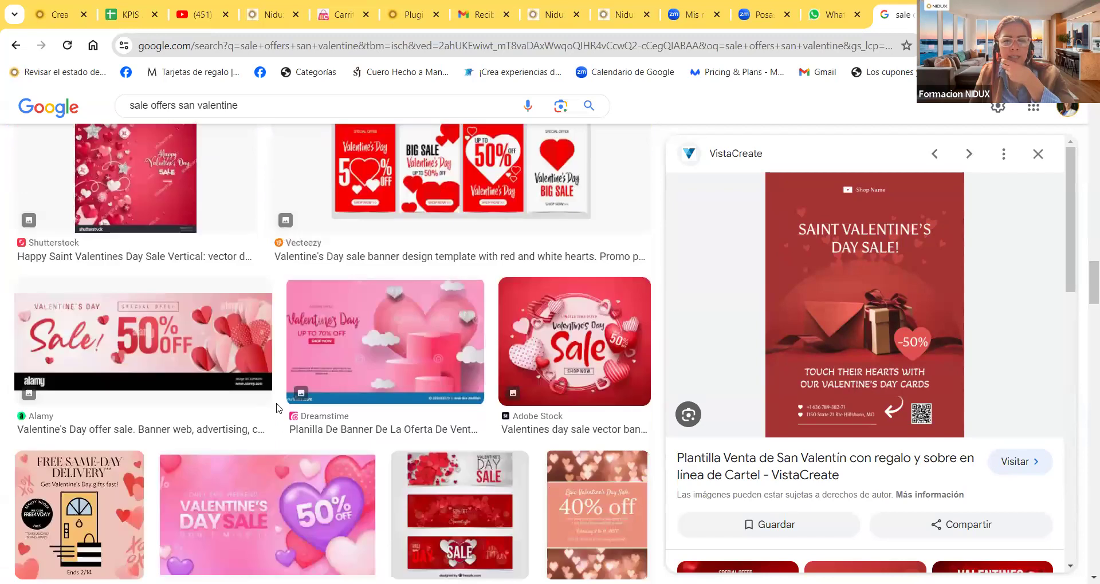
left_click(479, 361)
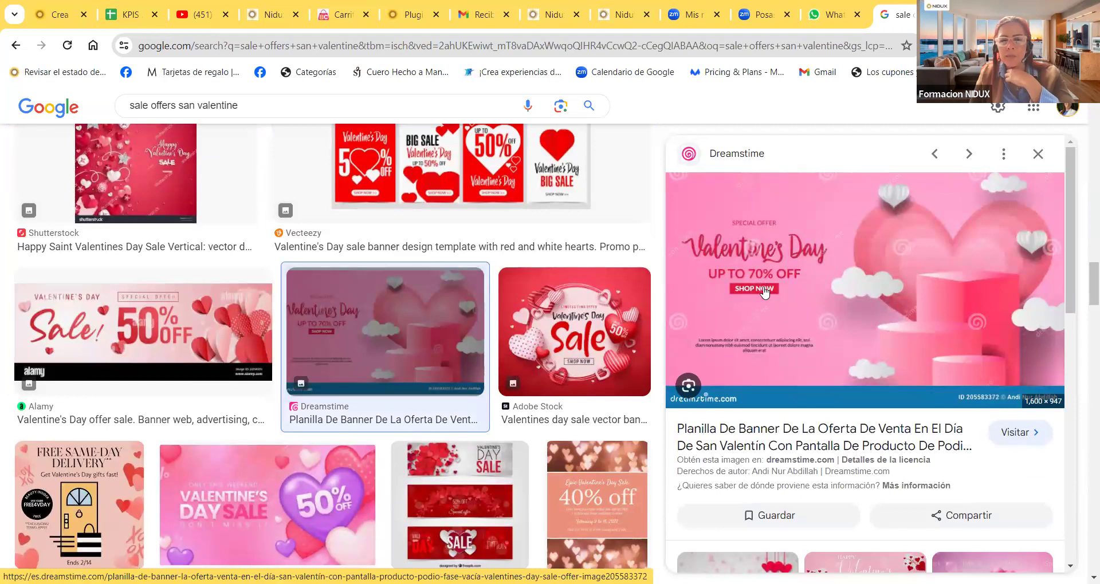
scroll(270, 442, "down", 3)
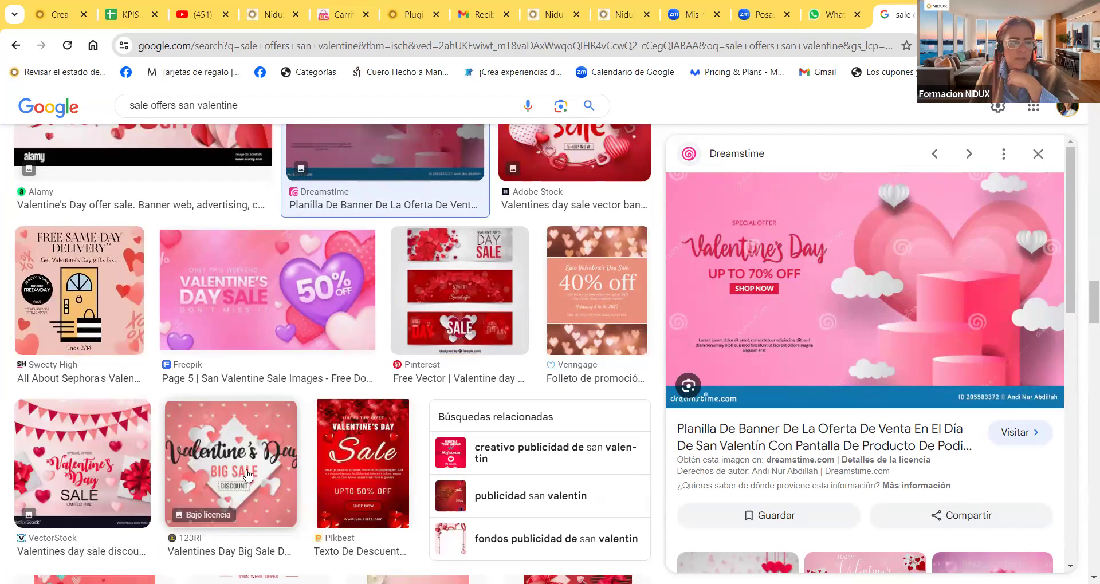
scroll(361, 461, "down", 5)
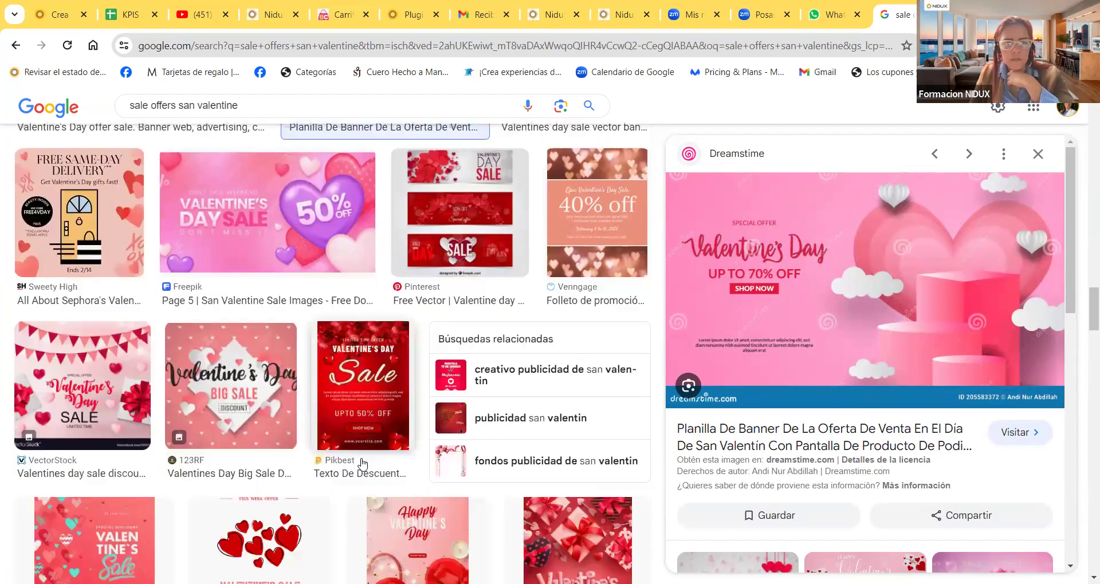
scroll(314, 404, "down", 3)
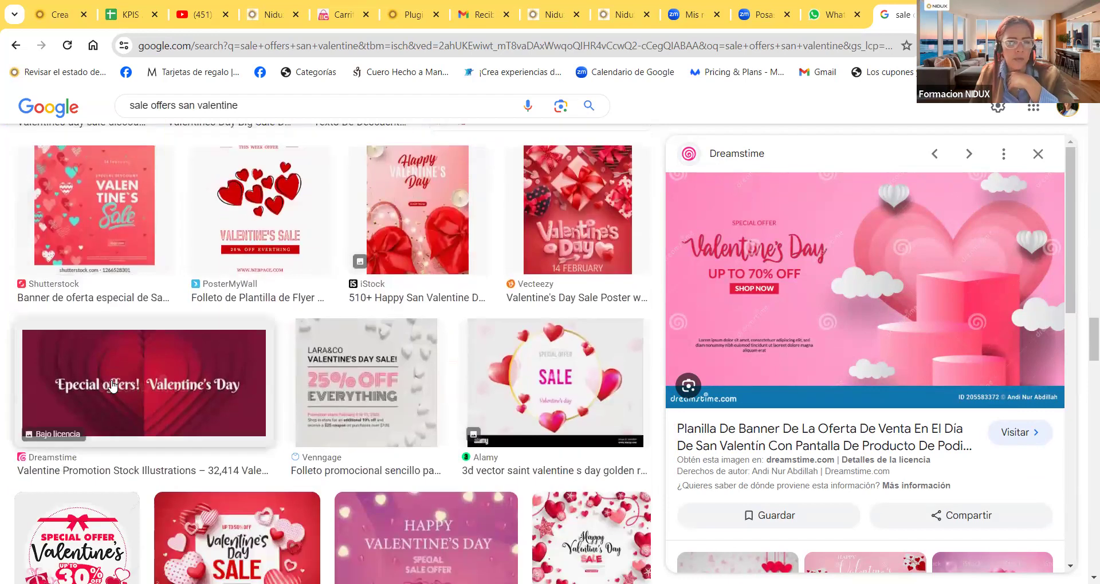
left_click(370, 389)
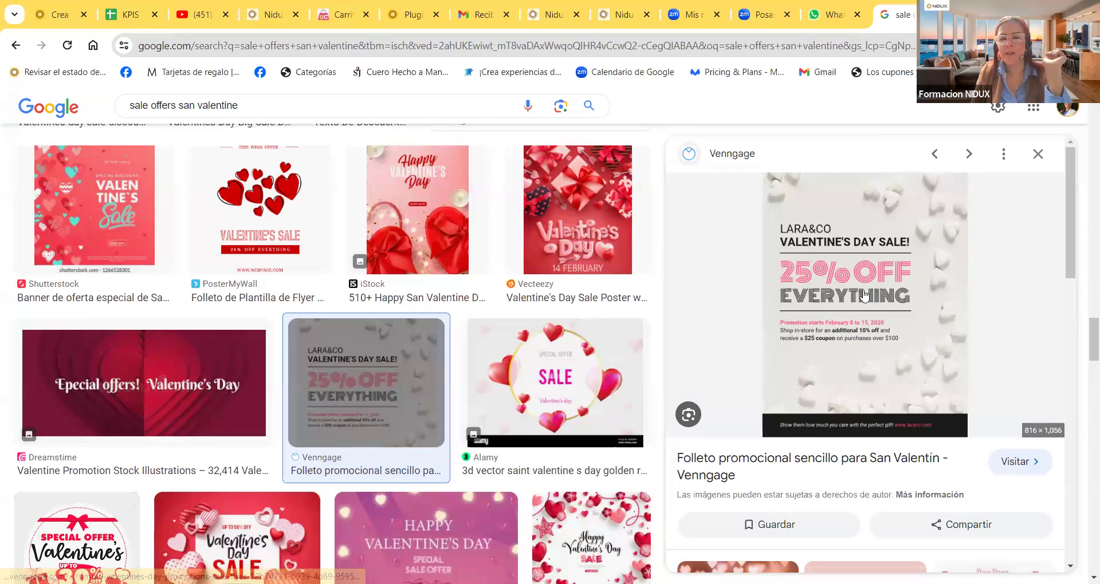
scroll(410, 312, "down", 4)
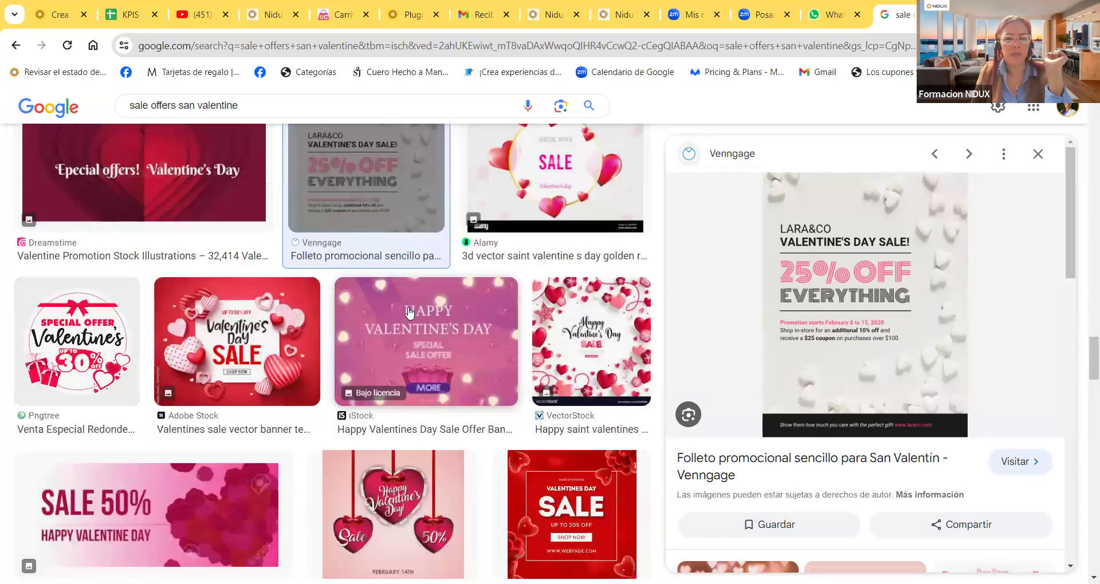
scroll(409, 312, "up", 10)
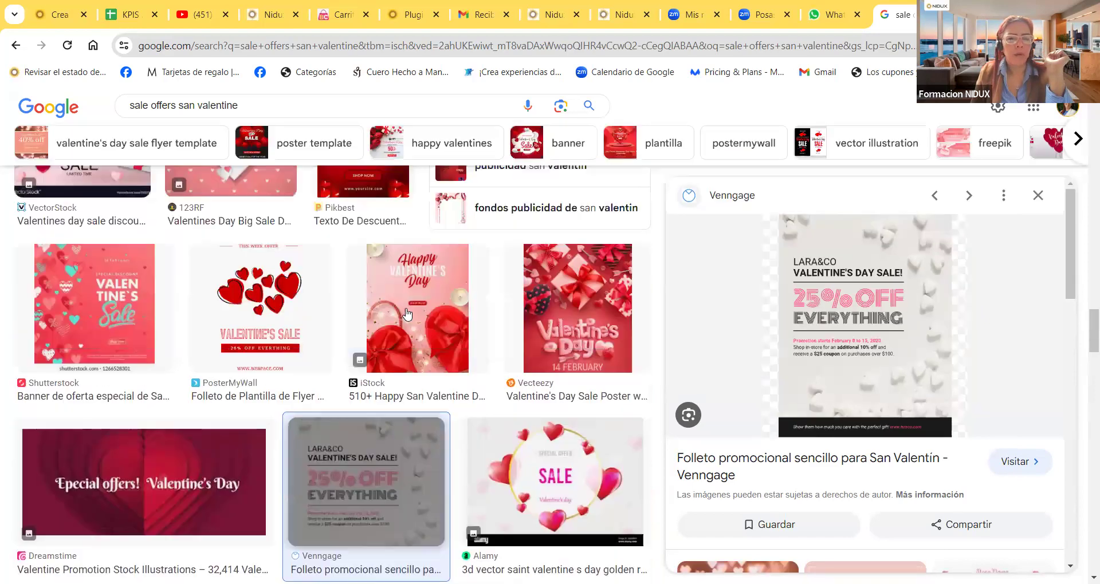
scroll(407, 314, "up", 12)
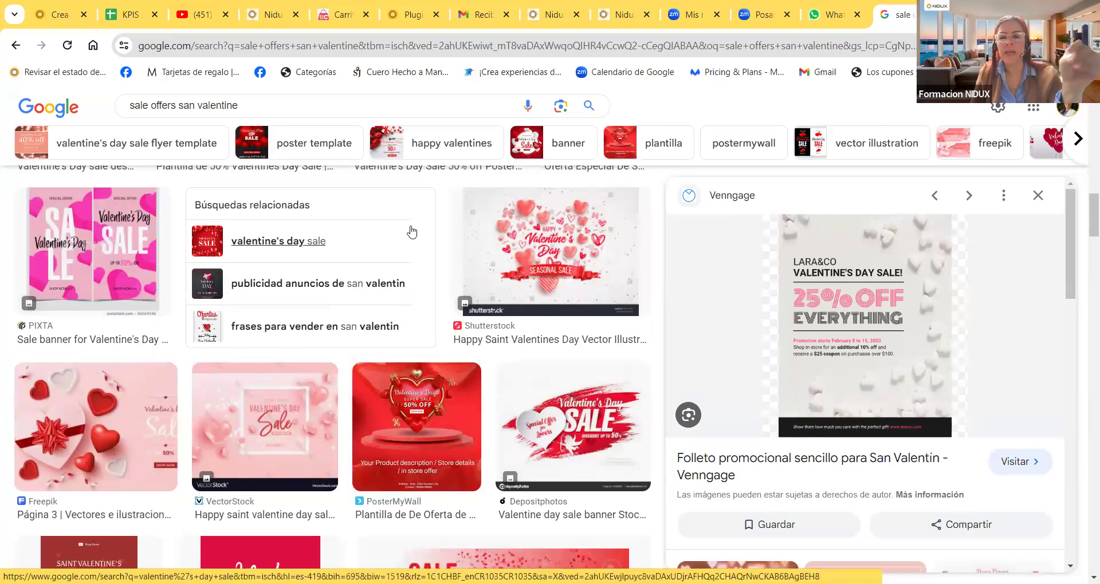
Switch to Nidux and open Configuración > Tarjetas de regalo > Configuración from the sidebar
left_click(270, 15)
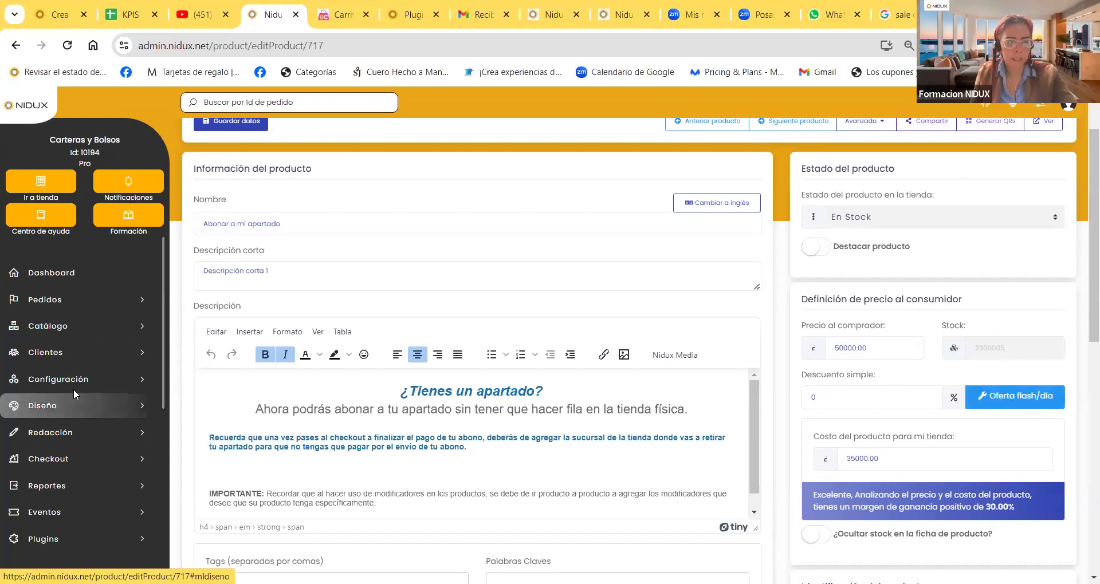
left_click(54, 386)
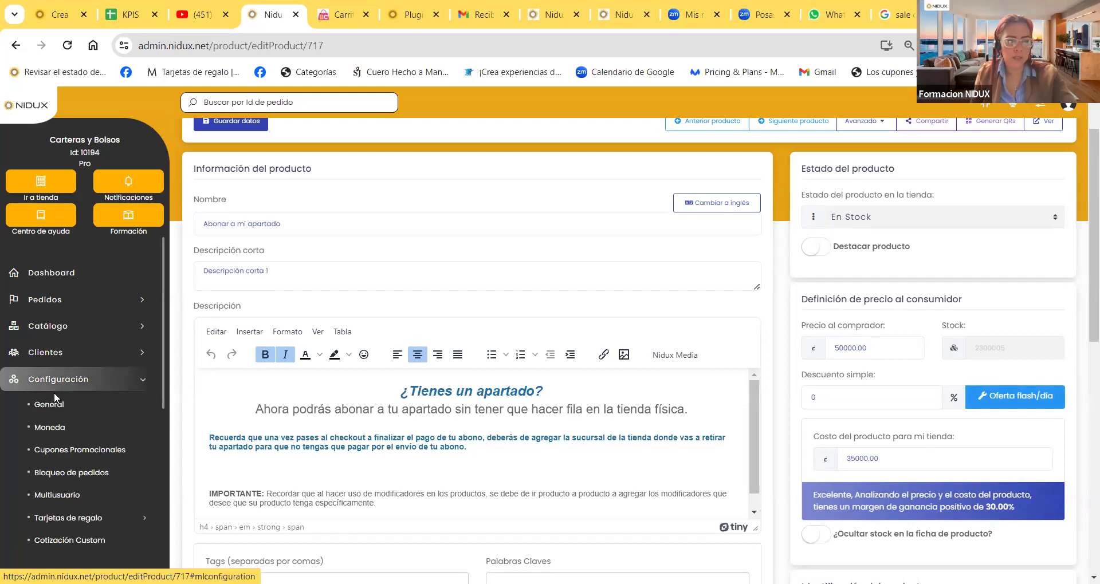
left_click(150, 512)
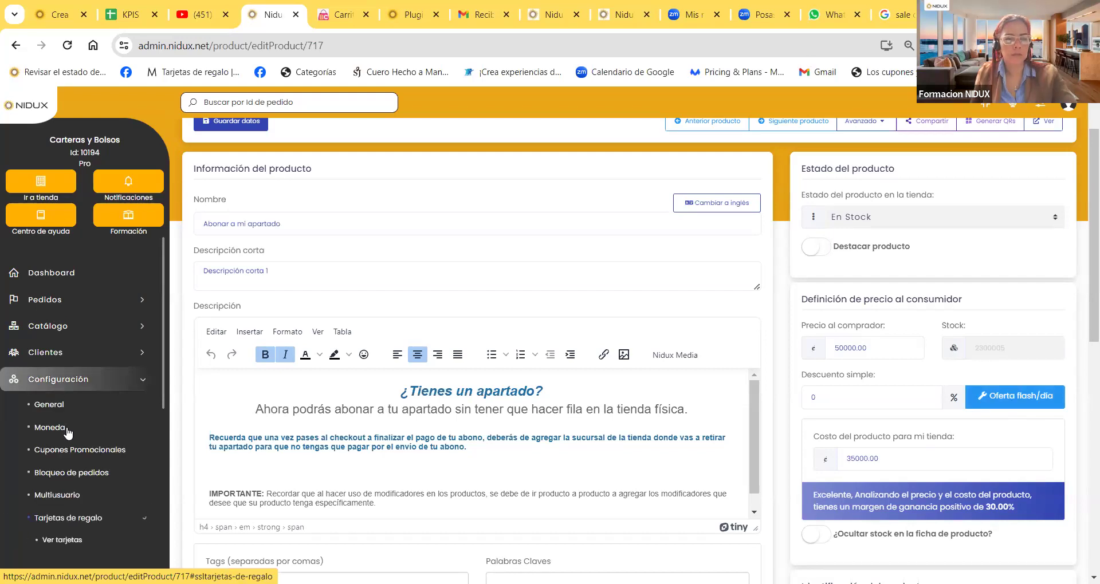
scroll(62, 487, "down", 1)
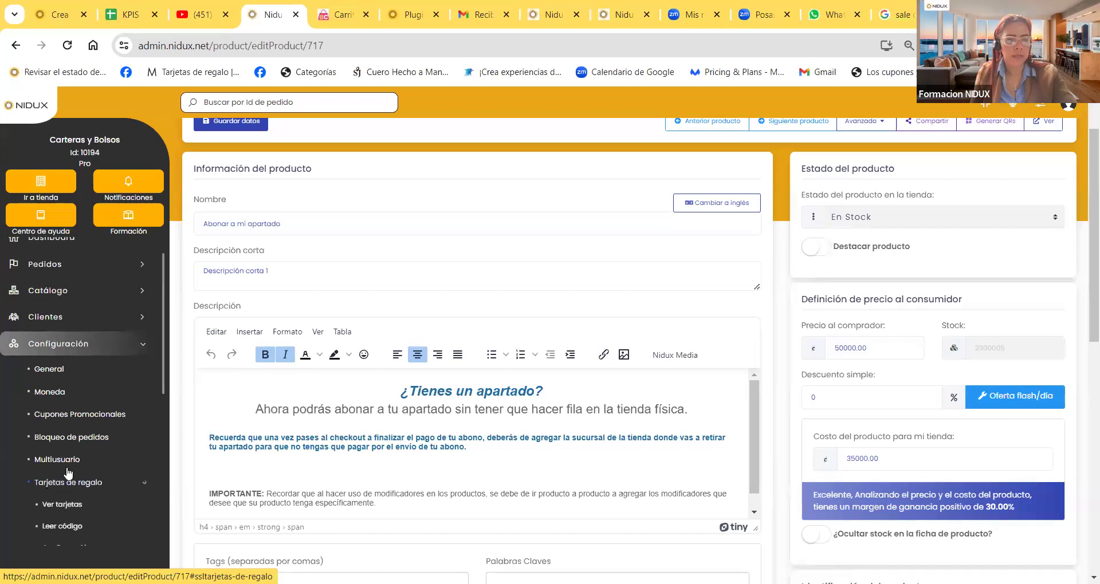
scroll(68, 474, "down", 2)
left_click(68, 476)
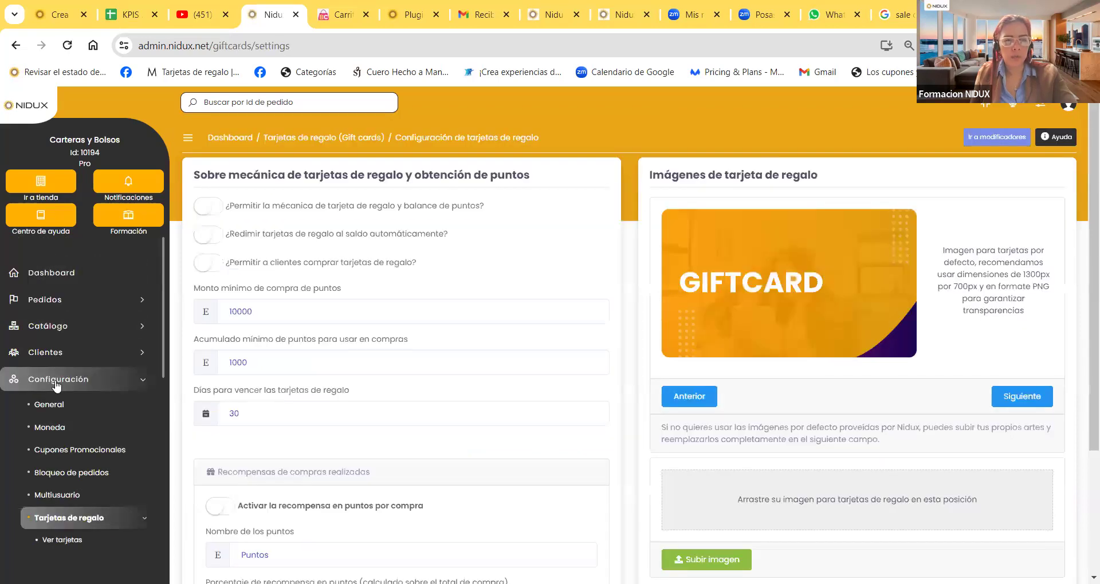
scroll(74, 311, "down", 2)
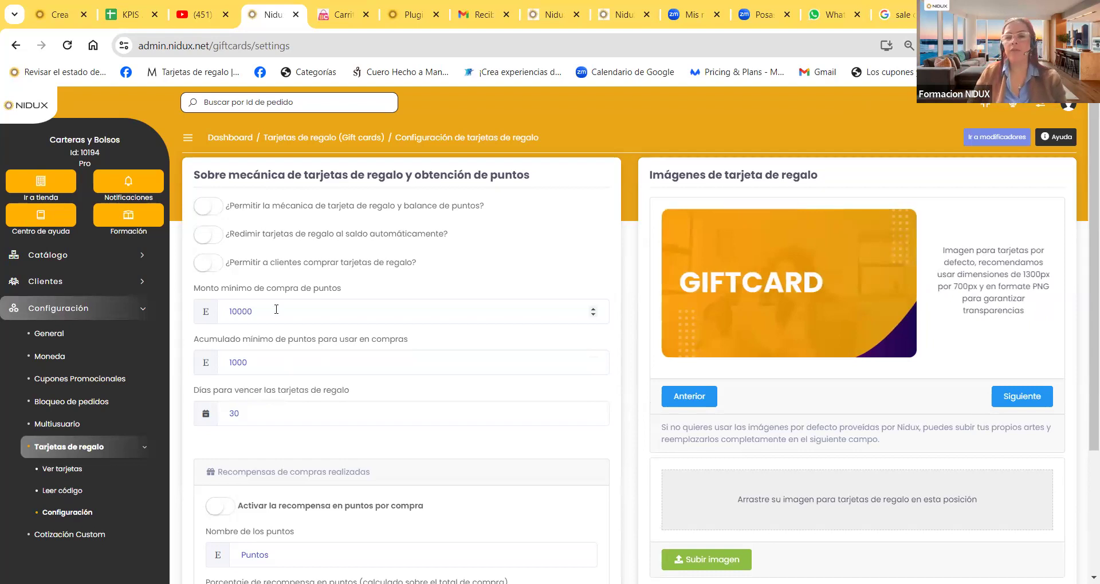
left_click_drag(192, 177, 536, 172)
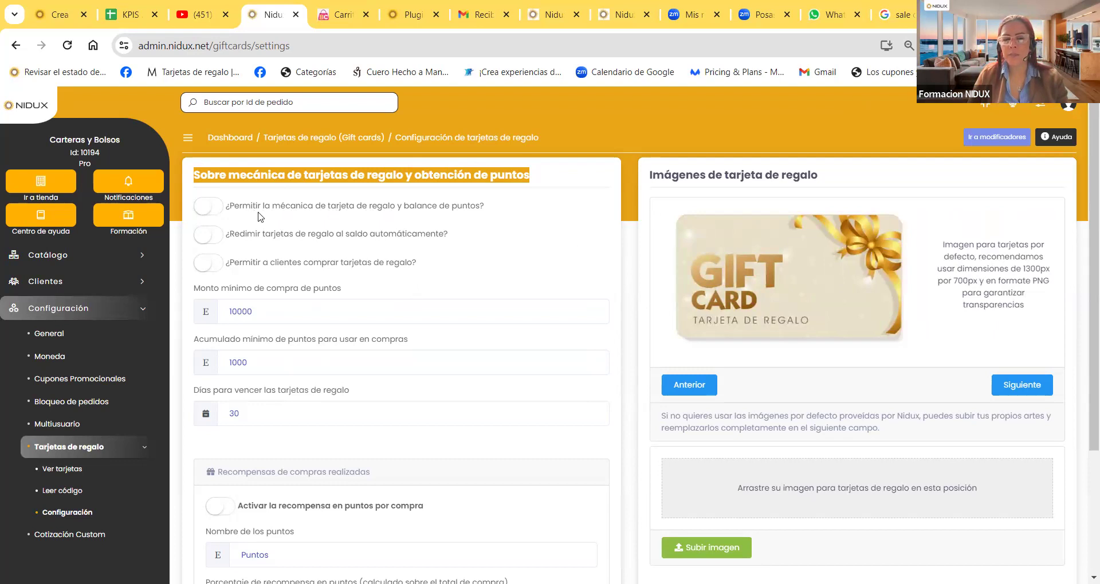
Turn on the points mechanic, automatic balance redemption and customer gift card purchase toggles
left_click(218, 218)
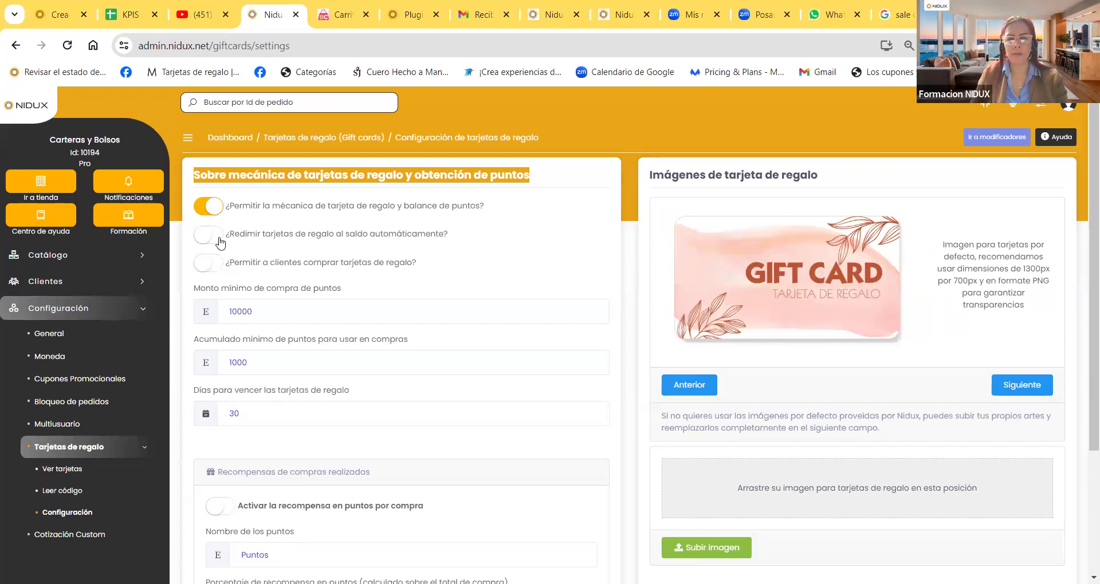
left_click(221, 239)
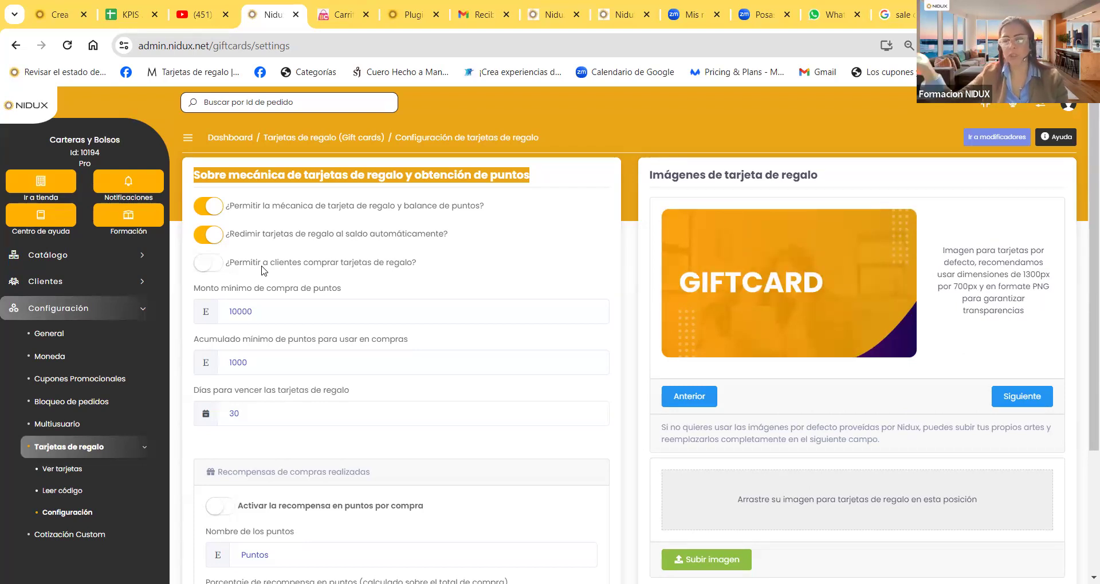
left_click(216, 266)
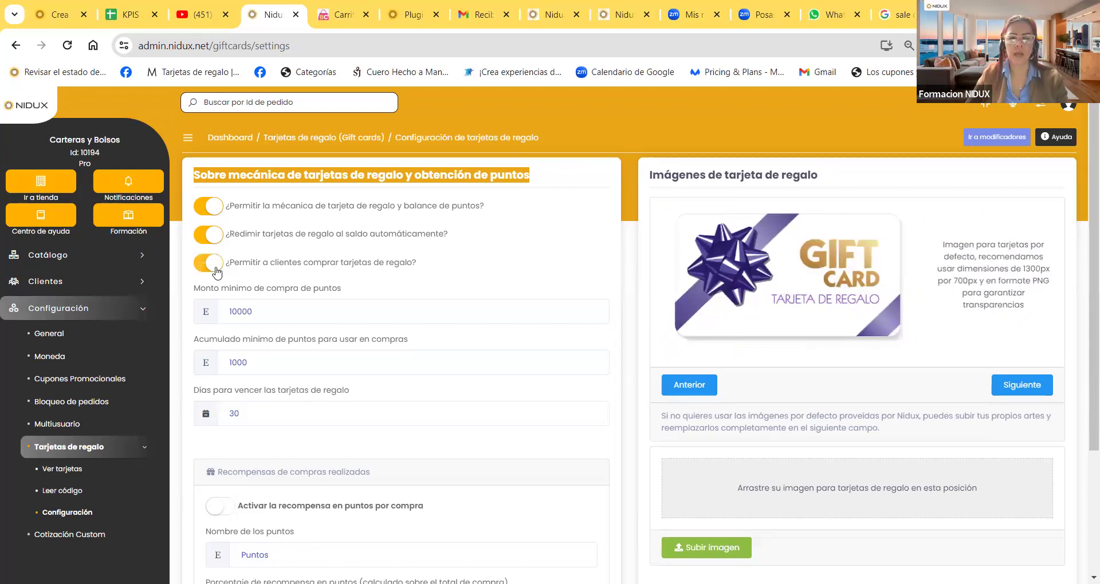
left_click_drag(207, 288, 343, 291)
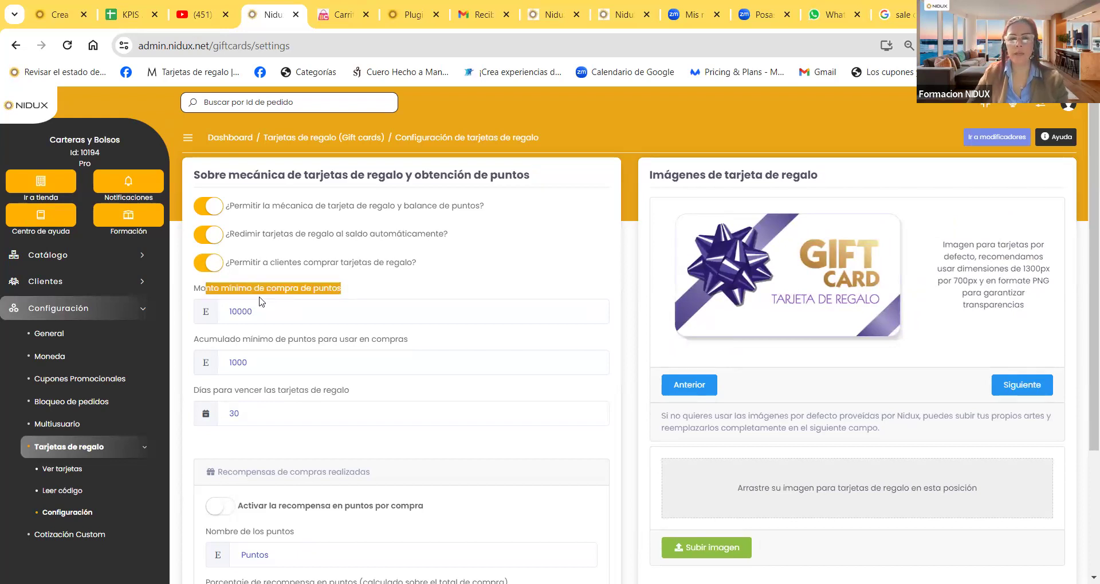
left_click(248, 313)
left_click_drag(248, 313, 229, 312)
left_click(253, 314)
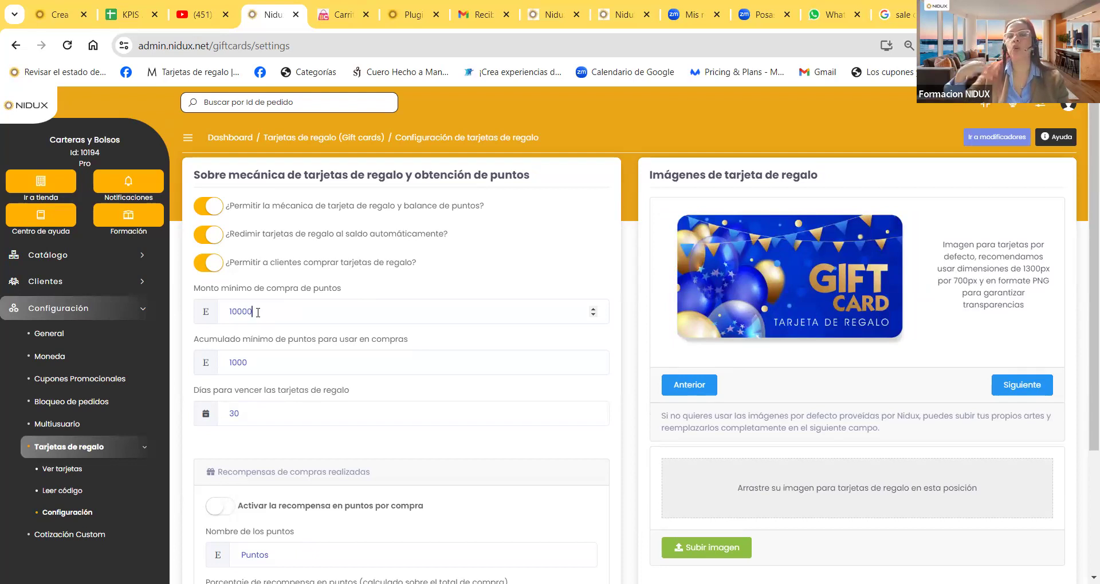
left_click_drag(258, 312, 210, 317)
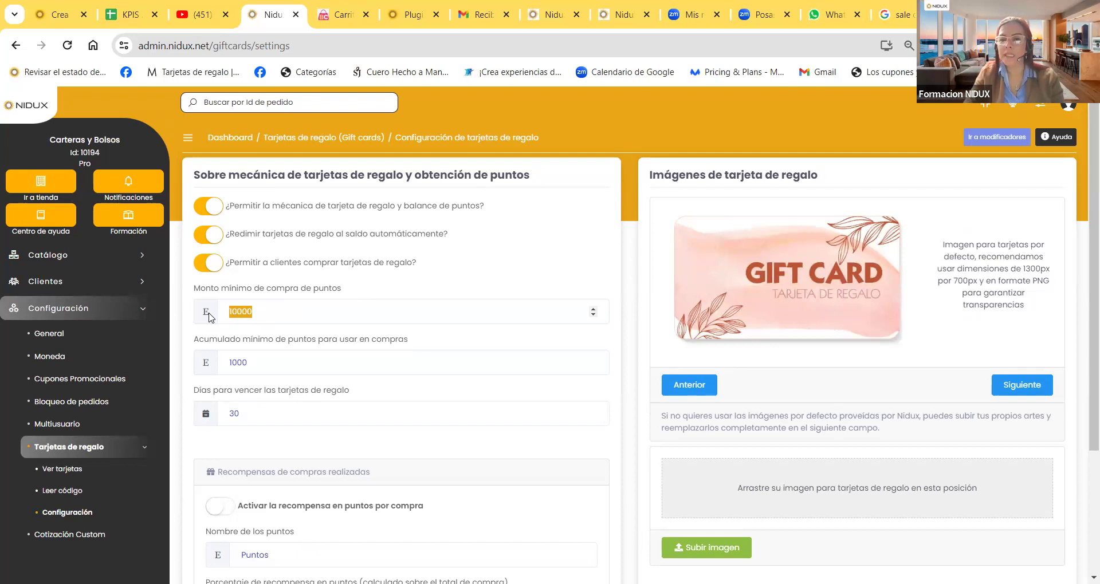
left_click_drag(195, 340, 415, 348)
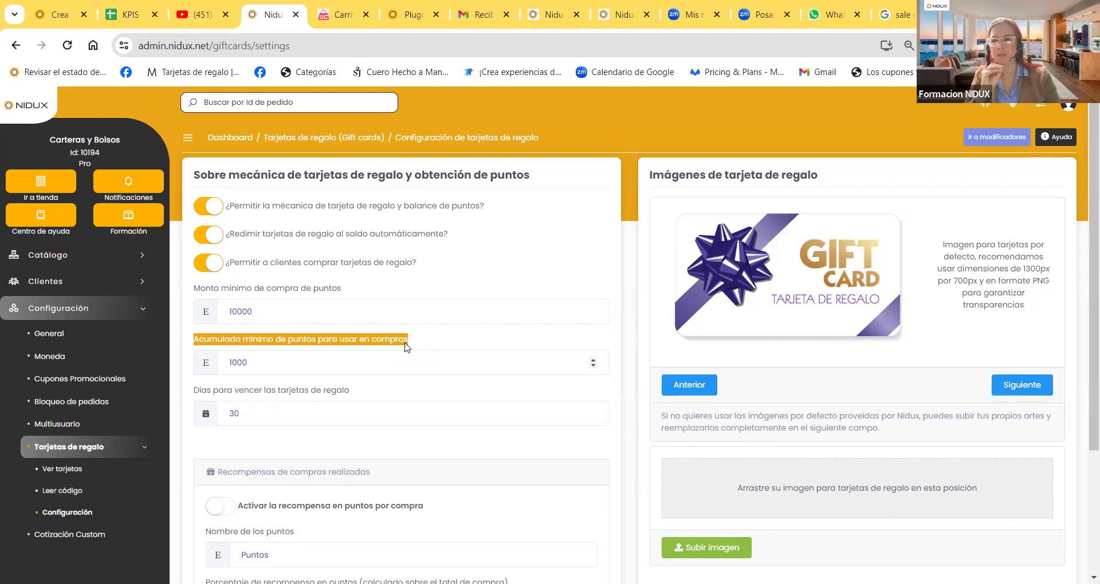
scroll(405, 347, "down", 1)
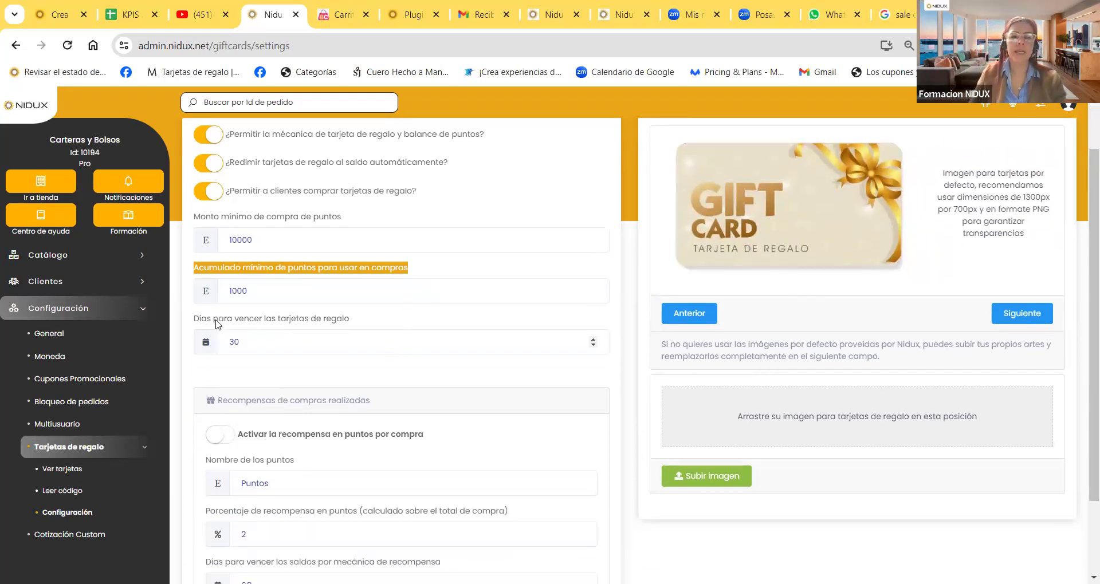
Raise 'Días para vencer las tarjetas de regalo' from 30 to 31 days
left_click_drag(277, 346, 225, 346)
left_click(247, 345)
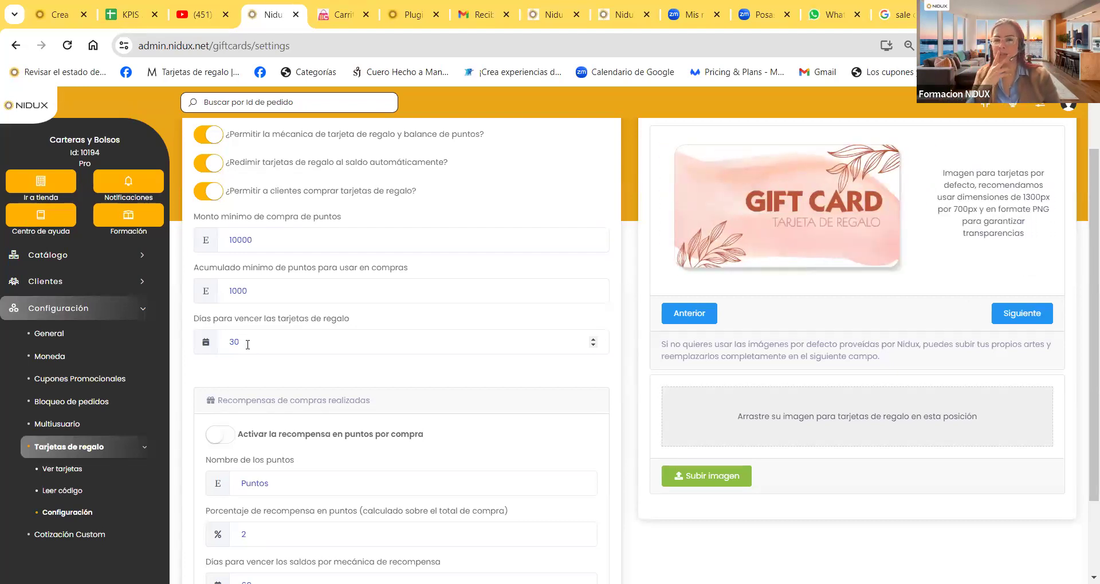
left_click(247, 345)
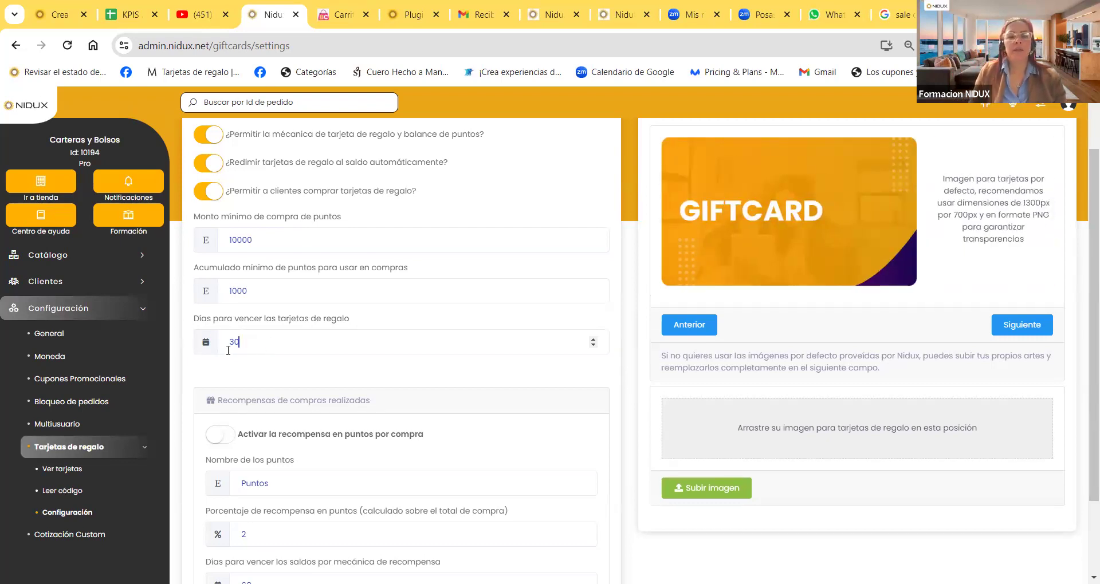
scroll(228, 351, "down", 1)
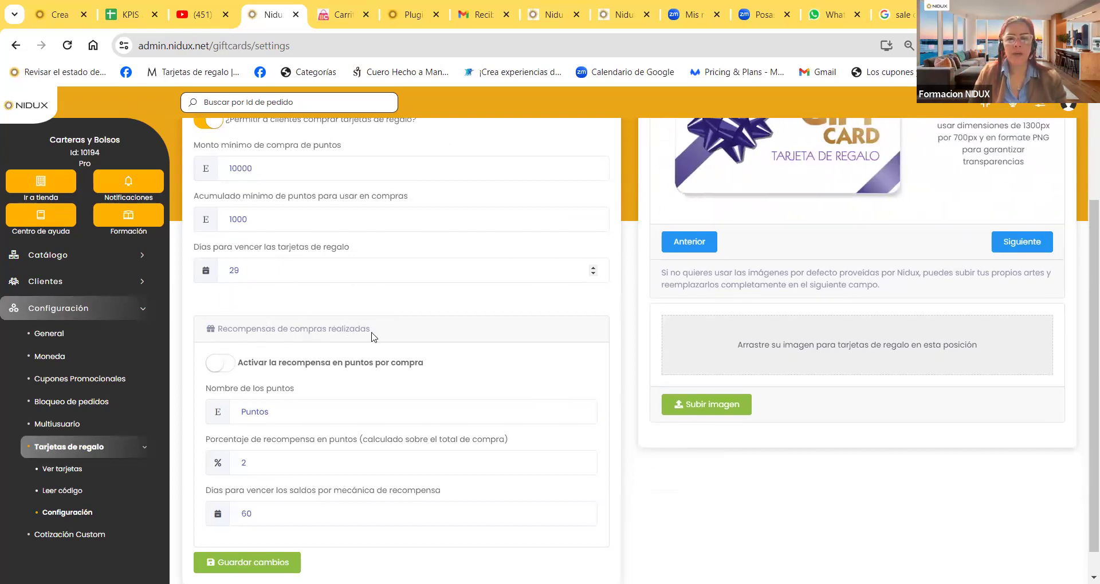
scroll(373, 337, "down", 1)
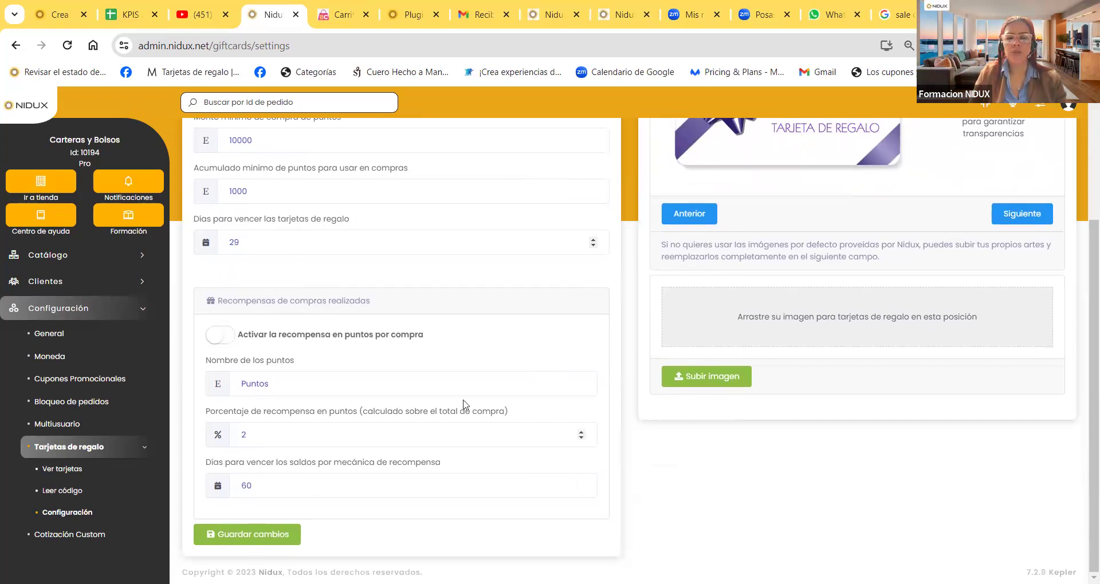
key("Up")
key("Up")
scroll(378, 256, "up", 2)
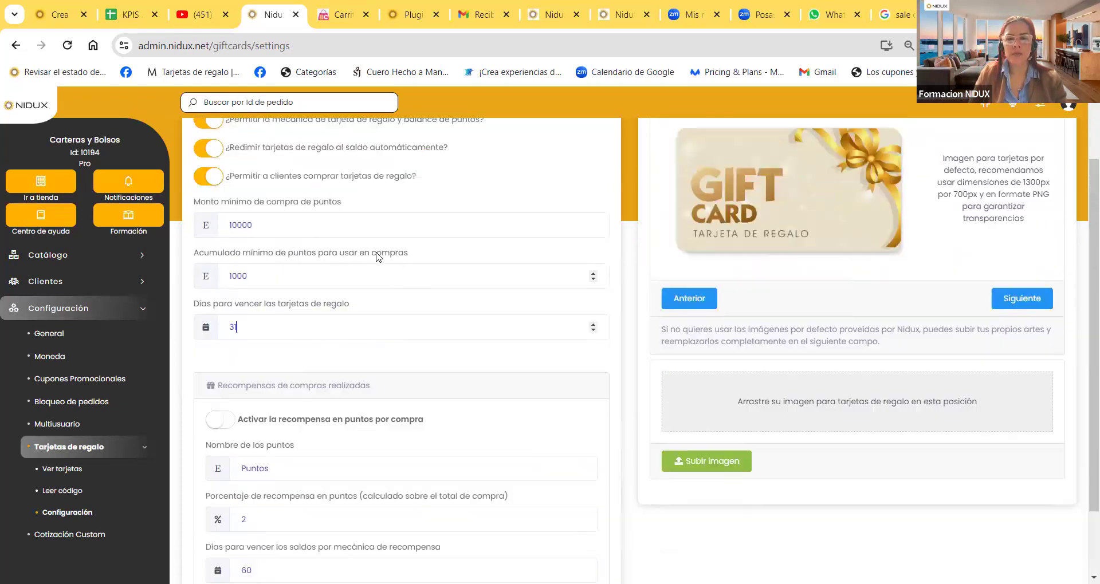
scroll(378, 257, "up", 2)
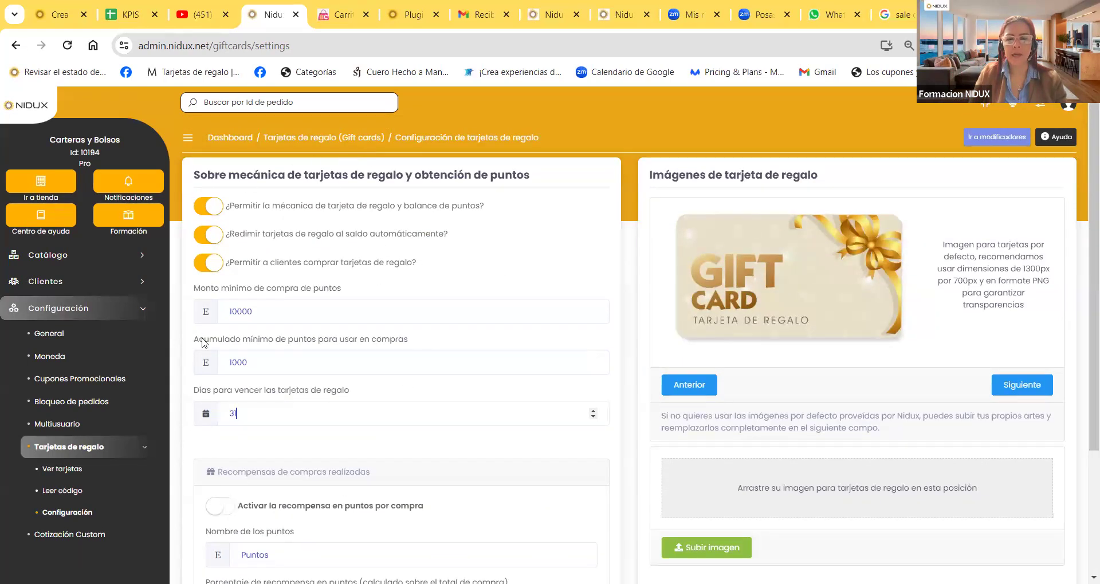
scroll(206, 332, "down", 3)
left_click_drag(212, 307, 378, 306)
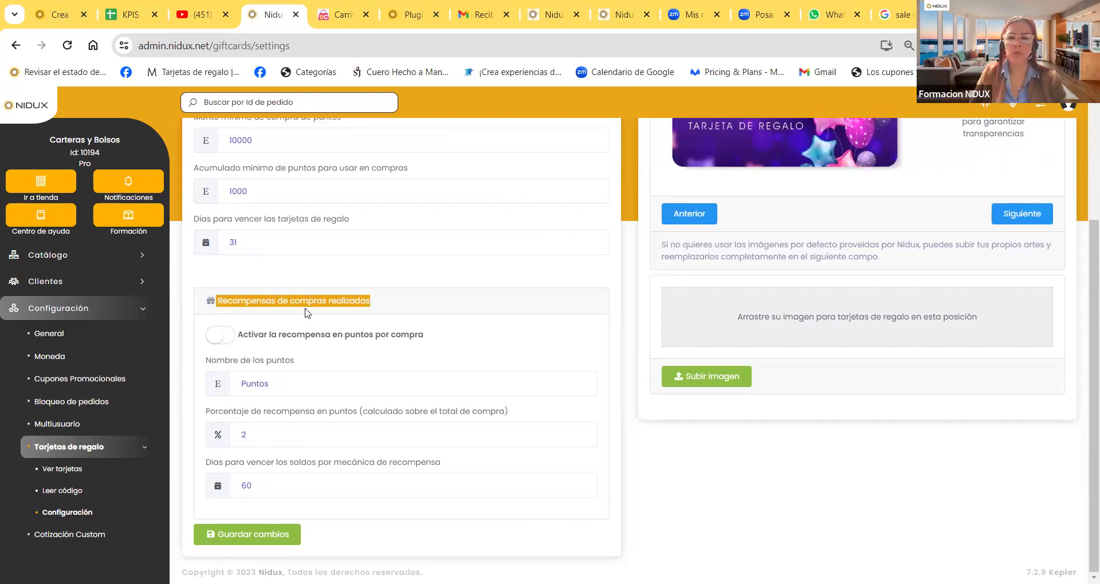
Replace the points name 'Puntos' with 'Doblones de Oro'
left_click(299, 386)
double_click(293, 383)
left_click(290, 377)
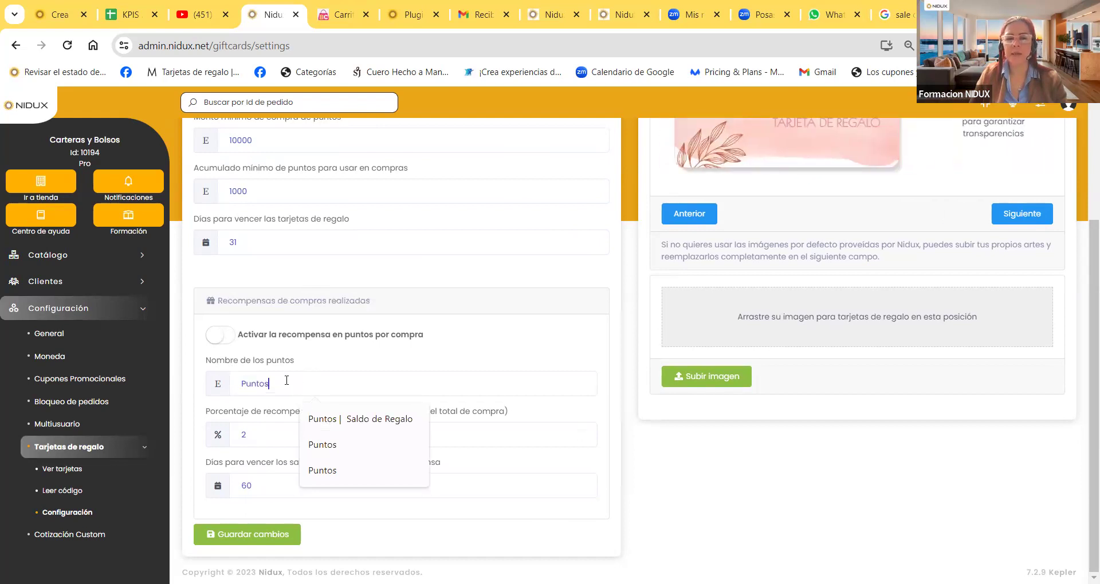
left_click_drag(269, 384, 234, 384)
left_click(278, 384)
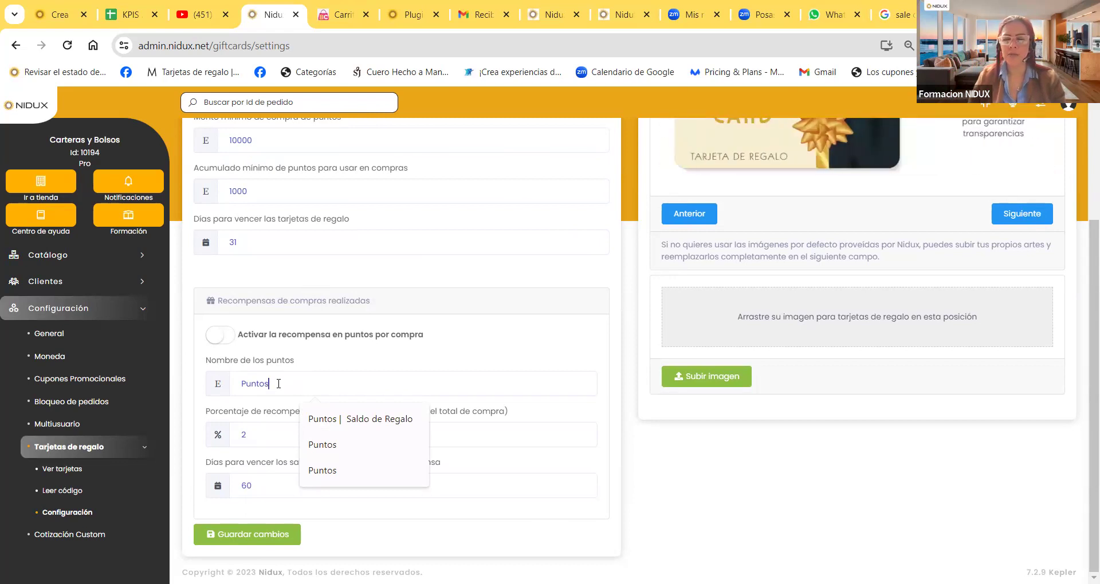
left_click_drag(272, 382, 240, 383)
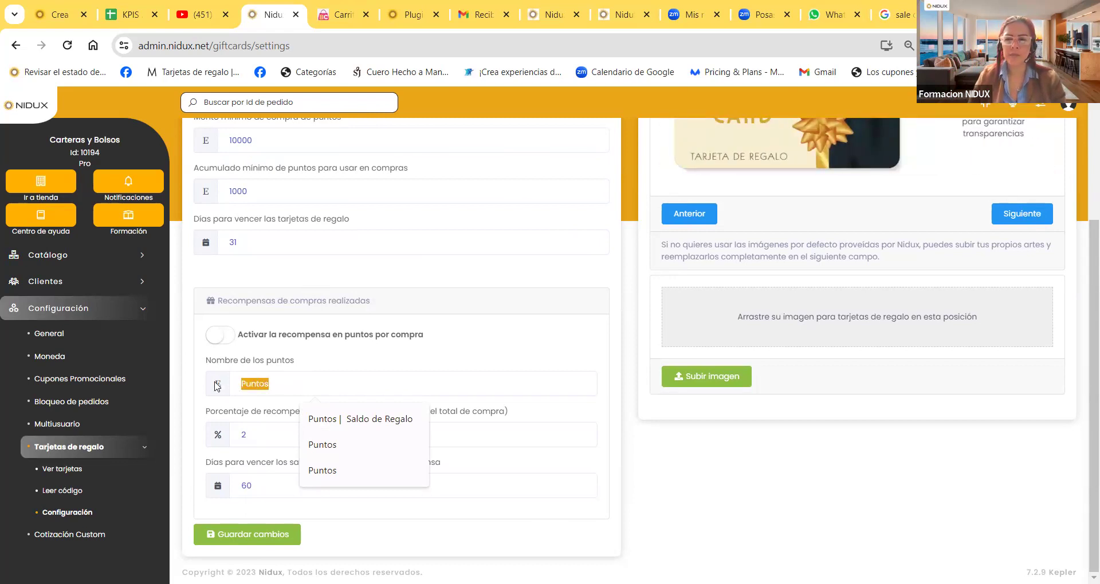
left_click(289, 382)
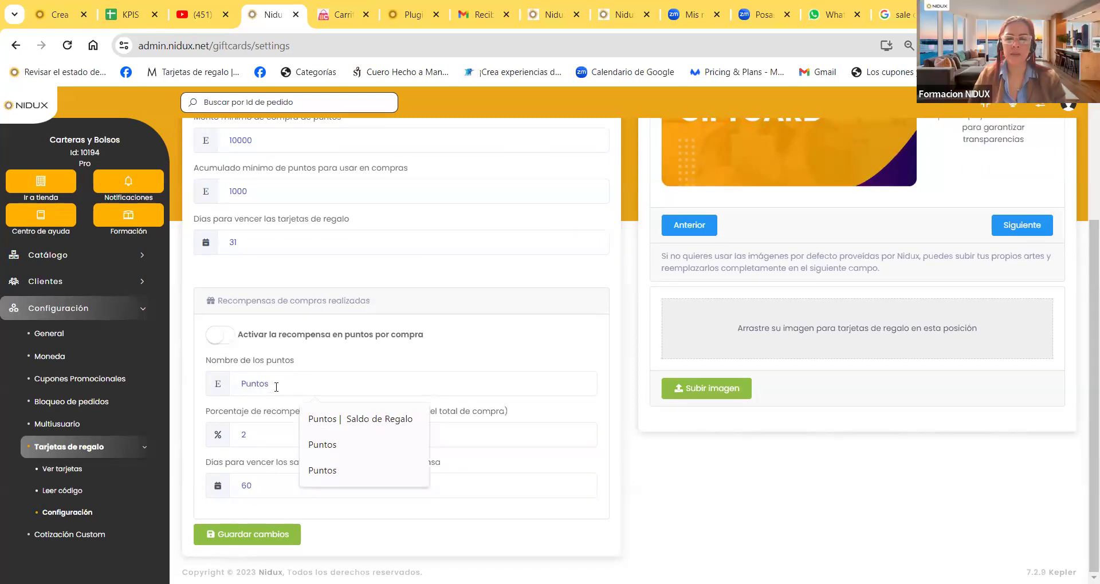
left_click_drag(276, 388, 248, 396)
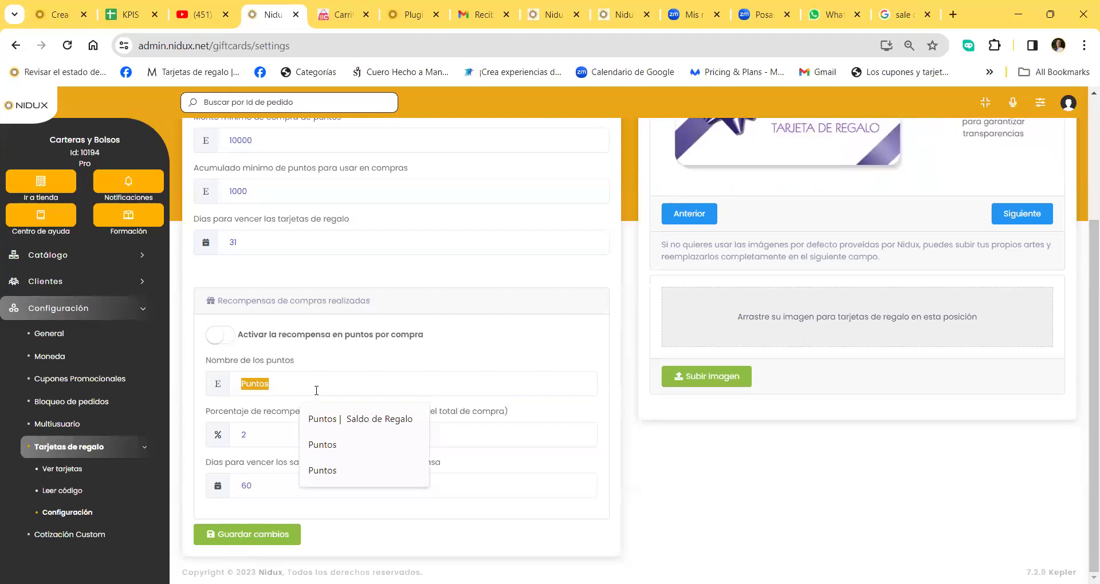
type("D")
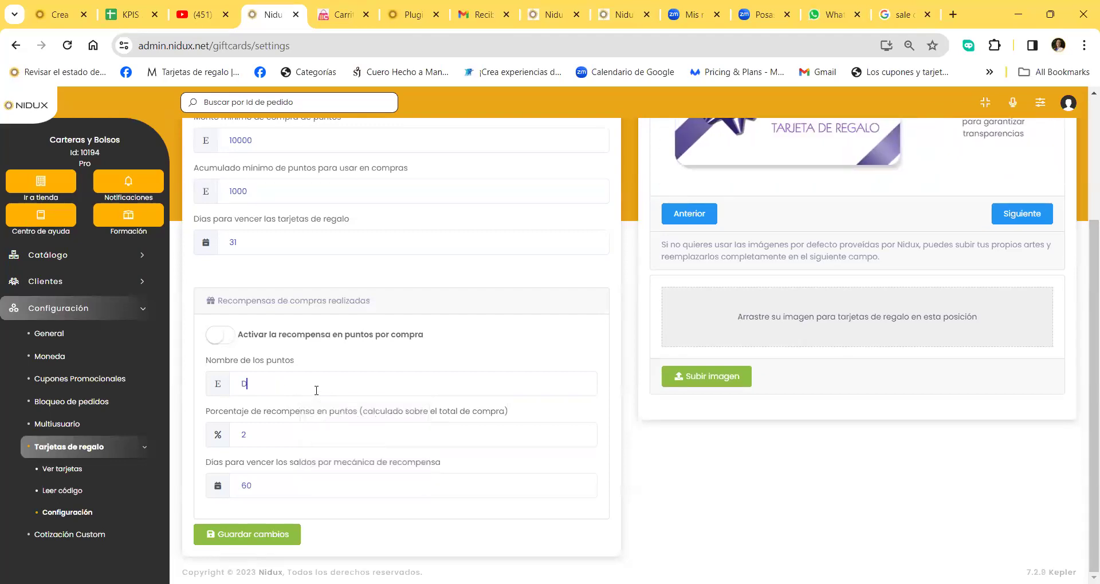
type("oblones de Oro")
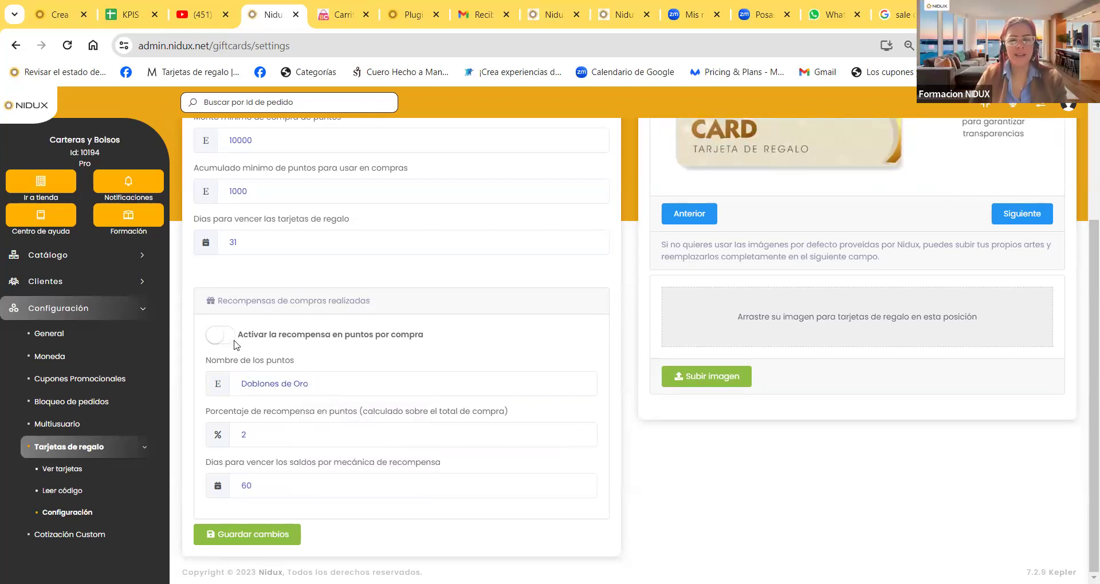
Turn on per-purchase points rewards at 1%, leaving the expiry at 60 days
left_click(280, 340)
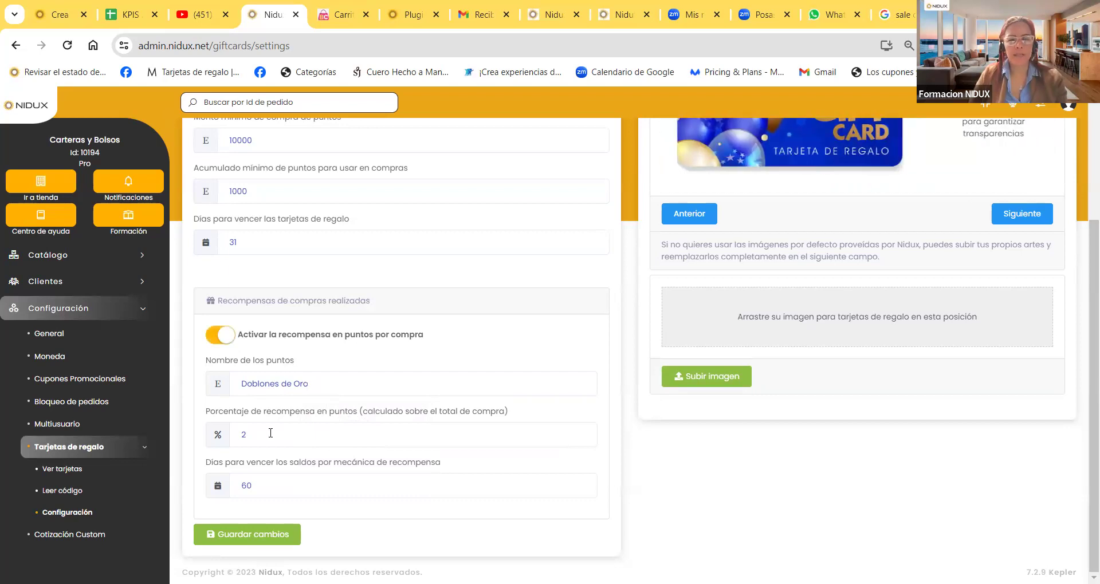
mouse_move(209, 412)
left_mouse_down()
mouse_move(357, 416)
mouse_move(203, 417)
left_mouse_up()
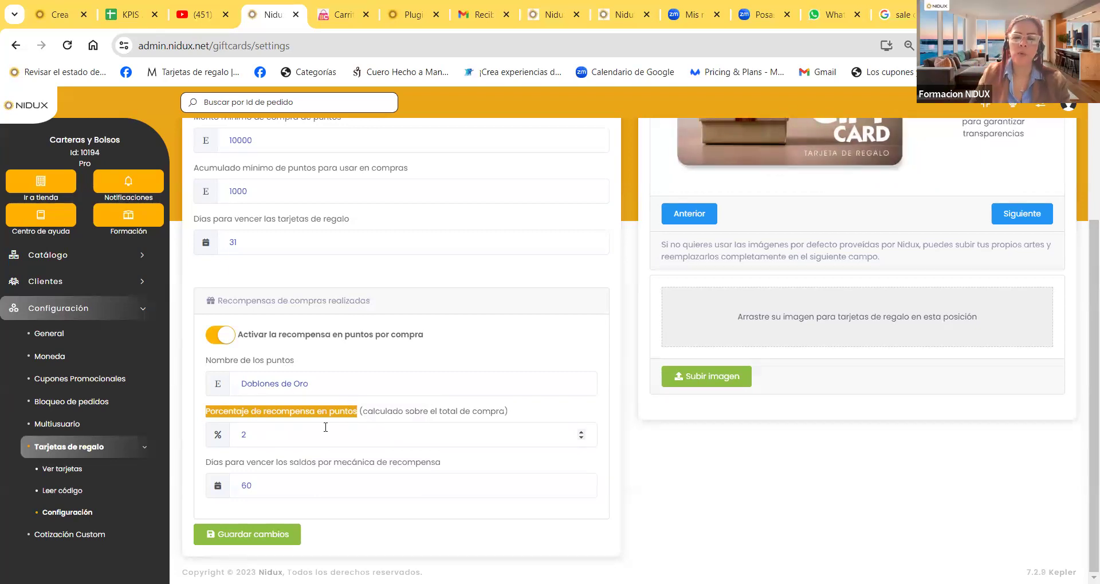
left_click(213, 440)
type("1")
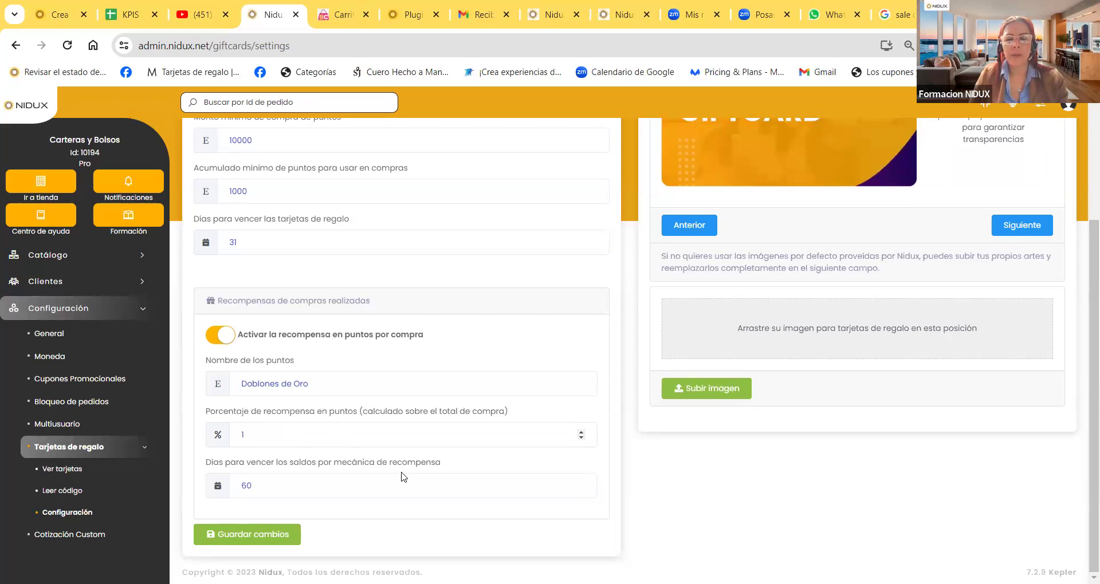
double_click(229, 487)
type("30")
key("ctrl+z")
scroll(774, 216, "up", 3)
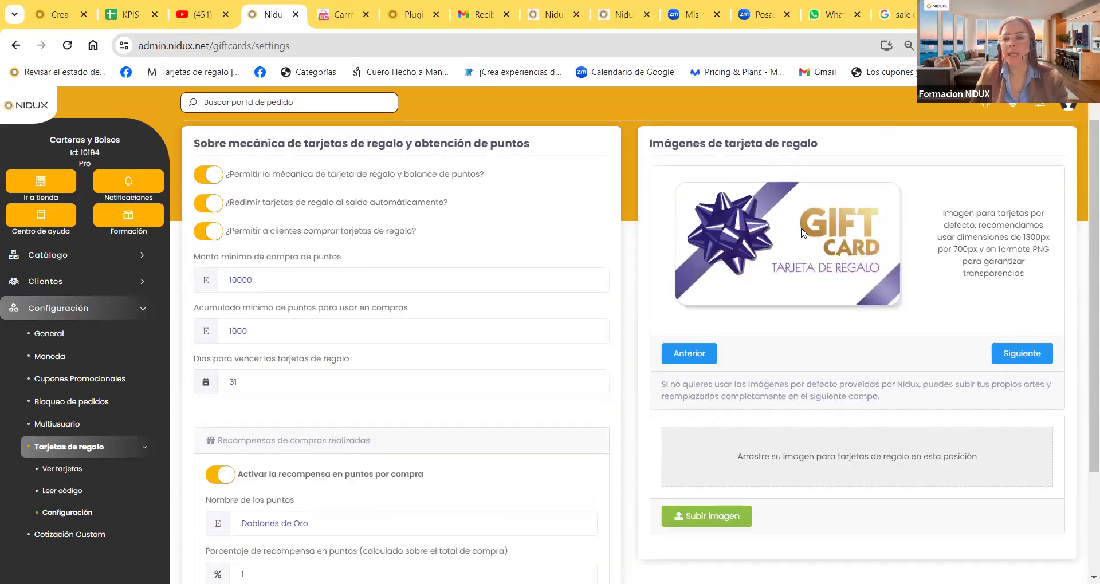
Browse the default gift card designs, noting the recommended 1300px por 700px image size
scroll(802, 232, "up", 1)
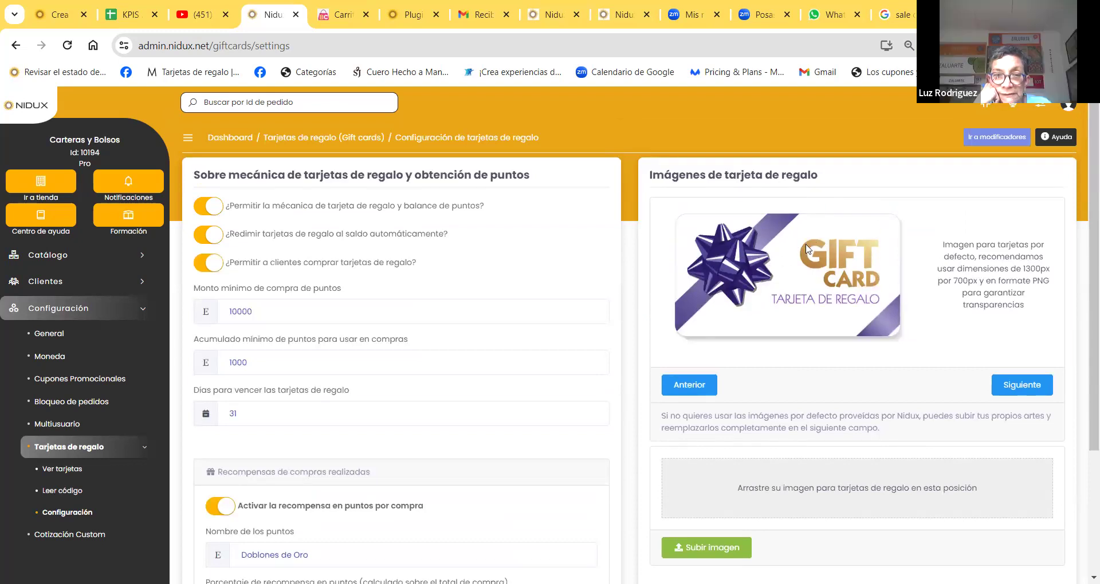
left_click(1000, 385)
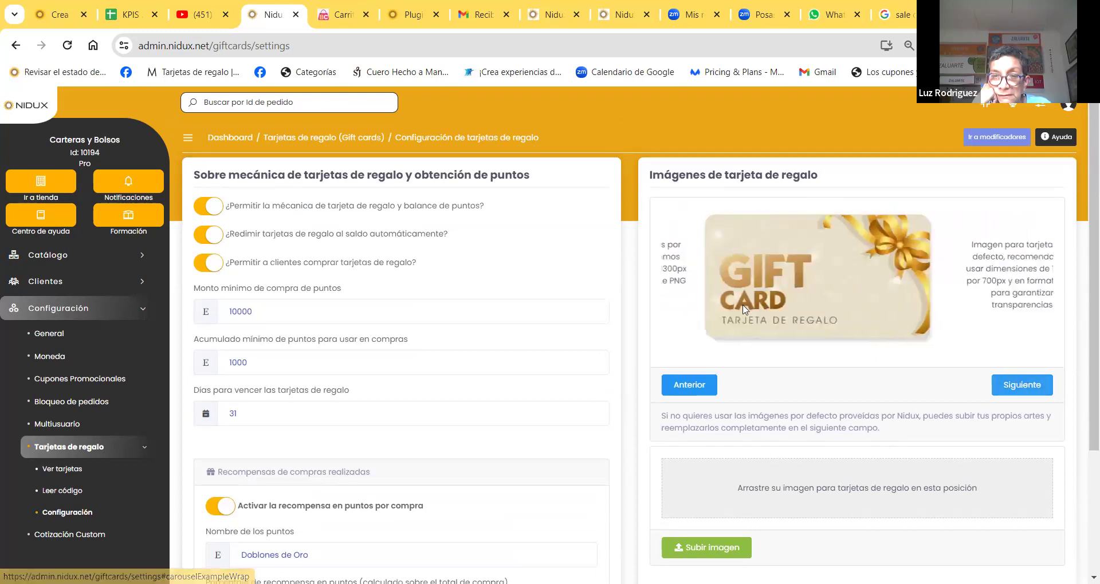
left_click(1026, 387)
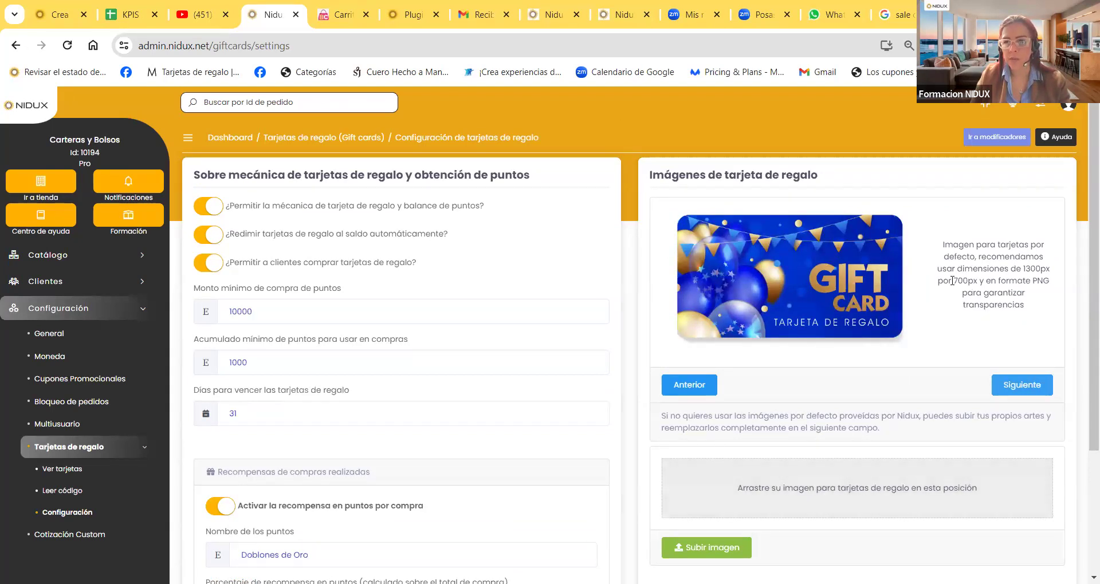
left_click_drag(1022, 269, 979, 281)
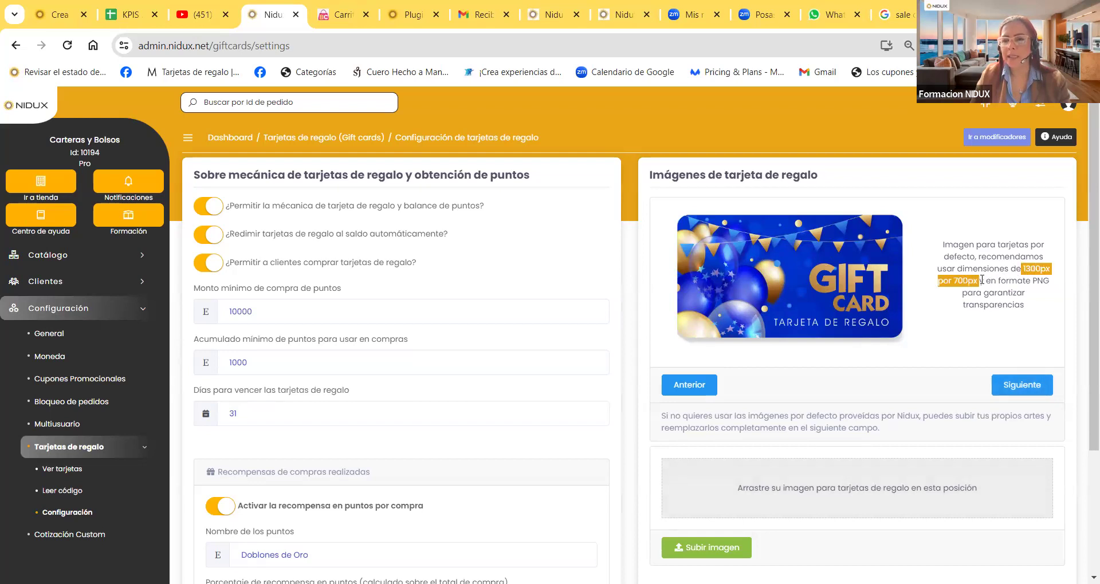
left_click(1021, 386)
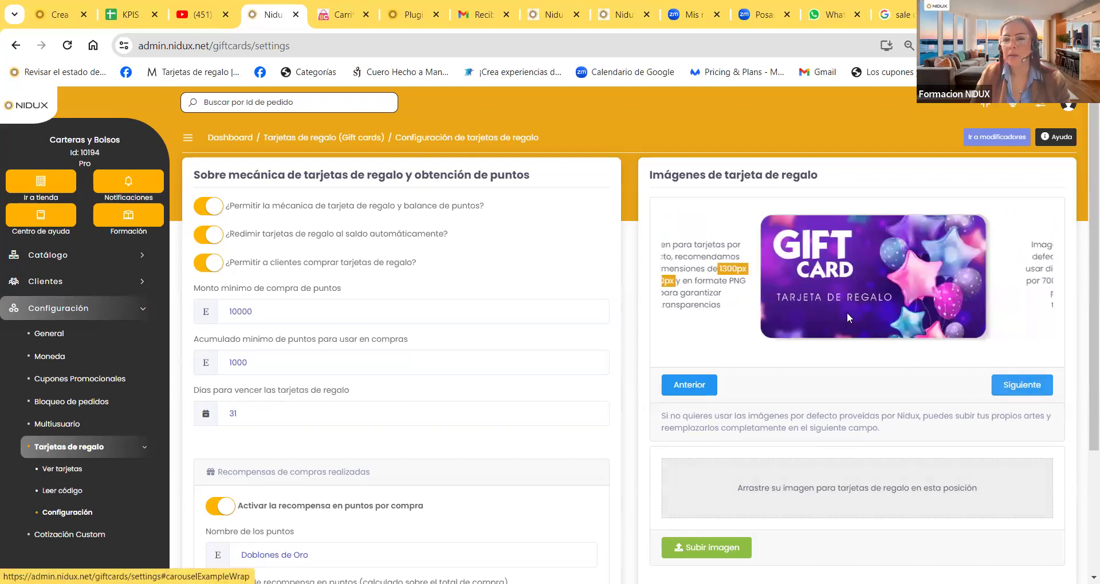
Save the gift card and reward settings with 'Guardar cambios' and confirm the success message
scroll(847, 311, "down", 2)
scroll(849, 327, "down", 1)
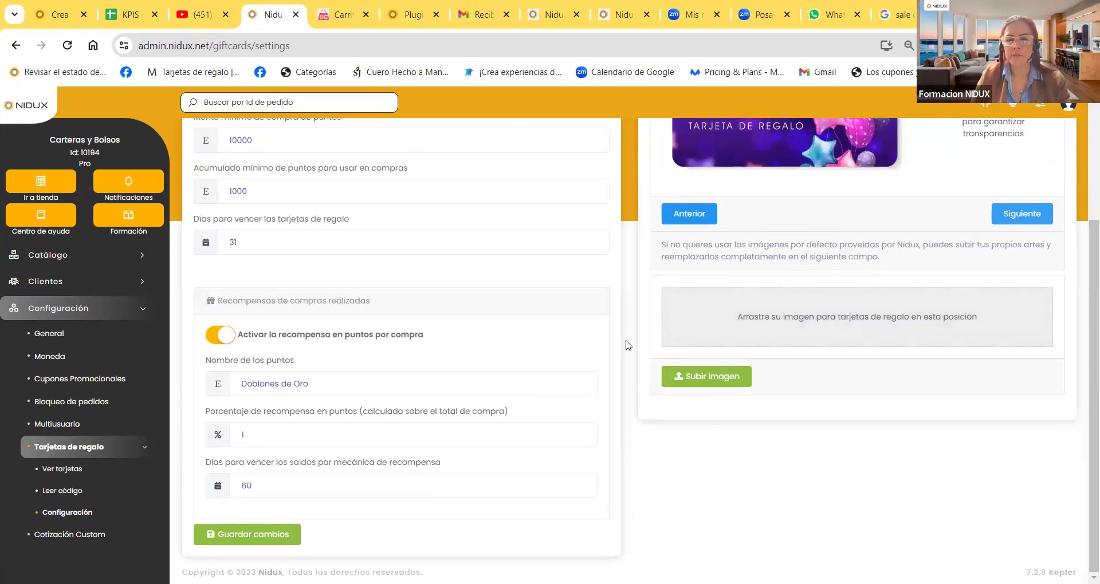
left_click(252, 534)
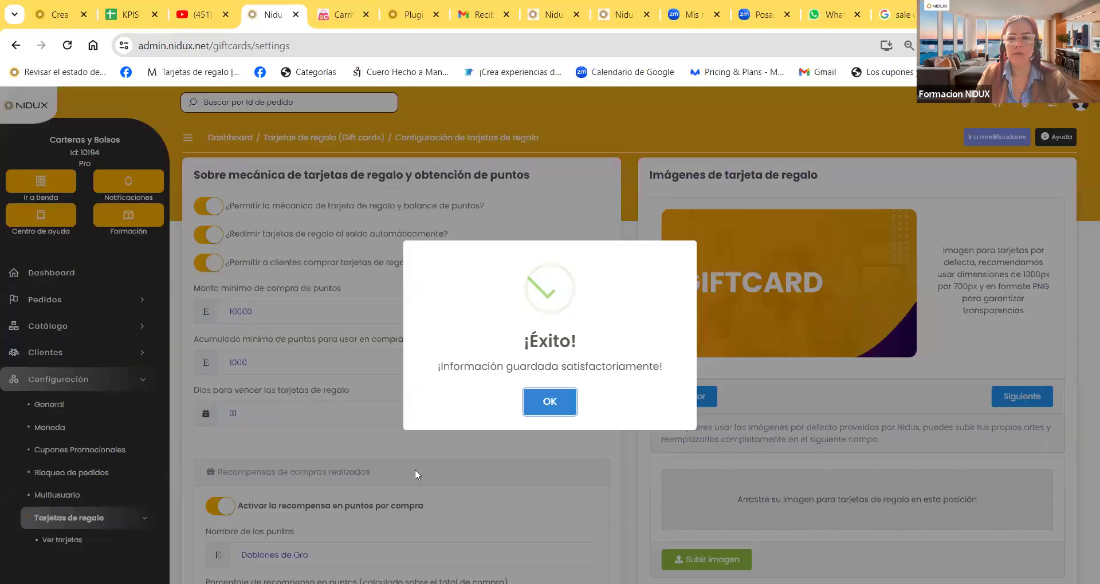
left_click(548, 411)
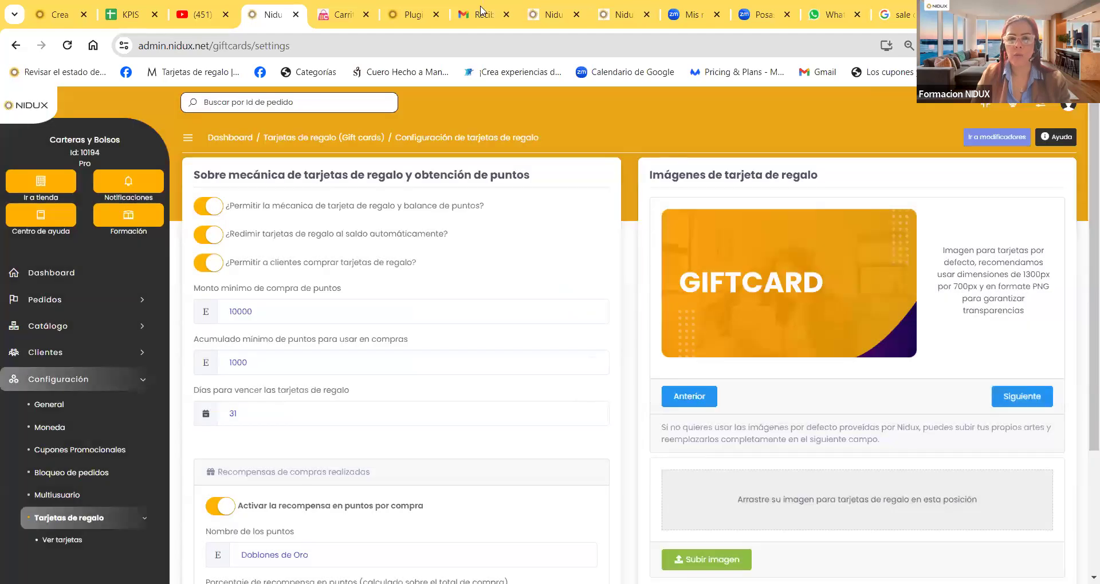
Remove the Hello Kitty product from the storefront cart
left_click(344, 14)
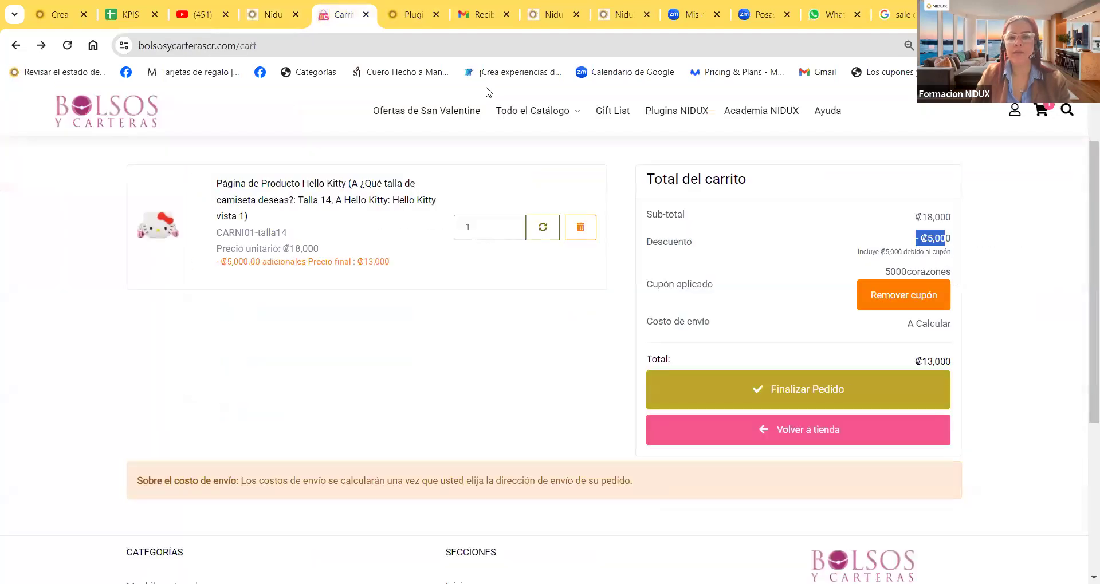
left_click(581, 228)
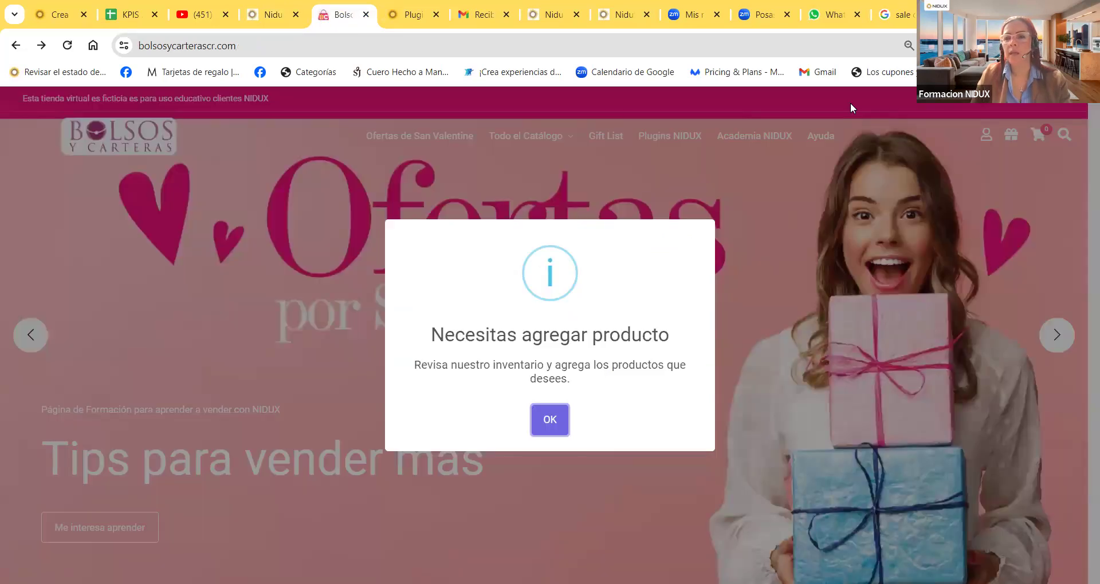
left_click(976, 136)
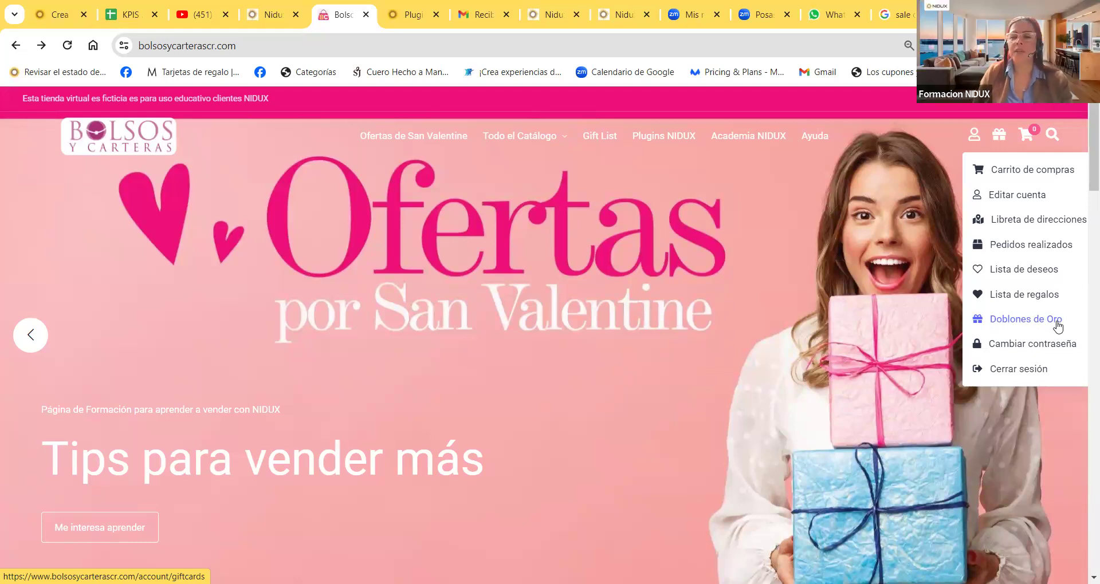
View the customer's Doblones de Oro page showing a 0.00 balance
left_click(1012, 322)
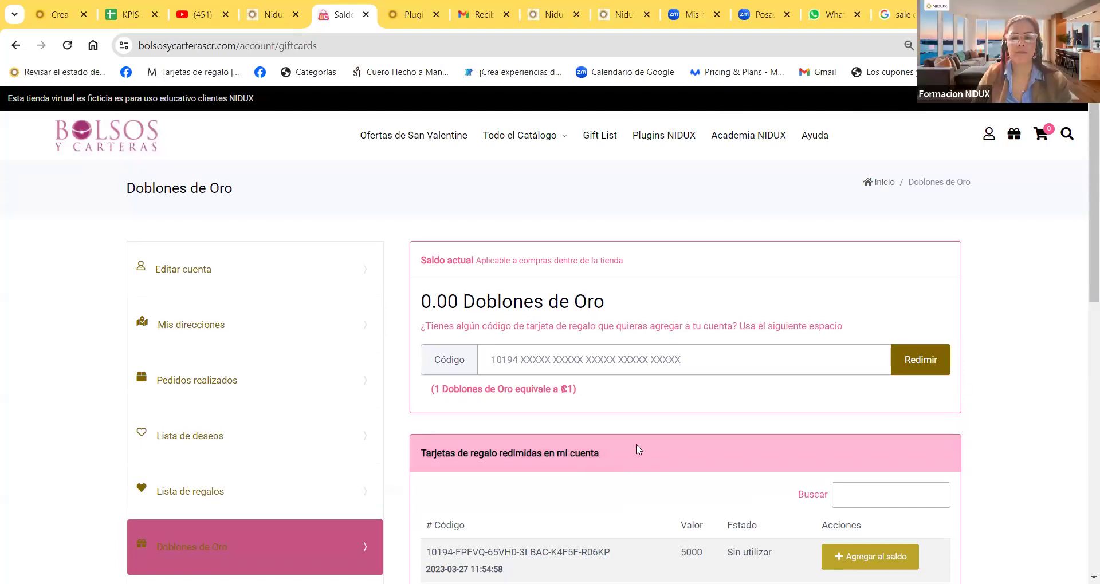
scroll(638, 450, "down", 3)
scroll(642, 438, "up", 3)
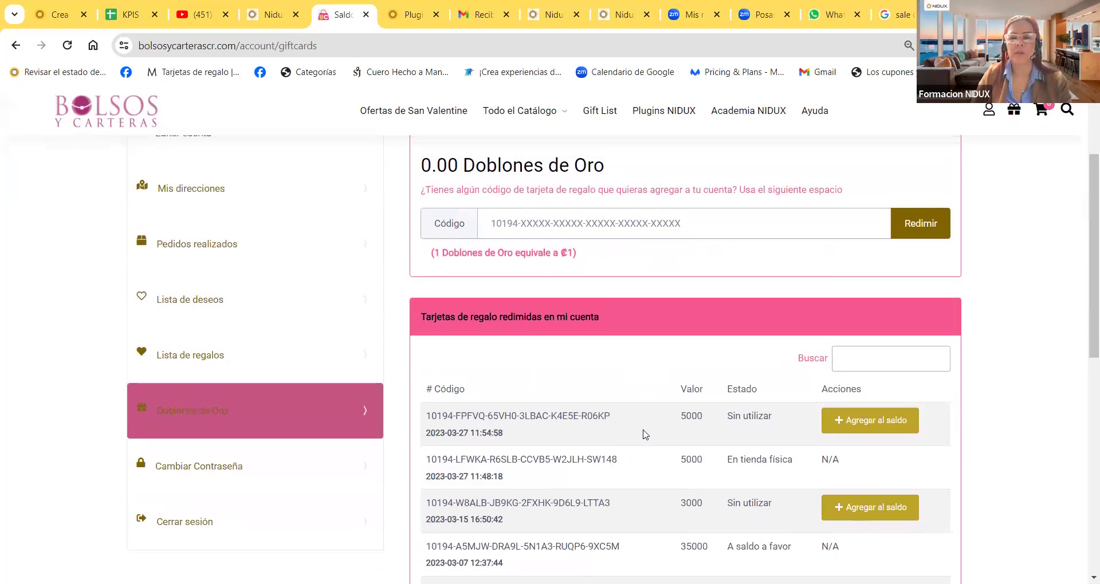
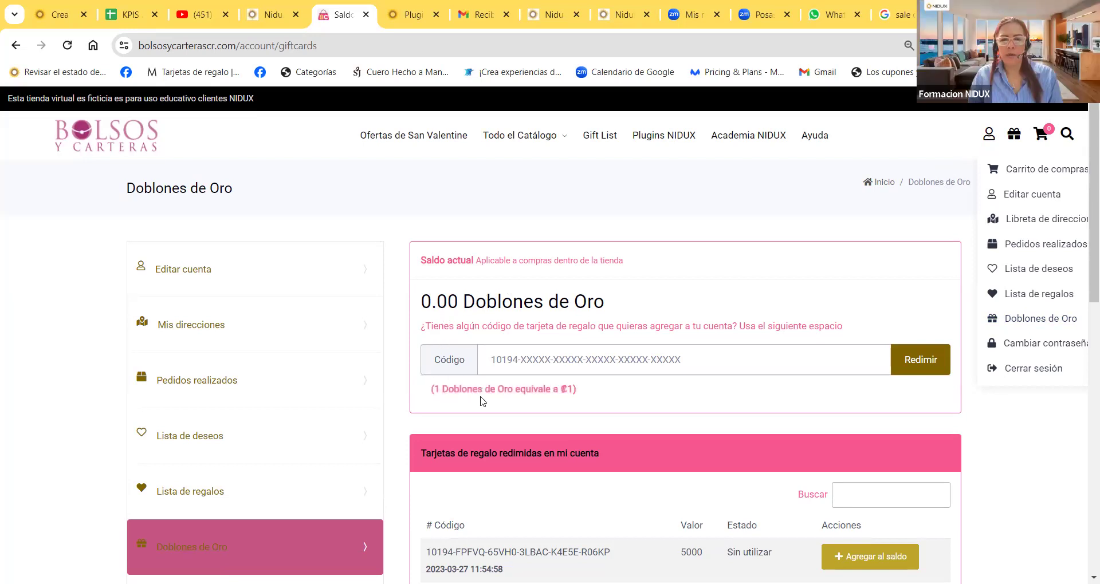
Back in the Nidux admin, open Menú personalizado under the Diseño section
left_click(274, 13)
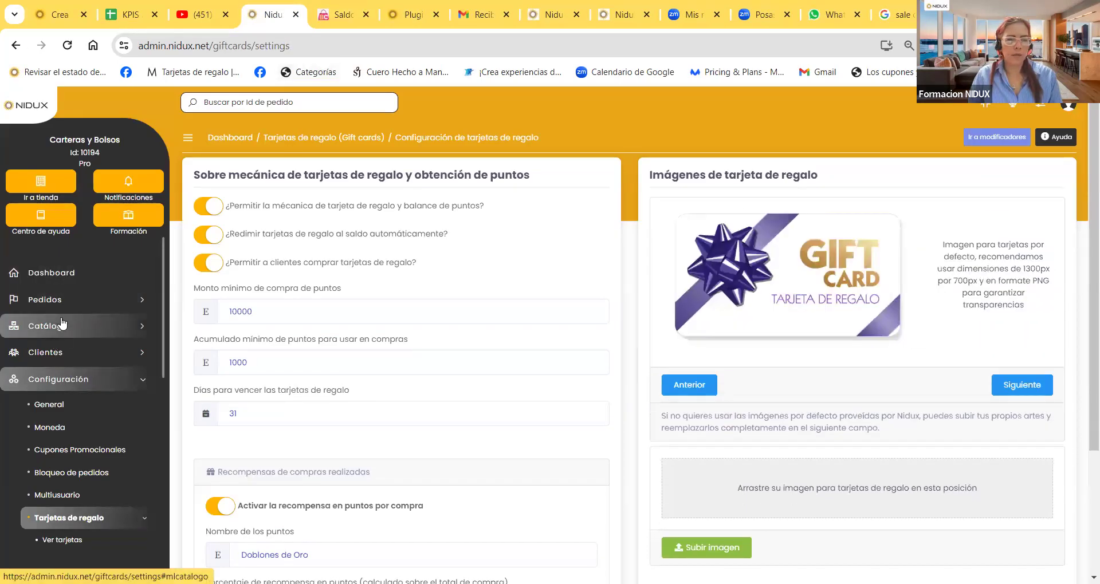
left_click(71, 383)
left_click(71, 383)
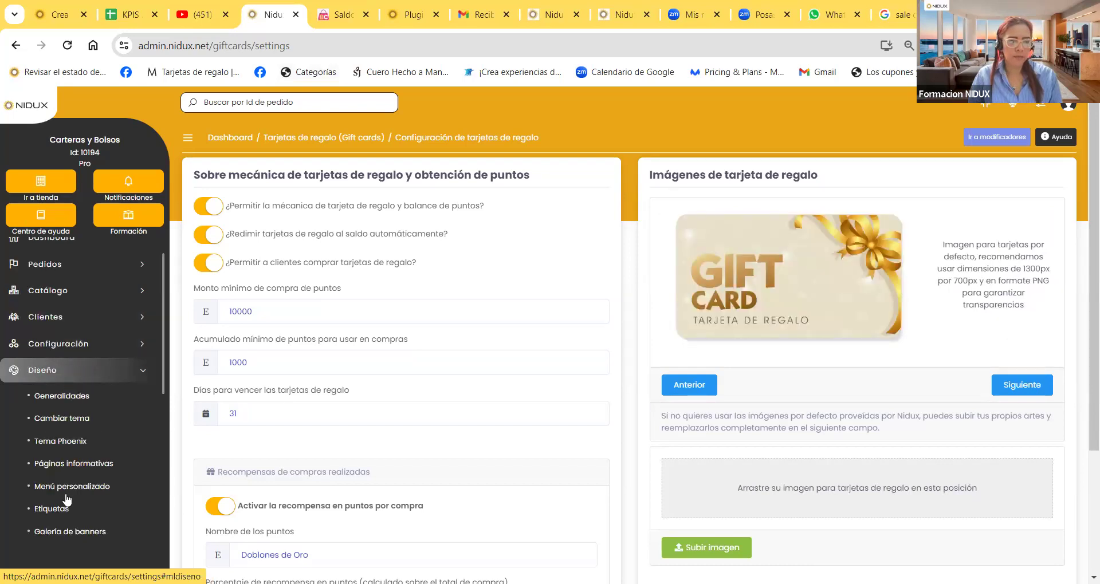
scroll(67, 500, "down", 1)
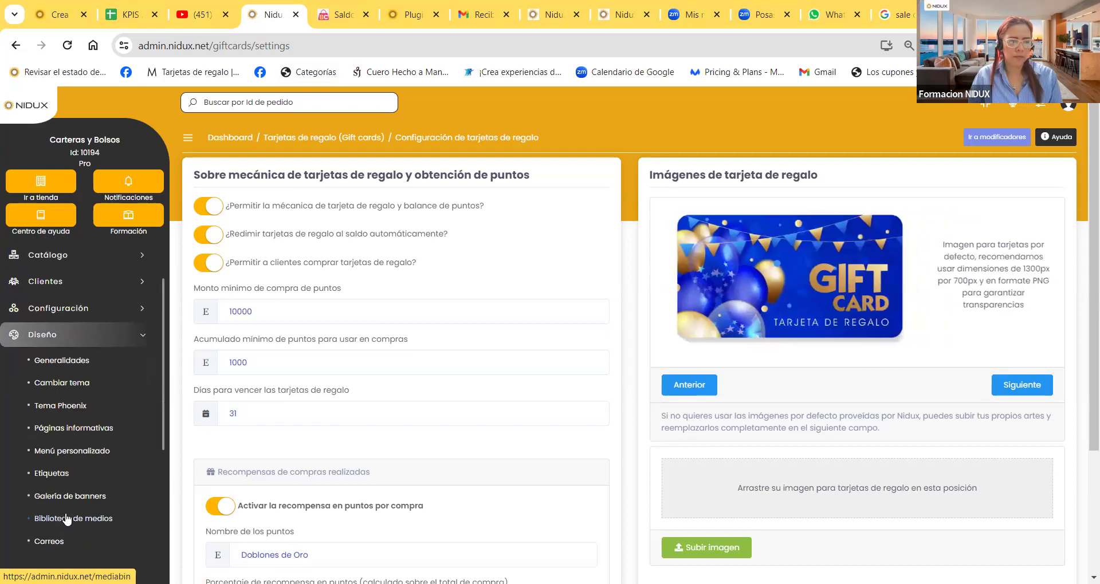
left_click(75, 452)
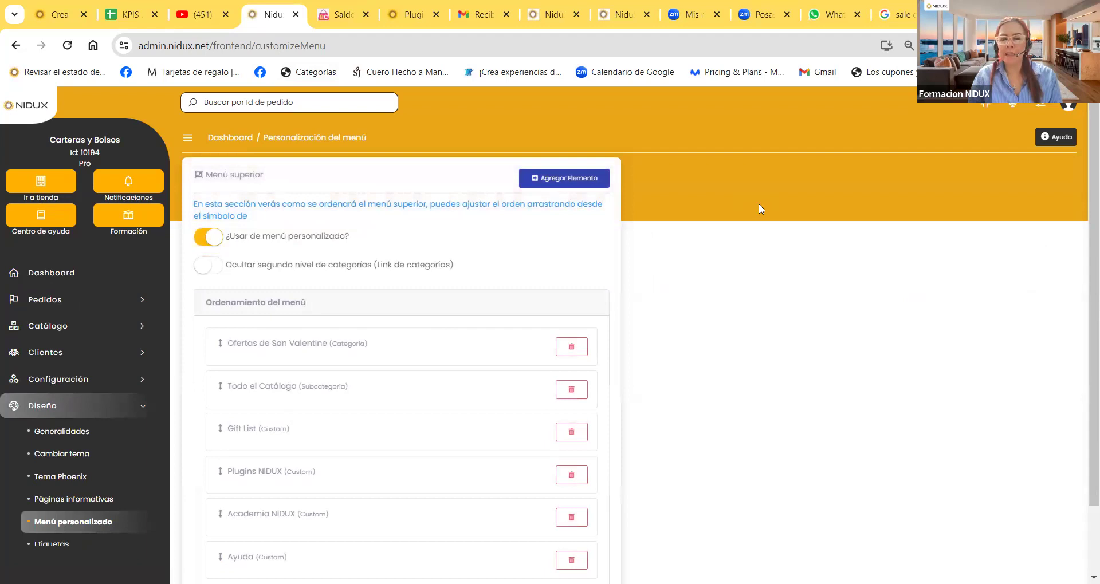
Add a gift card link menu element labelled 'Tarjeta de regalo'
left_click(567, 180)
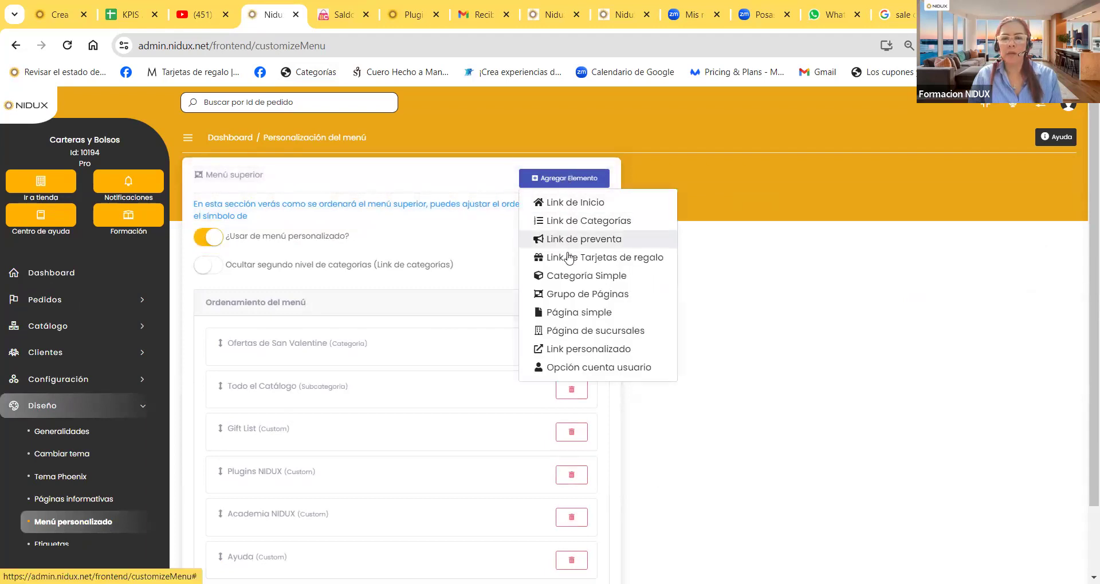
left_click(651, 261)
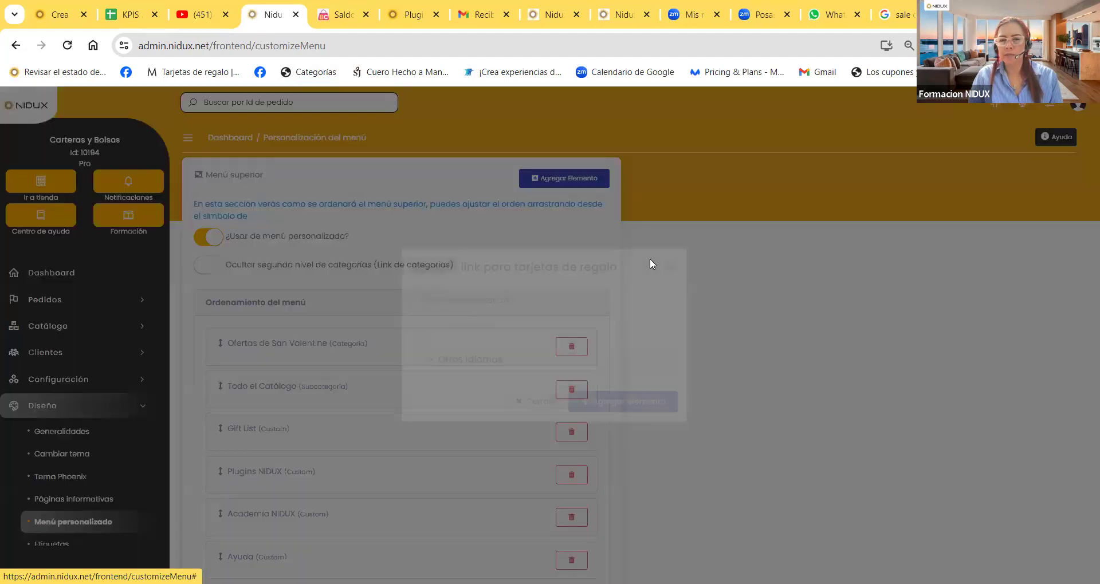
left_click(487, 321)
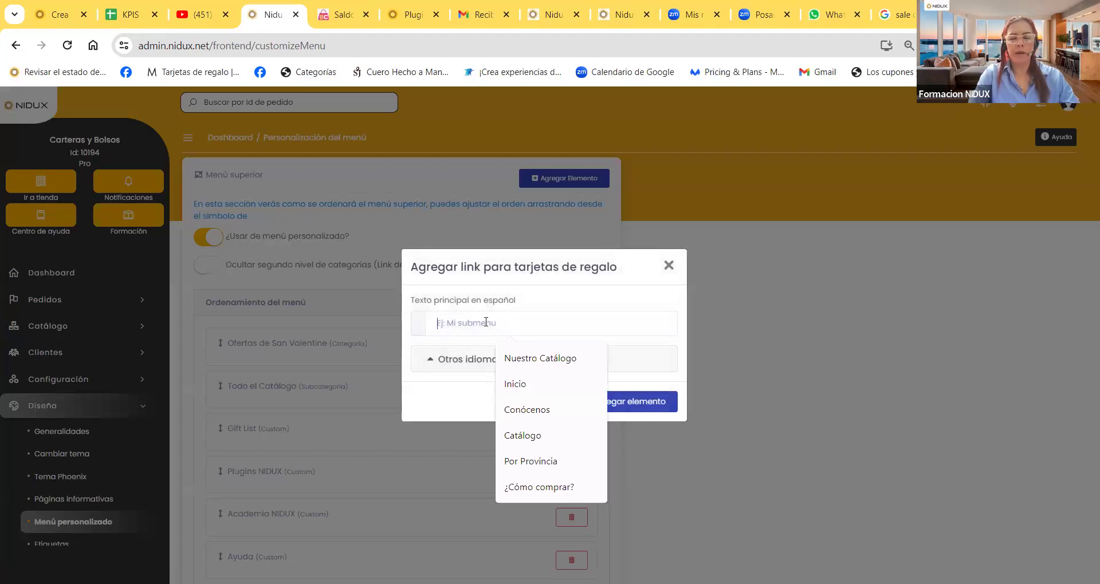
type("Comprar tarjeta")
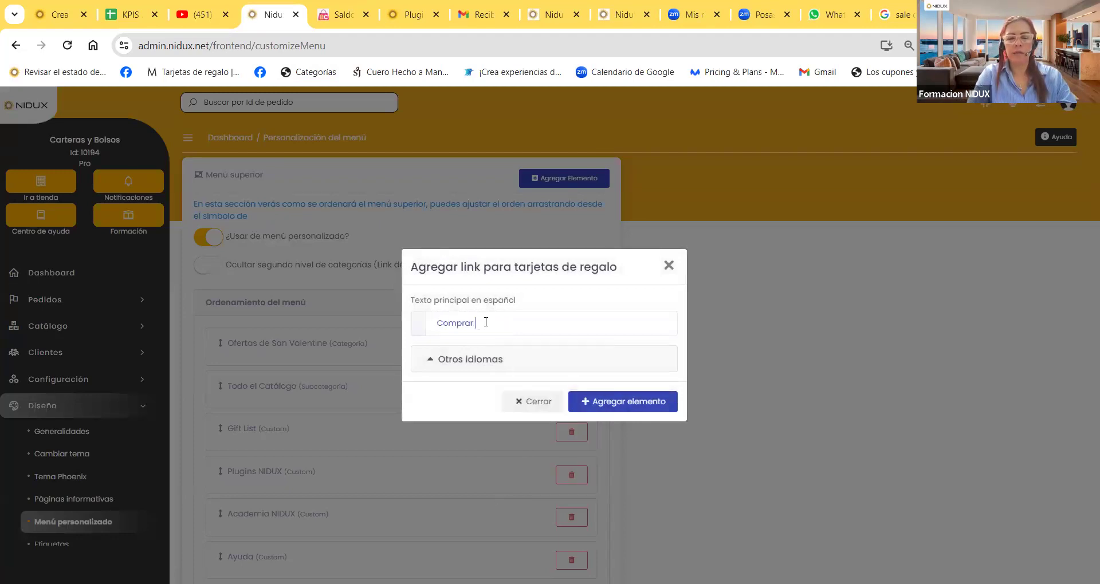
type(" de regalo")
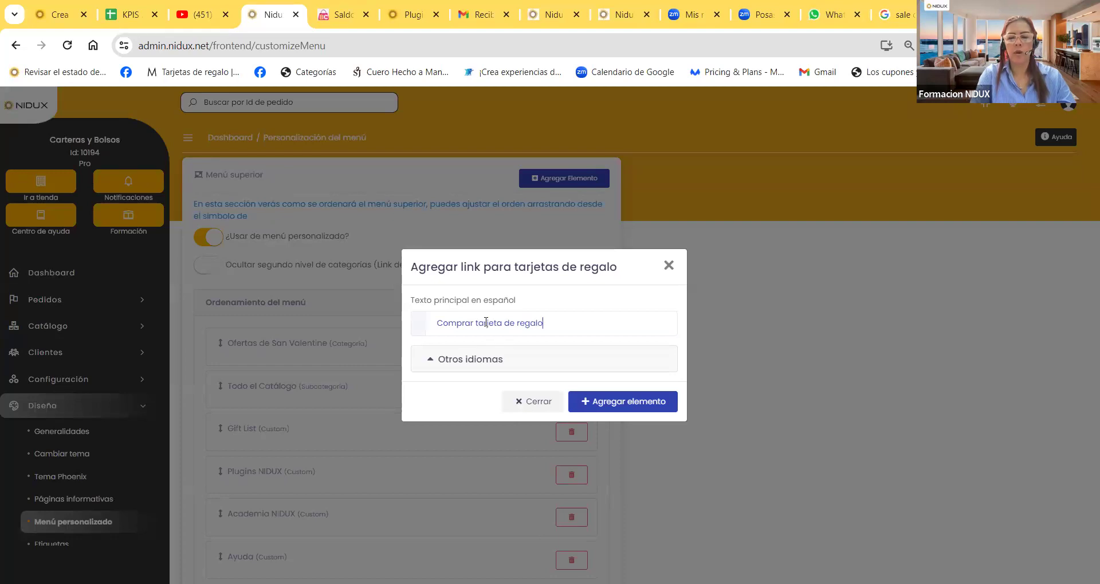
left_click_drag(484, 322, 394, 322)
type("T")
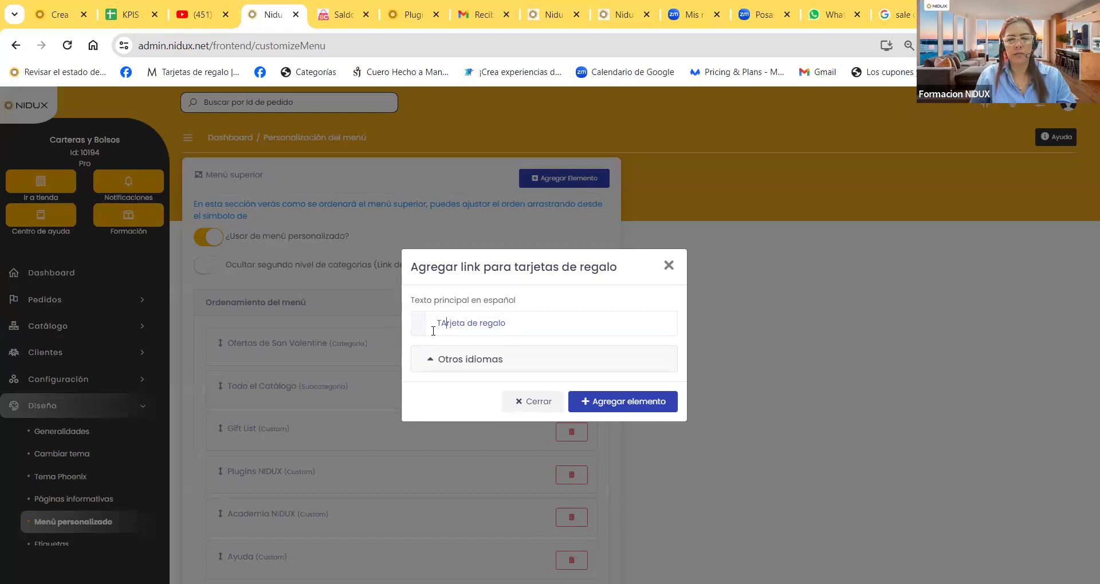
type("a")
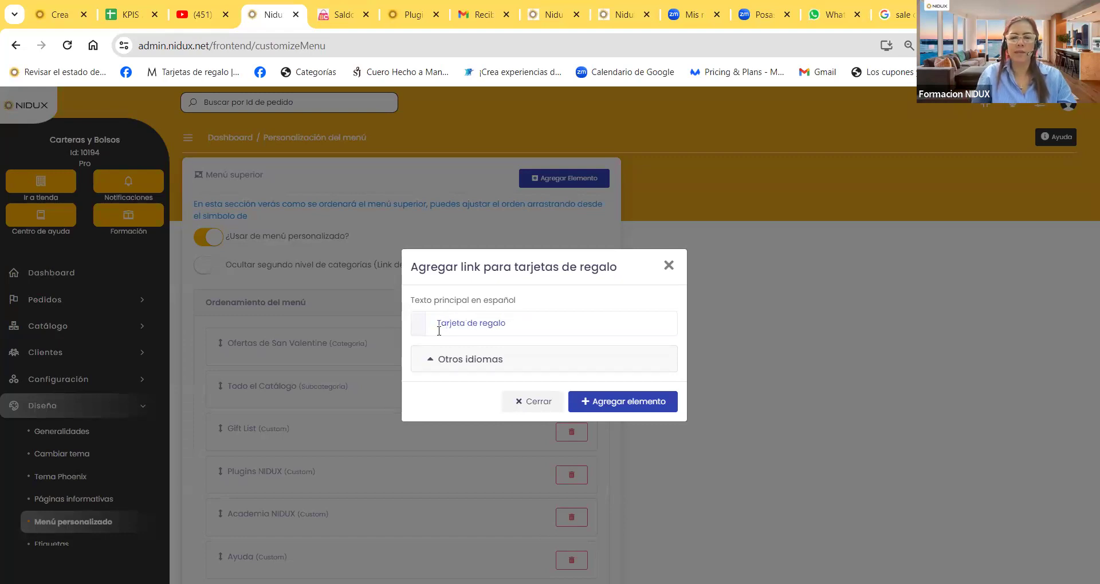
left_click_drag(509, 324, 430, 322)
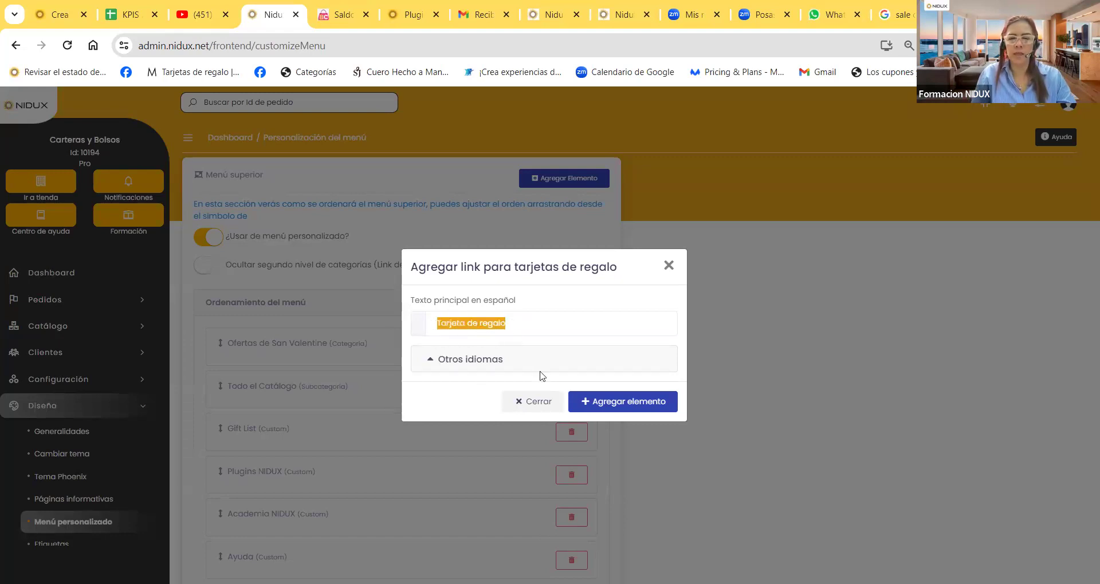
Save the new menu item, confirm the success message and return to the storefront tab
left_click(631, 408)
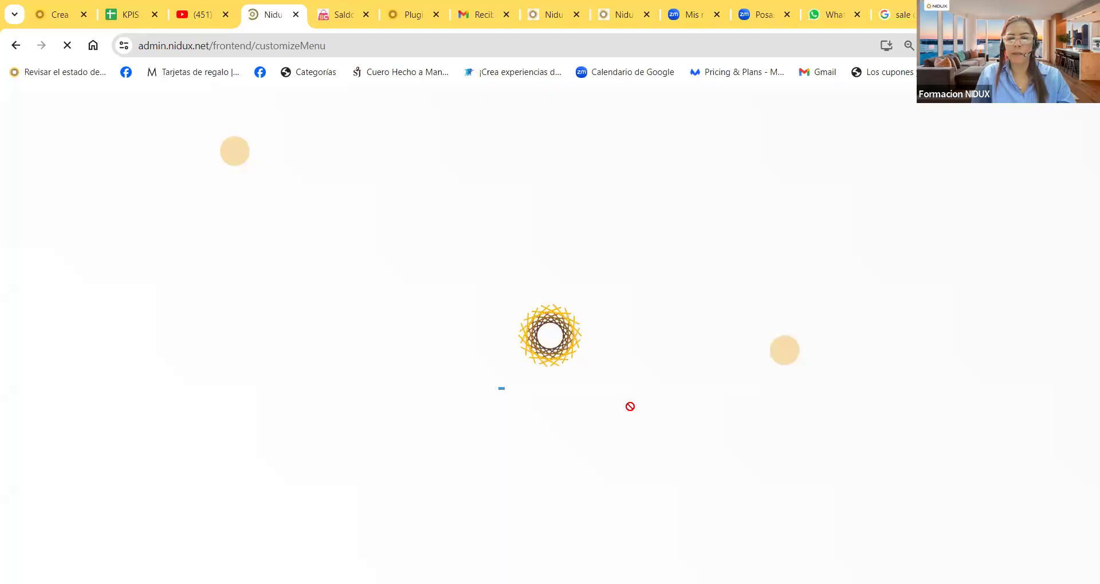
left_click(575, 415)
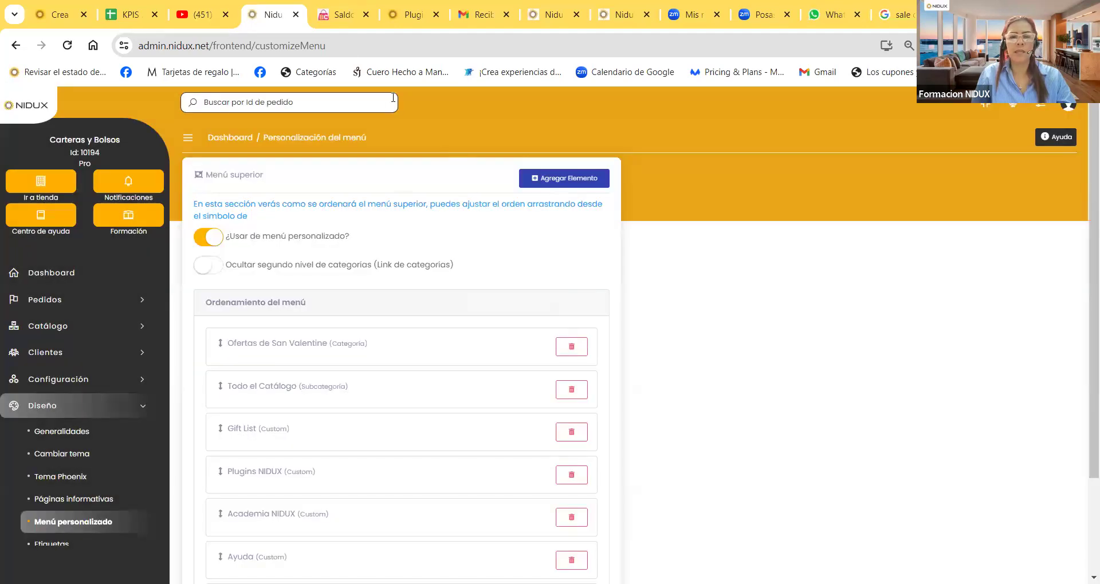
left_click(338, 19)
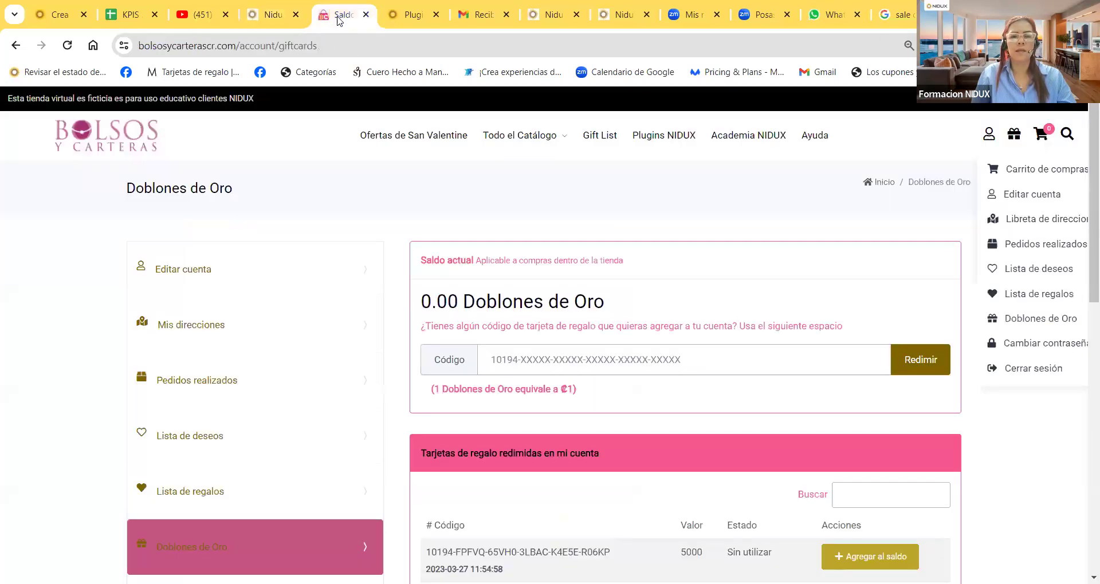
Load the store home page and open its new Tarjeta de regalo menu link
left_click(142, 140)
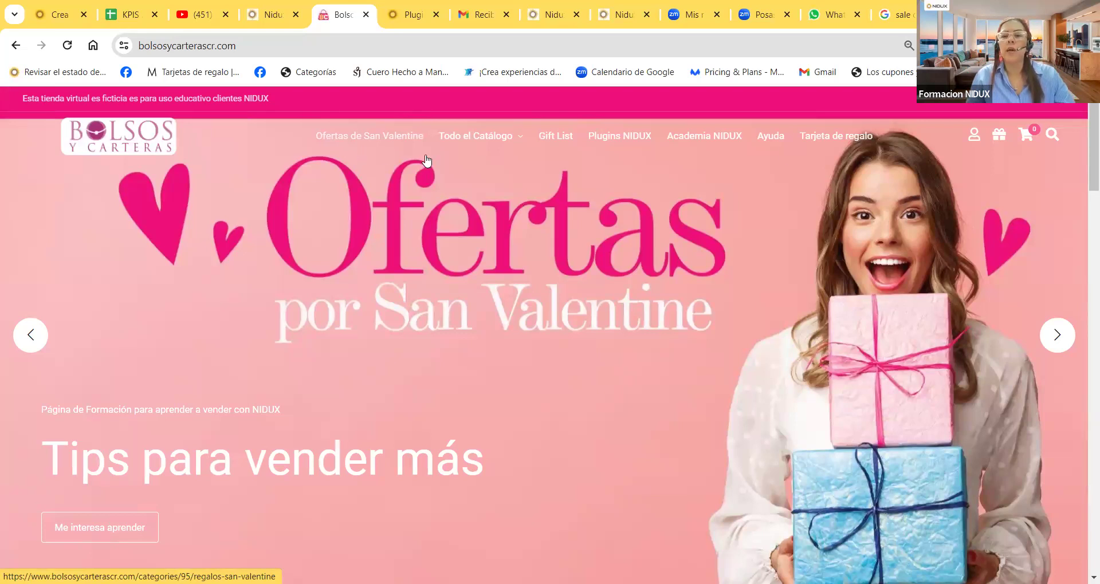
left_click(822, 145)
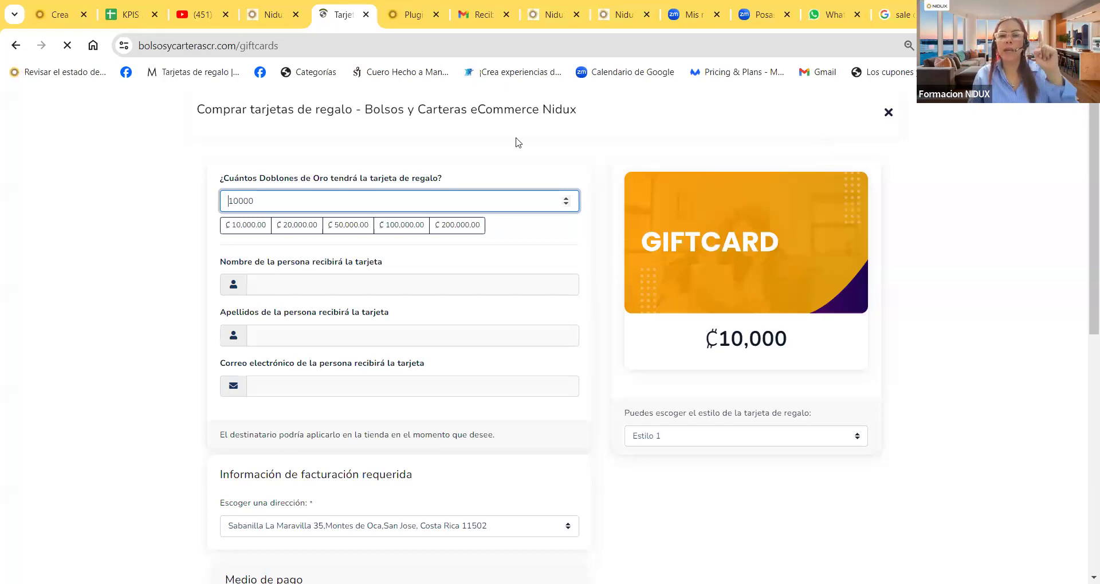
Try the 20,000 to 200,000 presets, then enter a custom amount of 50000
left_click_drag(278, 47, 240, 46)
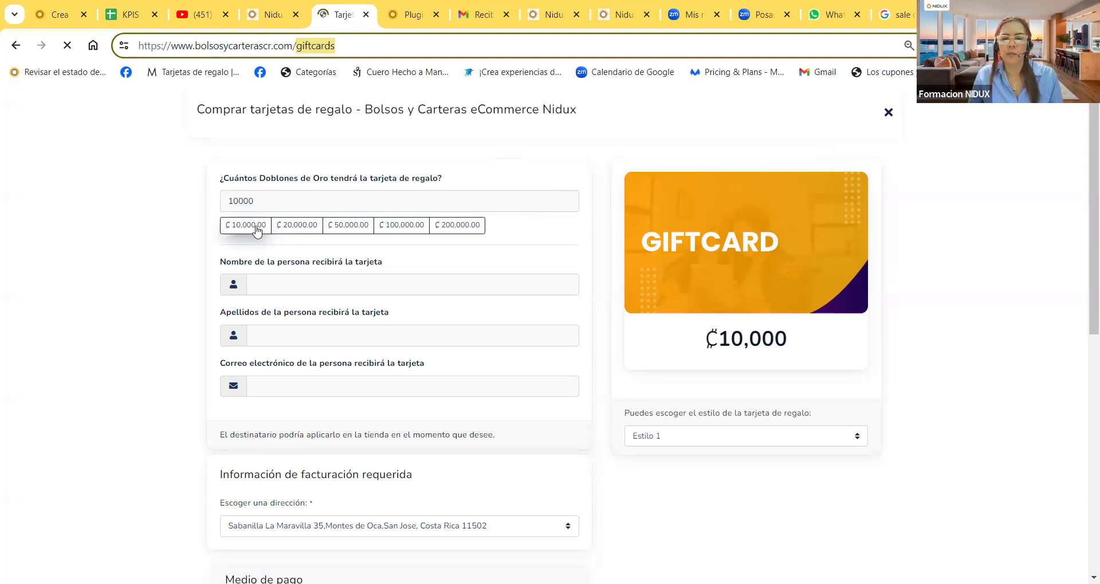
left_click(255, 232)
left_click(301, 229)
left_click(341, 230)
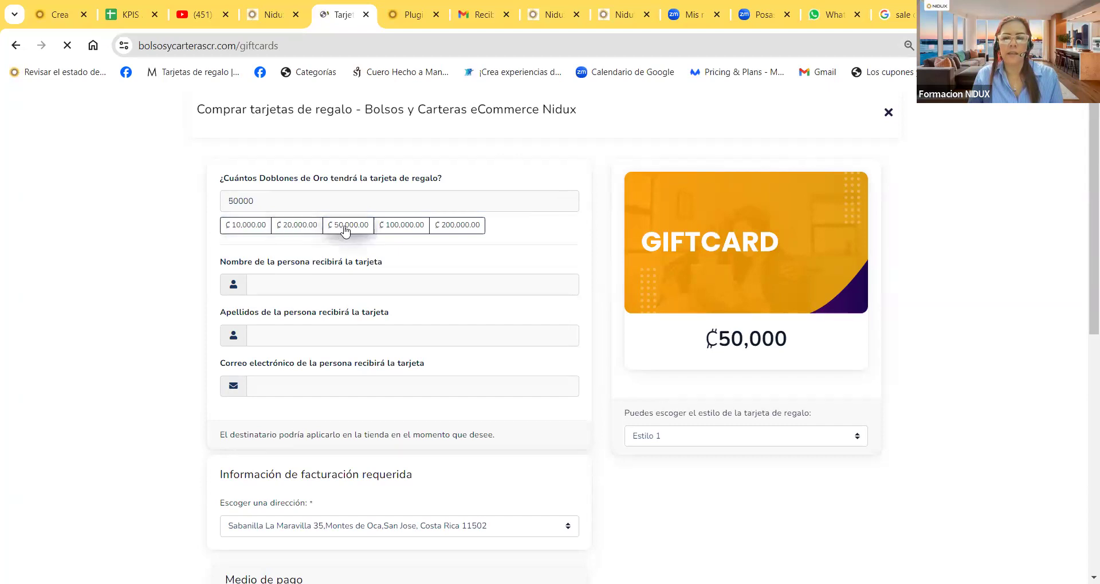
left_click(403, 229)
left_click(452, 227)
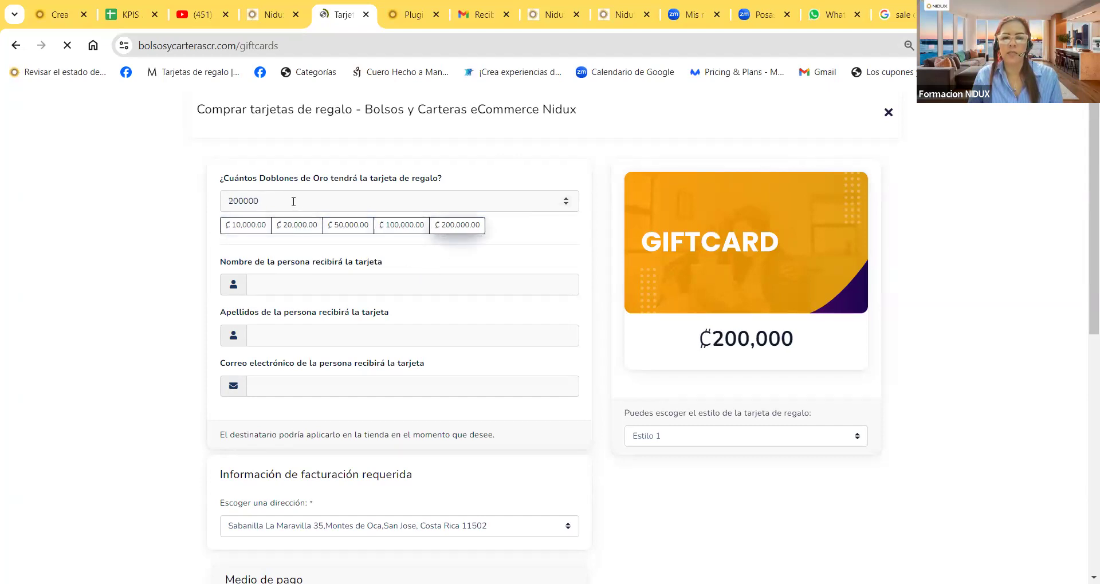
double_click(326, 195)
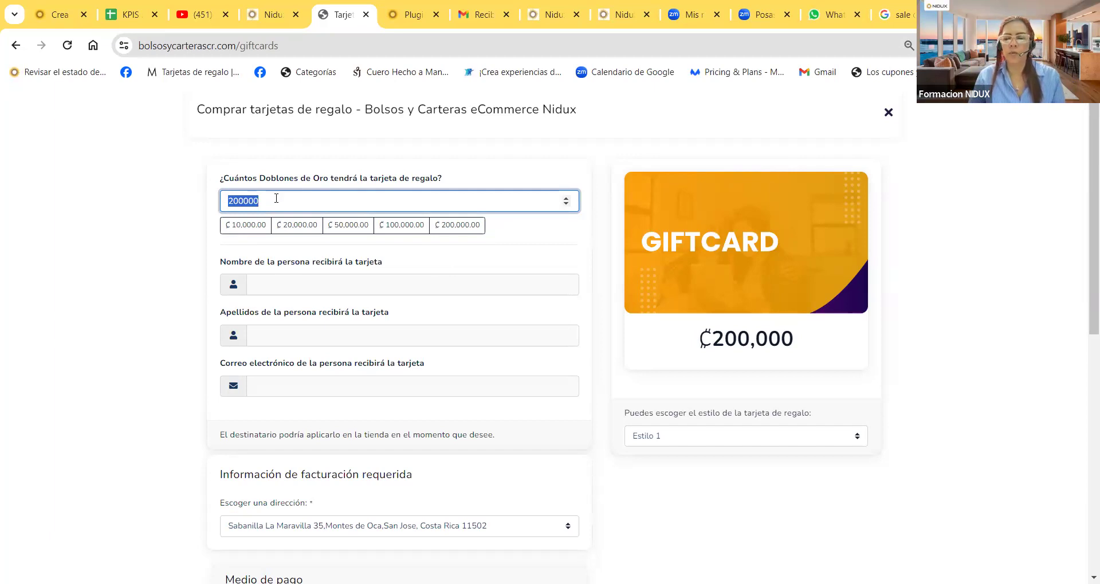
type("50000")
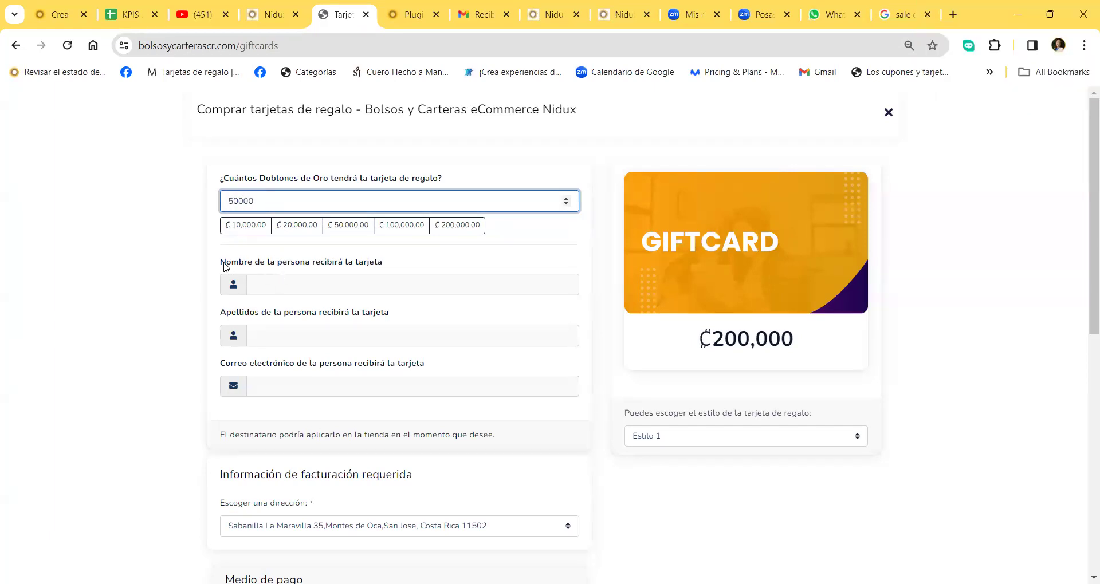
left_click(299, 253)
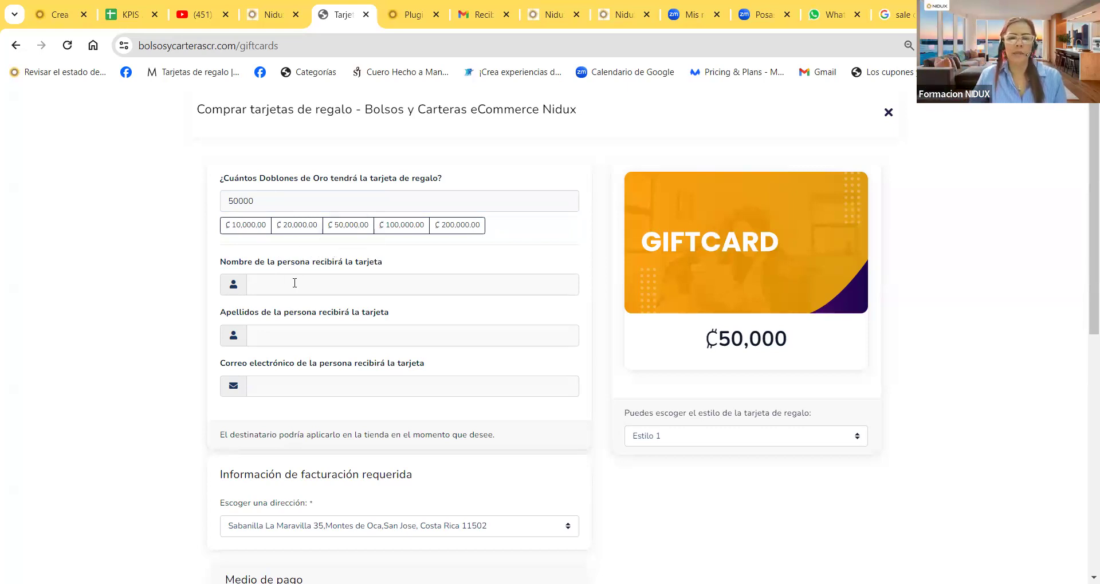
Step through the recipient's first name, surname and e-mail fields without filling them
mouse_move(254, 271)
left_mouse_down()
mouse_move(358, 264)
mouse_move(234, 268)
left_mouse_up()
left_click(264, 284)
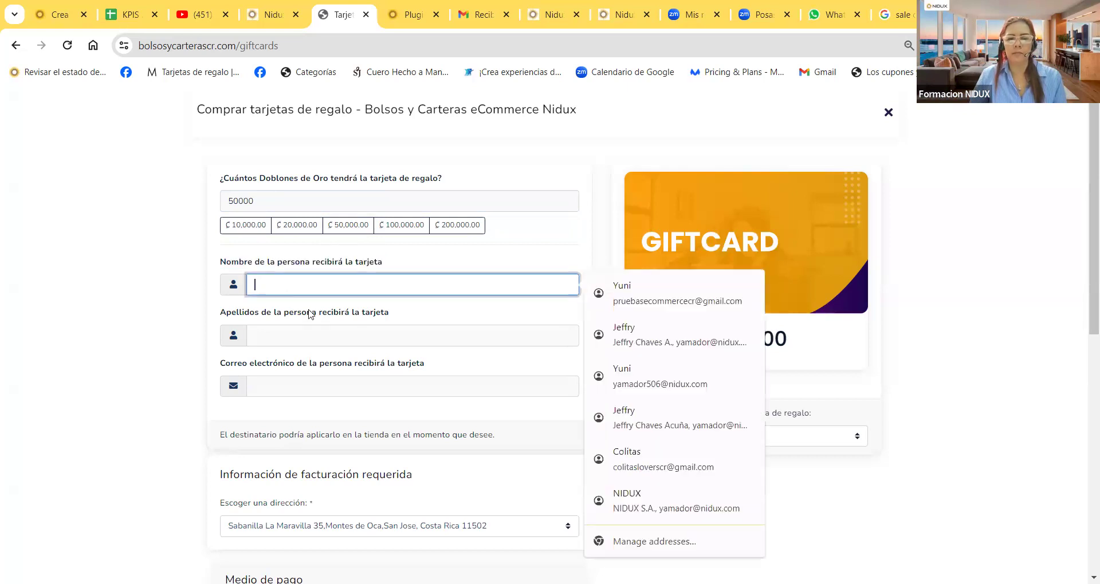
left_click(351, 342)
left_click(274, 391)
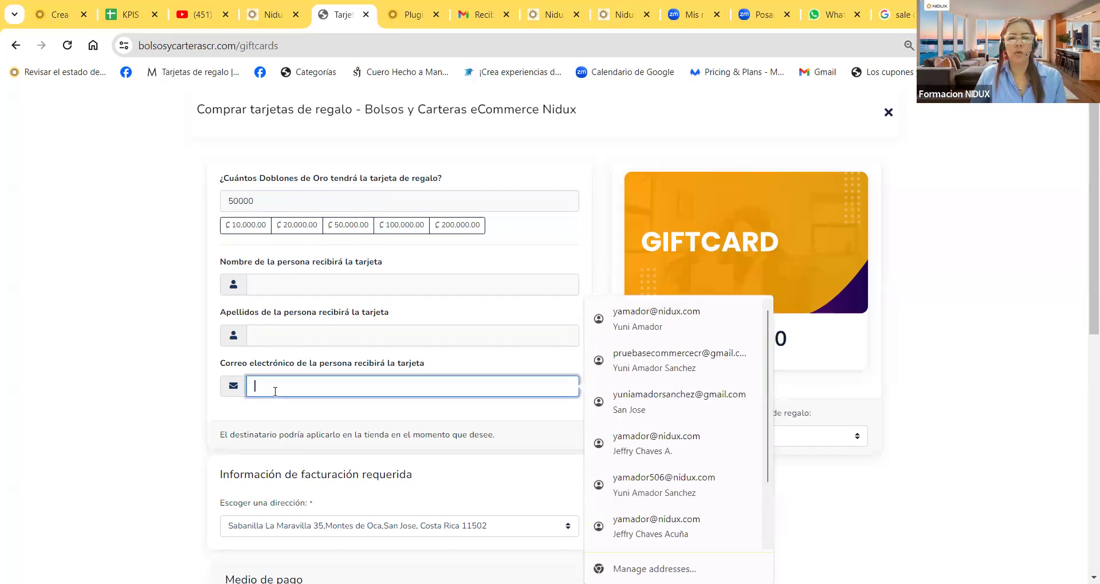
left_click(170, 338)
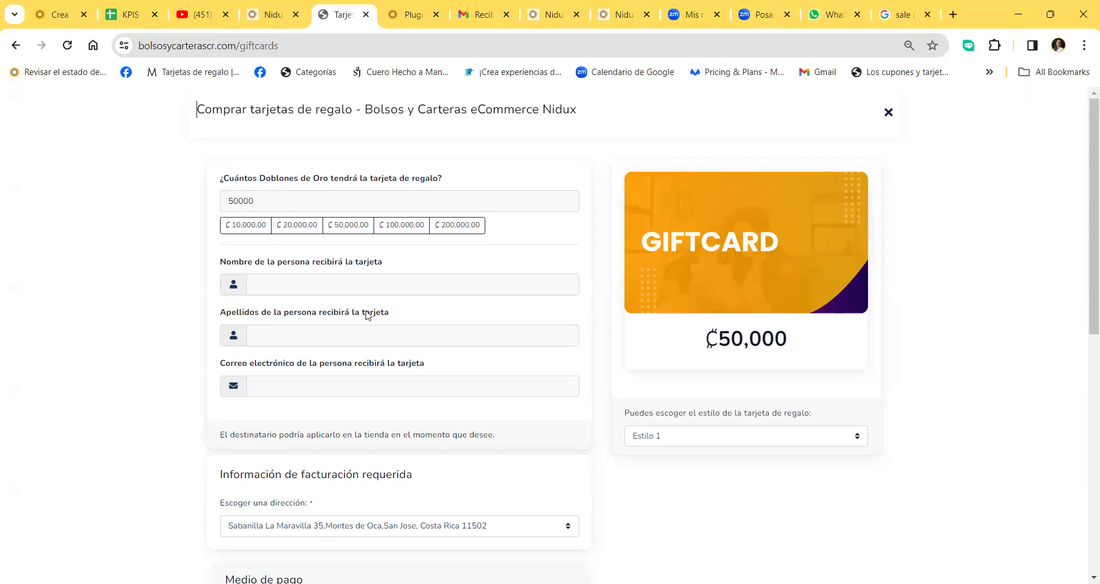
scroll(369, 315, "down", 3)
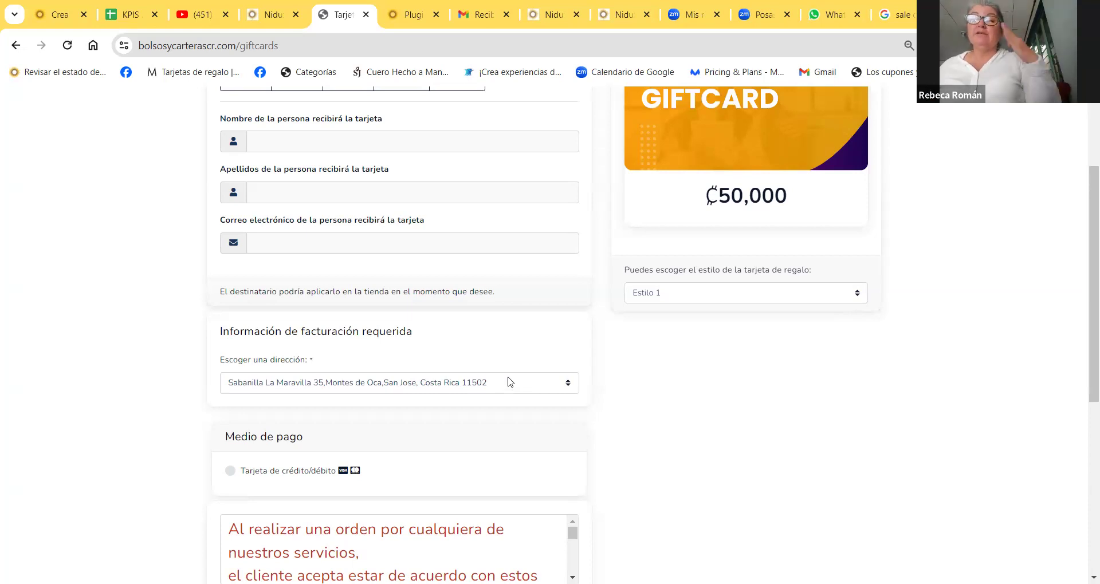
scroll(510, 383, "up", 1)
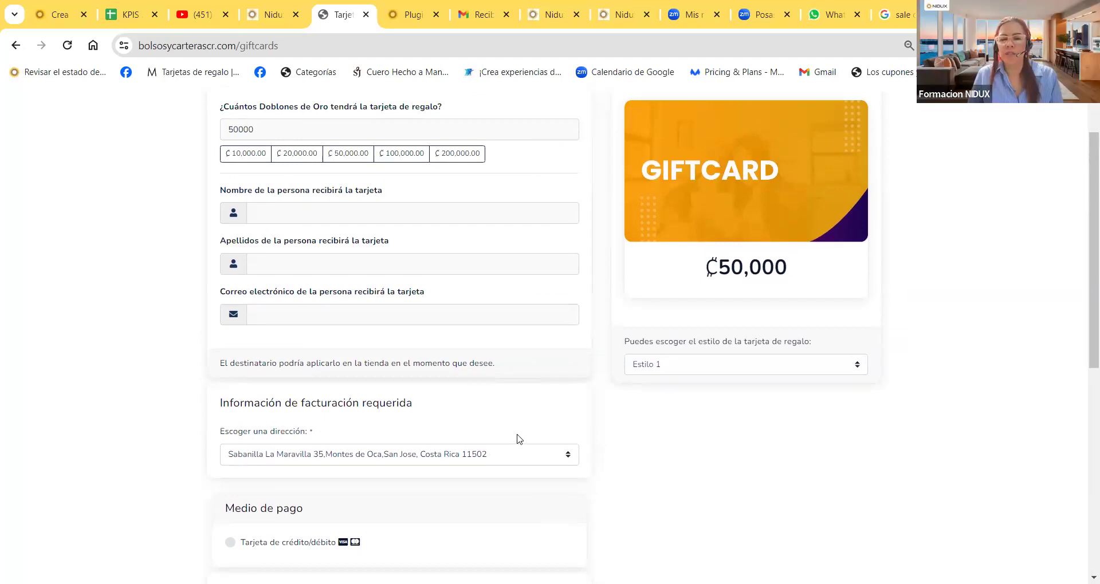
scroll(518, 437, "down", 1)
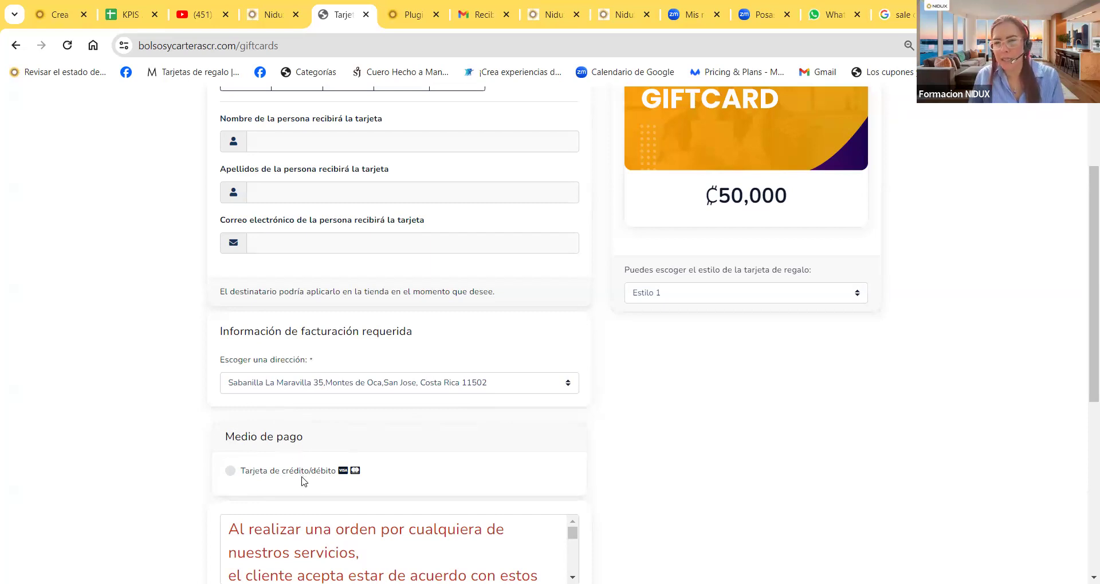
left_click_drag(246, 471, 412, 474)
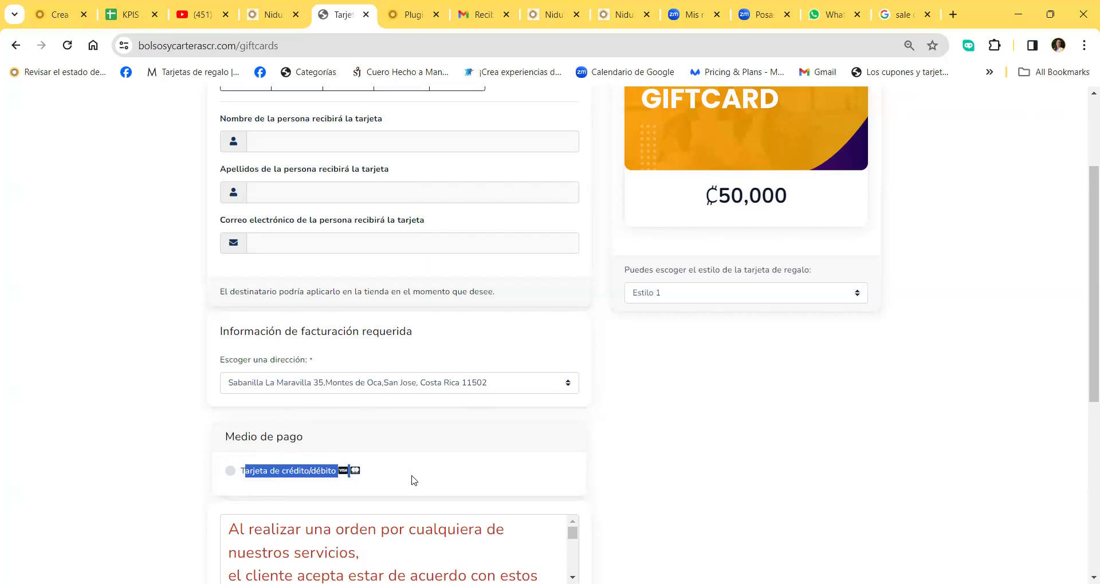
Preview the Estilo 3, Estilo 4 and Estilo 6 gift card designs
left_click(663, 302)
left_click(659, 334)
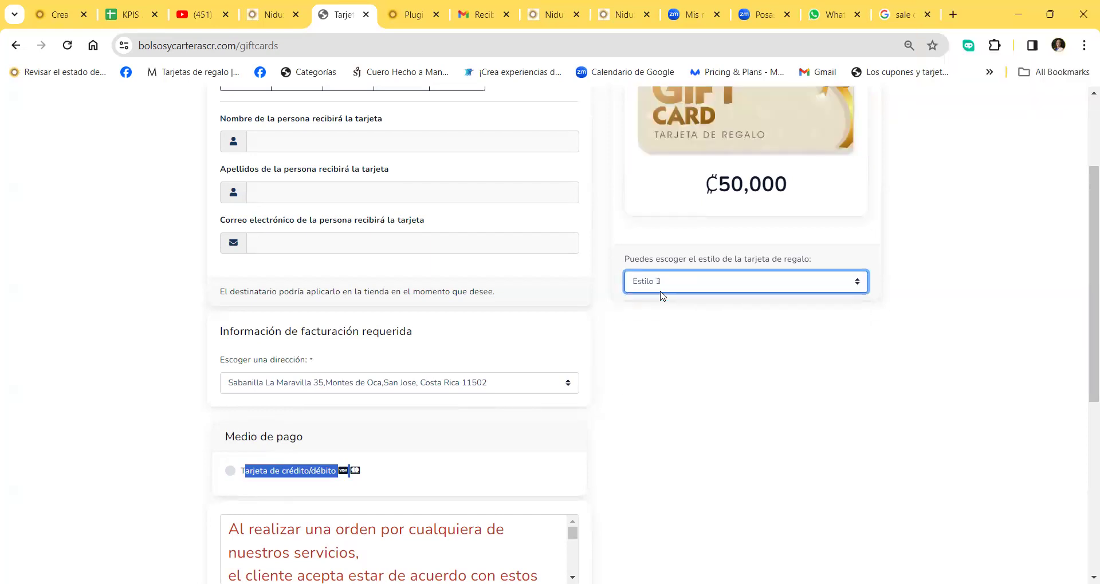
scroll(658, 295, "up", 2)
left_click(659, 424)
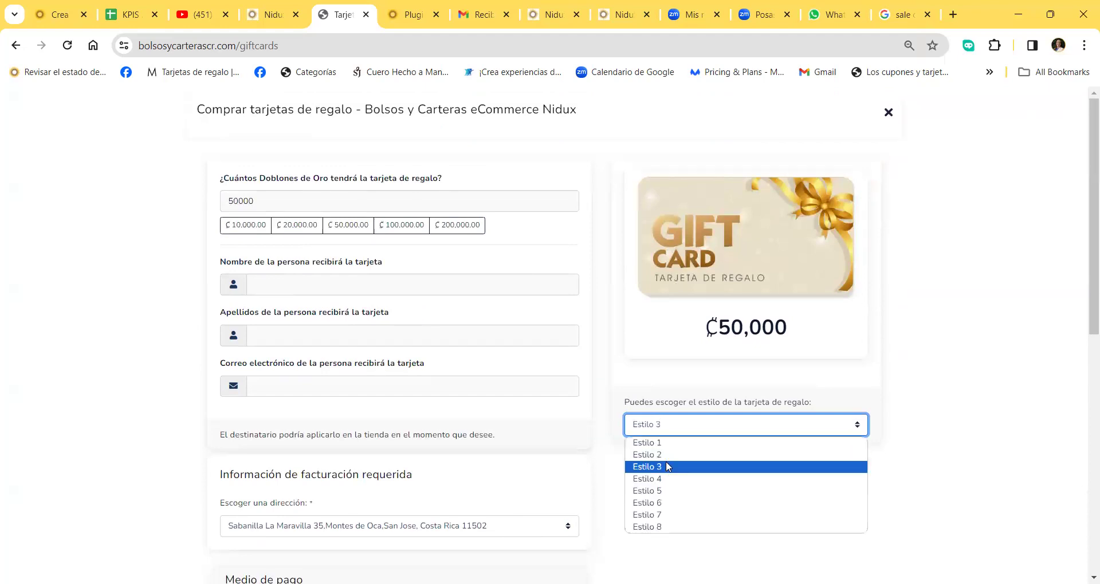
left_click(679, 474)
left_click(679, 432)
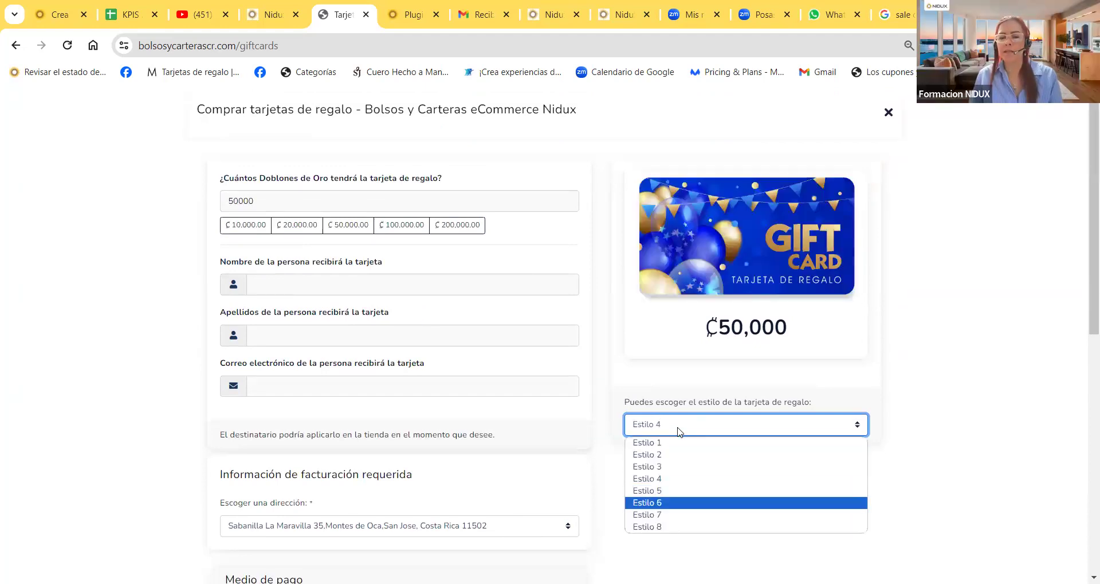
left_click(670, 502)
Choose the Estilo 7 red gift box design and review the rest of the form
left_click(670, 435)
key("Down")
key("Return")
scroll(514, 442, "down", 5)
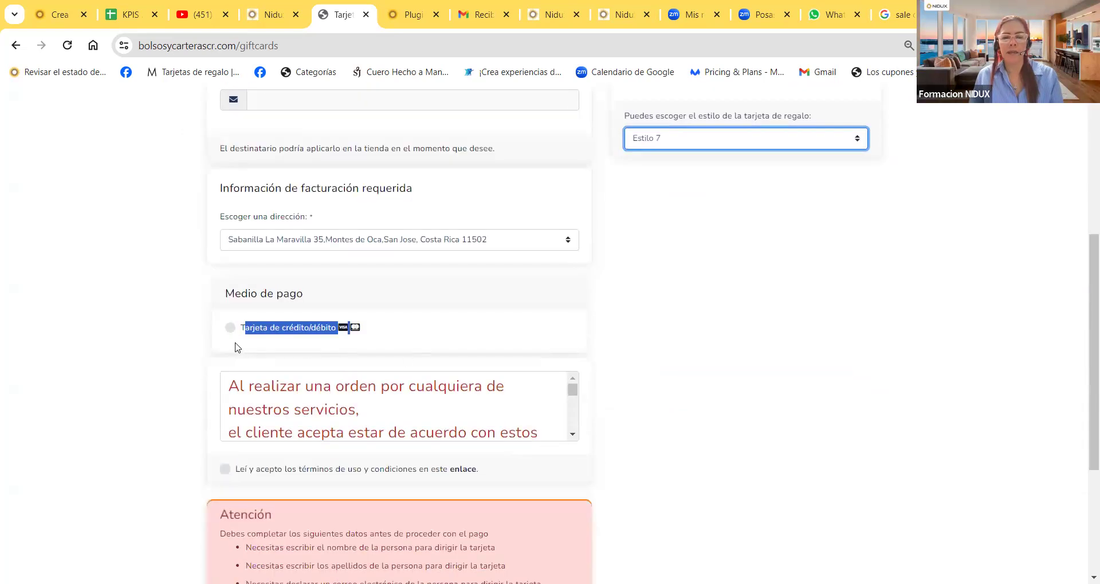
left_click(217, 478)
scroll(344, 407, "down", 3)
scroll(356, 459, "down", 4)
scroll(398, 459, "up", 9)
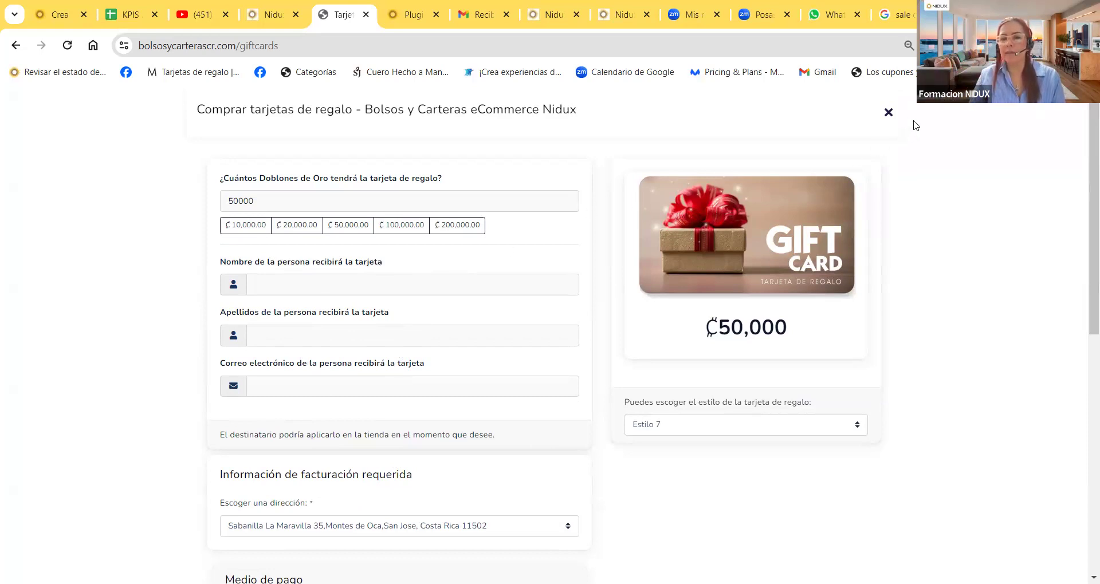
Close the gift card form, revisit Tarjeta de regalo, then return to admin and collapse Diseño
left_click(889, 113)
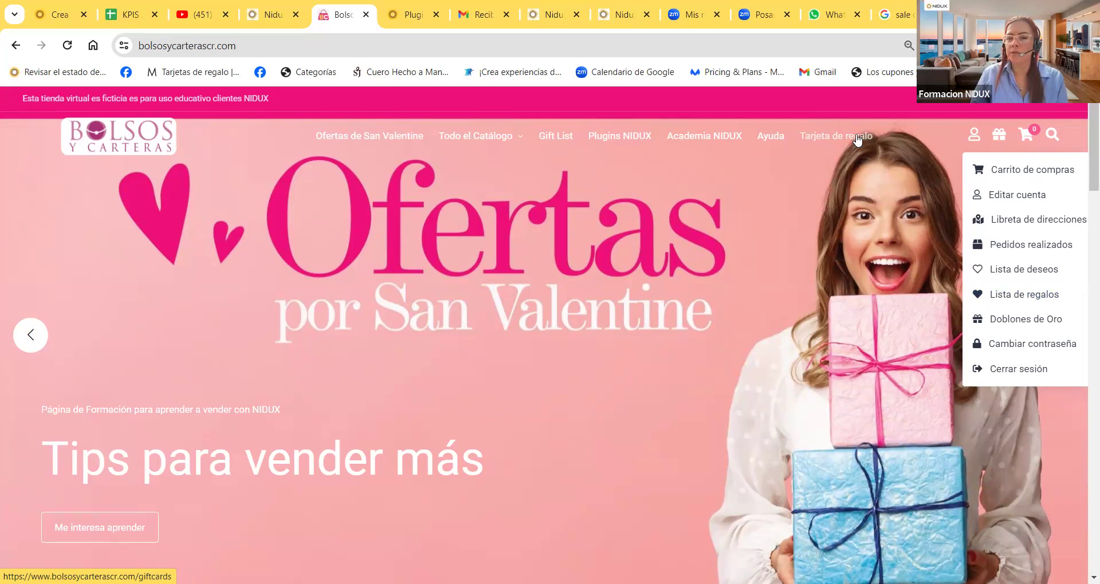
left_click(793, 134)
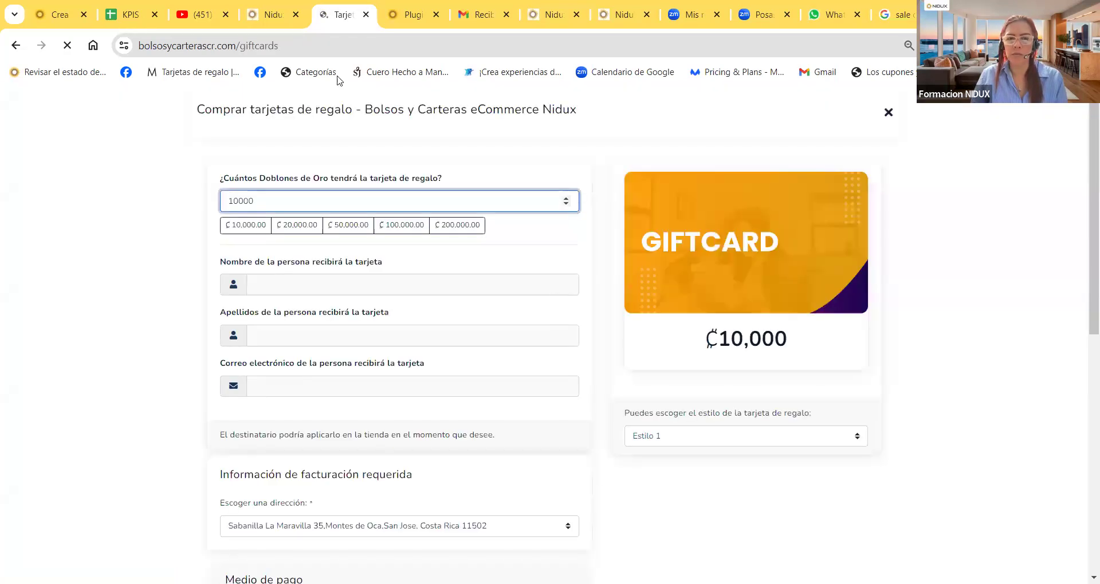
left_click(16, 45)
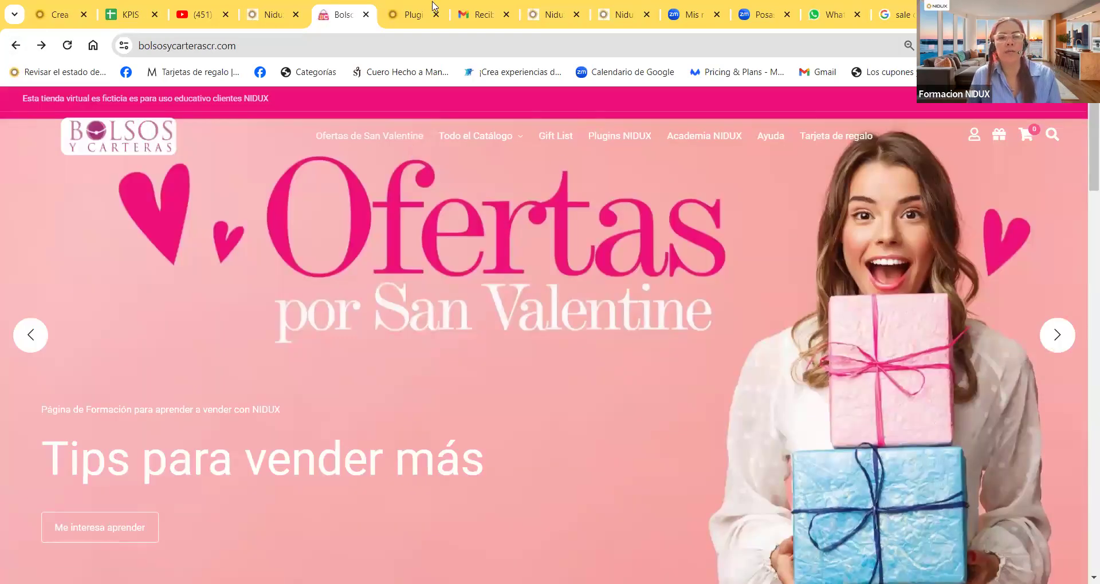
left_click(266, 10)
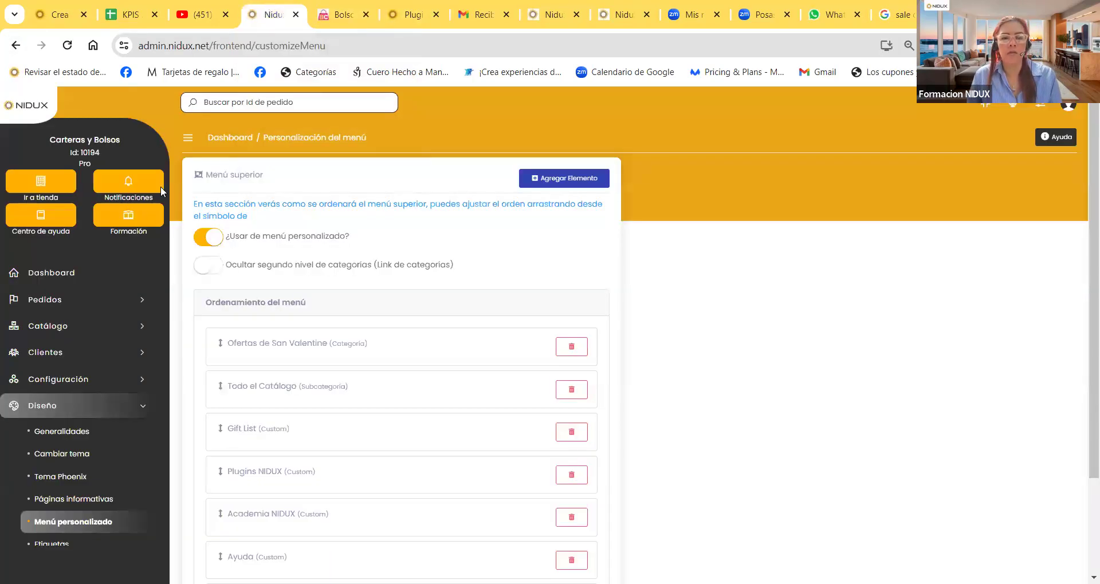
scroll(140, 304, "down", 2)
left_click(141, 307)
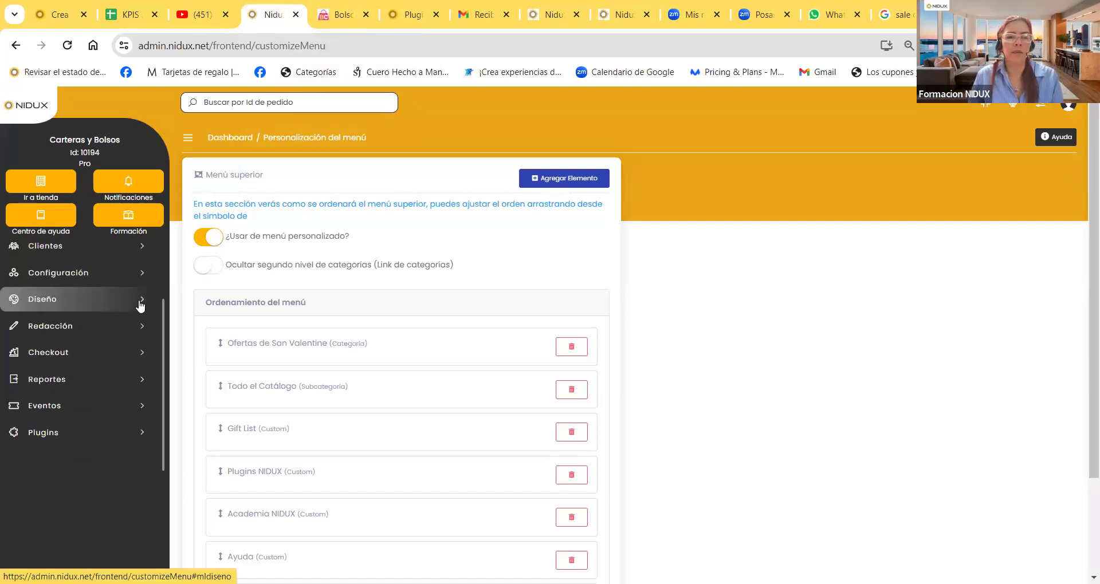
Open Clientes > Lista de clientes and search by part of a customer's name
scroll(72, 310, "up", 2)
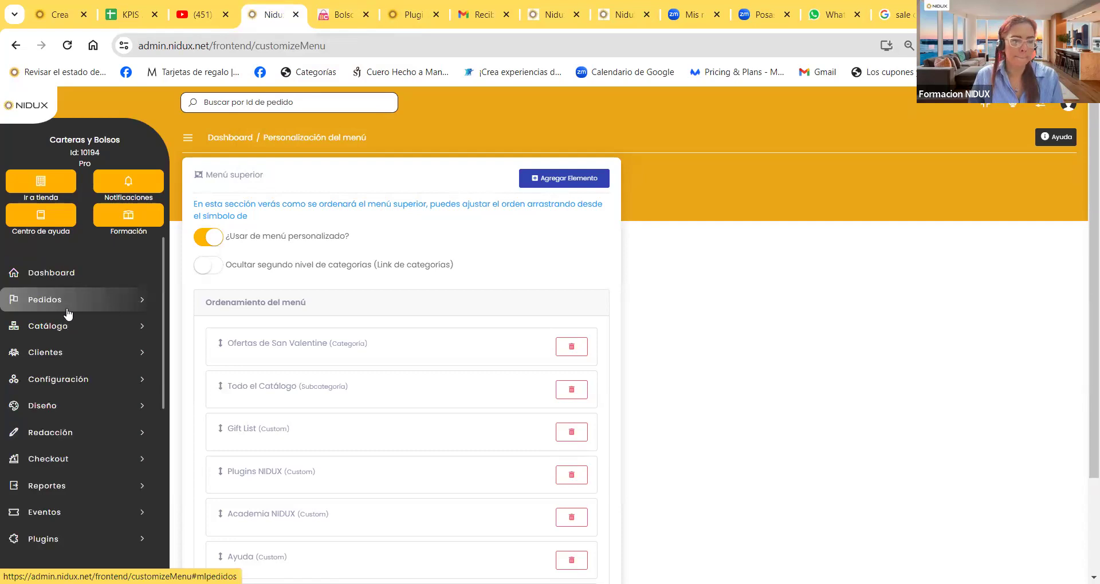
left_click(93, 355)
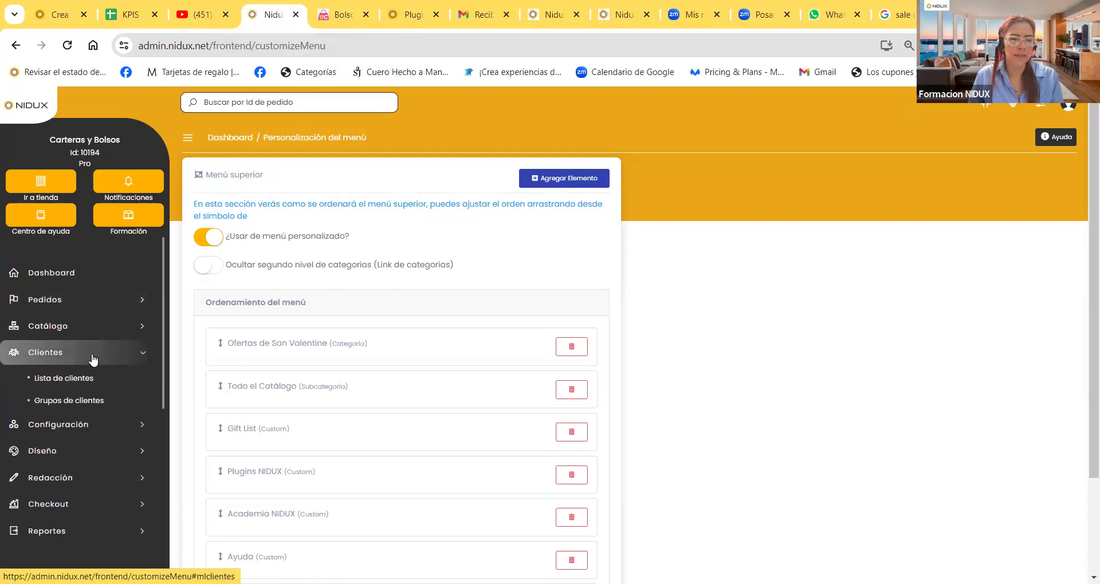
left_click(86, 378)
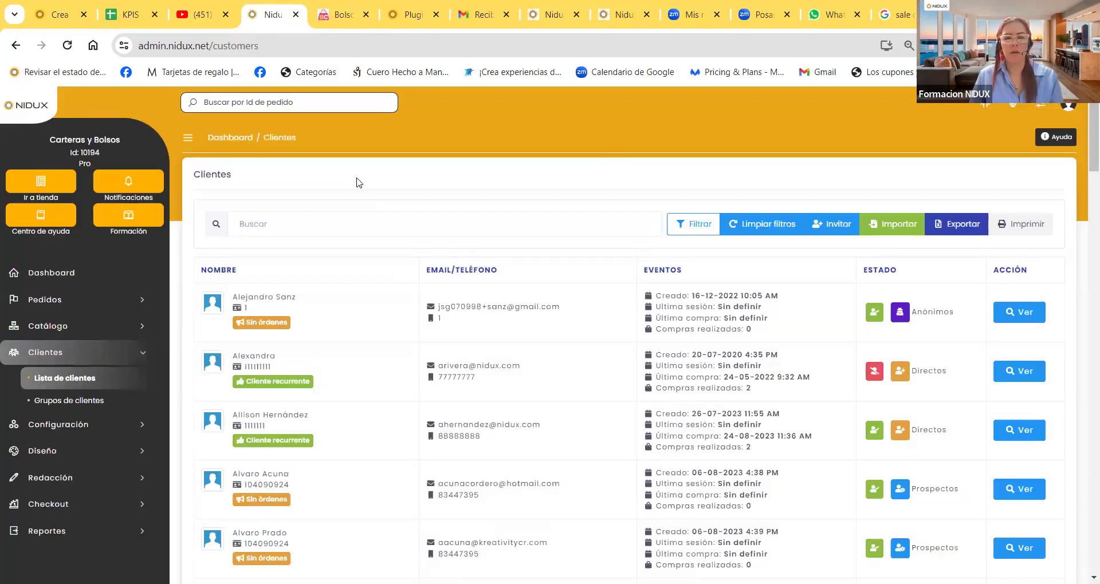
type("yuni")
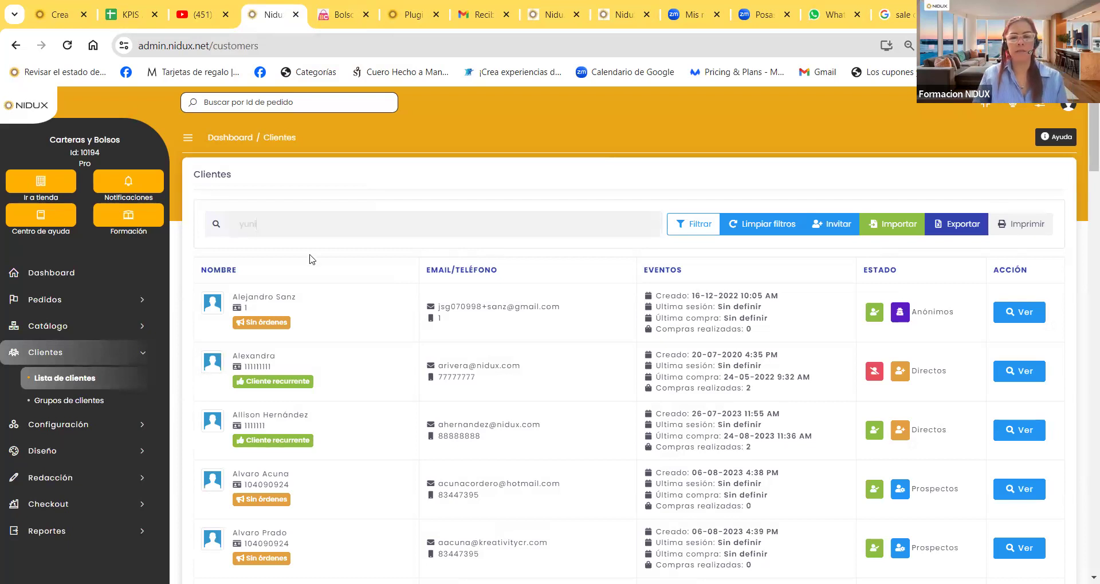
key("Return")
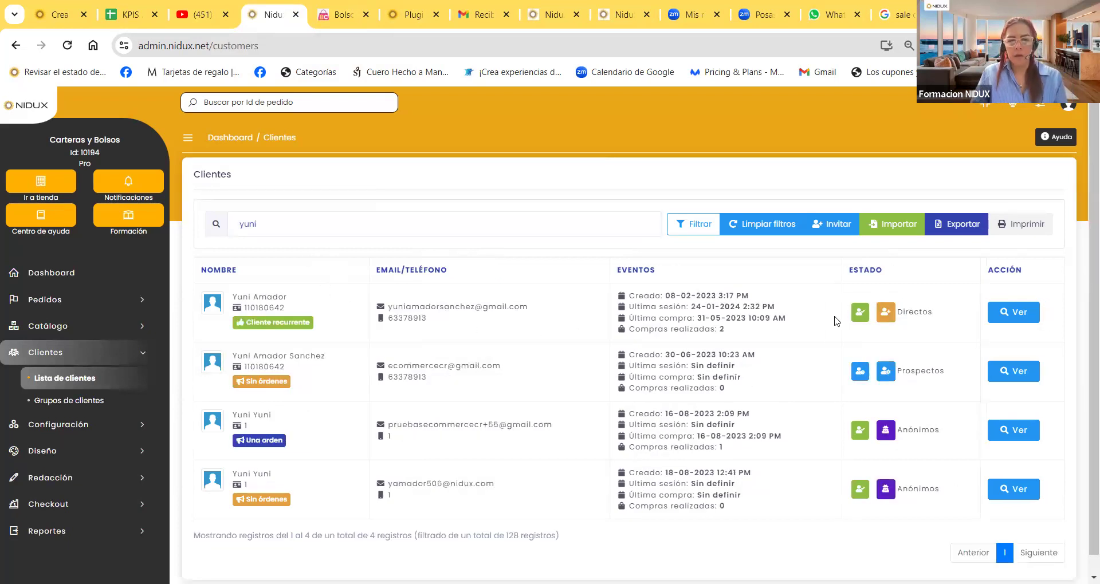
Open the first customer's profile and view its Tarjetas de regalo list
left_click(1016, 314)
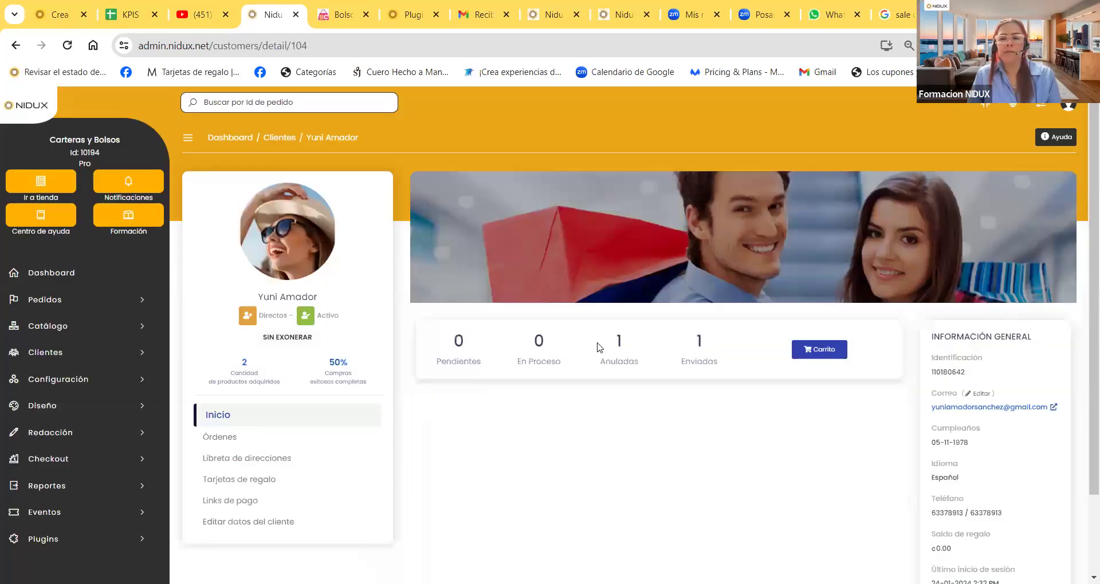
scroll(598, 347, "down", 2)
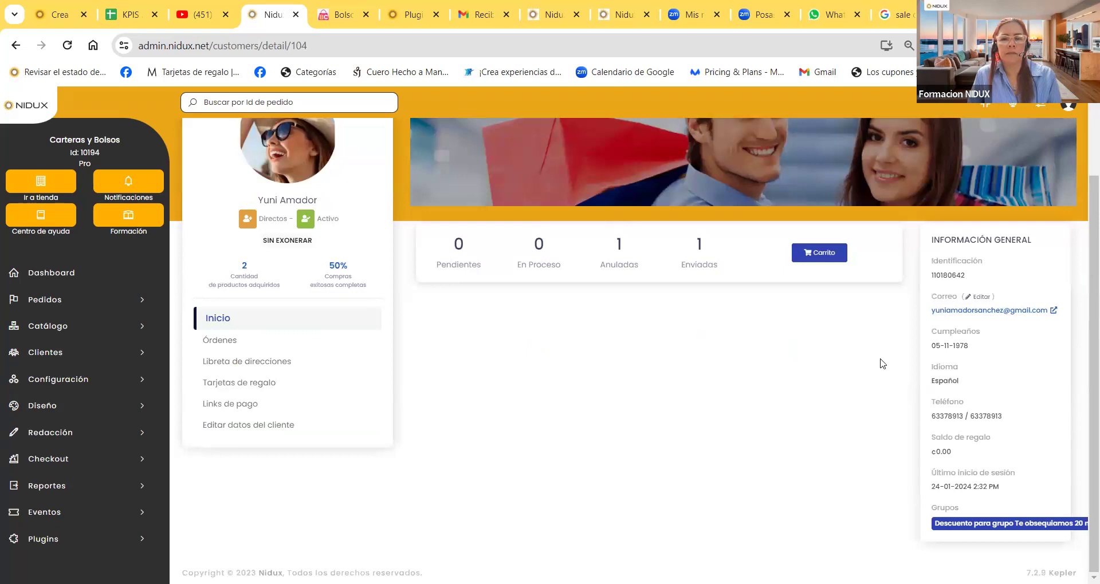
scroll(220, 317, "up", 2)
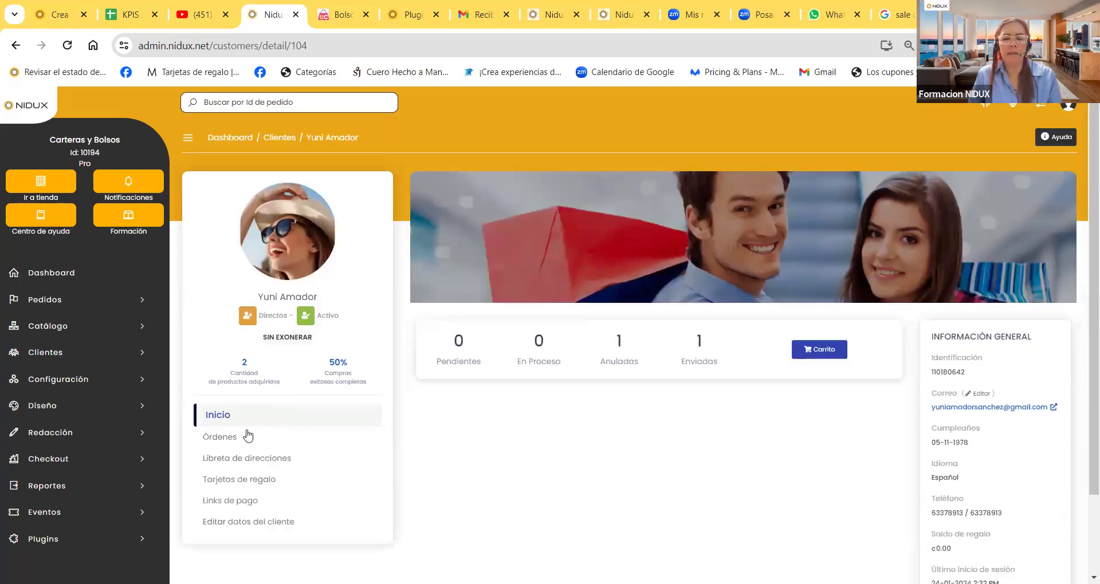
left_click(260, 485)
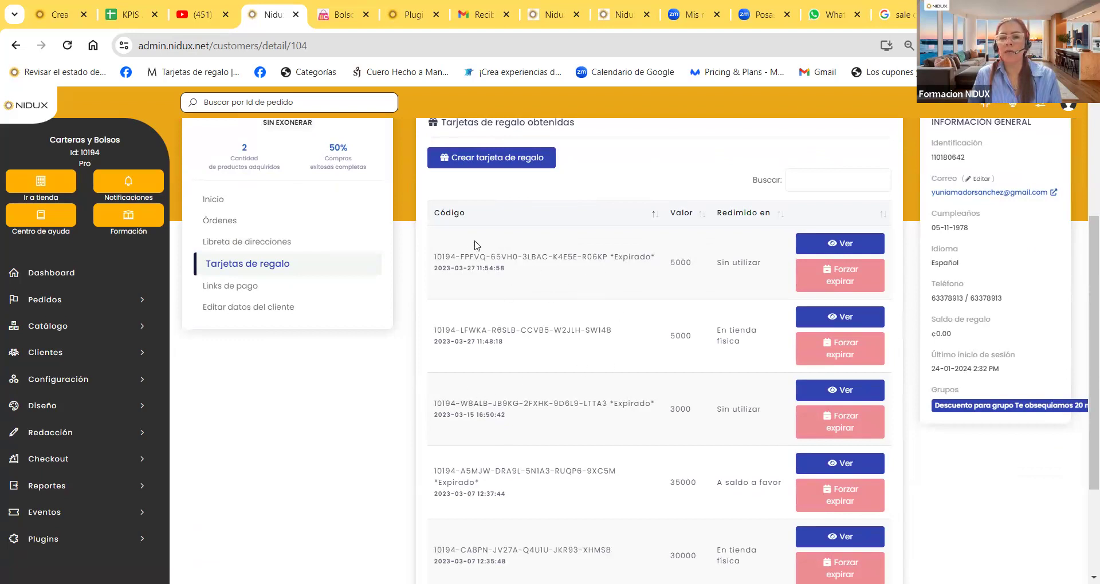
scroll(544, 462, "up", 3)
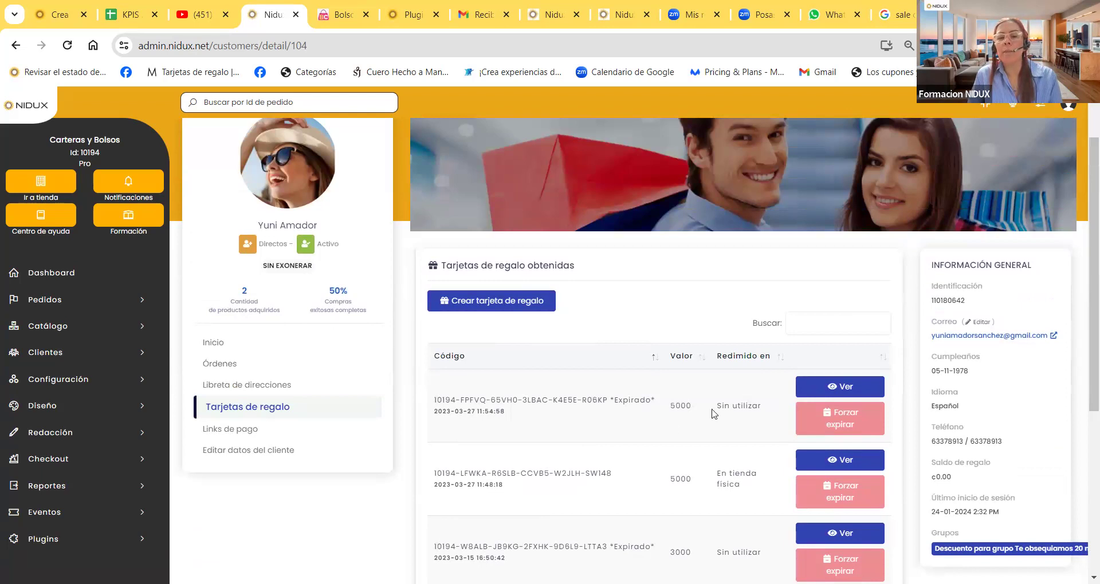
left_click(492, 308)
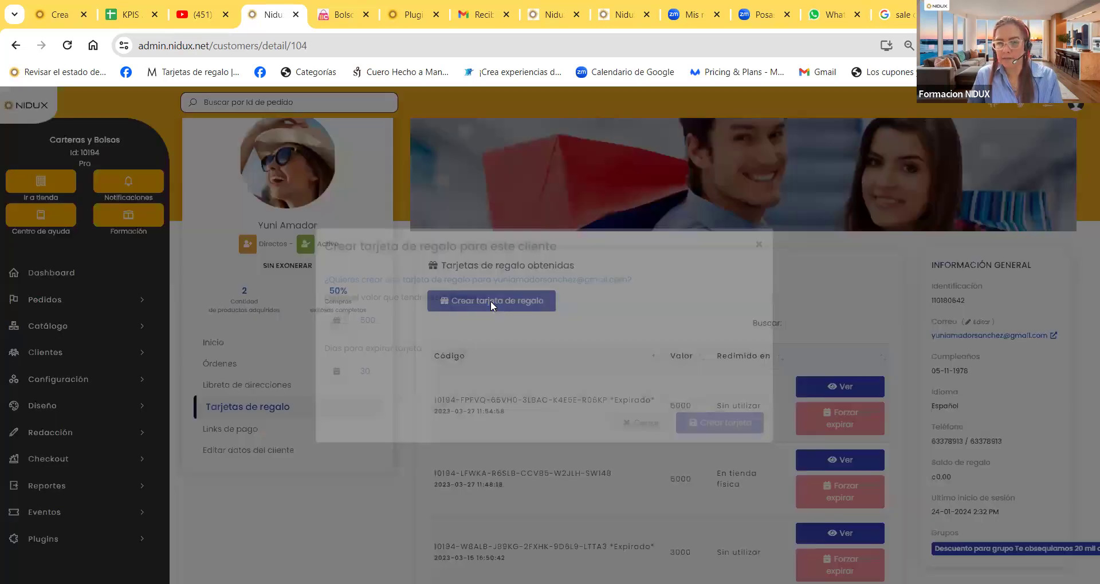
left_click(372, 325)
double_click(373, 326)
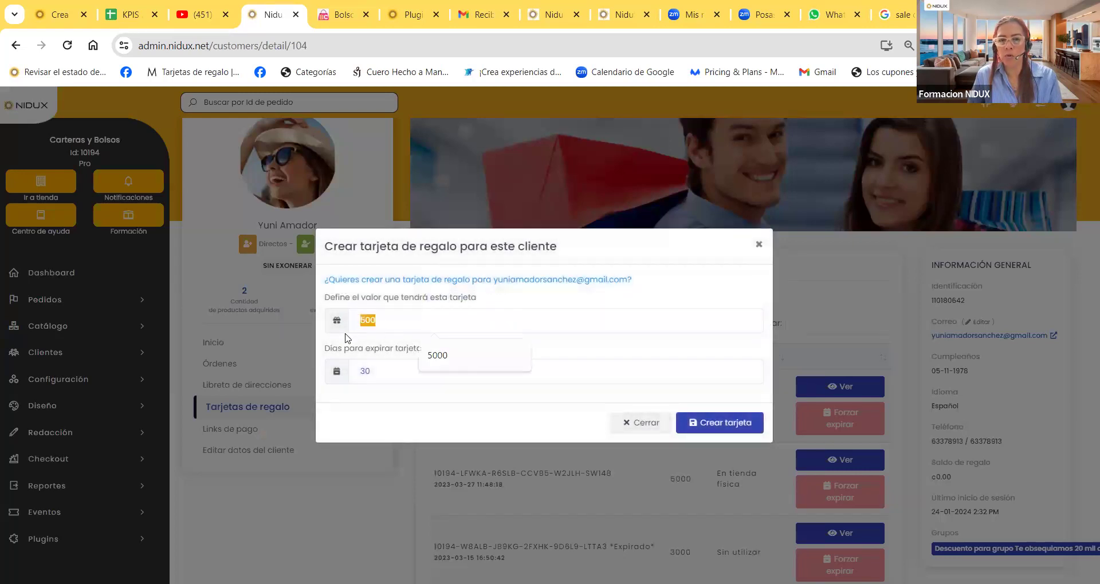
double_click(380, 378)
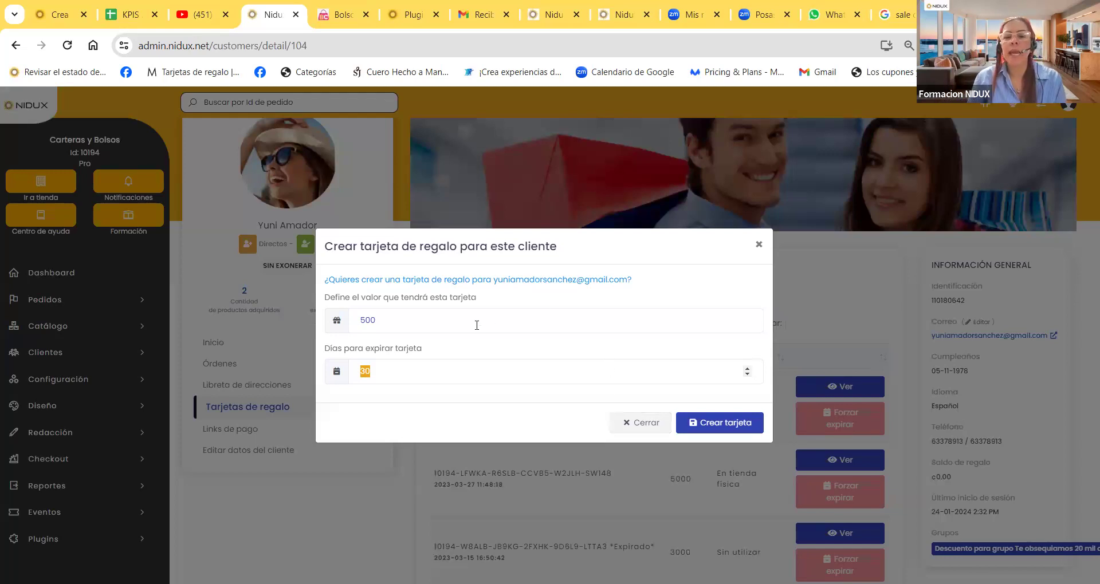
left_click(642, 424)
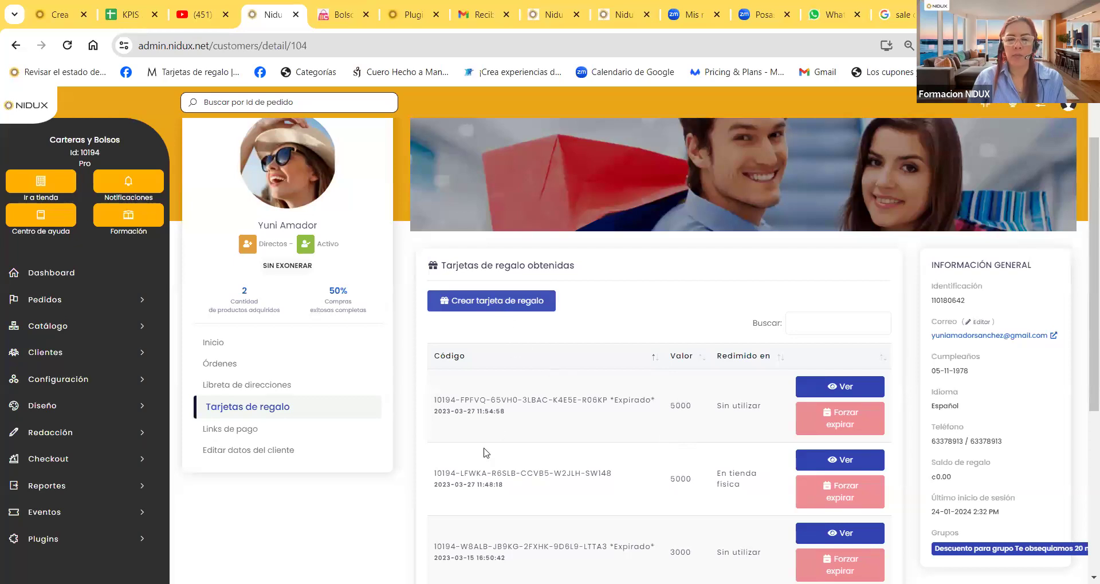
Open Configuración > Tarjetas de regalo > Configuración, showing 31-day expiry and 1% rewards
left_click(74, 381)
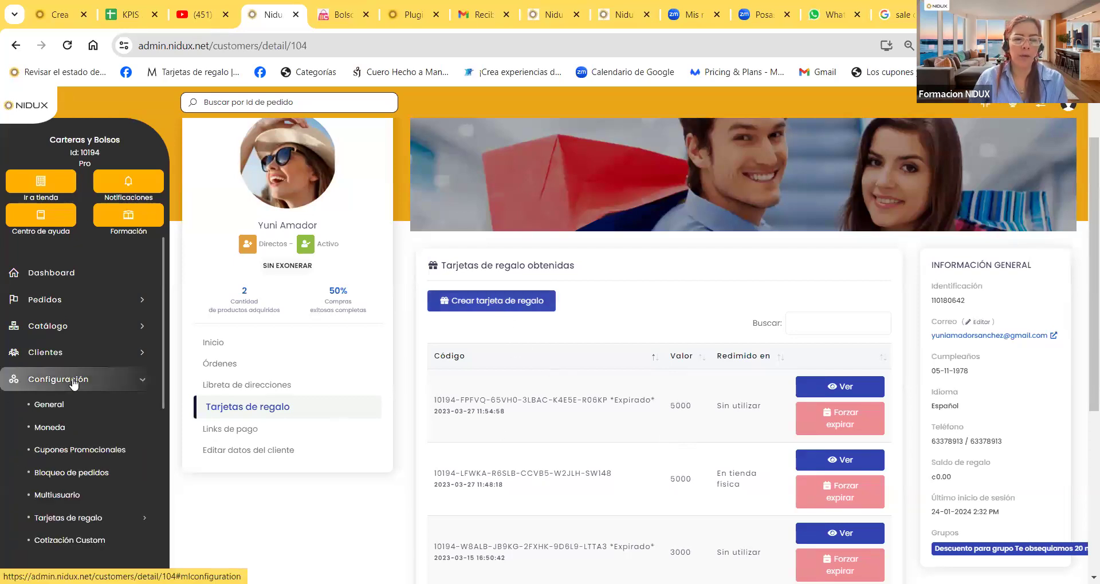
scroll(73, 381, "down", 1)
right_click(72, 378)
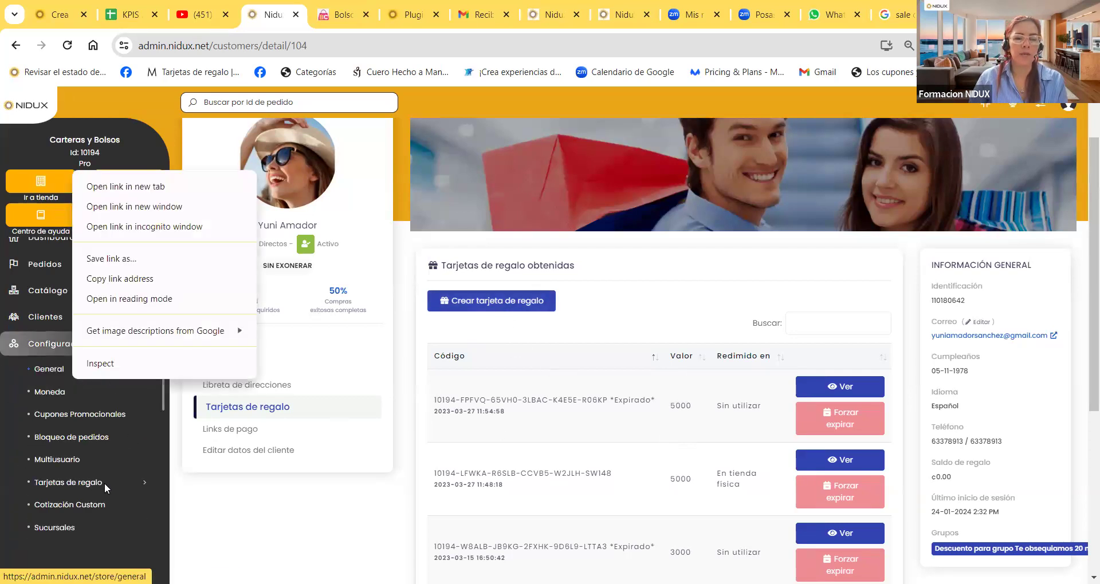
left_click(84, 483)
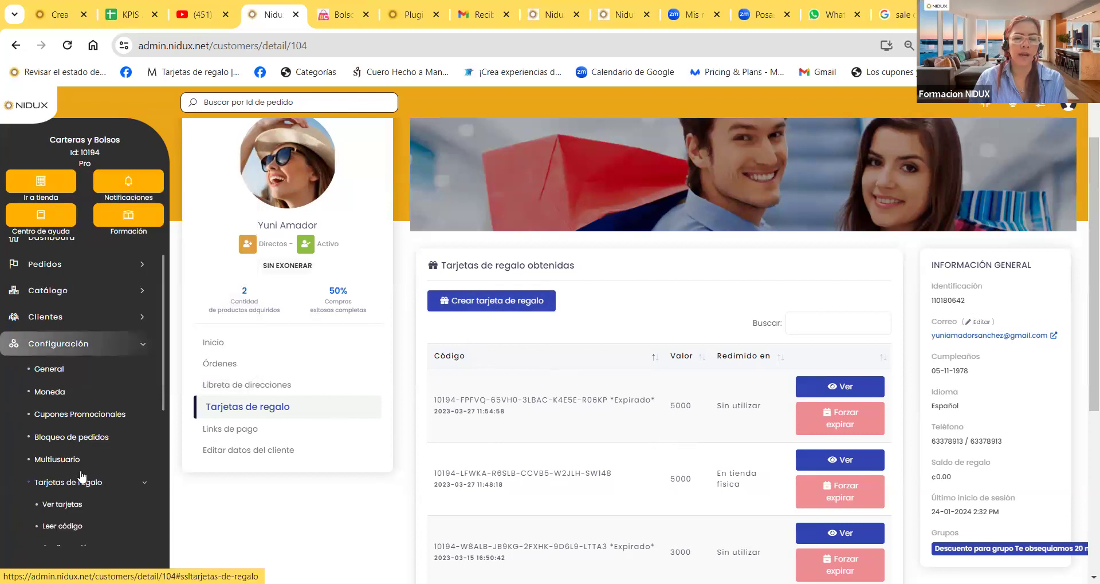
scroll(82, 455, "down", 3)
left_click(81, 439)
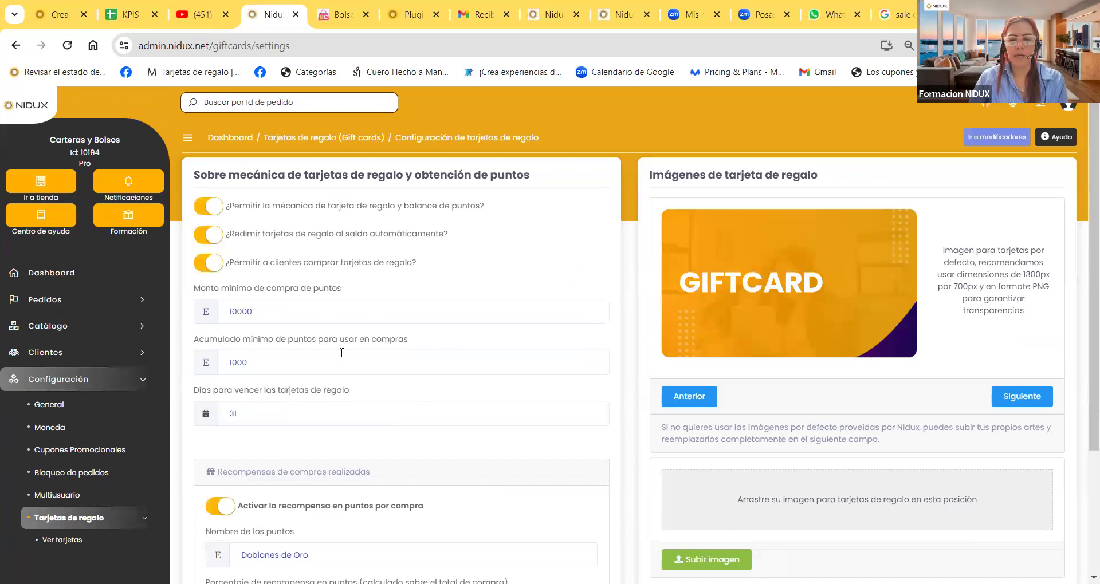
scroll(490, 323, "down", 3)
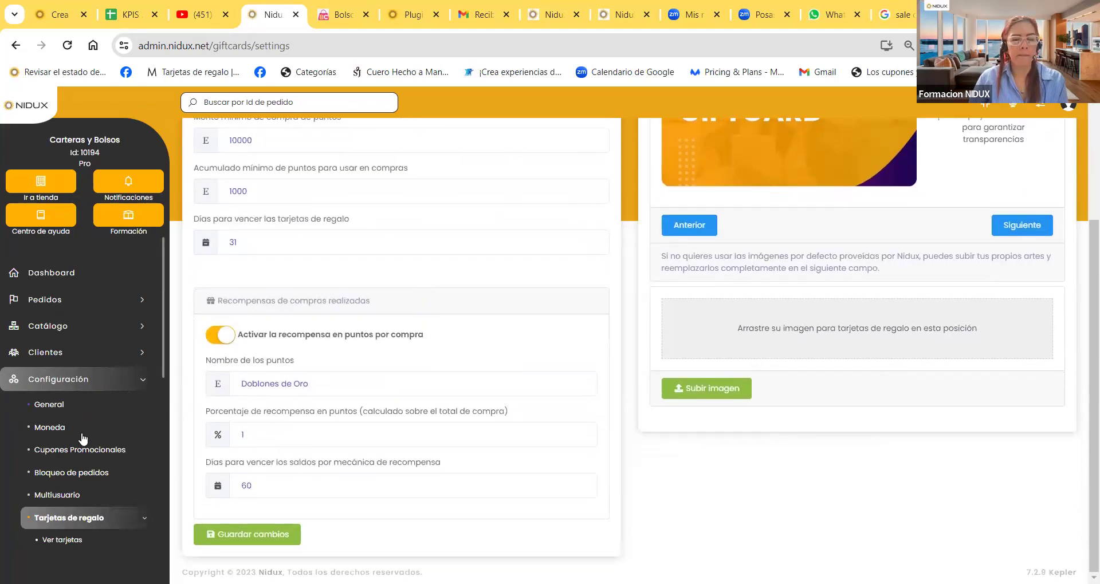
scroll(66, 442, "down", 2)
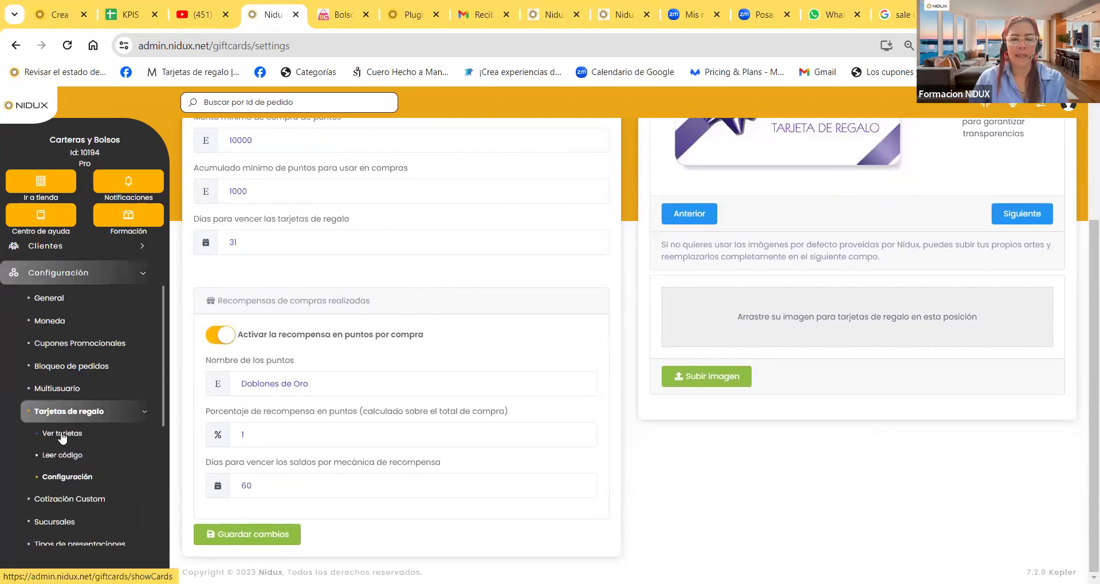
left_click(62, 435)
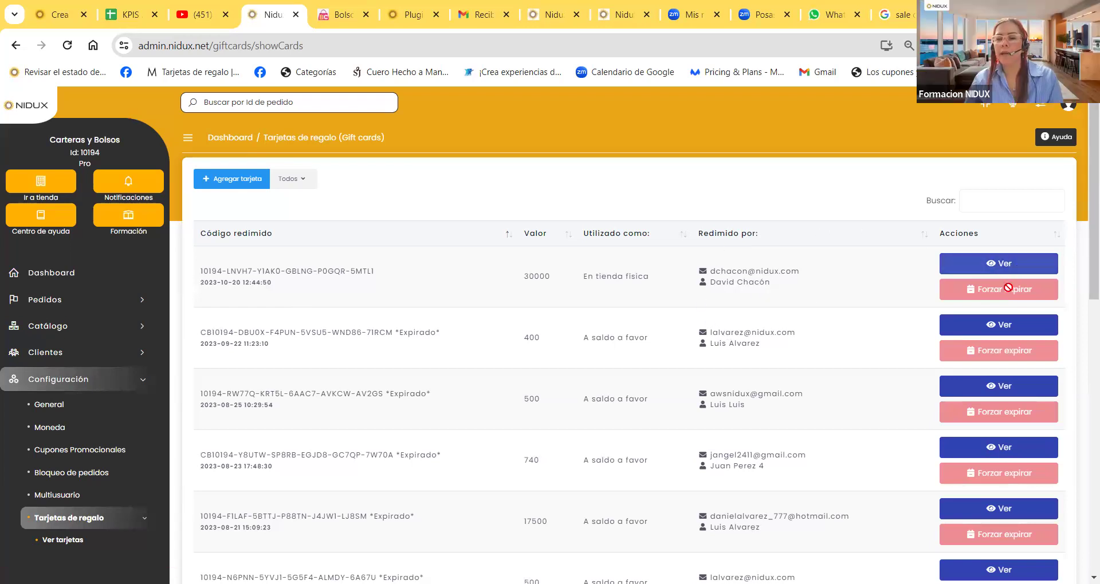
scroll(732, 349, "down", 11)
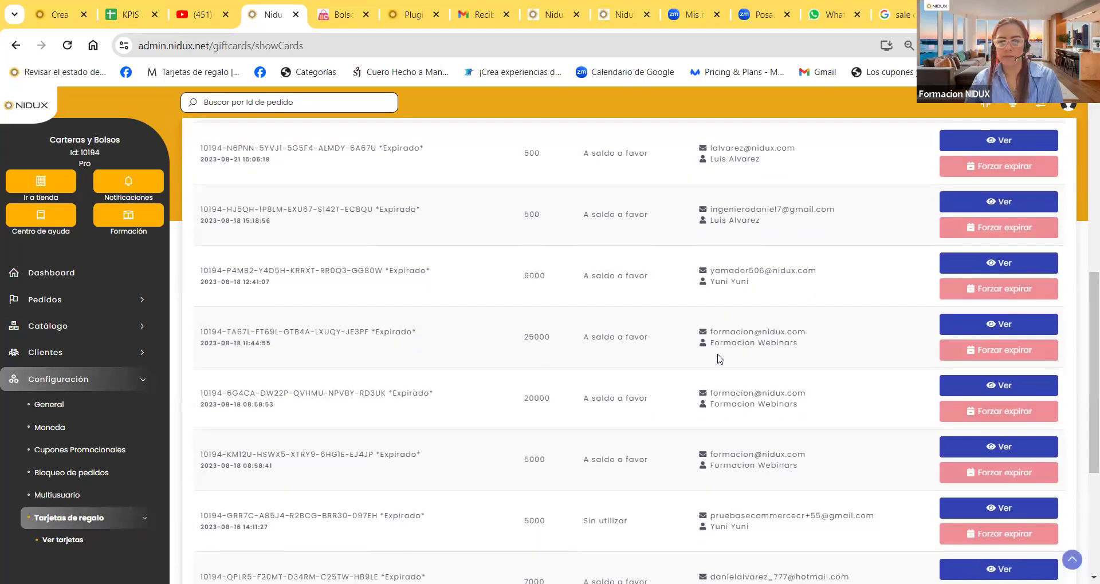
scroll(657, 369, "up", 10)
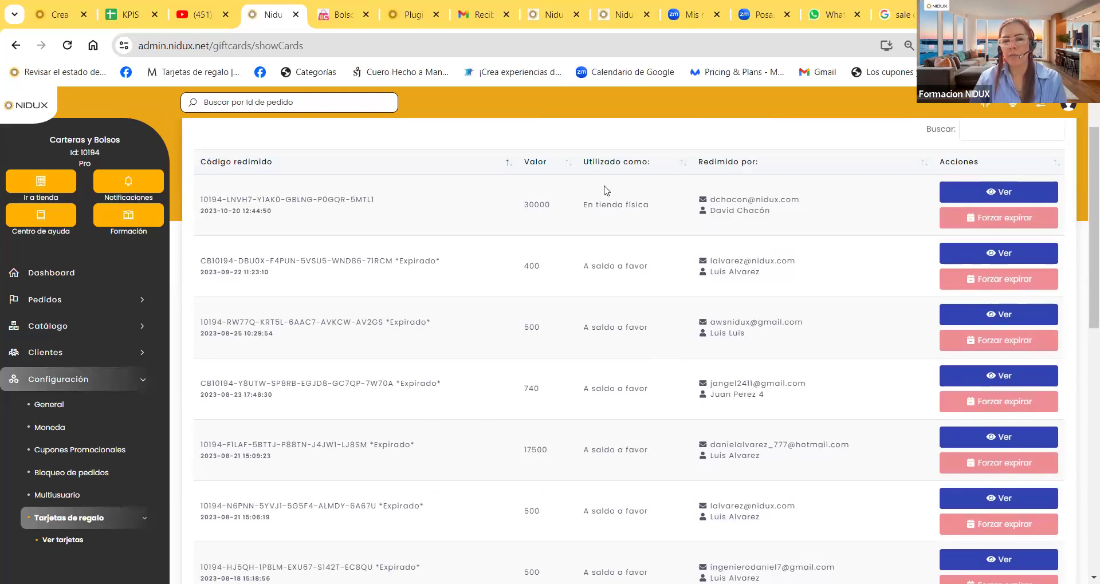
scroll(628, 283, "down", 1)
scroll(628, 283, "down", 10)
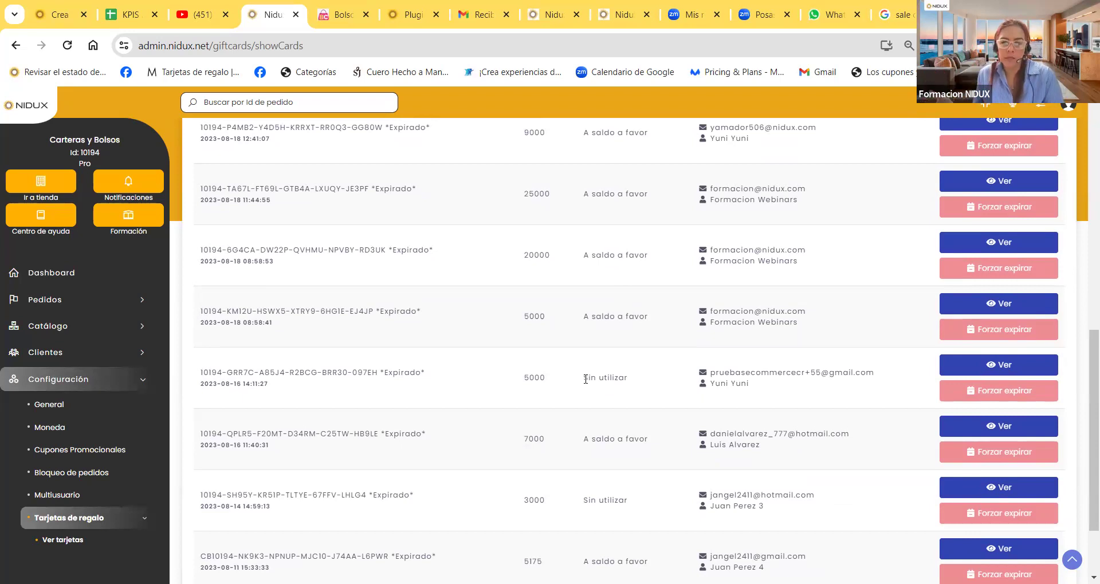
left_click_drag(583, 378, 632, 387)
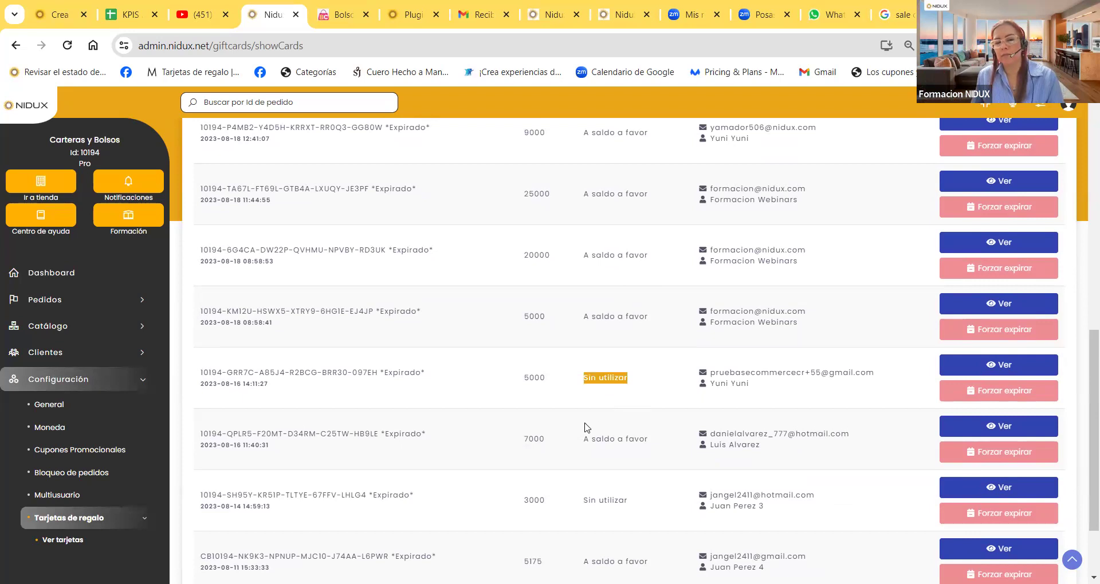
left_click(588, 389)
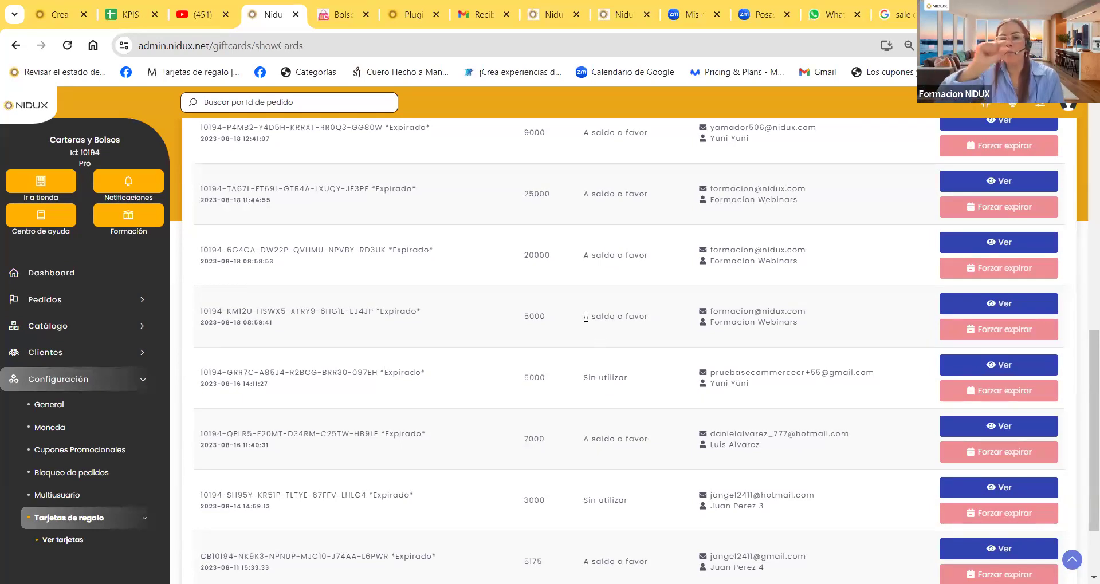
left_click_drag(585, 316, 661, 318)
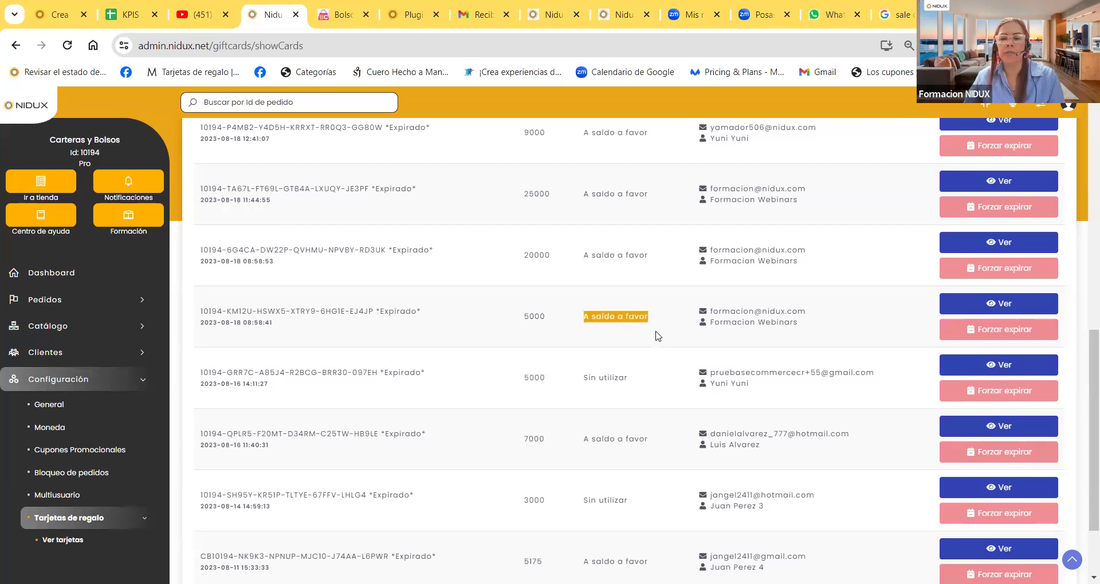
scroll(650, 355, "up", 10)
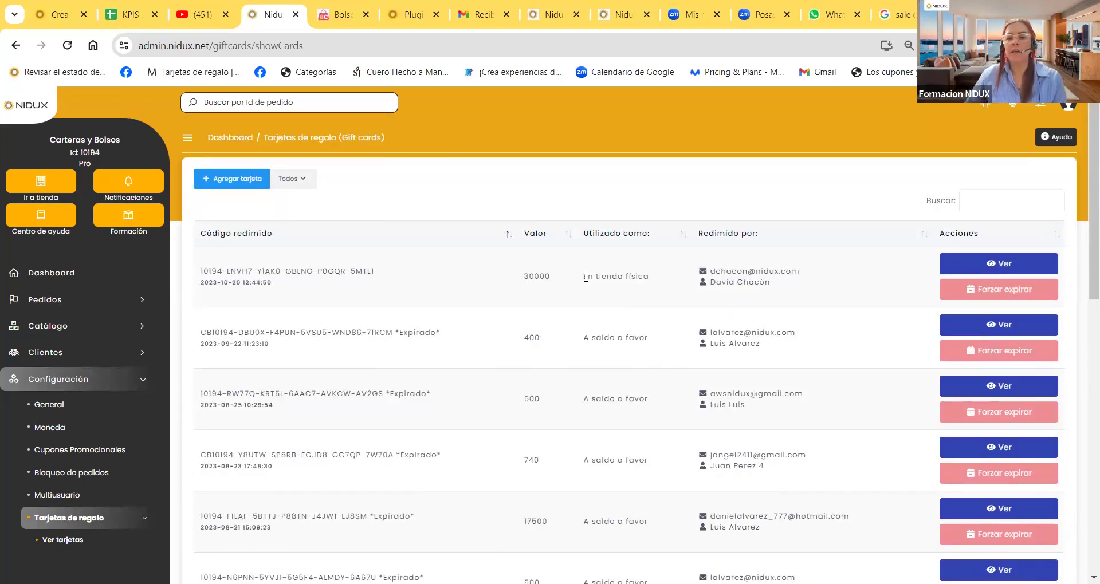
left_click_drag(585, 277, 652, 283)
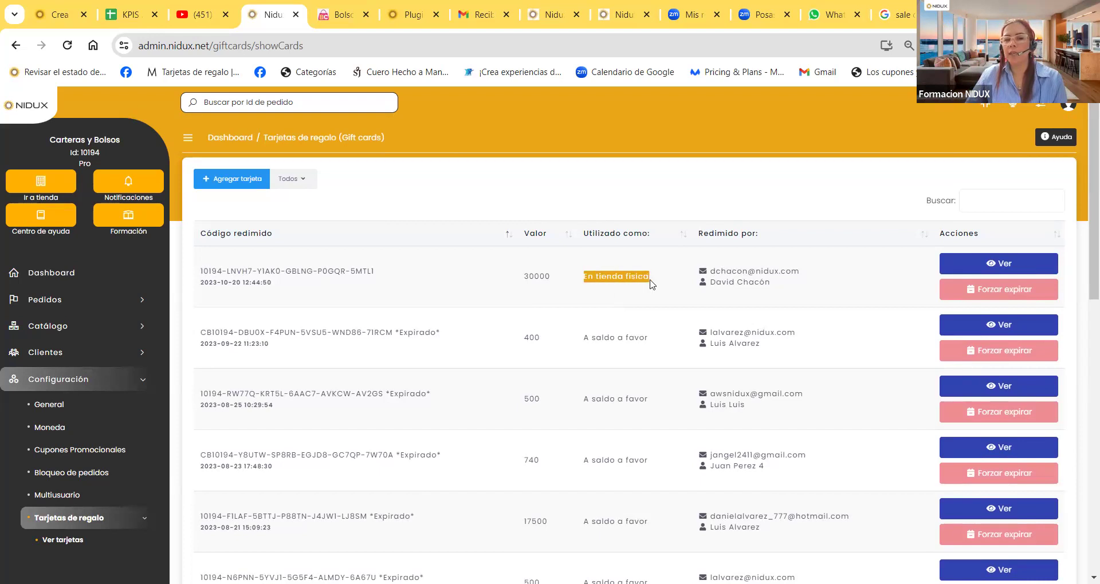
left_click(626, 303)
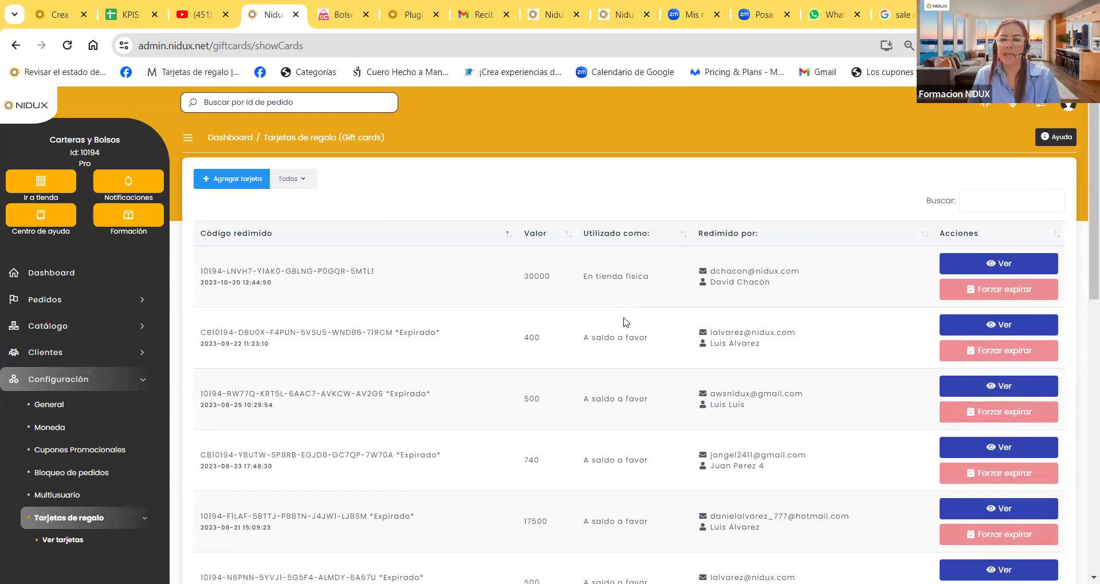
scroll(620, 462, "down", 1)
scroll(620, 462, "down", 9)
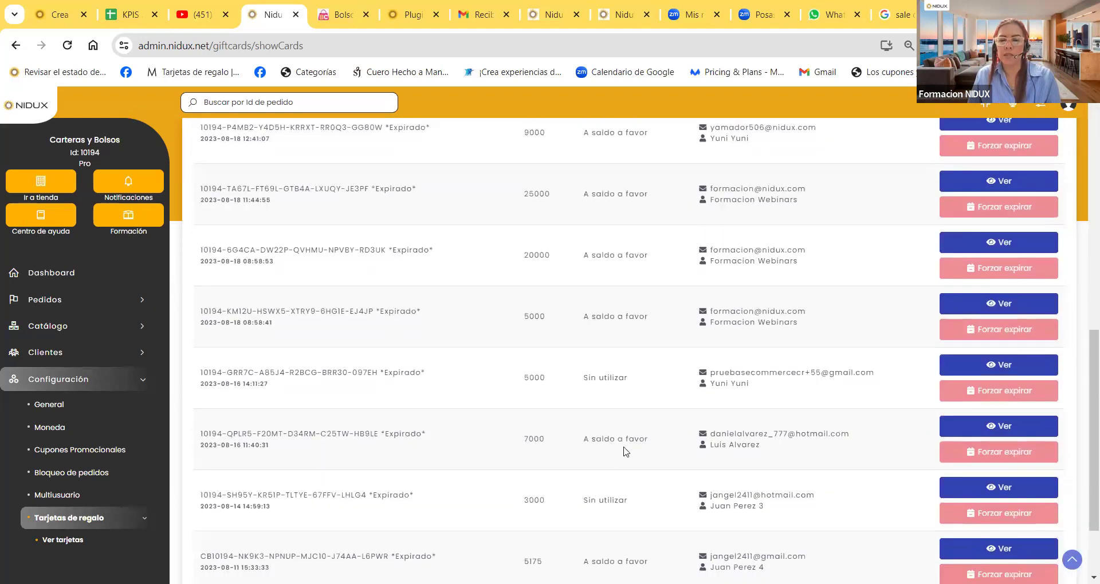
left_click_drag(583, 378, 629, 381)
left_click(597, 378)
left_click_drag(584, 378, 629, 381)
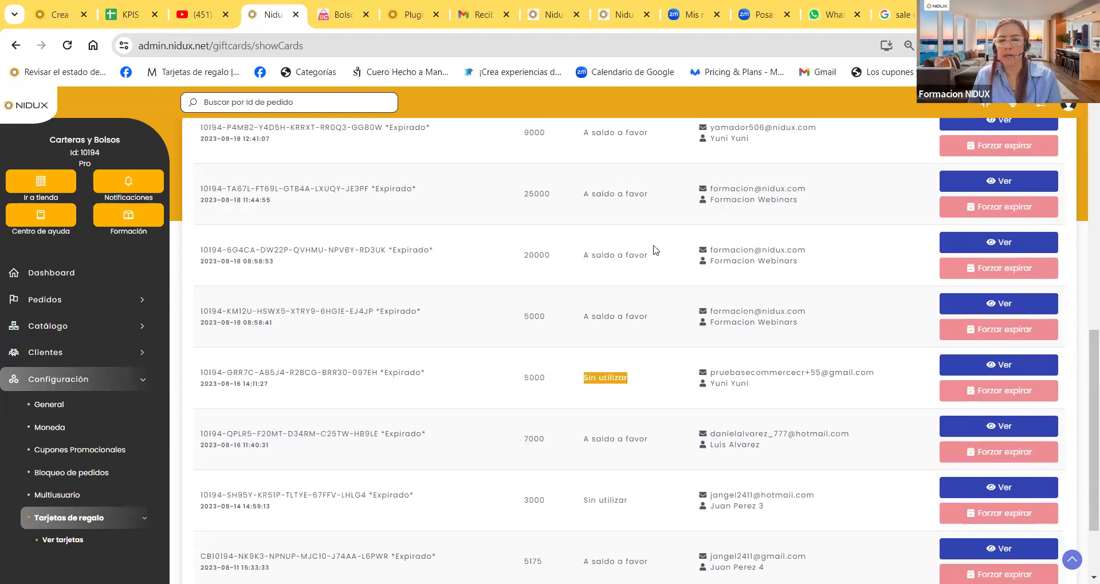
scroll(622, 361, "up", 8)
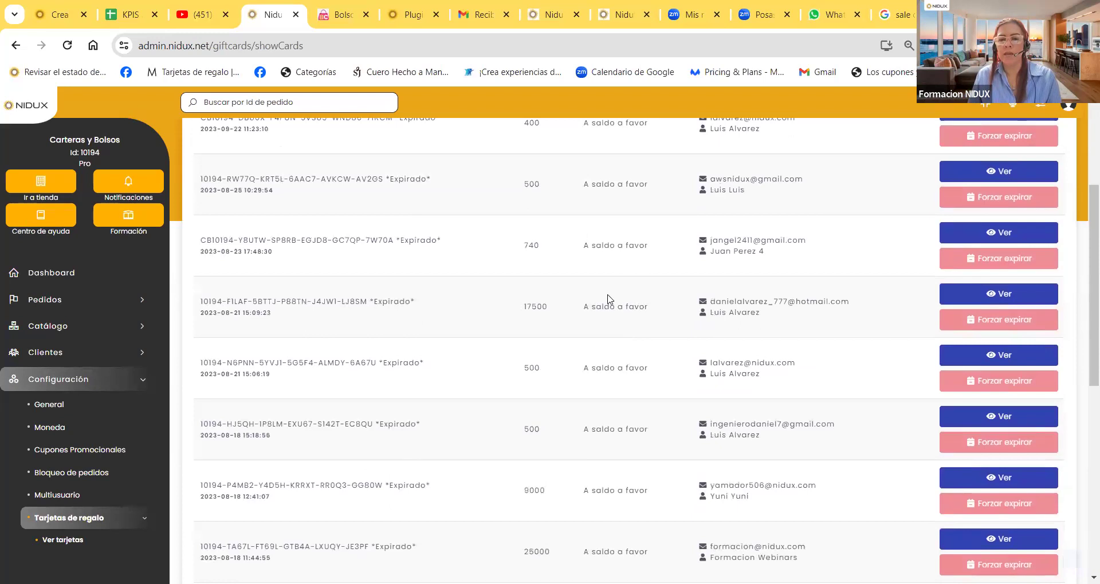
scroll(592, 327, "up", 2)
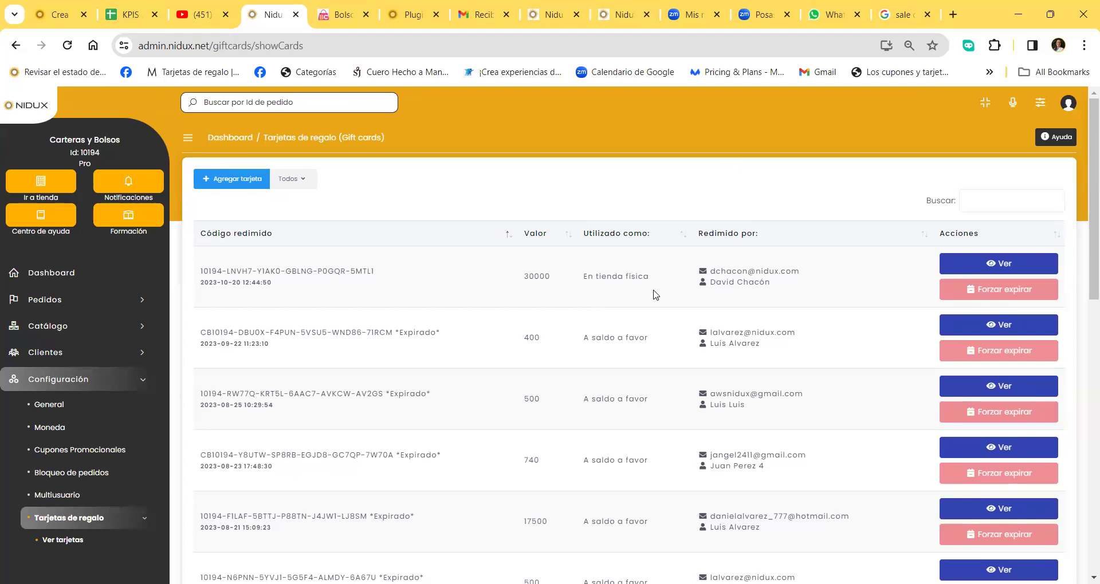
left_click_drag(652, 277, 582, 279)
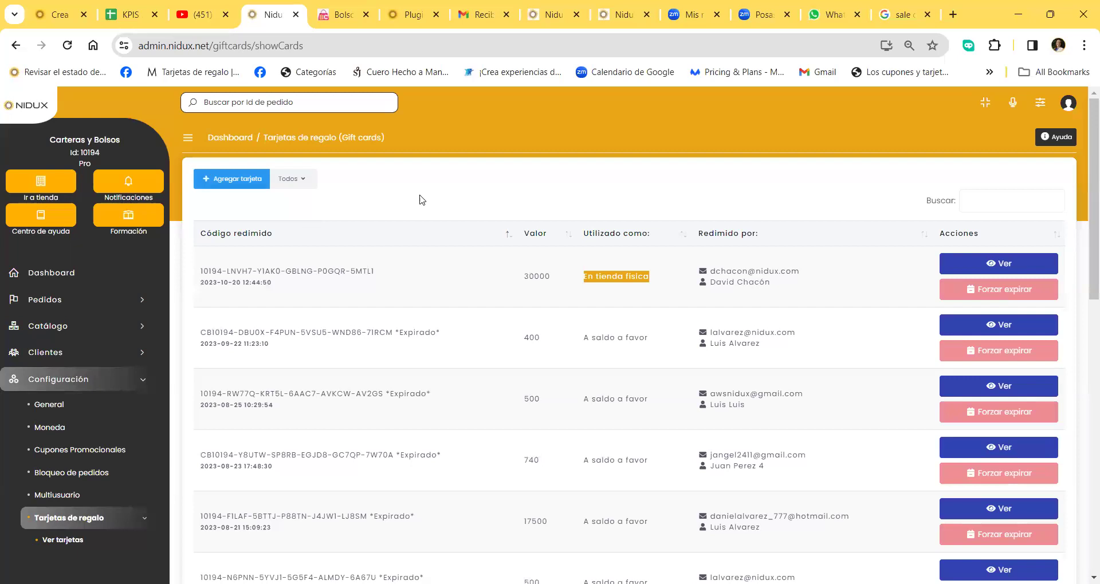
Start a new gift card with value 30000 and a 30-day expiry
left_click(228, 182)
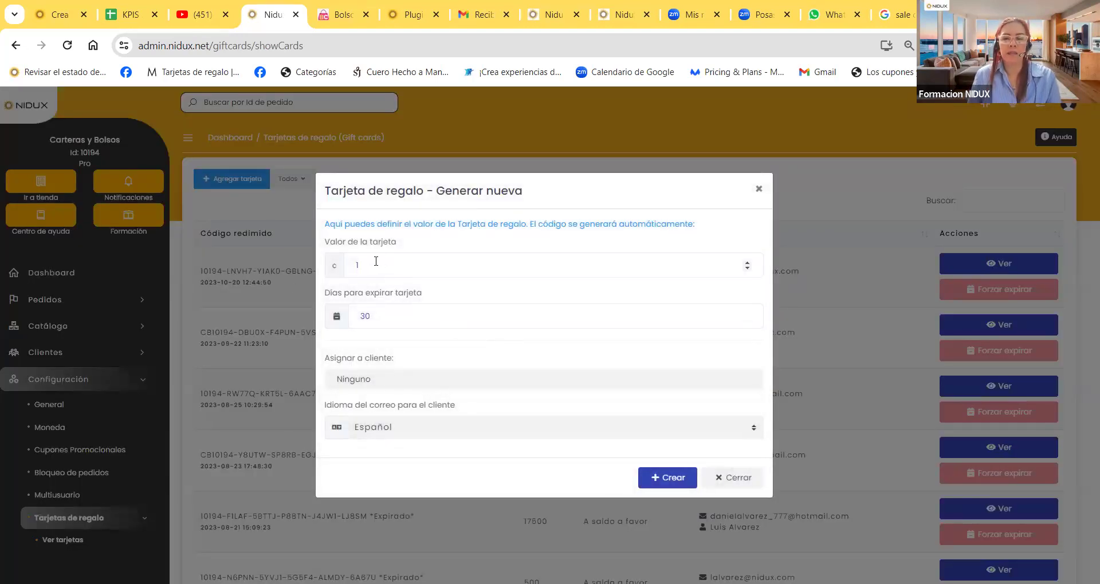
double_click(570, 270)
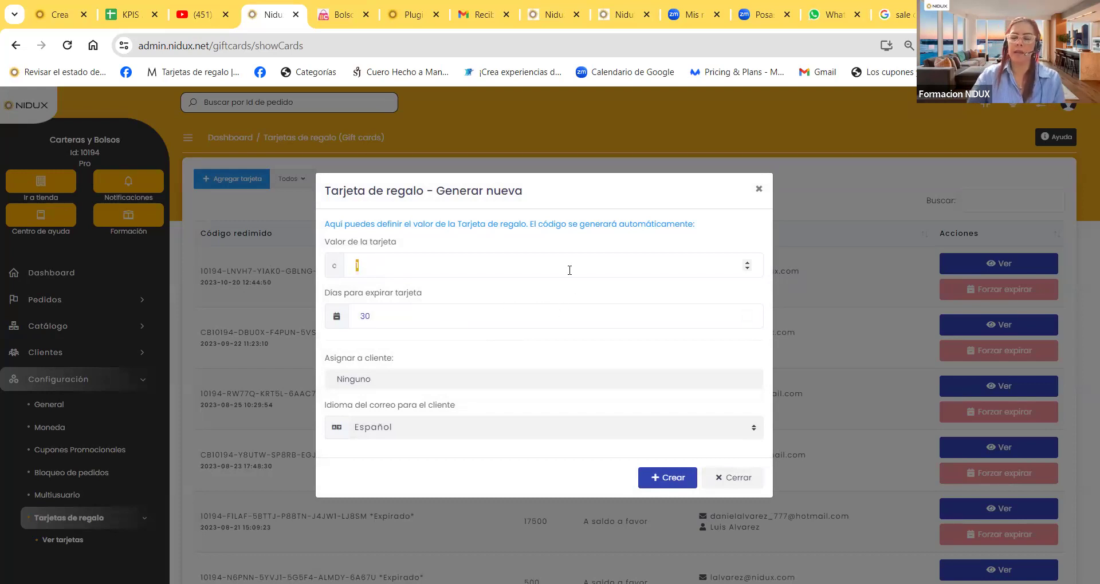
type("30000")
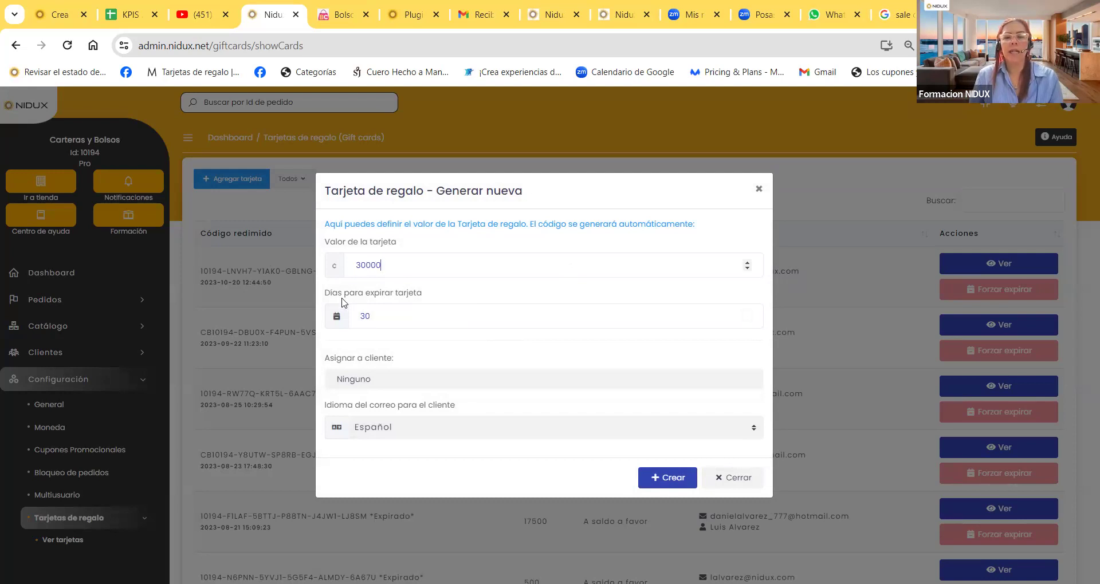
left_click_drag(409, 305, 347, 326)
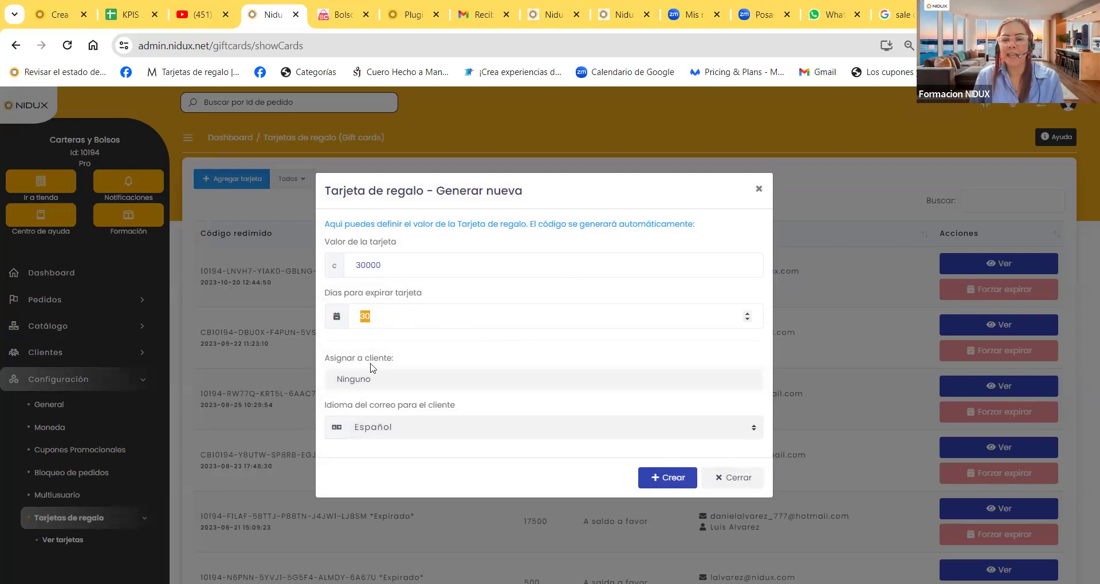
Assign the card to a customer, keep Español as e-mail language, and create it
left_click(373, 384)
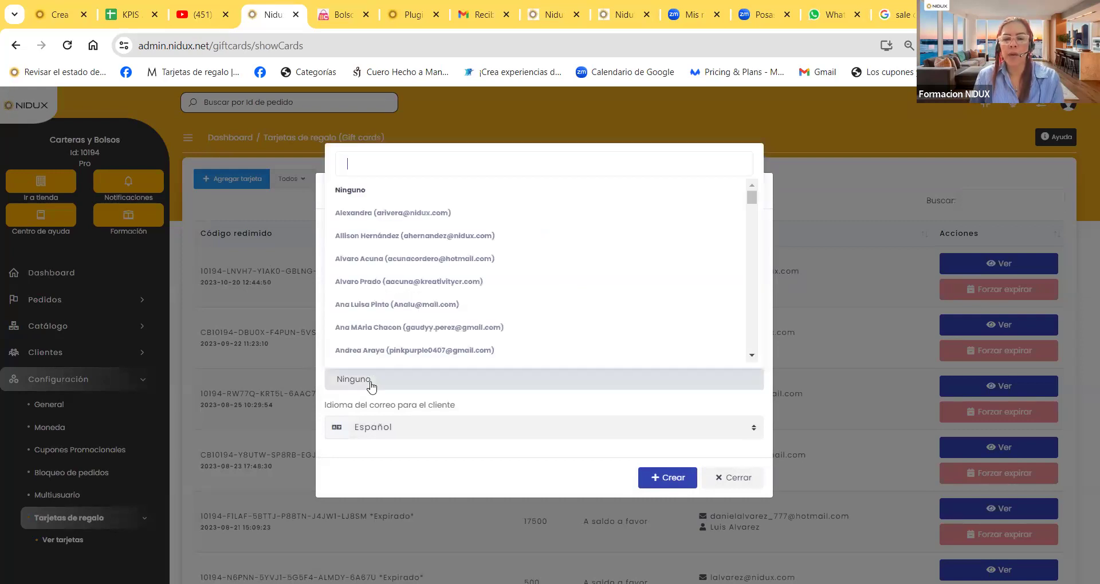
scroll(405, 292, "down", 10)
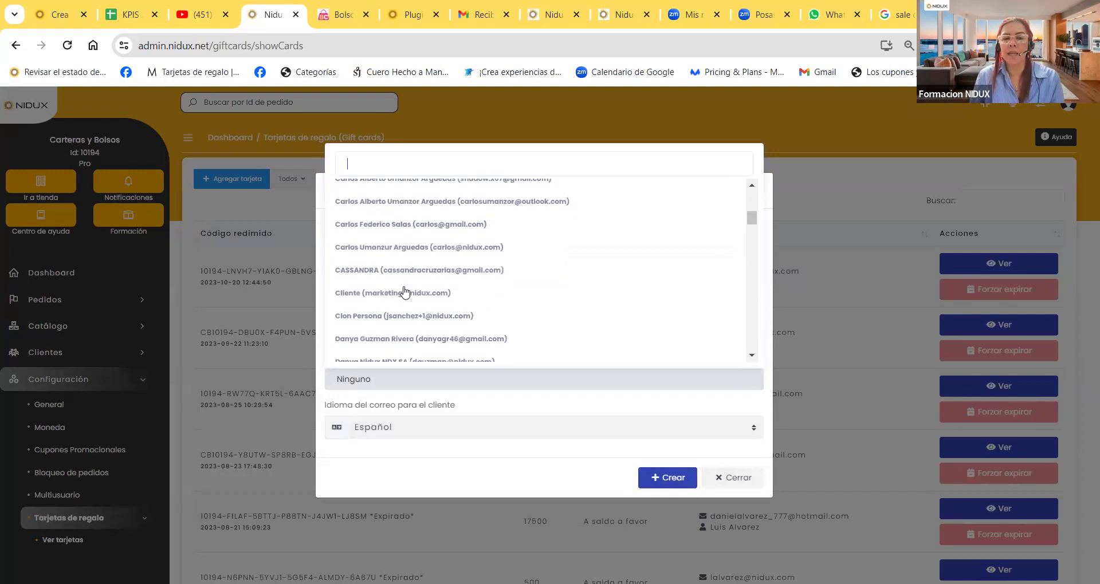
scroll(405, 292, "down", 15)
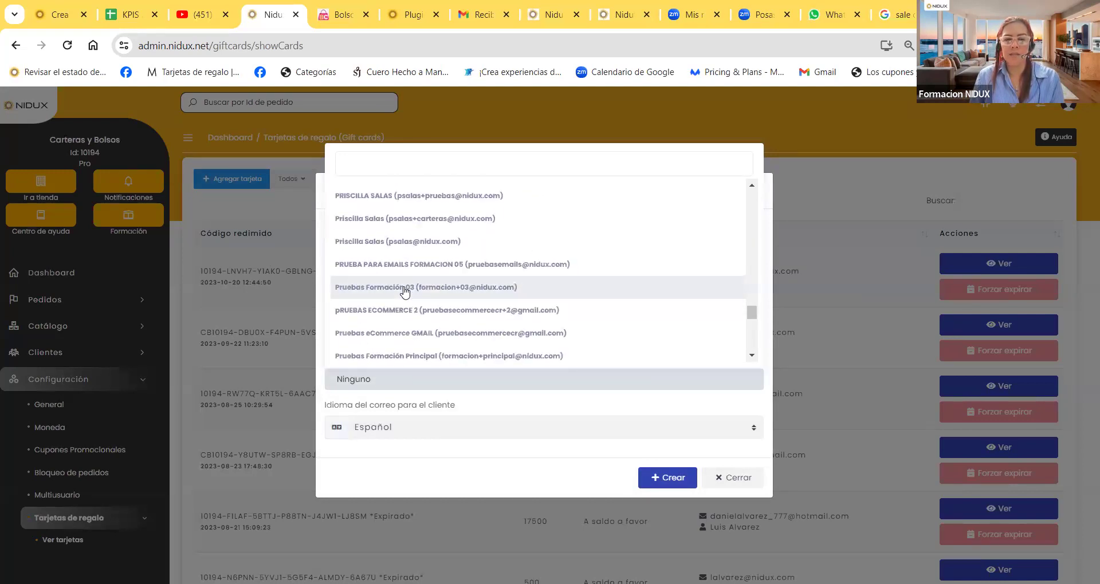
scroll(405, 292, "down", 10)
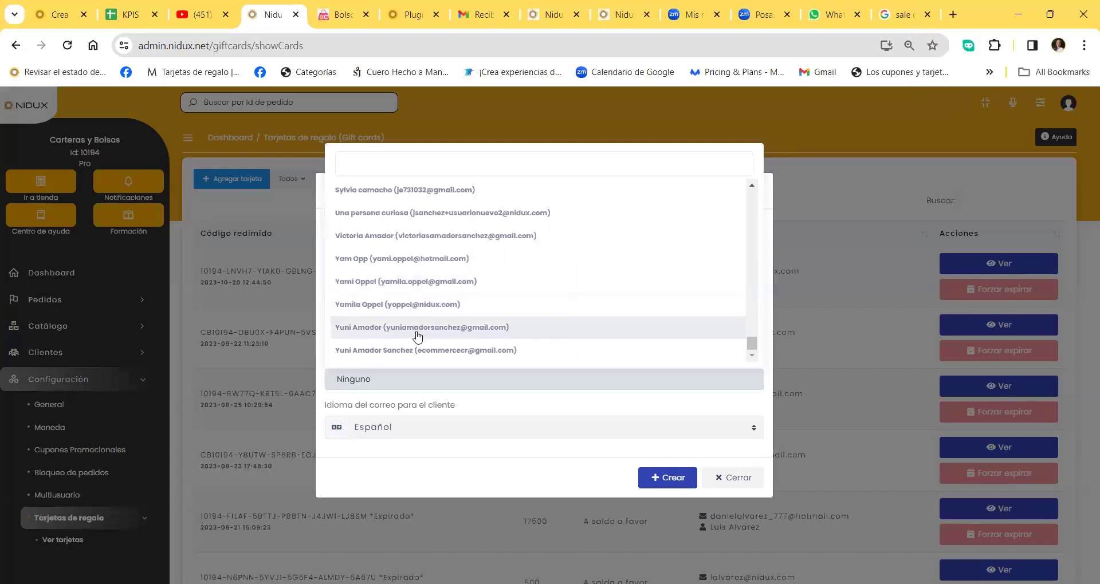
left_click(417, 328)
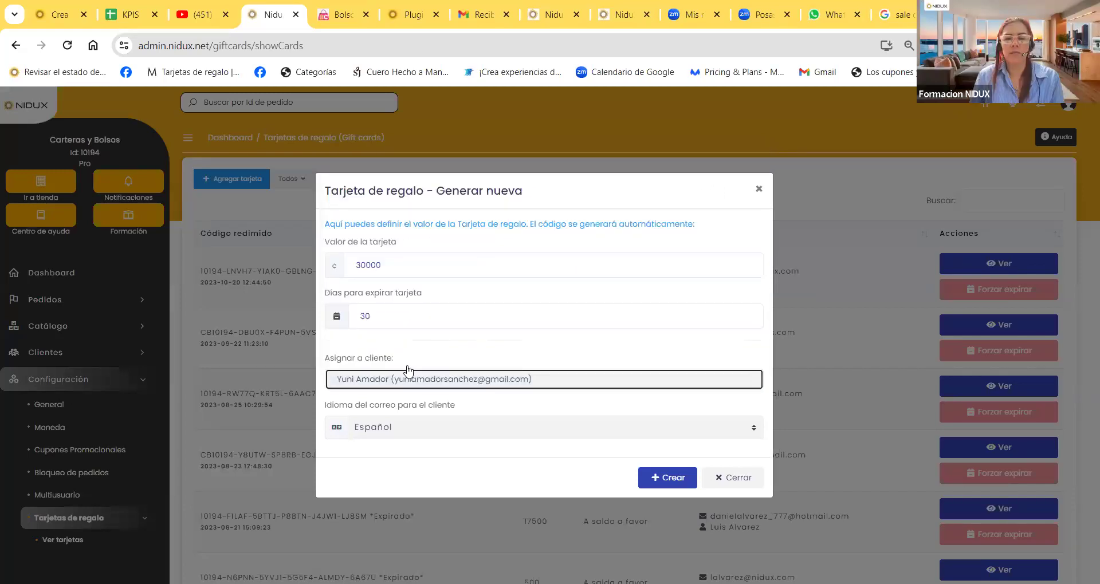
left_click(409, 435)
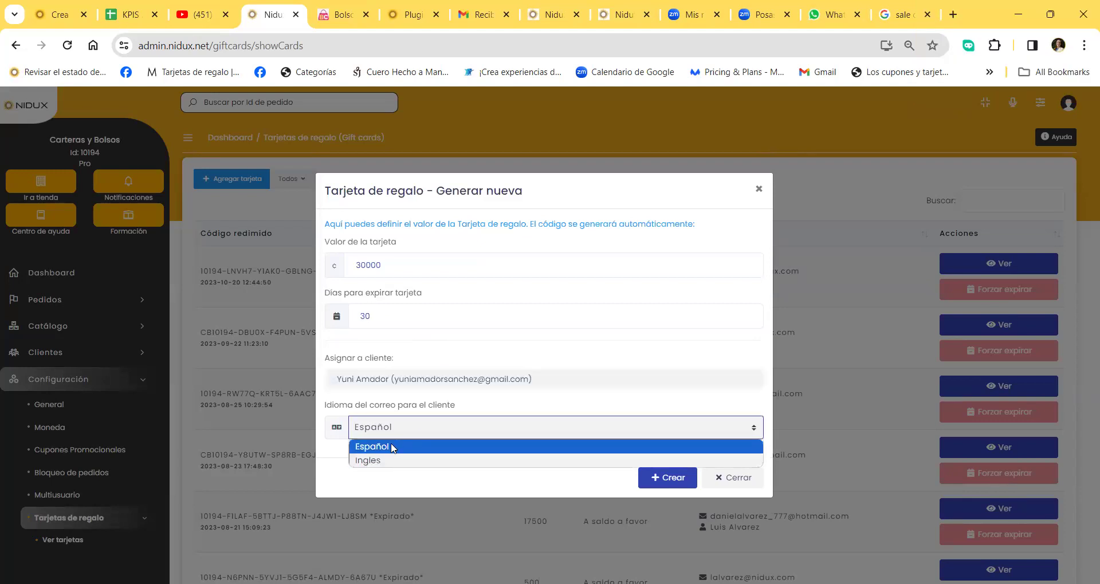
left_click(393, 447)
key("Return")
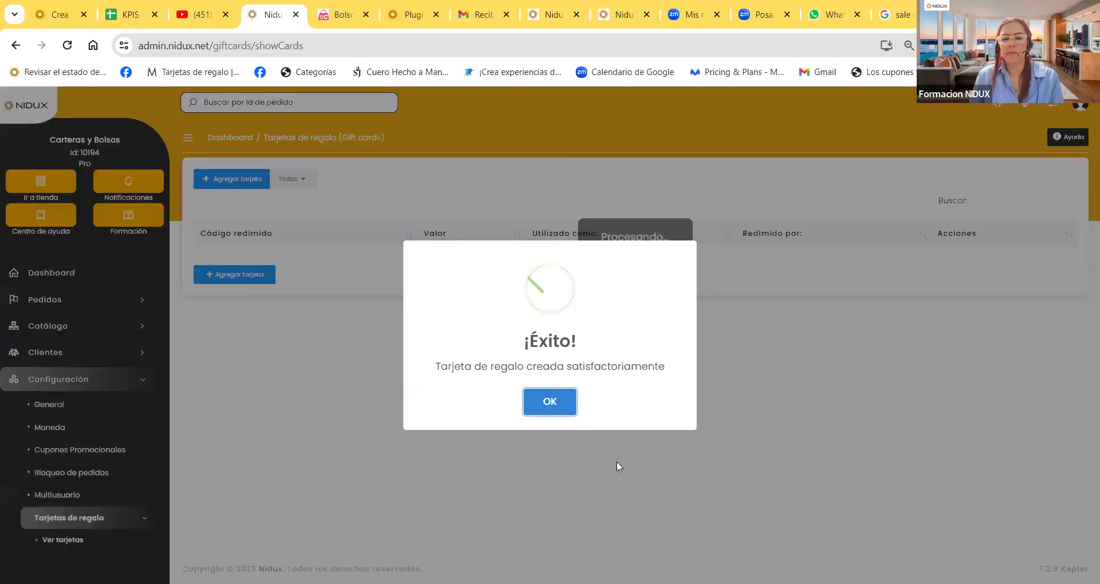
Dismiss the success message and inspect the new 30000 card's code, starting with its 10194 prefix
left_click(550, 402)
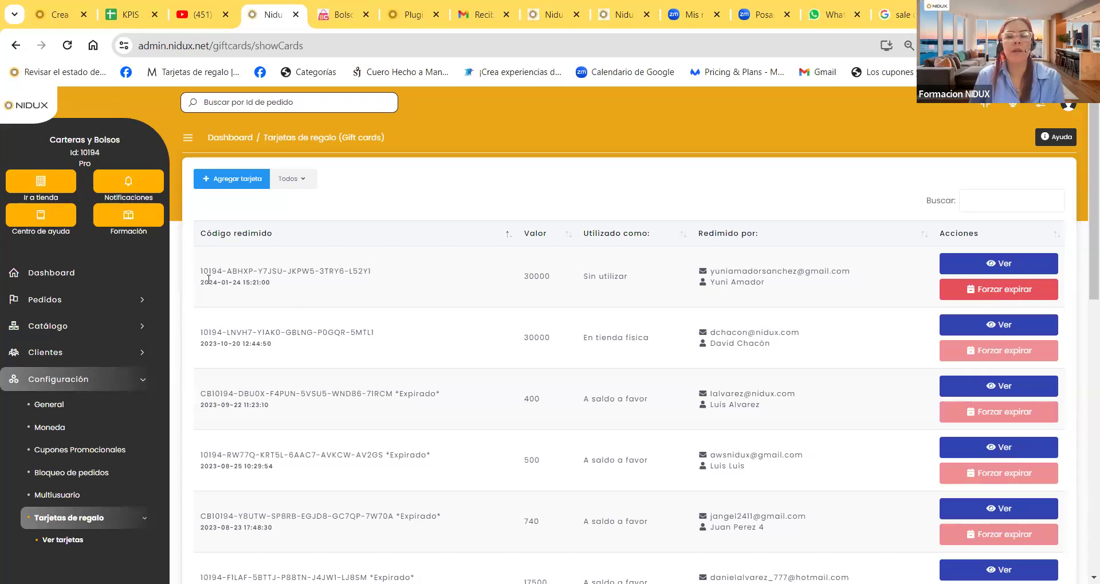
left_click_drag(202, 273, 381, 275)
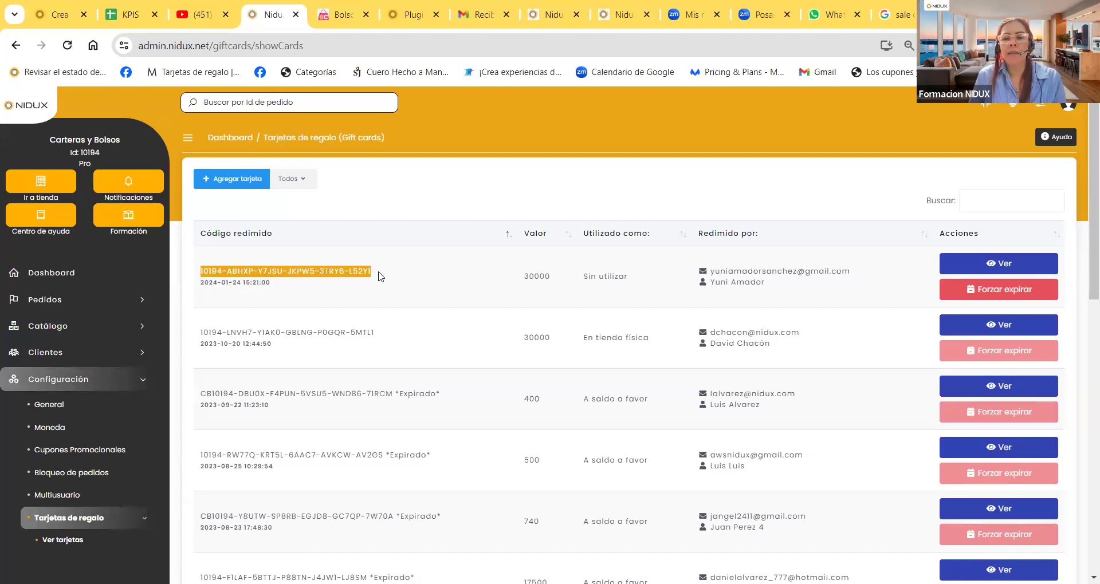
left_click(358, 273)
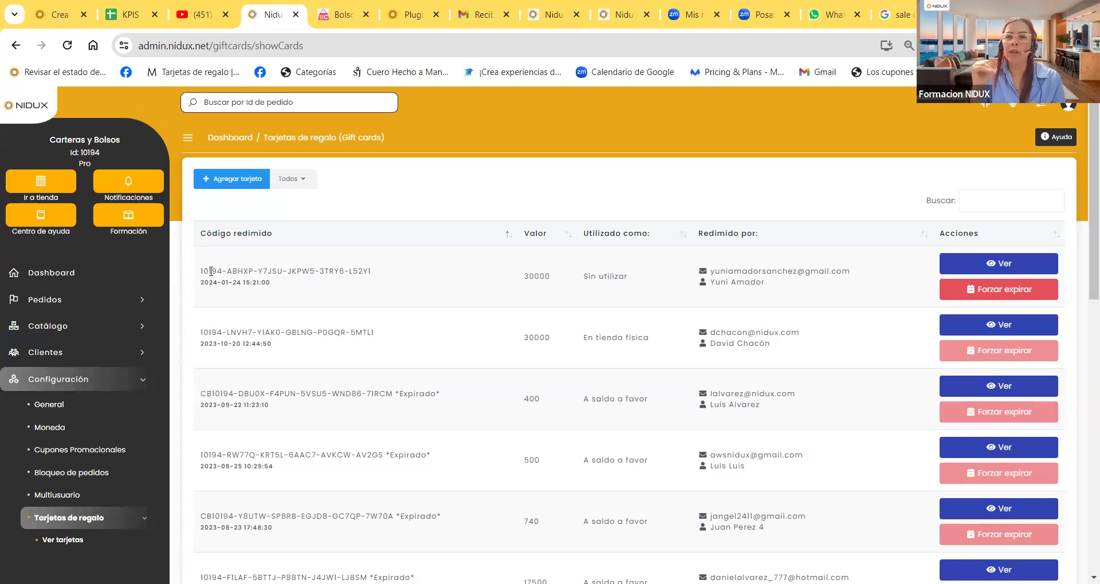
left_click_drag(373, 271, 200, 272)
left_click(218, 271)
double_click(211, 272)
double_click(252, 272)
double_click(279, 273)
double_click(312, 272)
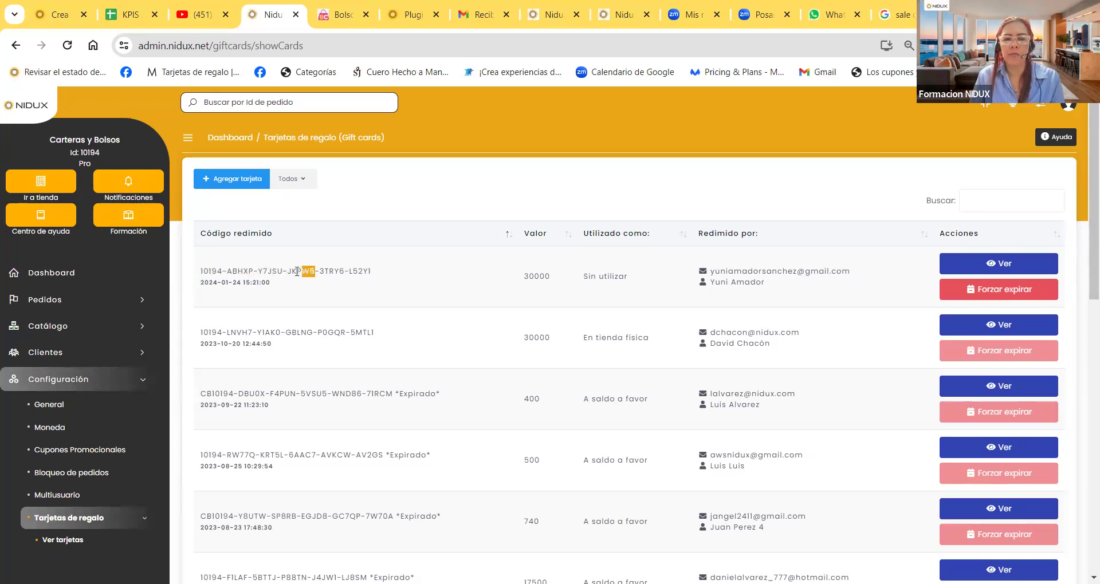
left_click_drag(344, 271, 319, 273)
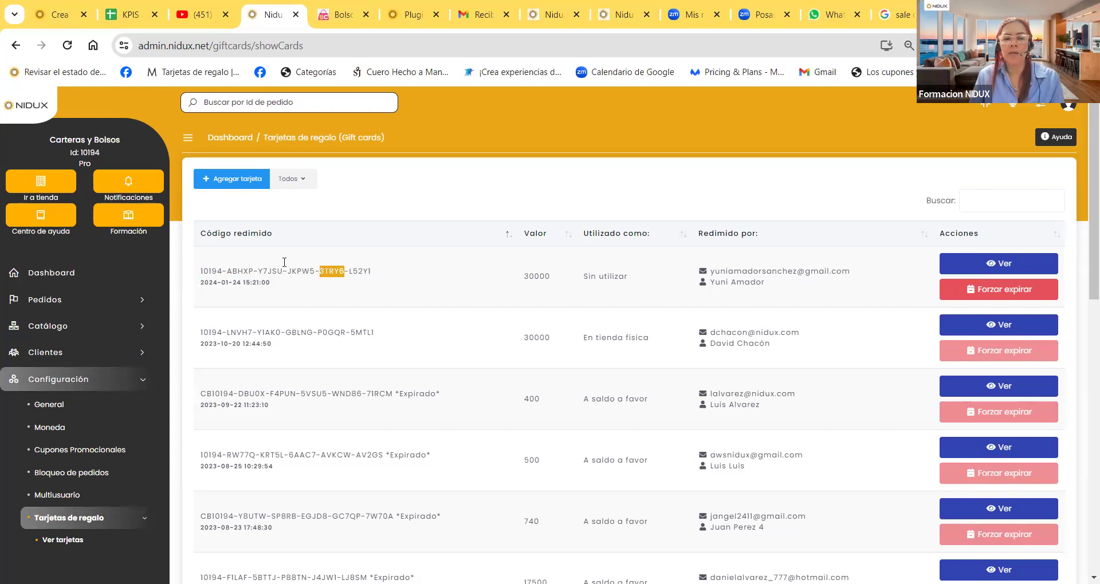
left_click(605, 278)
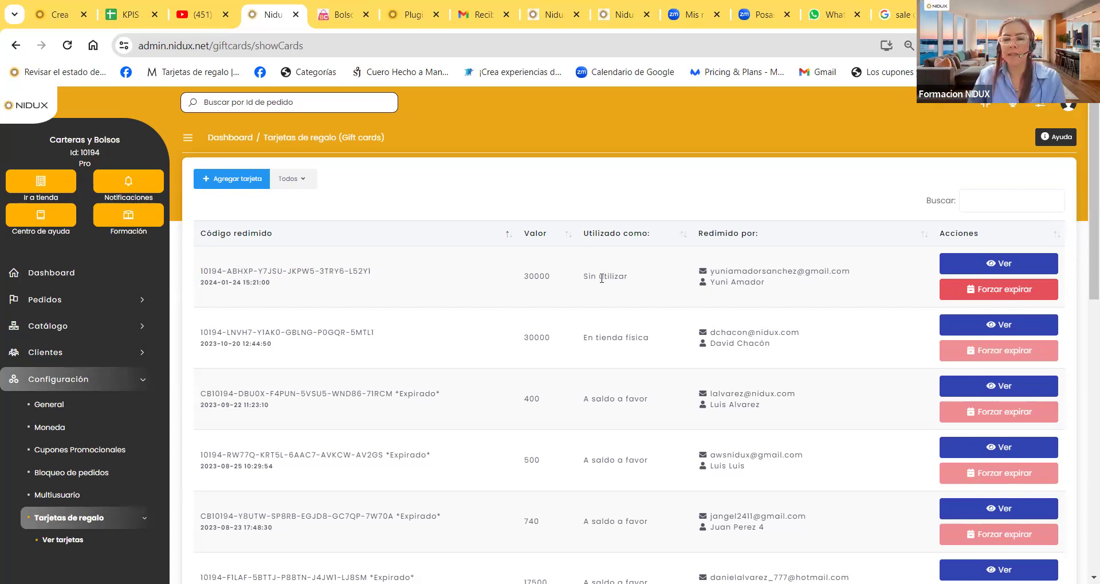
Note the card's Sin utilizar status, select its full code and go to the Bolsos y Carteras storefront
left_click_drag(584, 277, 624, 274)
left_click(622, 287)
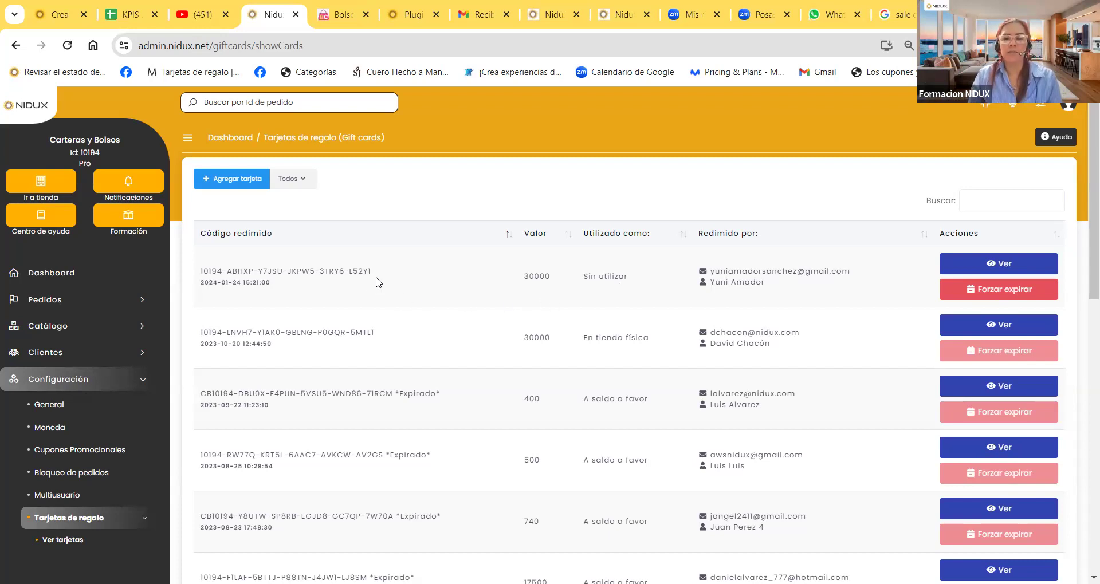
left_click_drag(378, 278, 199, 274)
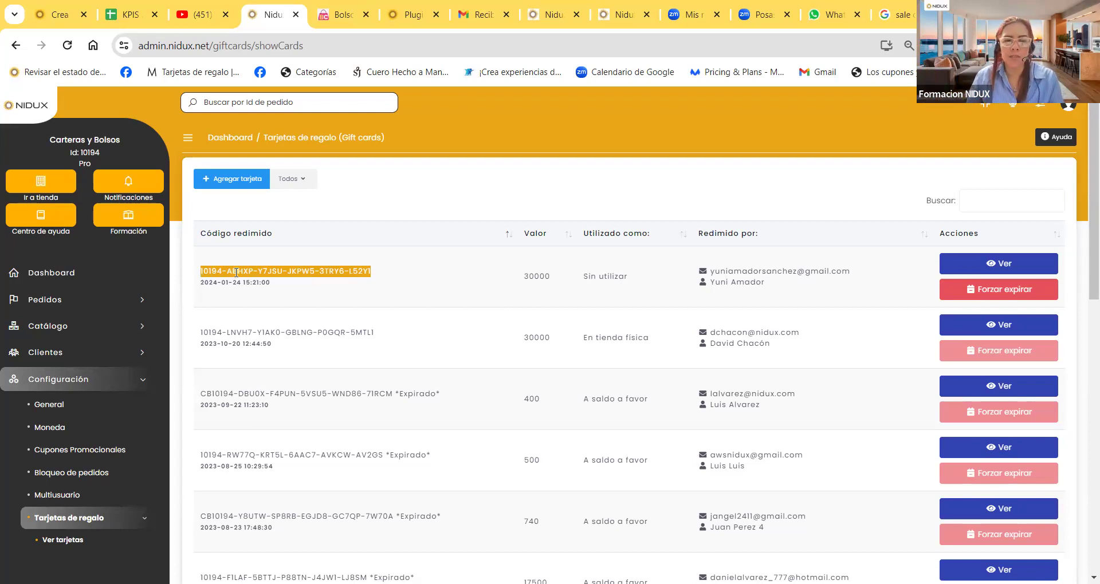
left_click(324, 270)
left_click_drag(367, 272, 198, 274)
key("ctrl+c")
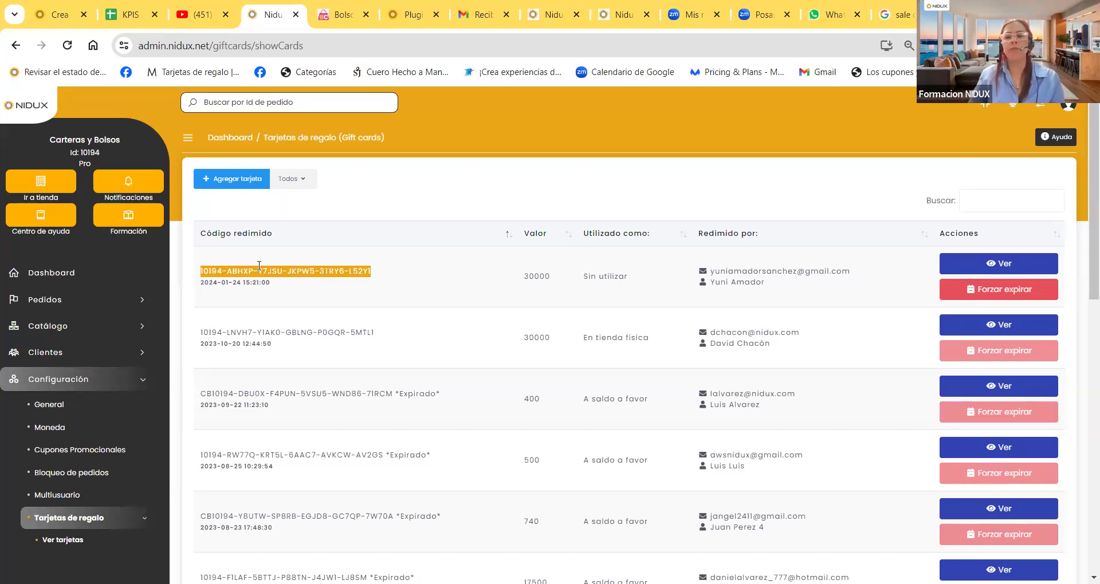
left_click(344, 15)
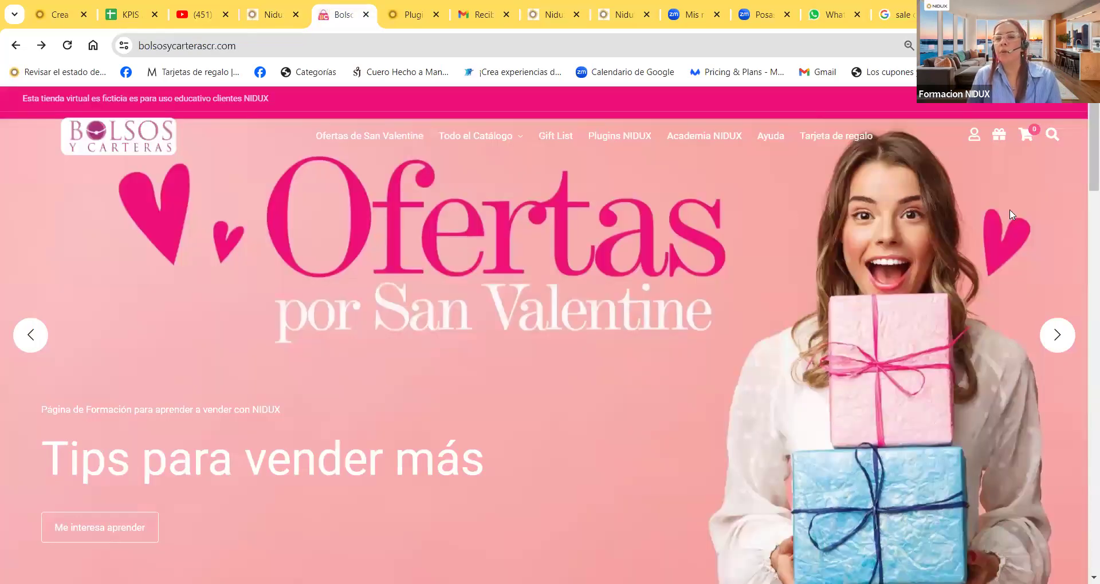
Open the account's Doblones de Oro page, which shows a 0.00 balance
left_click(974, 136)
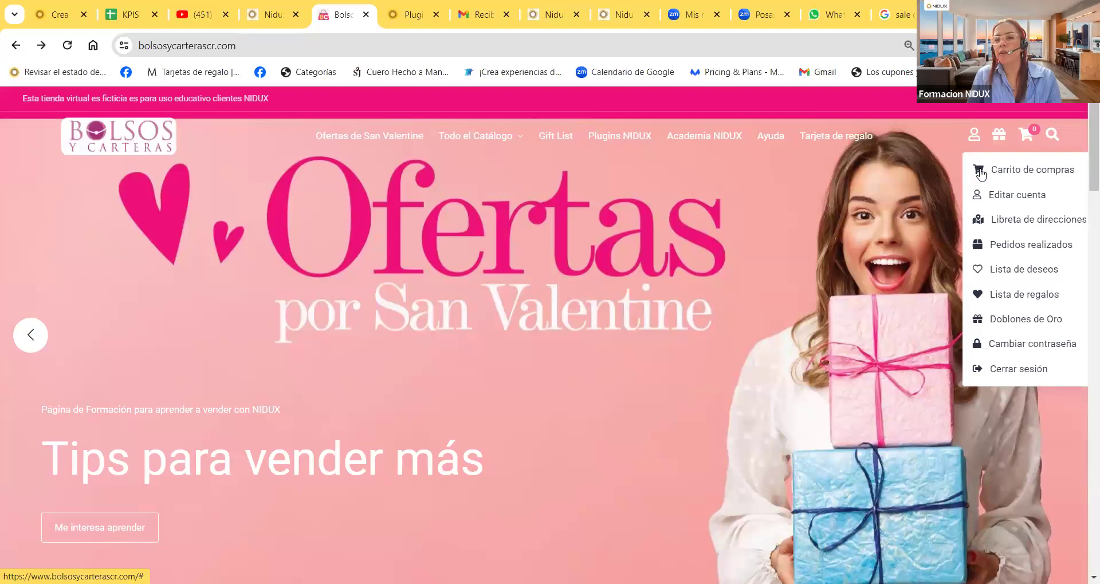
left_click(1017, 319)
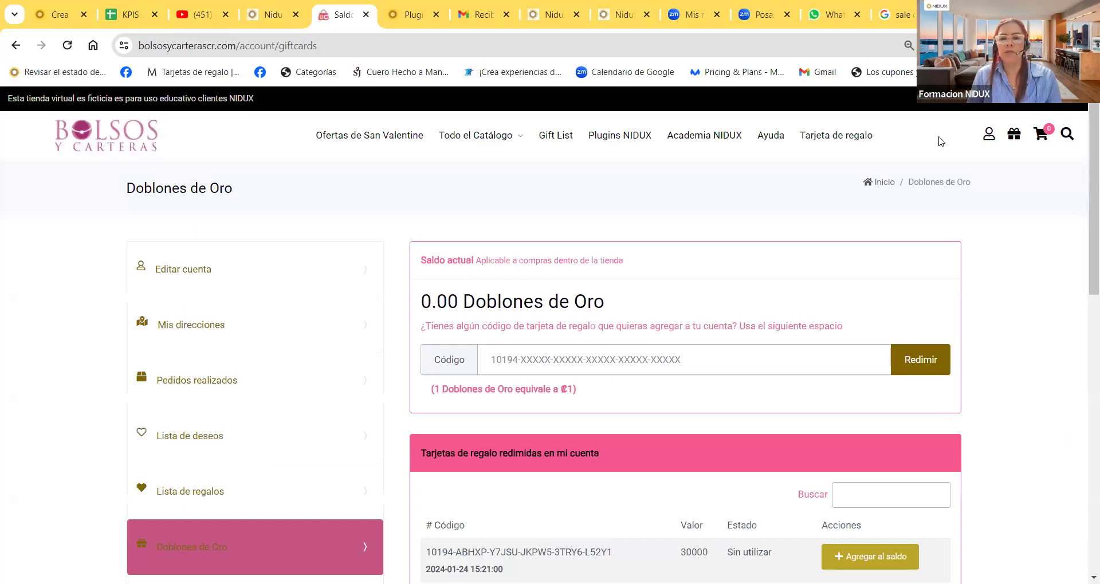
left_click_drag(420, 301, 606, 303)
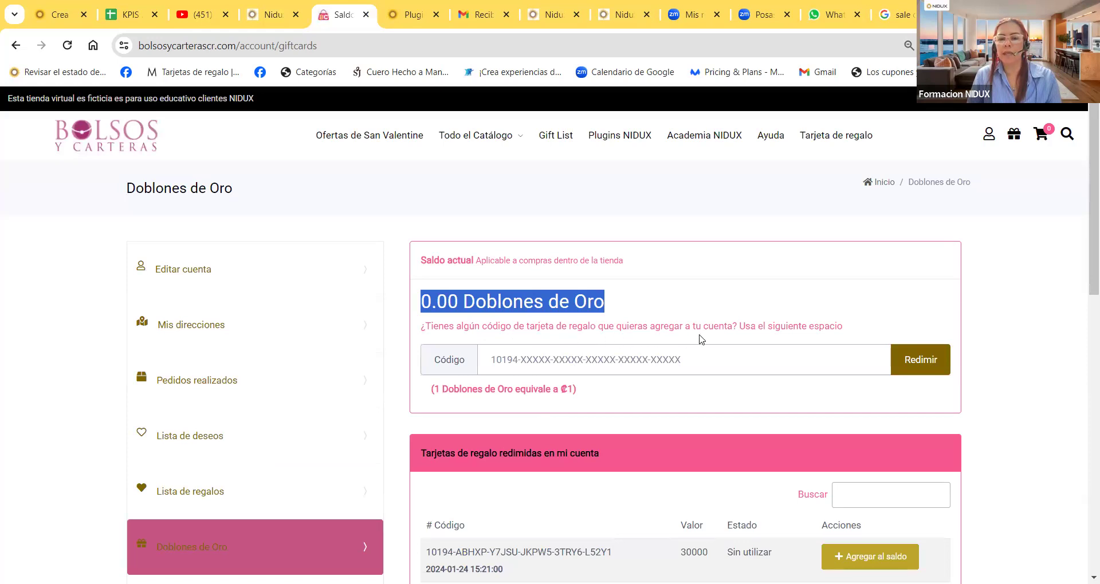
scroll(827, 344, "down", 1)
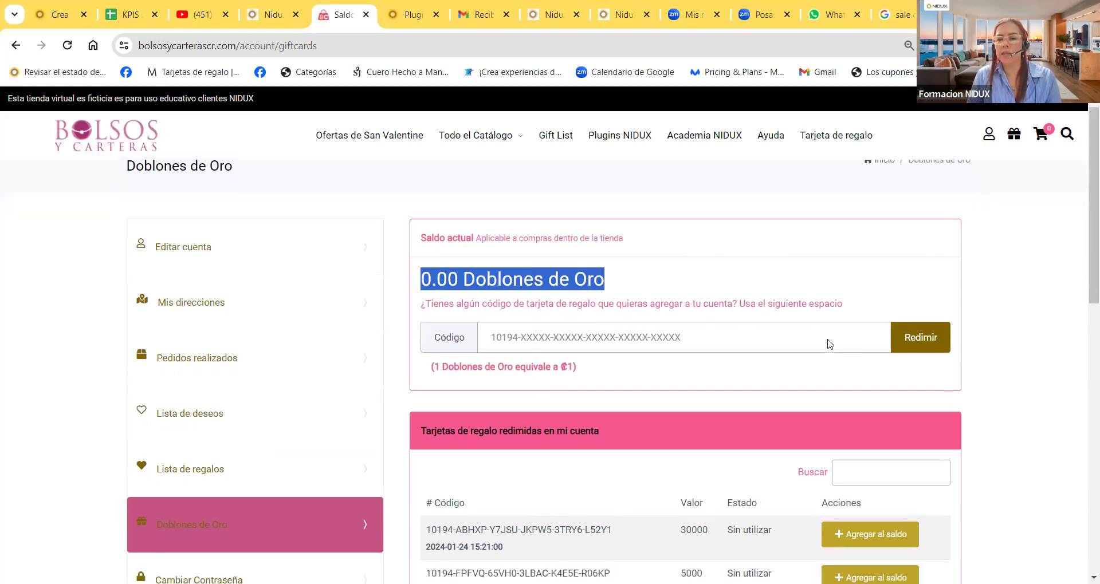
Paste the 30000 card code and redeem it, which fails with 'Tarjeta de regalo no disponible'
left_click(646, 290)
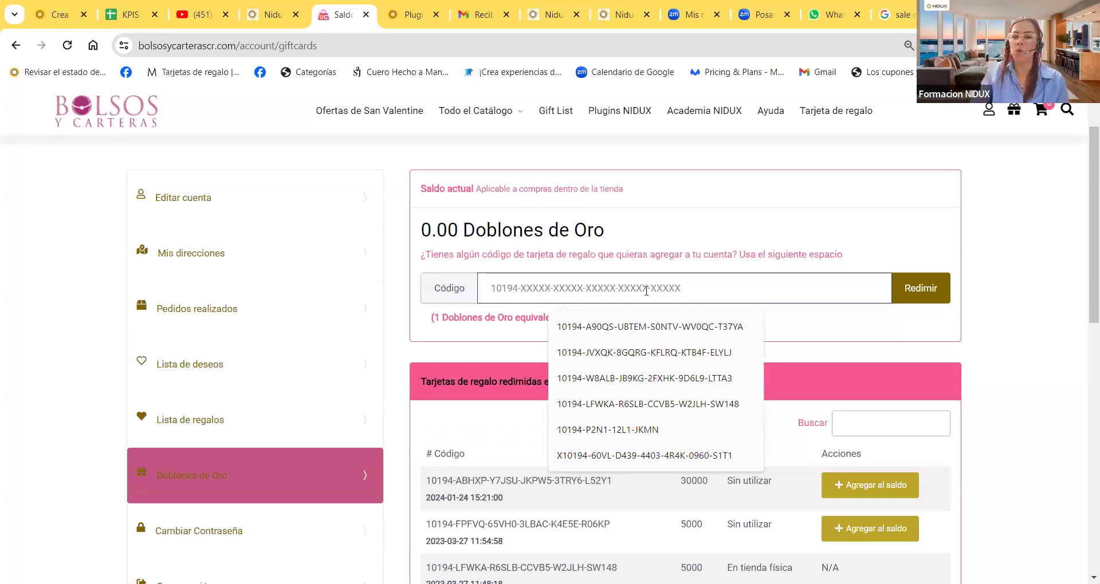
key("ctrl+v")
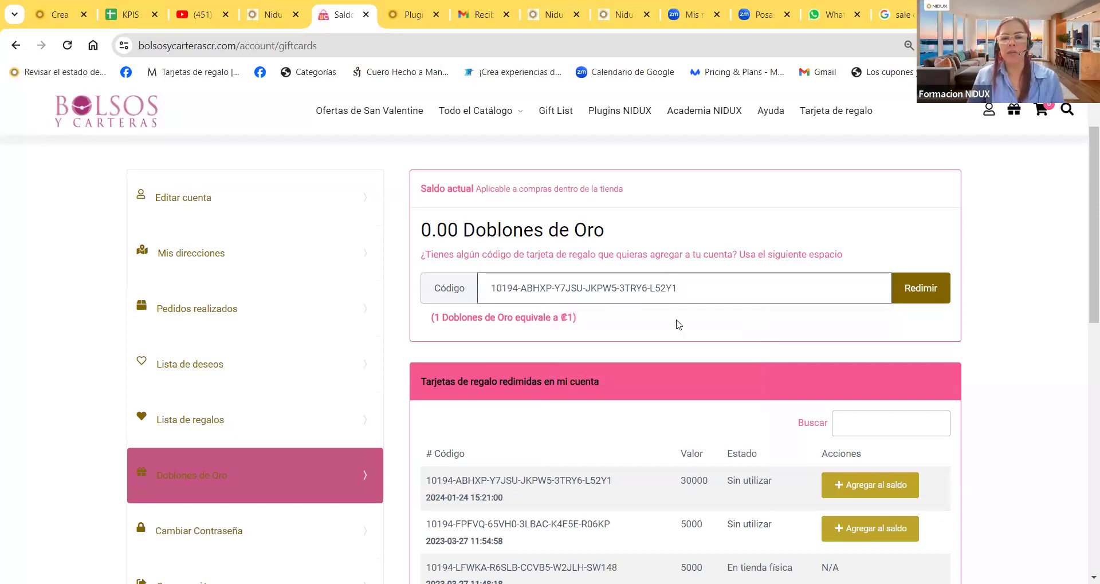
left_click(916, 294)
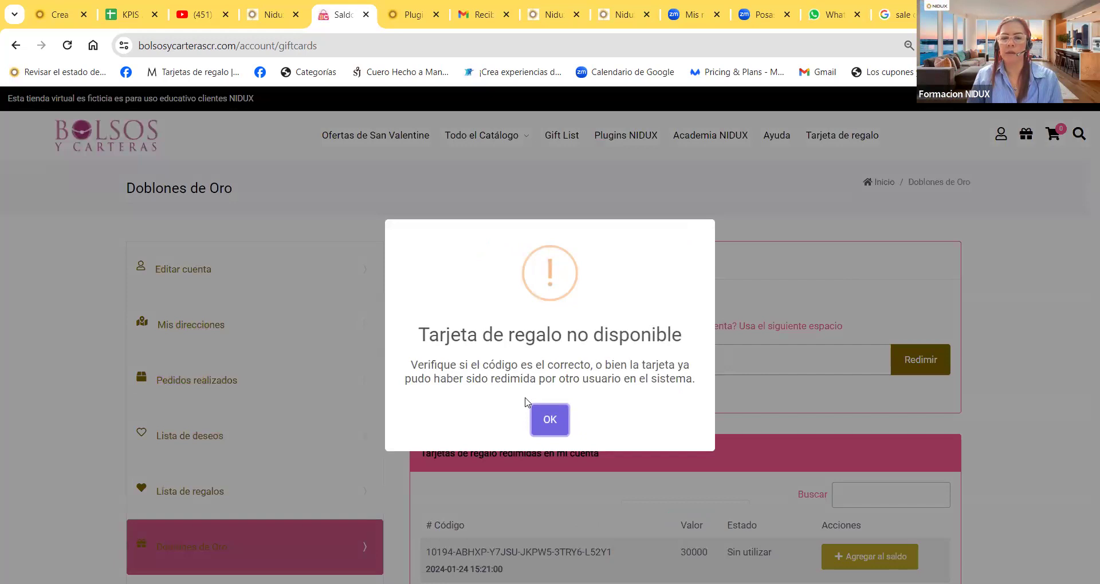
left_click(550, 421)
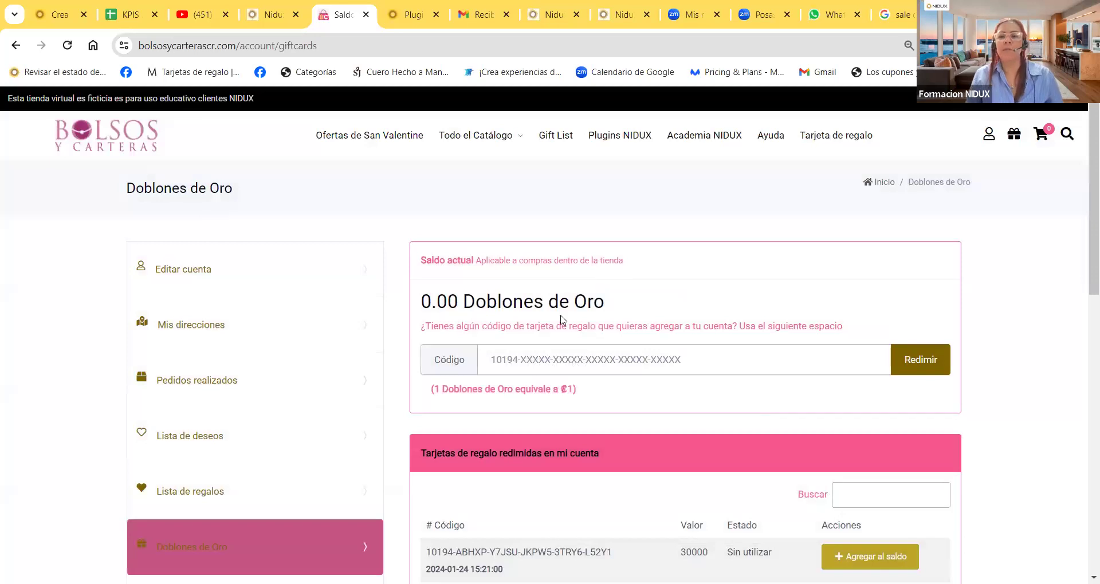
left_click(272, 15)
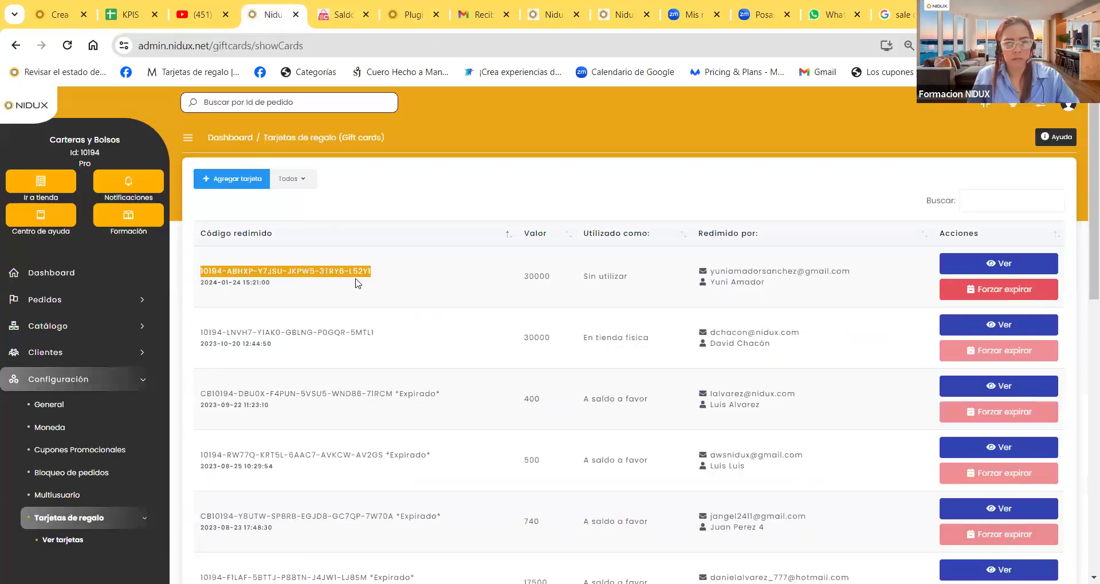
Compare the first redeemed card's code on the store's balance page, then start a new card in admin with Agregar tarjeta
left_click(407, 280)
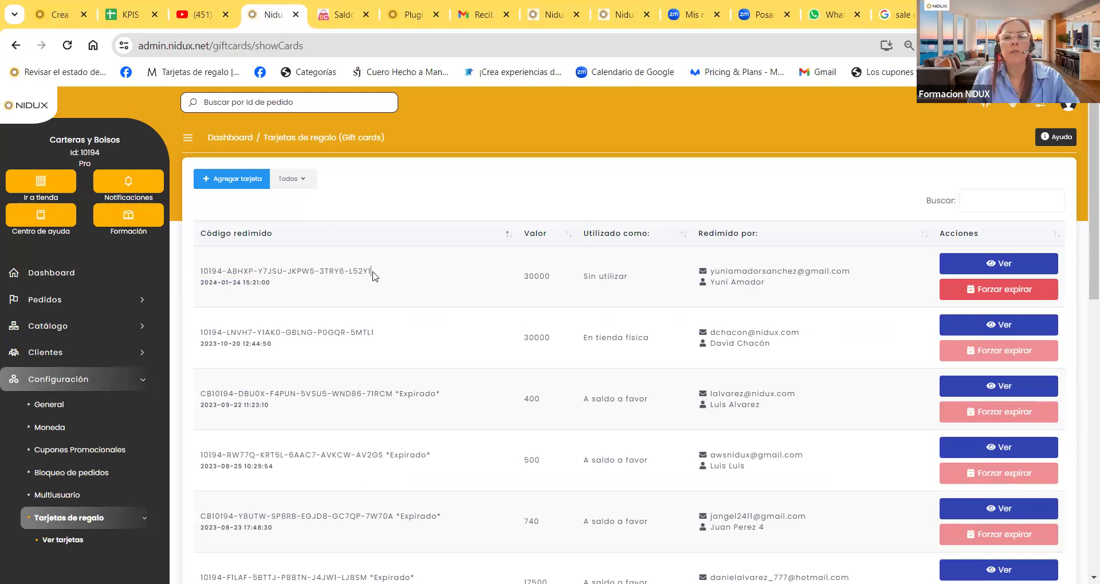
left_click(321, 9)
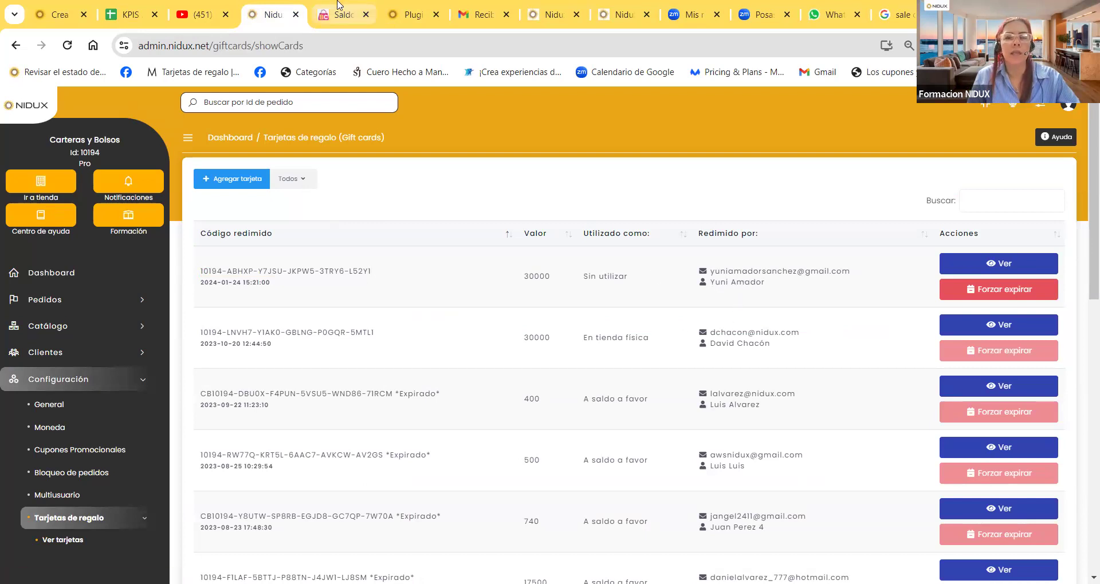
scroll(667, 360, "down", 5)
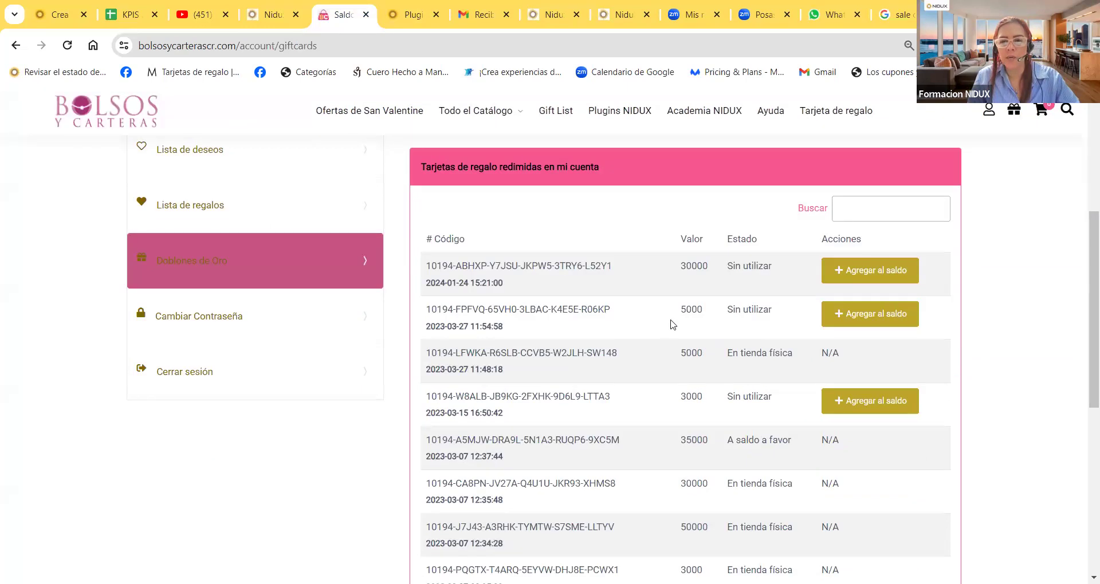
scroll(704, 283, "up", 3)
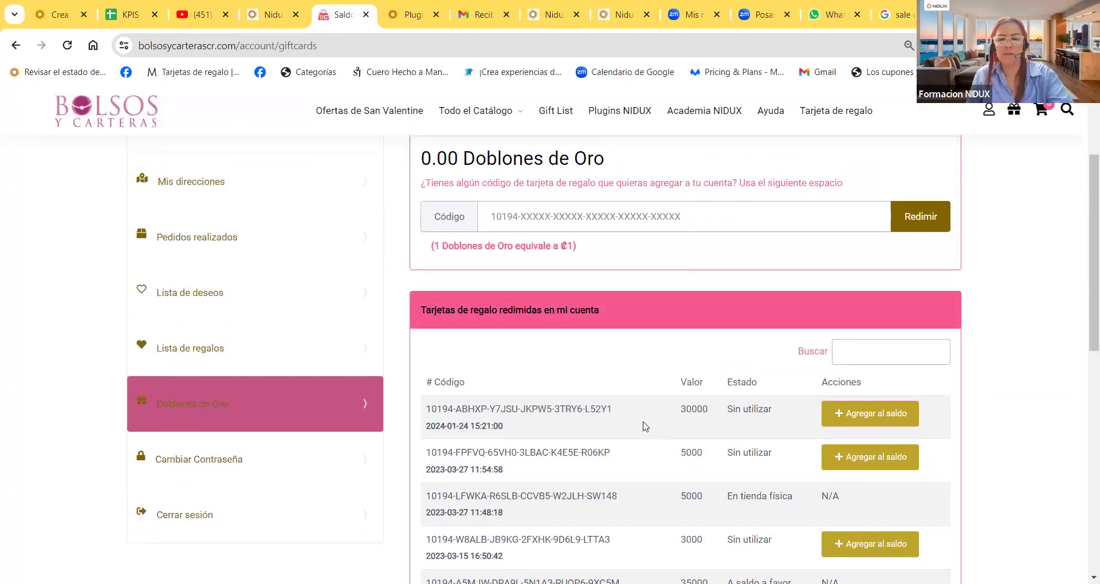
left_click_drag(429, 410, 537, 430)
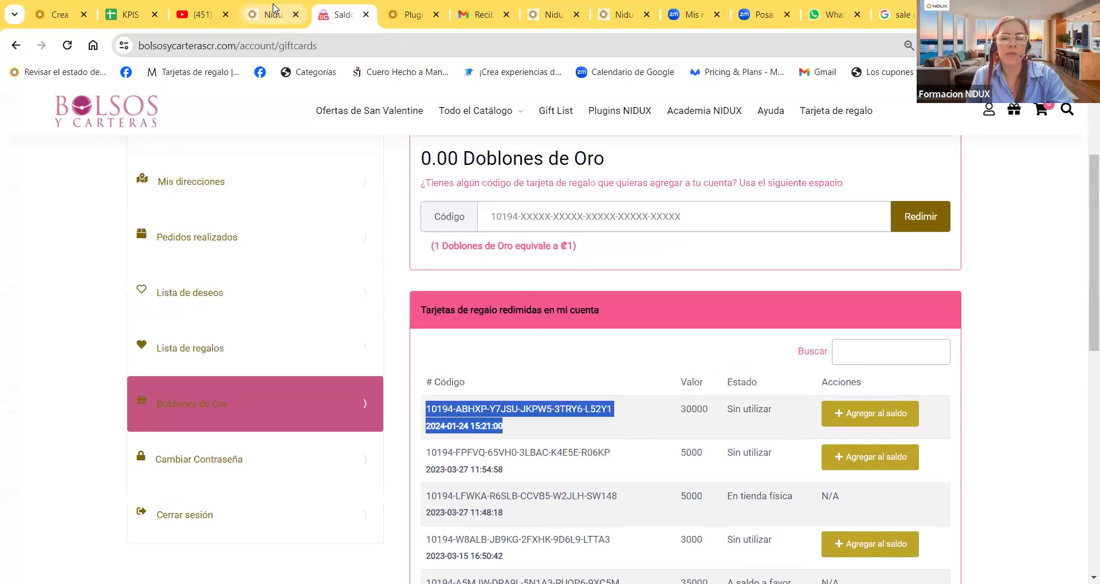
left_click(274, 12)
left_click(248, 182)
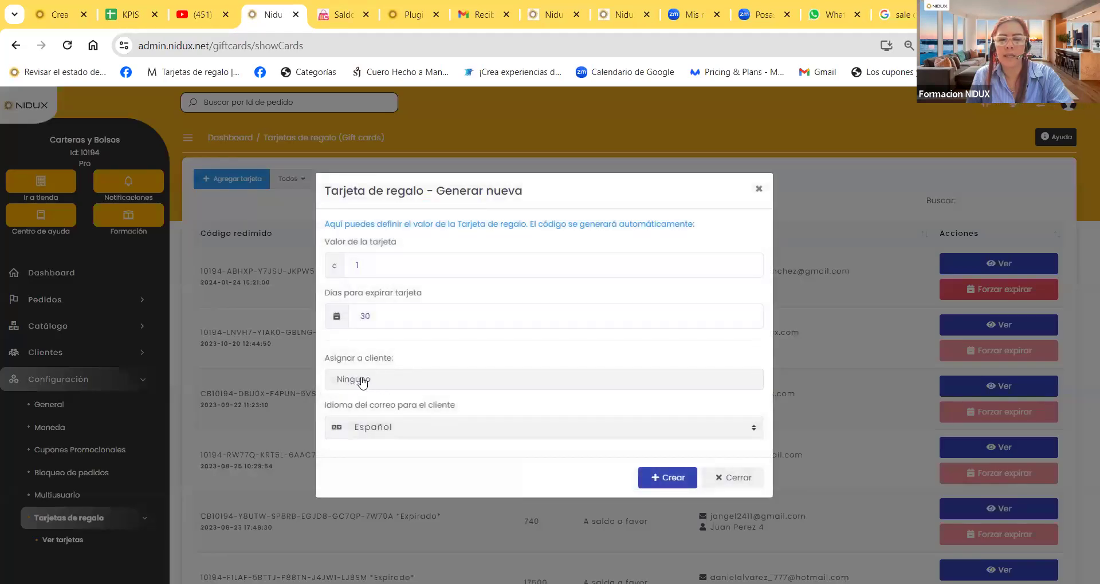
Generate an unassigned 5000 gift card expiring in 30 days and select its new code
left_click(385, 270)
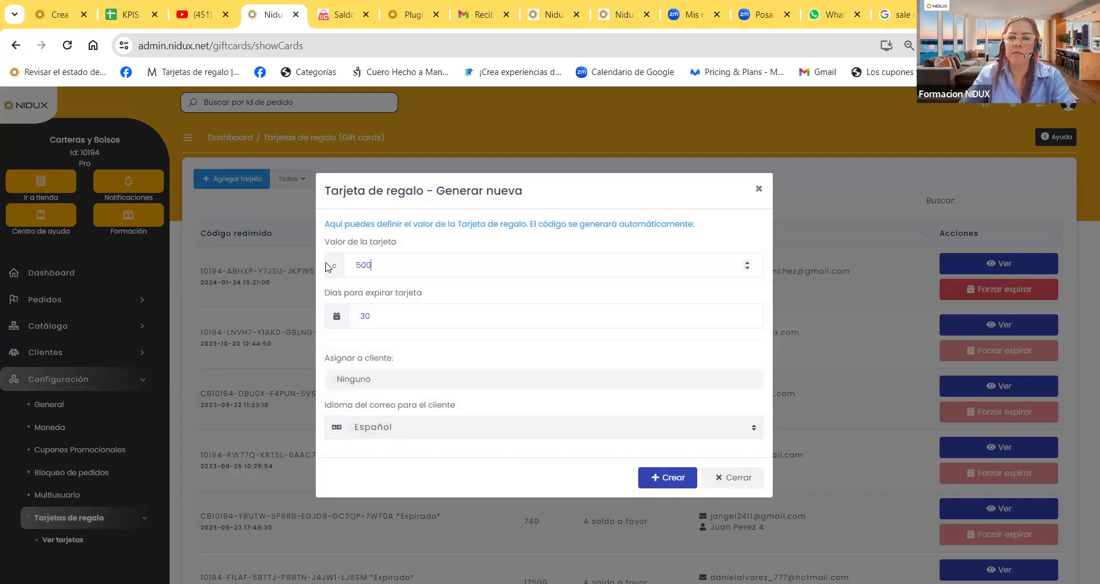
key("Return")
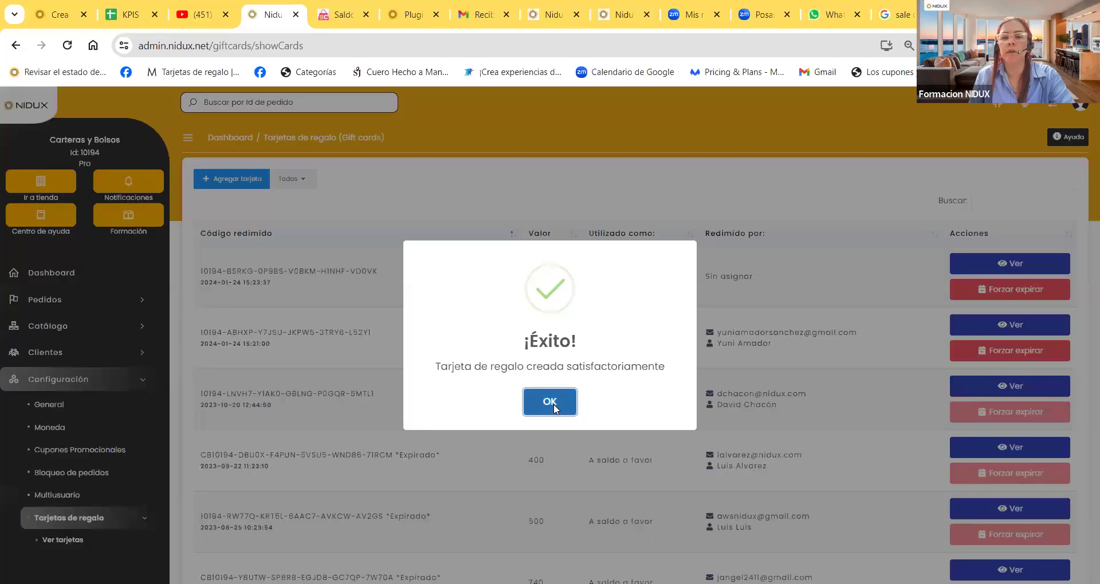
left_click(559, 403)
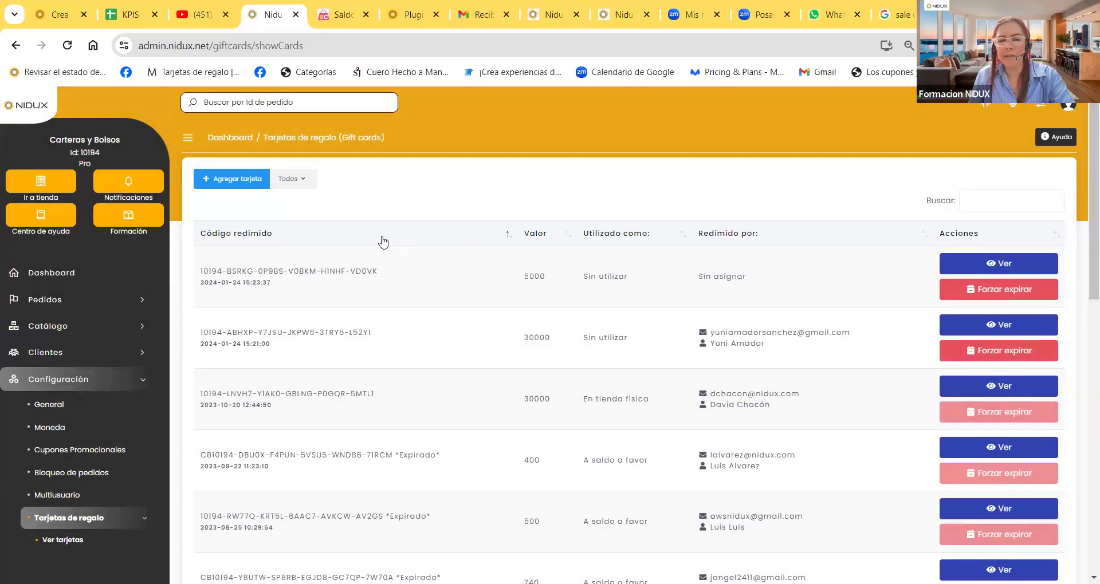
left_click_drag(354, 268, 199, 266)
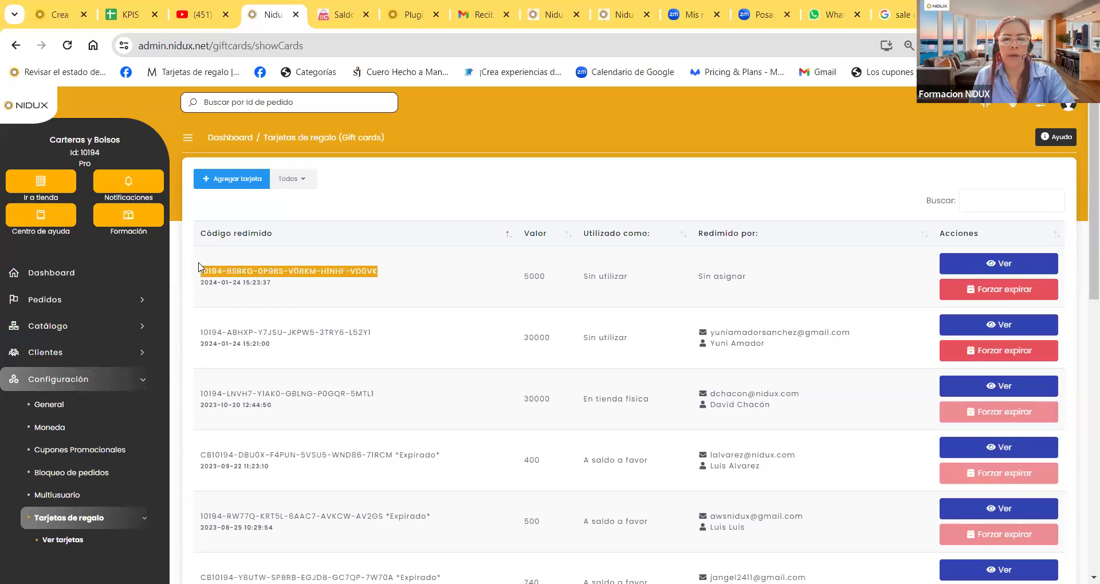
Paste the new 5000 card code into Código on the Doblones de Oro page and redeem it
left_click(322, 15)
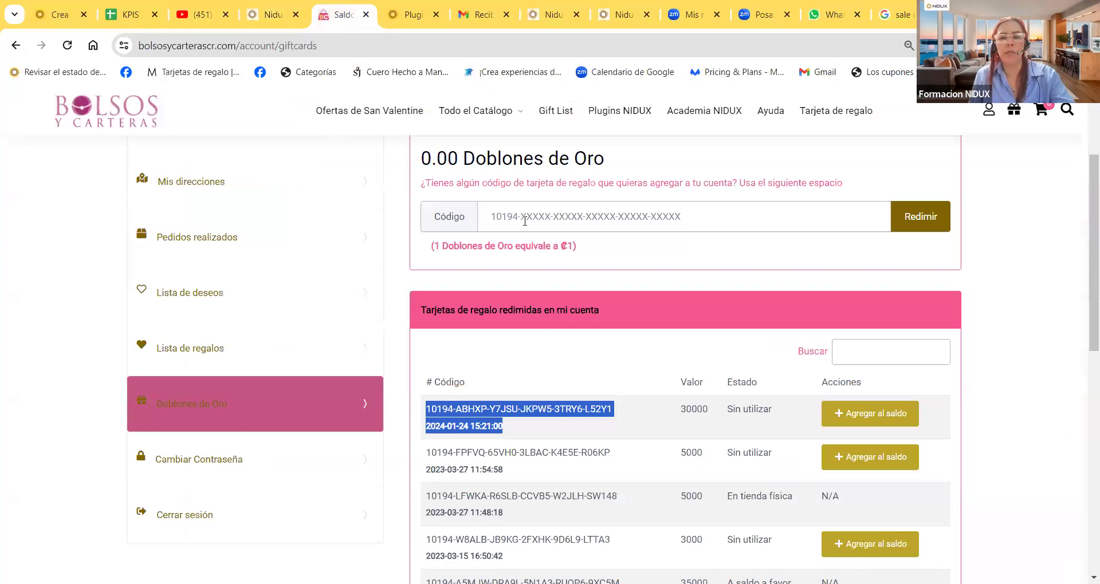
left_click(524, 221)
key("Down")
key("Return")
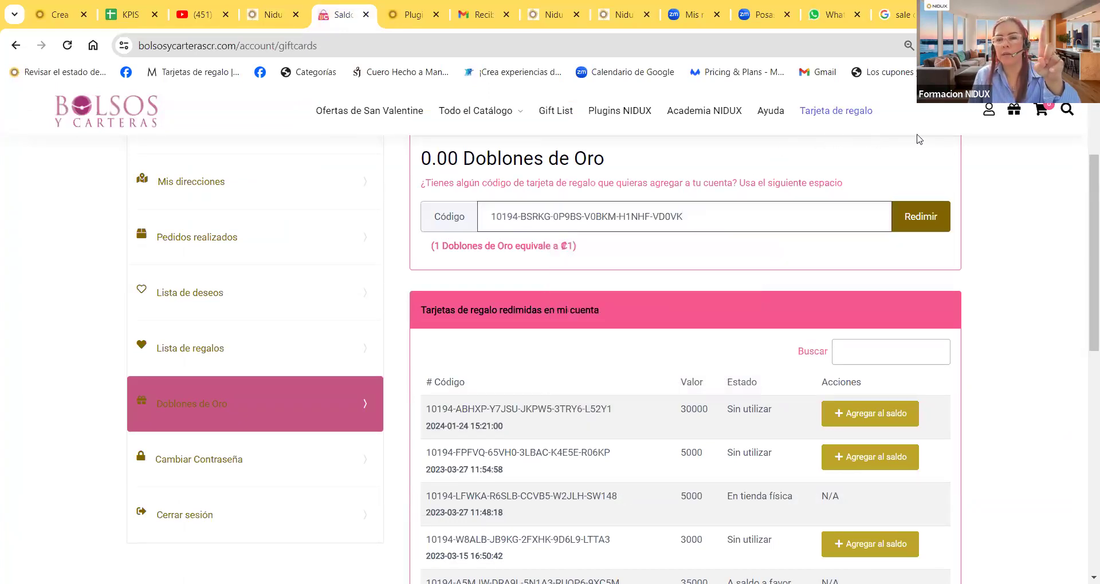
left_click(923, 217)
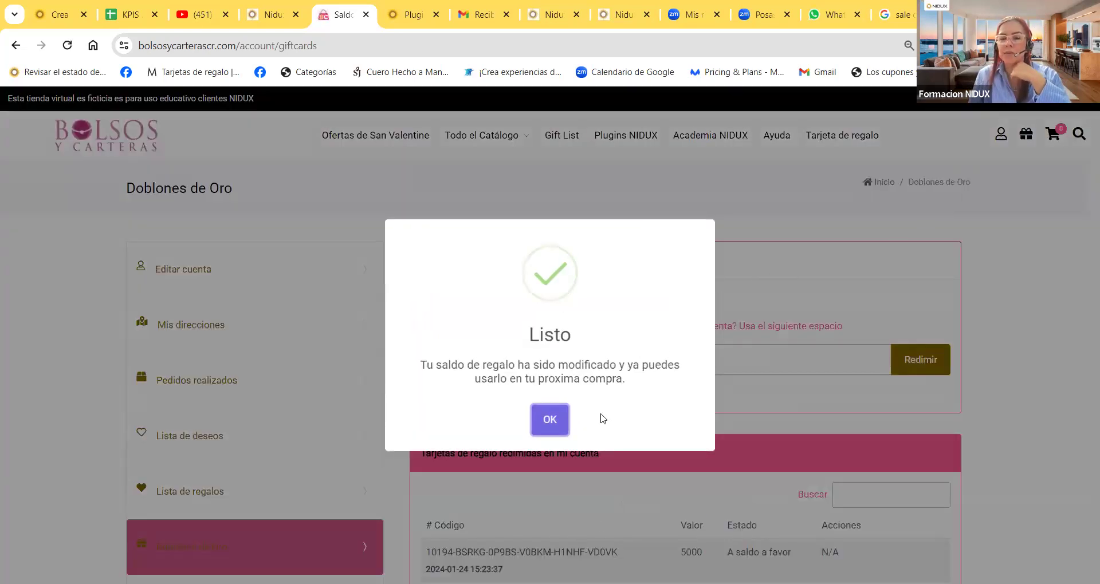
left_click(549, 424)
Review the 5,000.00 balance, the redeemed card's code and the older cards still Sin utilizar
scroll(617, 391, "down", 3)
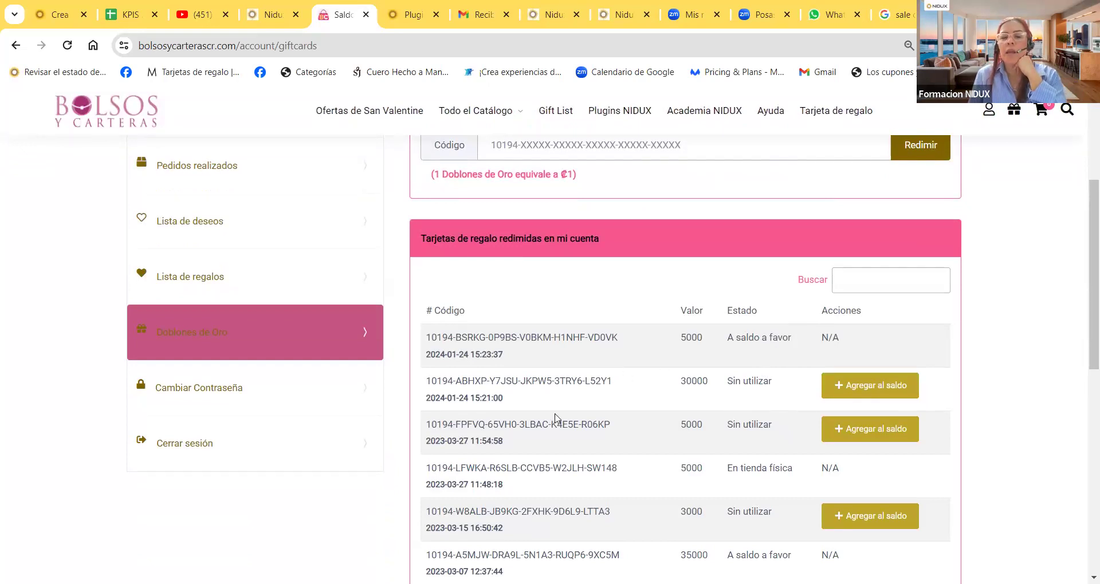
scroll(479, 367, "up", 3)
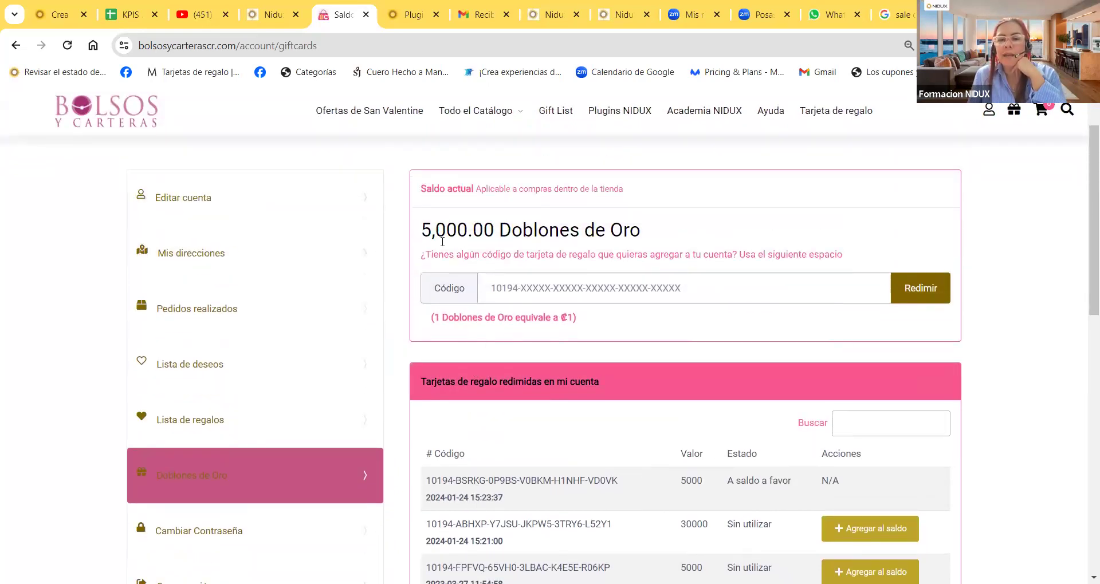
left_click_drag(423, 232, 467, 231)
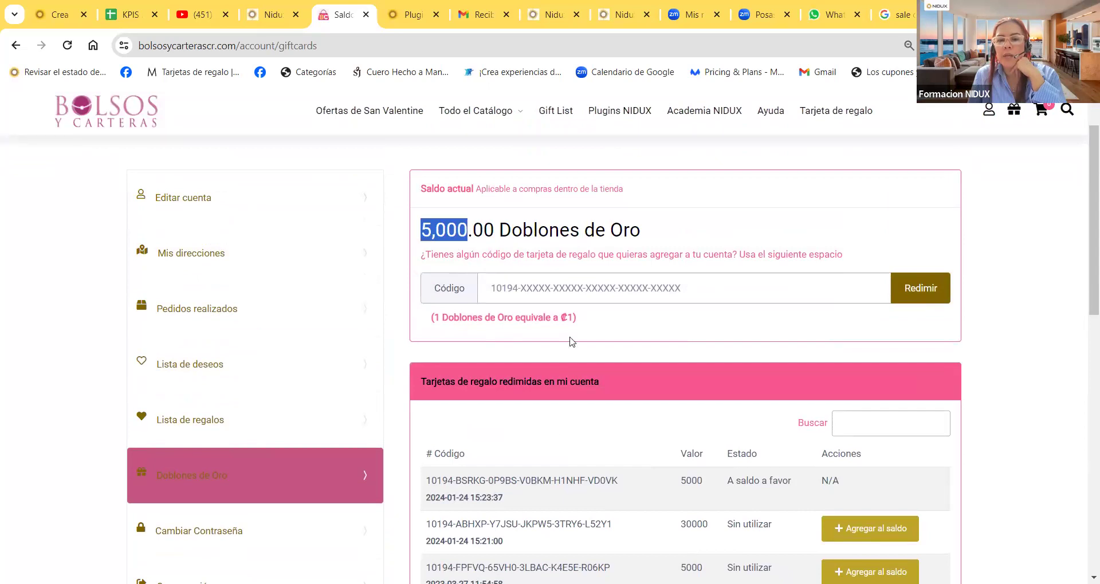
scroll(566, 424, "down", 2)
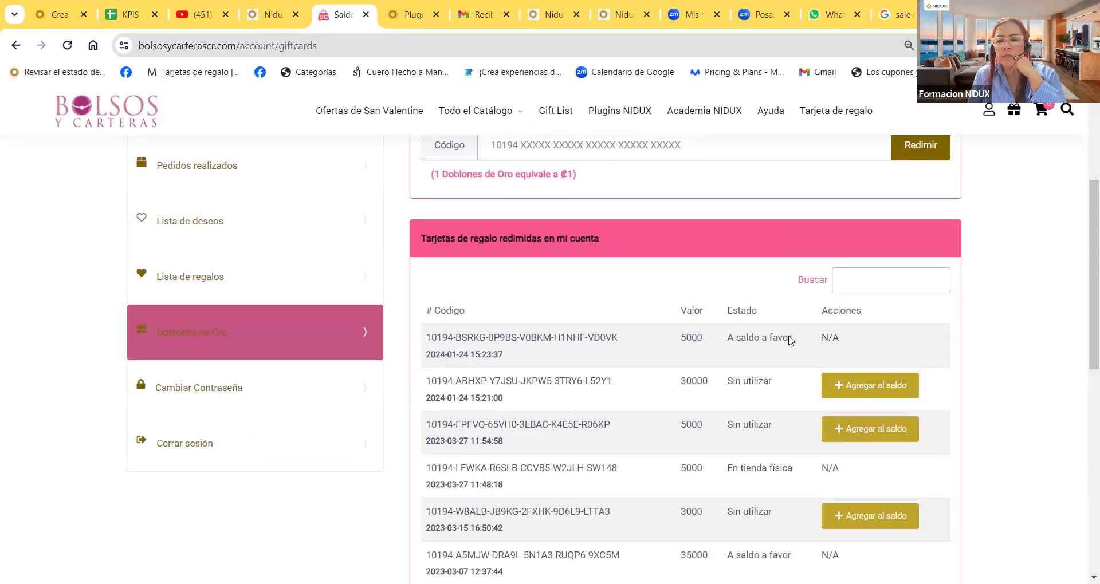
left_click_drag(431, 339, 634, 342)
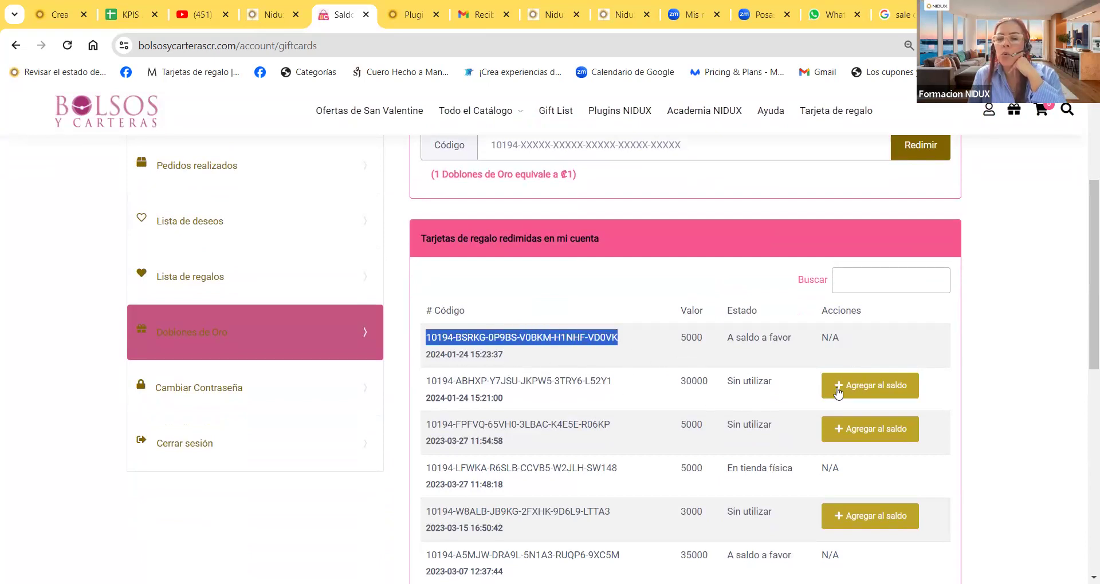
left_click_drag(720, 386, 787, 382)
left_click_drag(727, 425, 774, 424)
left_click(738, 383)
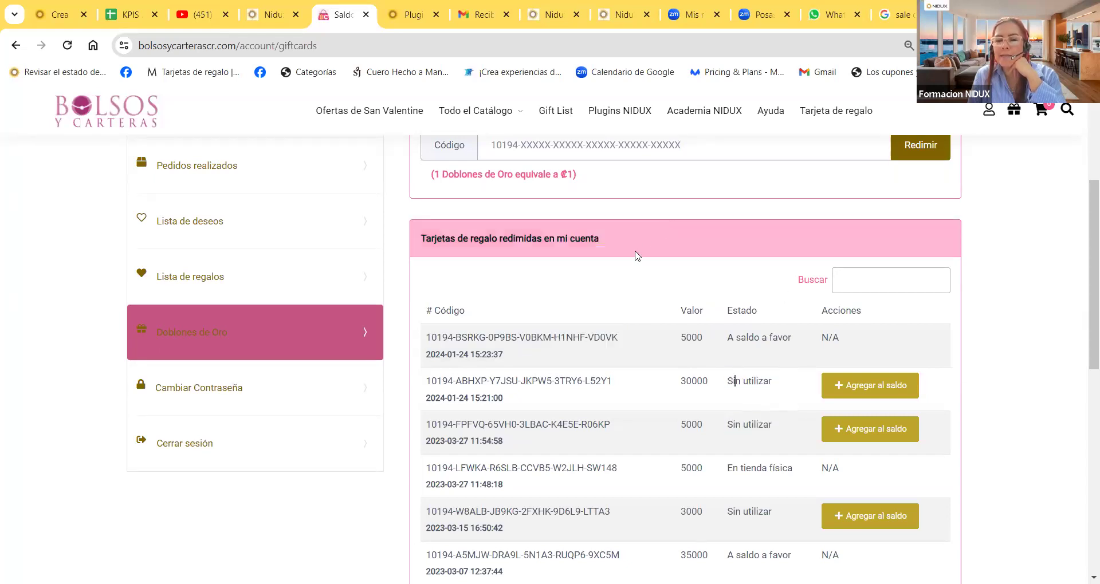
scroll(451, 281, "up", 5)
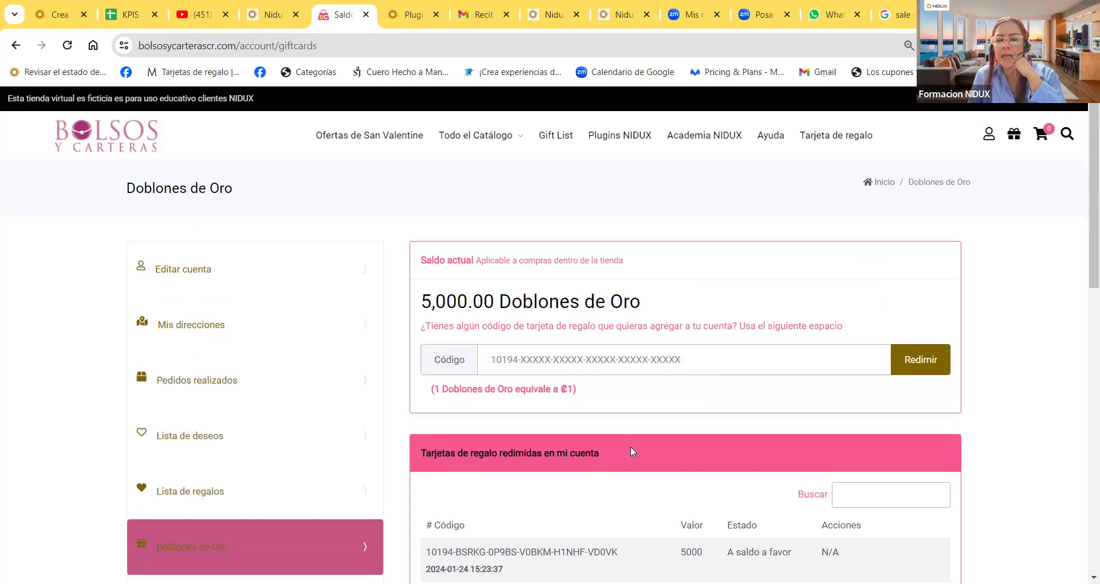
scroll(632, 453, "down", 3)
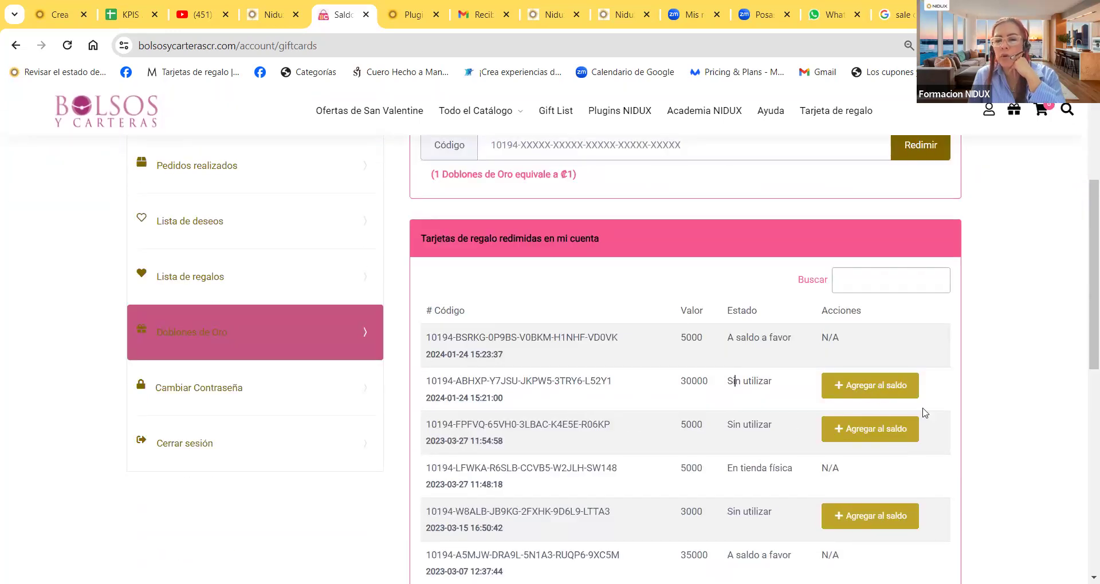
Add the 30000 card to the balance, raising it to 35,000.00 Doblones de Oro
left_click(889, 388)
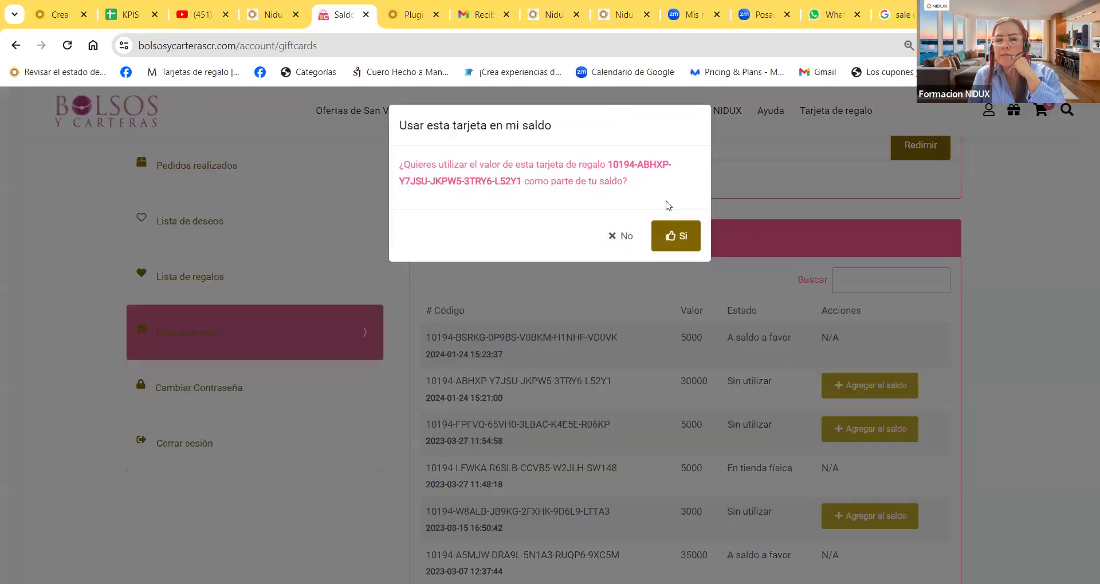
left_click_drag(613, 193, 441, 178)
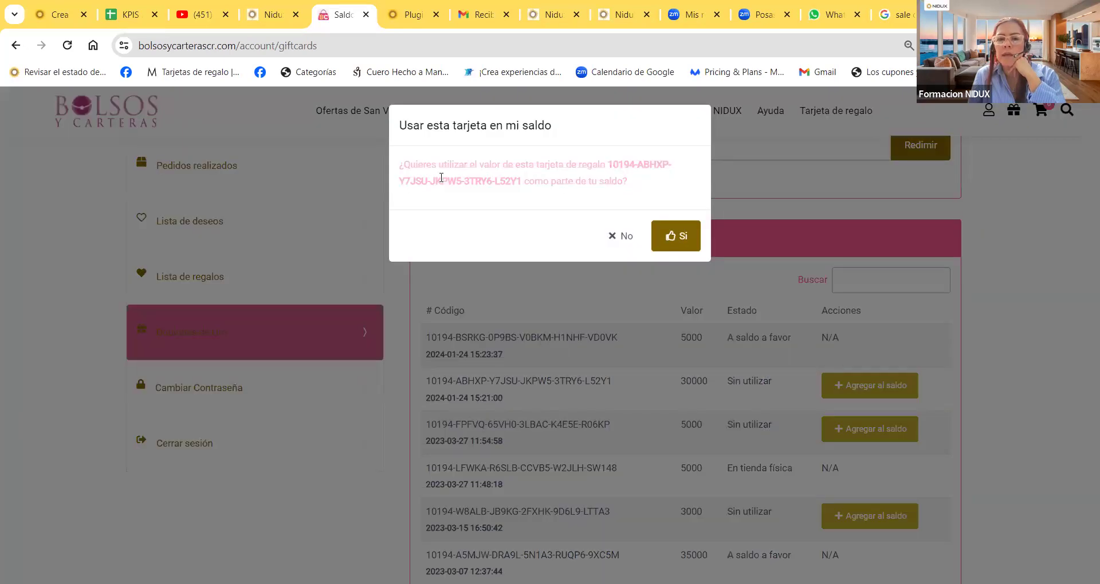
left_click(564, 187)
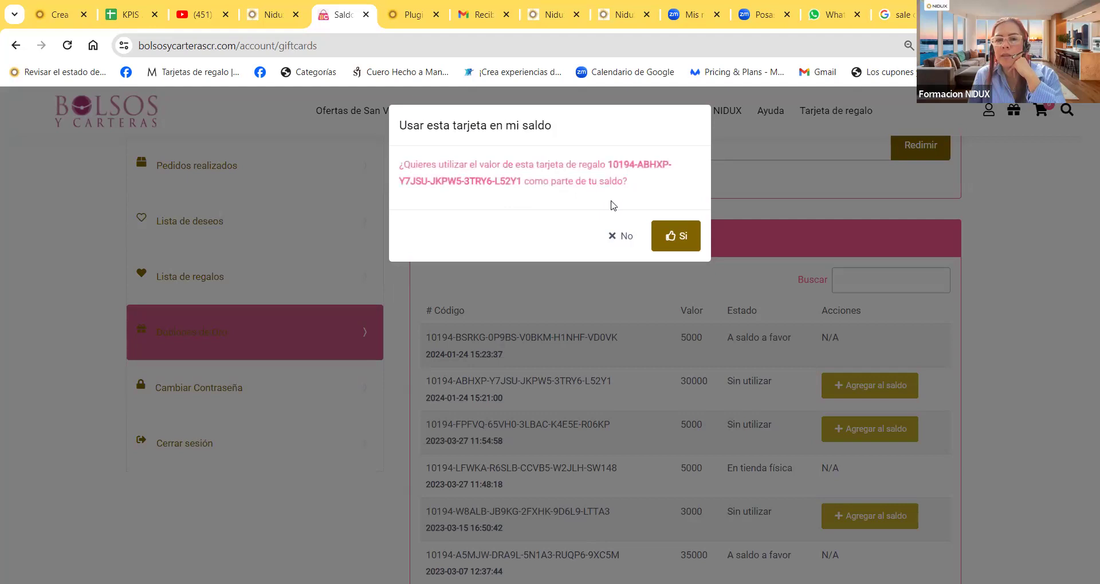
left_click(671, 240)
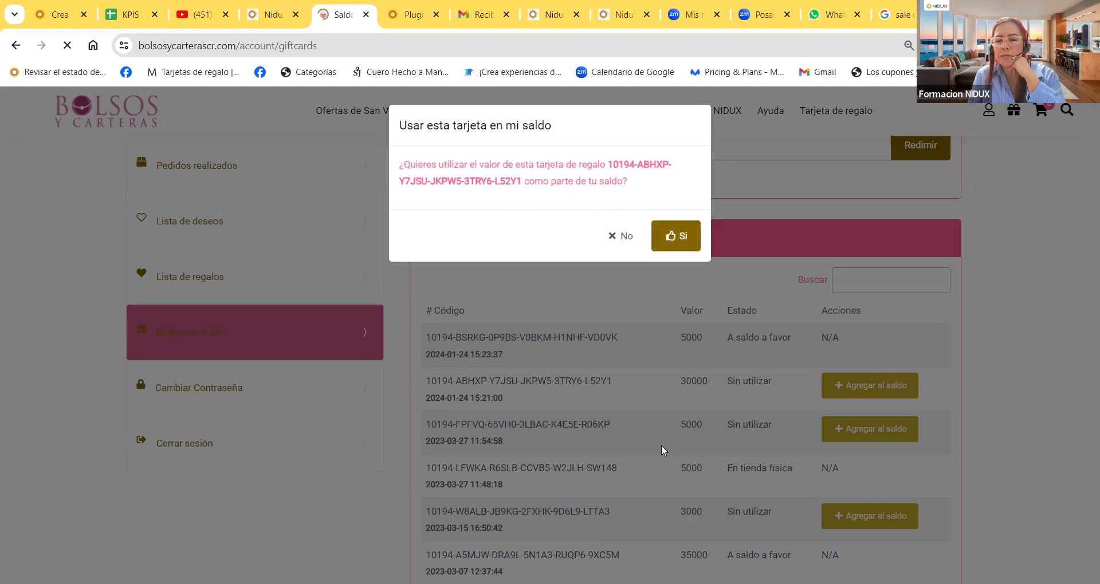
left_click(549, 411)
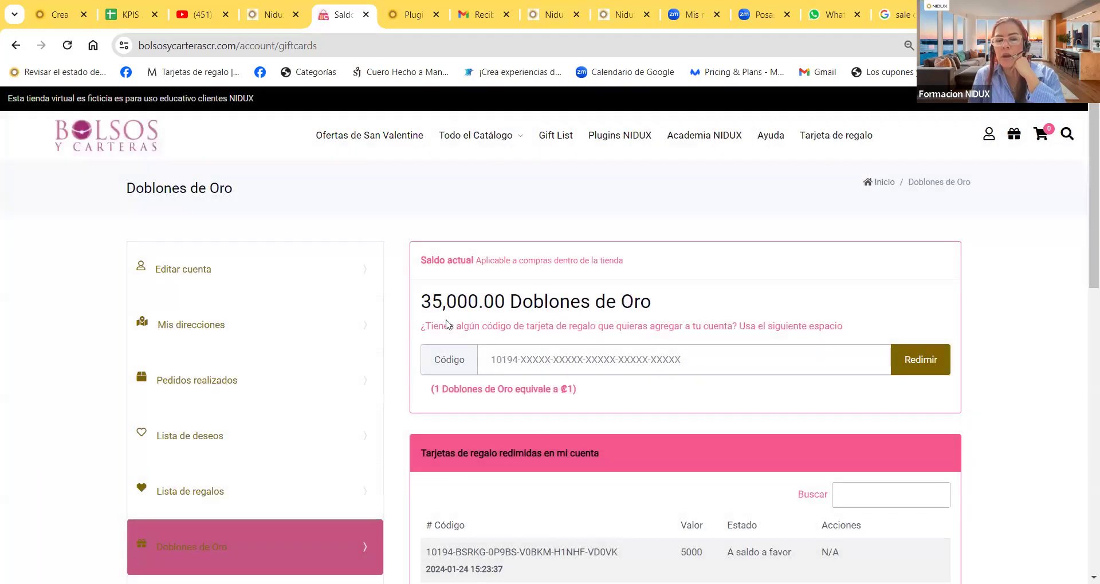
left_click_drag(424, 302, 659, 302)
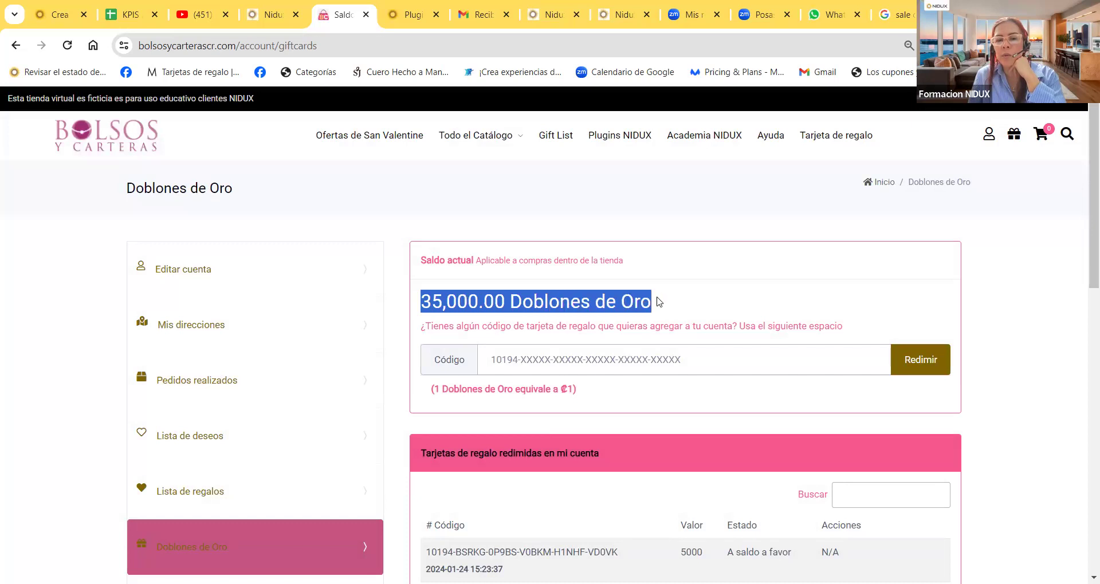
Try adding the unused 5000 card to the balance and dismiss the invalid-card error
scroll(645, 396, "down", 5)
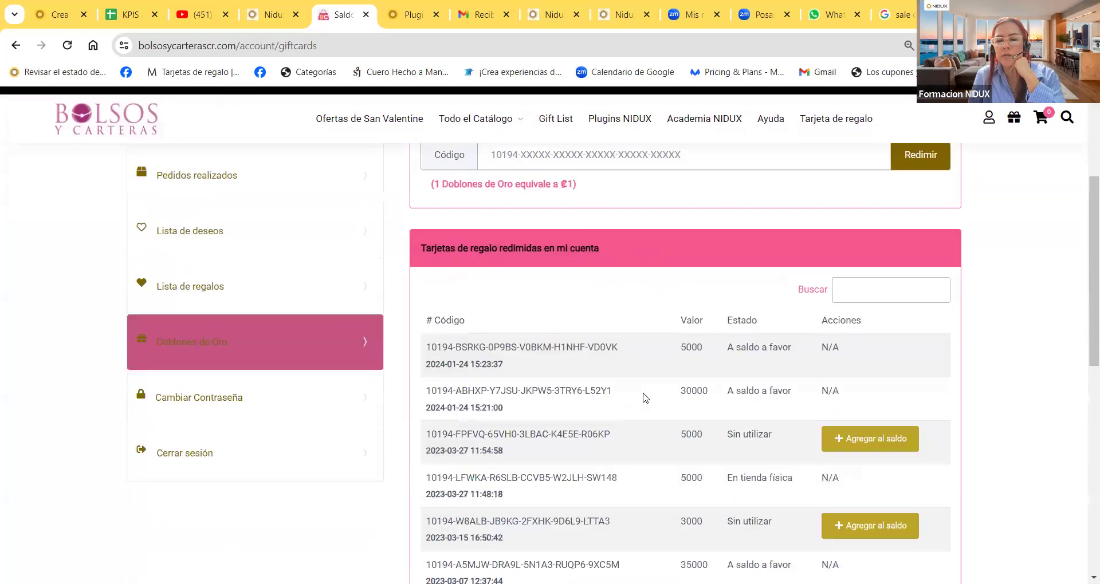
left_click_drag(725, 320, 792, 334)
left_click_drag(727, 268, 789, 268)
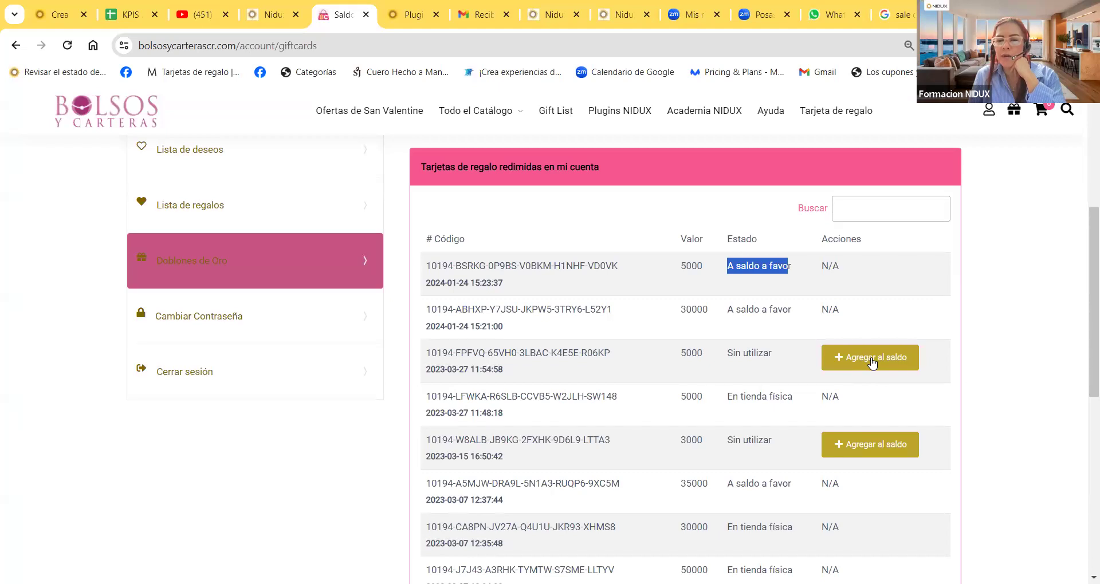
left_click(872, 364)
left_click(676, 243)
right_click(580, 402)
left_click(567, 414)
left_click(550, 413)
Try adding the unused 3000 card to the balance, which is also rejected as invalid
scroll(757, 397, "down", 5)
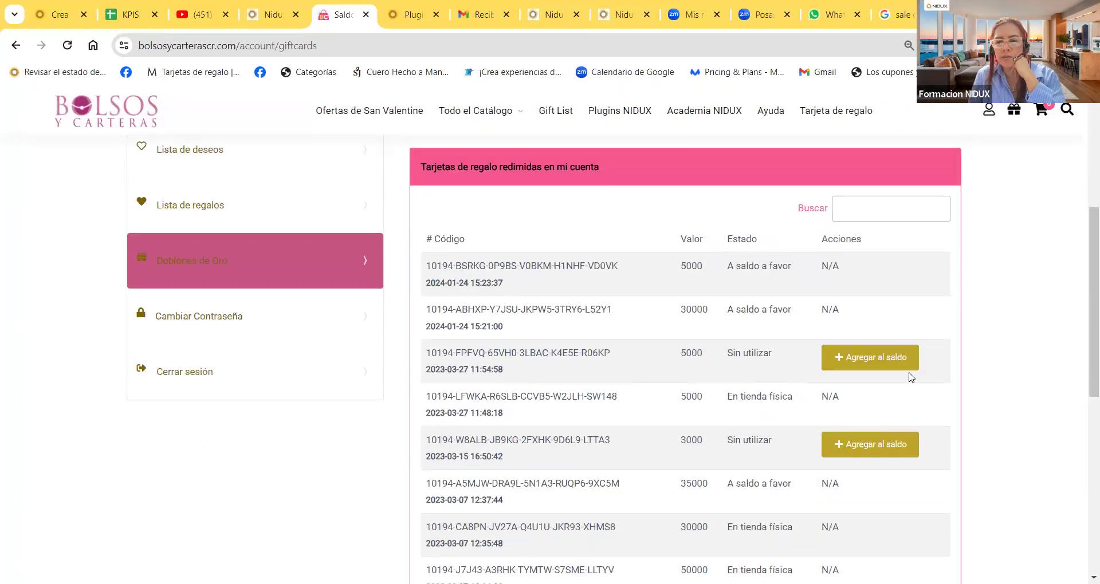
scroll(763, 395, "down", 1)
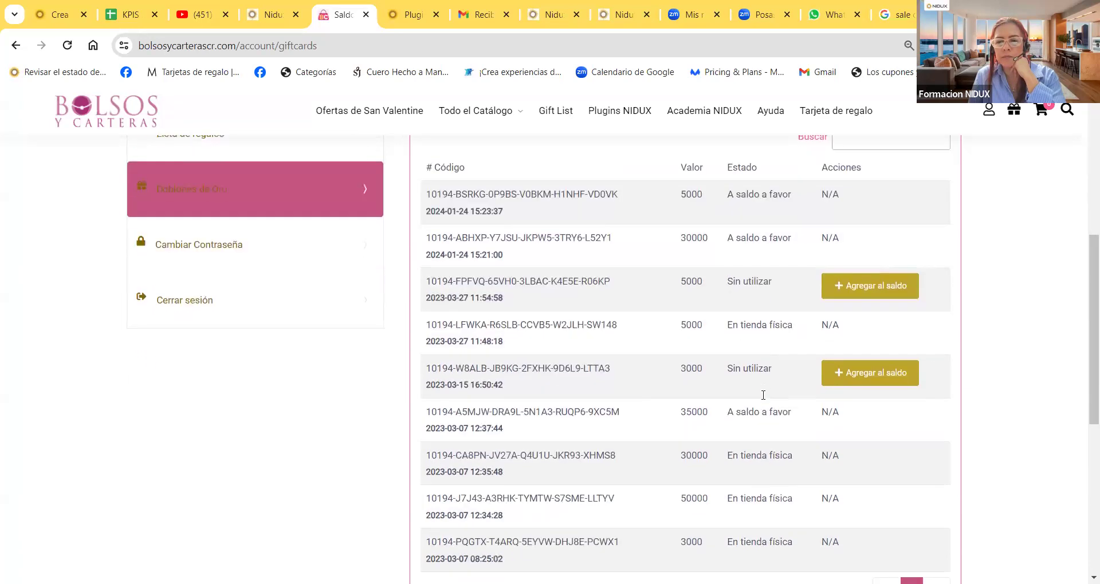
left_click(865, 381)
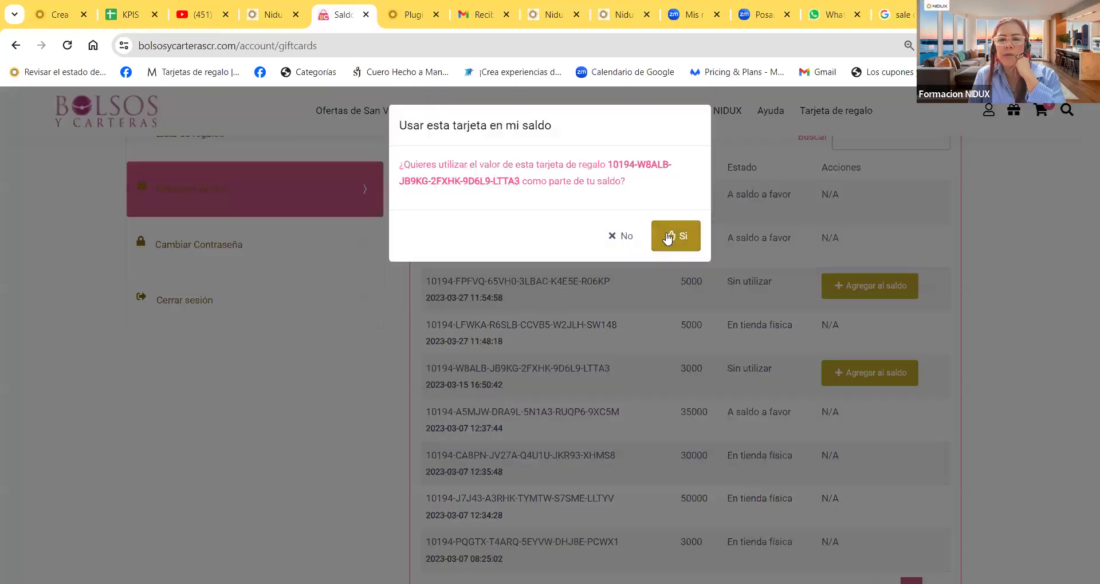
left_click(668, 238)
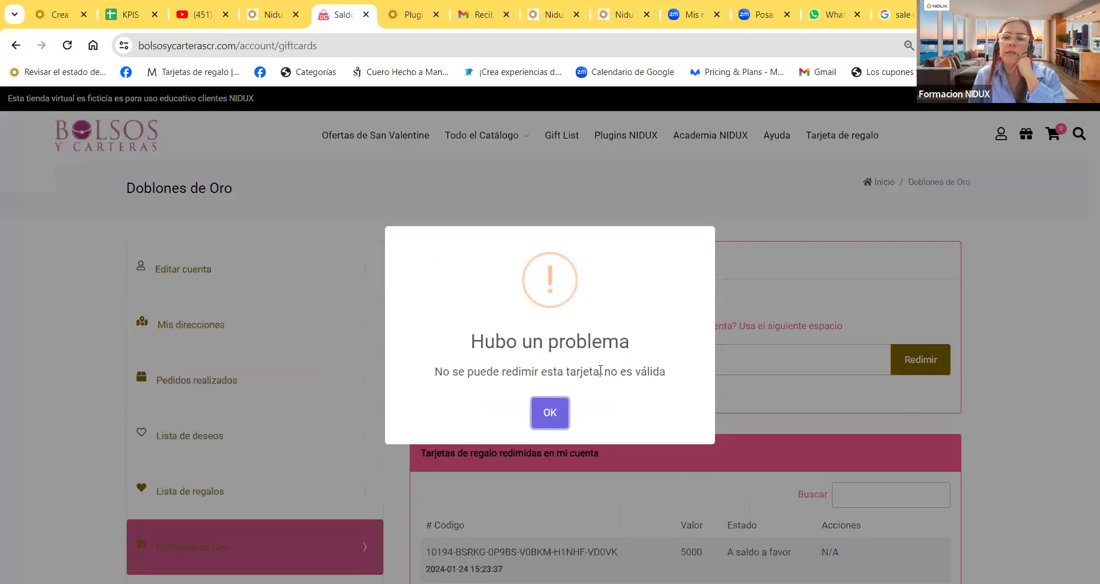
key("Return")
scroll(791, 455, "down", 3)
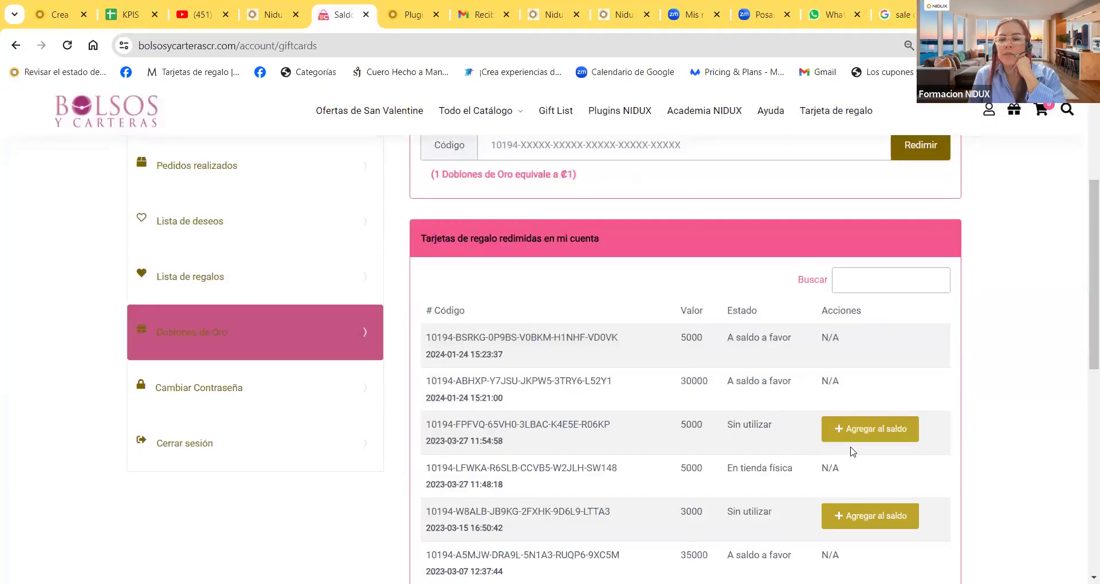
scroll(853, 452, "down", 2)
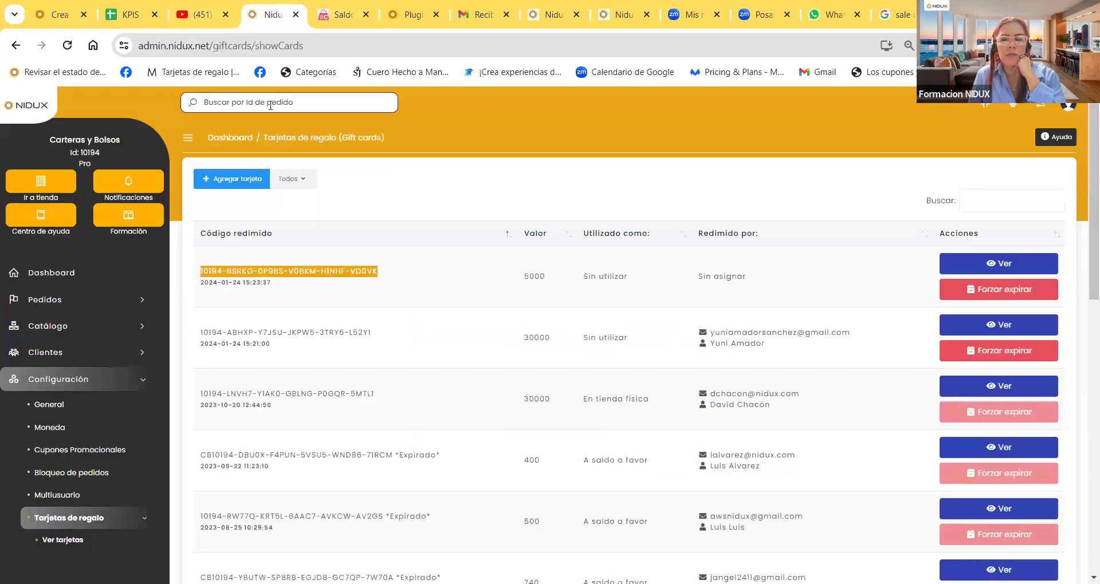
left_click(270, 14)
scroll(665, 334, "down", 2)
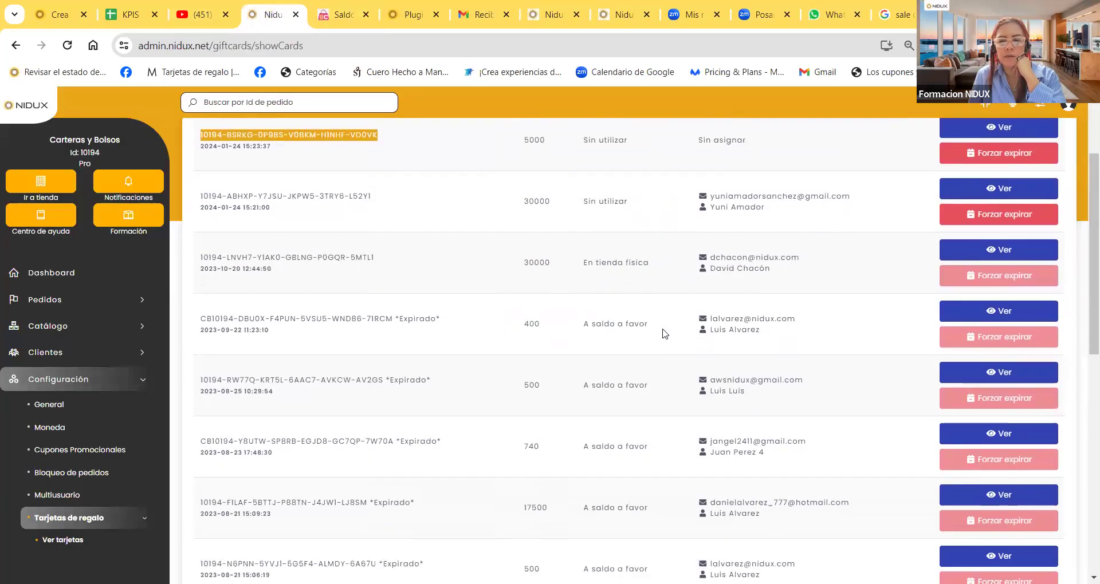
scroll(665, 334, "down", 5)
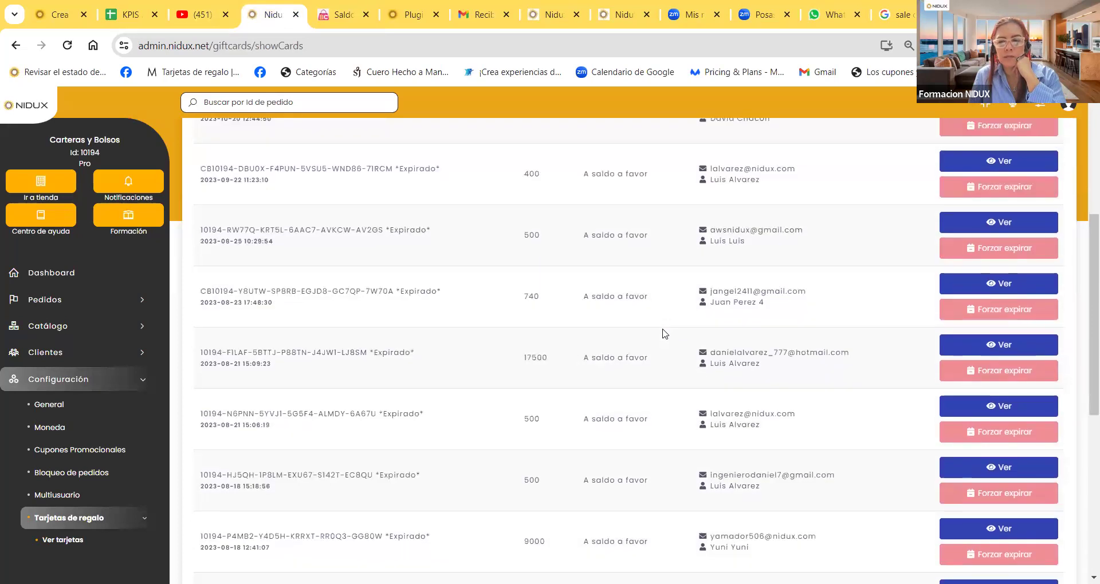
scroll(667, 326, "down", 1)
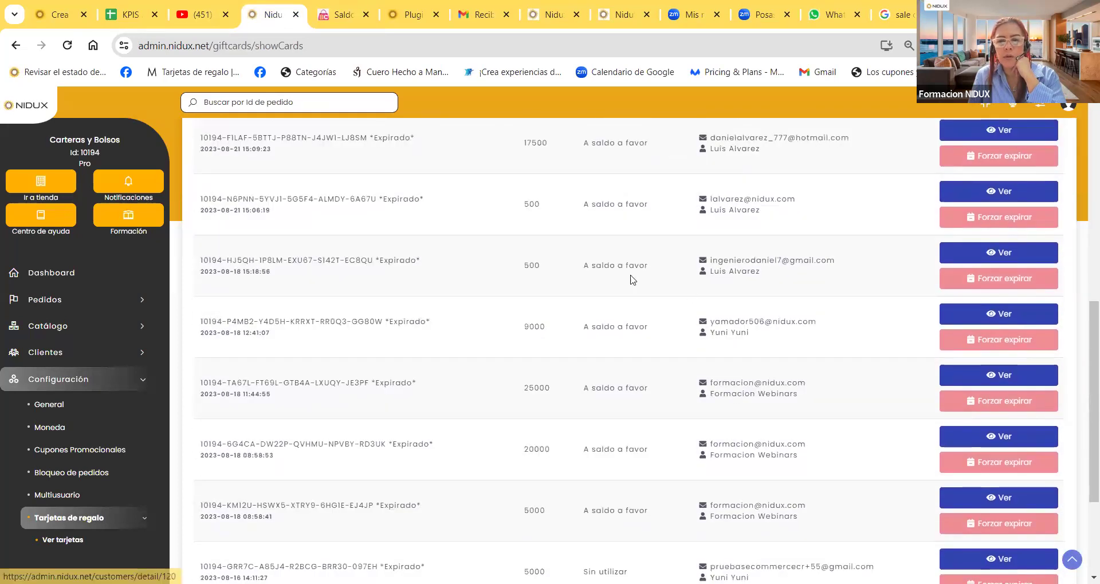
left_click_drag(377, 261, 426, 263)
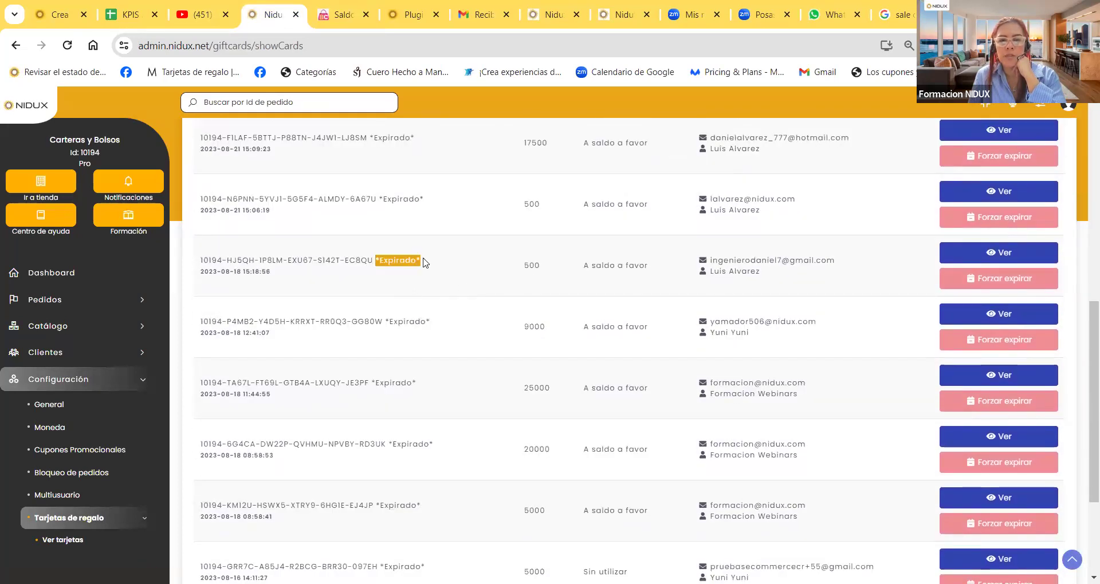
left_click_drag(383, 199, 424, 200)
scroll(447, 248, "up", 5)
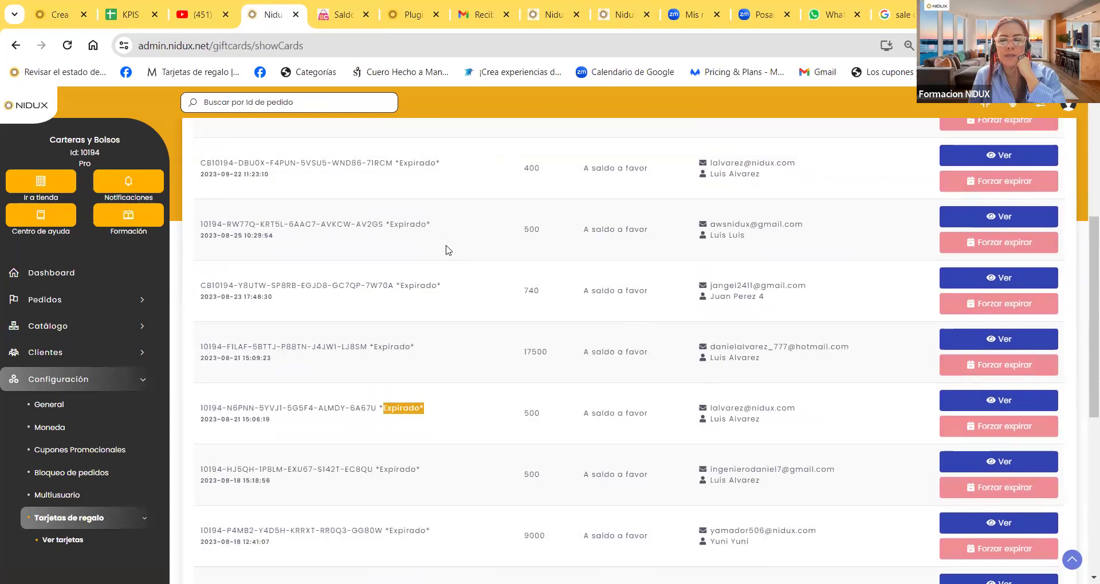
left_click_drag(400, 365, 441, 365)
scroll(423, 348, "up", 4)
left_click(239, 180)
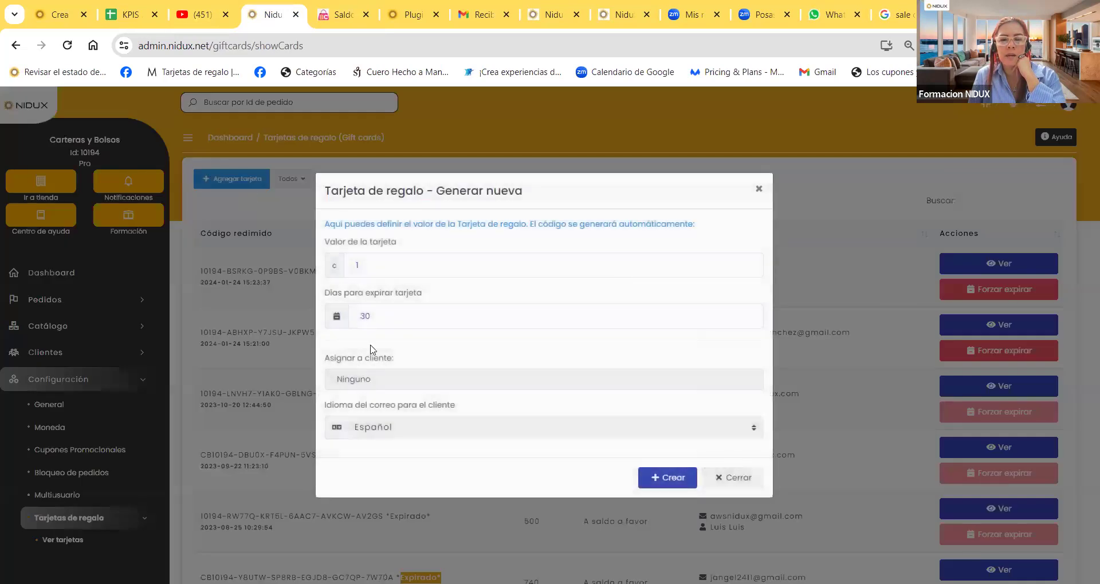
left_click(447, 319)
left_click_drag(381, 320, 343, 319)
left_click(720, 464)
left_click(723, 477)
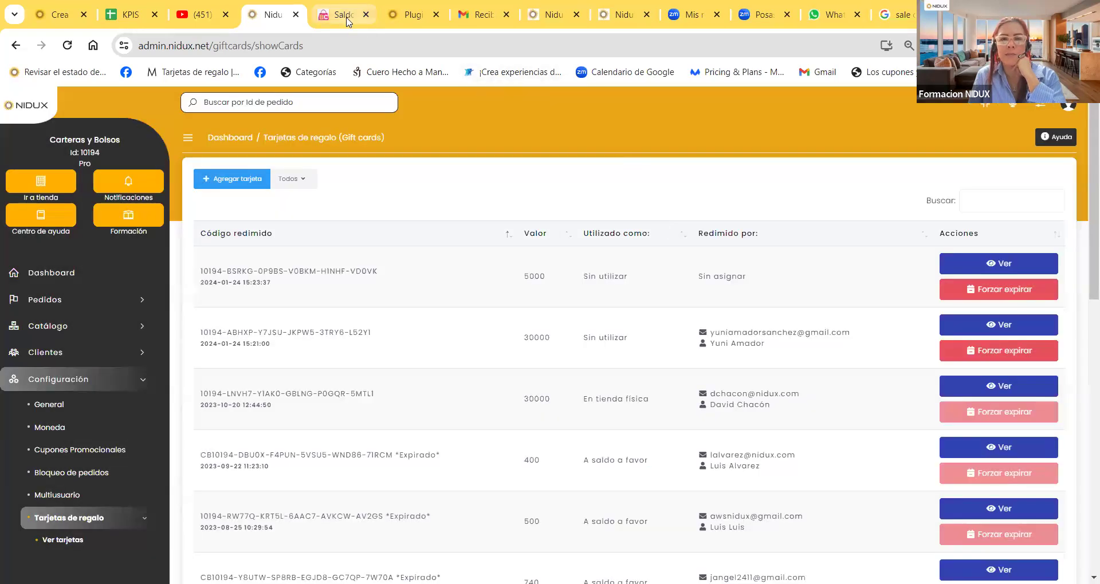
left_click(344, 16)
scroll(733, 452, "up", 10)
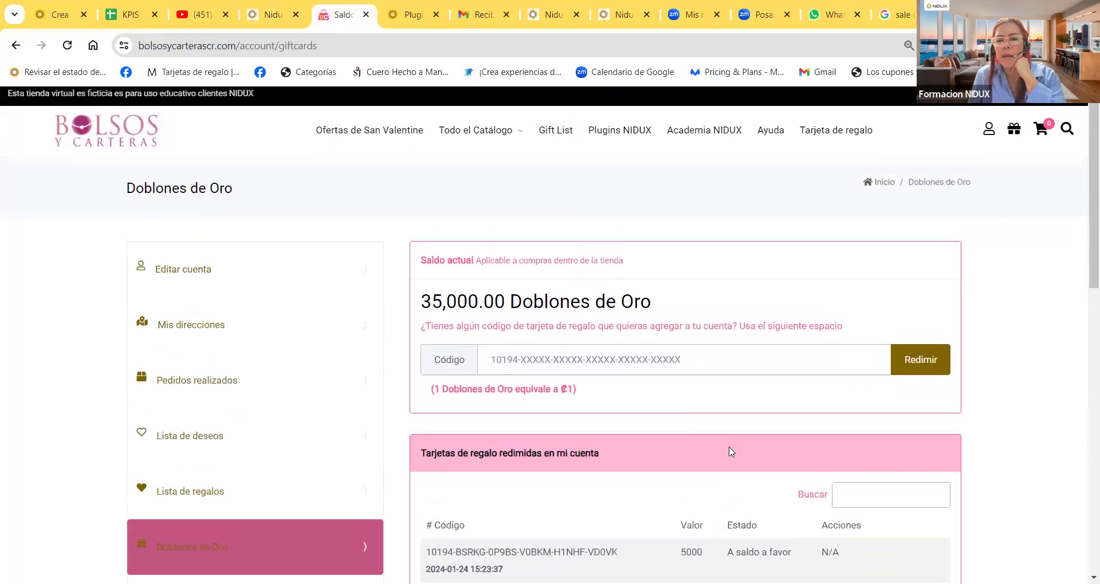
Review the 35,000.00 Doblones de Oro balance
left_click_drag(421, 304, 669, 308)
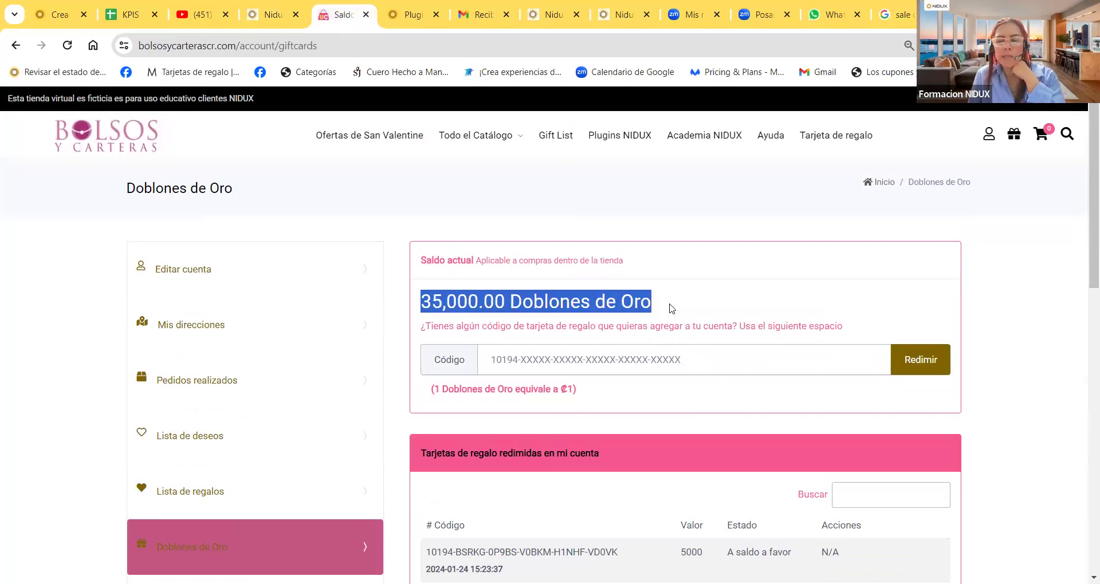
left_click(668, 308)
left_click_drag(432, 302, 533, 302)
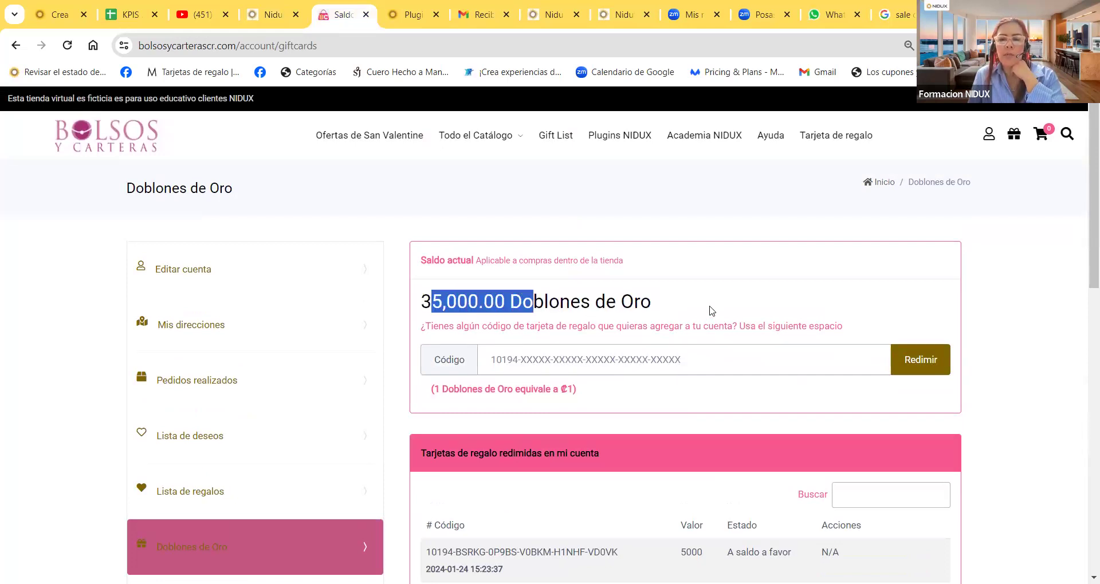
left_click(712, 312)
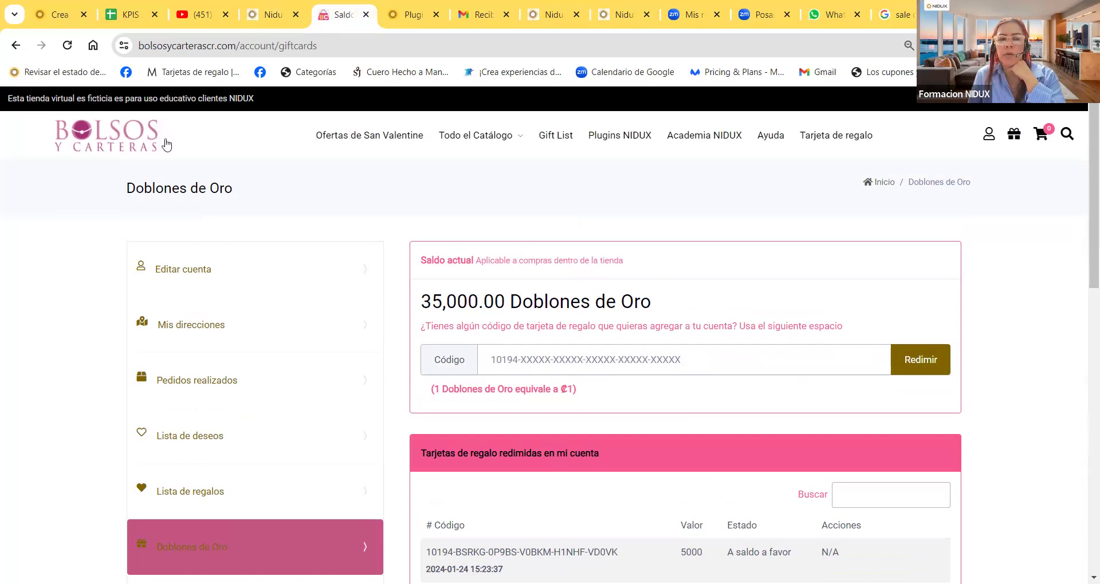
Add Bolso de Verano 2020 to the cart and keep shopping
left_click(142, 147)
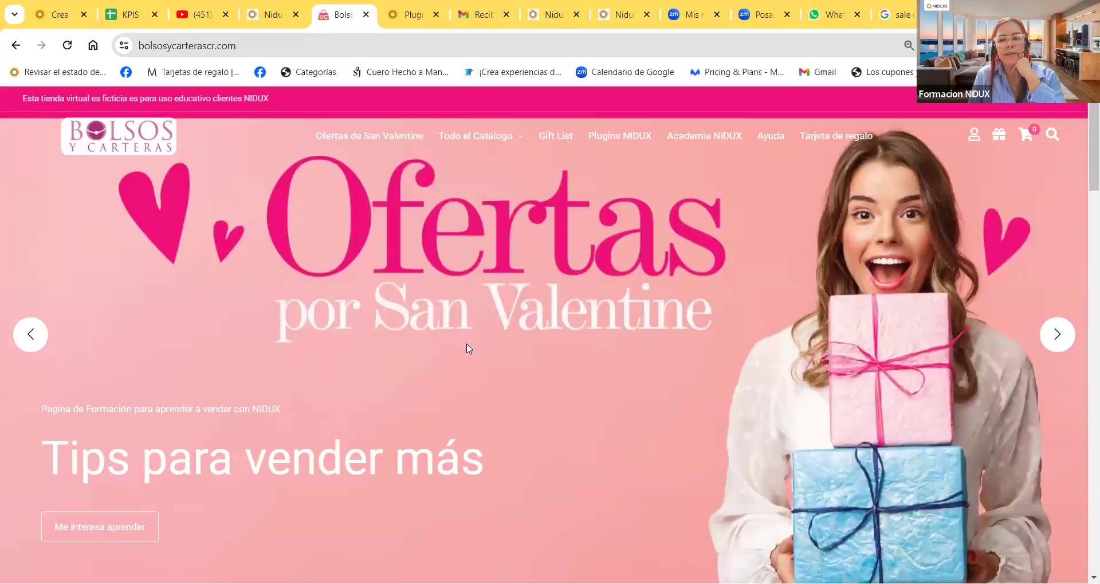
scroll(468, 346, "down", 15)
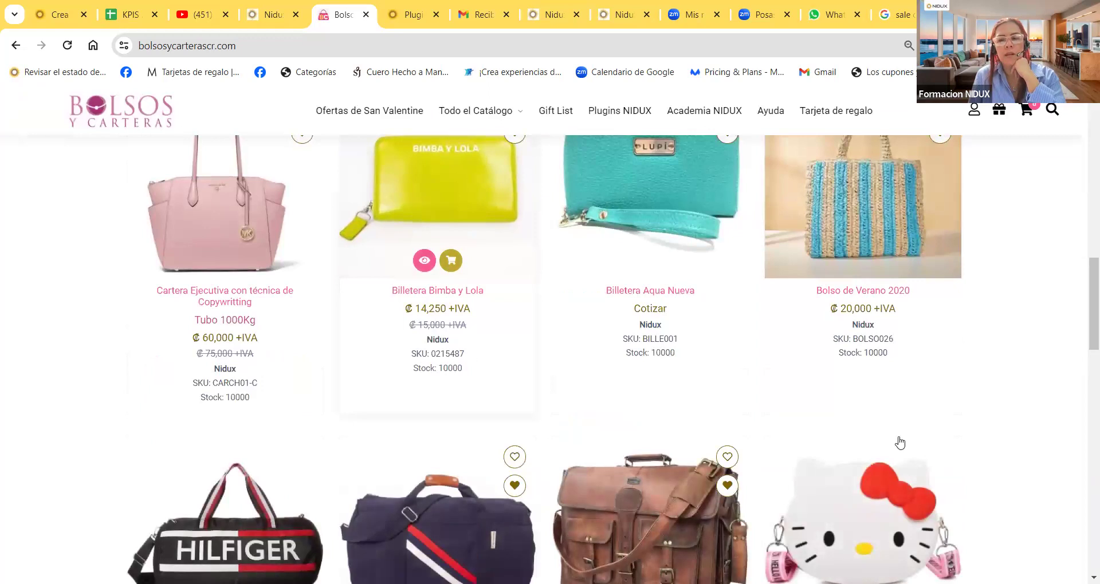
scroll(904, 410, "up", 3)
left_click(882, 333)
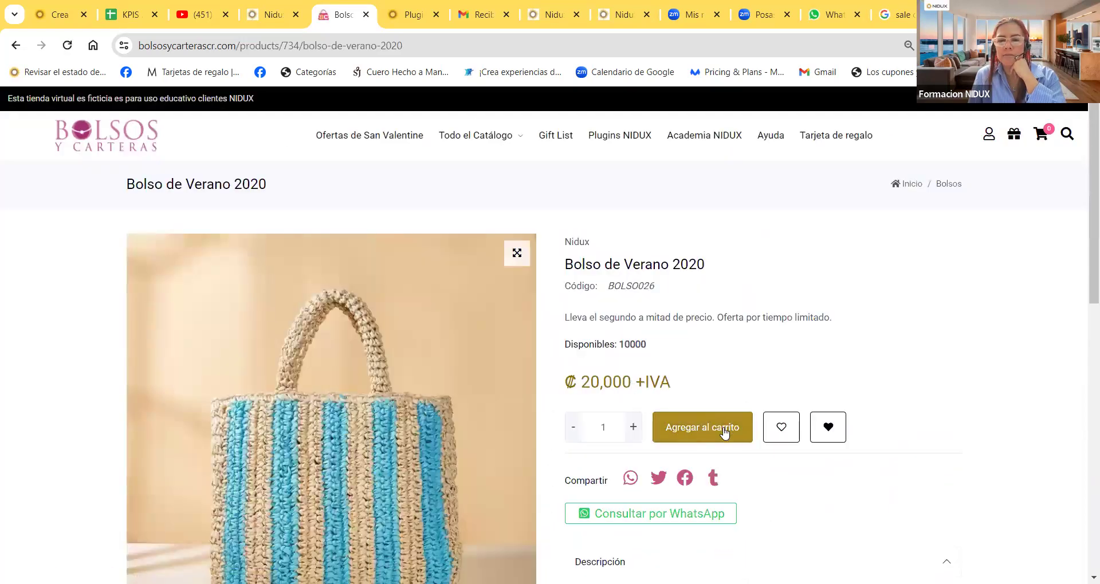
scroll(711, 427, "down", 2)
left_click(728, 361)
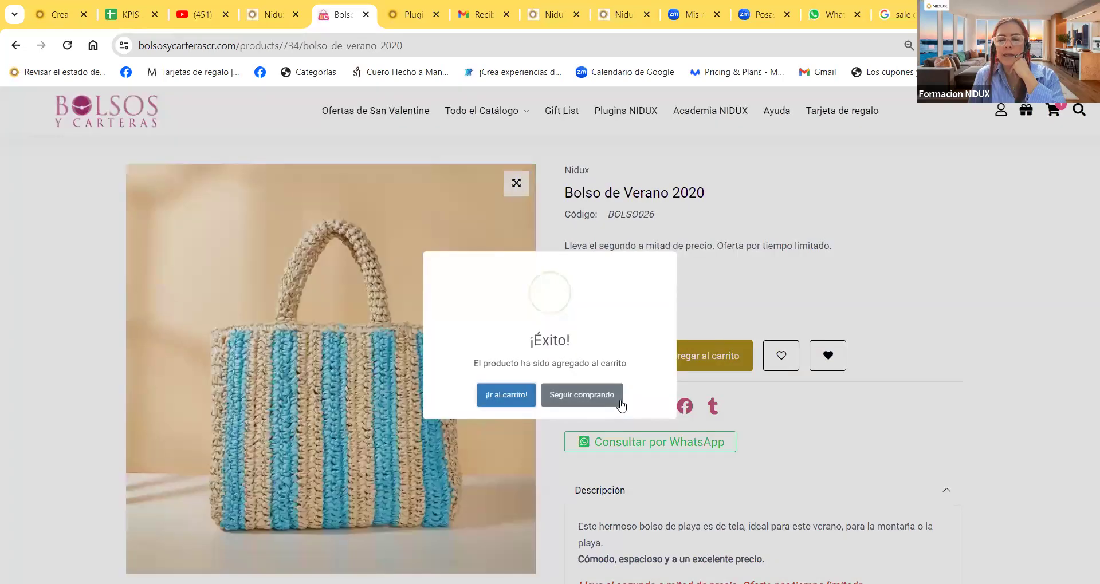
left_click(620, 423)
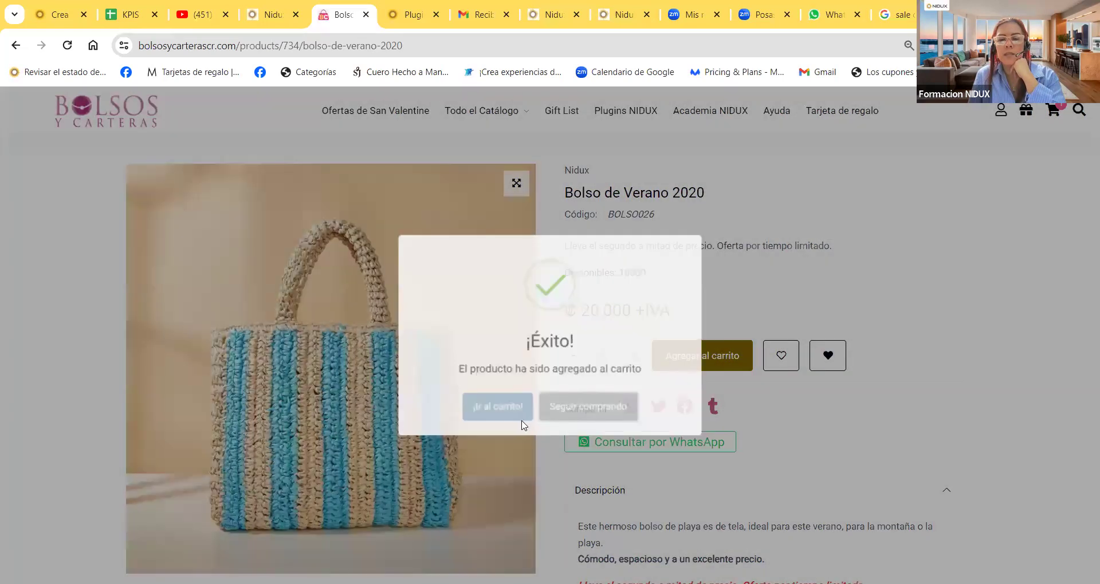
Add two Beige Billetera de Cuero Mango wallets to the cart
scroll(515, 425, "down", 10)
scroll(494, 421, "up", 4)
scroll(494, 422, "up", 10)
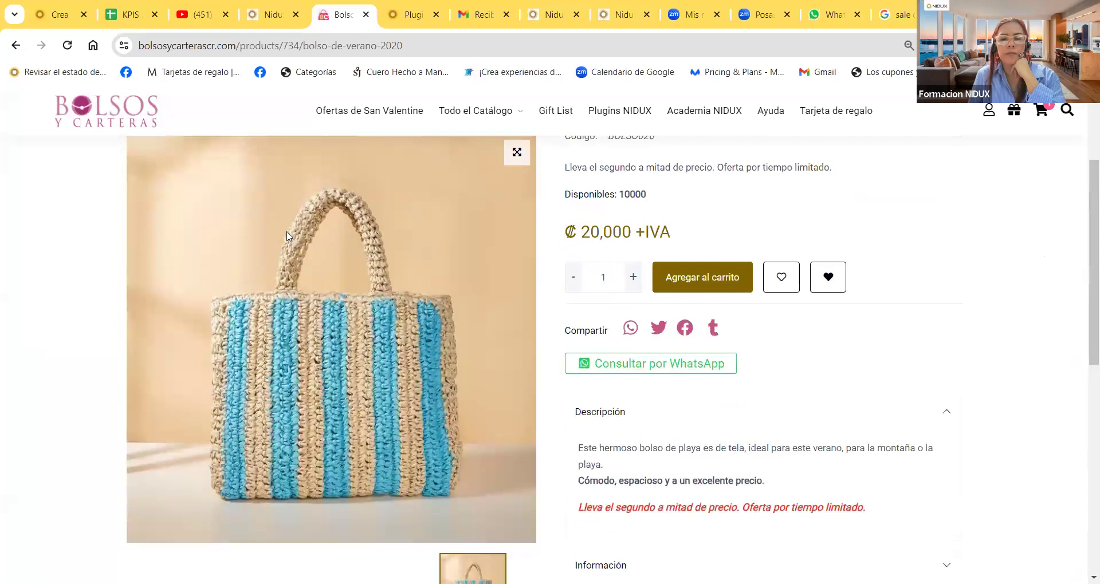
left_click(95, 156)
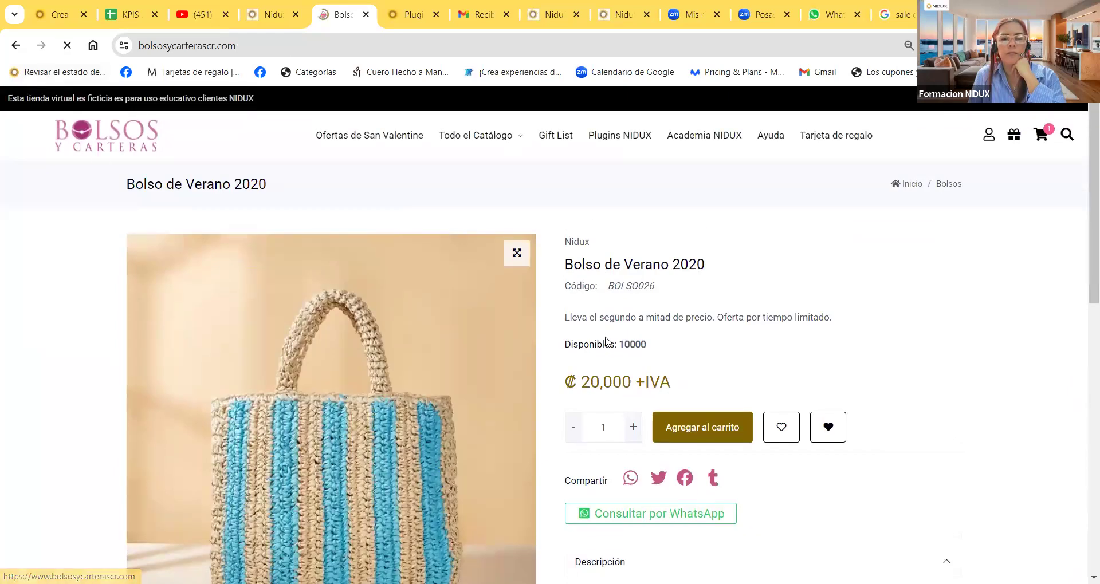
scroll(540, 349, "down", 10)
scroll(538, 349, "down", 12)
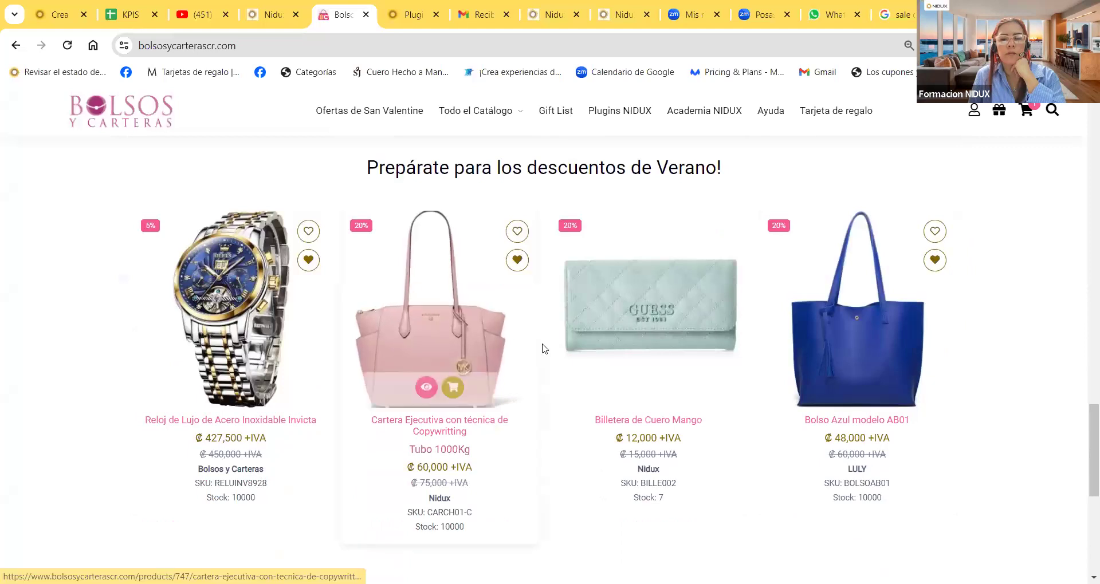
left_click(639, 306)
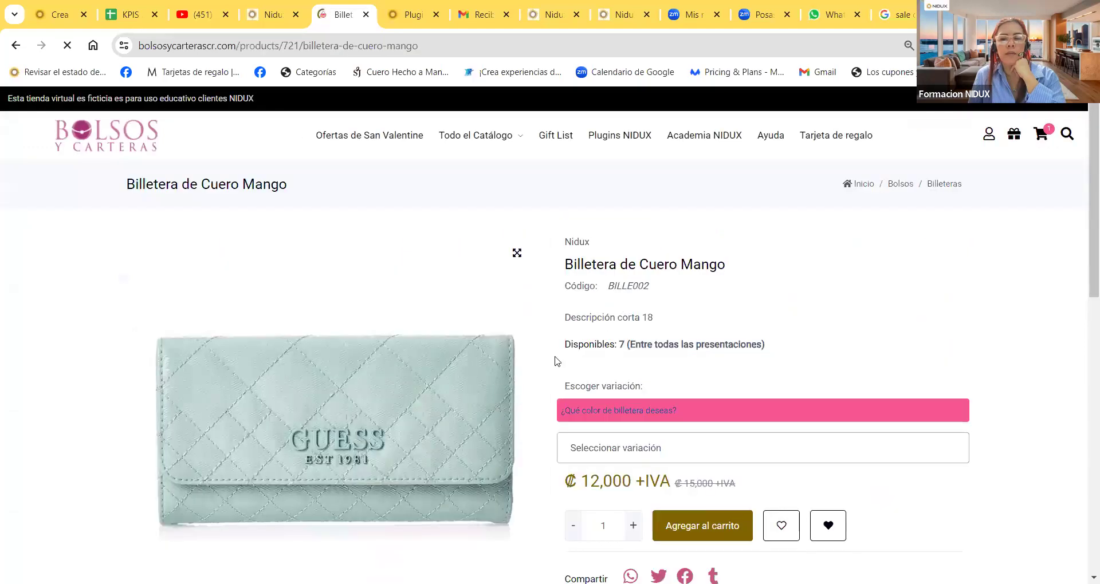
left_click(617, 456)
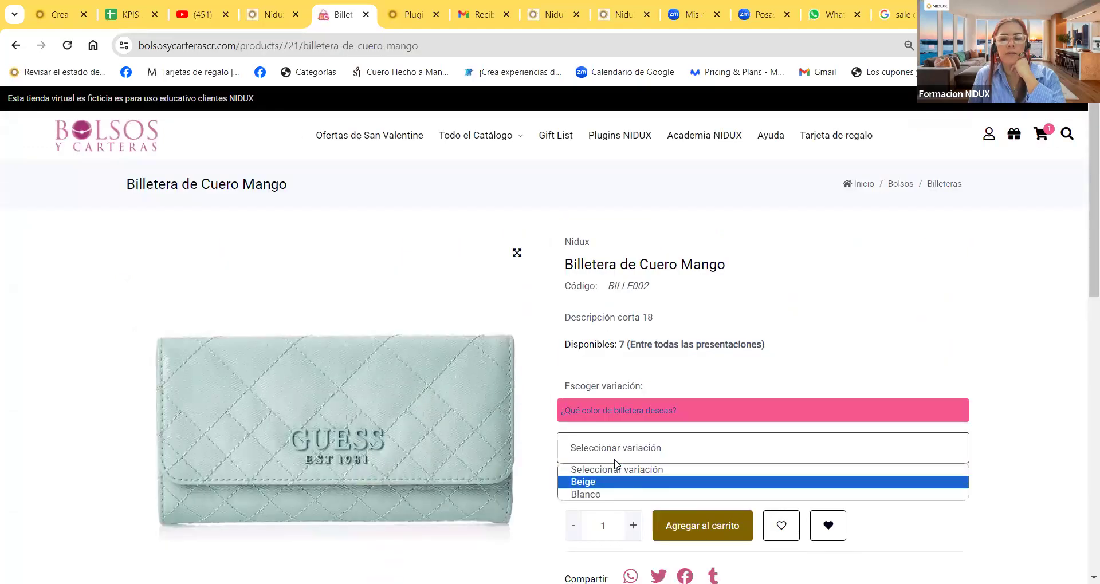
left_click(617, 482)
scroll(665, 430, "down", 3)
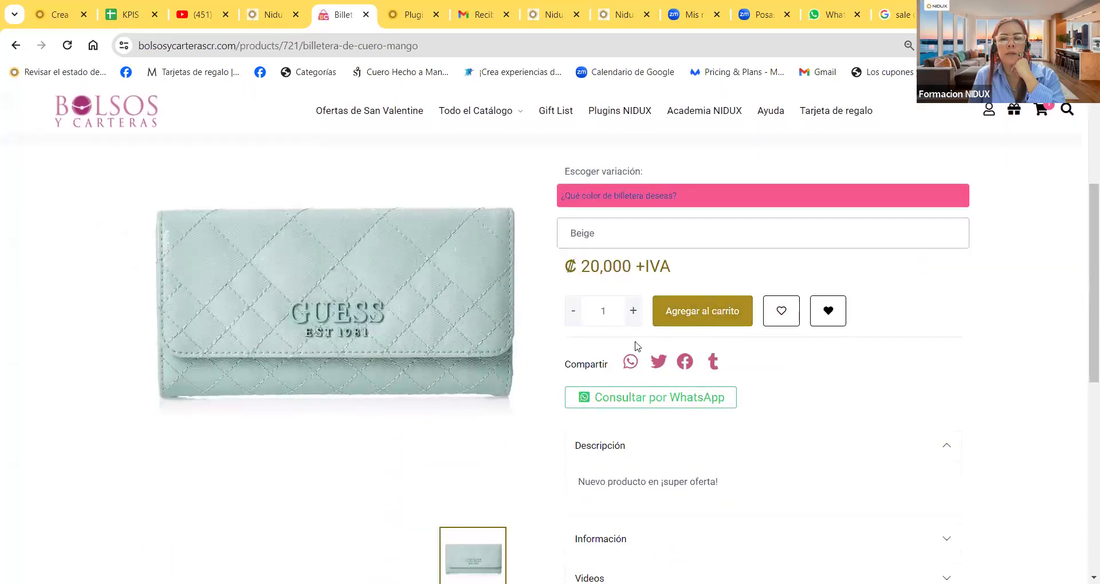
left_click(716, 312)
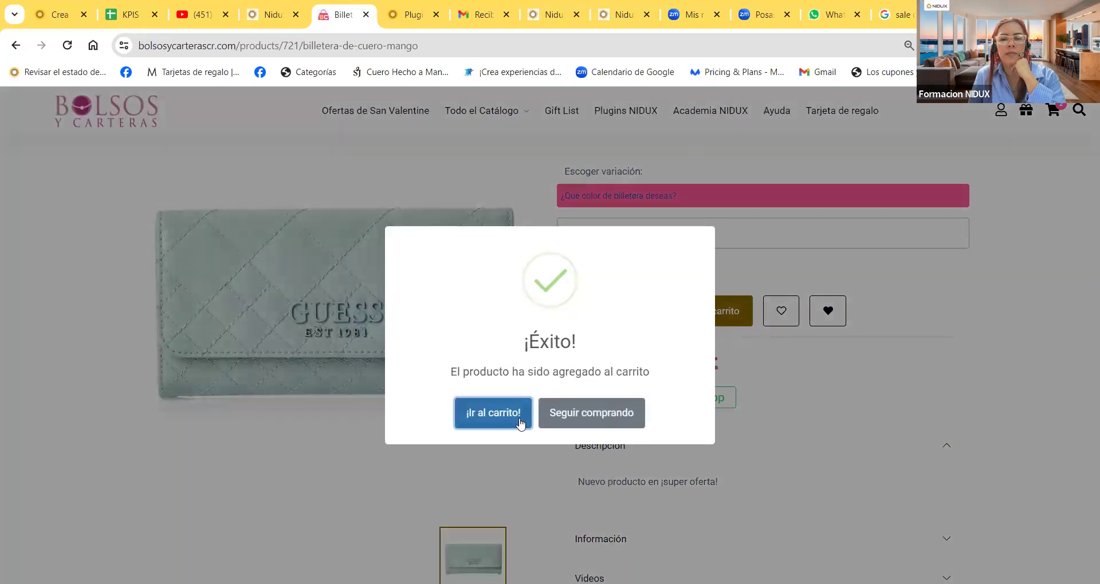
left_click(494, 413)
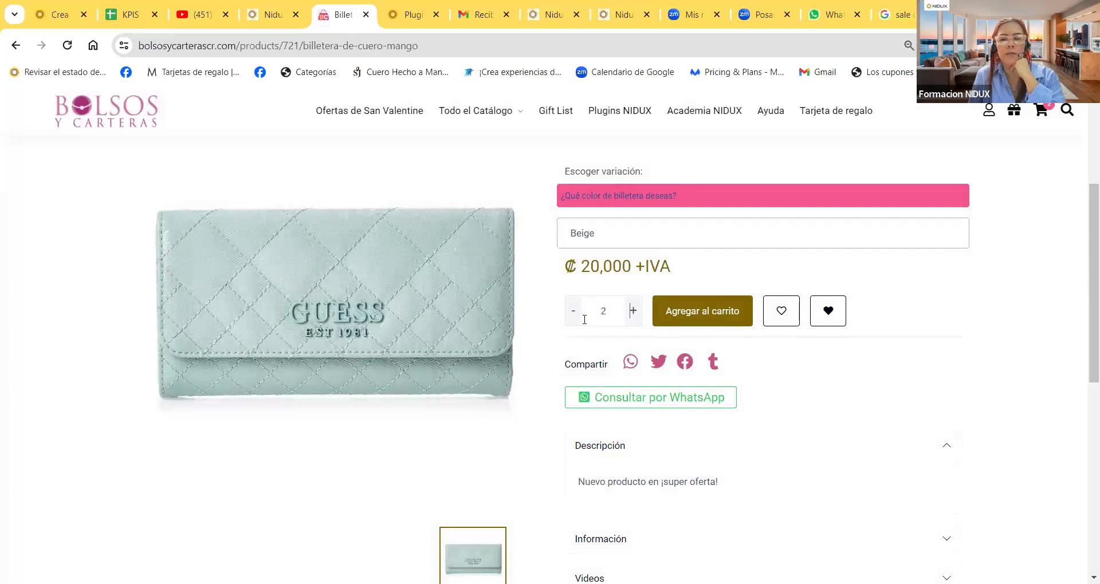
left_click(705, 319)
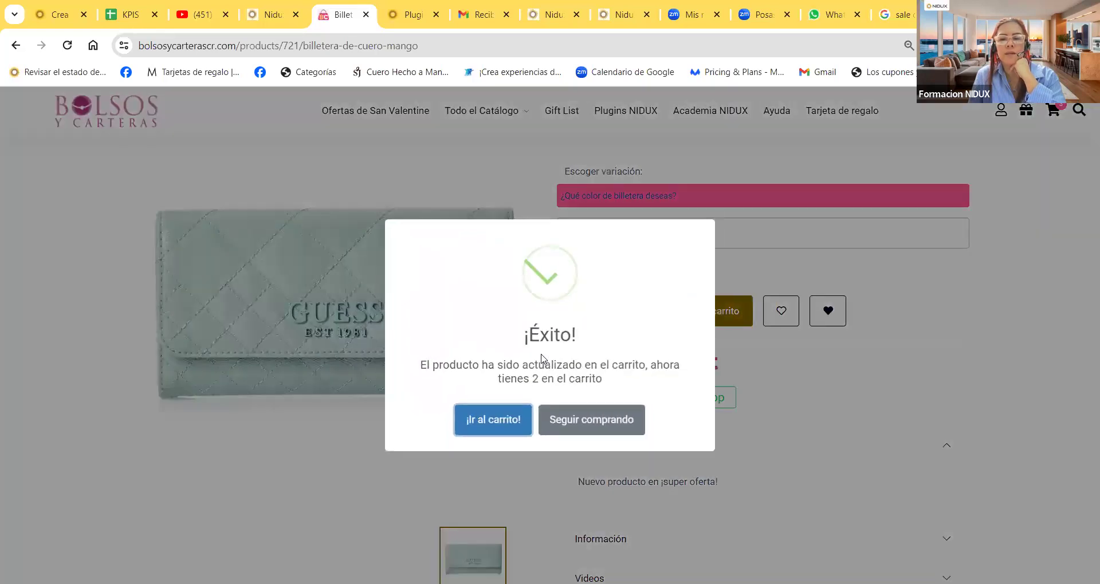
Remove the 5000CORAZONES coupon in the cart and proceed to checkout
left_click(504, 429)
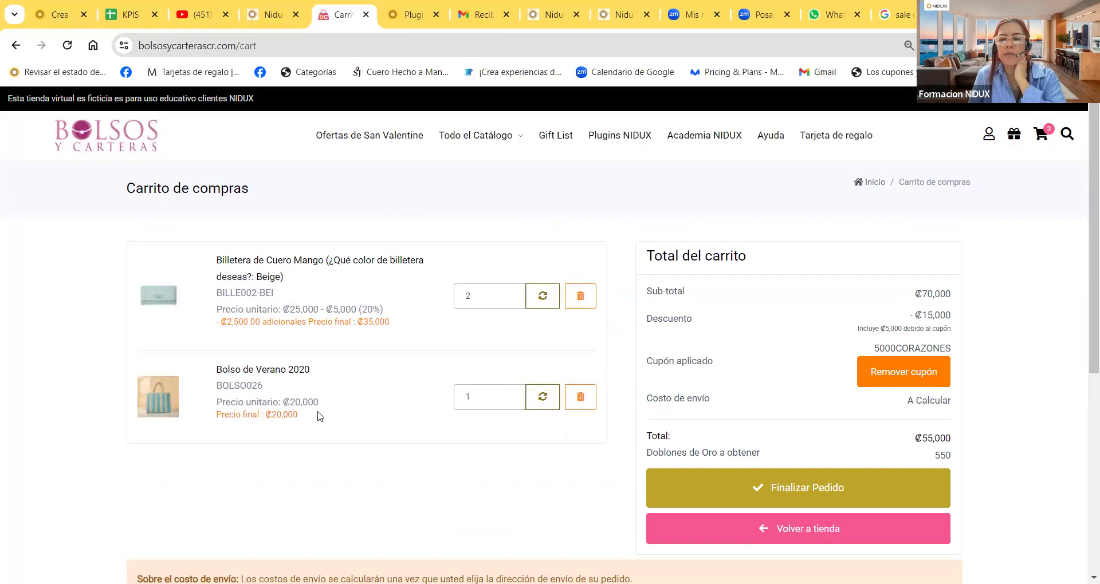
left_click(902, 376)
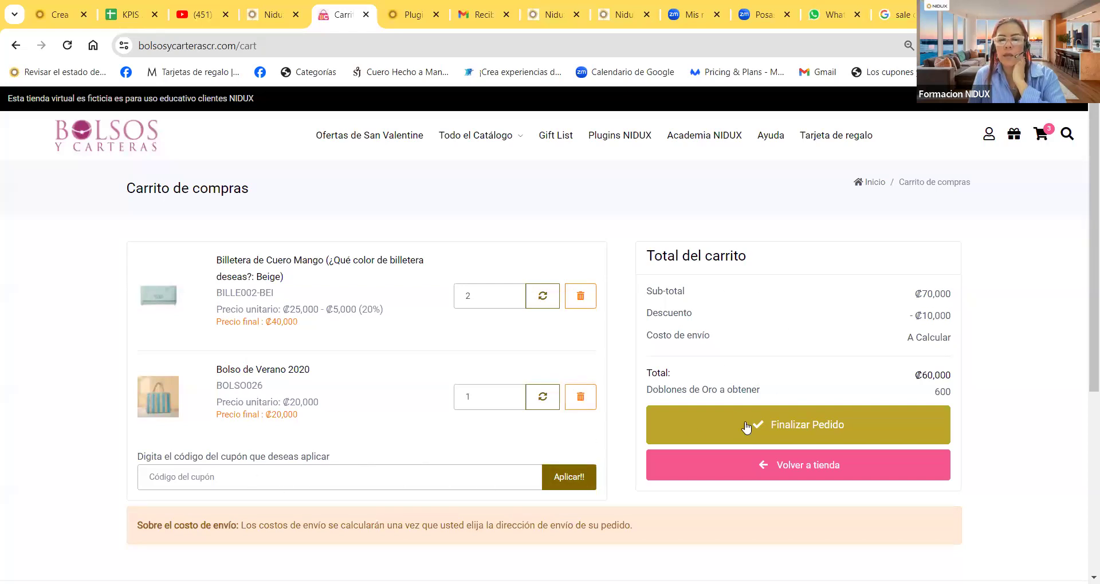
scroll(796, 432, "down", 1)
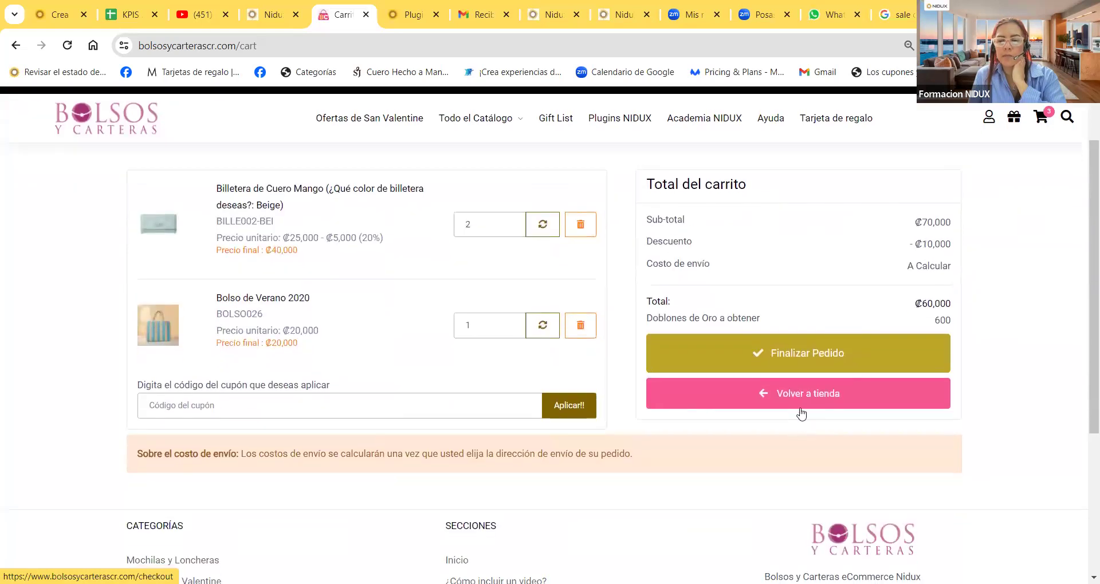
left_click(801, 358)
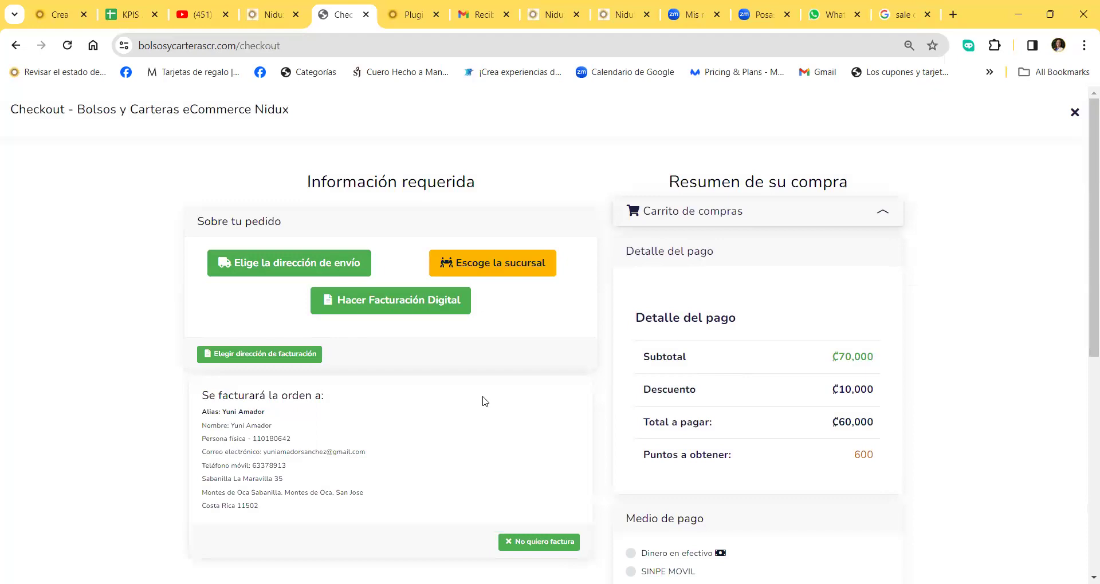
Check the Doblones de Oro redemption amount offered in the payment options
scroll(485, 401, "down", 4)
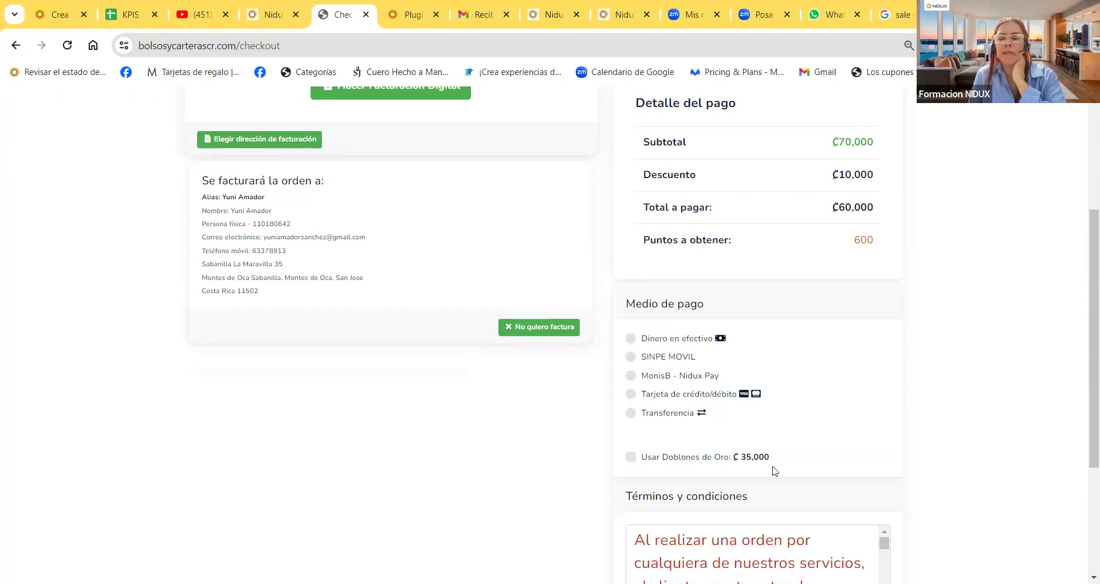
left_click_drag(769, 458, 639, 457)
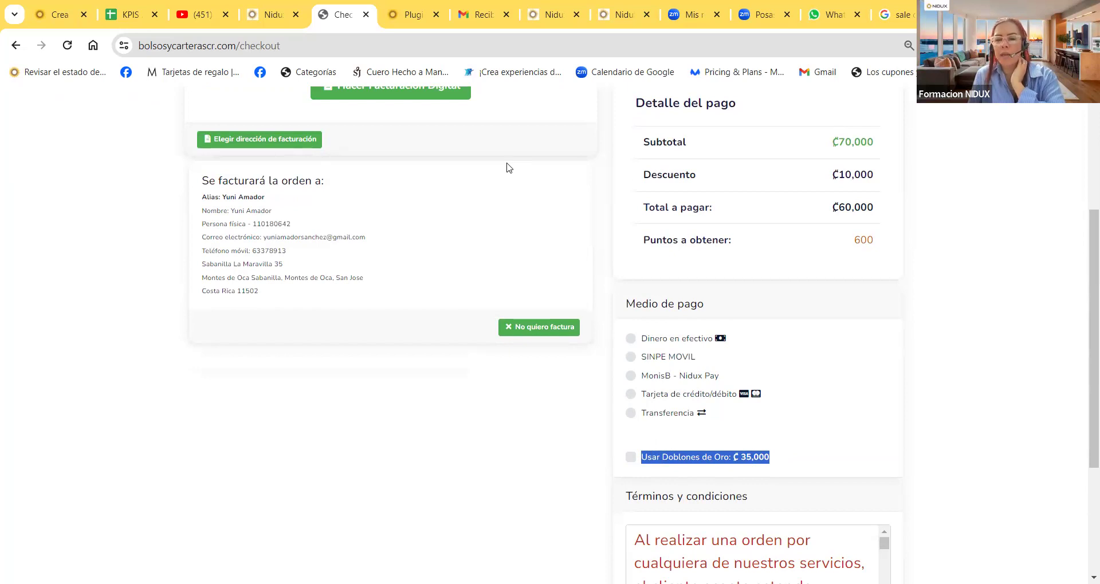
left_click(823, 364)
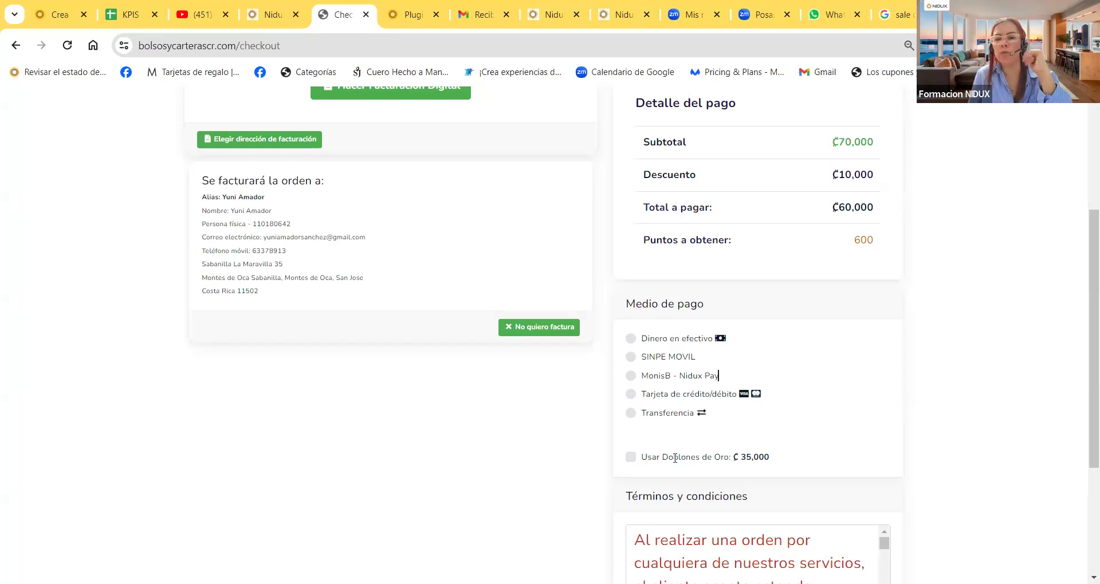
scroll(675, 458, "up", 2)
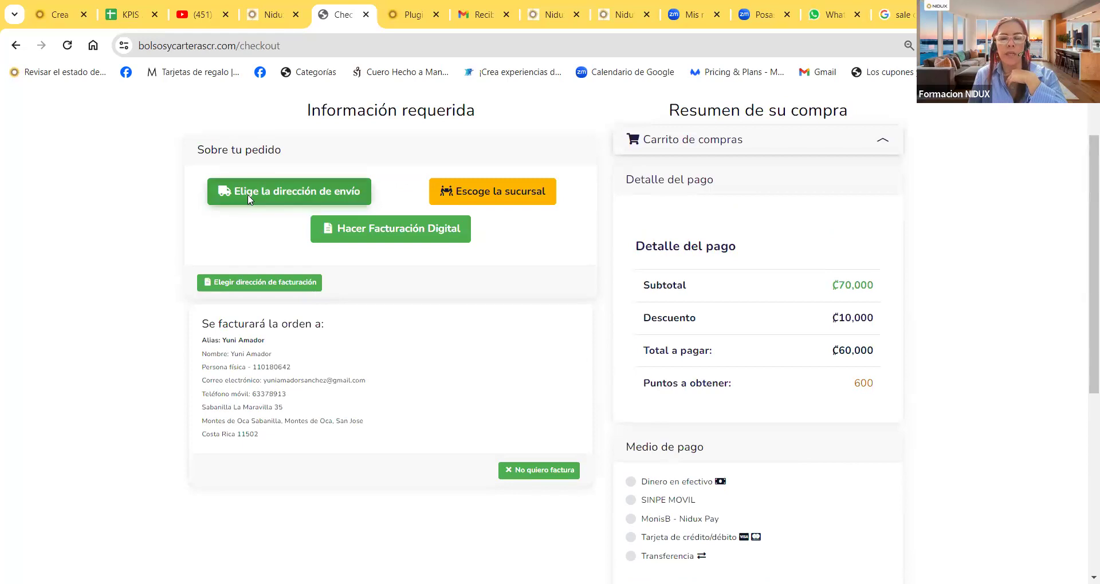
Open and close the Elige la dirección de envío shipping address form
left_click(229, 192)
left_click(781, 122)
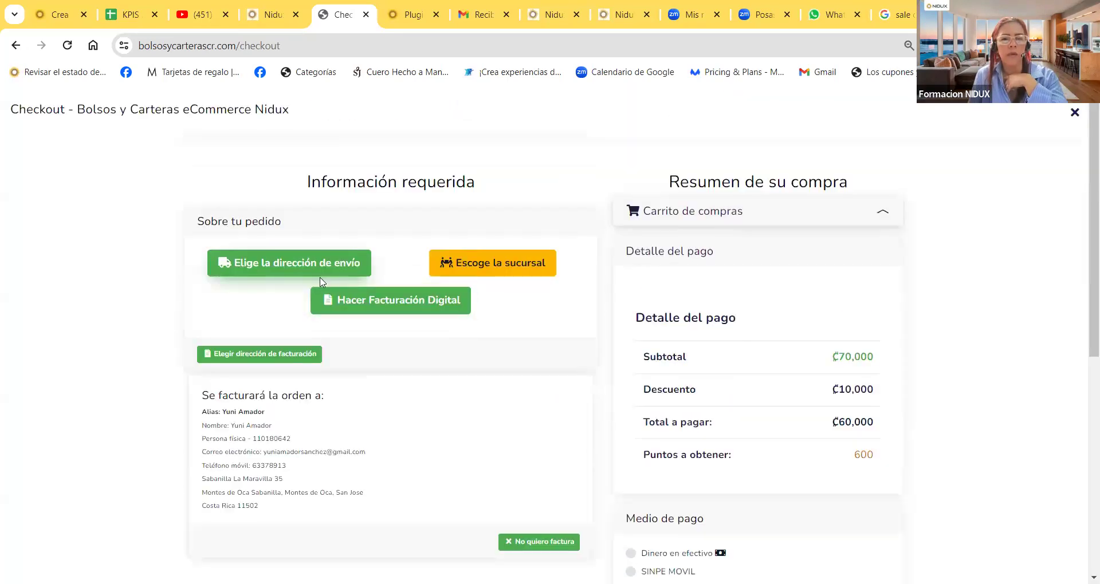
left_click(302, 270)
scroll(396, 328, "down", 1)
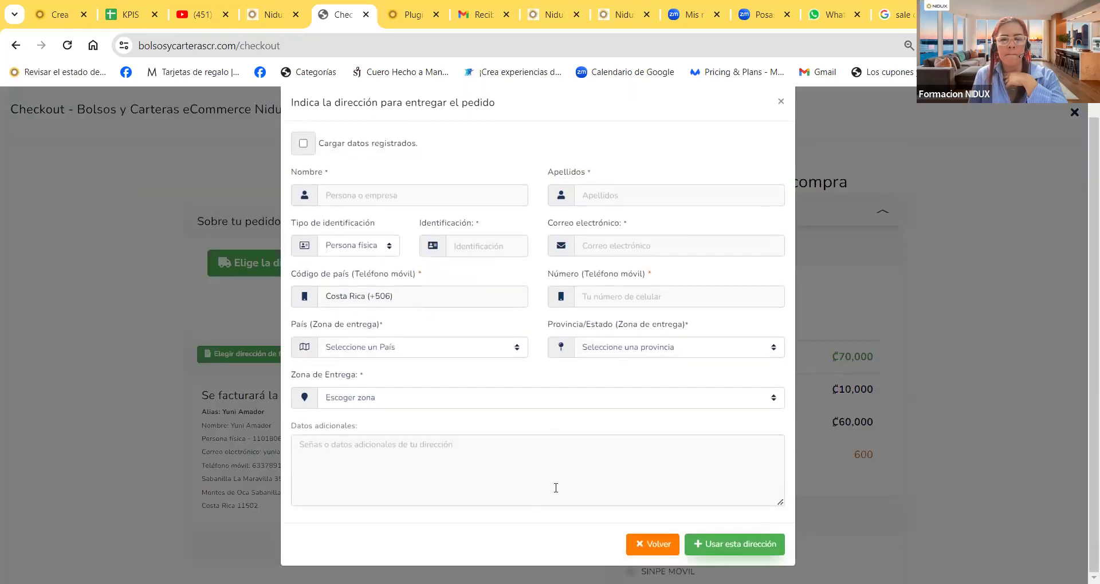
key("Escape")
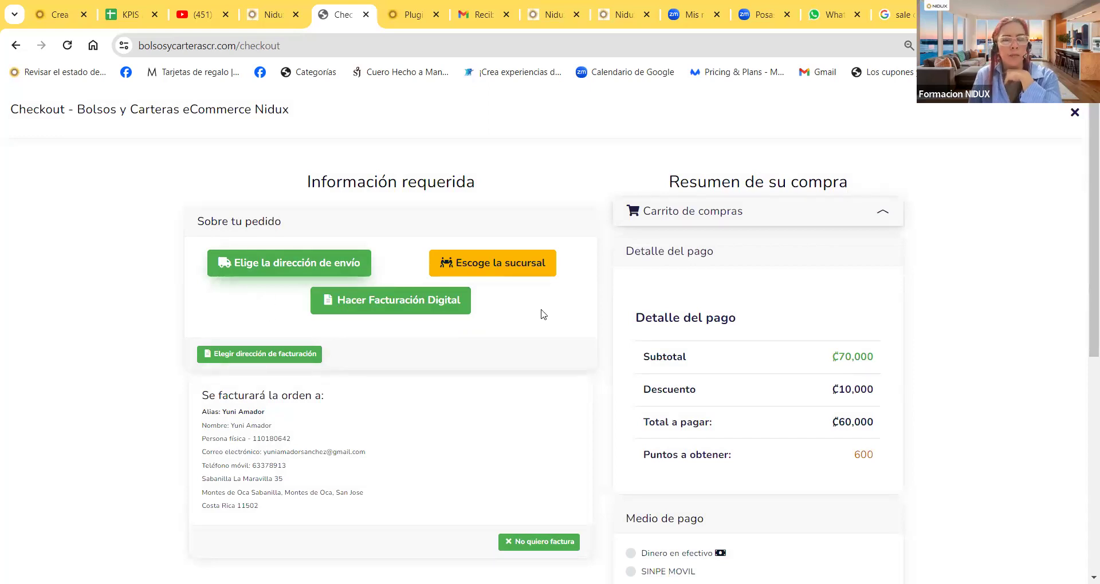
scroll(495, 408, "down", 2)
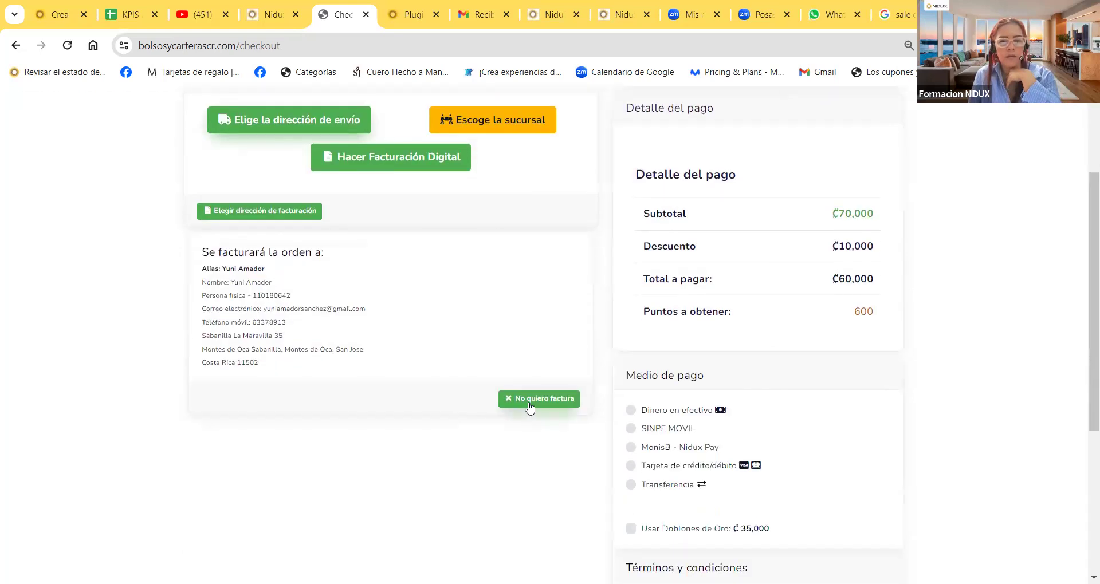
Choose the first saved address as the order's billing address
left_click(296, 216)
left_click(435, 404)
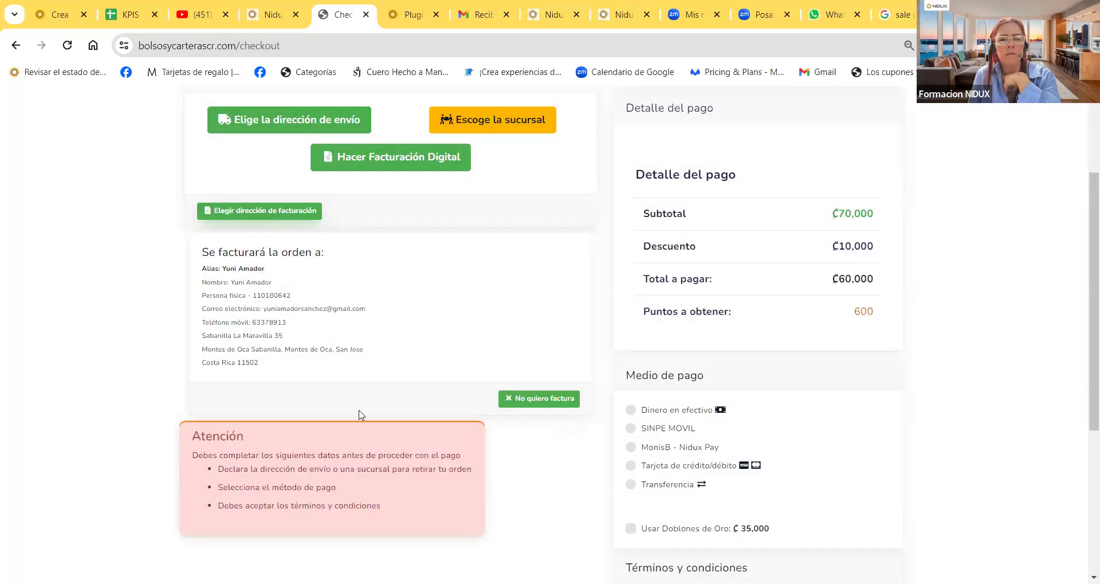
scroll(360, 393, "up", 1)
scroll(361, 393, "down", 1)
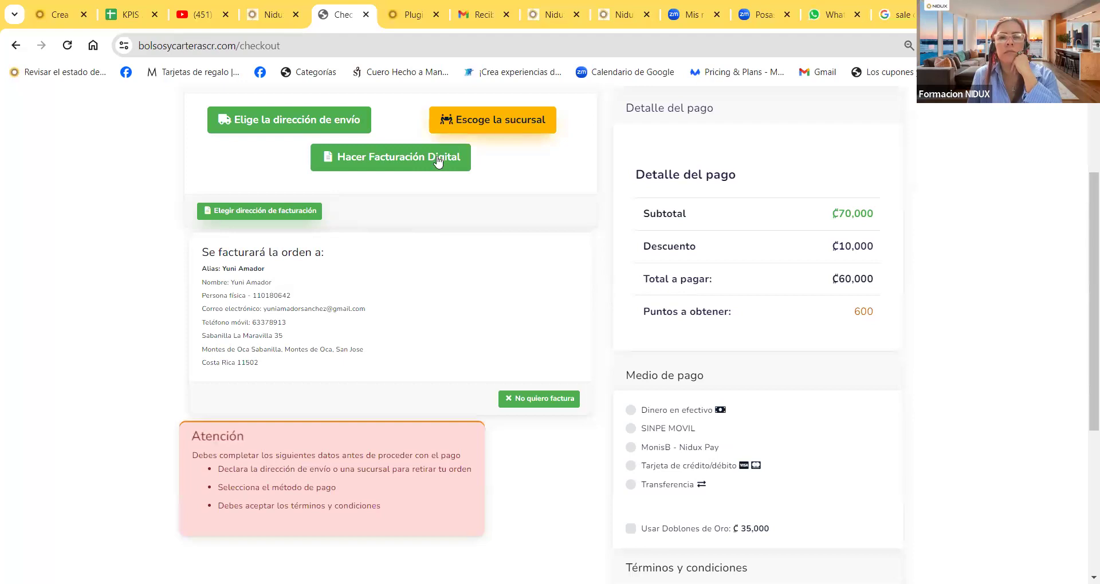
scroll(707, 312, "up", 1)
scroll(699, 245, "down", 4)
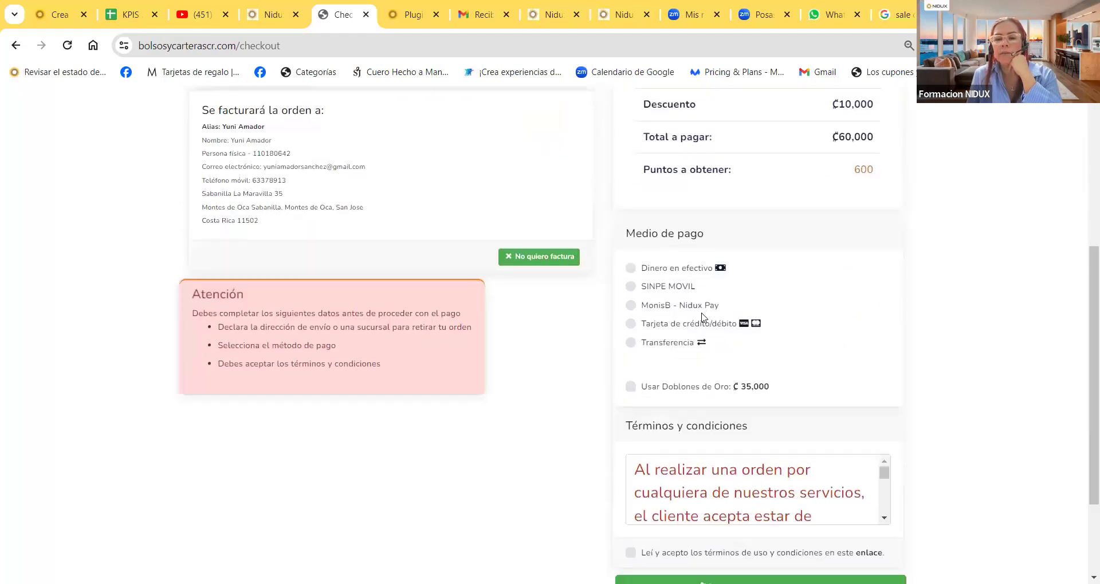
scroll(722, 247, "up", 4)
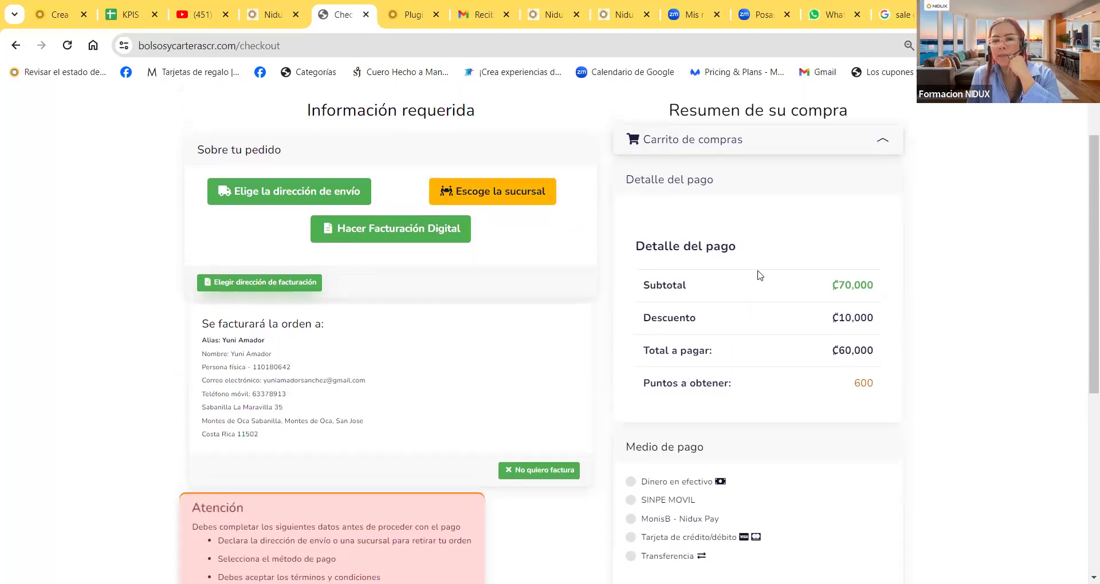
Expand the cart summary, note the 600 points, and apply Doblones de Oro to cut the total to ₡25,000
left_click(880, 144)
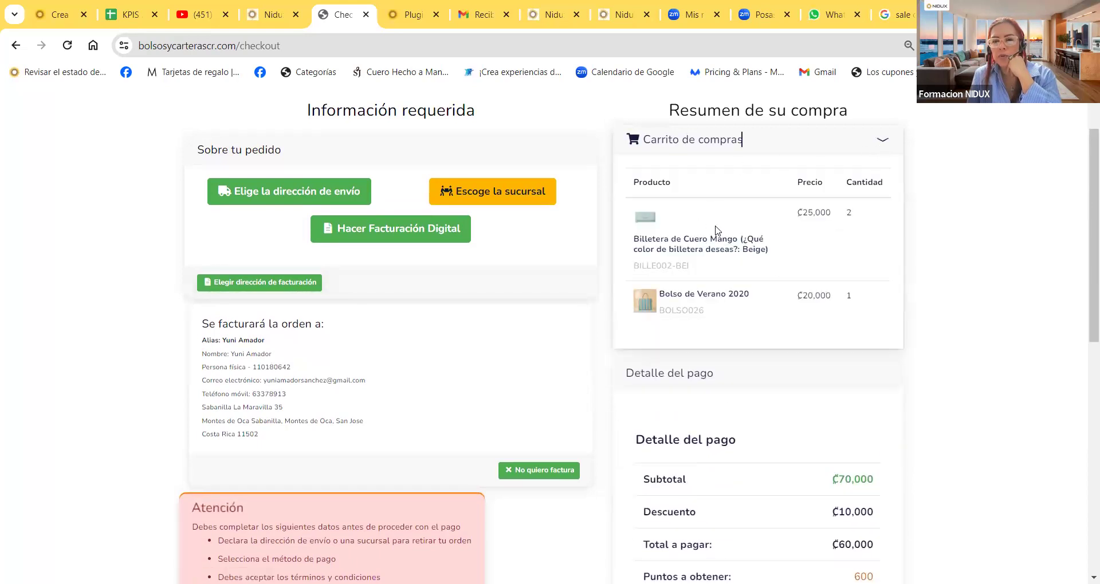
scroll(744, 304, "down", 2)
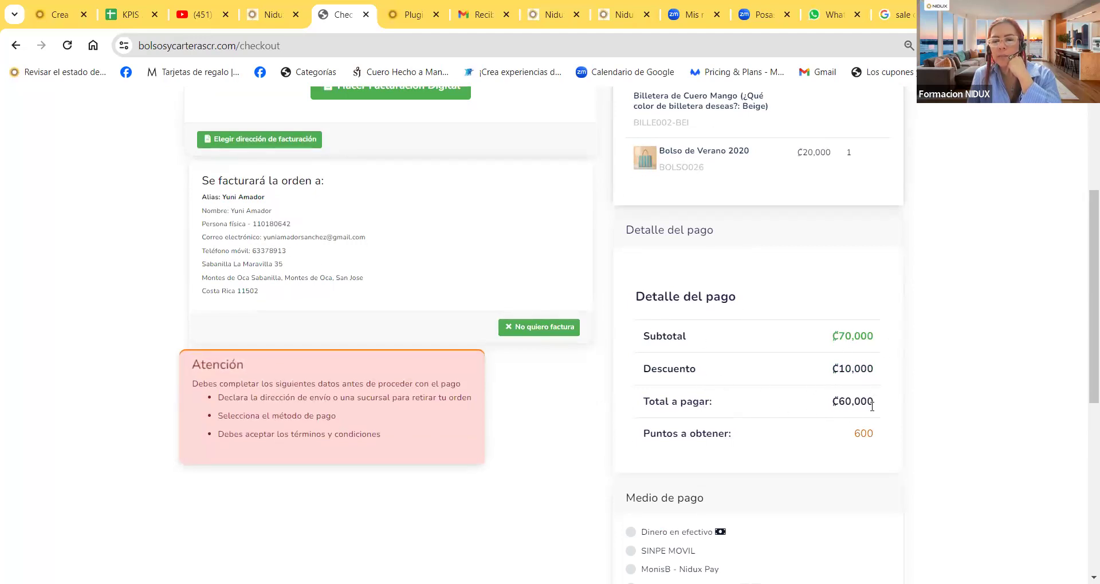
left_click_drag(854, 434, 879, 437)
left_click(852, 438)
scroll(842, 441, "down", 1)
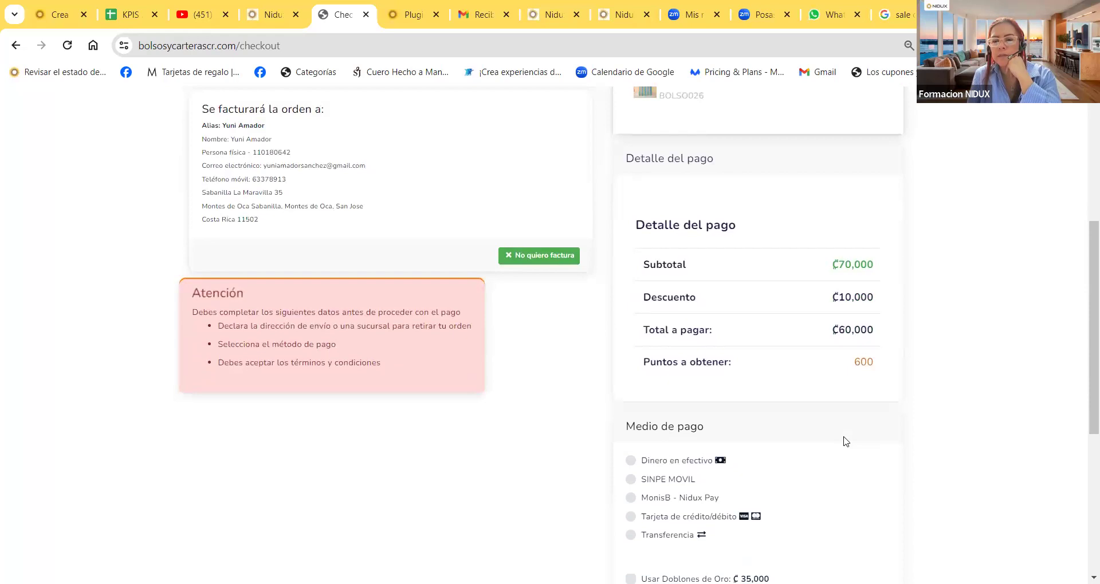
scroll(607, 455, "down", 2)
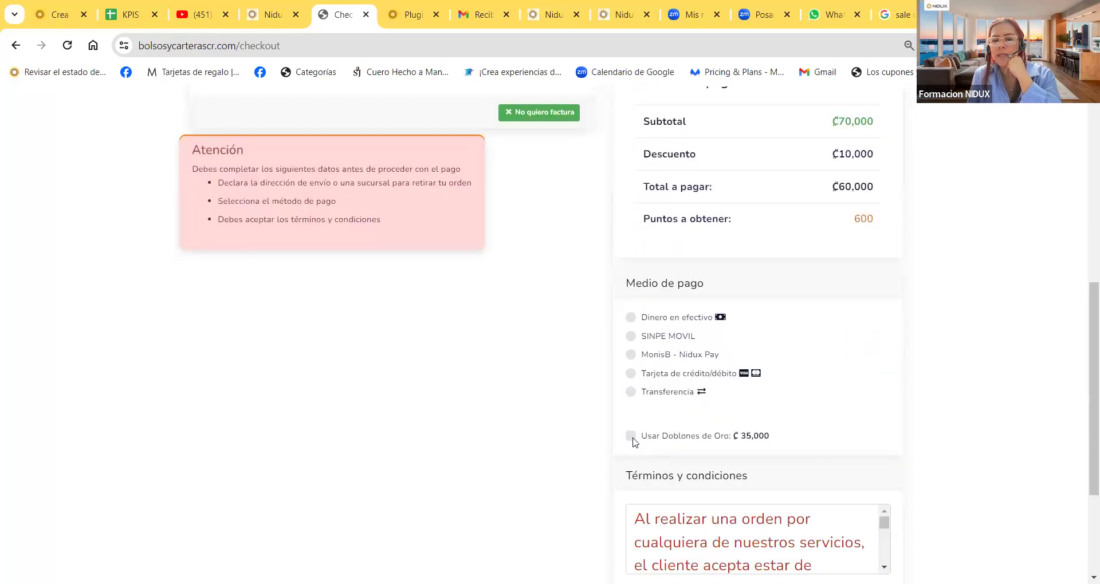
left_click(631, 436)
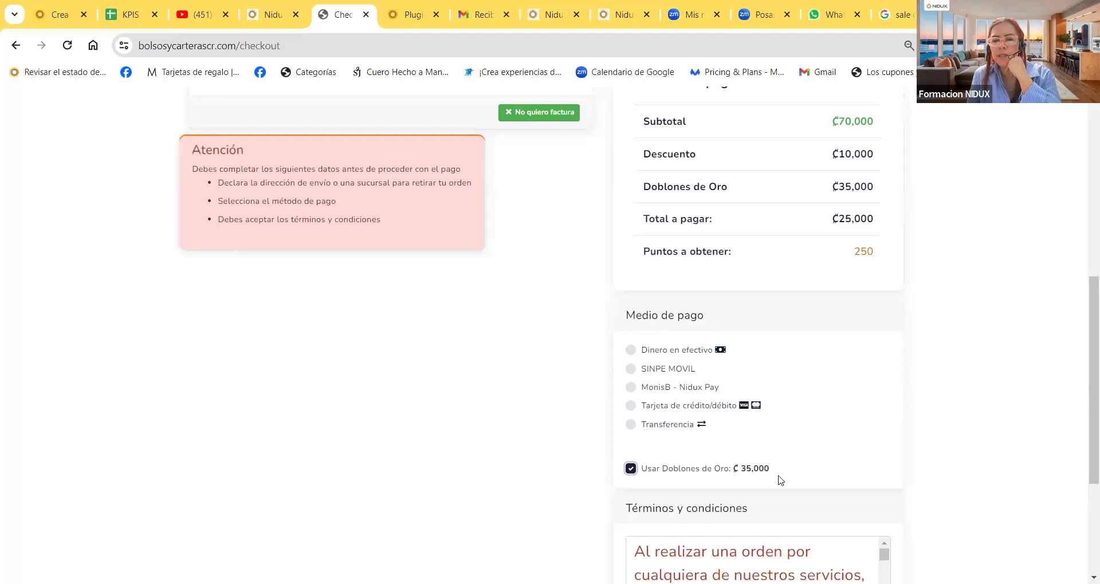
Verify the ₡35,000 Doblones de Oro deduction and select Tarjeta de crédito/débito as payment method
scroll(774, 284, "up", 3)
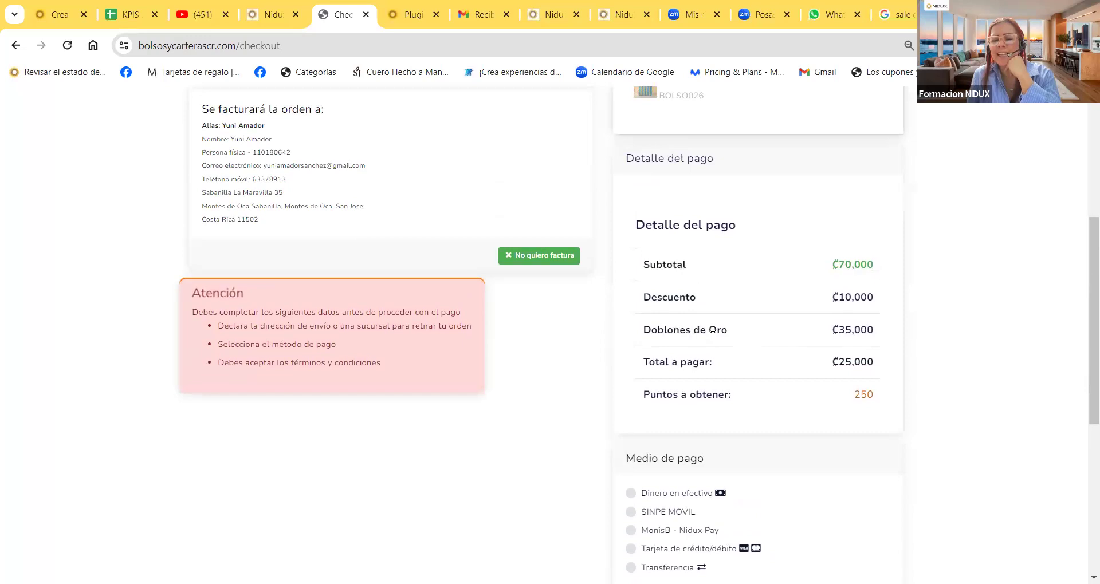
left_click_drag(709, 333, 646, 333)
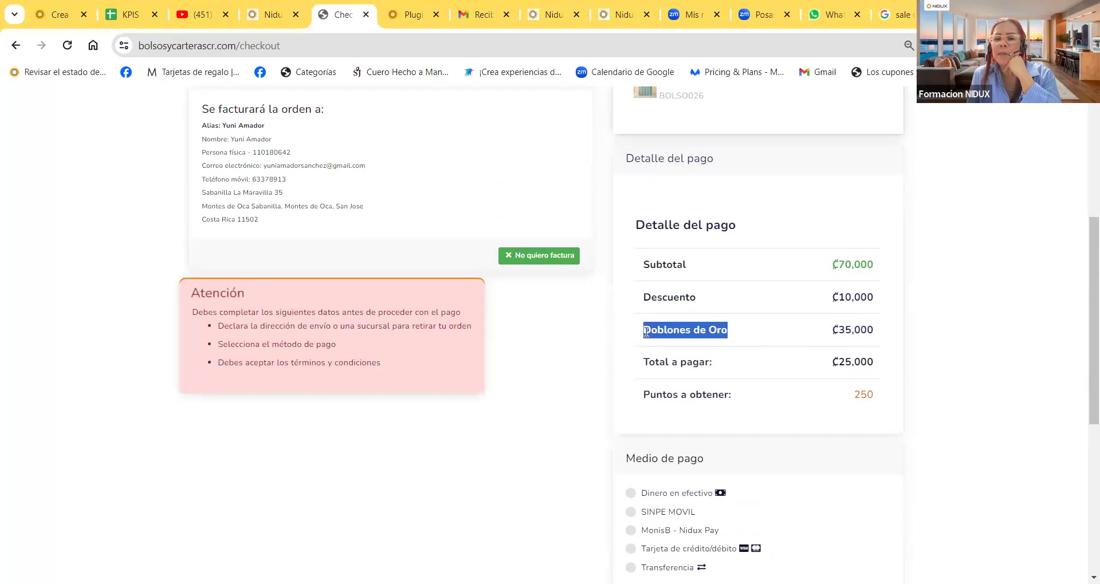
left_click(731, 338)
left_click_drag(726, 331, 641, 336)
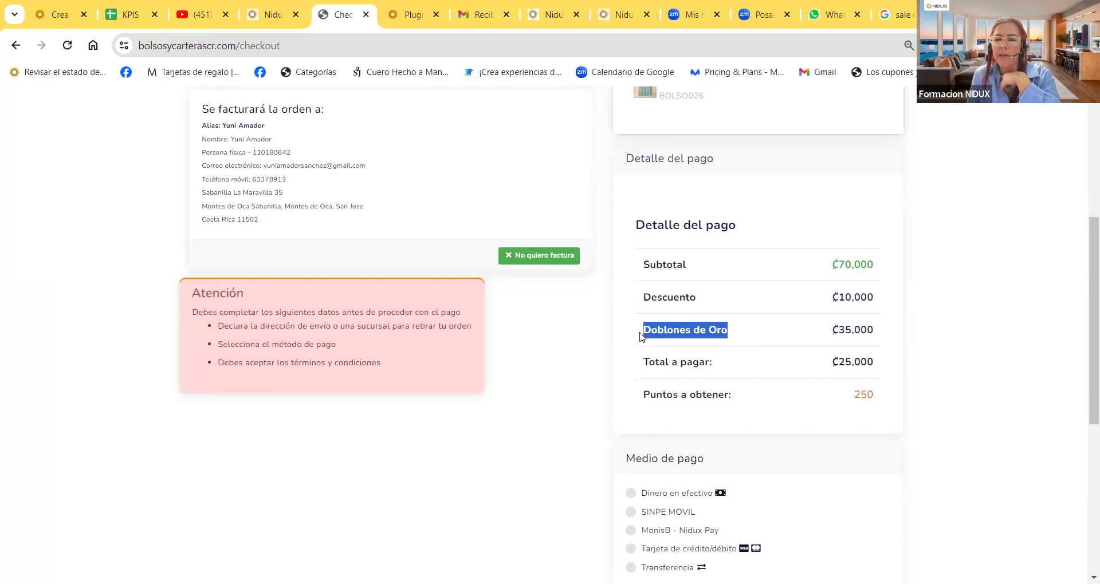
left_click(713, 331)
left_click_drag(729, 335, 644, 335)
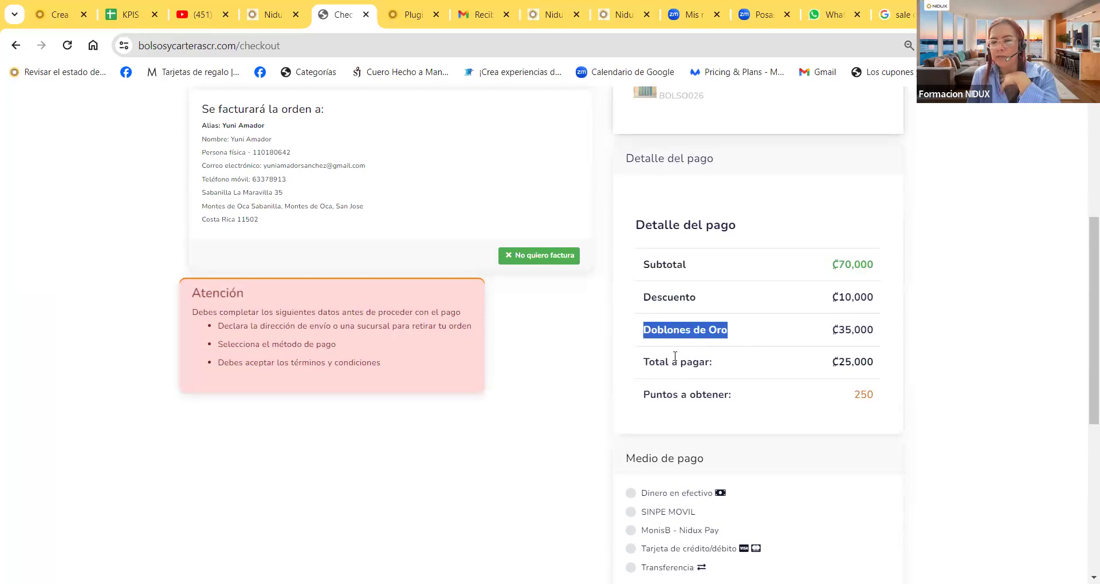
left_click(721, 331)
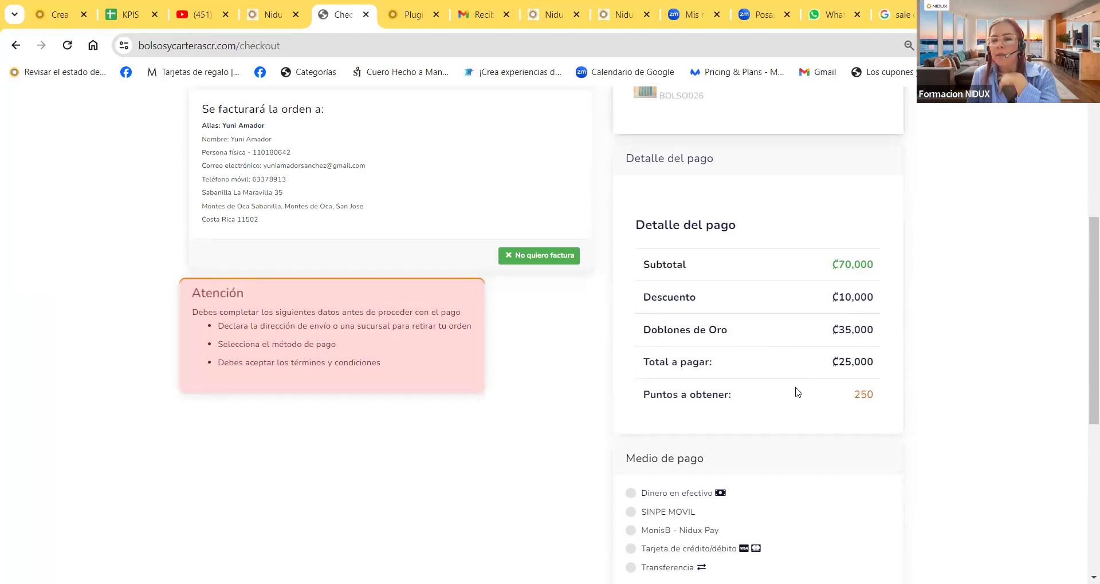
scroll(791, 392, "down", 3)
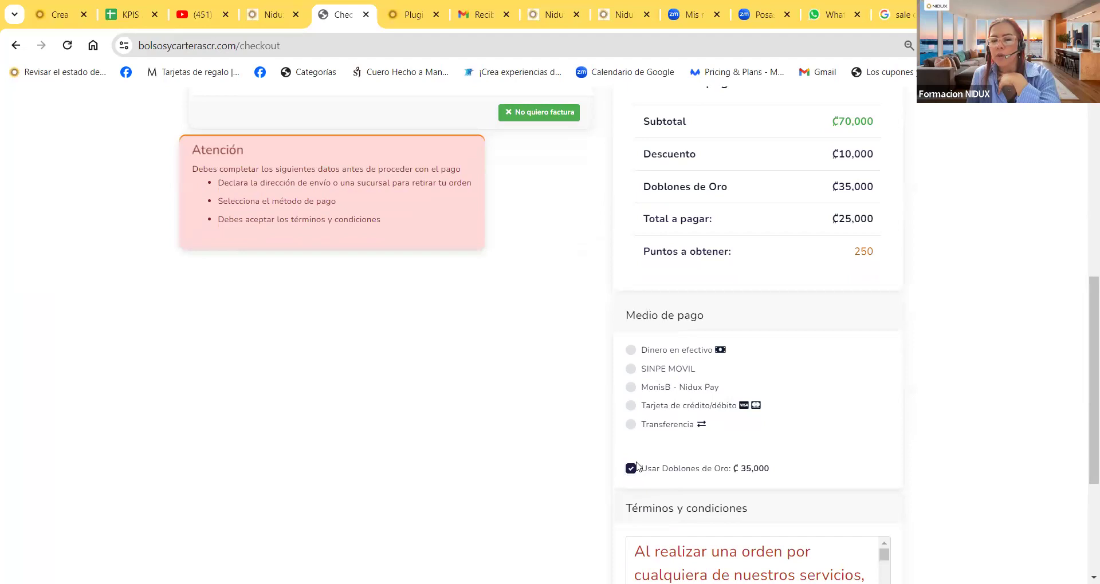
left_click(631, 406)
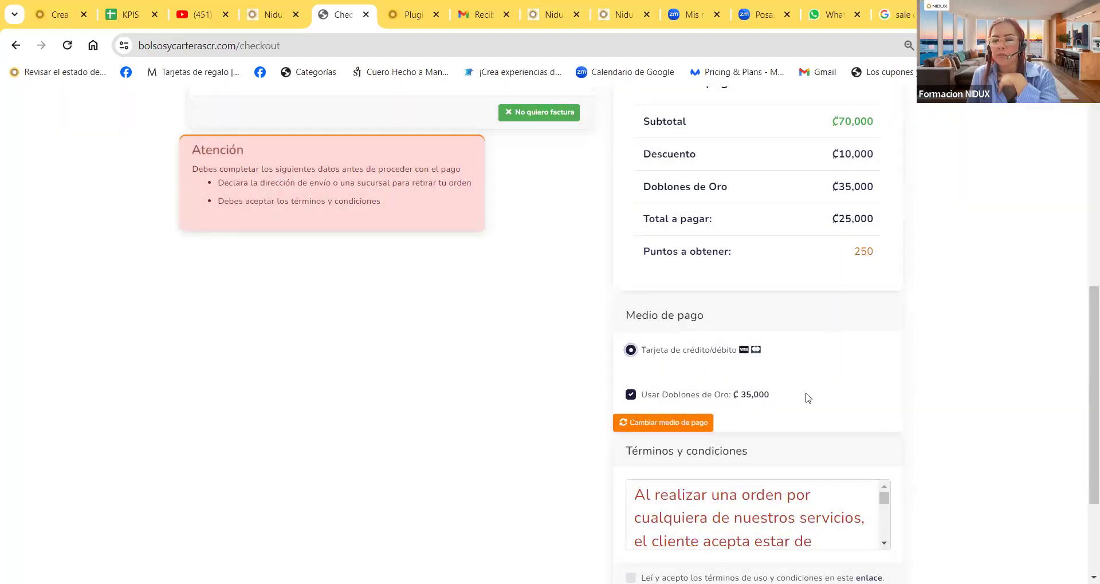
Review the ₡35,000 Doblones de Oro payment deduction, then return to the admin gift cards list
scroll(808, 398, "up", 3)
left_click_drag(875, 330, 642, 338)
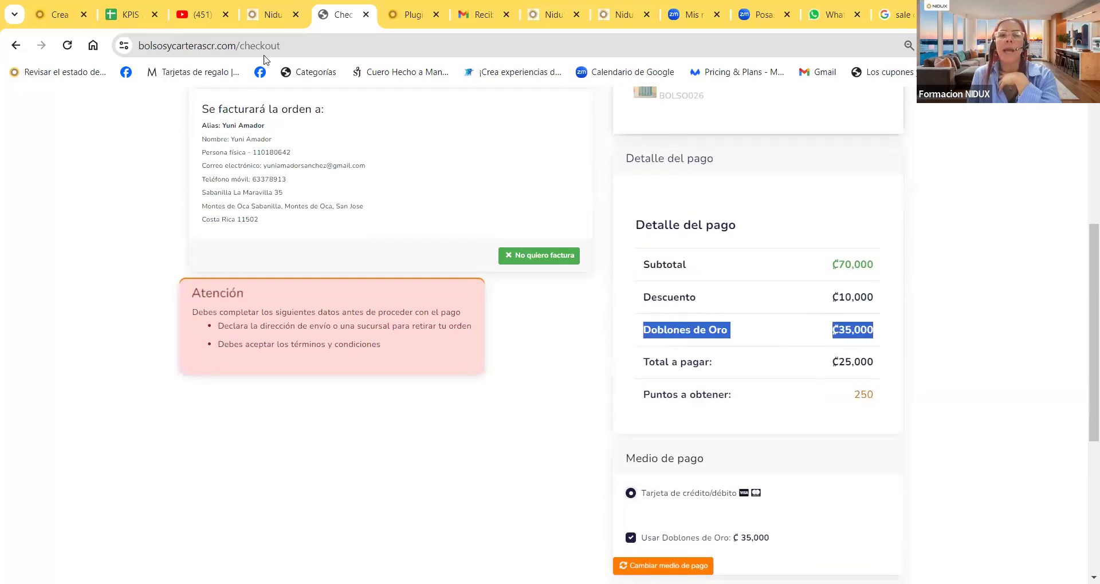
key("ctrl+l")
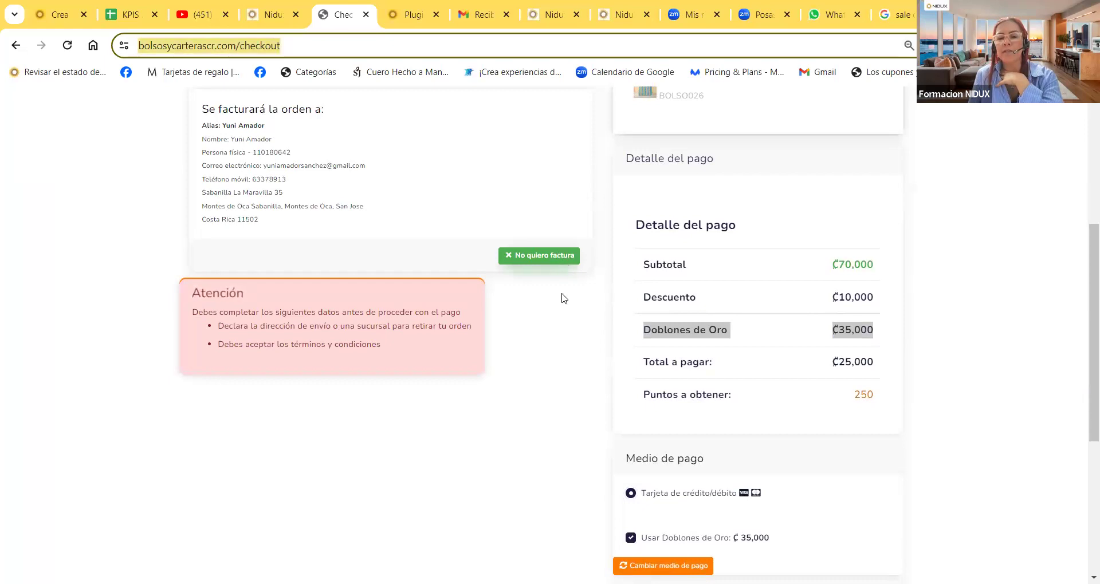
scroll(550, 321, "up", 5)
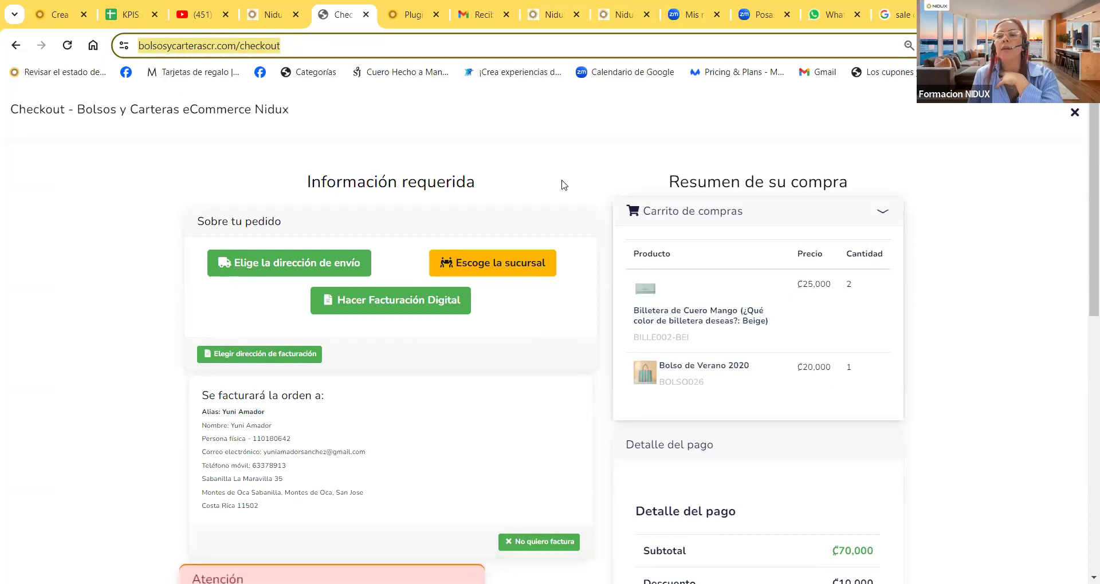
scroll(563, 185, "down", 5)
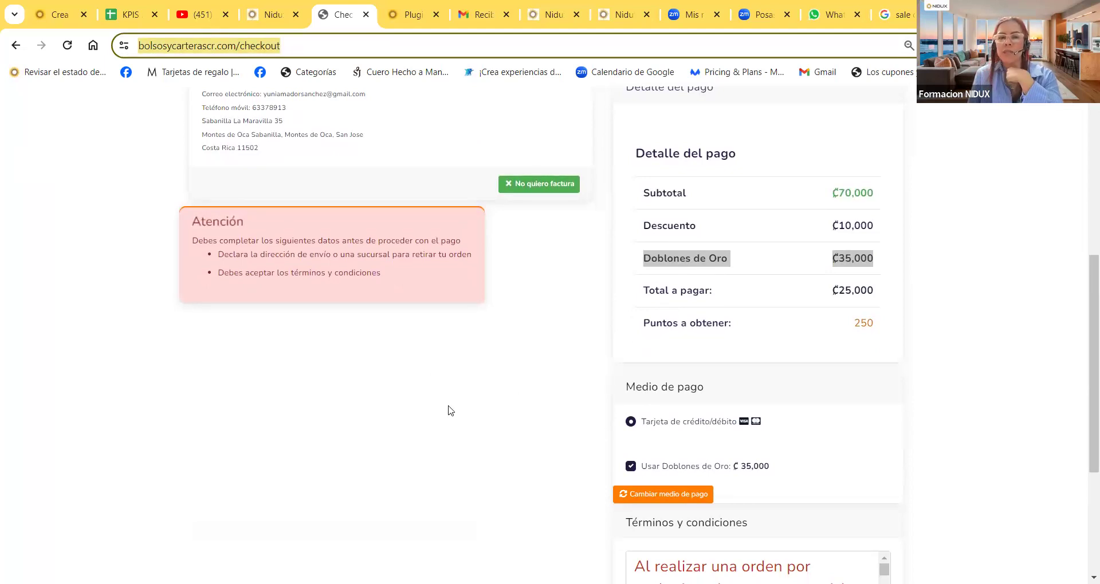
left_click(276, 8)
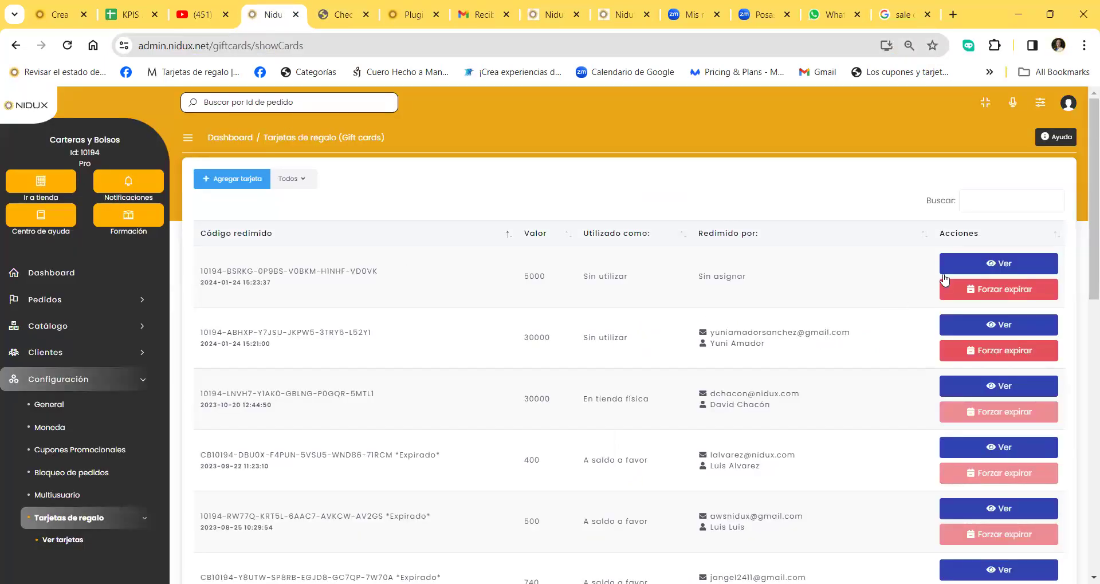
Go from the storefront checkout back to the cart and choose Finalizar Pedido again
key("ctrl+Tab")
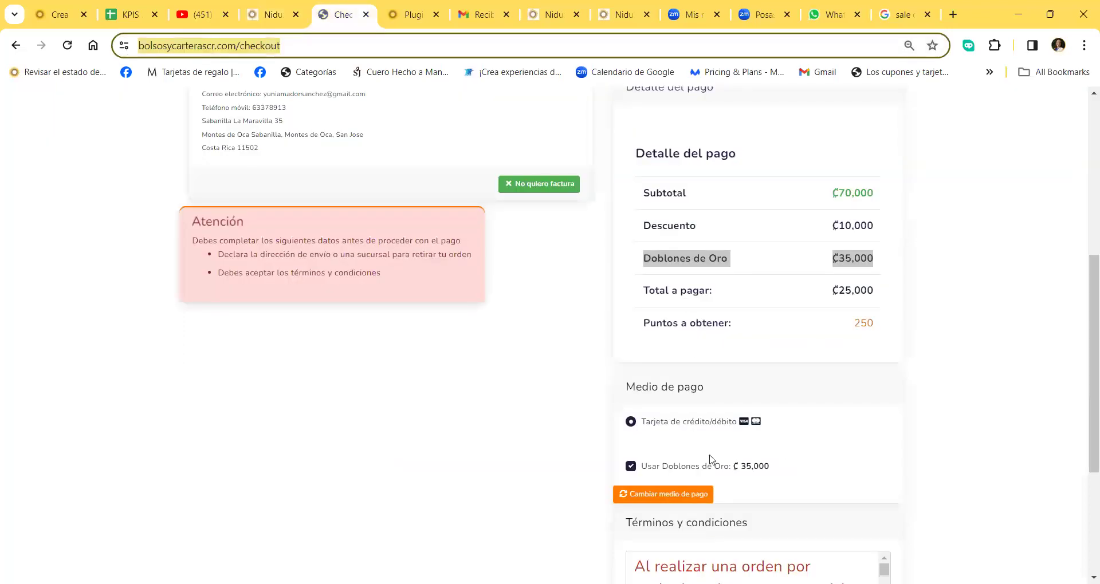
scroll(454, 327, "up", 5)
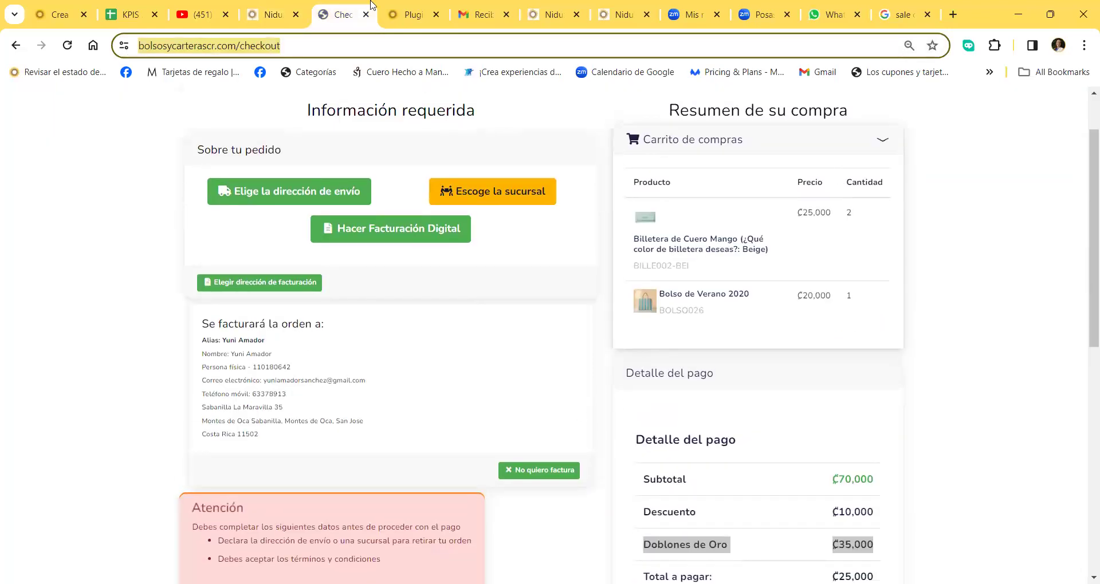
left_click(288, 5)
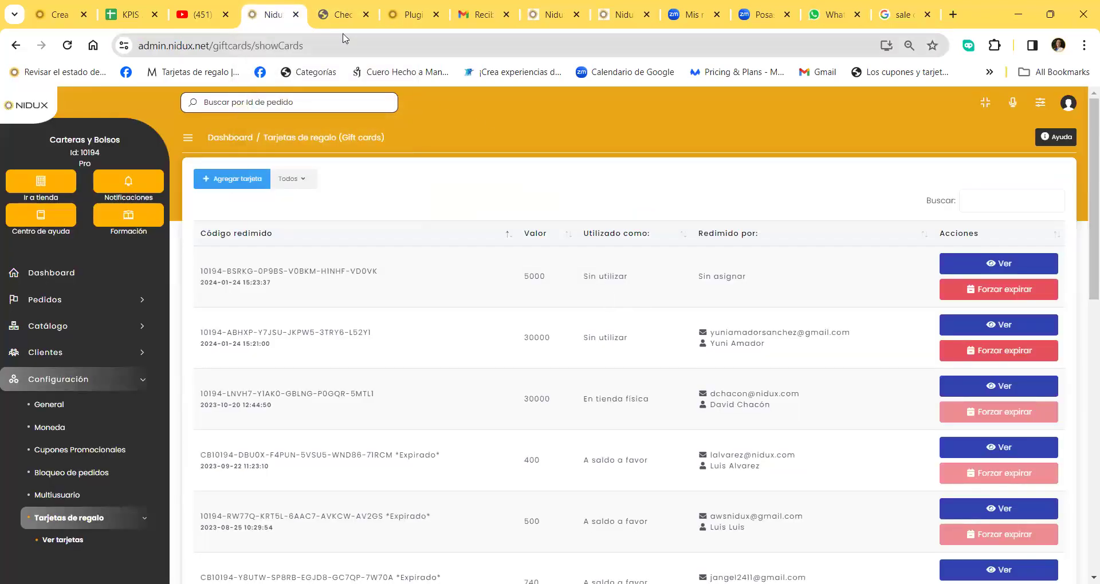
left_click(342, 15)
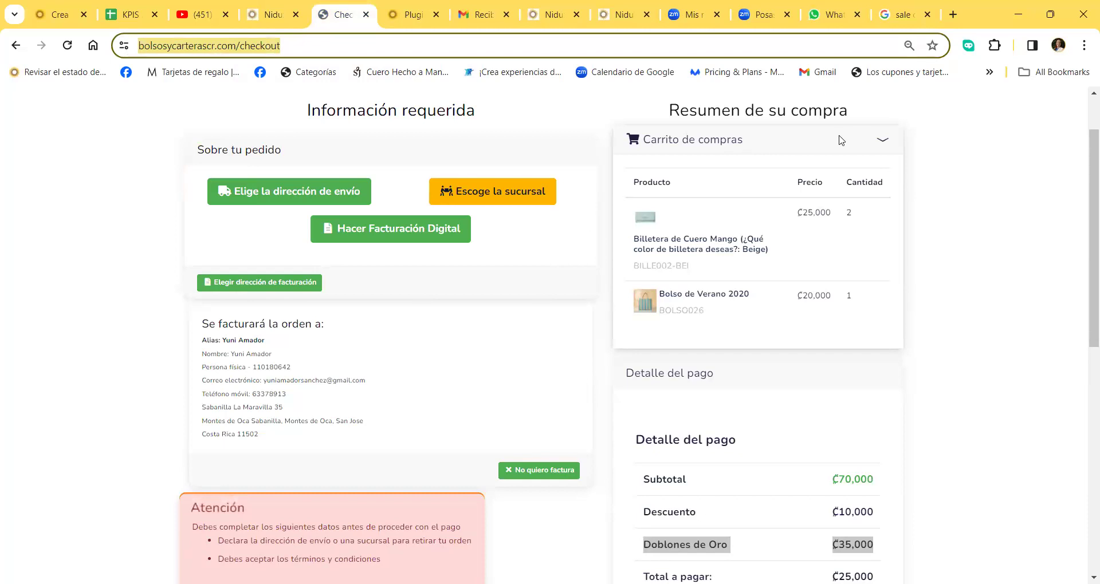
left_click(16, 46)
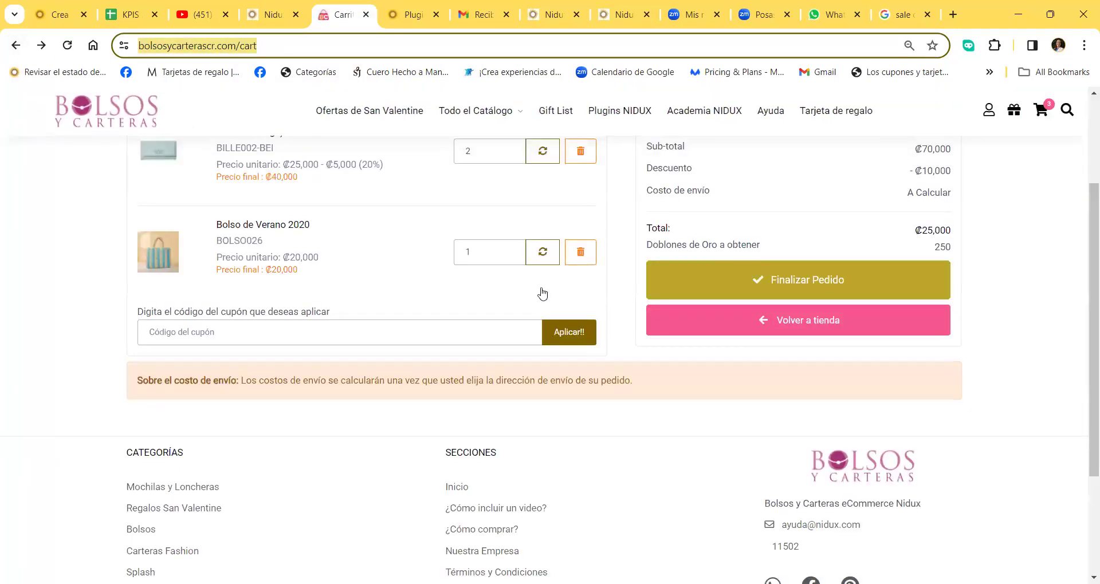
scroll(543, 293, "up", 2)
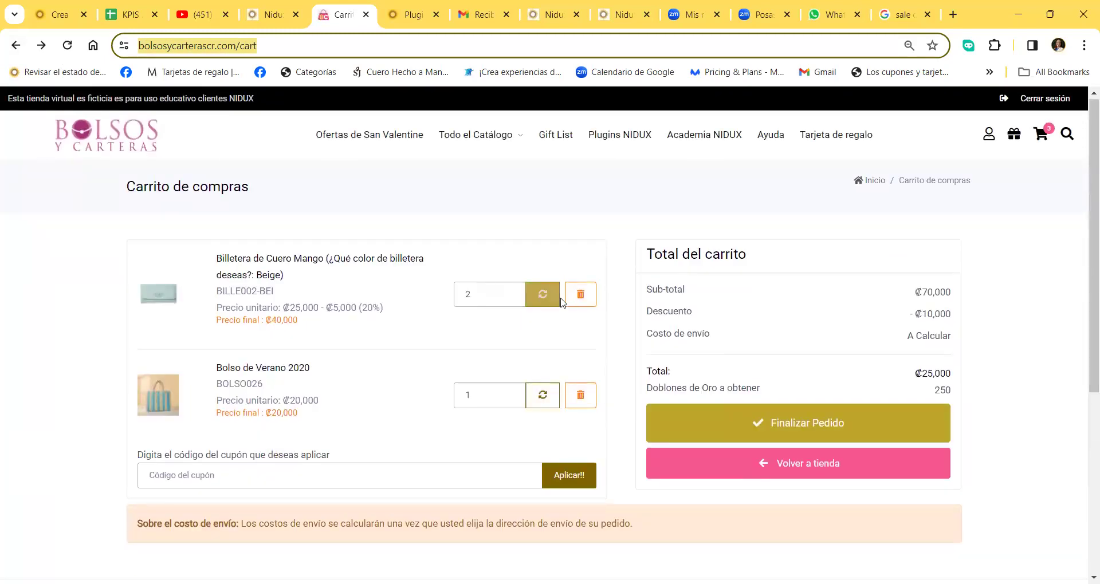
left_click(800, 423)
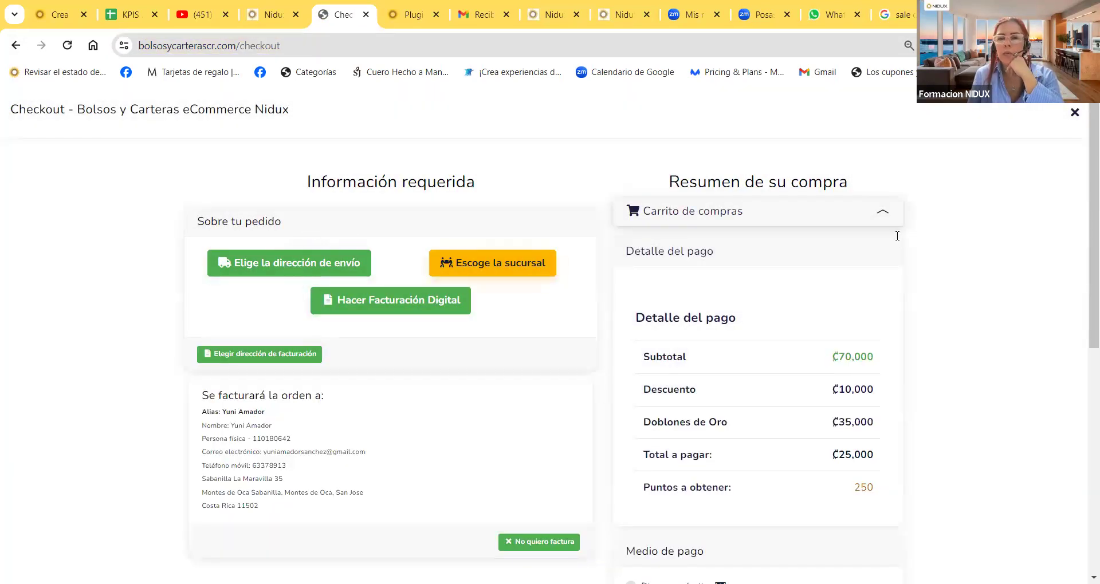
Bill the order to a saved address and choose No quiero factura
left_click(311, 355)
left_click(438, 403)
scroll(436, 409, "down", 4)
left_click(541, 329)
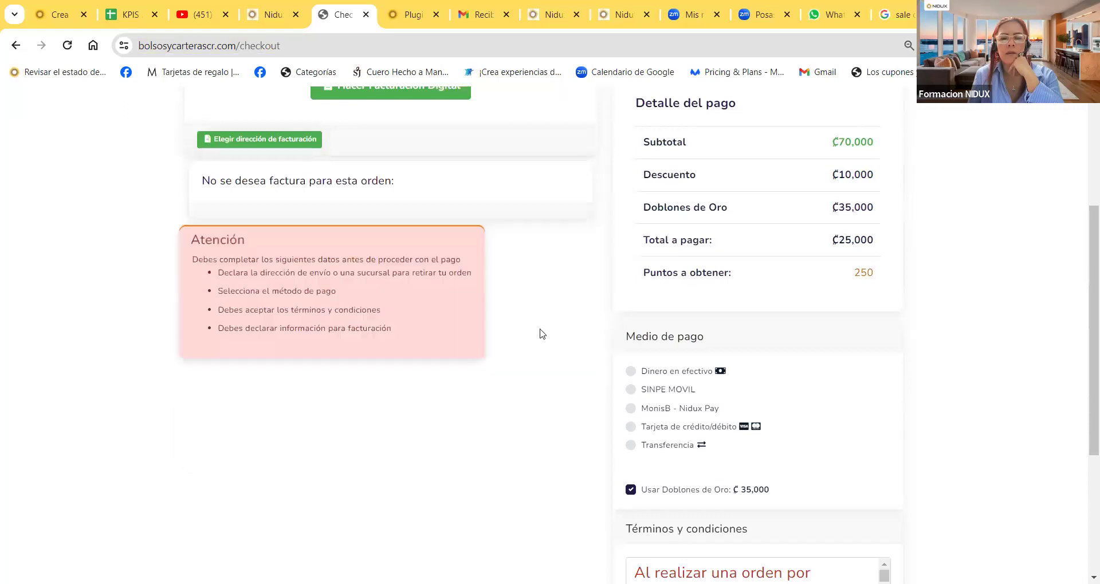
scroll(306, 254, "up", 4)
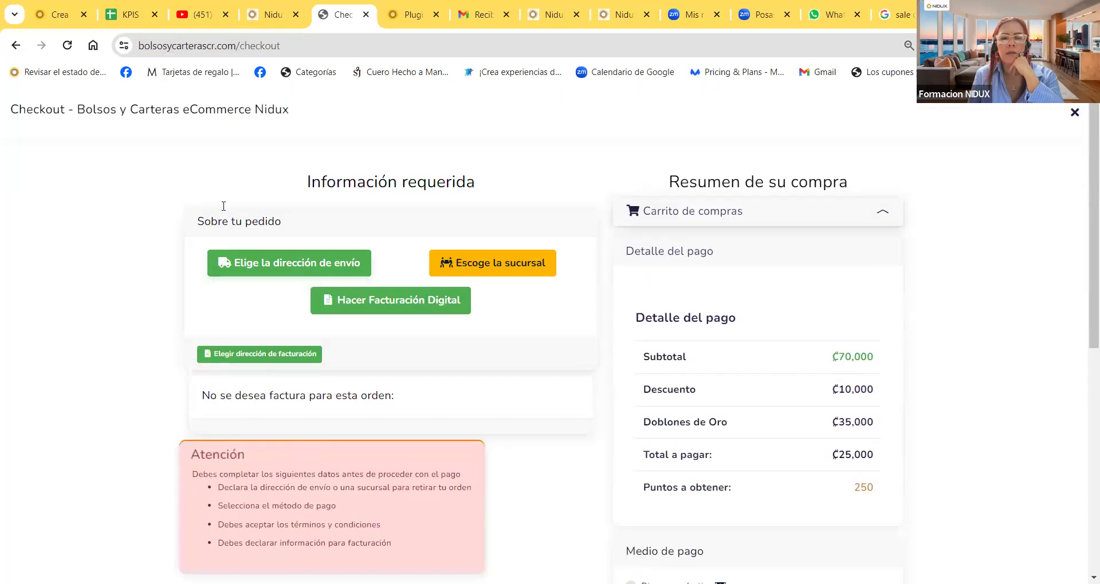
Return to the cart, check the account options, then reopen checkout from the cart
left_click(16, 45)
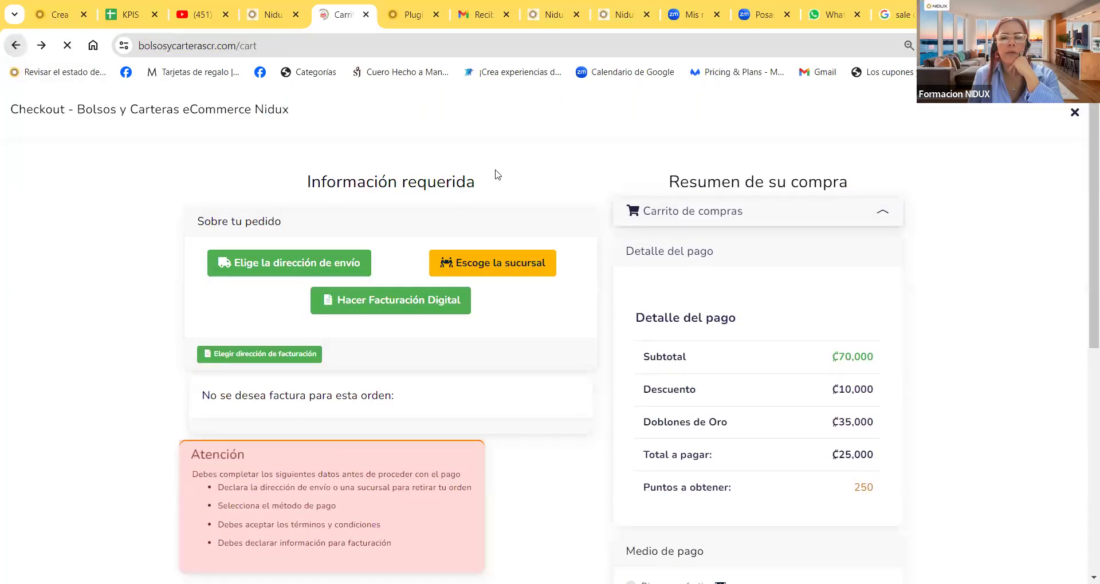
scroll(821, 264, "up", 2)
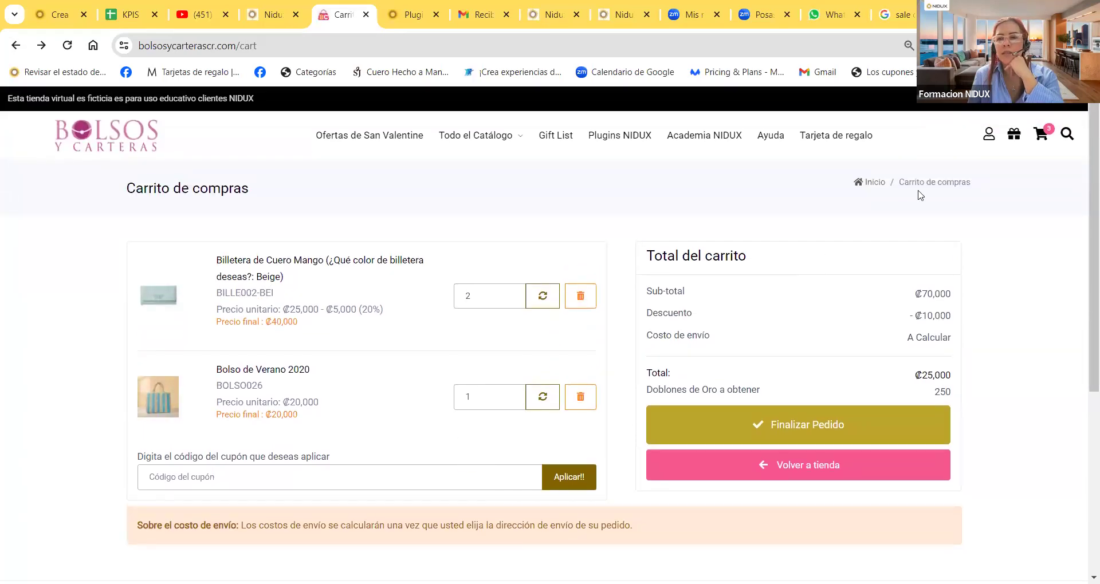
left_click(985, 135)
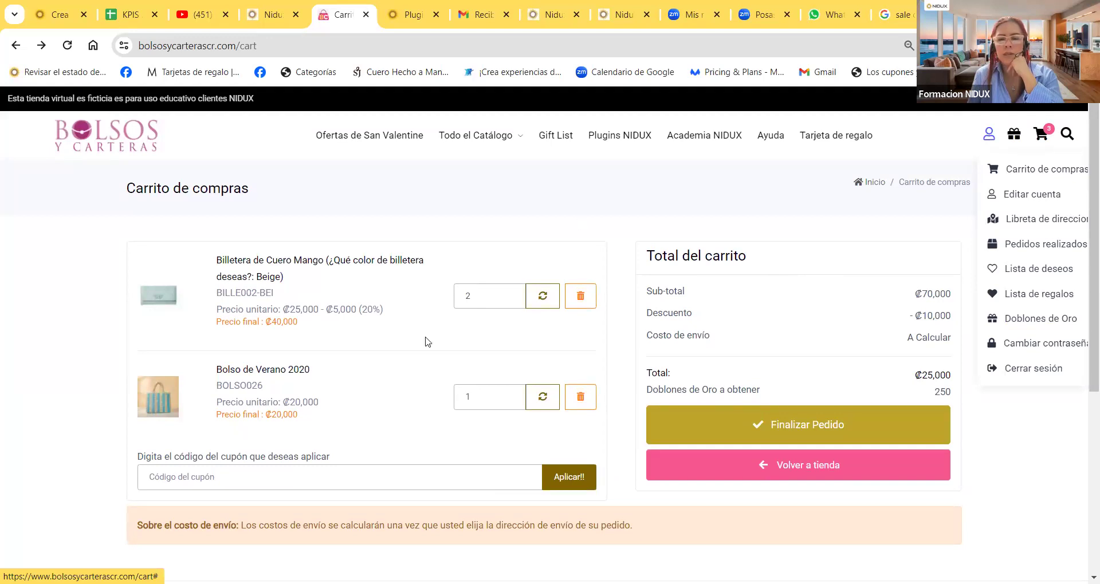
left_click(1041, 134)
left_click(1030, 528)
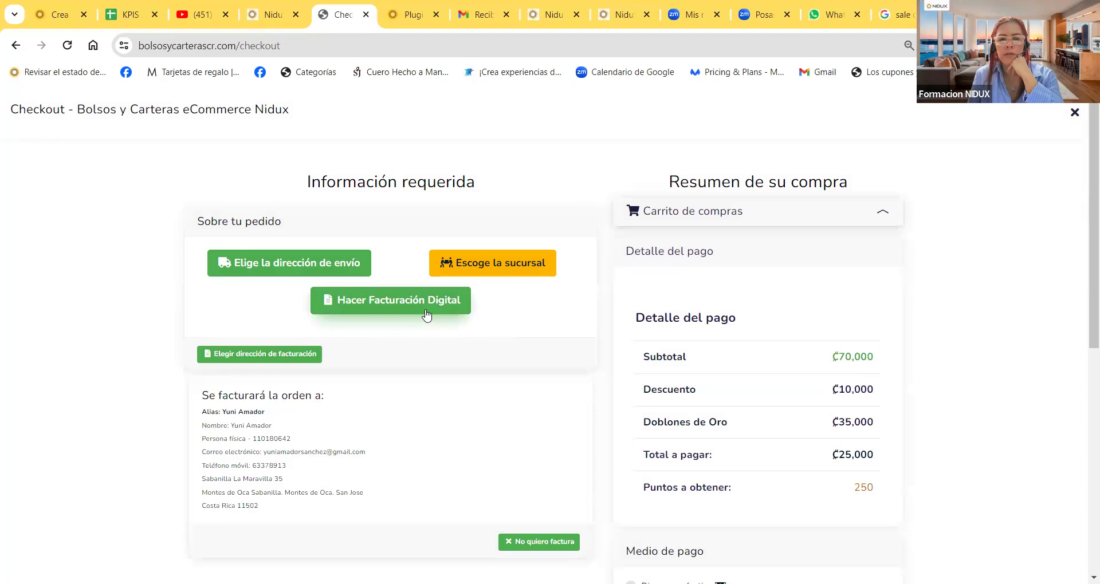
Look over the branch list, digital invoicing form and delivery address form without choosing
left_click(482, 264)
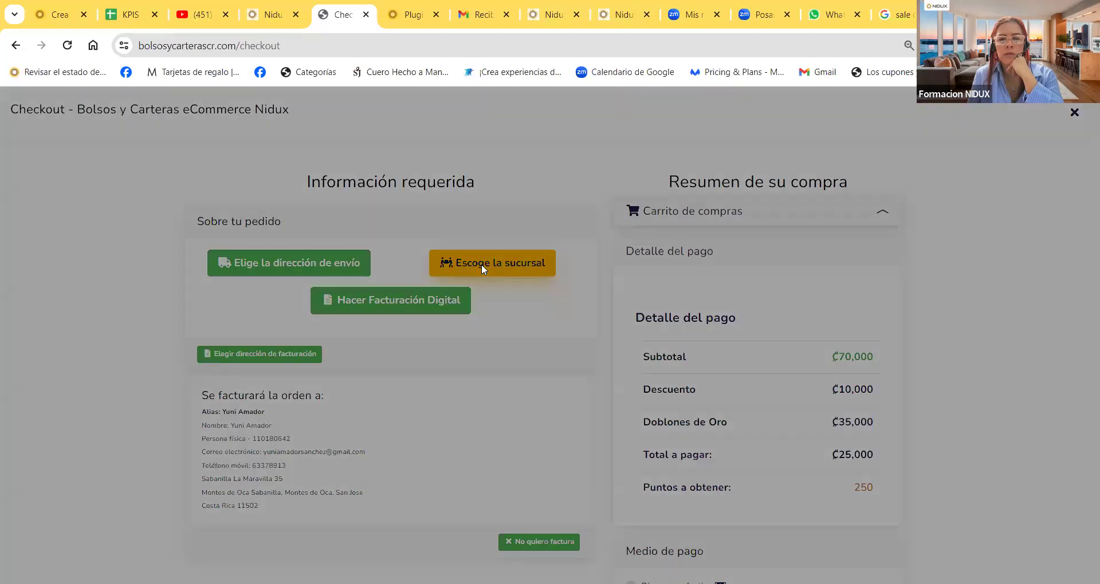
left_click(766, 477)
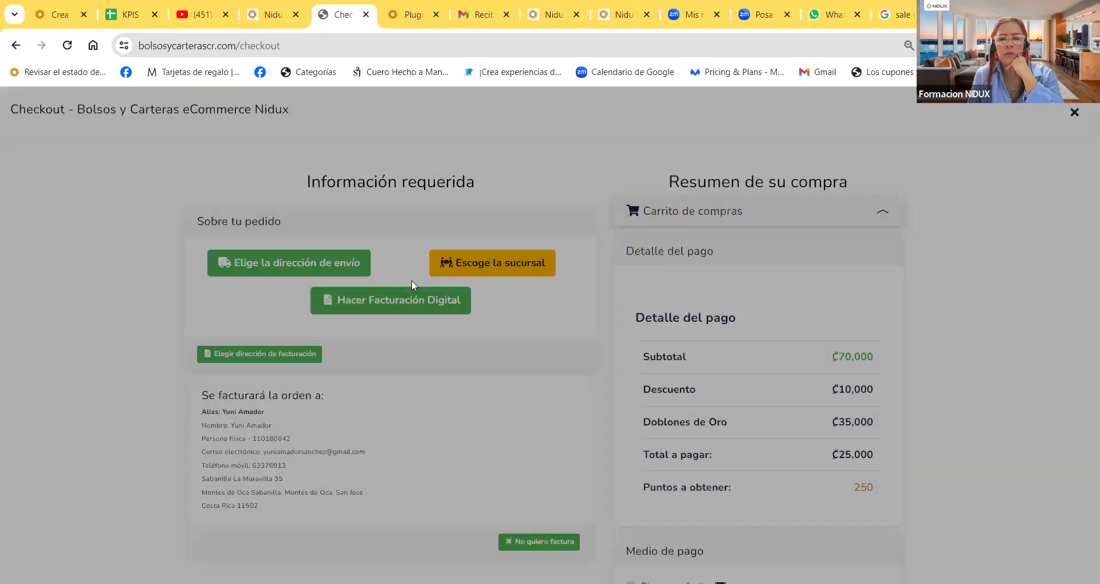
left_click(409, 307)
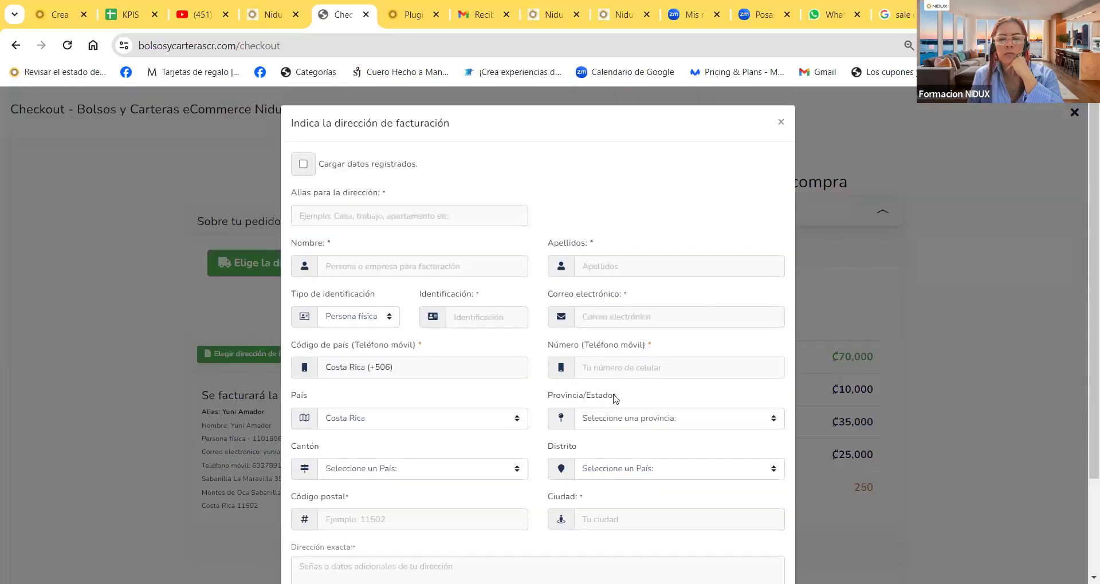
left_click(780, 126)
left_click(307, 263)
left_click(782, 123)
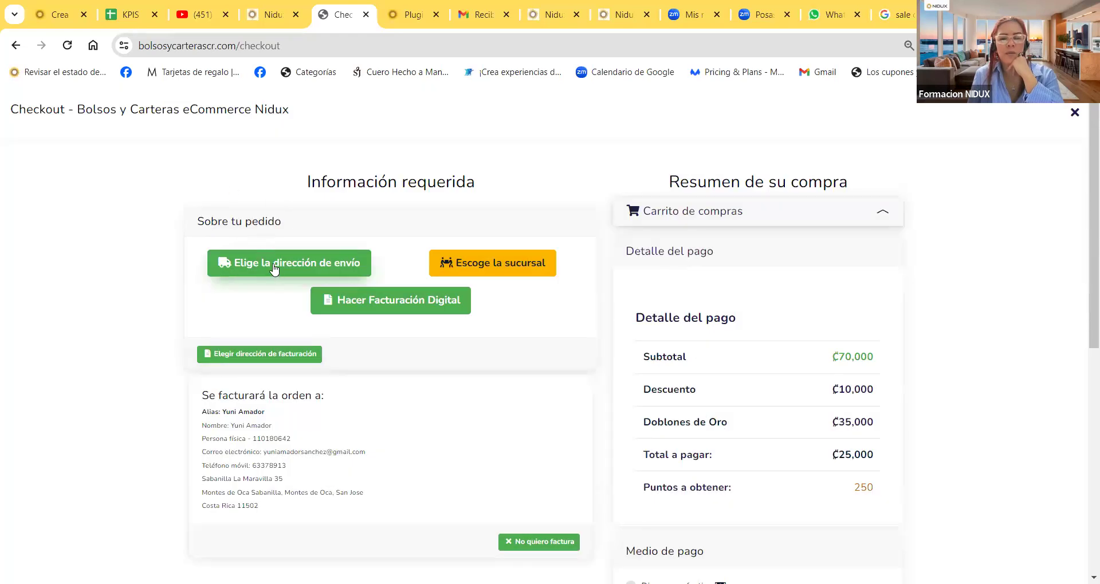
Try saving an empty delivery address and dismiss the data error
left_click(268, 268)
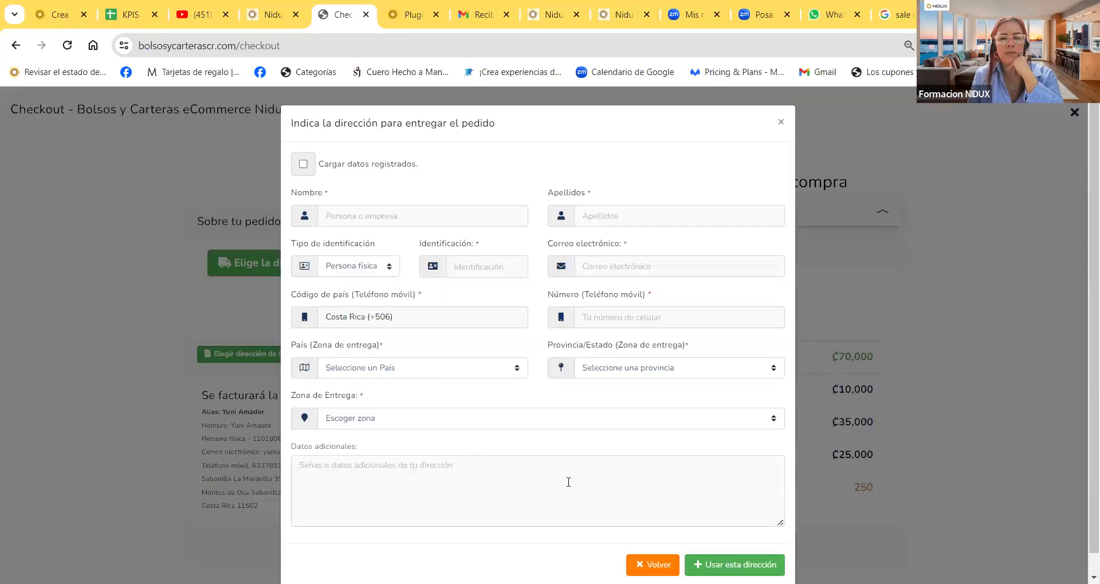
scroll(568, 482, "down", 1)
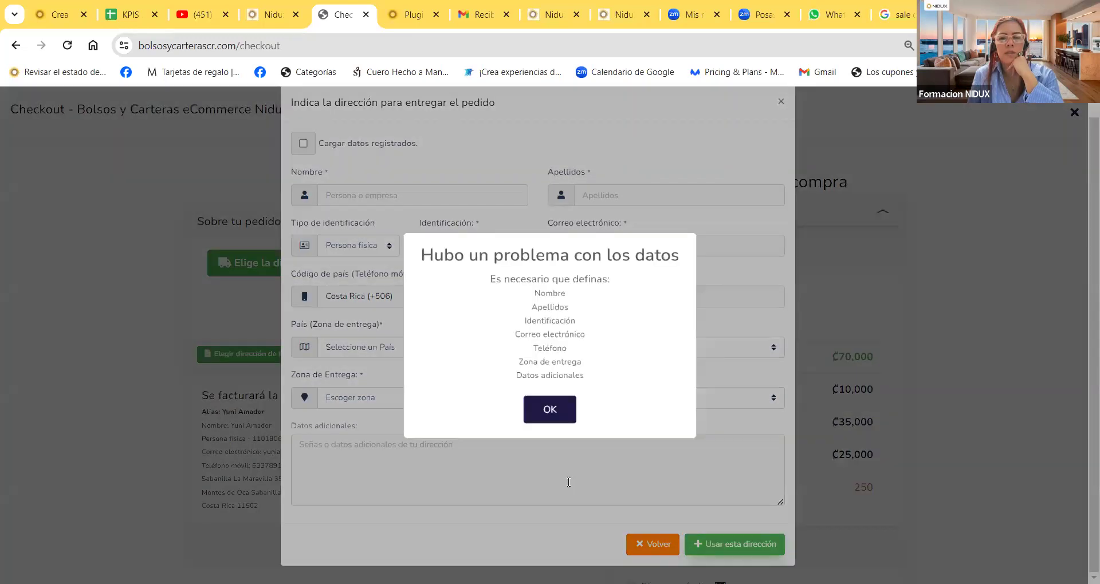
left_click(555, 429)
left_click(208, 339)
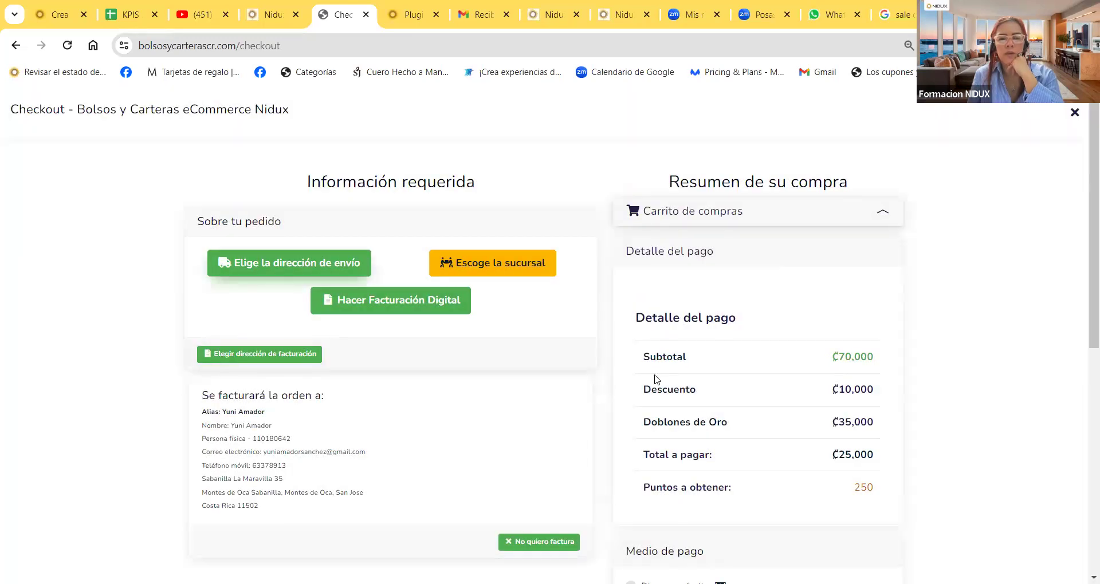
Pick a store branch for order pickup under Escoge la sucursal
scroll(610, 393, "down", 4)
scroll(474, 351, "up", 4)
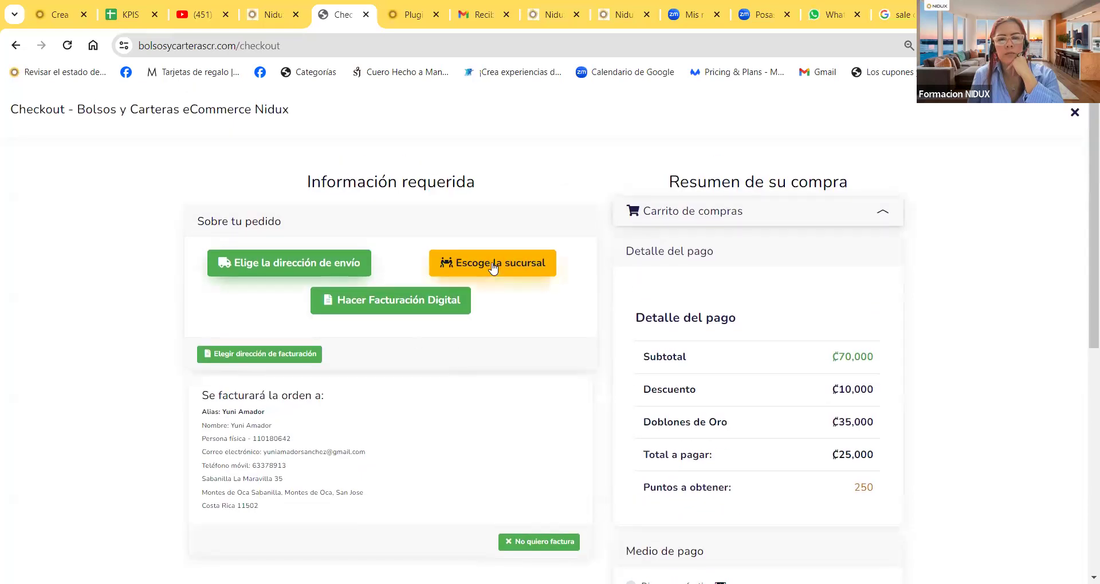
left_click(493, 266)
left_click(412, 397)
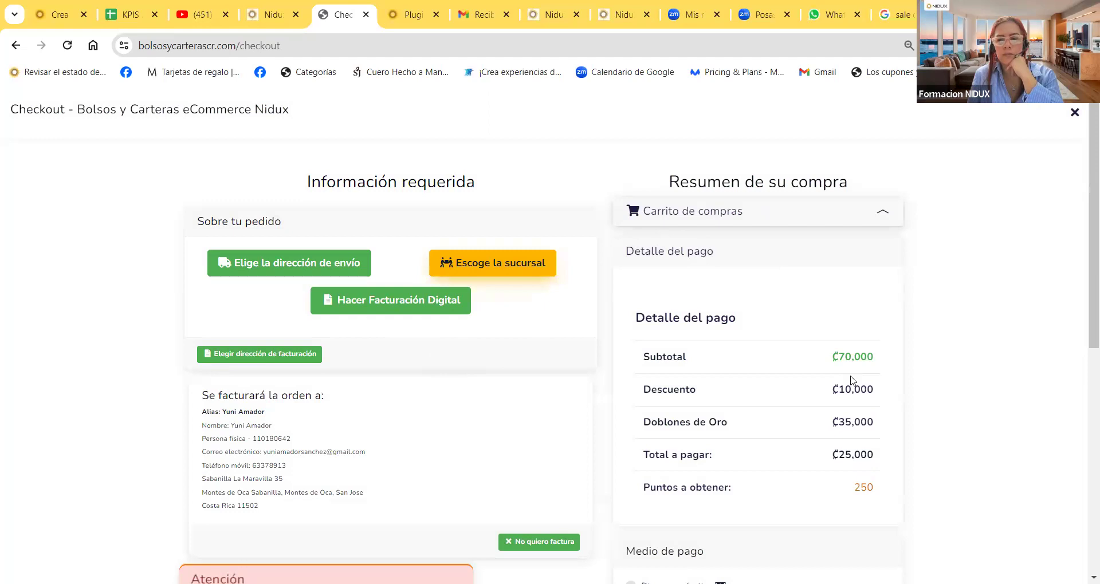
Expand the cart summary to review the products in the order
left_click(876, 213)
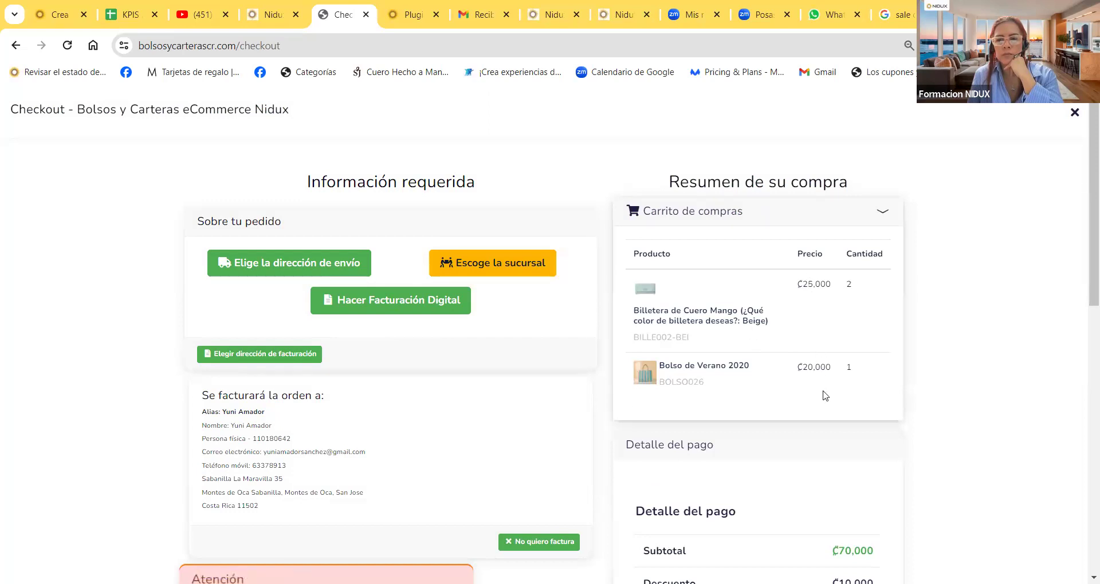
scroll(826, 395, "down", 3)
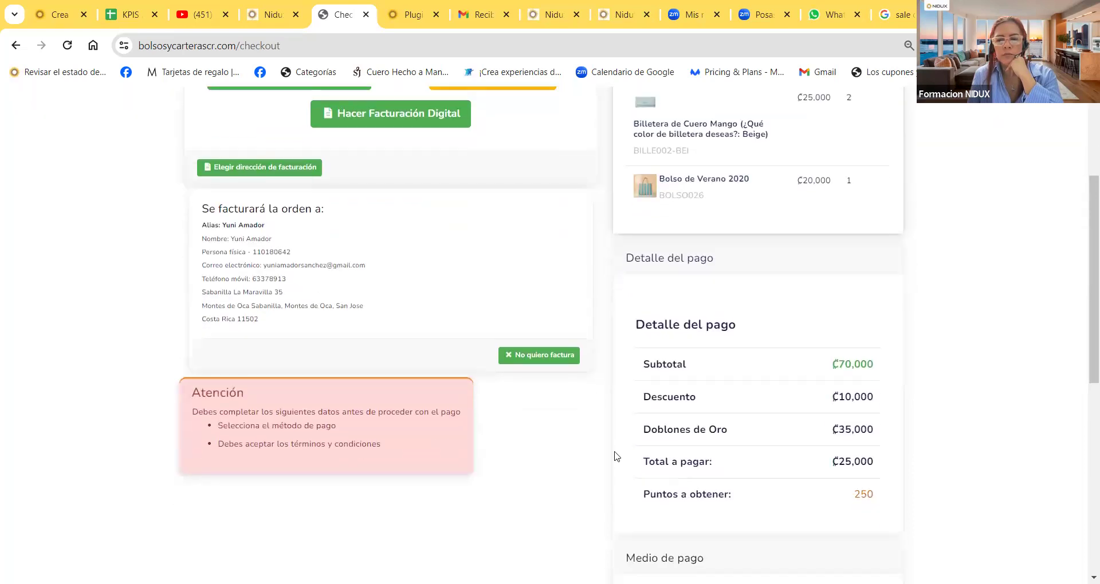
scroll(630, 449, "down", 2)
scroll(836, 402, "down", 2)
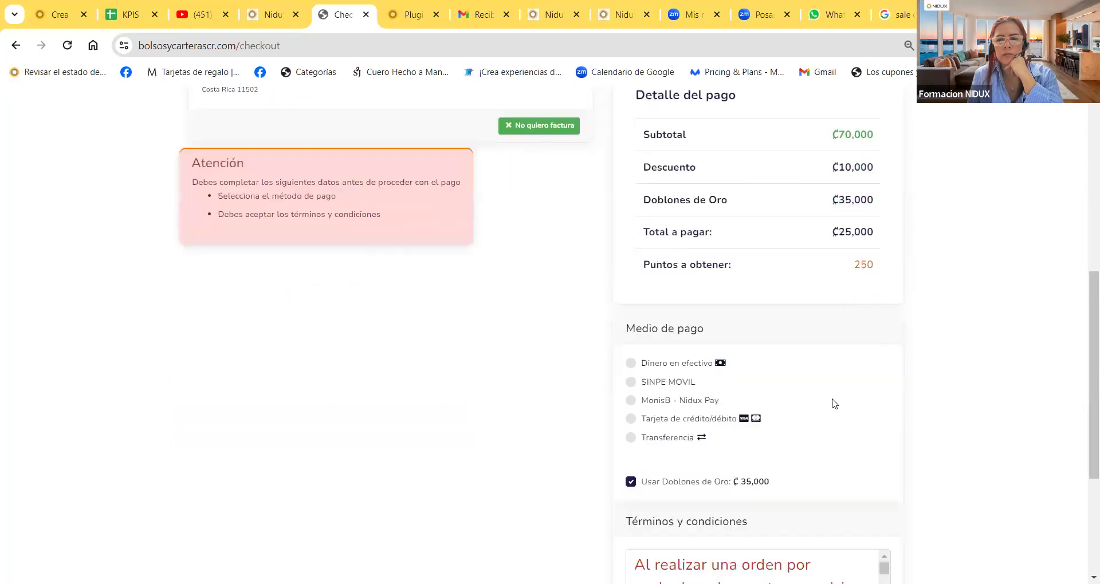
scroll(834, 404, "down", 2)
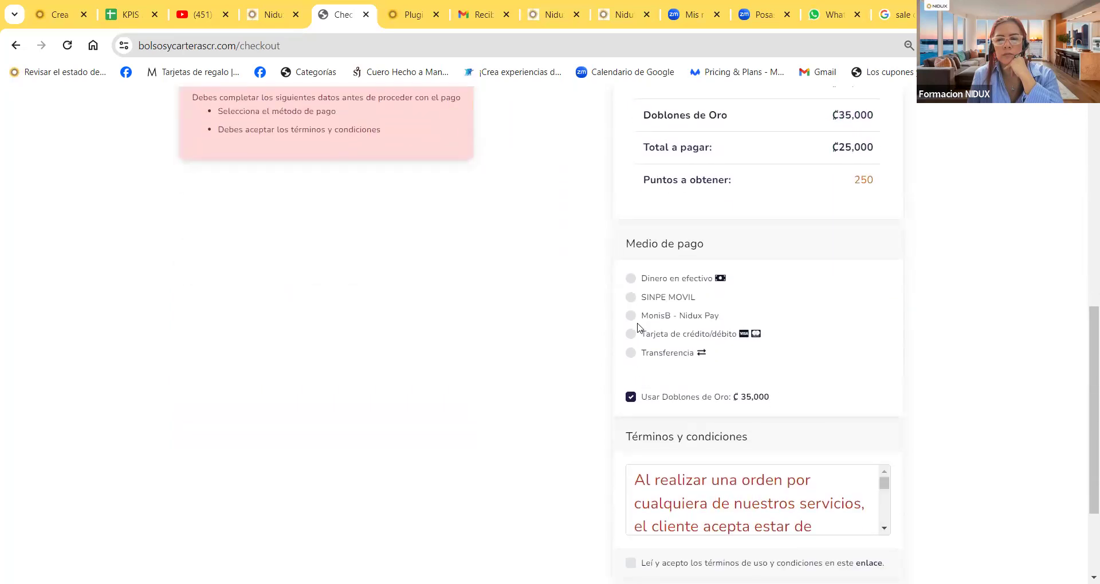
Choose SINPE MOVIL payment, acknowledge its note, then go back to Mis direcciones
left_click(634, 299)
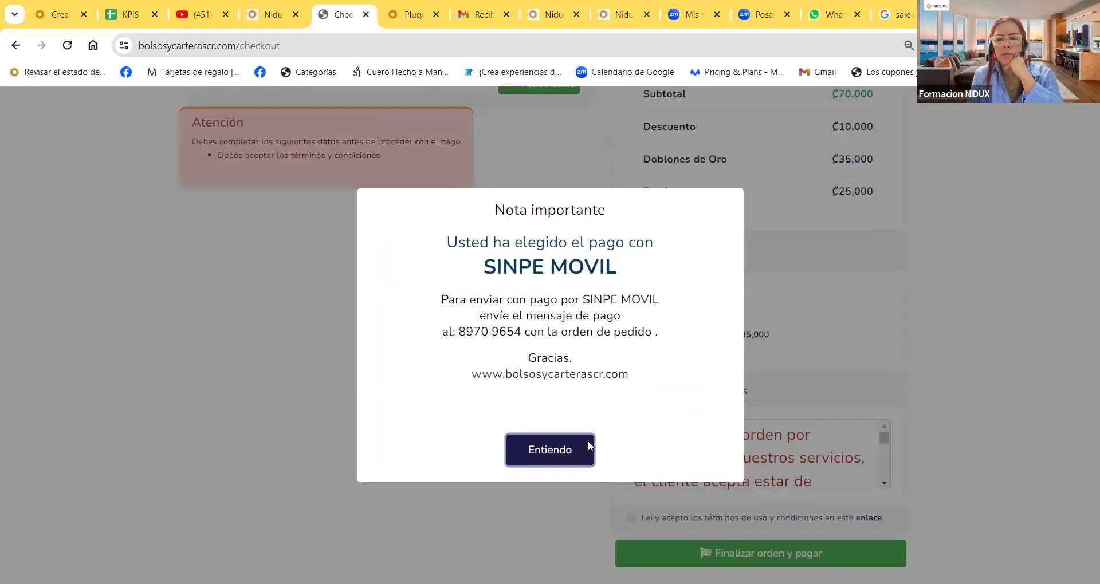
left_click(593, 452)
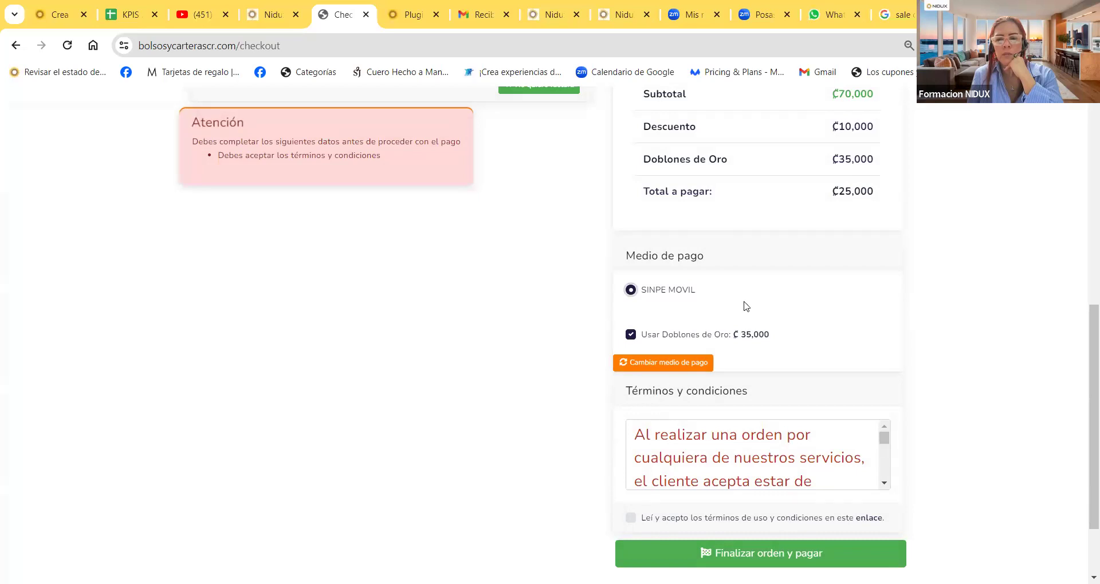
left_click_drag(774, 338, 638, 337)
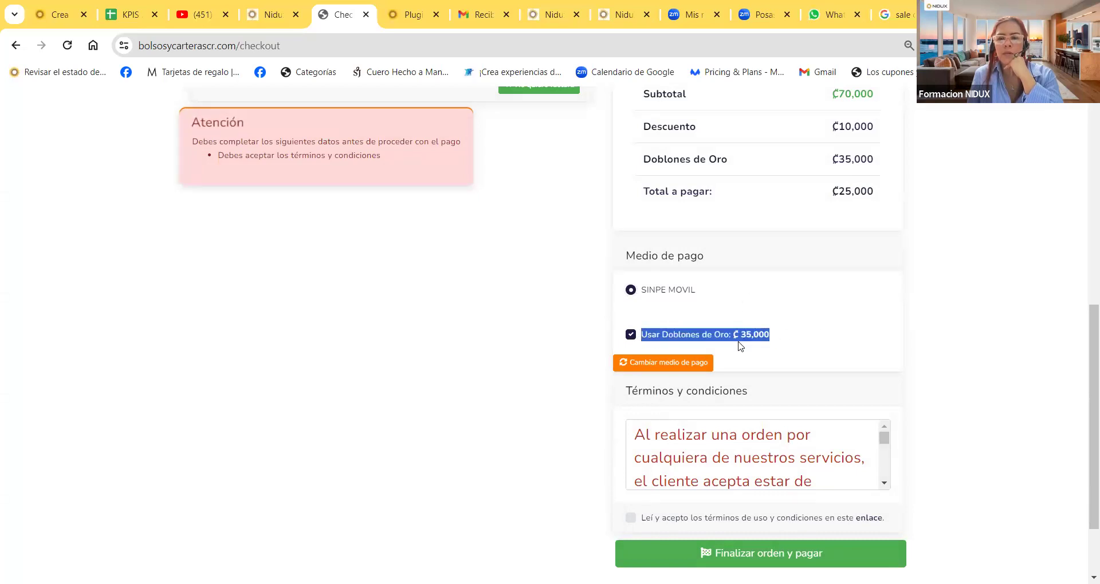
scroll(518, 390, "down", 2)
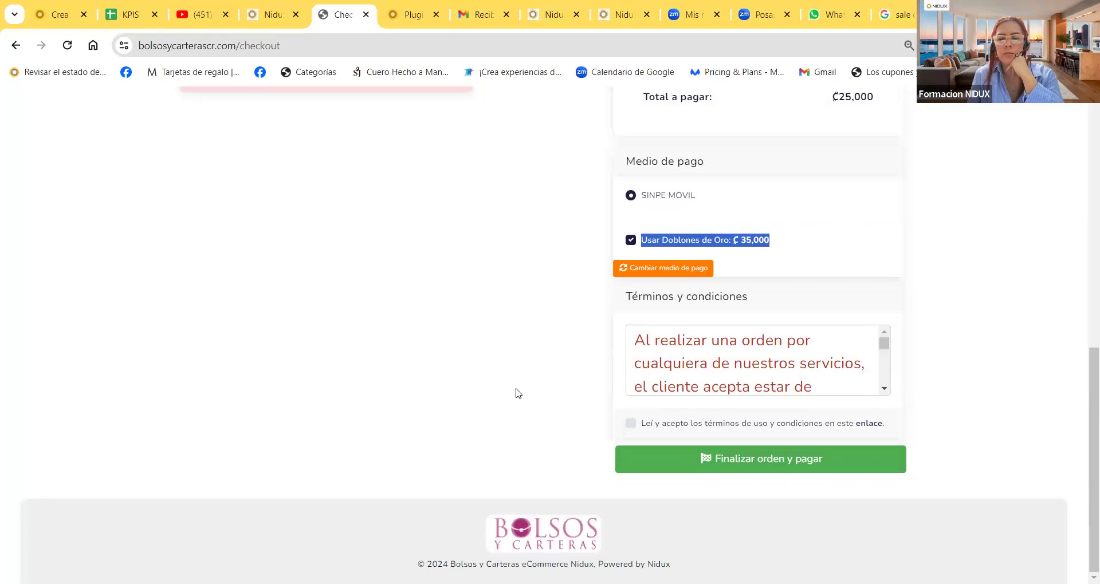
left_click(15, 46)
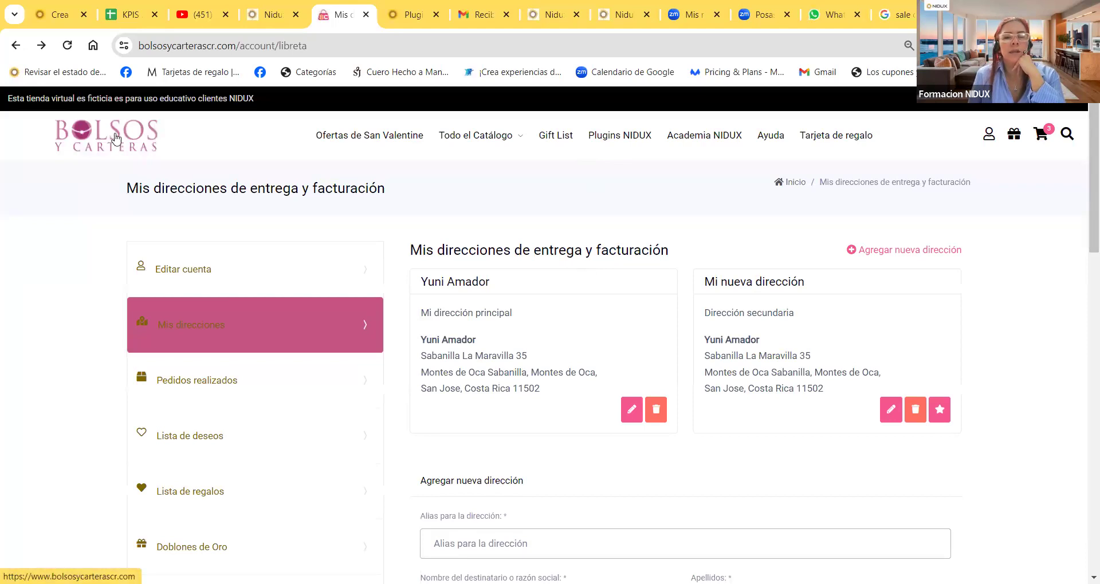
Open the admin Tarjetas de regalo > Configuración page, then switch to the storefront gift card form
left_click(282, 10)
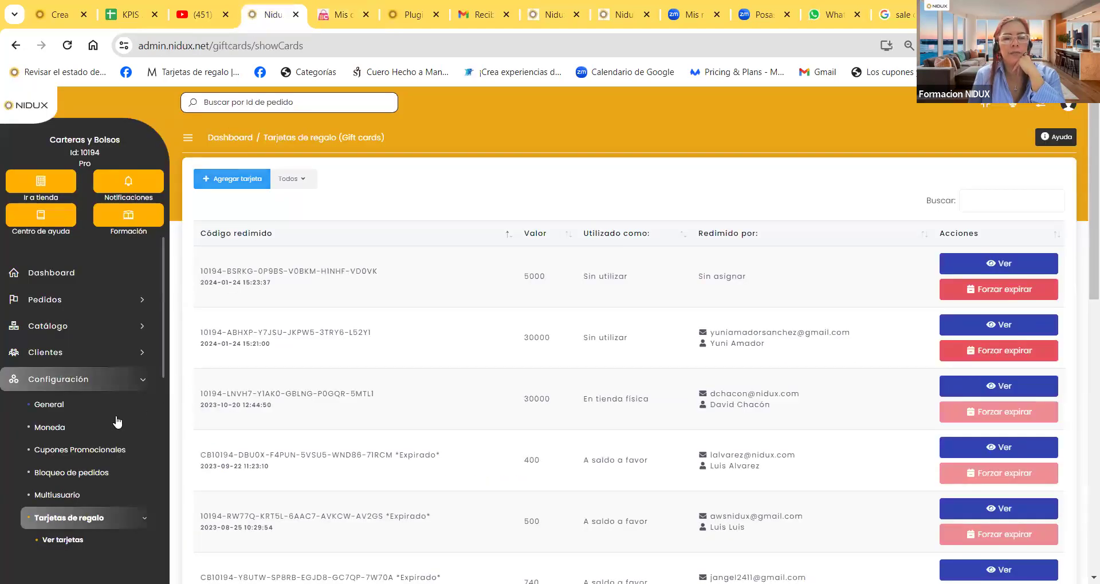
scroll(90, 453, "down", 2)
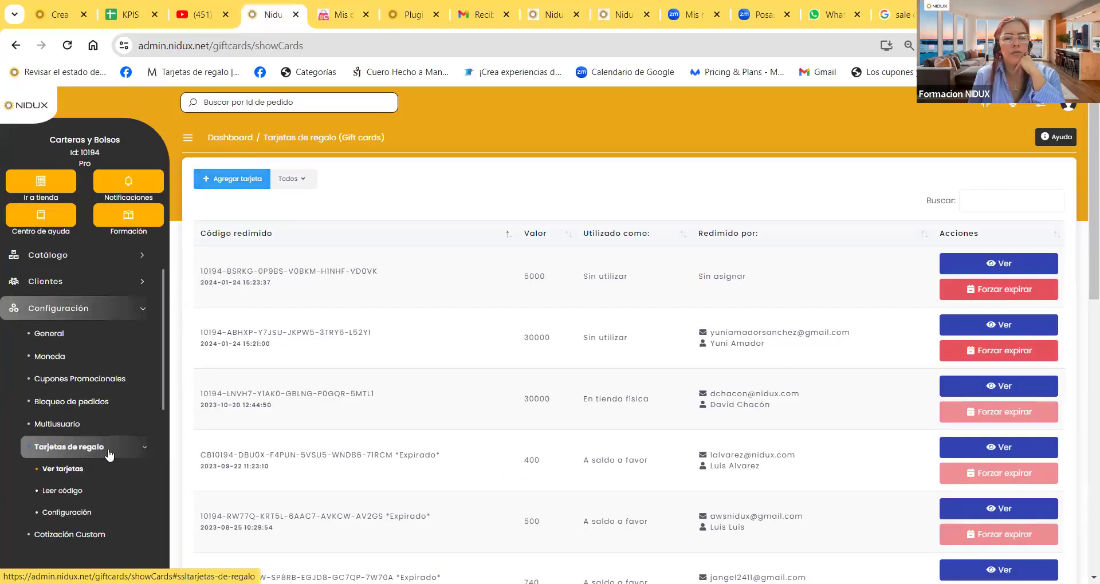
left_click(105, 452)
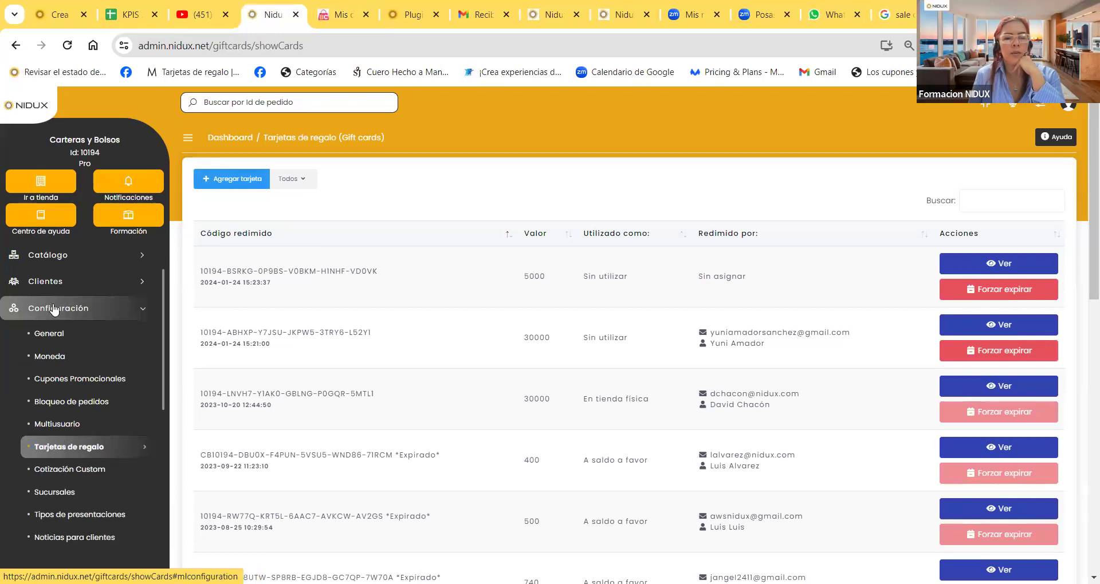
left_click(60, 453)
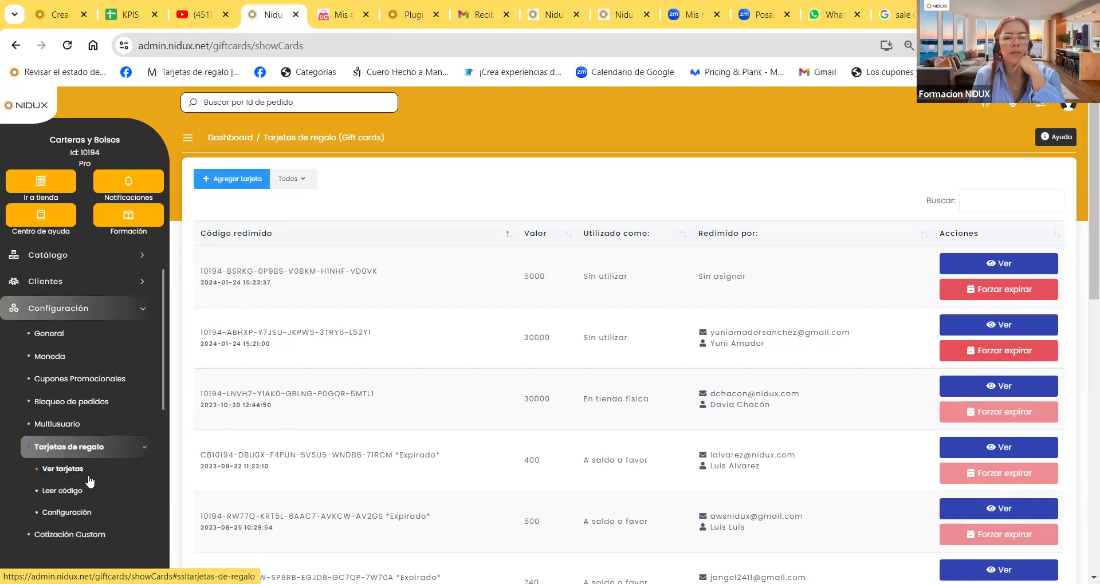
left_click(60, 514)
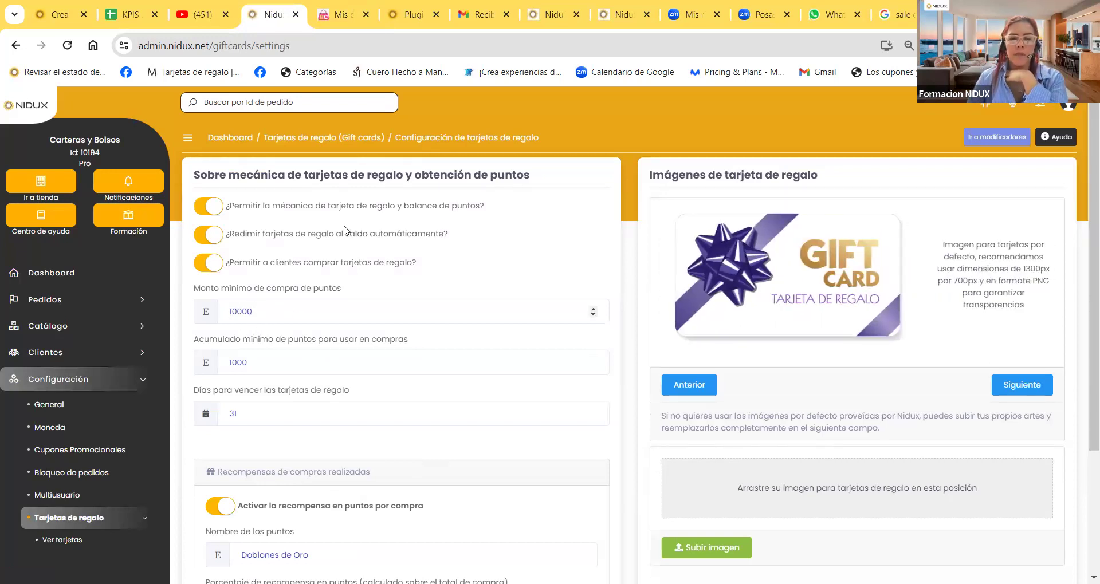
left_click(343, 15)
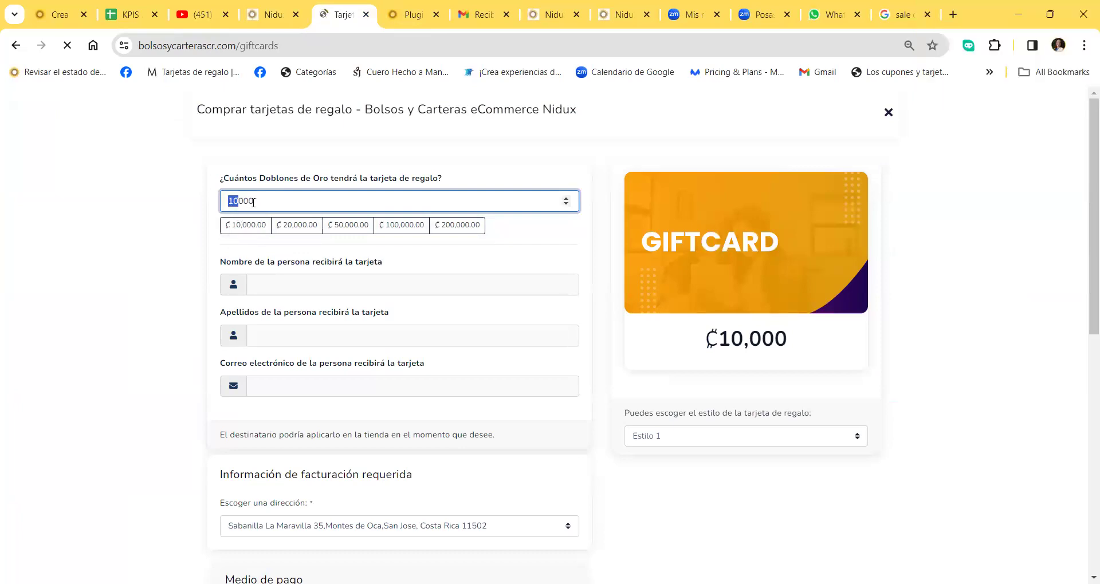
Set Monto mínimo de compra de puntos to 2000 and save the gift card settings
double_click(251, 202)
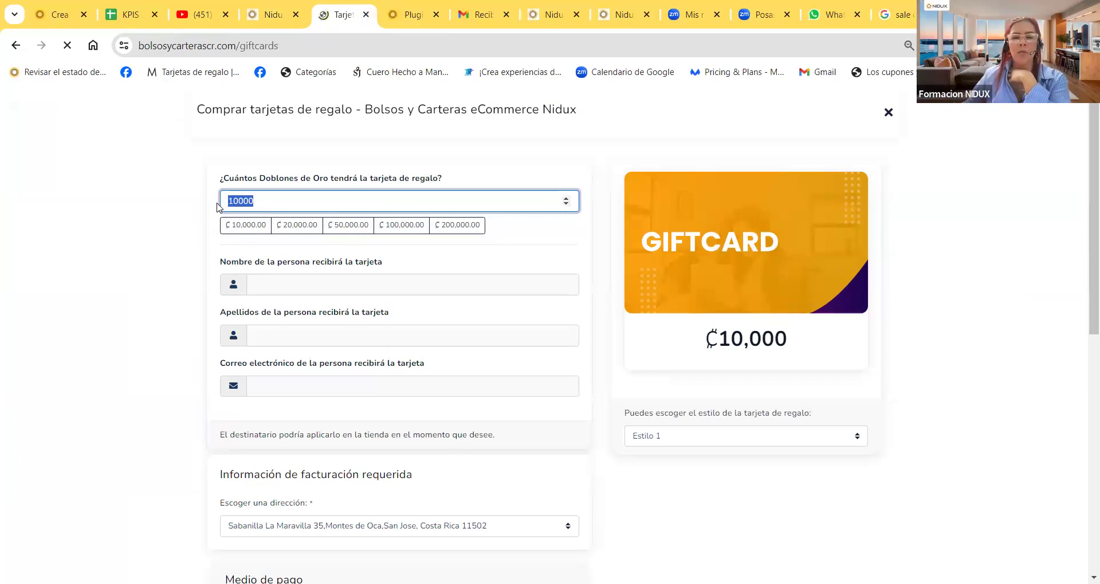
left_click(236, 203)
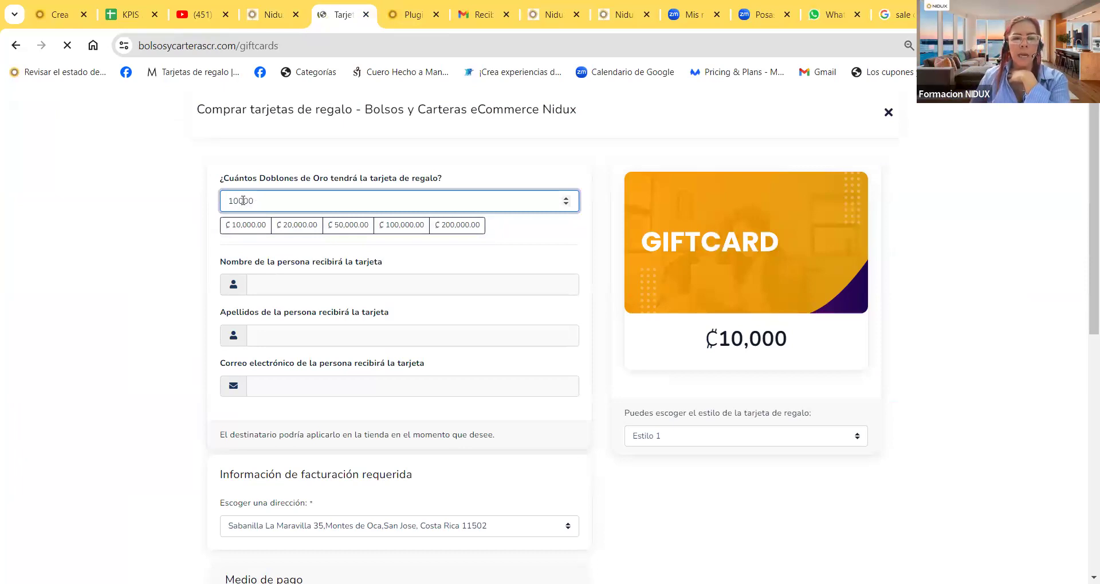
left_click(284, 13)
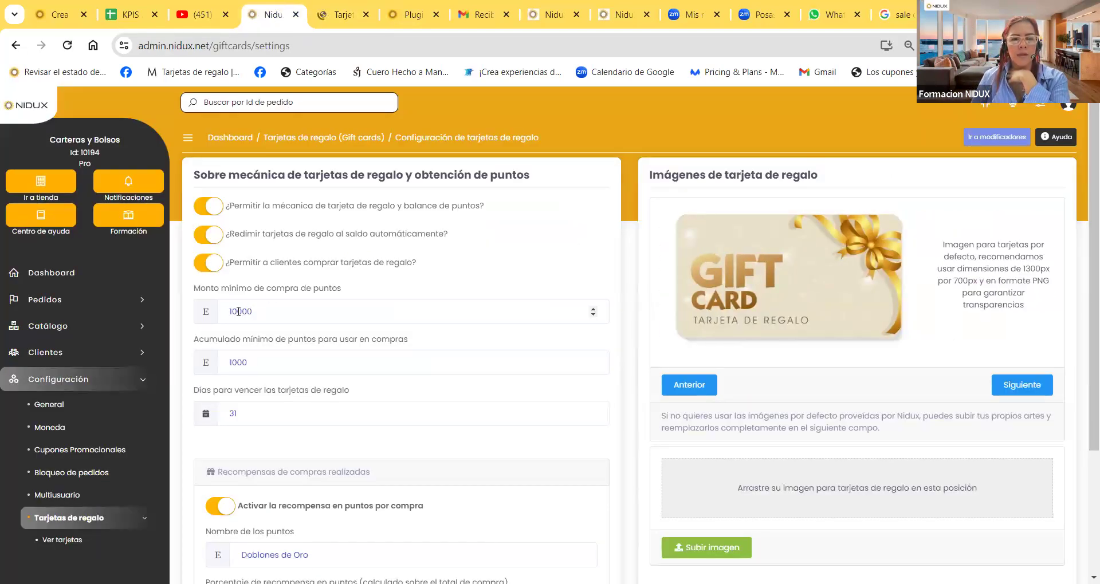
type("2")
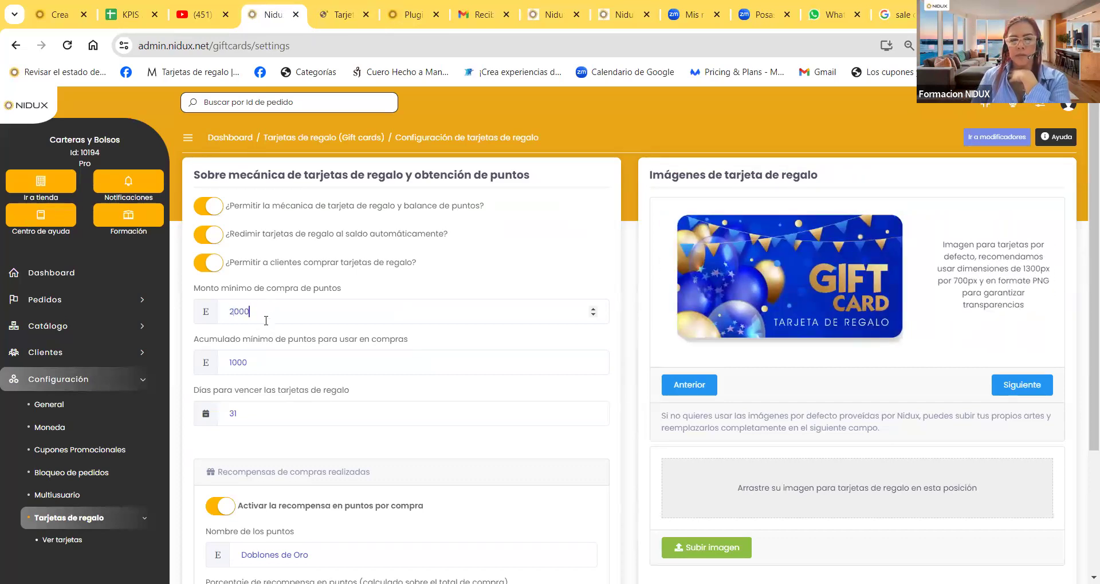
scroll(261, 388, "down", 3)
left_click(257, 535)
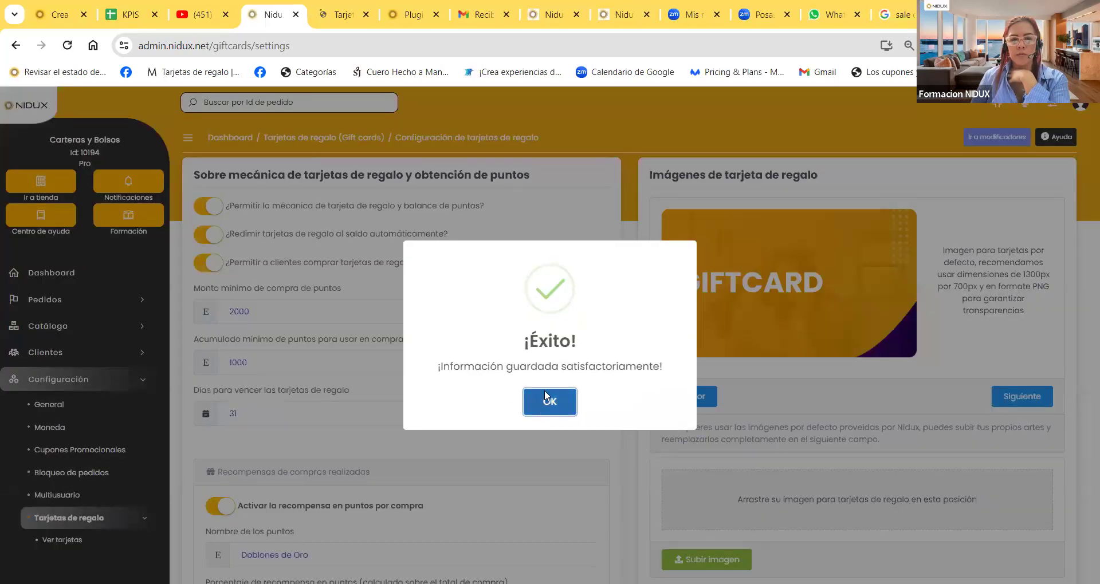
left_click(550, 398)
Reload the storefront gift card page to see the ₡2,000 starting amount
left_click(334, 15)
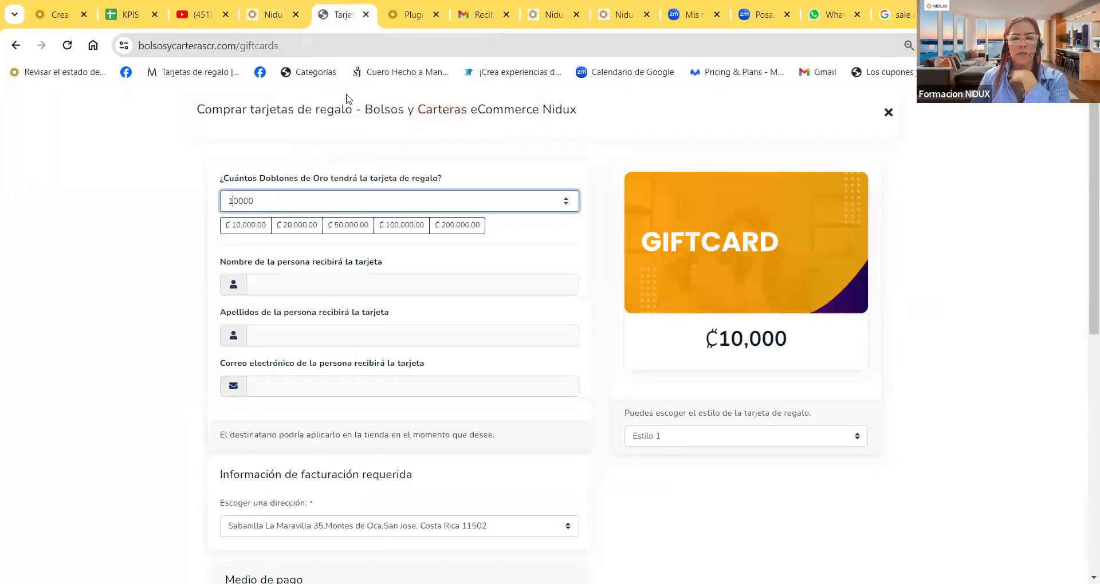
right_click(85, 224)
left_click(120, 265)
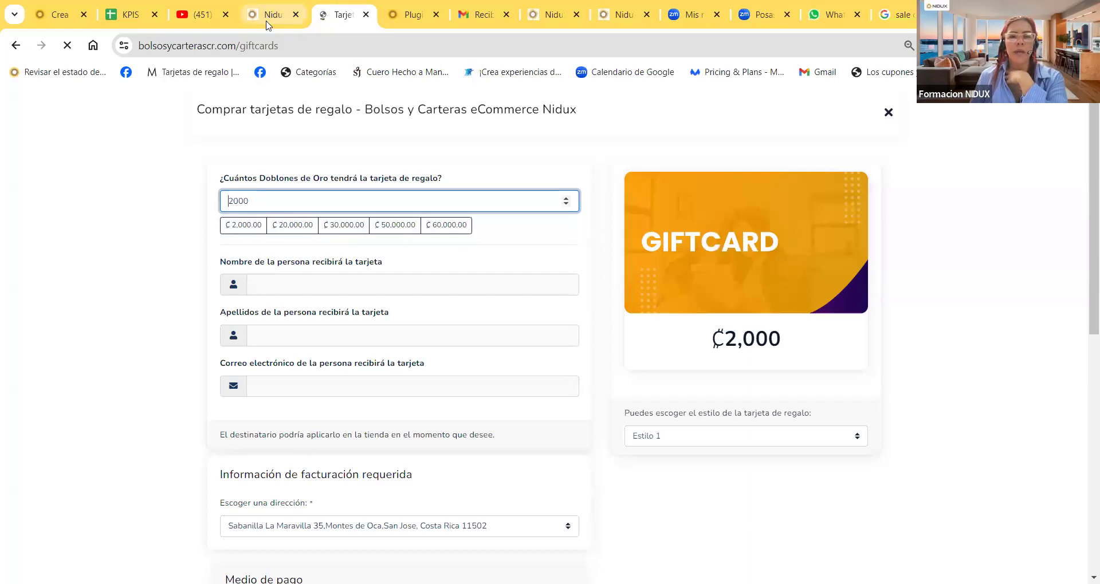
Change the minimum points purchase amount to 20 in the admin and save
left_click(286, 17)
left_click_drag(258, 315, 197, 318)
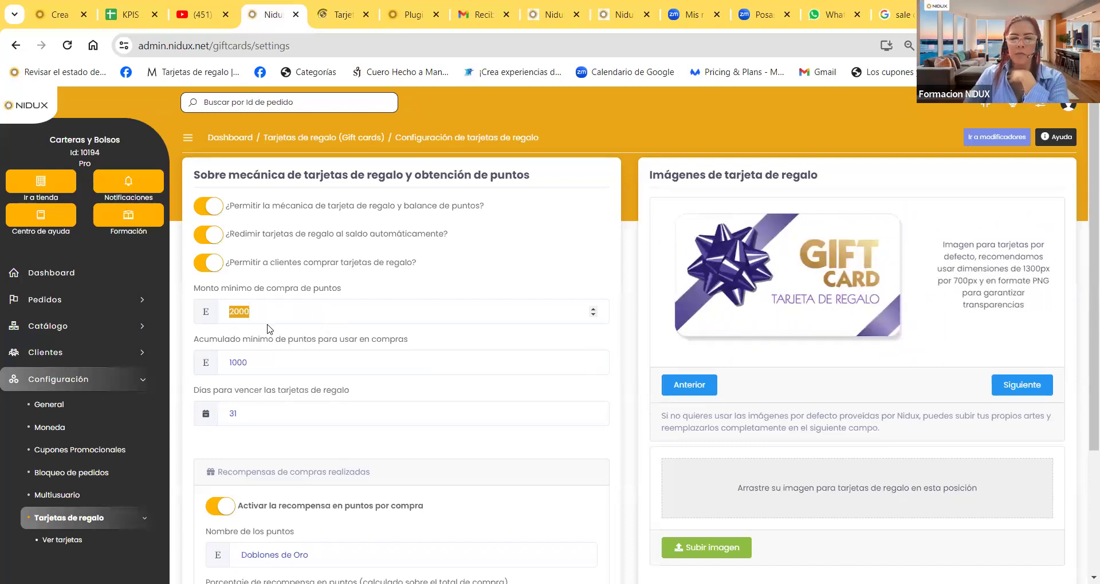
scroll(270, 330, "down", 3)
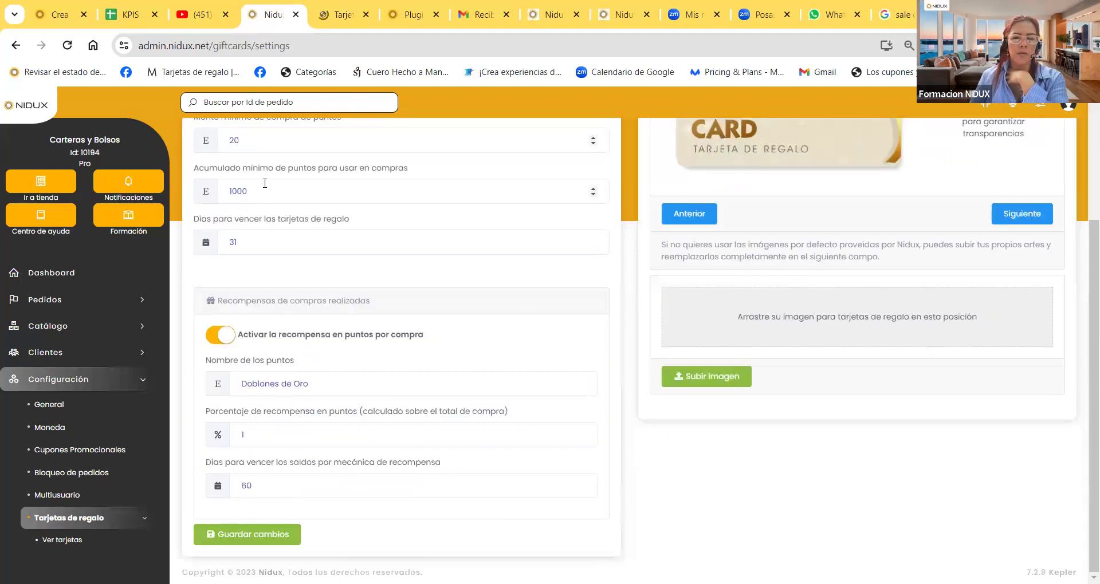
left_click(251, 534)
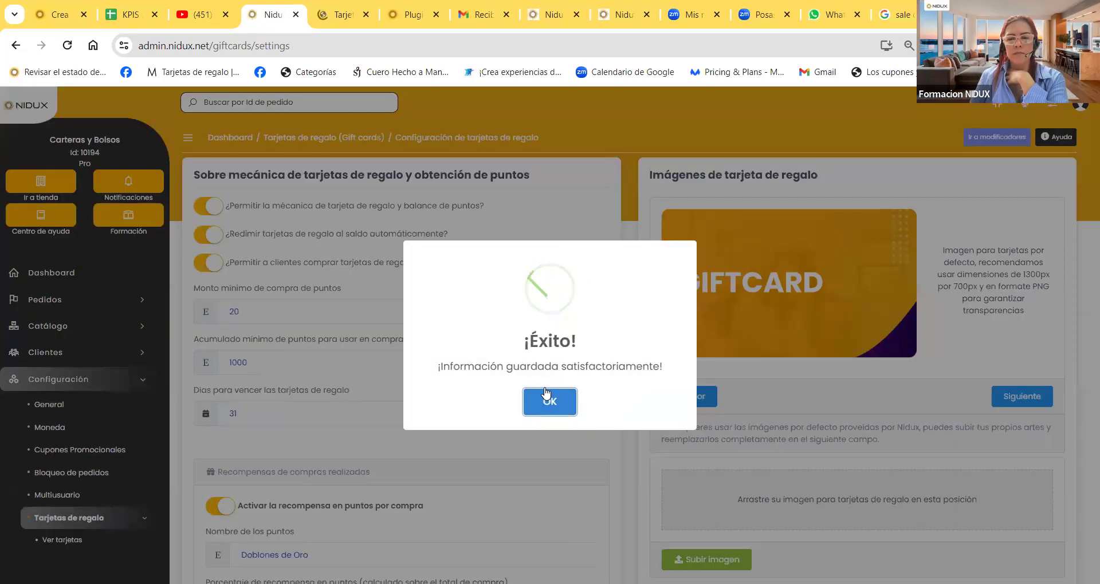
left_click(542, 398)
scroll(732, 429, "down", 2)
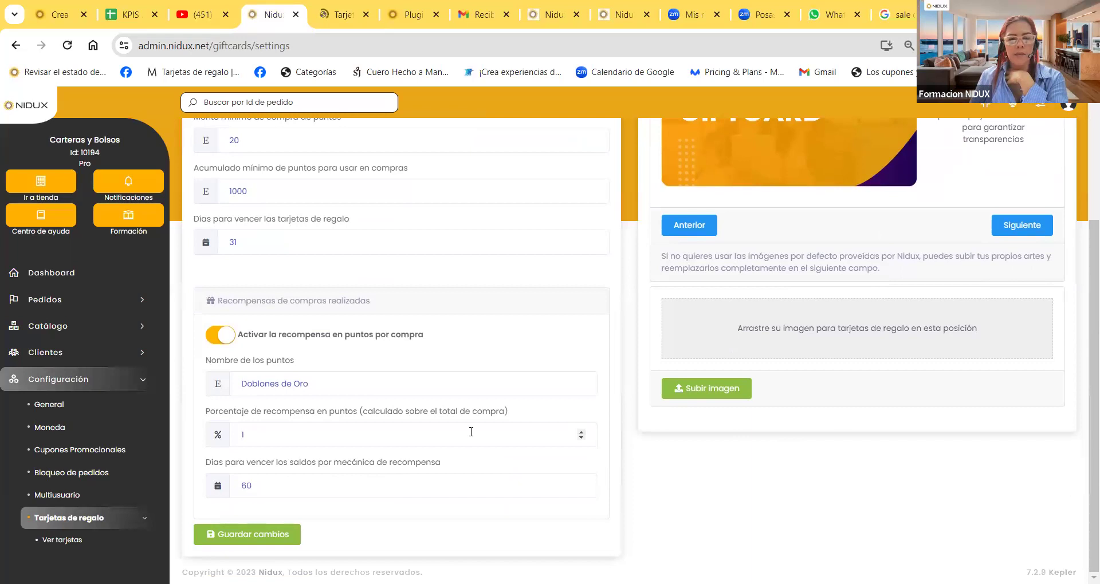
left_click_drag(310, 384, 187, 394)
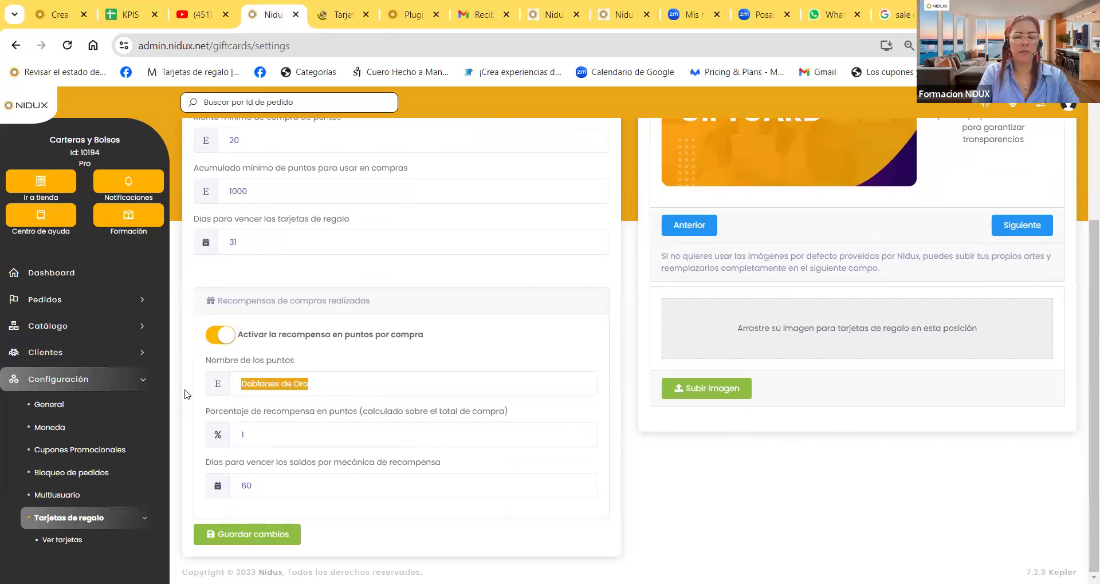
Rename the points from Doblones de Oro to 'Saldo de regalo | Puntos' and save
type("So")
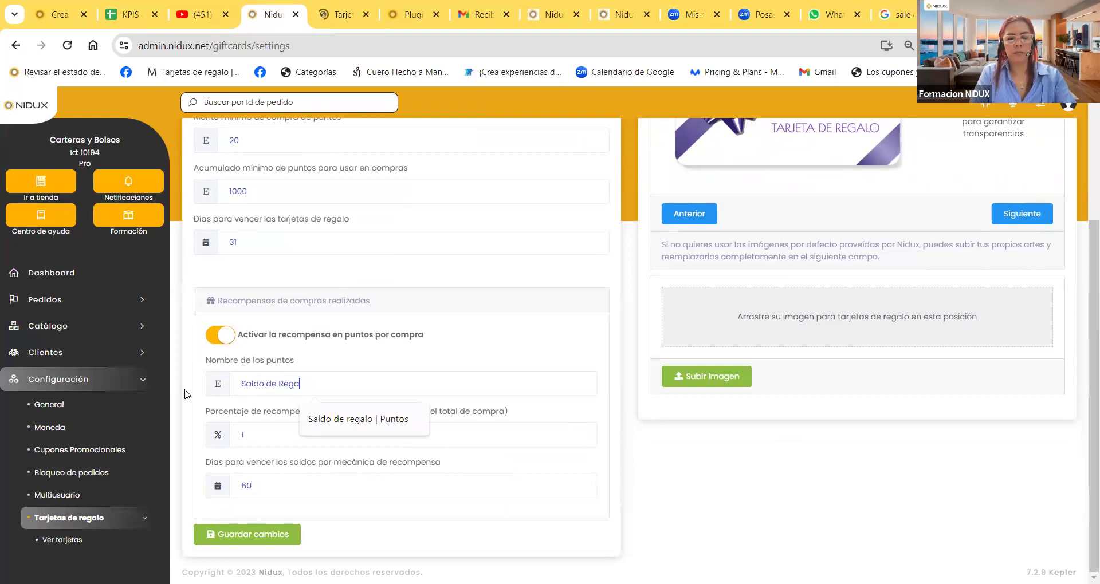
type("ldo de Regalo | Puntos")
left_click(325, 427)
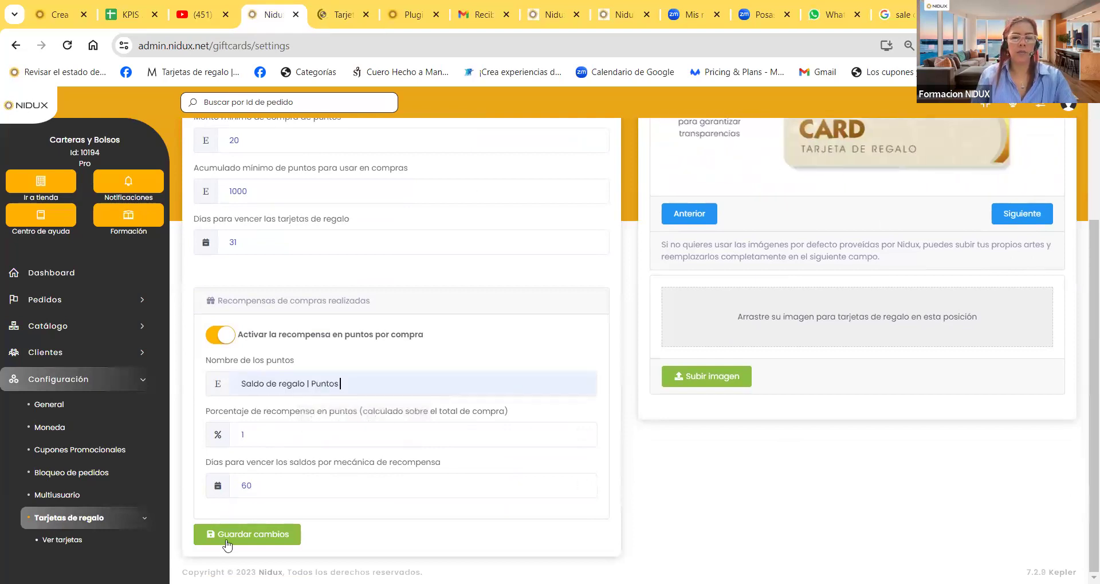
left_click(230, 533)
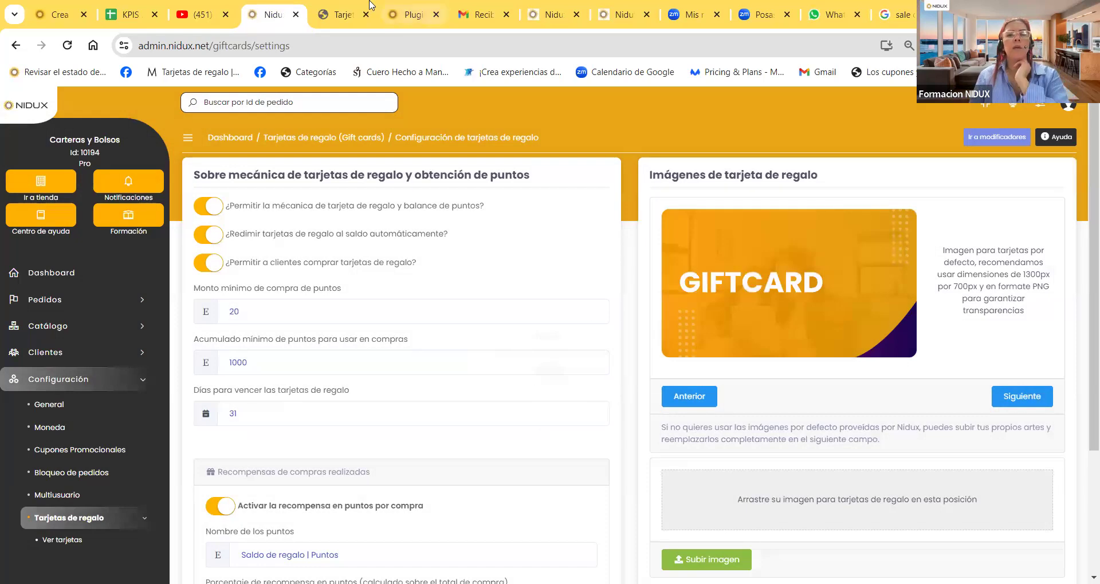
left_click(370, 5)
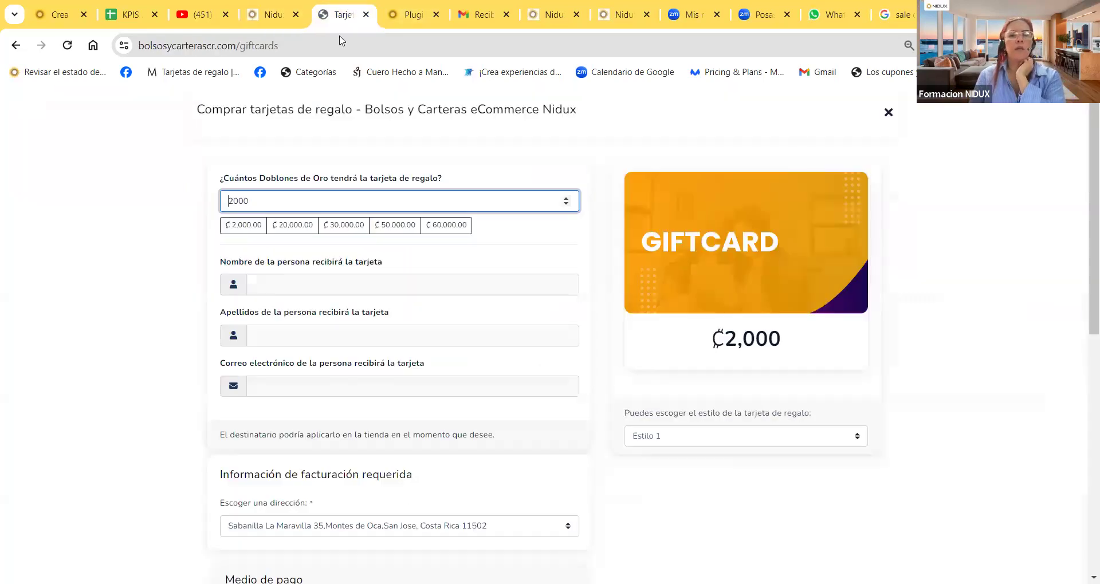
Reload the store gift card page and try the ₡300 and ₡20 presets under Saldo de regalo | Puntos
right_click(143, 201)
left_click(192, 257)
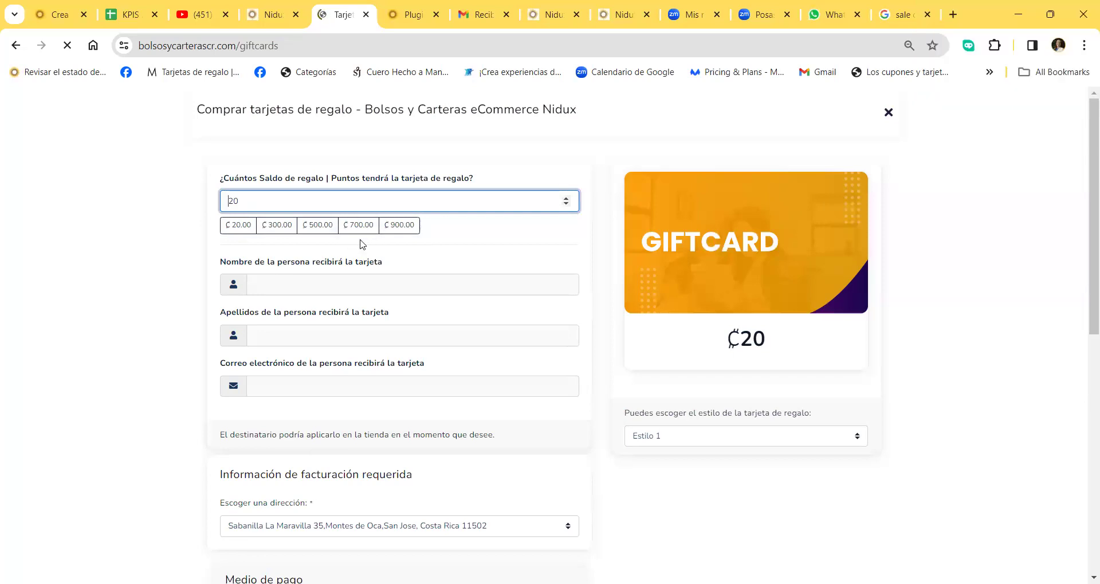
left_click(280, 225)
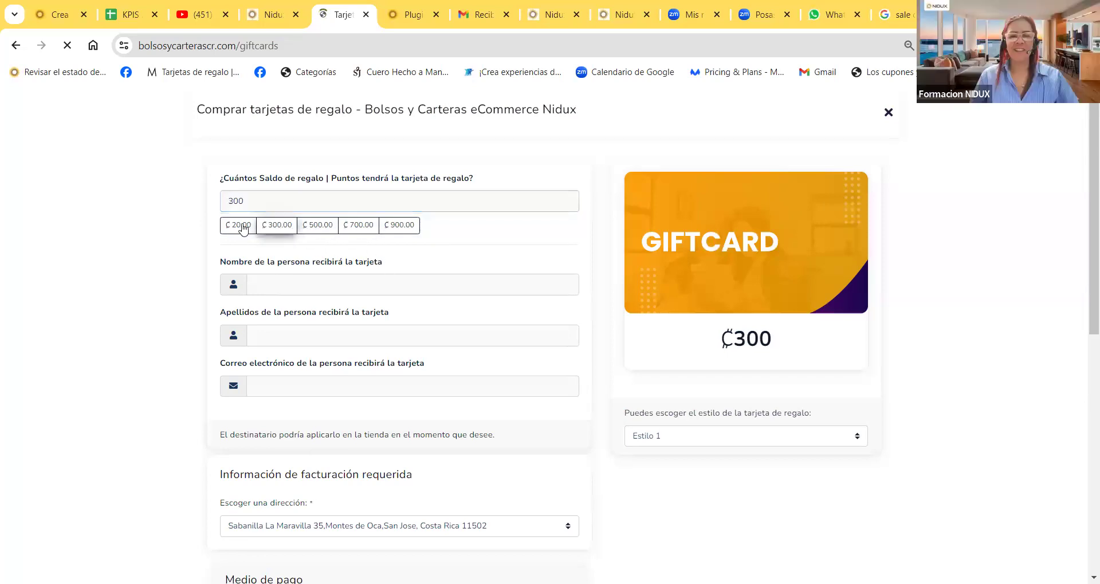
left_click(239, 225)
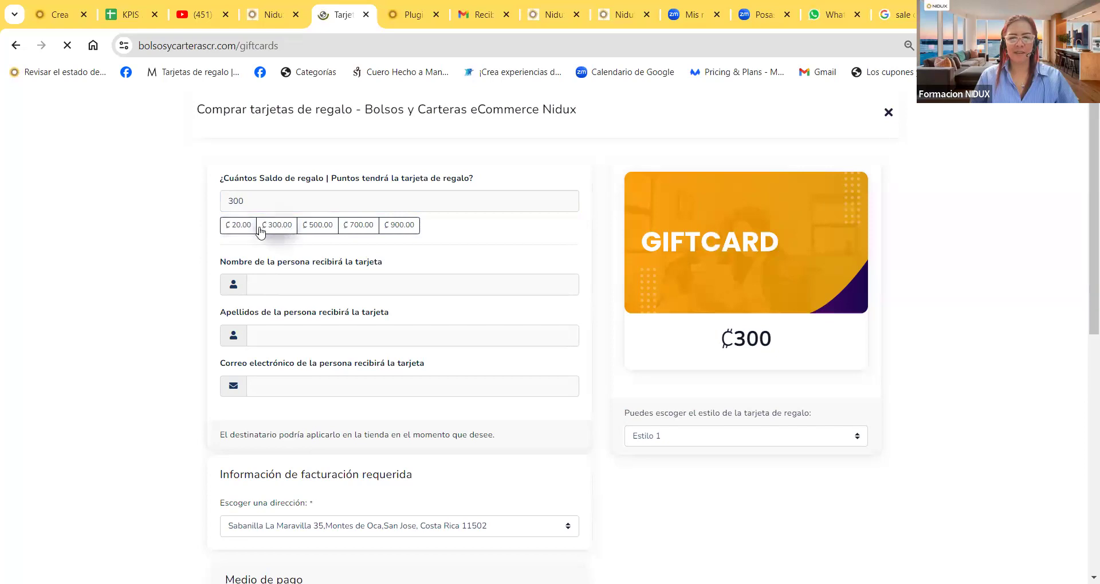
left_click(238, 226)
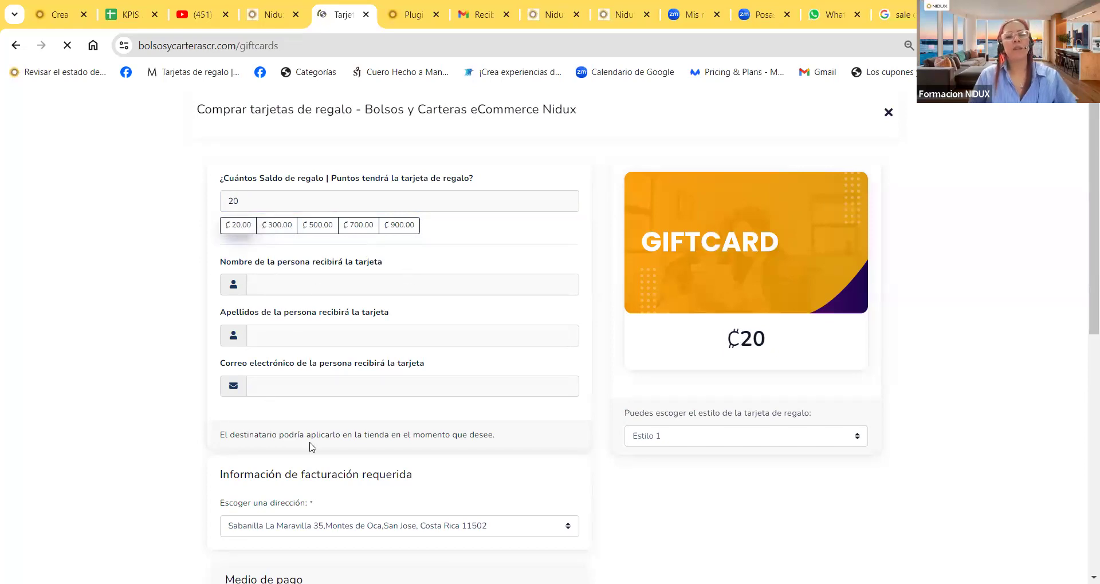
left_click(266, 6)
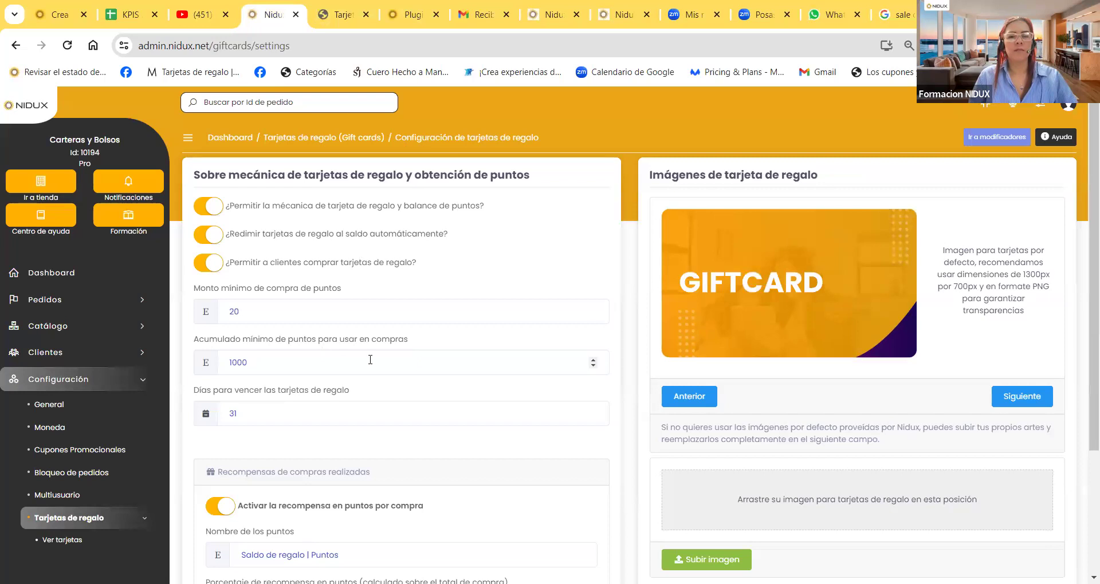
Open the gift card Leer código page under Configuración > Tarjetas de regalo
scroll(252, 390, "down", 3)
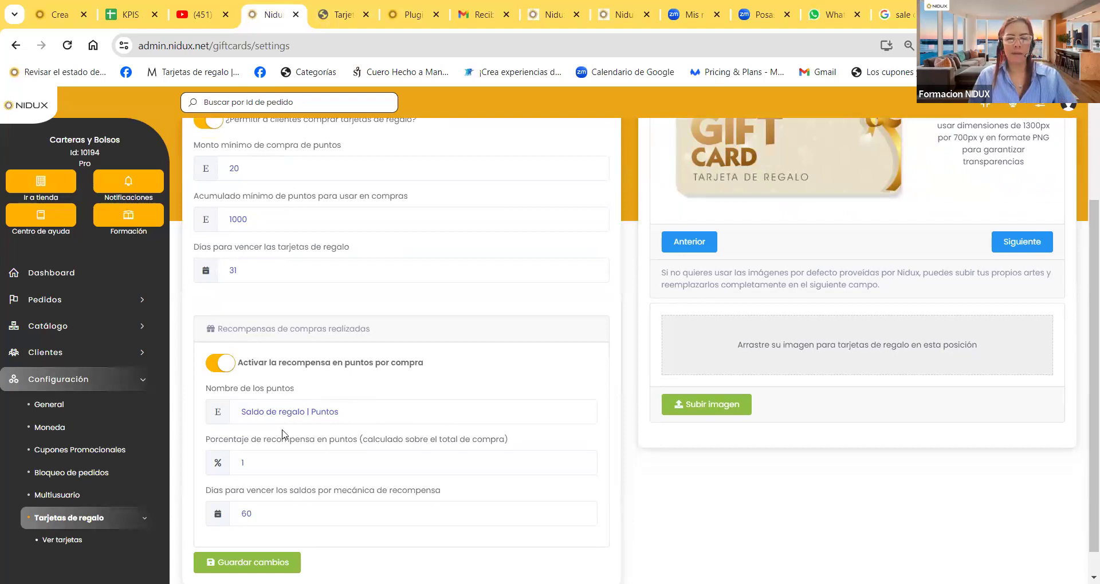
scroll(402, 441, "down", 1)
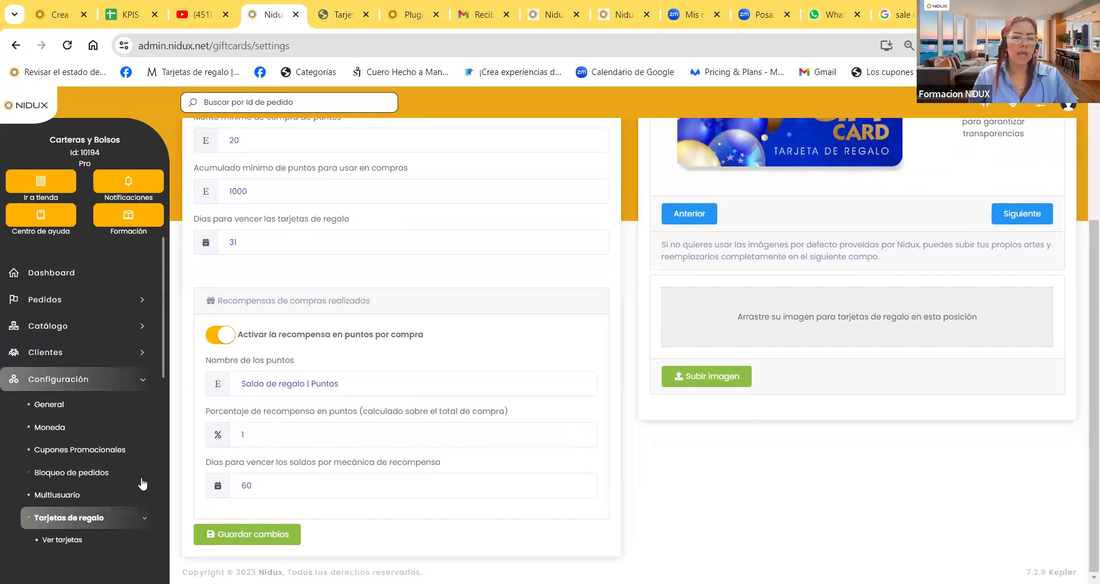
scroll(99, 486, "down", 2)
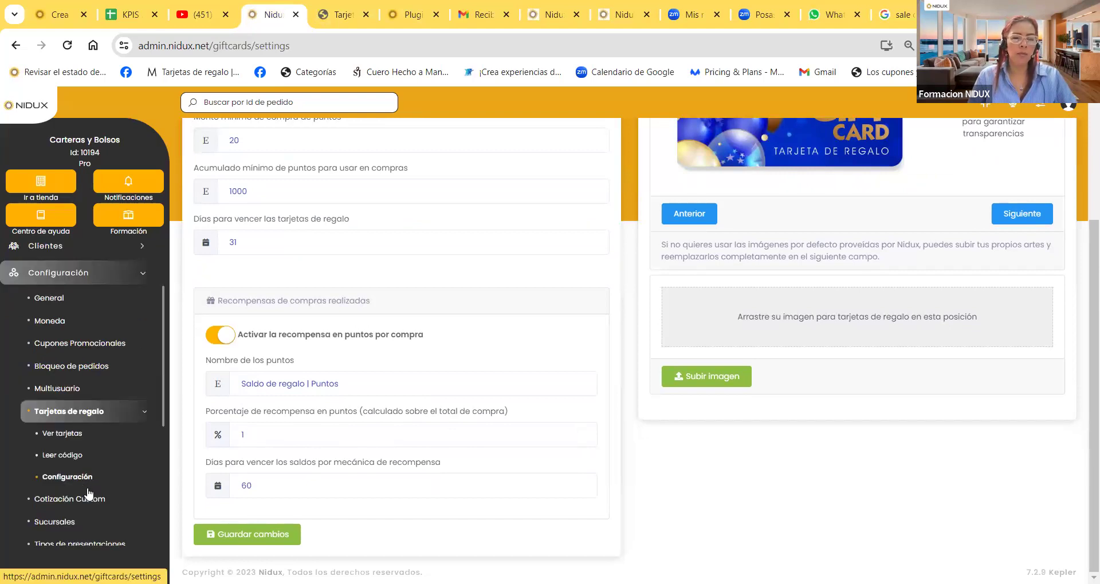
left_click(65, 453)
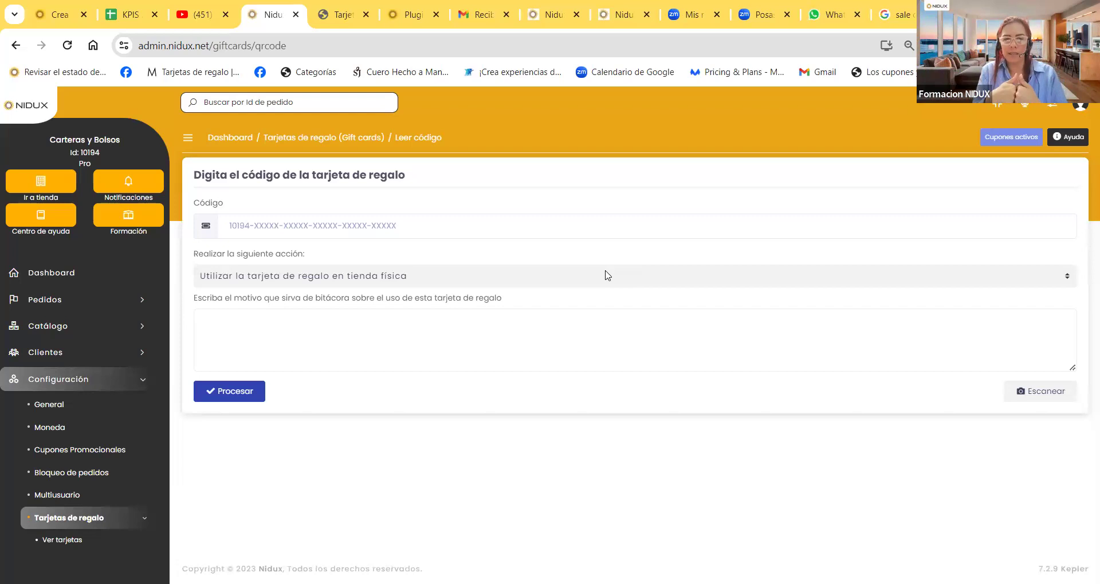
Fill in a saved gift card code and set the action to 'Utilizar la tarjeta de regalo en tienda física'
left_click(397, 225)
left_click(410, 261)
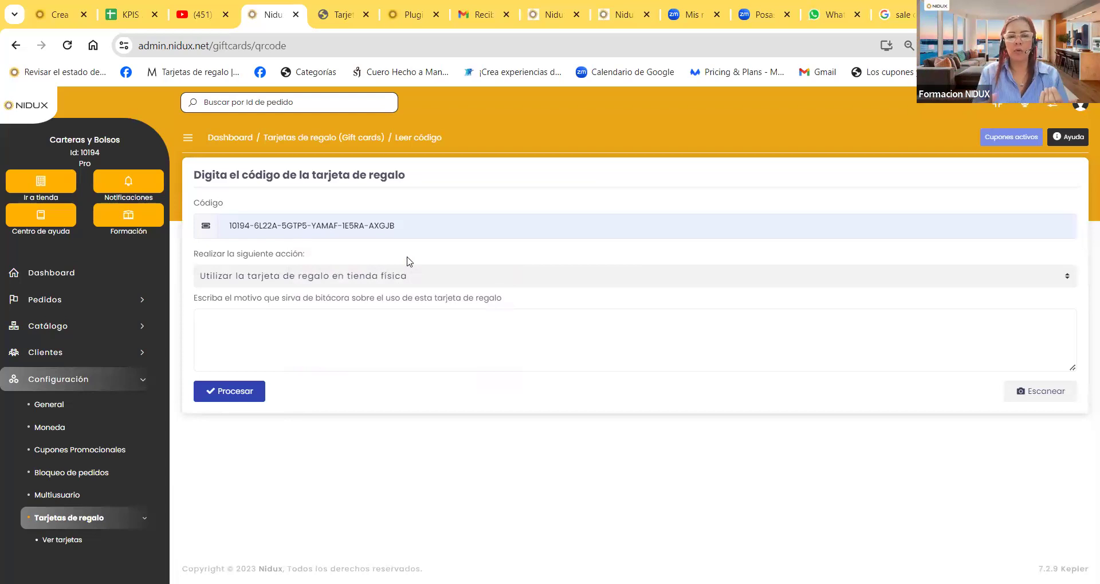
left_click(291, 281)
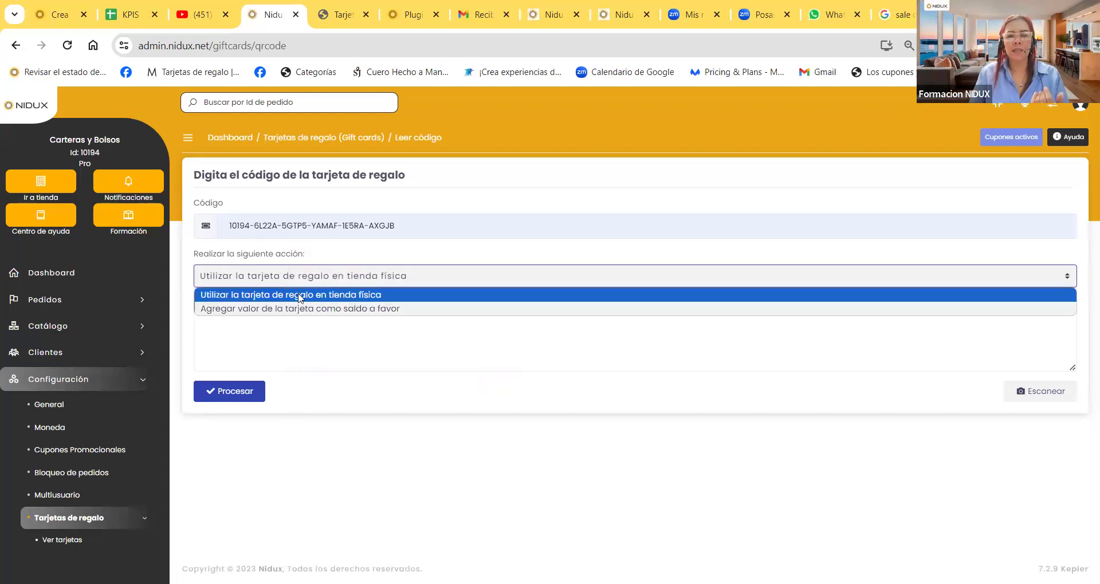
left_click(346, 295)
Type a placeholder log note for the redemption and resize the note box
left_click(232, 322)
type("drfgdfgfgnjdfg")
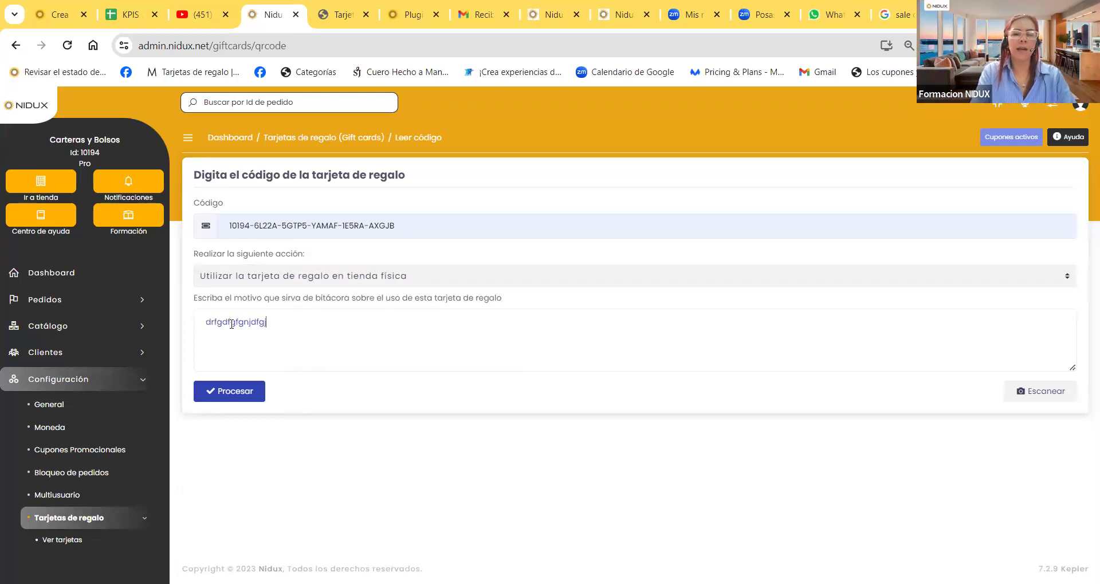
type("jofg dfgkdfg dfgkndfg")
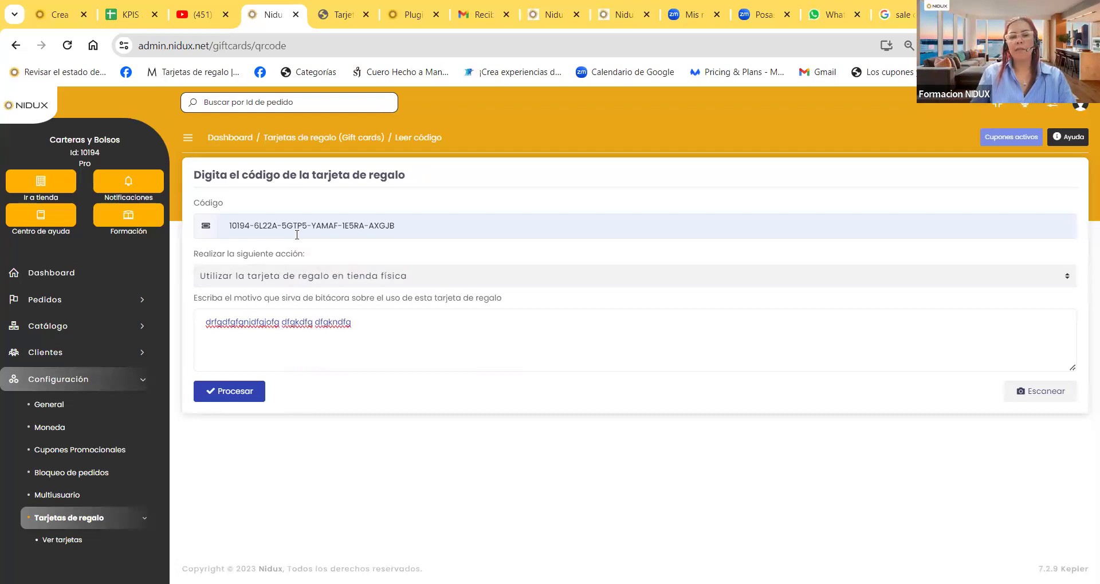
left_click_drag(413, 227, 229, 227)
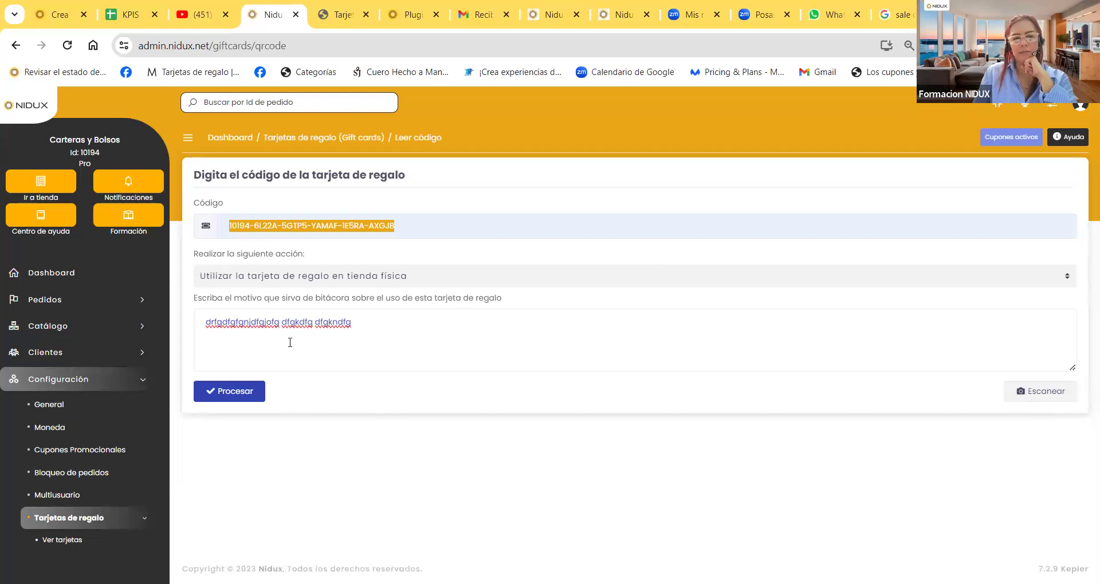
left_click(279, 400)
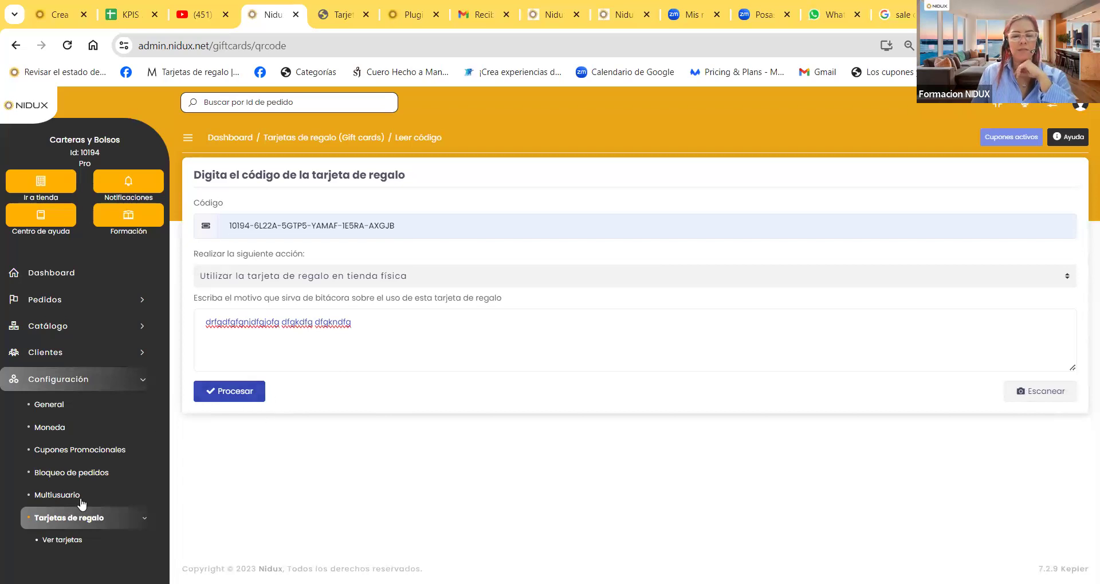
scroll(86, 461, "down", 1)
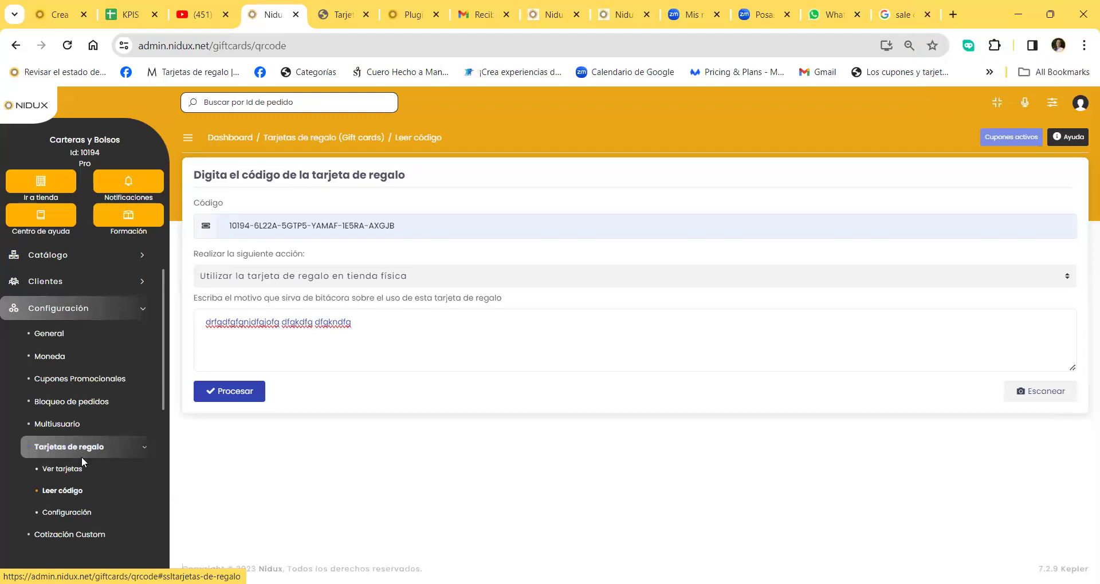
mouse_move(1072, 367)
left_mouse_down()
mouse_move(1063, 461)
mouse_move(1062, 353)
left_mouse_up()
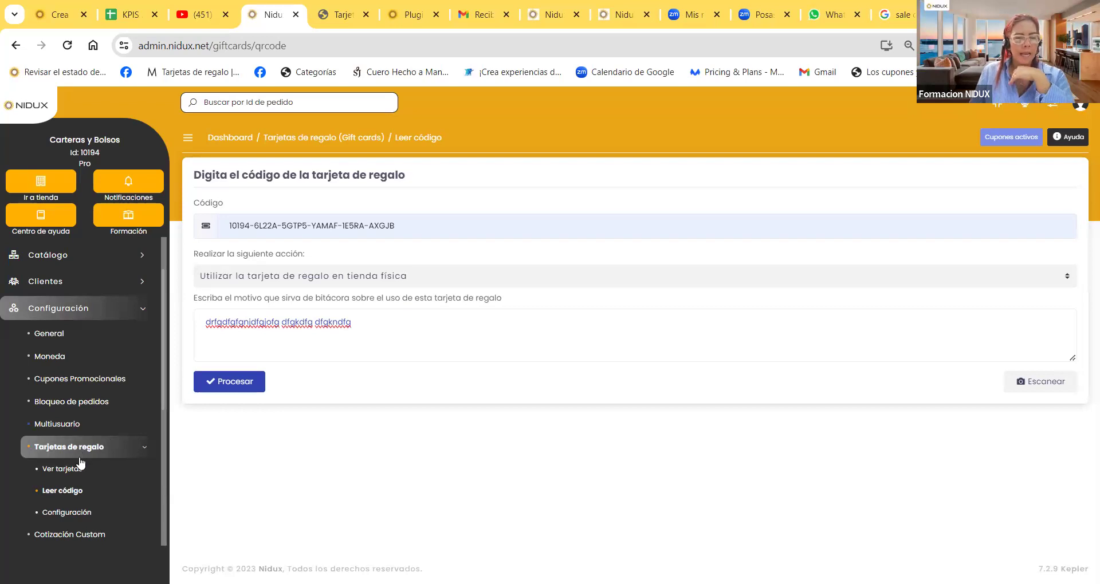
scroll(78, 463, "down", 3)
scroll(79, 463, "down", 2)
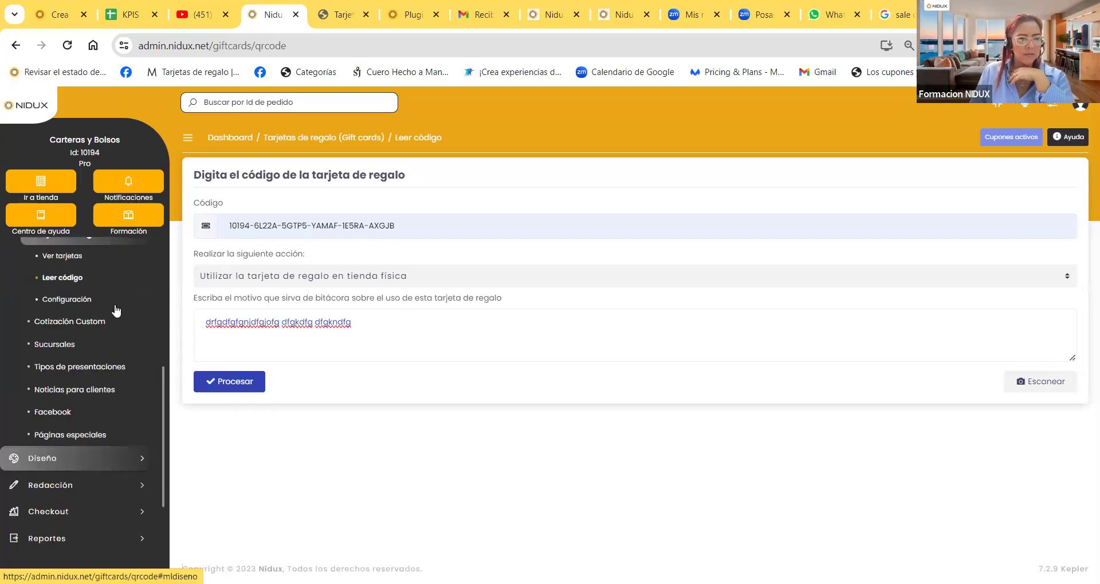
View the gift card usage report with any status, then go to the storefront 'Tarje' tab
left_click(47, 539)
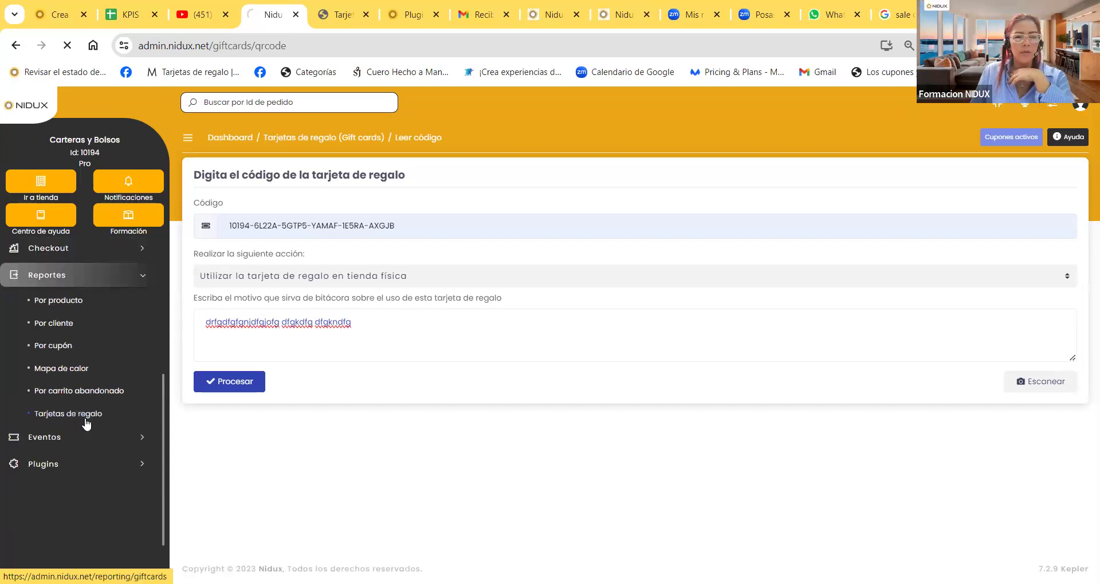
left_click(81, 418)
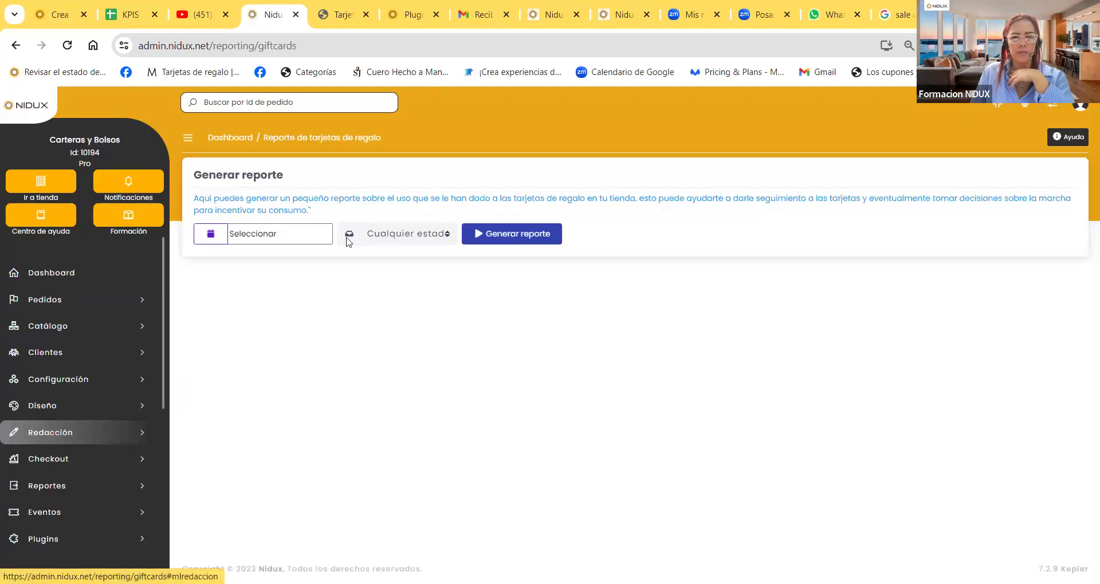
left_click(410, 235)
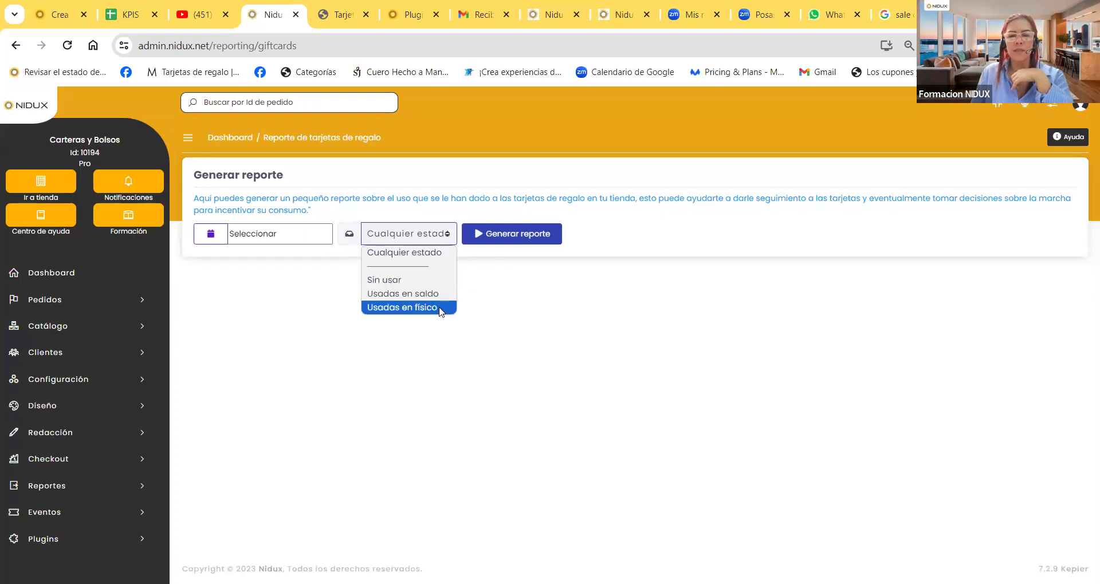
left_click(275, 234)
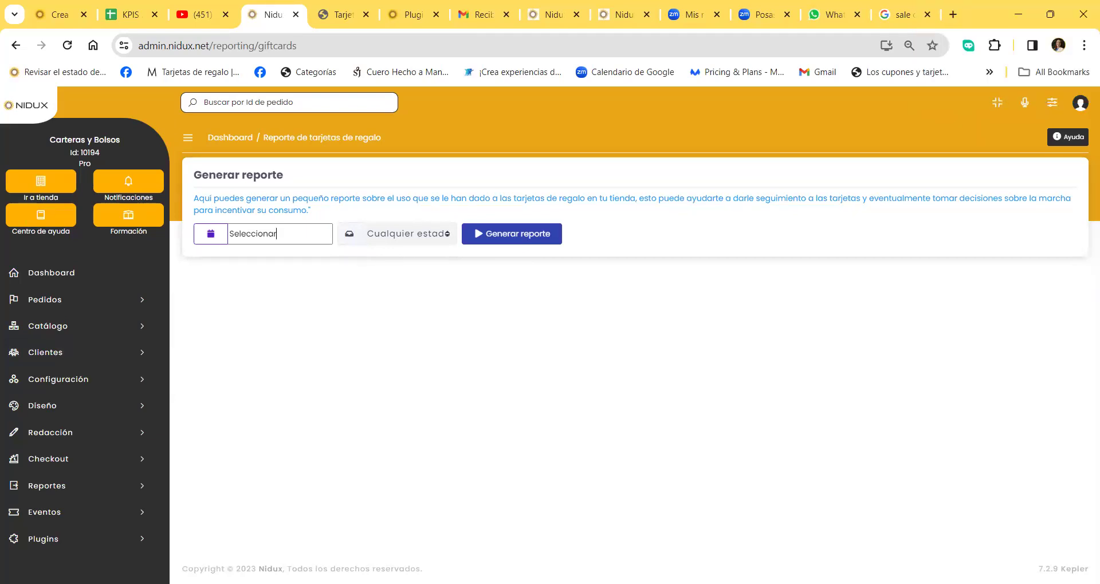
left_click(324, 22)
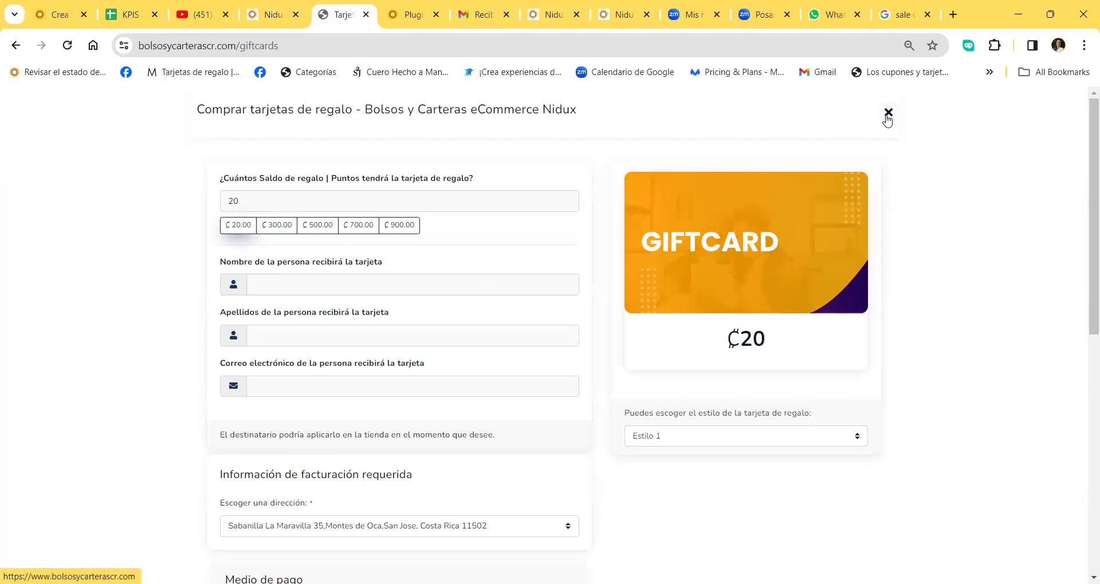
Close the storefront gift card window and return to the admin gift card report
left_click(888, 117)
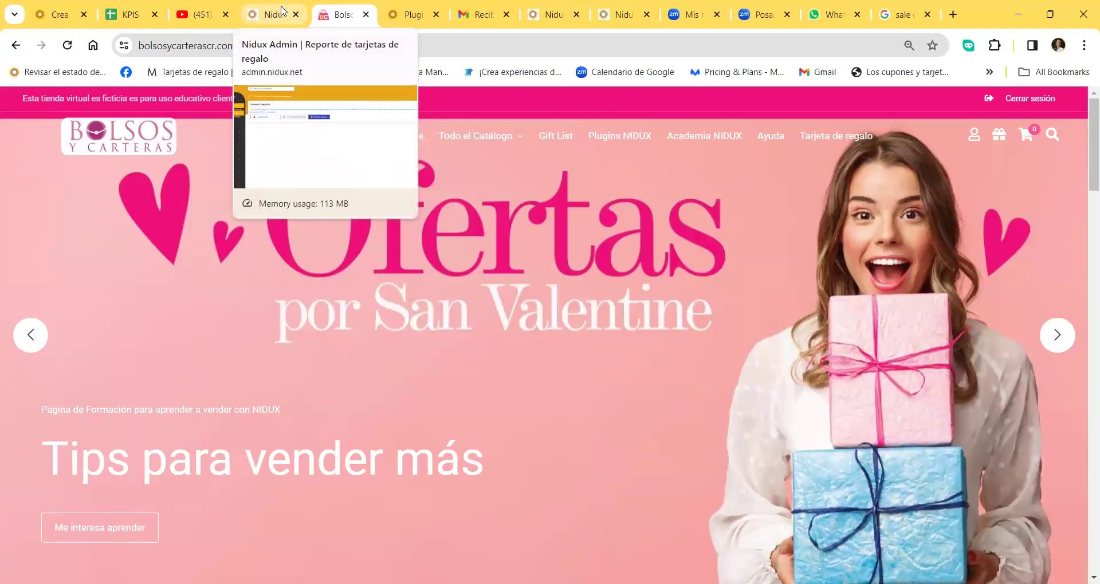
left_click(281, 10)
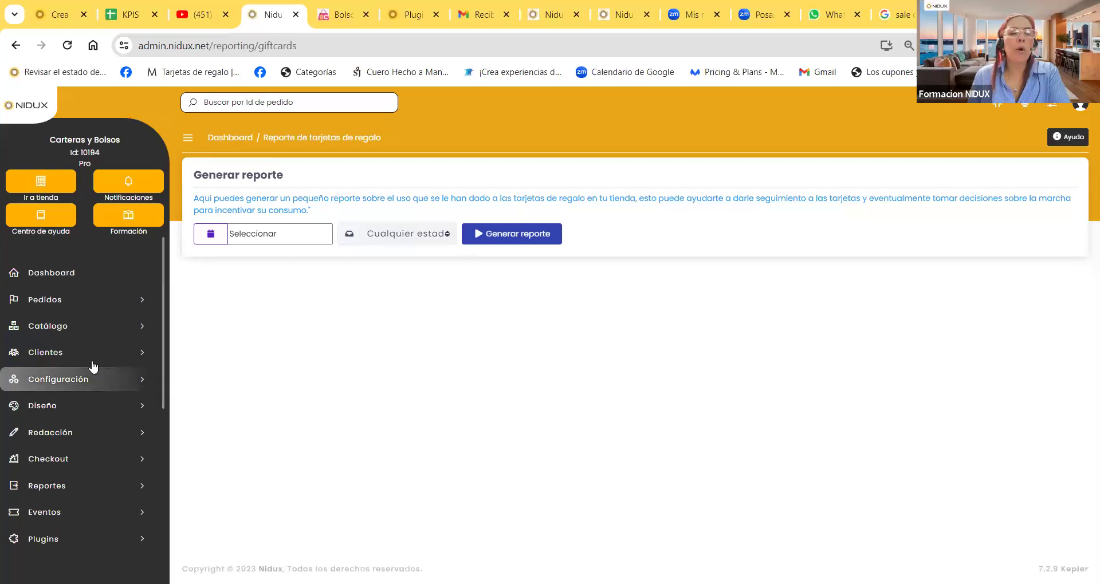
left_click(74, 381)
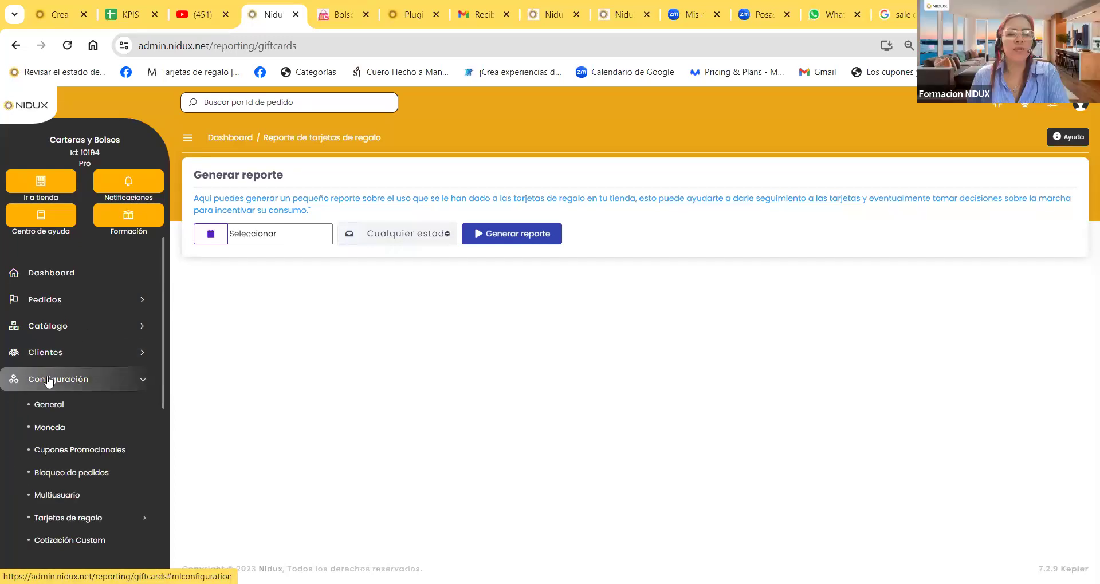
scroll(69, 378, "down", 1)
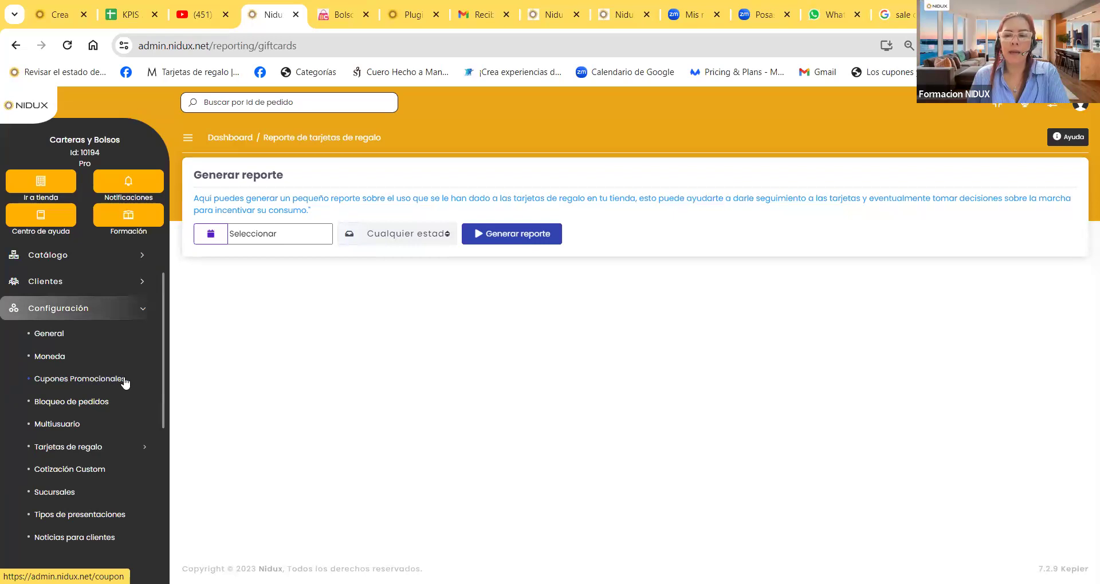
left_click(126, 312)
Expand the Plugins section of the admin sidebar menu
left_click(63, 473)
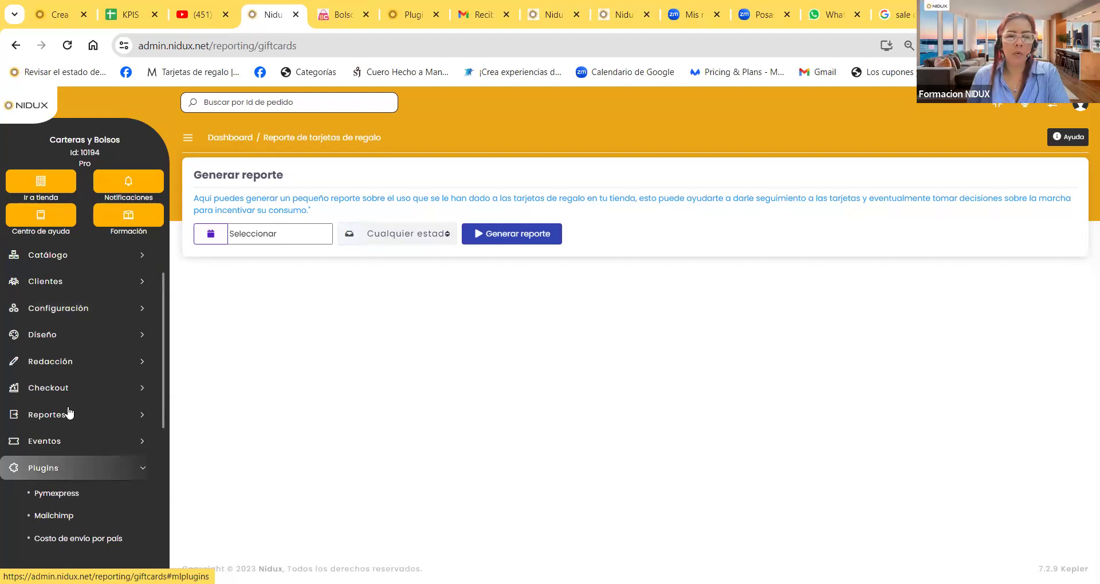
scroll(57, 435, "down", 1)
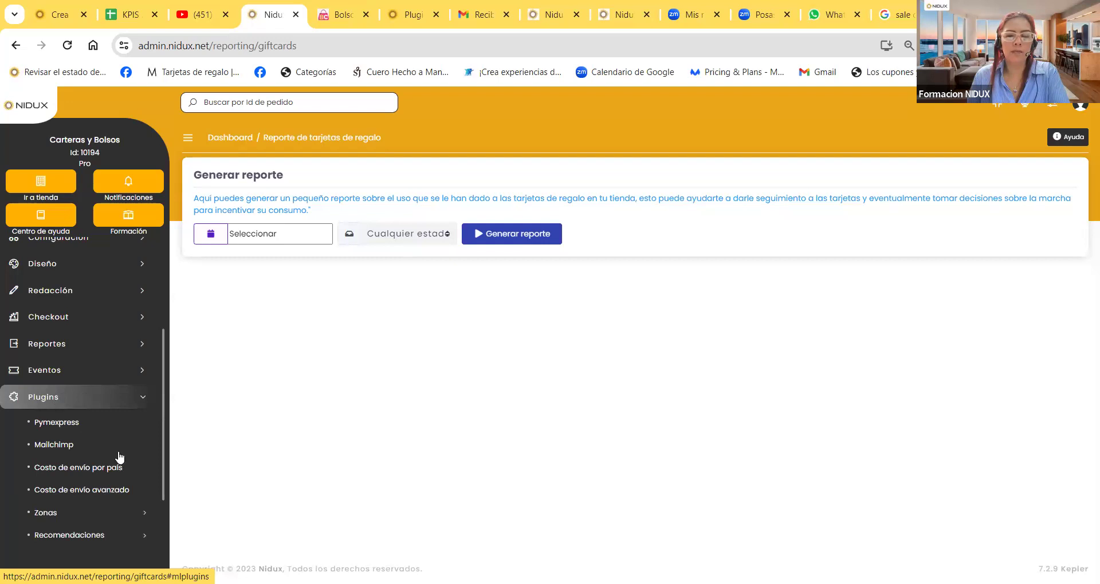
scroll(117, 387, "down", 1)
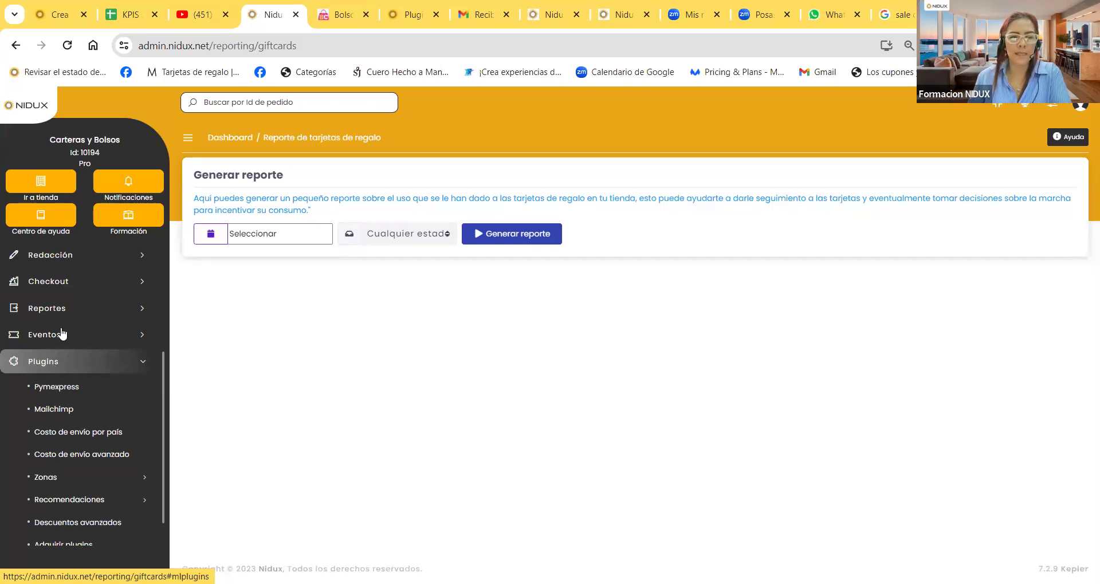
scroll(72, 456, "up", 5)
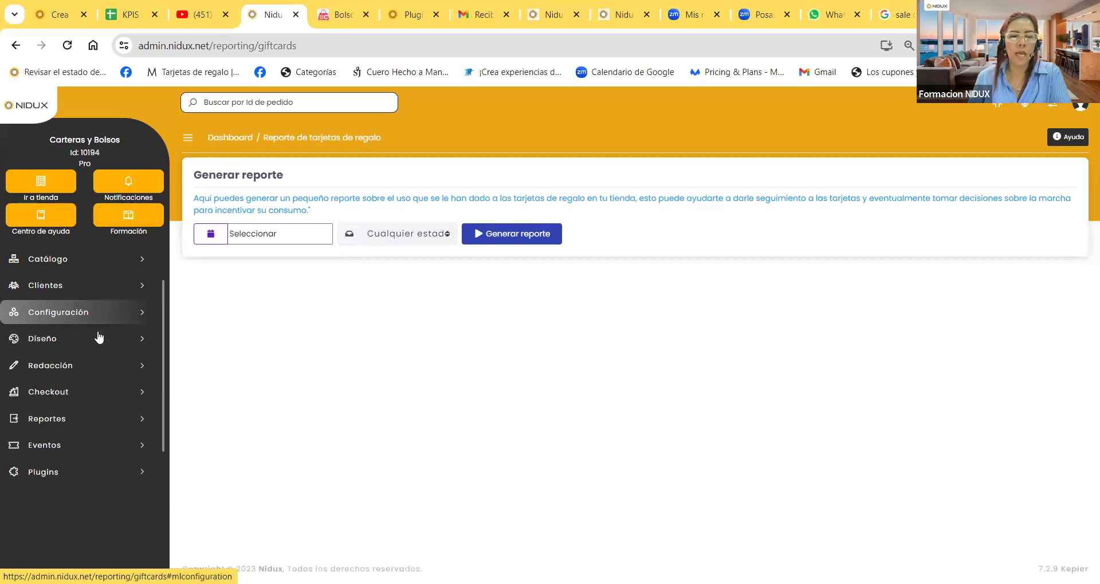
left_click(67, 477)
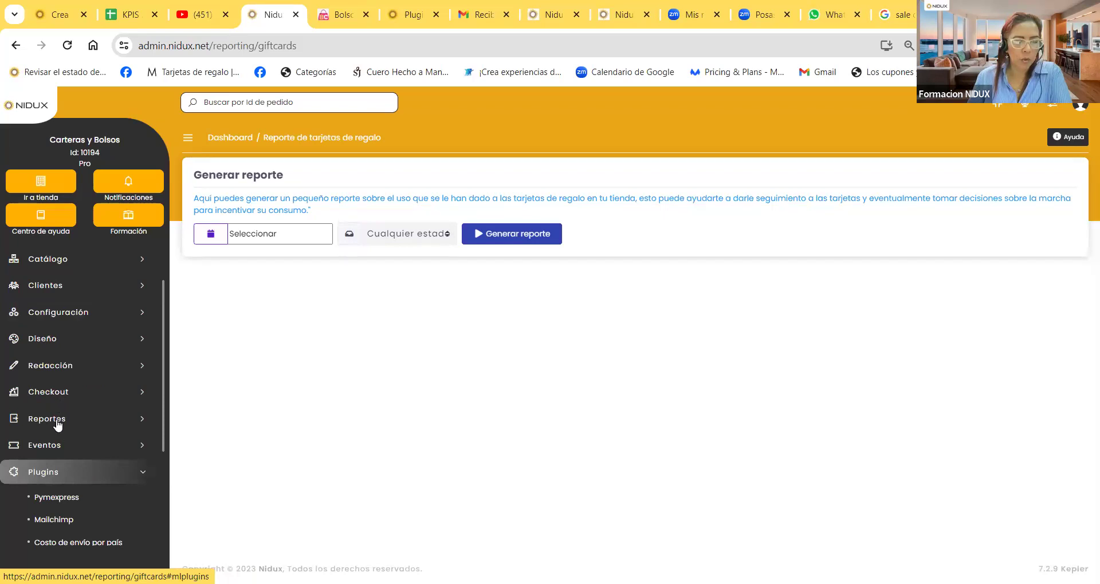
scroll(59, 405, "down", 3)
Browse Plugins > Adquirir plugins, including Tarjetas De Regalo at $9.99 + IVA mensual
left_click(79, 518)
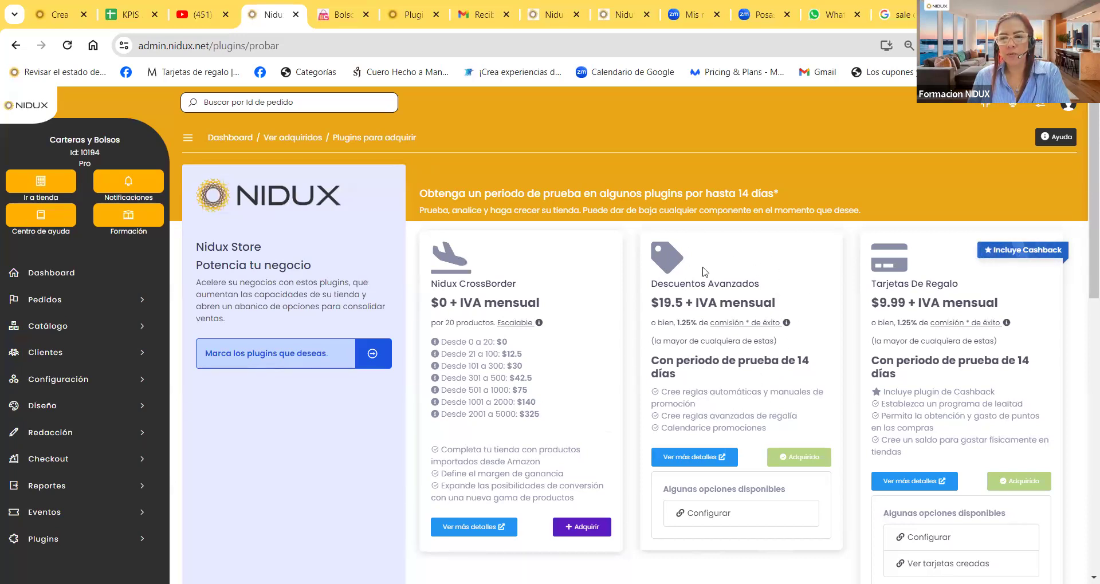
scroll(978, 387, "down", 4)
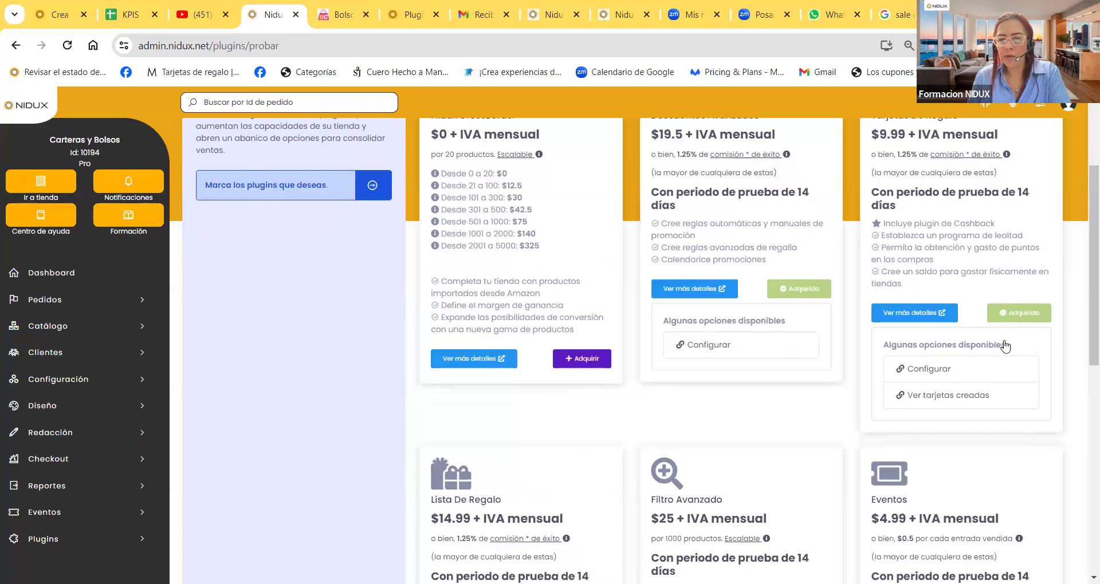
scroll(1006, 347, "down", 1)
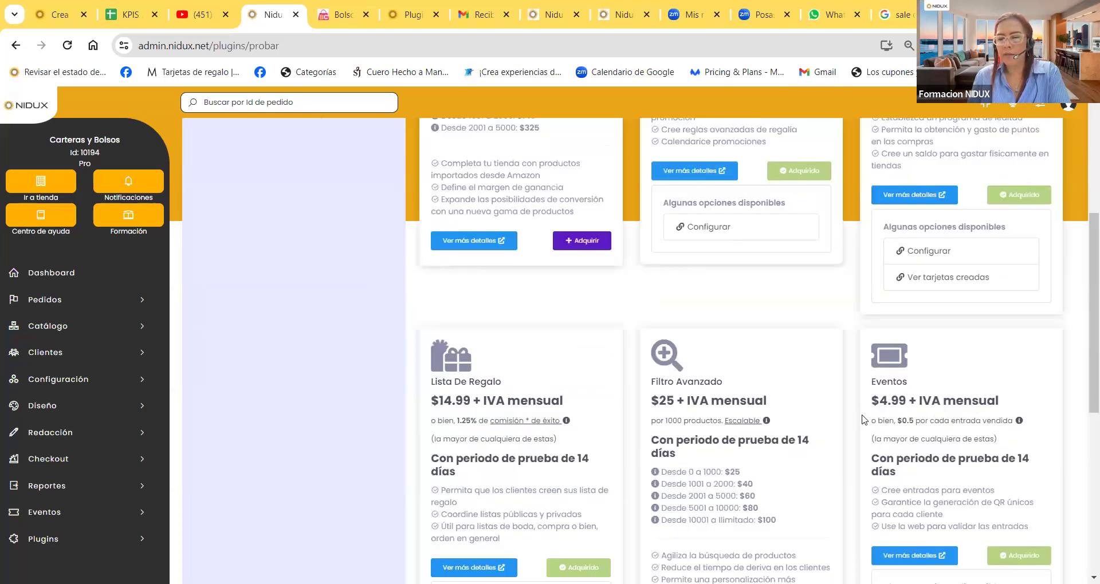
scroll(864, 420, "down", 7)
scroll(854, 425, "up", 12)
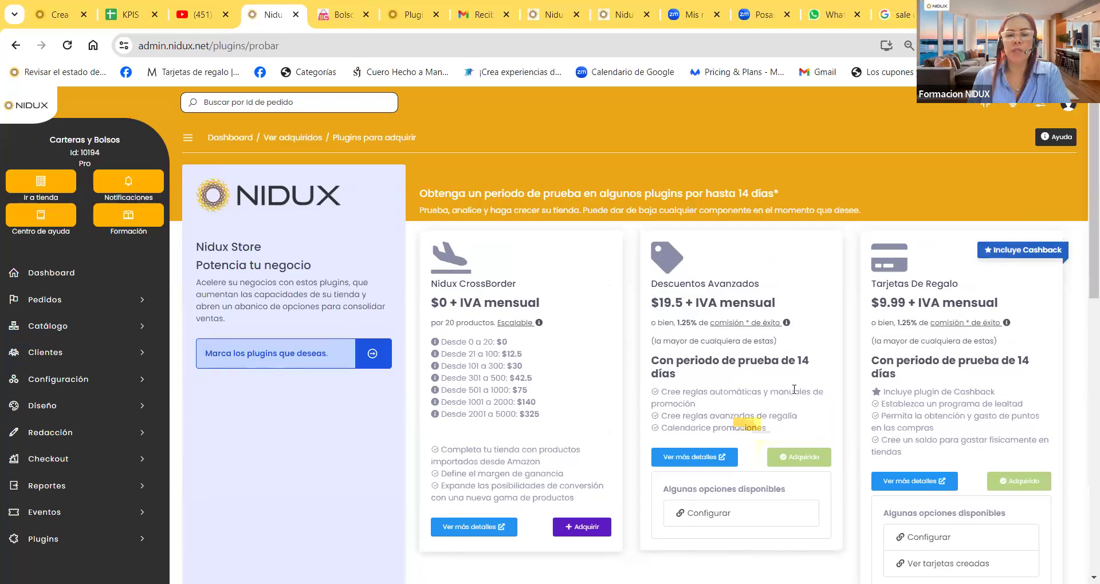
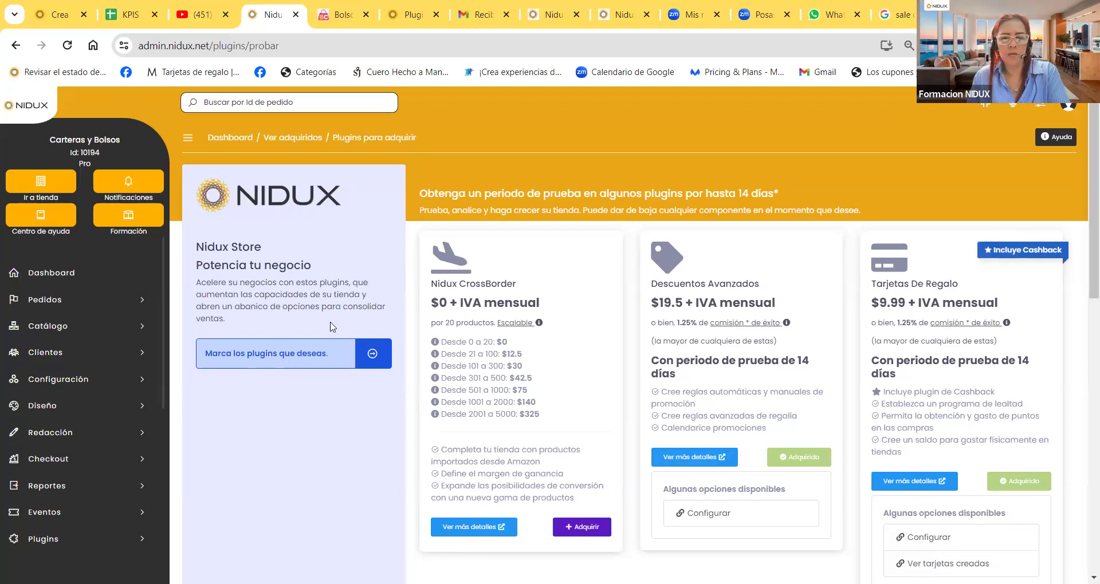
Expand the Plugins menu and browse the purchasable plugins down to the Filtro Avanzado card
scroll(330, 326, "down", 1)
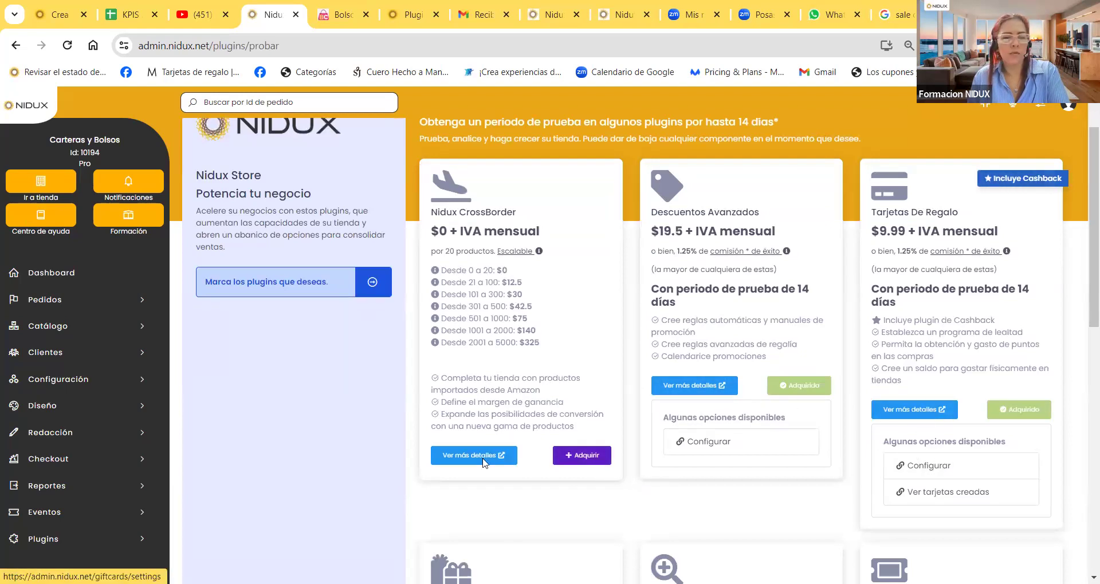
scroll(483, 463, "down", 4)
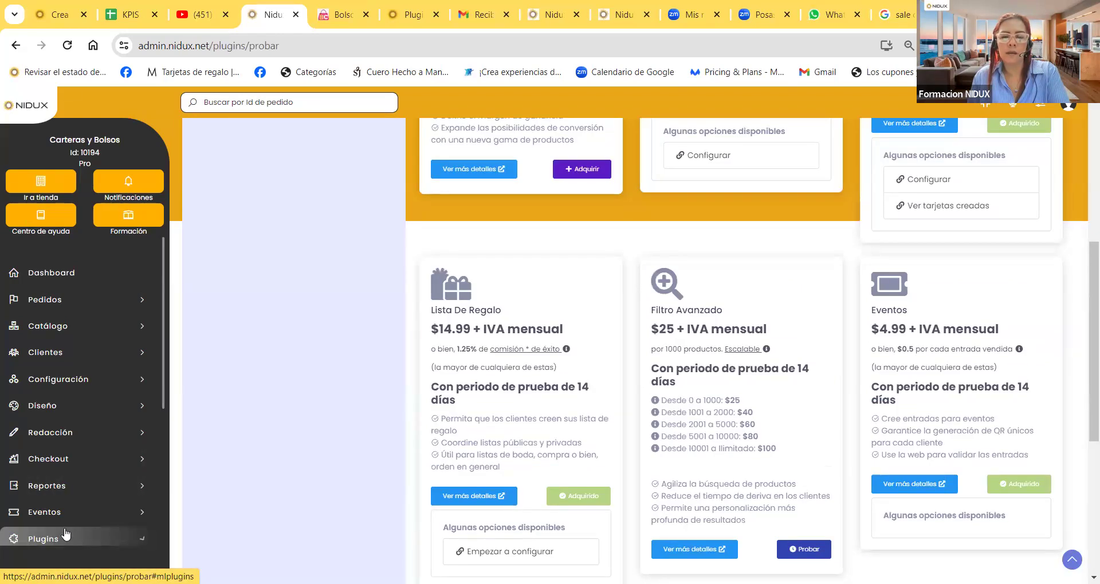
left_click(105, 529)
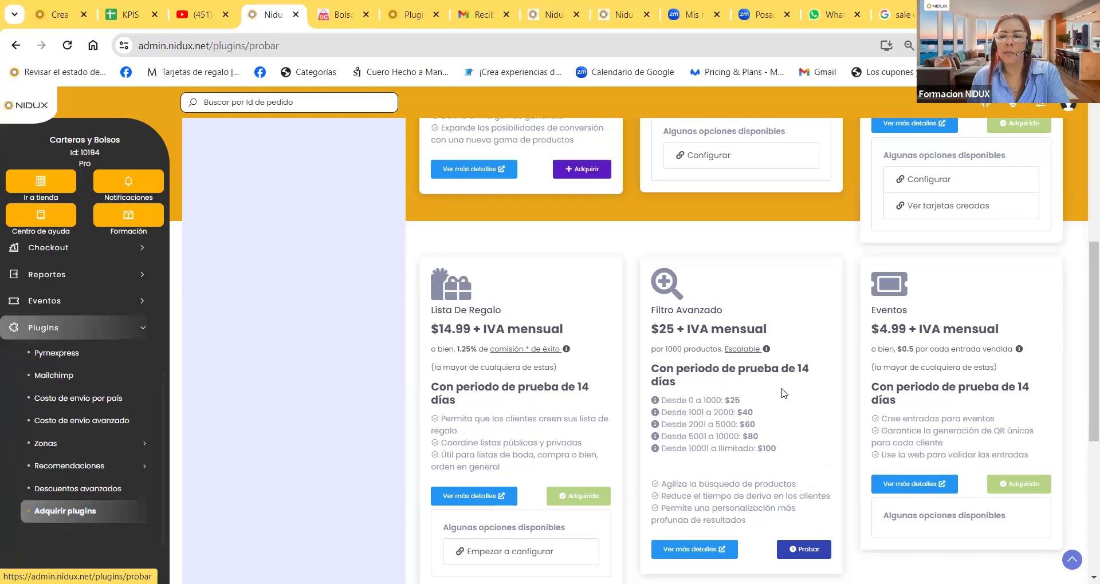
scroll(911, 408, "up", 6)
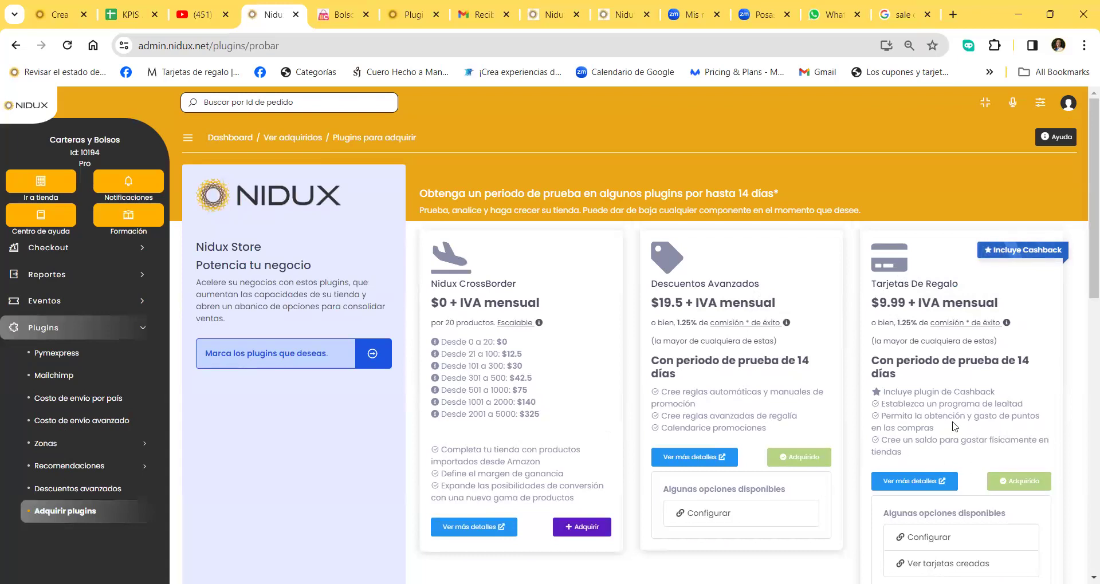
scroll(929, 461, "down", 3)
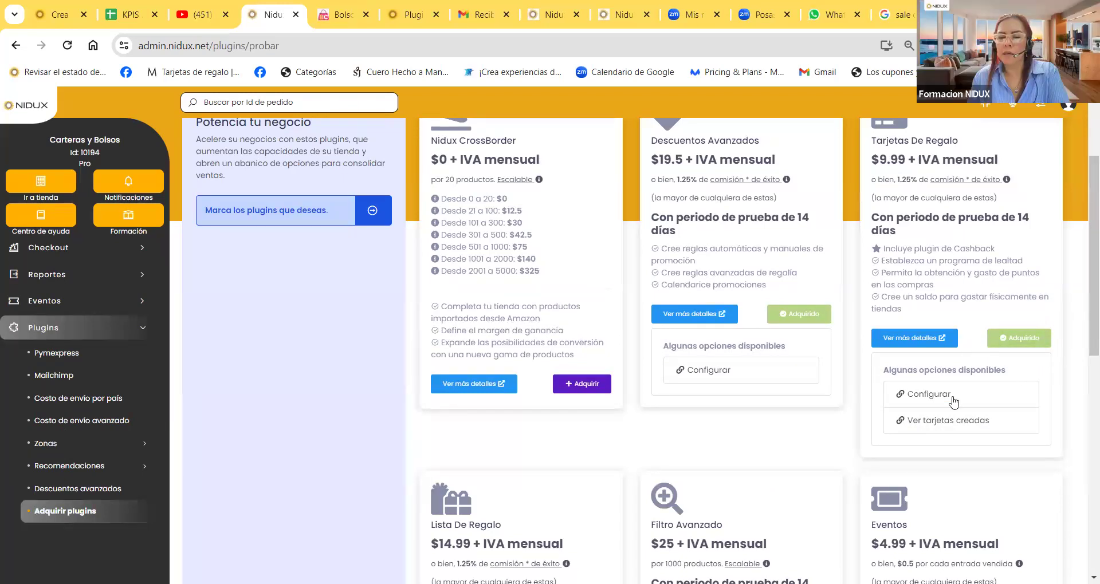
scroll(951, 401, "down", 10)
scroll(823, 288, "up", 4)
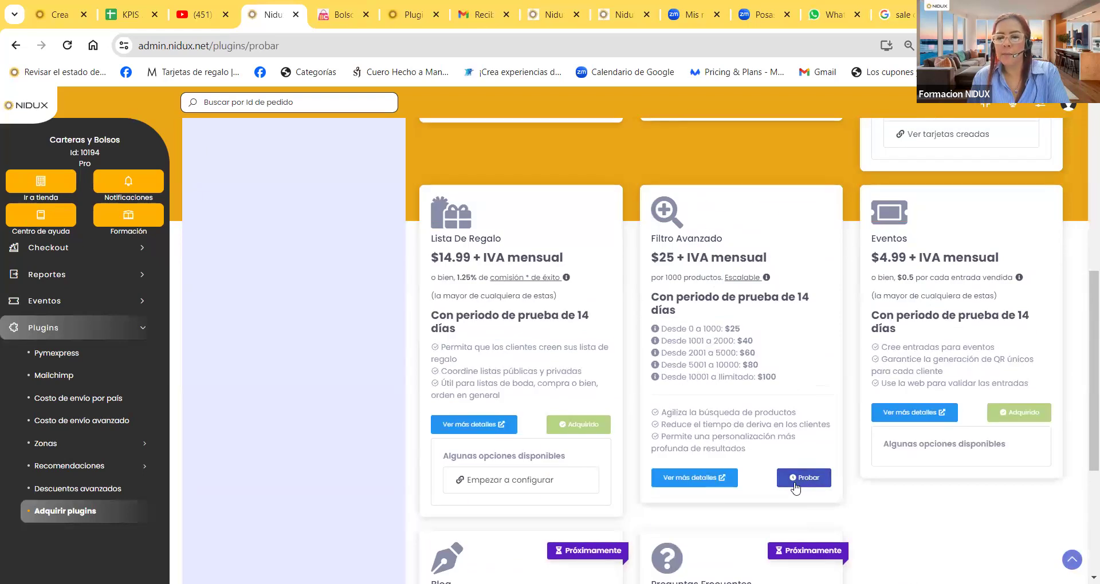
Mark Filtro Avanzado for a 14-day trial and review its listed benefits
left_click(799, 481)
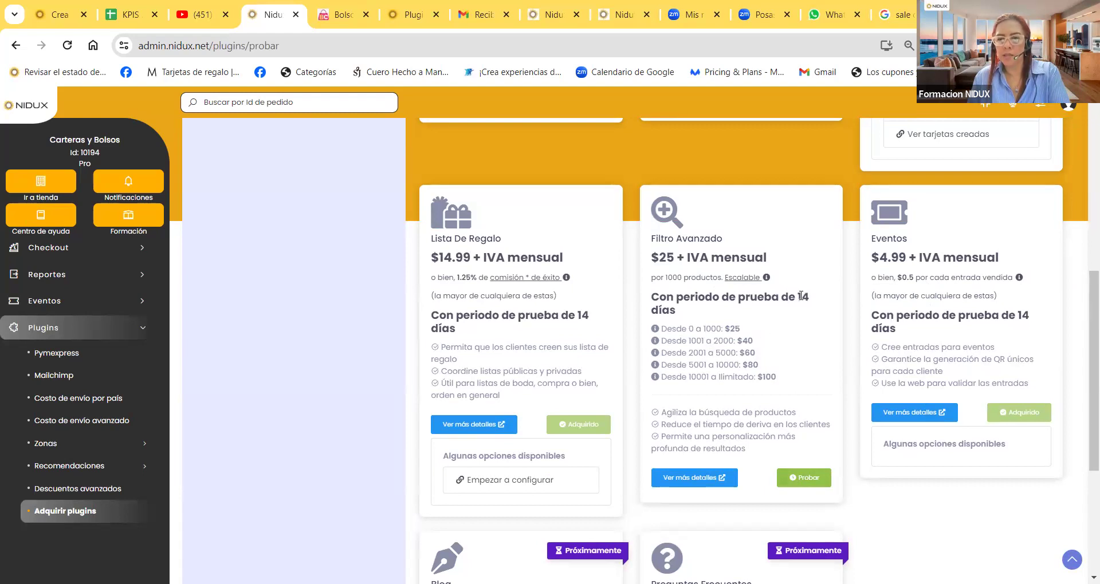
left_click_drag(804, 297, 811, 304)
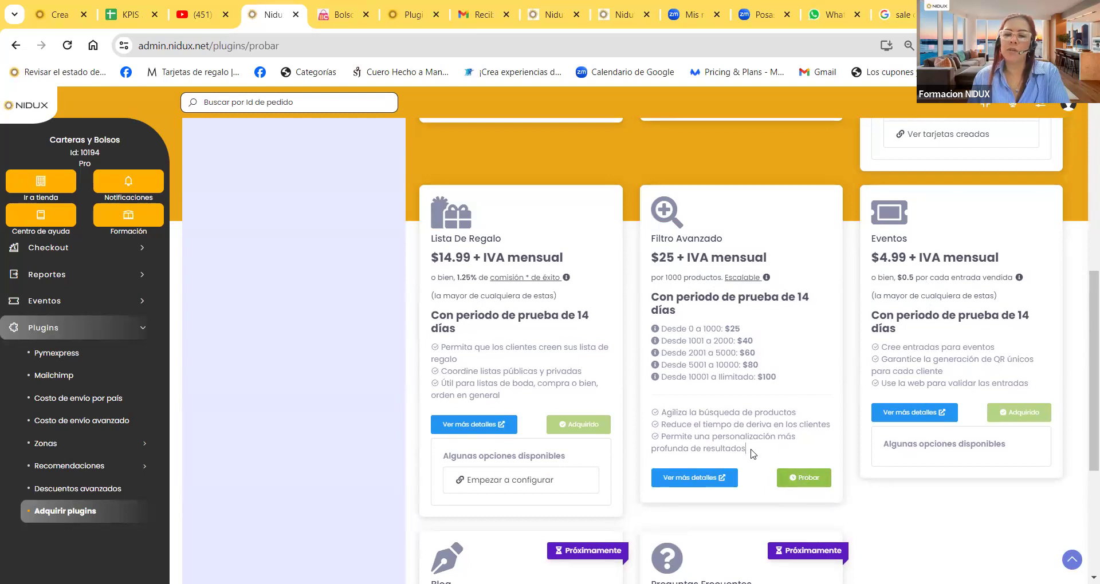
left_click_drag(746, 451, 646, 414)
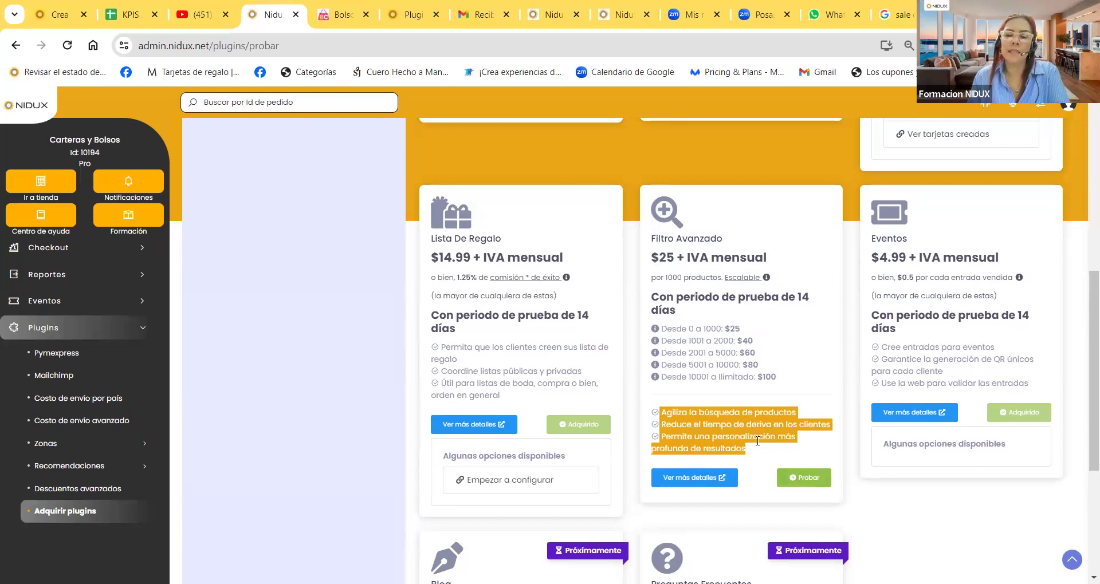
scroll(724, 434, "down", 5)
scroll(591, 222, "up", 6)
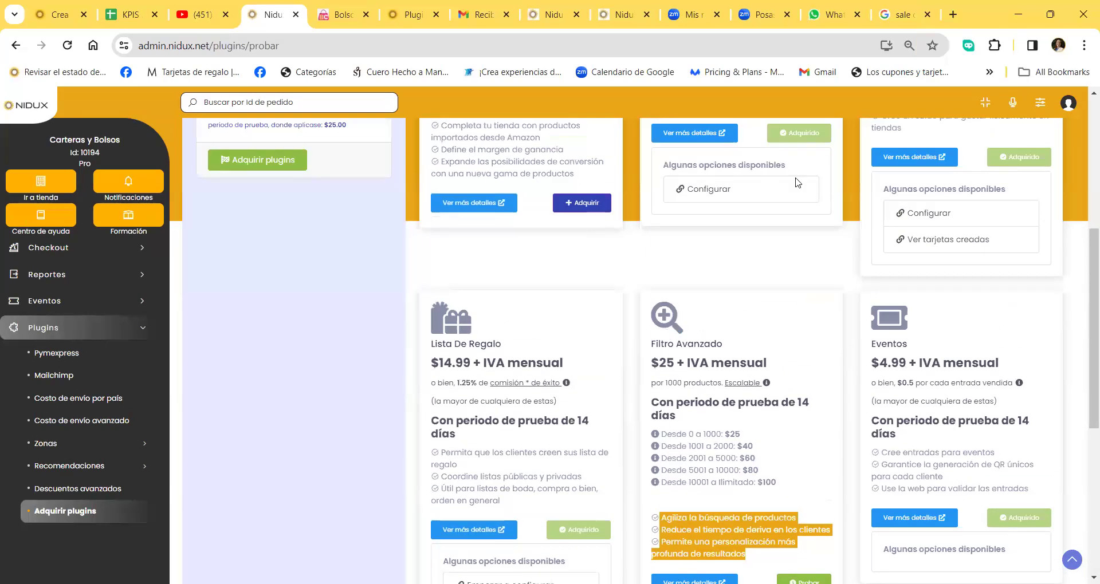
scroll(648, 298, "up", 5)
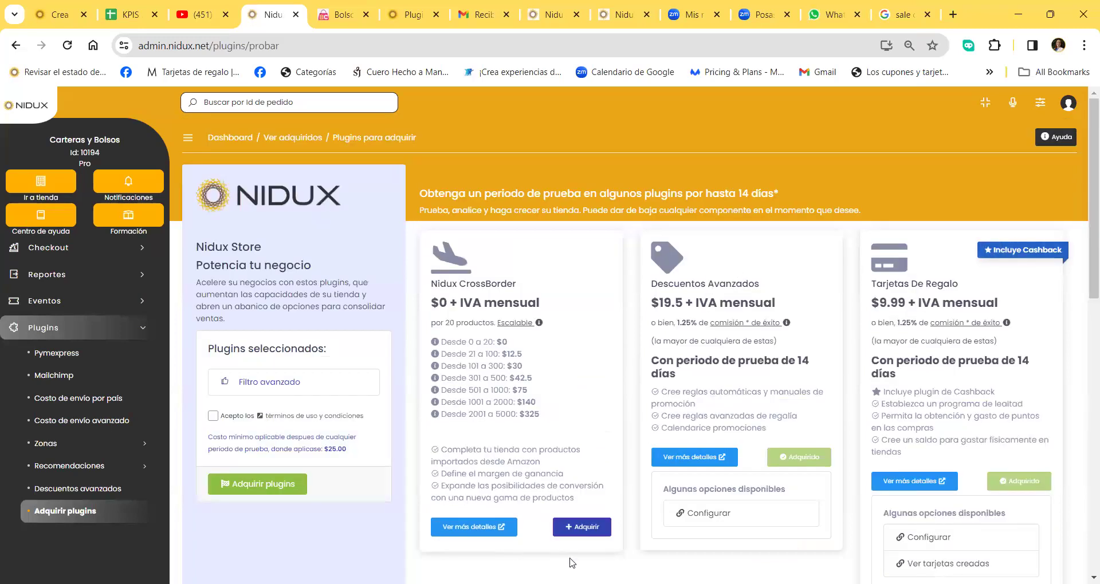
Collapse the Plugins menu and switch to the Bolsos y Carteras store tab
left_click(51, 336)
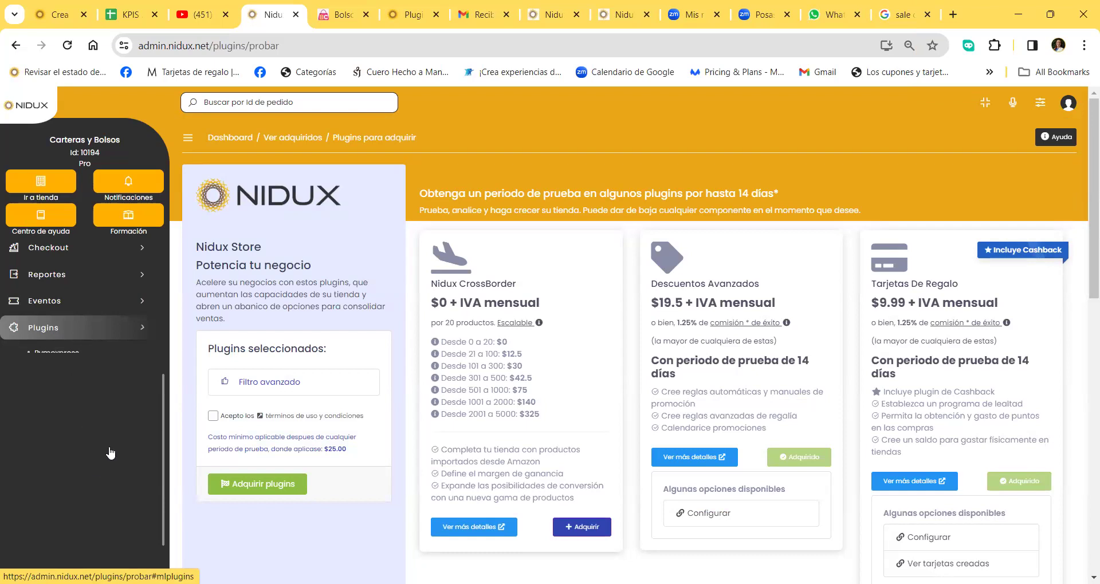
scroll(110, 453, "up", 5)
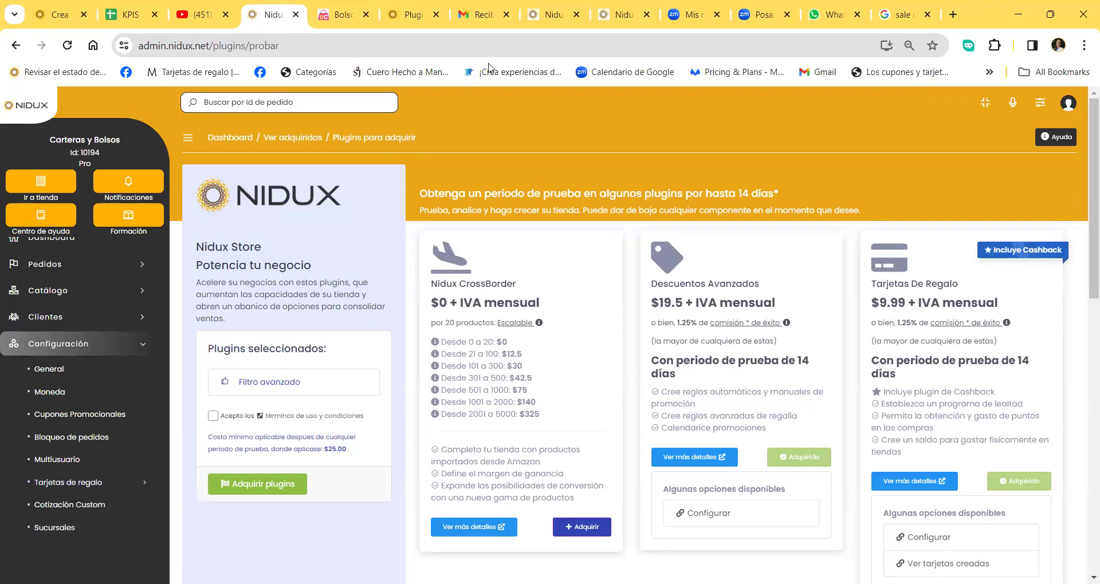
left_click(356, 7)
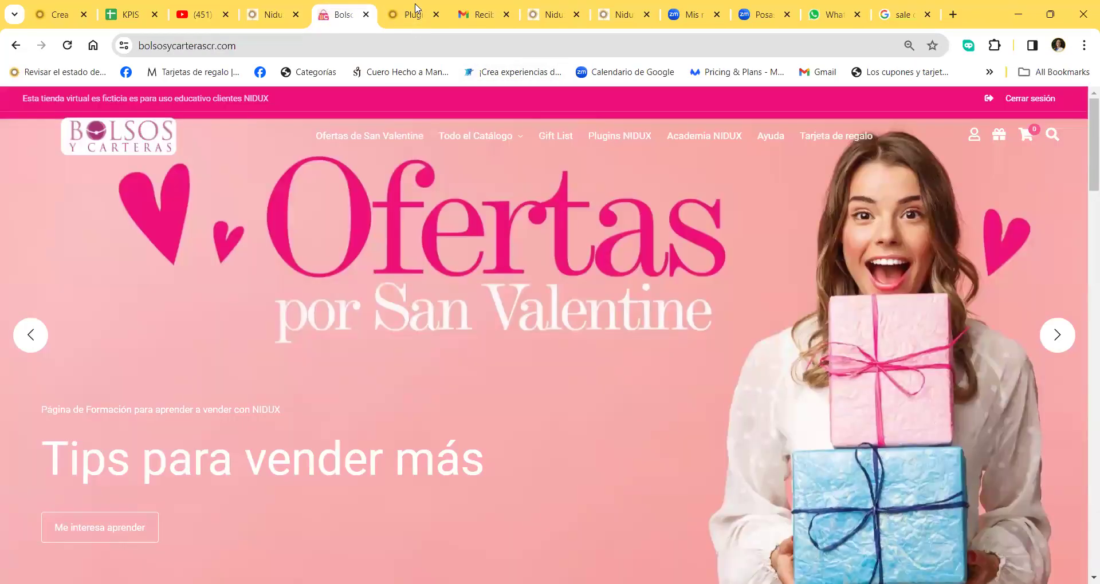
Open the account's Saldo de regalo page and point out the 35,000.00 points balance
left_click(409, 15)
left_click(344, 11)
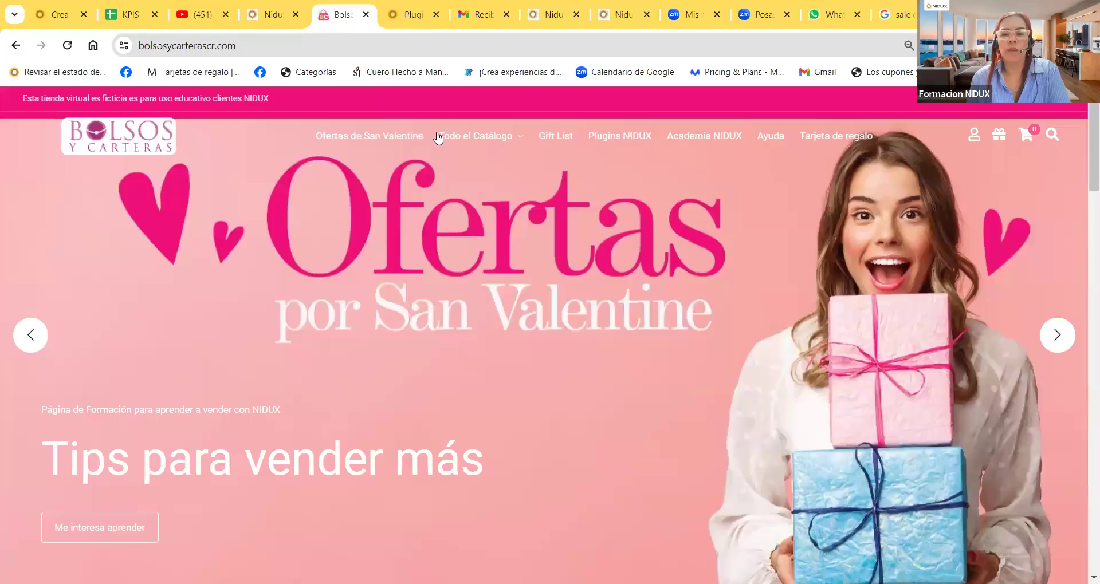
left_click(408, 12)
left_click(337, 11)
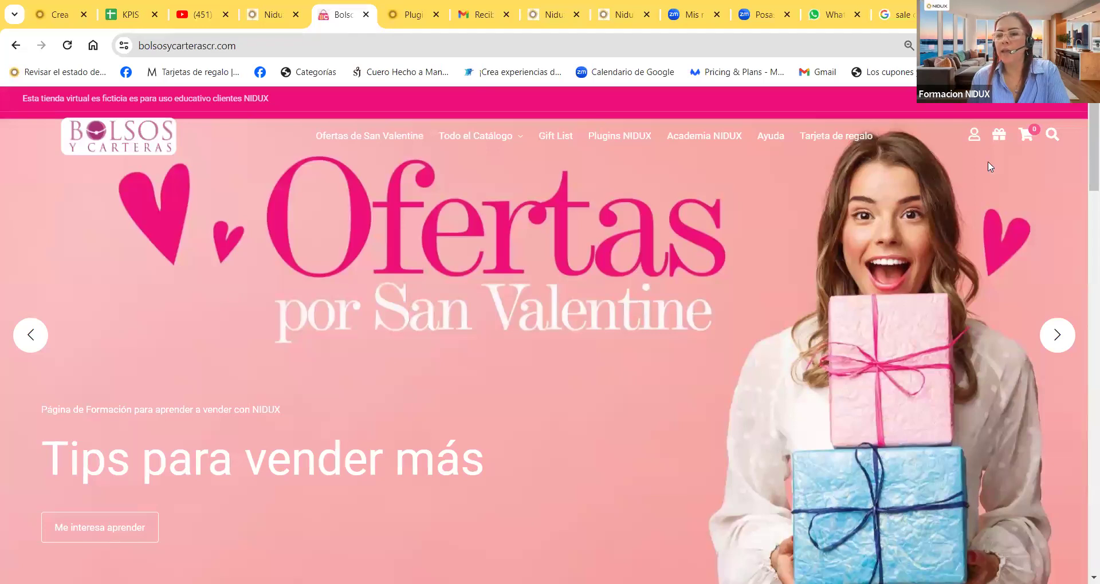
left_click(1003, 323)
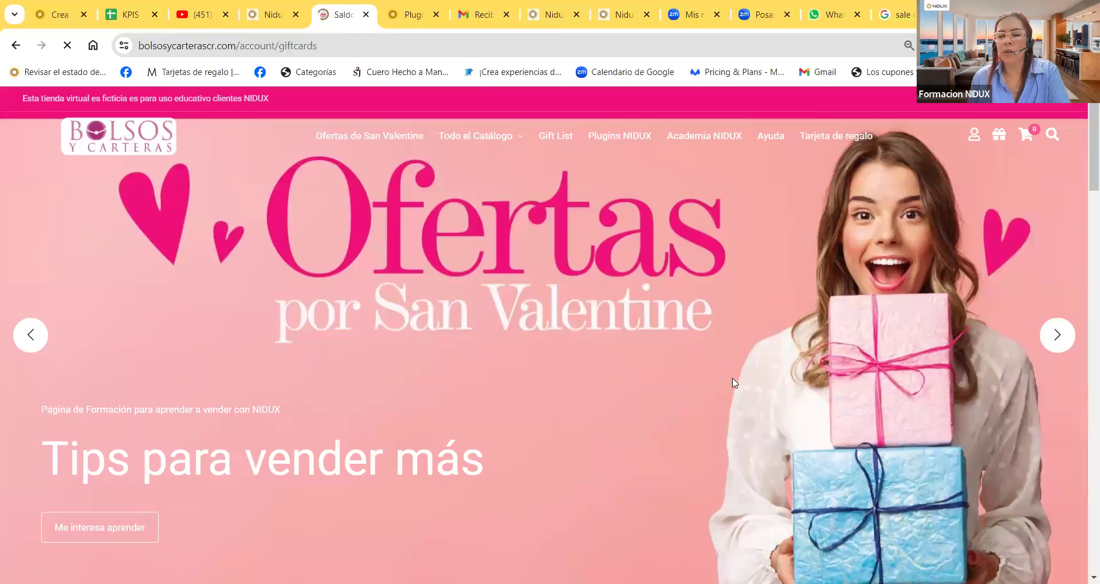
left_click_drag(425, 304, 753, 311)
left_click(760, 308)
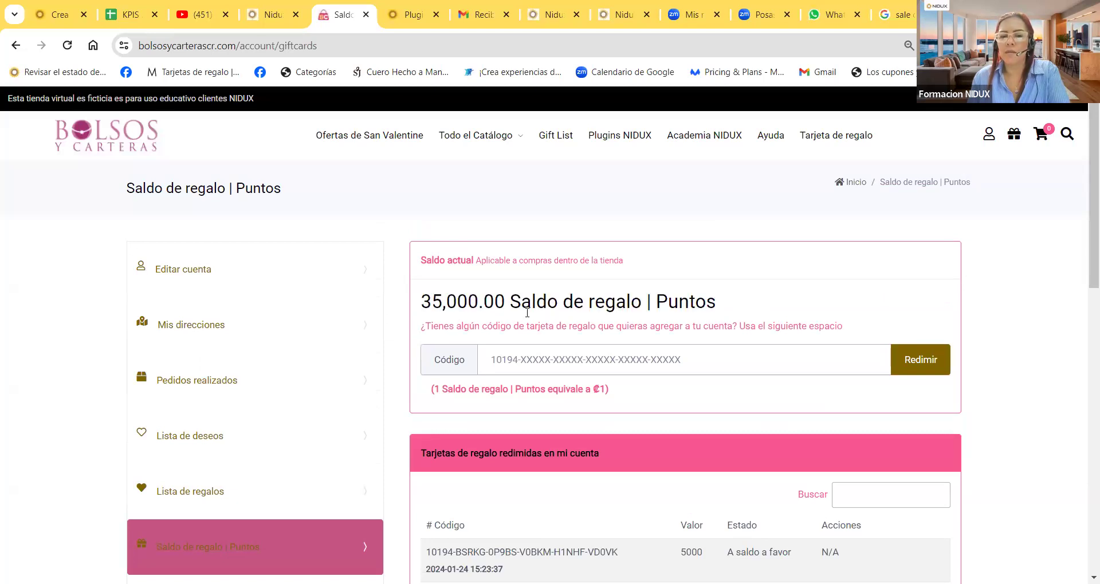
scroll(598, 362, "down", 1)
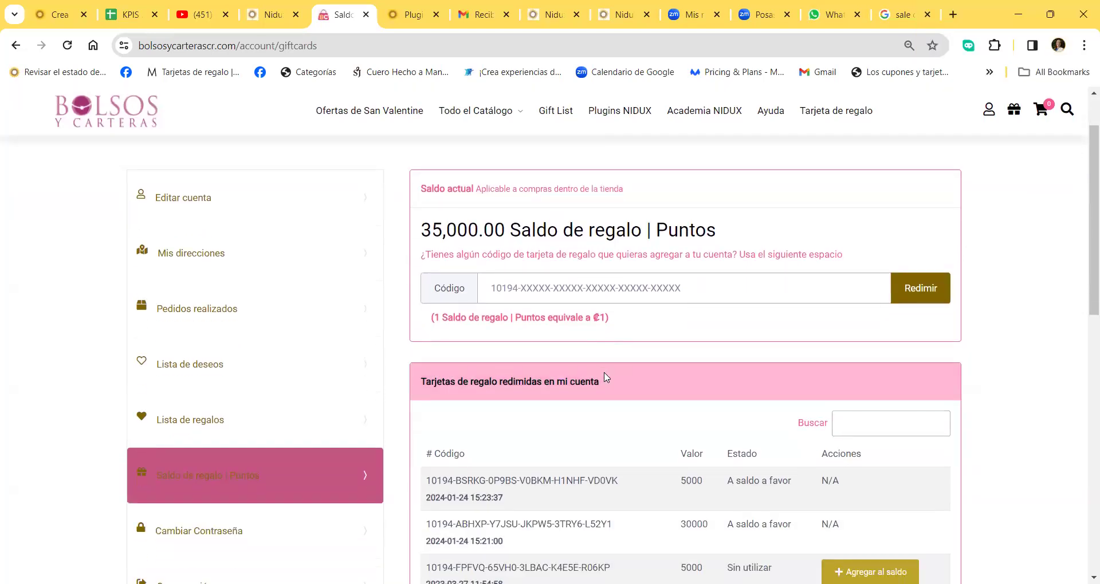
scroll(673, 331, "up", 1)
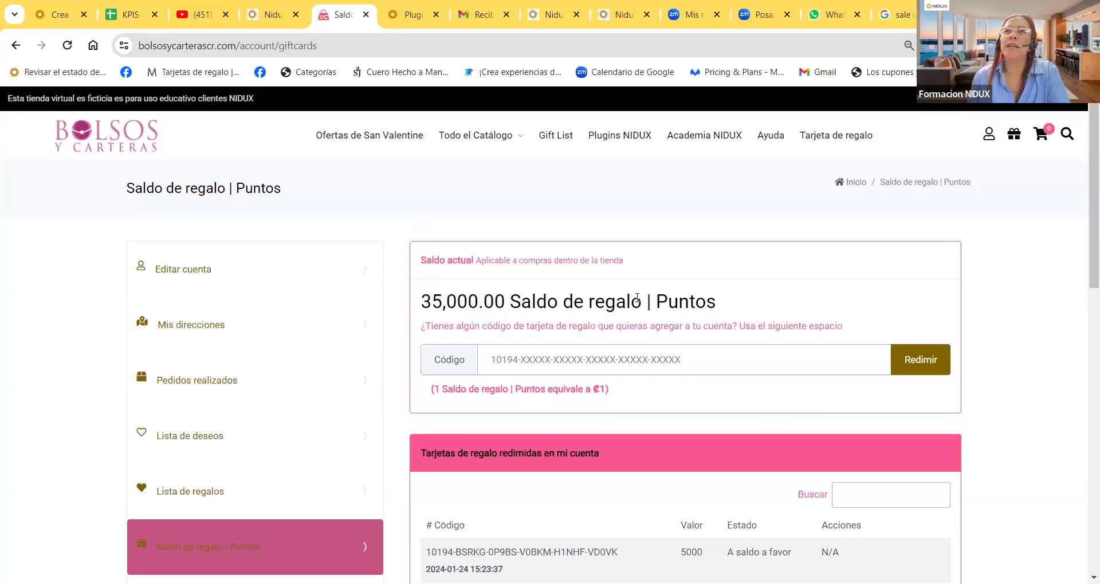
left_click_drag(660, 305, 421, 301)
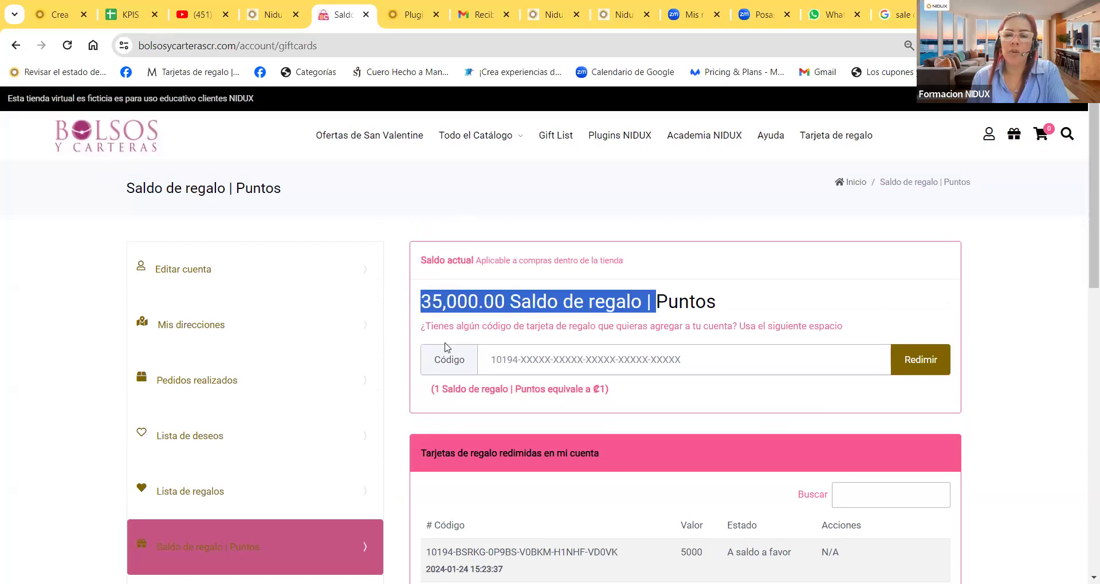
scroll(447, 348, "down", 3)
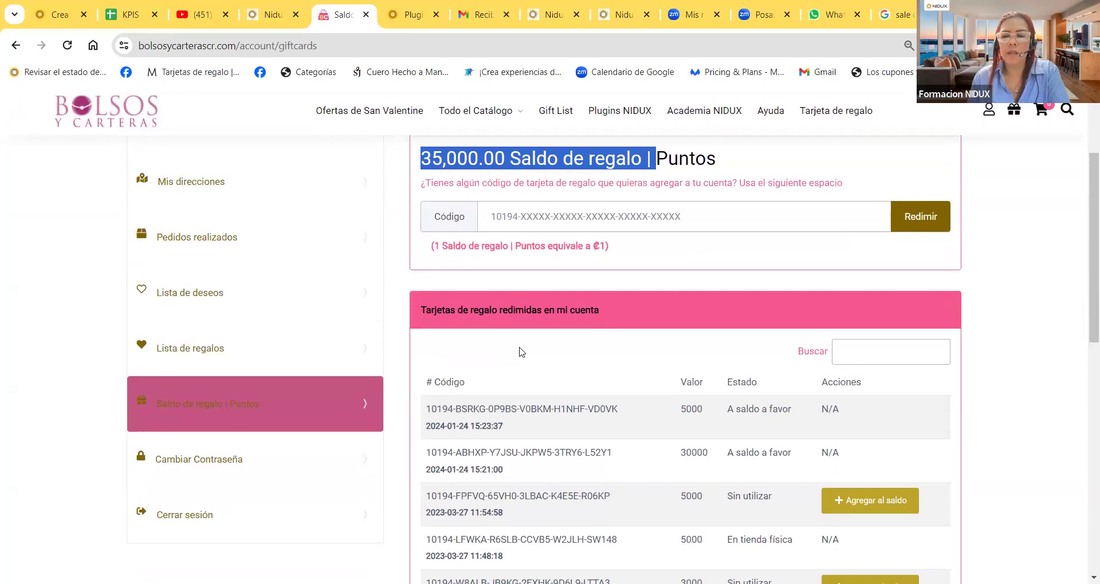
scroll(553, 346, "up", 3)
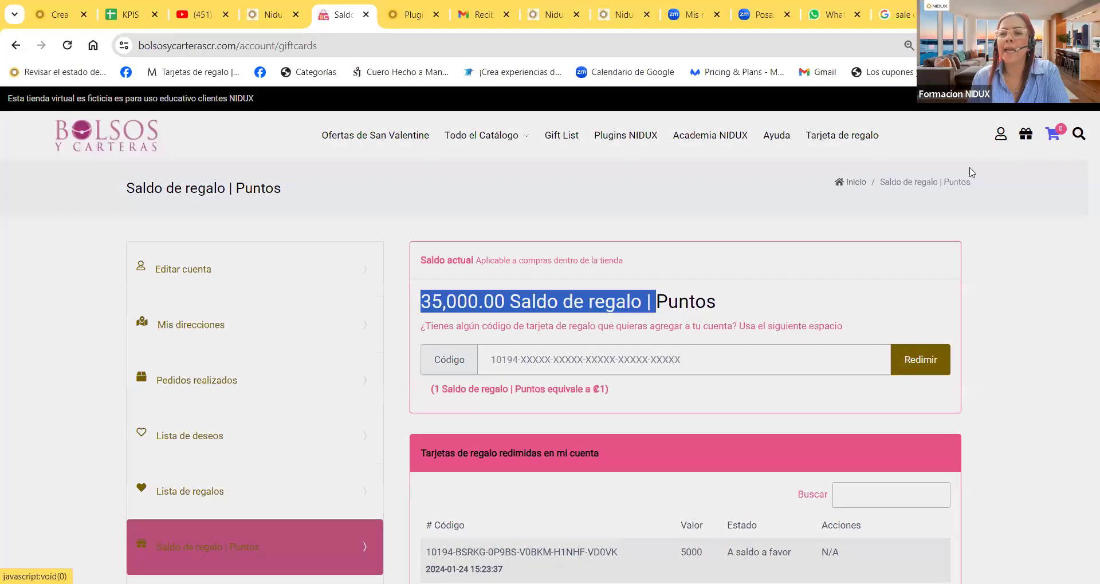
Check that the shopping cart is empty, then return to the store homepage
left_click(1040, 134)
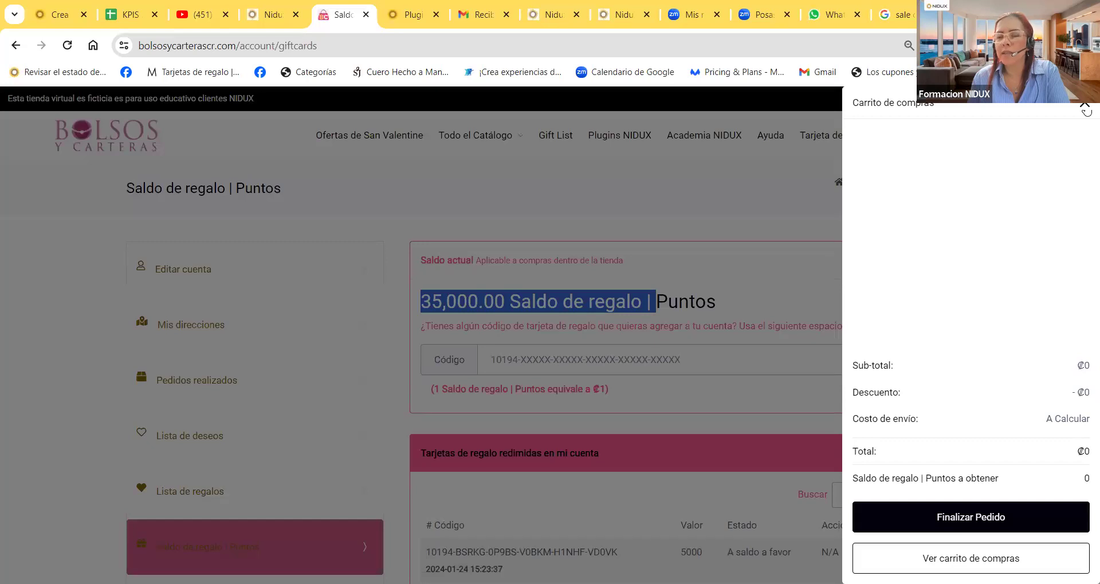
left_click(1084, 109)
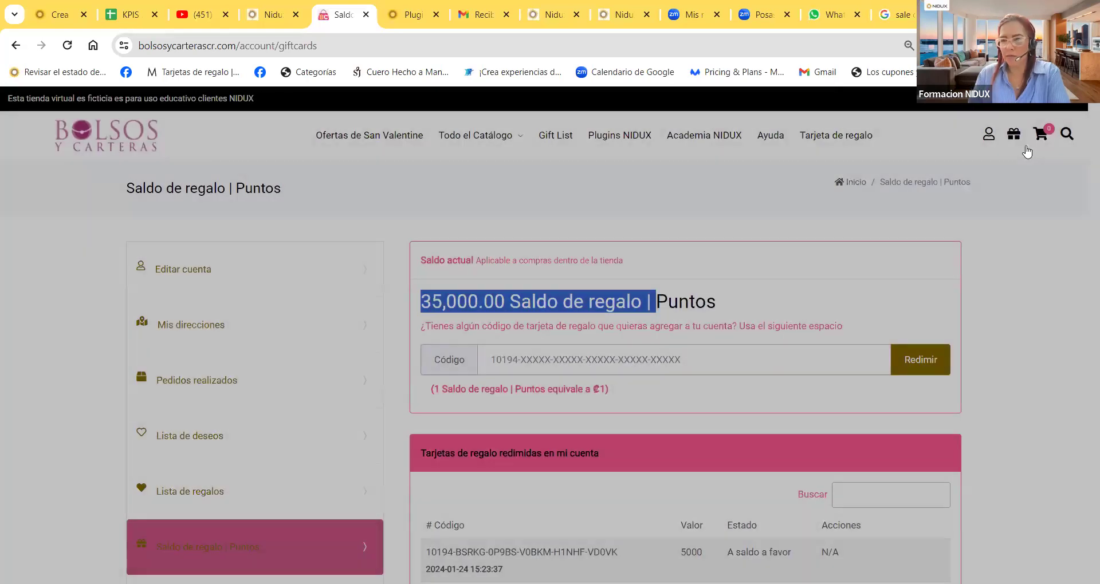
left_click(125, 132)
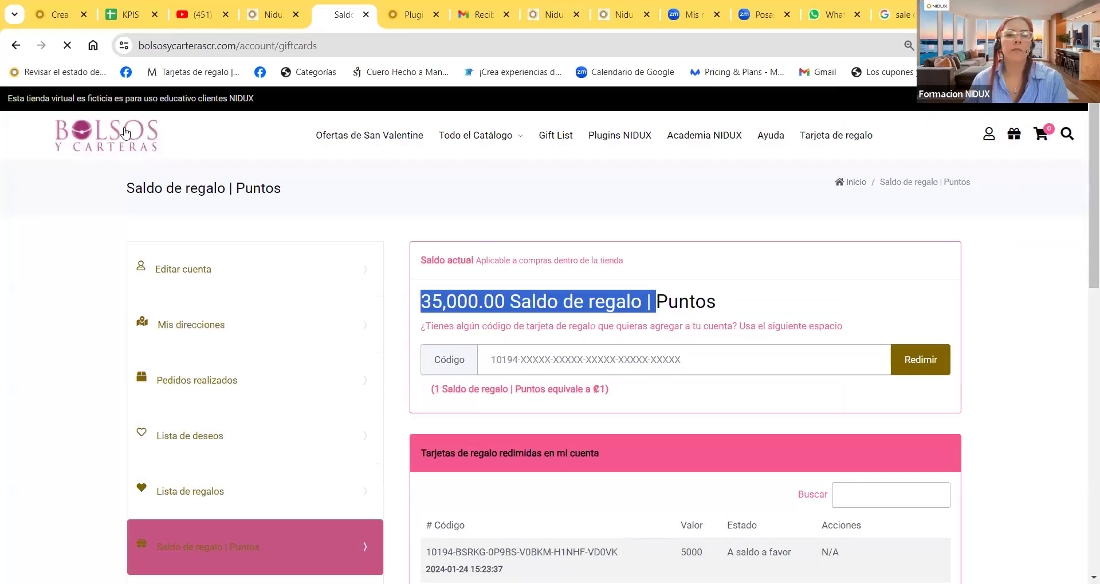
Add the ₡20,000 Bolso de Verano 2020 to the cart and point out the 200 gift points earned
scroll(683, 329, "down", 10)
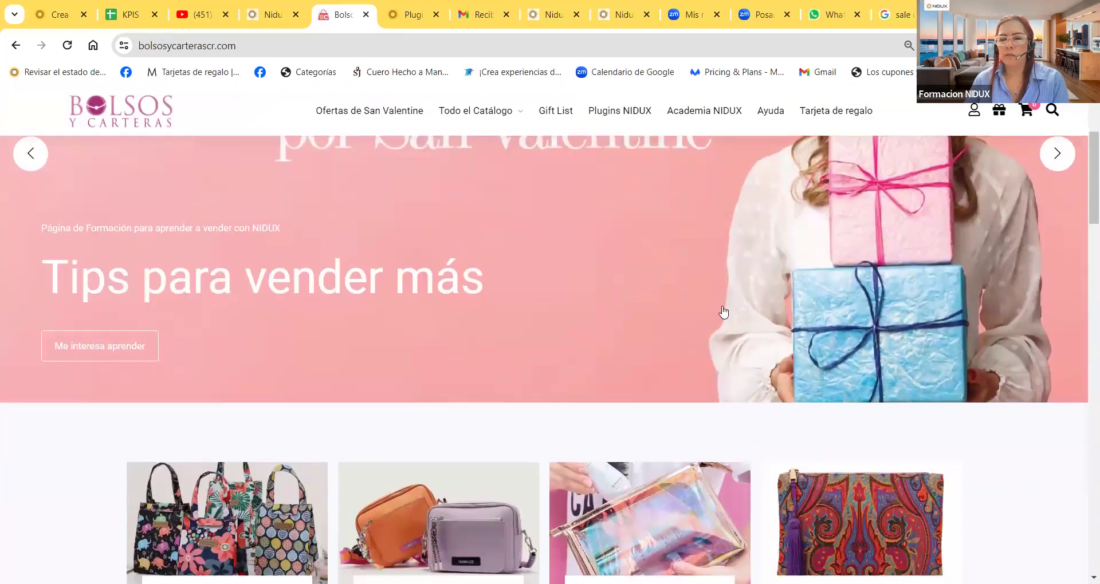
left_click(922, 421)
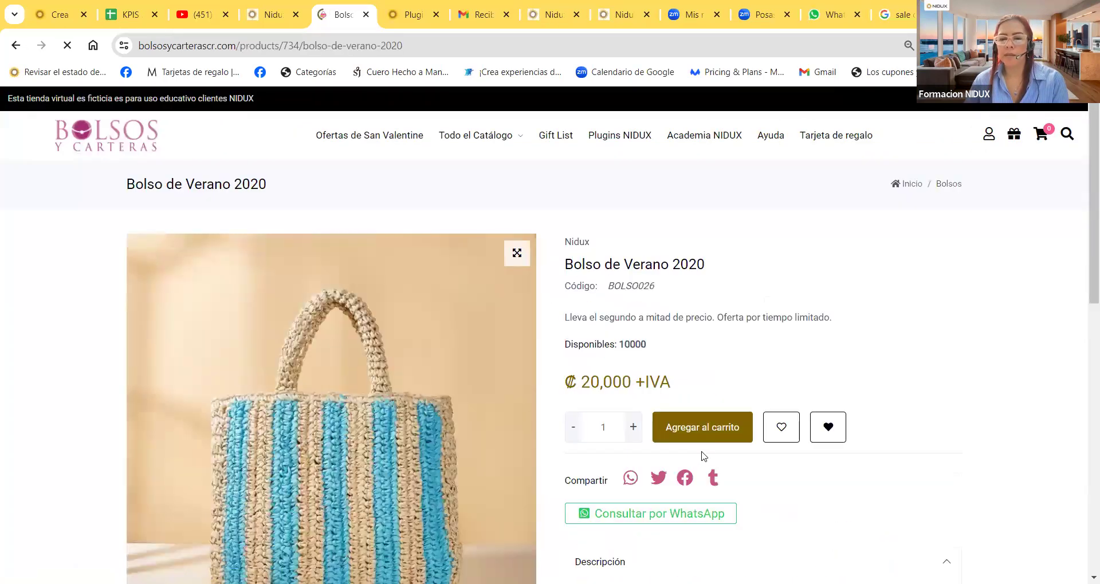
left_click(702, 429)
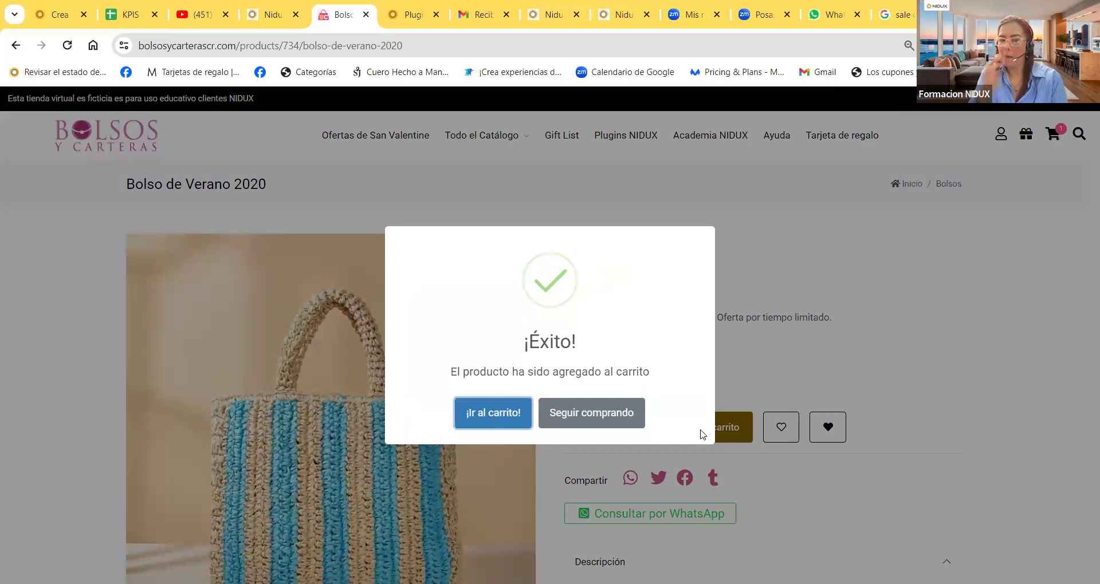
left_click(511, 414)
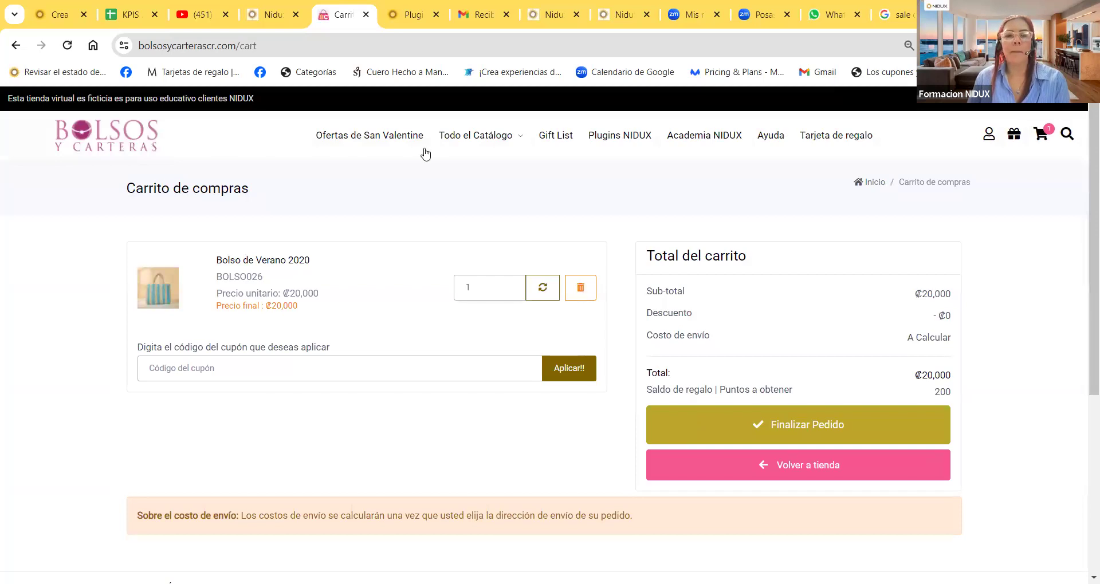
left_click_drag(644, 390, 948, 392)
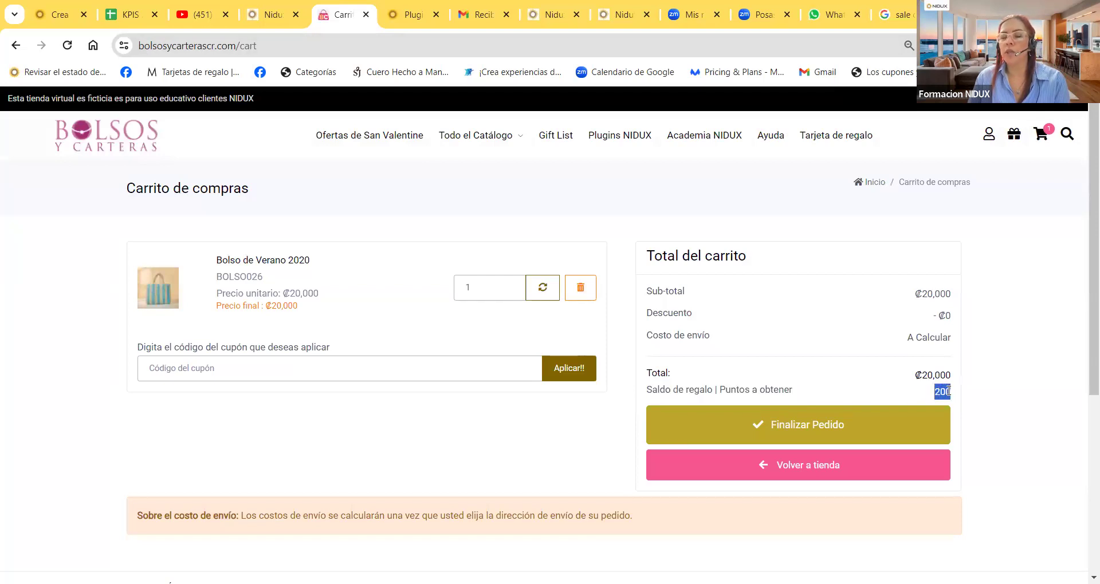
left_click(958, 398)
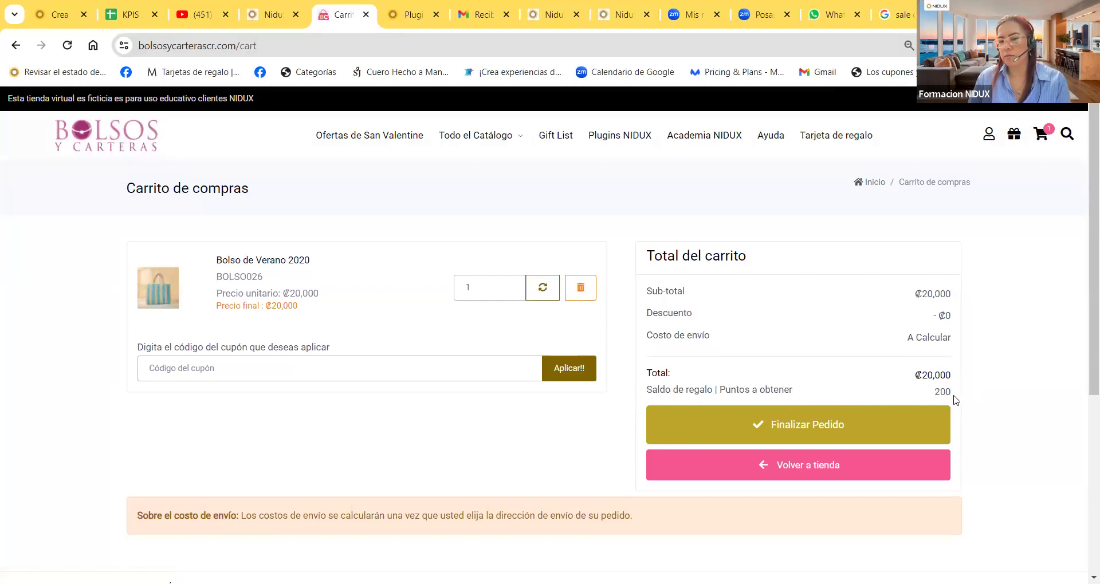
left_click_drag(950, 393, 924, 391)
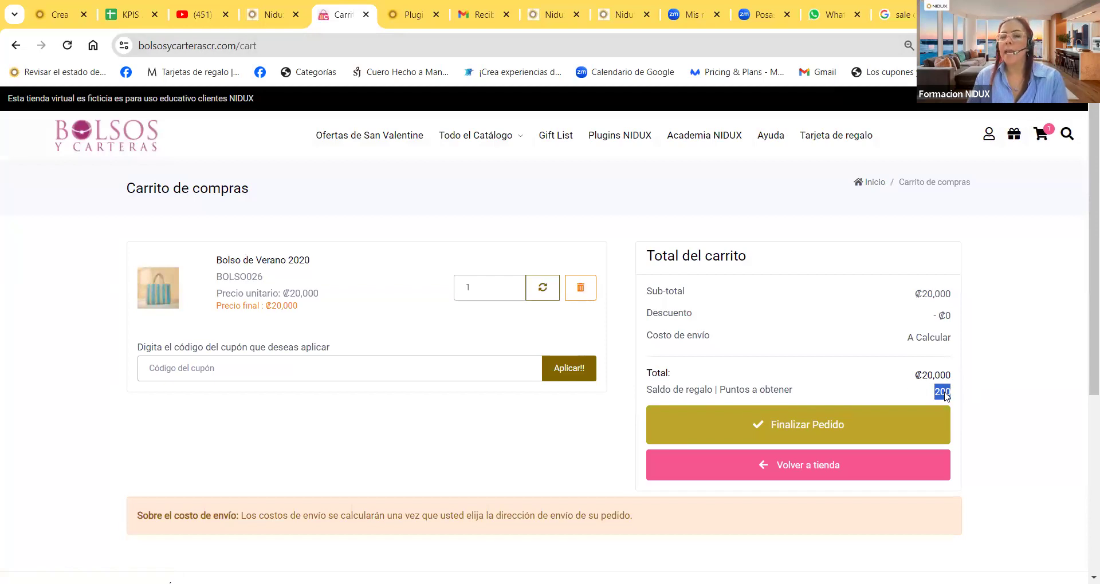
left_click(955, 397)
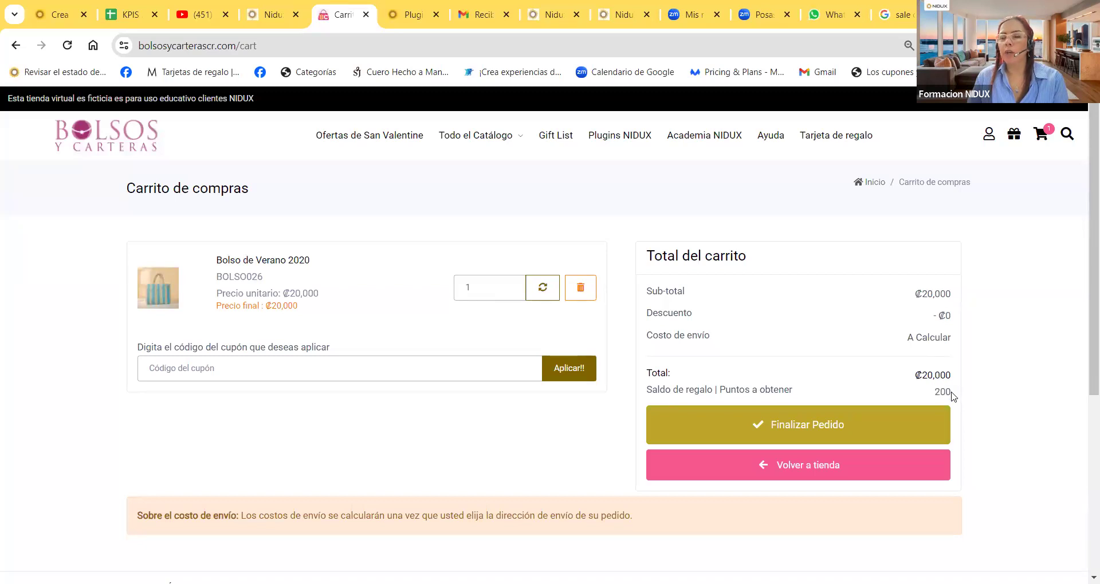
left_click_drag(951, 393, 916, 381)
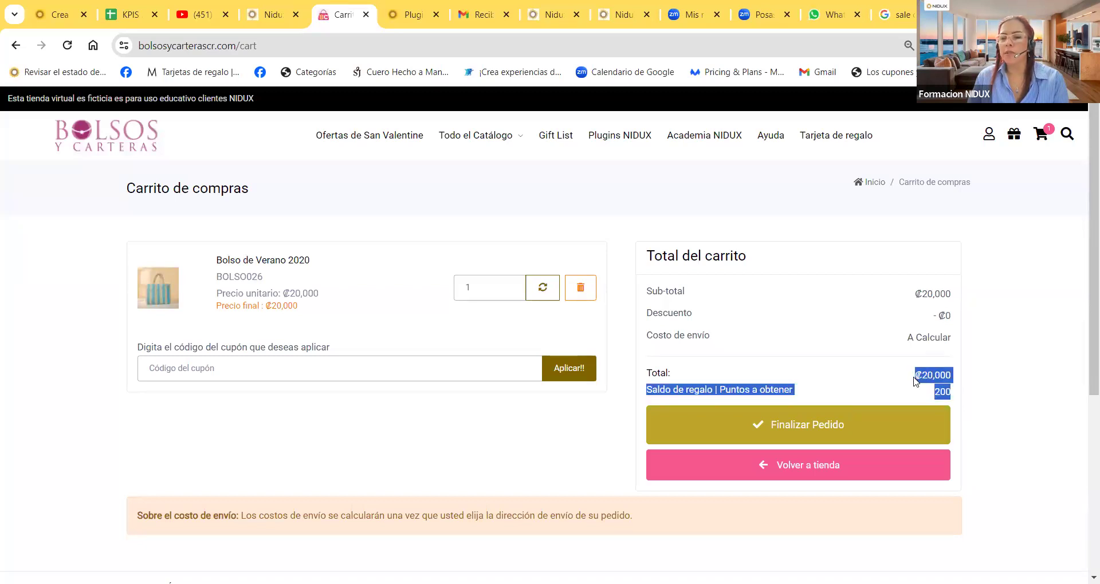
left_click(902, 381)
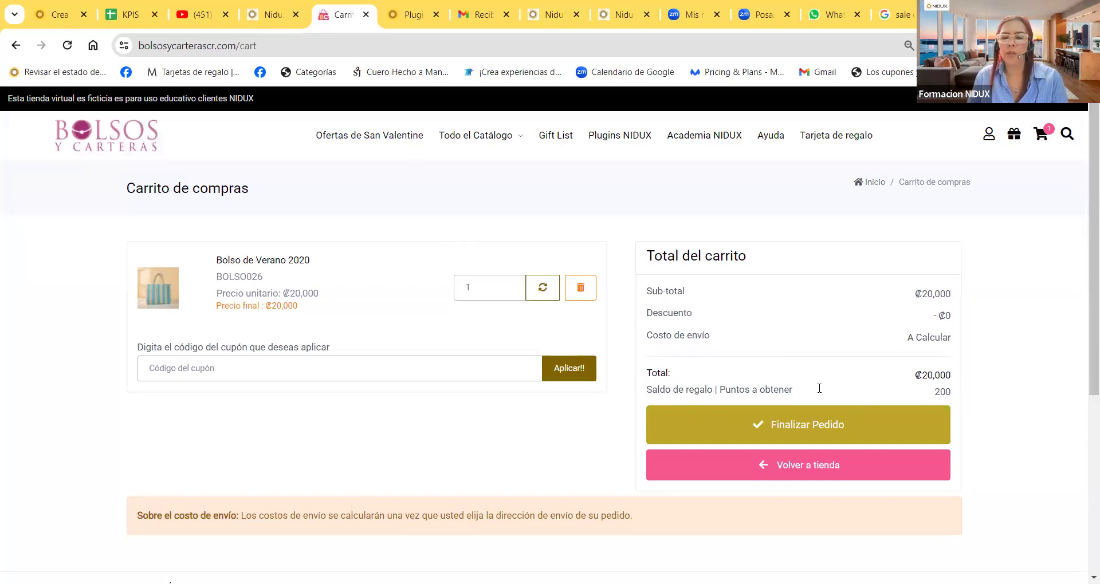
left_click_drag(936, 393, 950, 393)
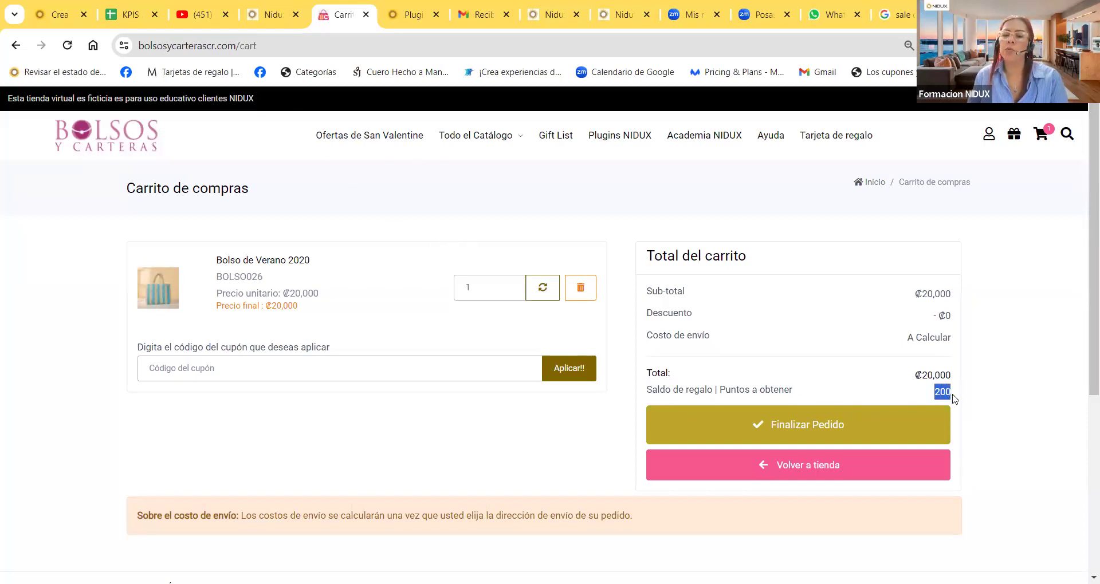
left_click(979, 403)
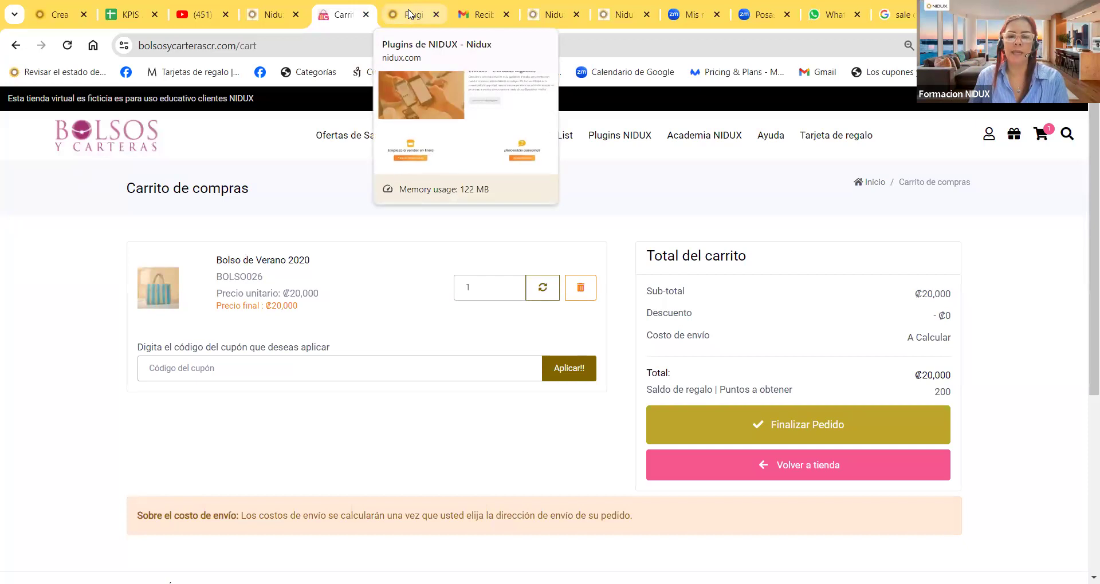
Back in the admin panel, expand Configuración and open the General settings page
left_click(274, 13)
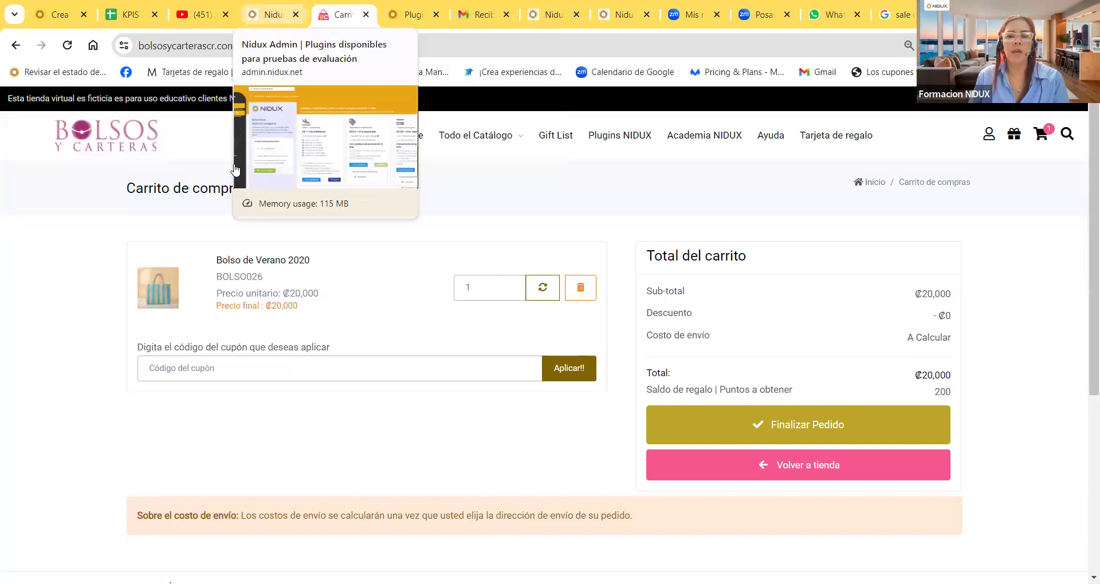
left_click(94, 349)
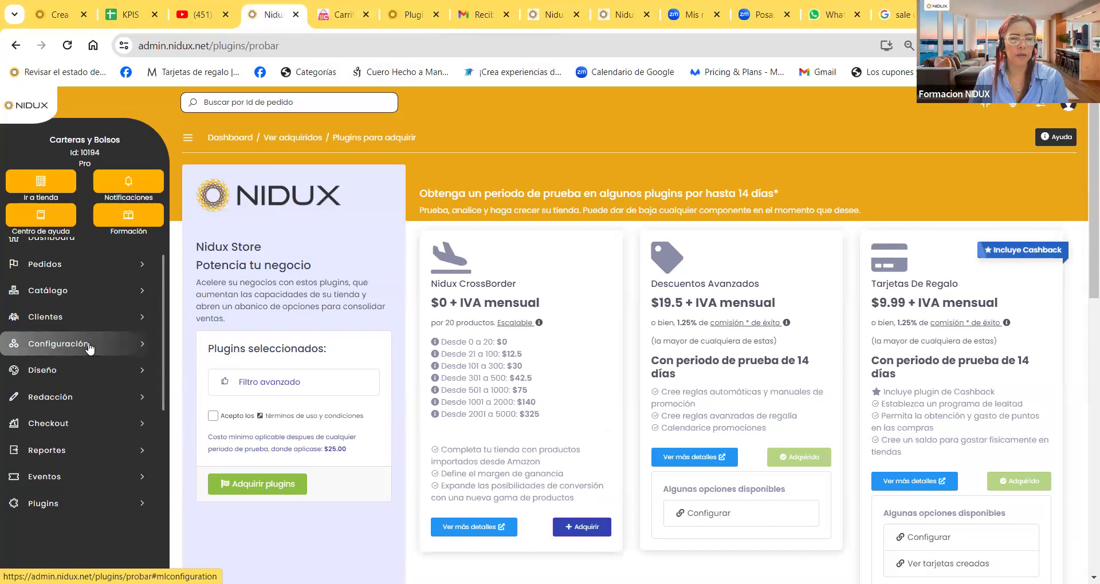
left_click(90, 346)
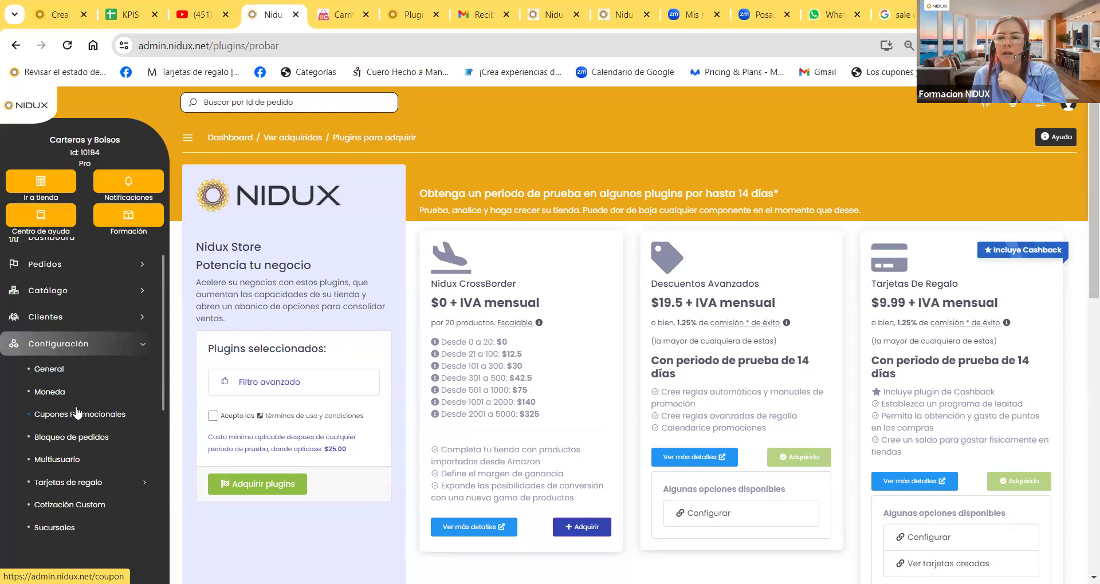
left_click(81, 347)
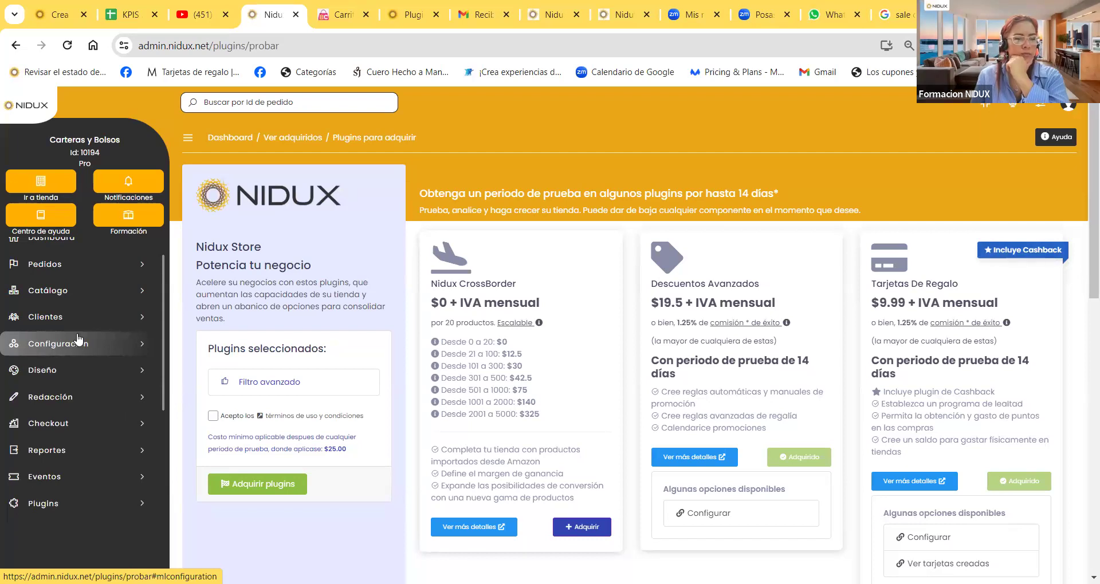
left_click(59, 342)
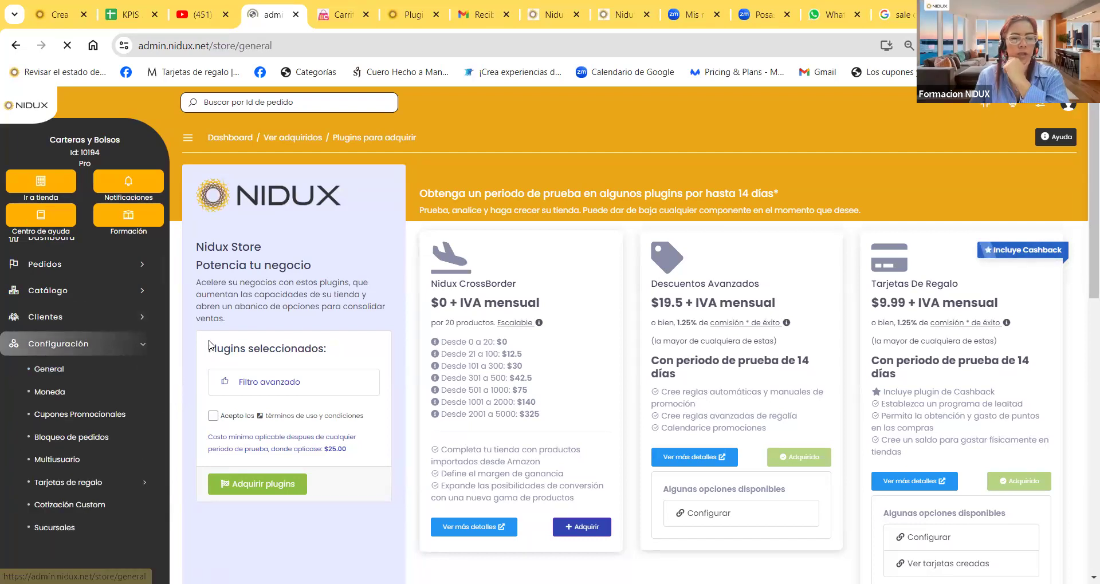
left_click(52, 361)
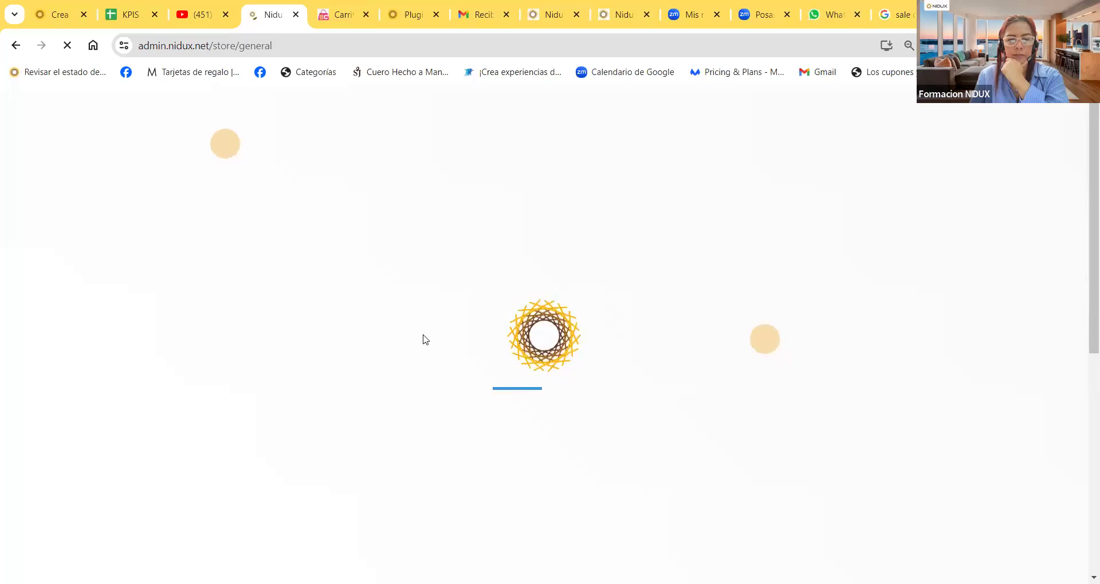
scroll(655, 277, "down", 8)
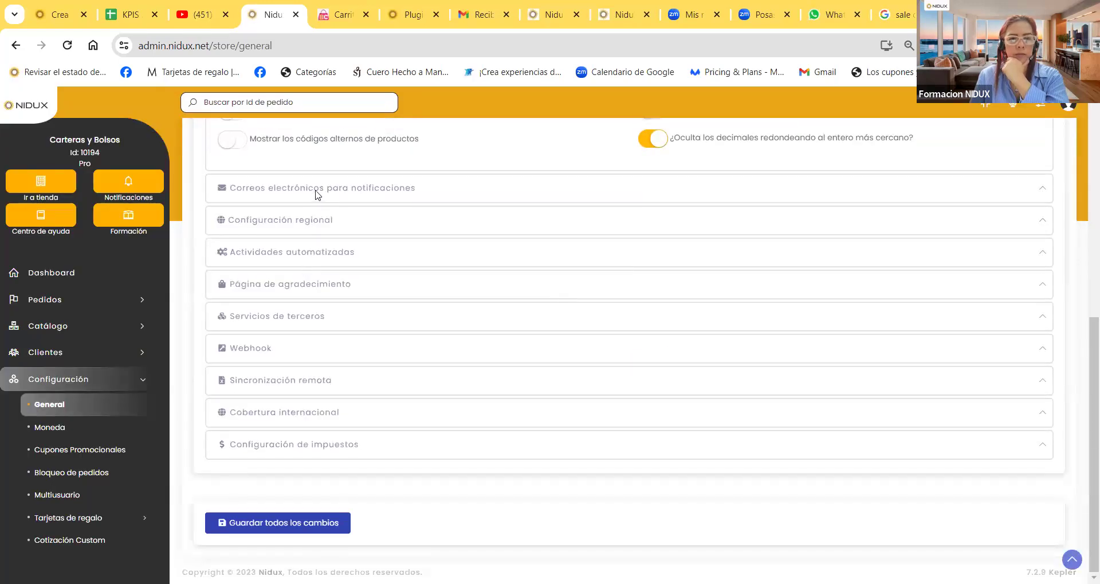
scroll(318, 198, "up", 6)
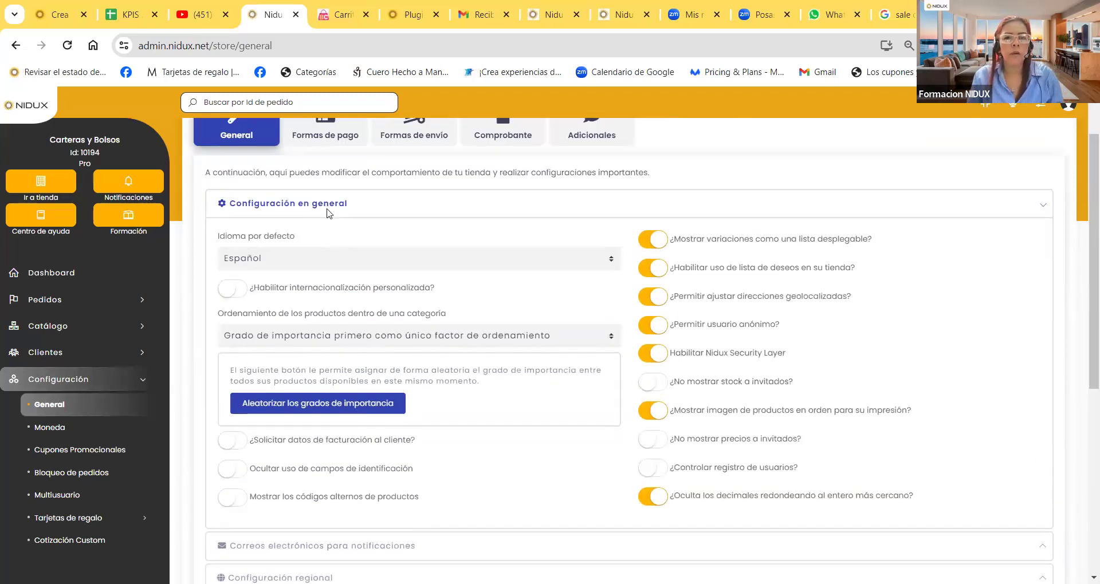
scroll(329, 214, "down", 3)
scroll(329, 213, "down", 2)
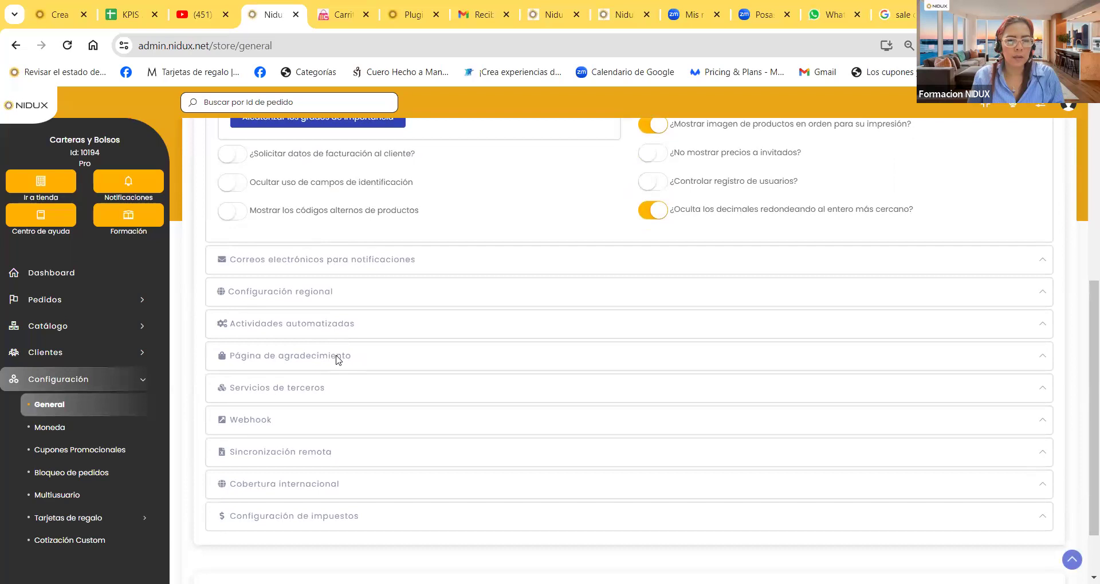
left_click(336, 356)
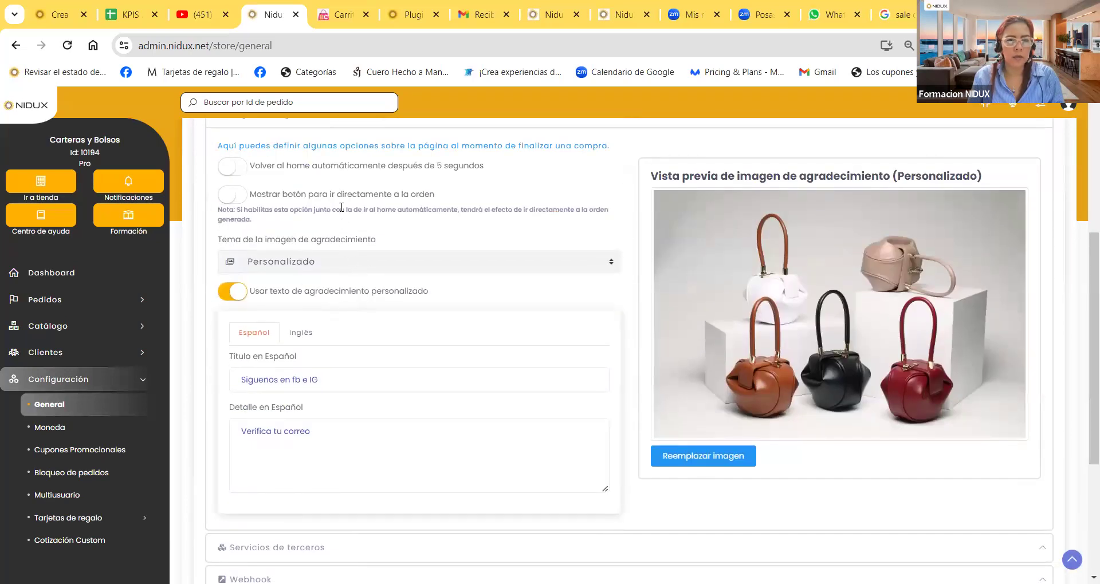
scroll(326, 358, "down", 3)
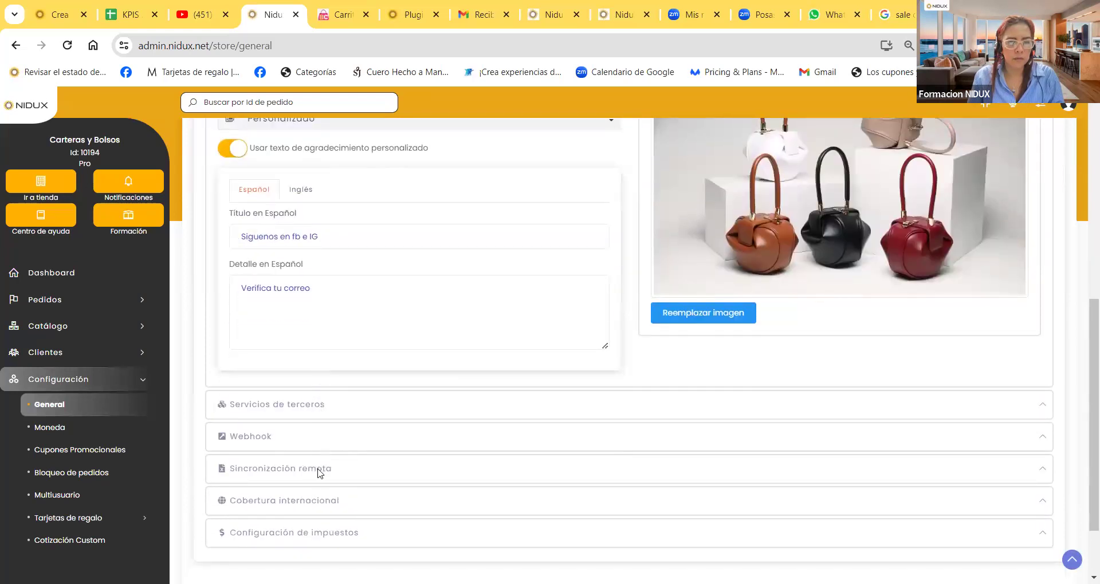
scroll(319, 473, "up", 6)
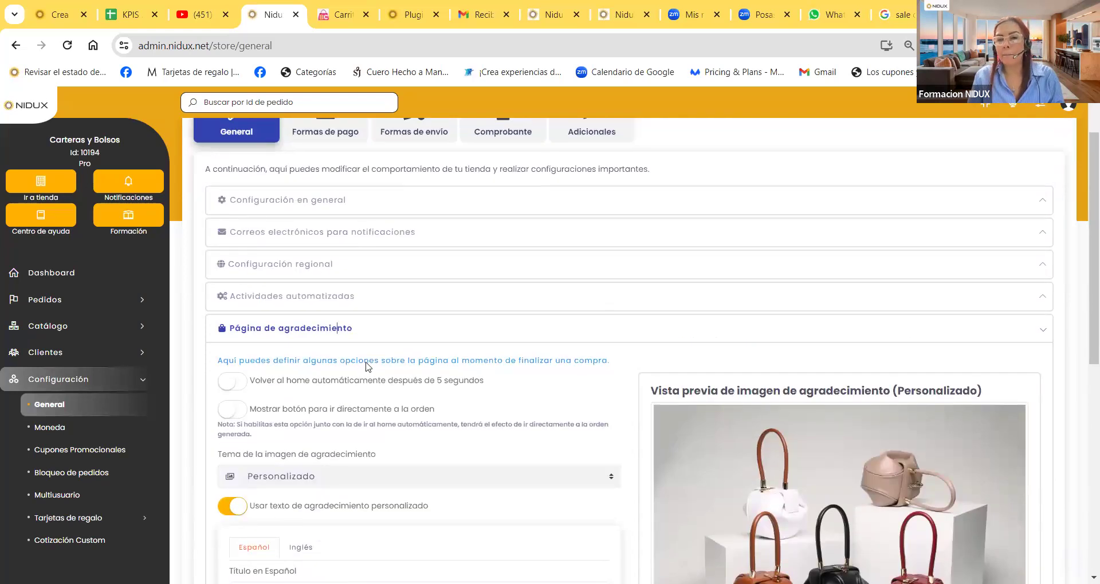
left_click(343, 330)
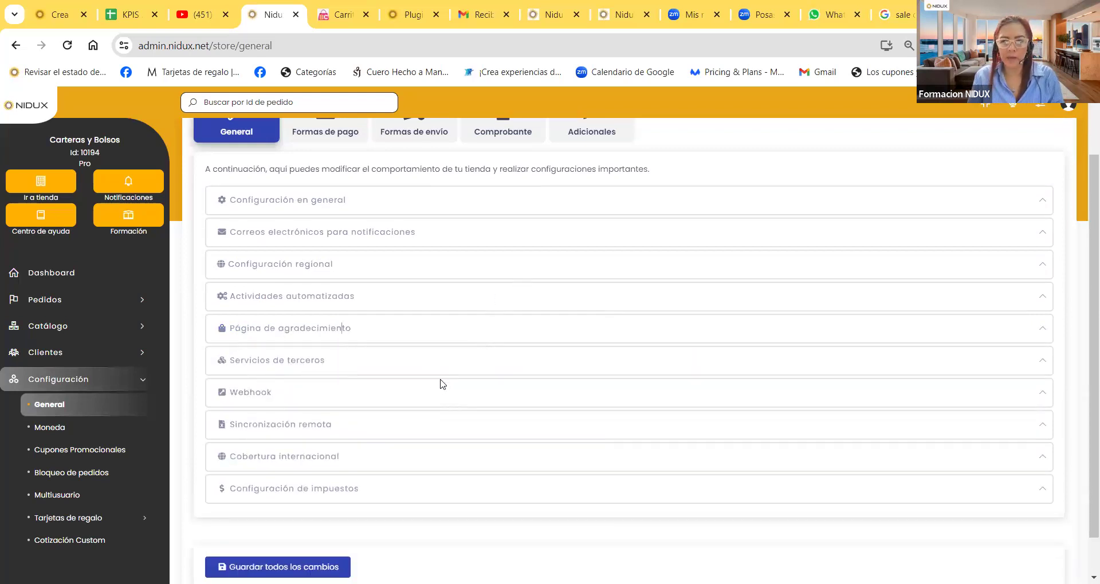
scroll(405, 304, "up", 2)
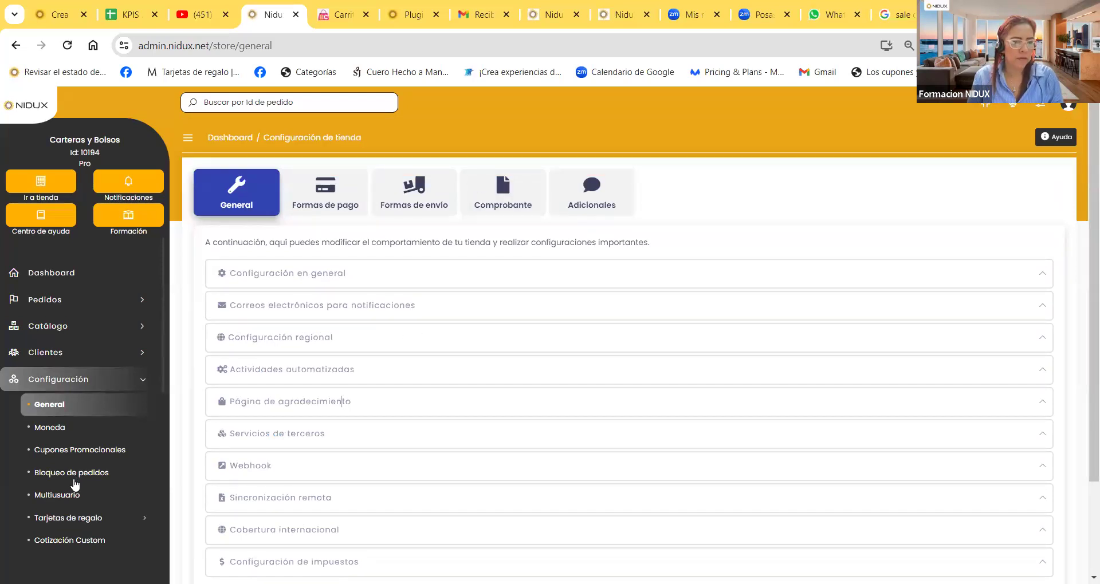
left_click(81, 369)
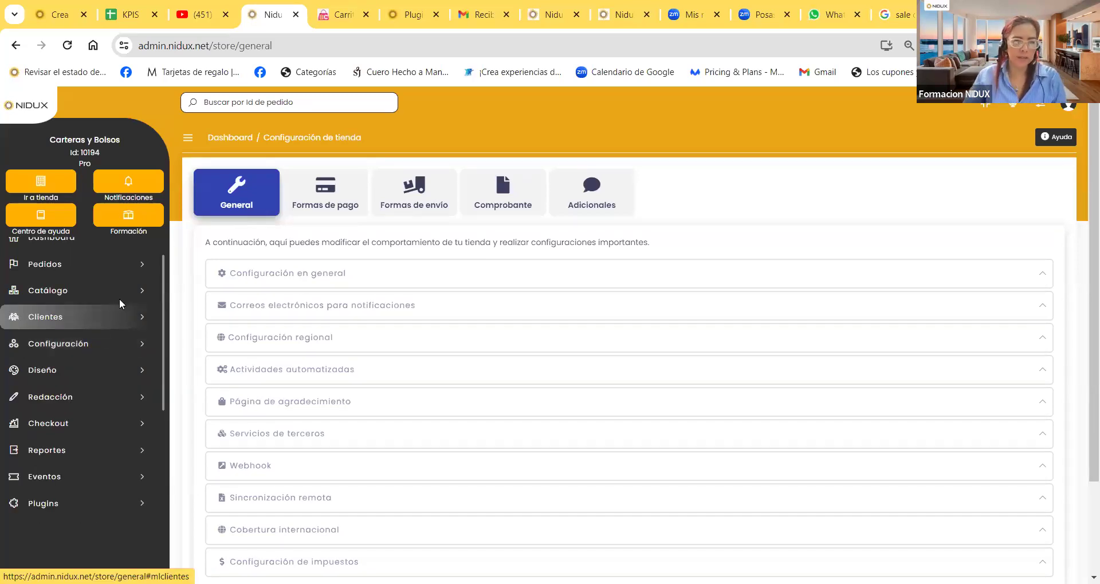
scroll(86, 287, "up", 1)
left_click(83, 298)
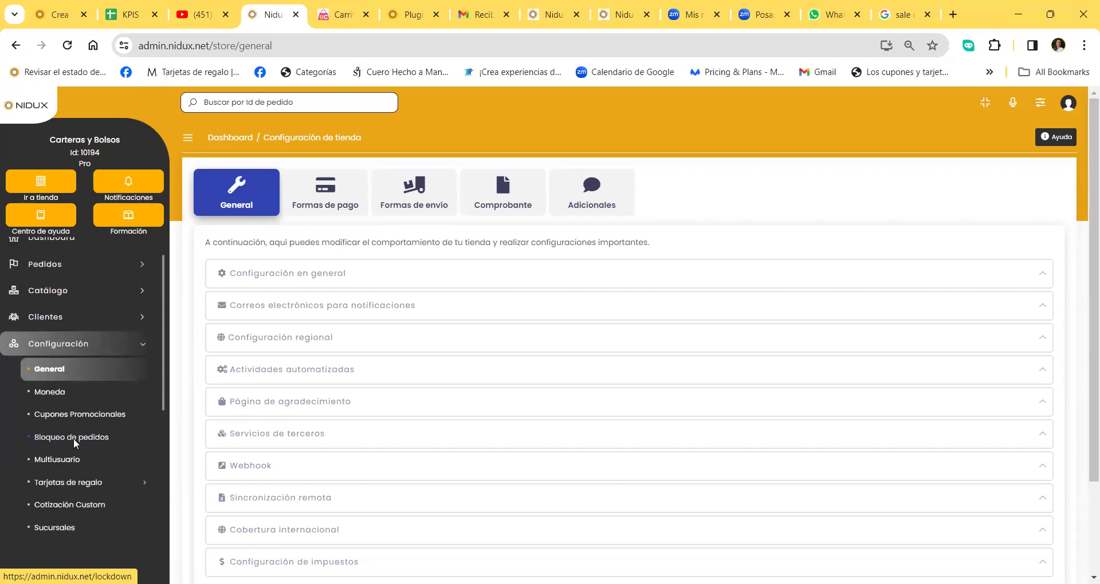
Open the Bloqueo de pedidos rule and review its holiday dispatch message body
left_click(64, 438)
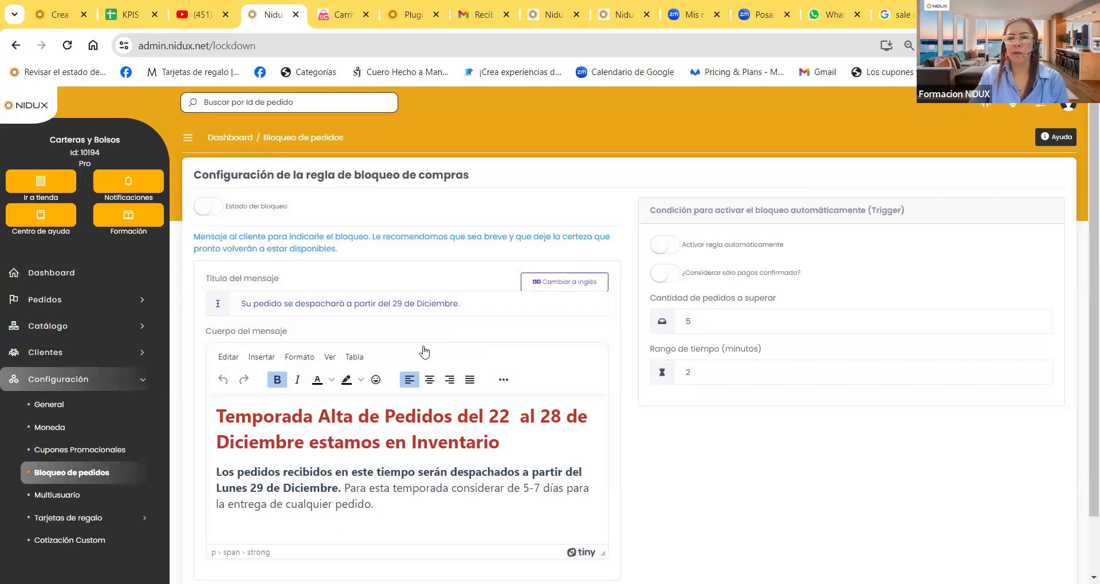
scroll(424, 352, "down", 1)
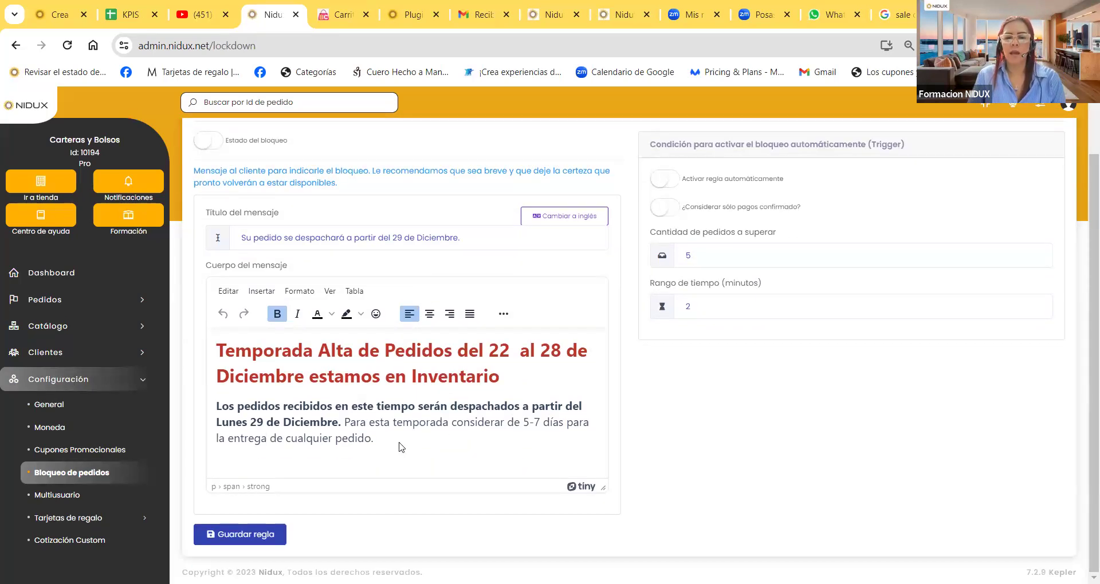
left_click_drag(384, 463, 225, 355)
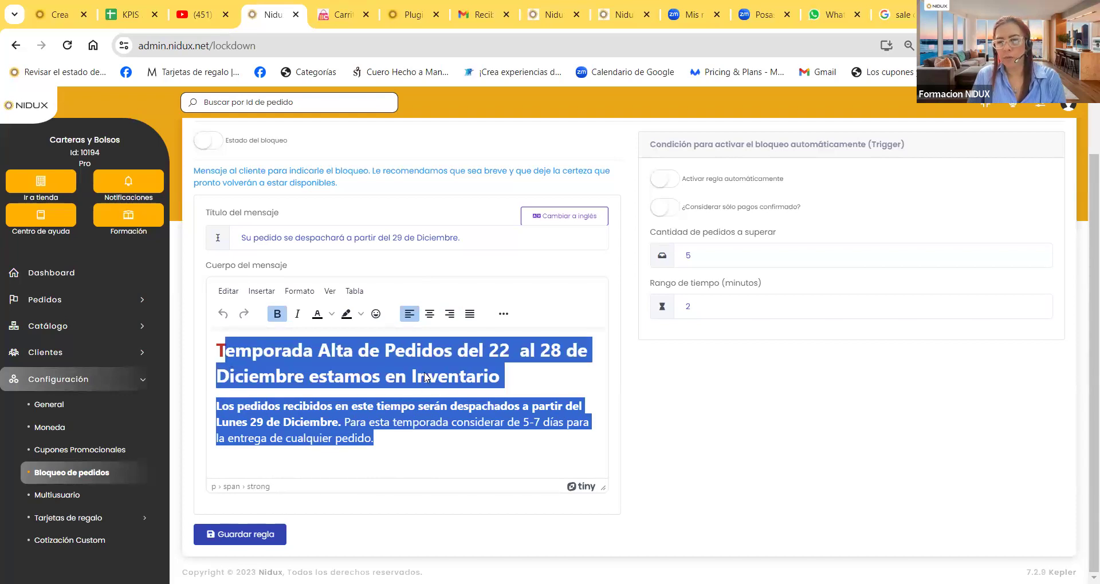
scroll(425, 378, "up", 2)
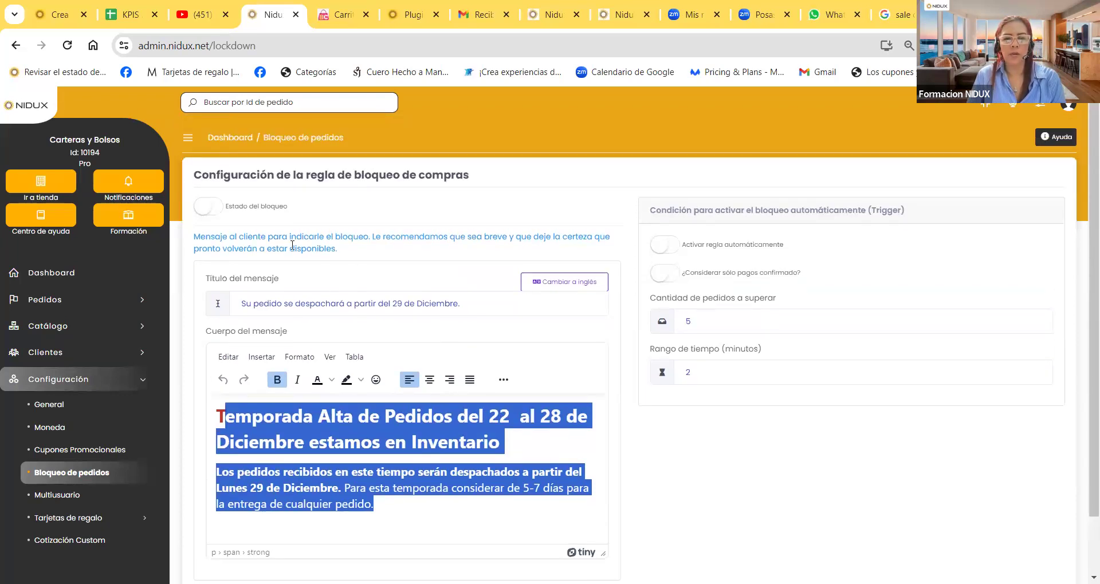
Switch on the Estado del bloqueo toggle and look over the message title
left_click(252, 205)
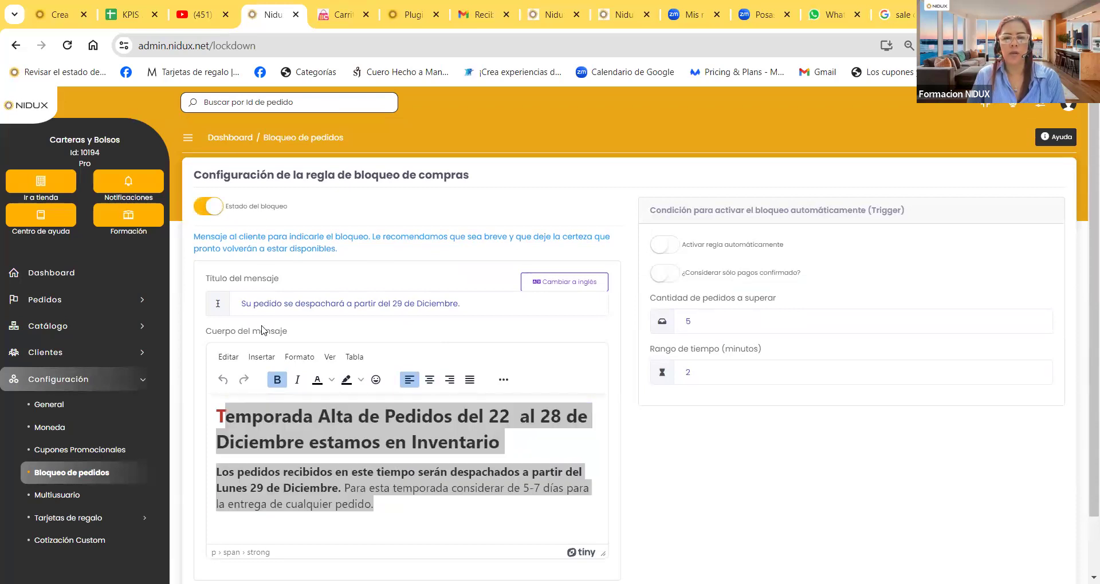
left_click_drag(241, 305, 345, 305)
left_click_drag(259, 282, 471, 307)
left_click(258, 305)
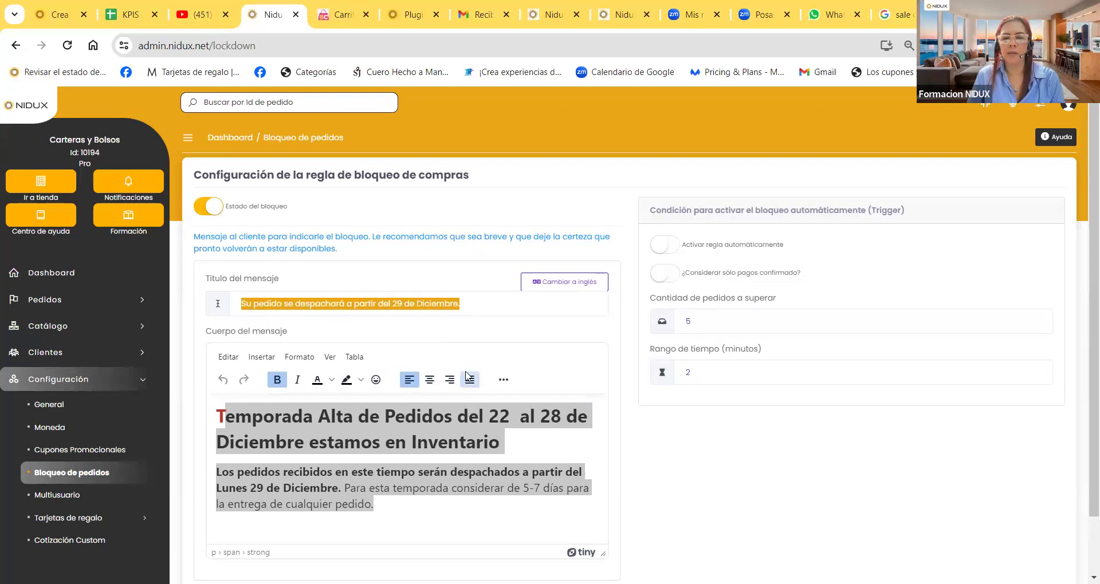
scroll(475, 481, "down", 2)
left_click(385, 404)
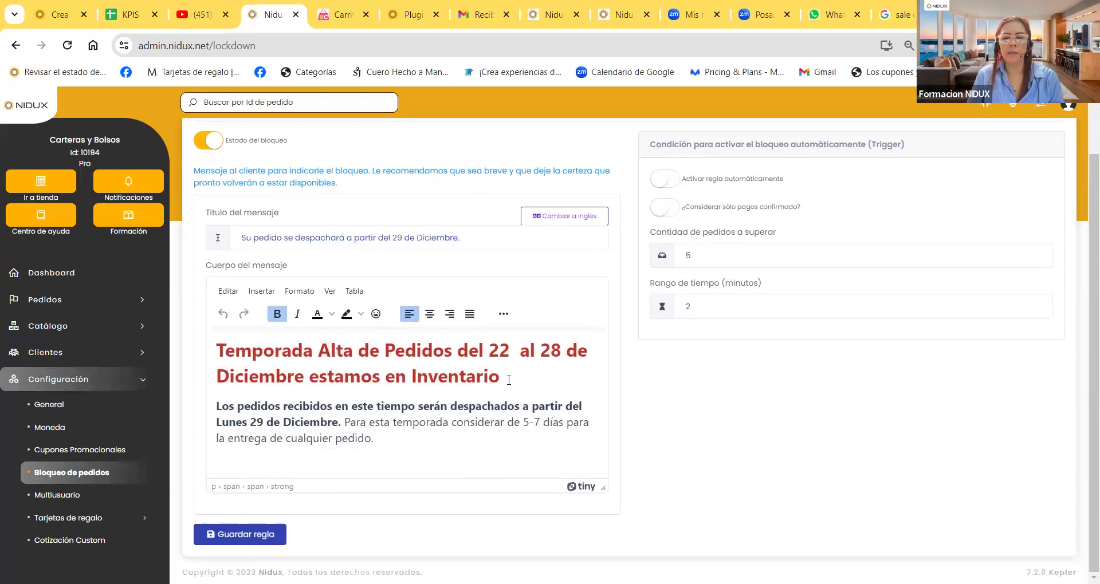